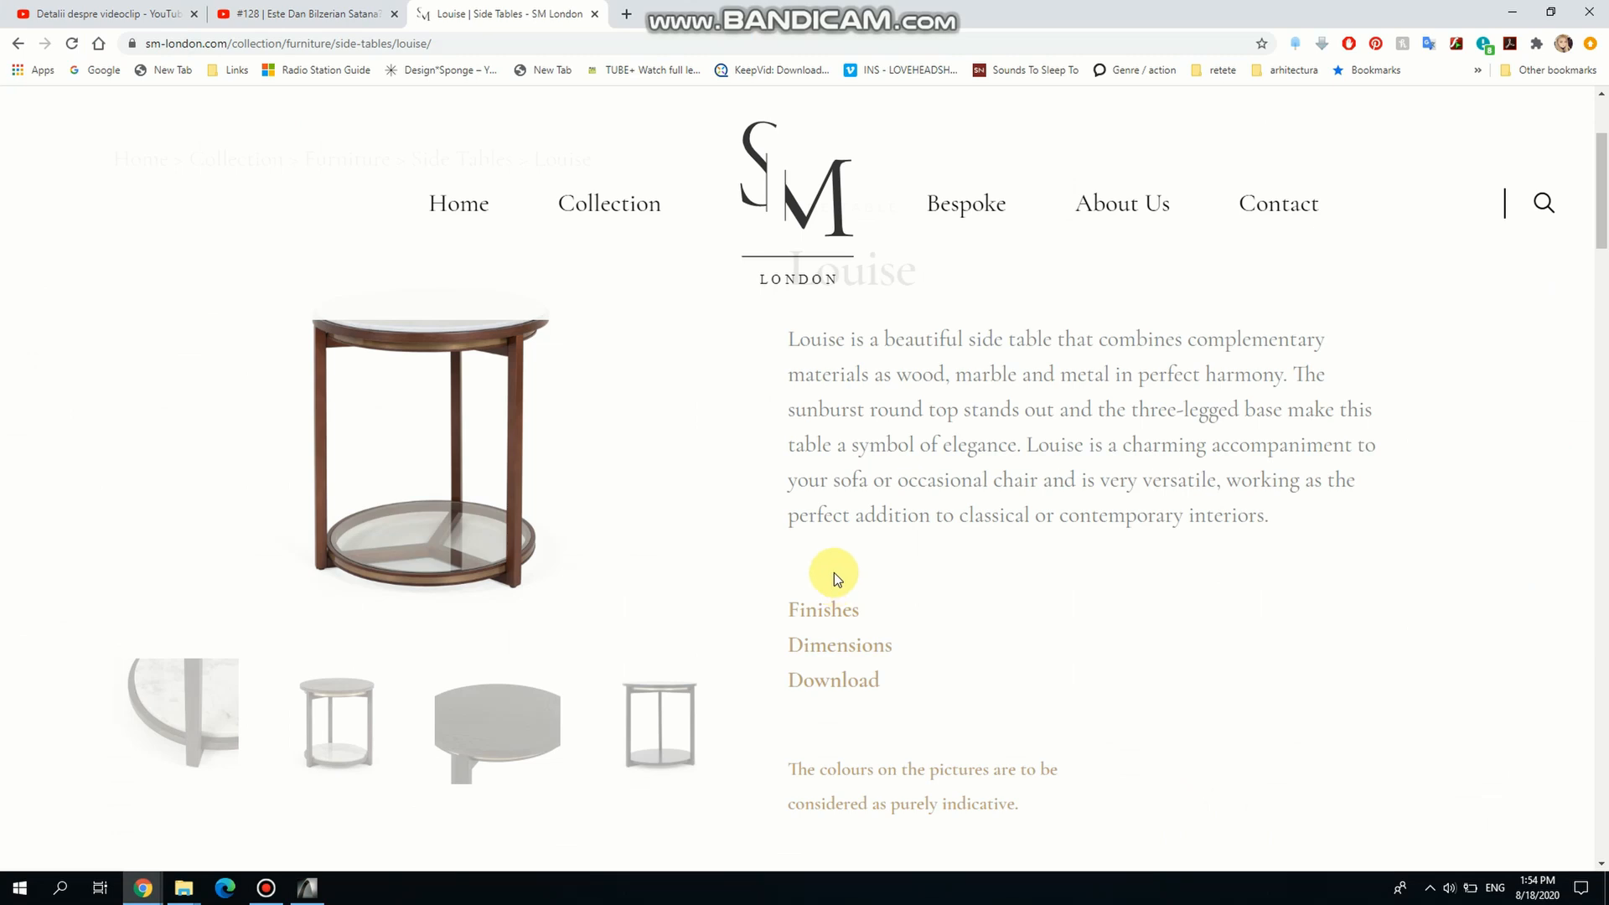
Examine the Louise side table's description and product photos, including the version with a marble lower shelf.
{"action": "scroll", "coordinate": [670, 566], "scroll_direction": "up", "scroll_amount": 3}
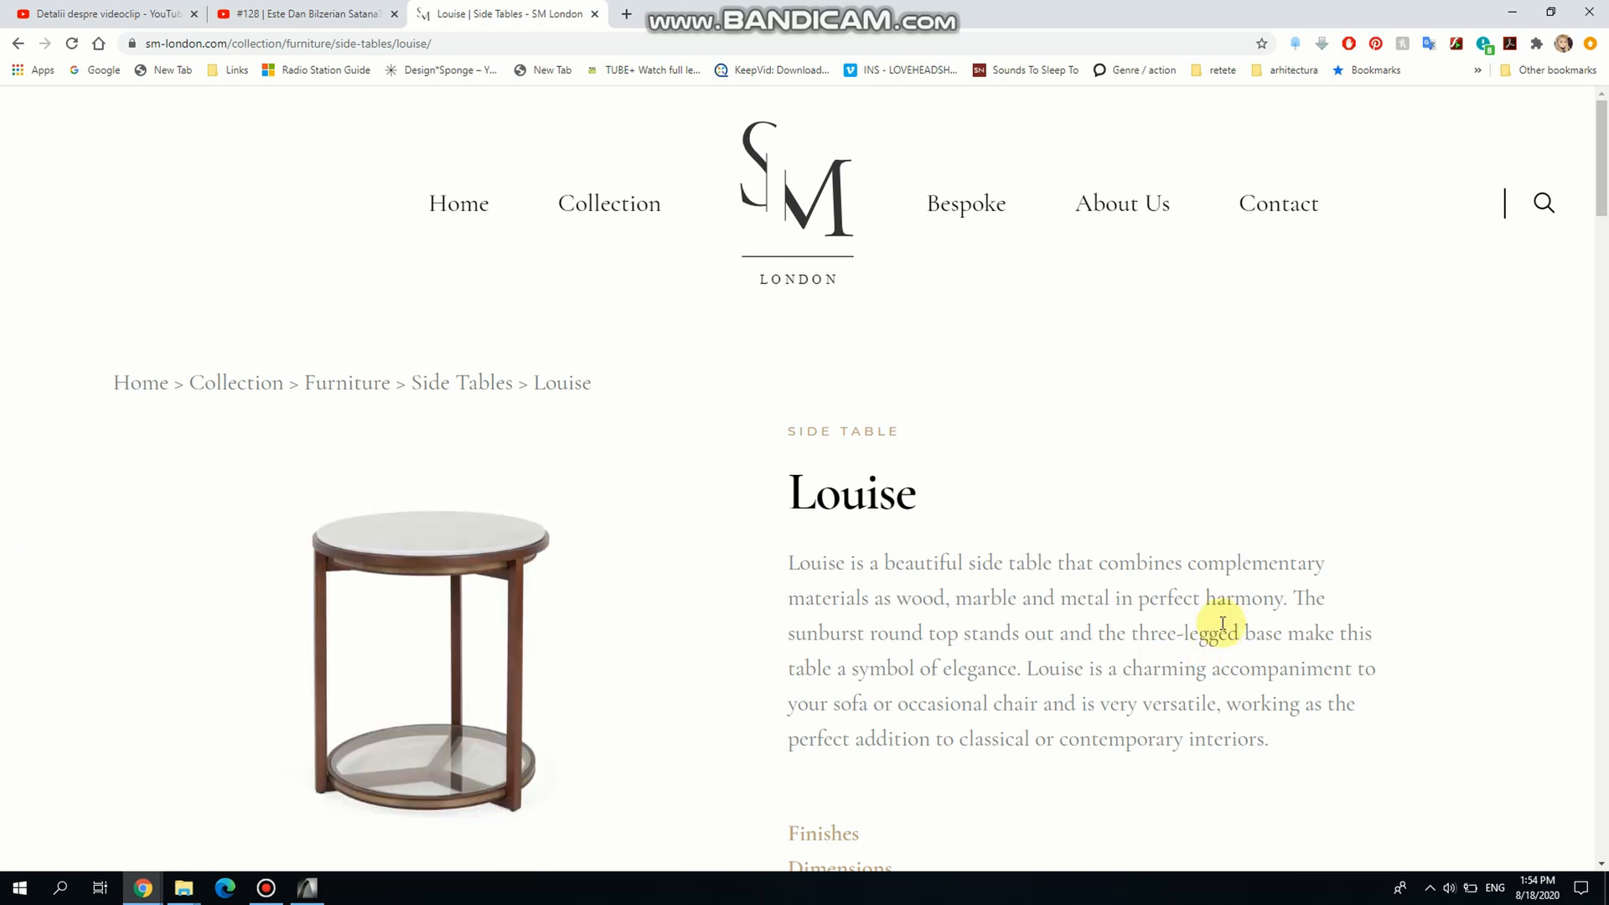
{"action": "scroll", "coordinate": [74, 553], "scroll_direction": "down", "scroll_amount": 3}
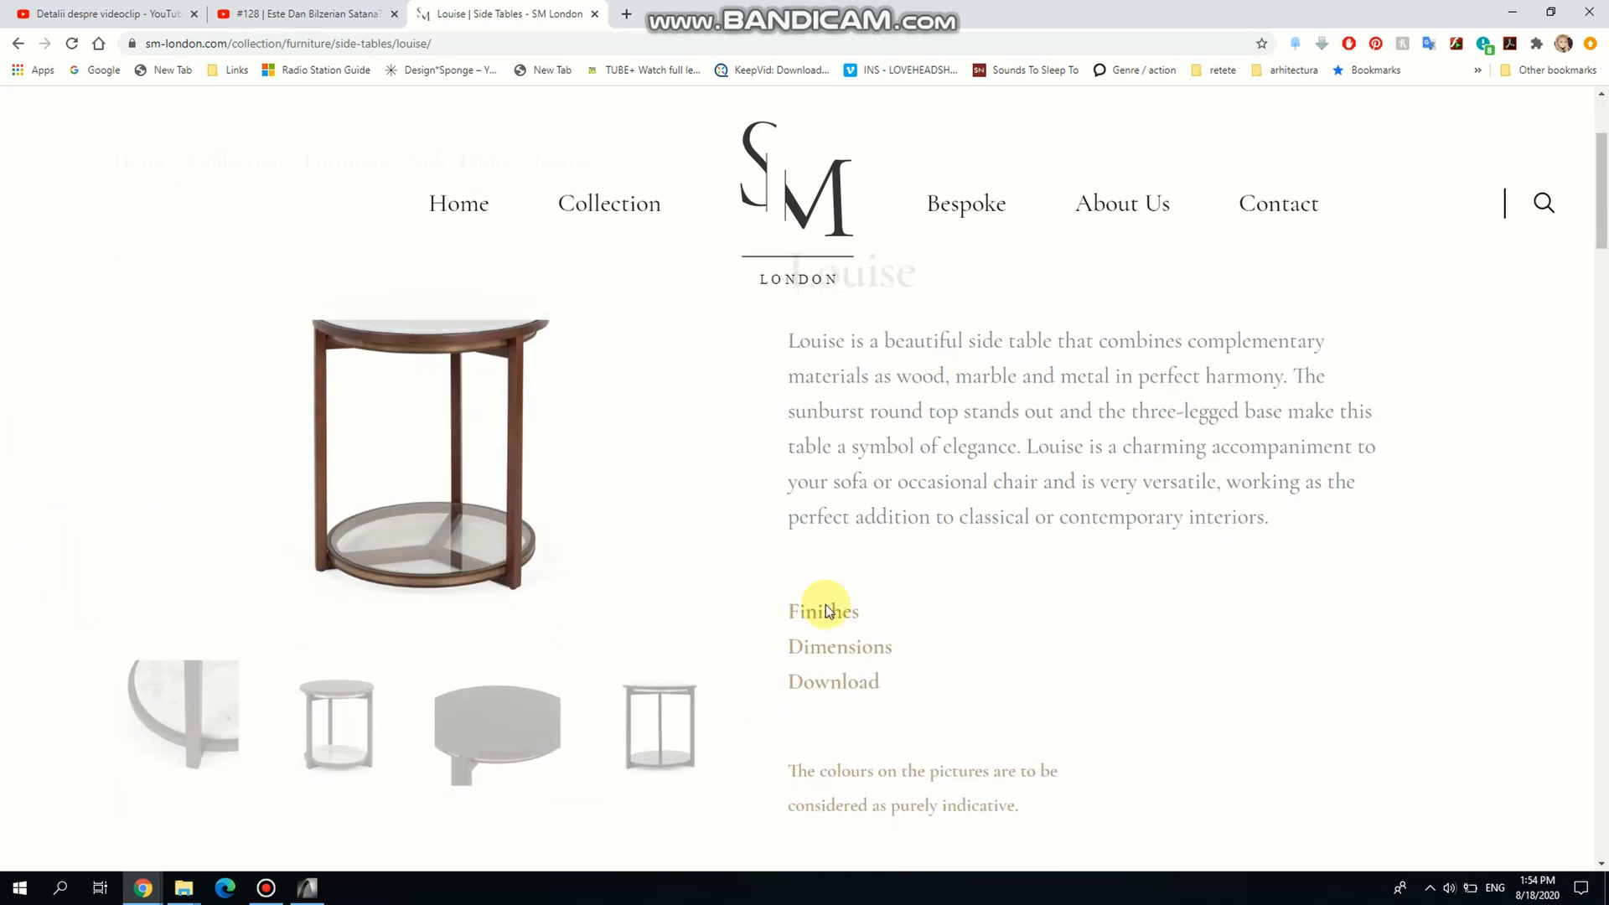
{"action": "scroll", "coordinate": [269, 592], "scroll_direction": "down", "scroll_amount": 3}
{"action": "scroll", "coordinate": [503, 637], "scroll_direction": "up", "scroll_amount": 6}
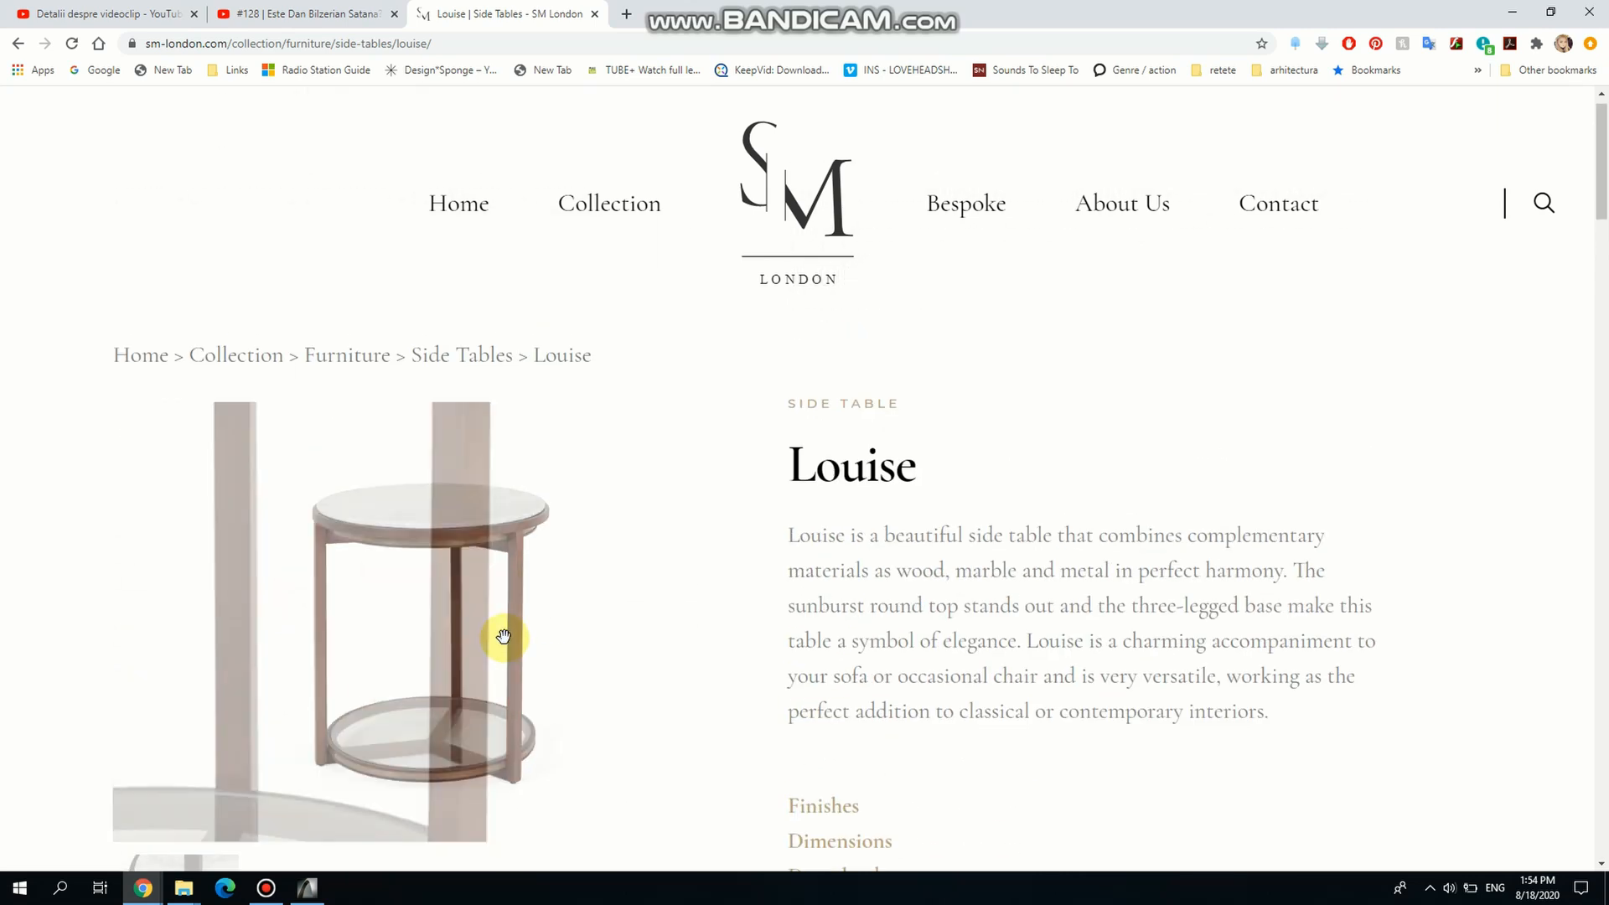
{"action": "scroll", "coordinate": [1002, 691], "scroll_direction": "down", "scroll_amount": 3}
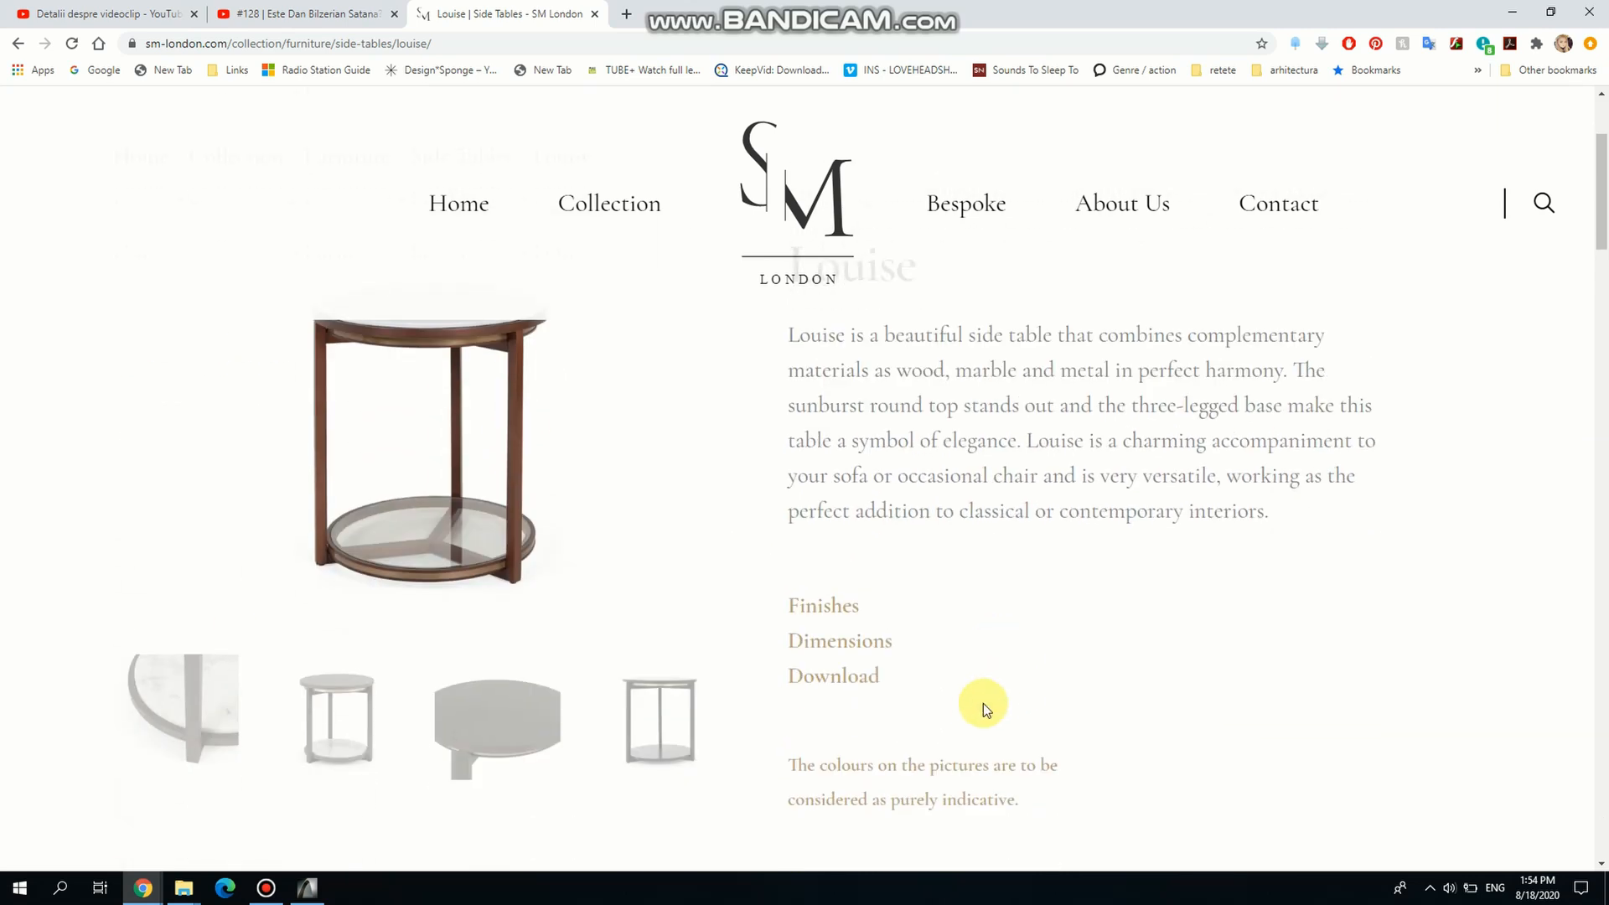
{"action": "scroll", "coordinate": [979, 705], "scroll_direction": "up", "scroll_amount": 3}
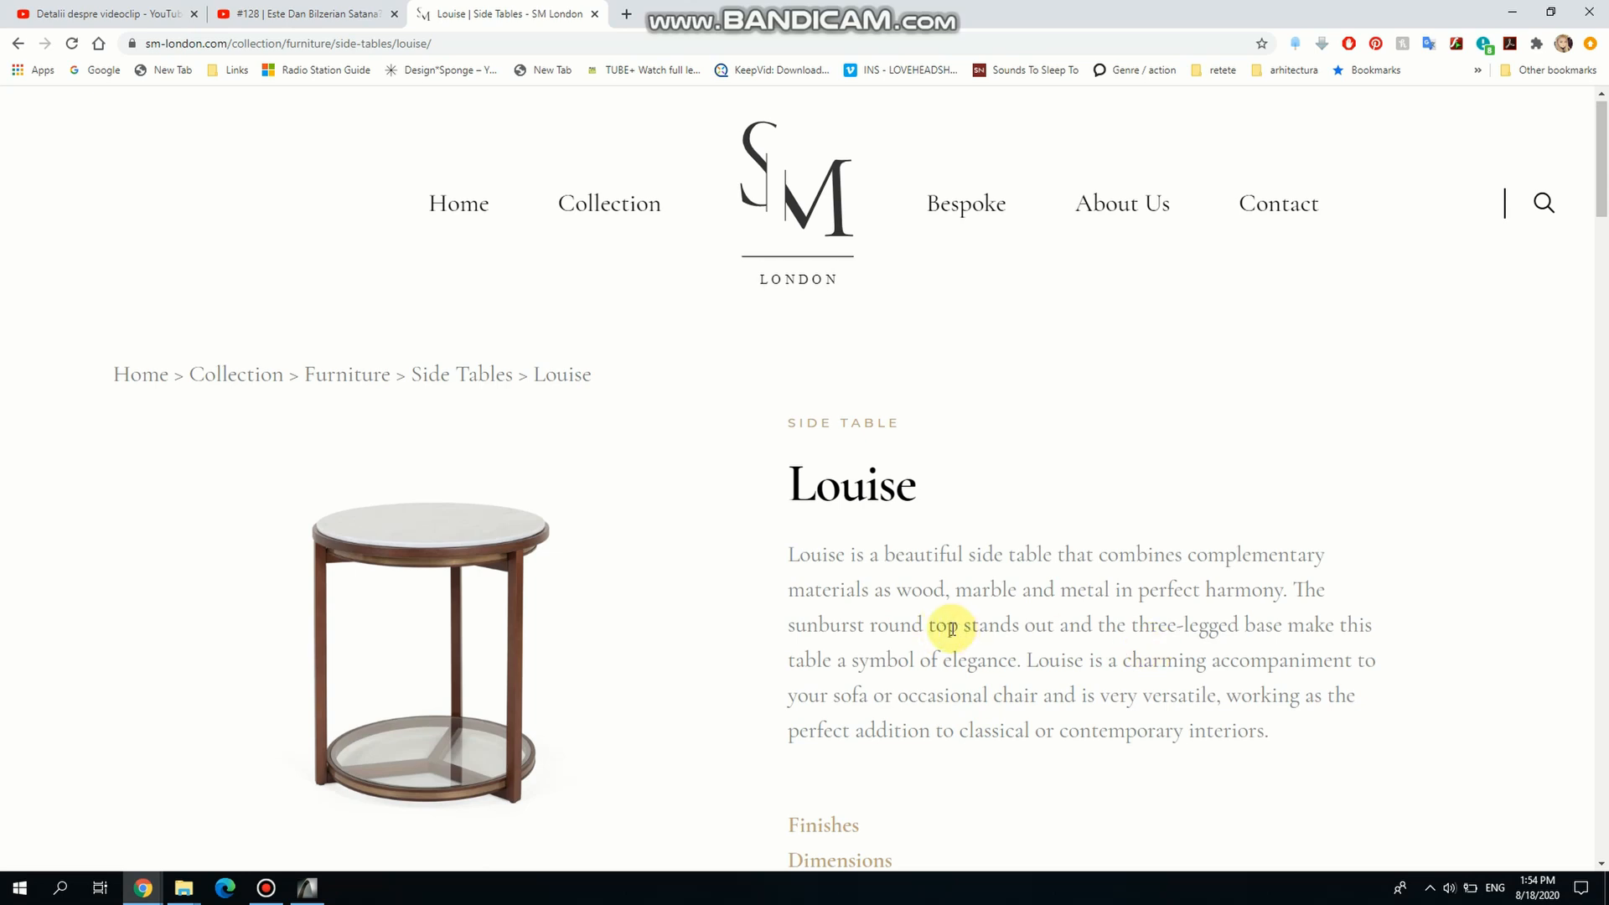
{"action": "scroll", "coordinate": [939, 635], "scroll_direction": "down", "scroll_amount": 3}
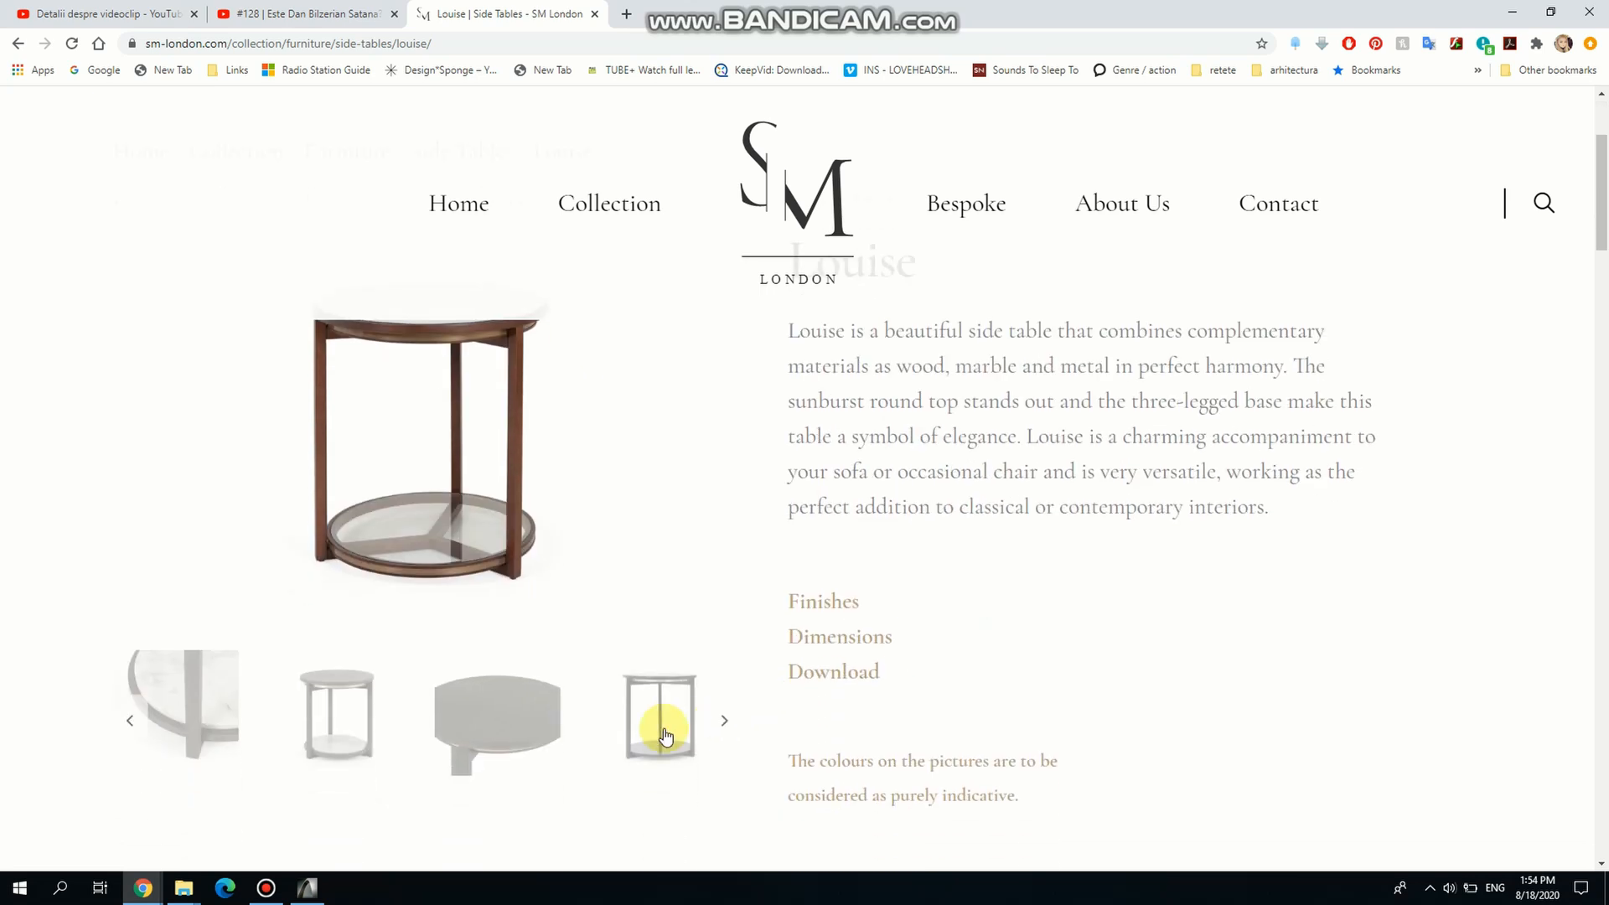
{"action": "left_click", "coordinate": [130, 728]}
{"action": "scroll", "coordinate": [277, 754], "scroll_direction": "up", "scroll_amount": 3}
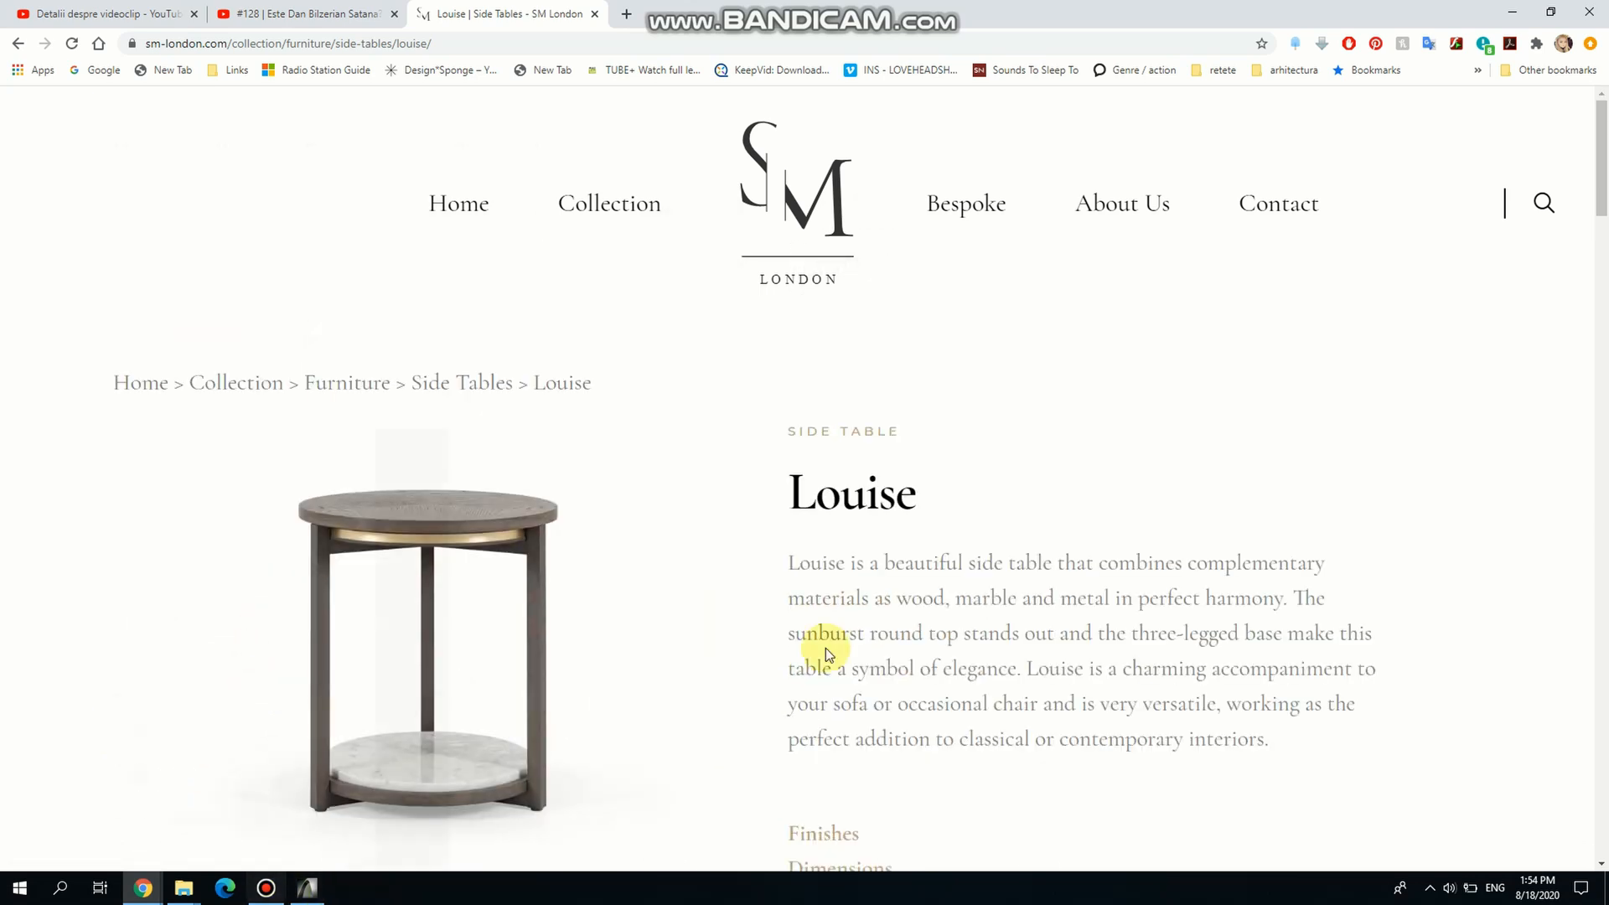
{"action": "scroll", "coordinate": [1291, 600], "scroll_direction": "down", "scroll_amount": 4}
{"action": "scroll", "coordinate": [1249, 596], "scroll_direction": "up", "scroll_amount": 4}
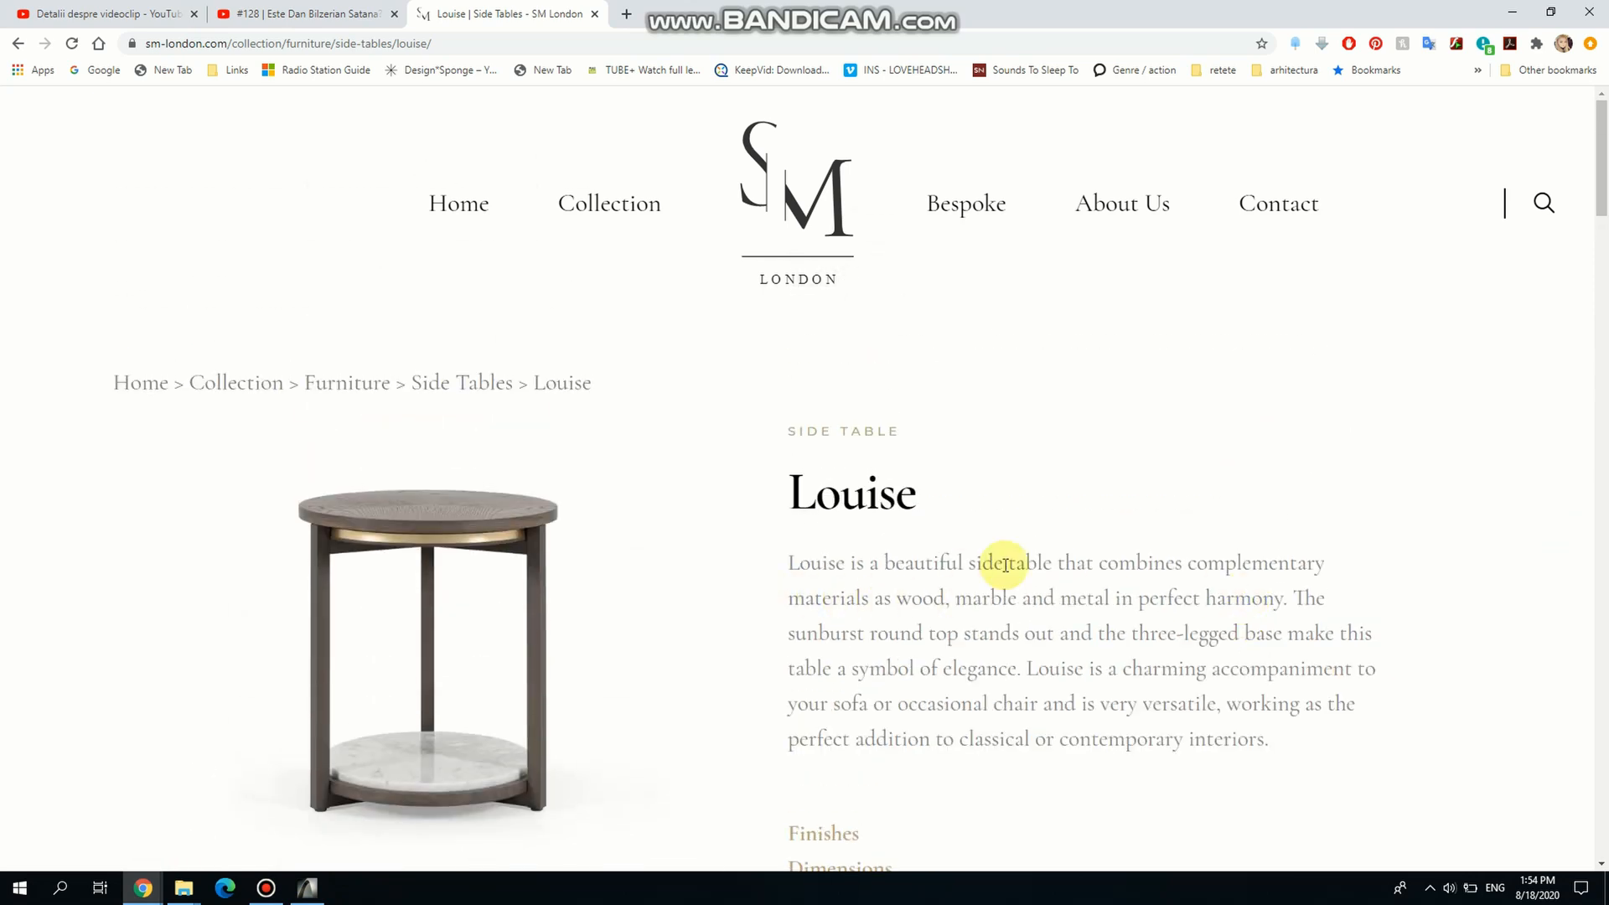
Capture the High version's dimensioned elevation and plan drawings of the Louise table with Snipping Tool.
{"action": "scroll", "coordinate": [1006, 564], "scroll_direction": "down", "scroll_amount": 5}
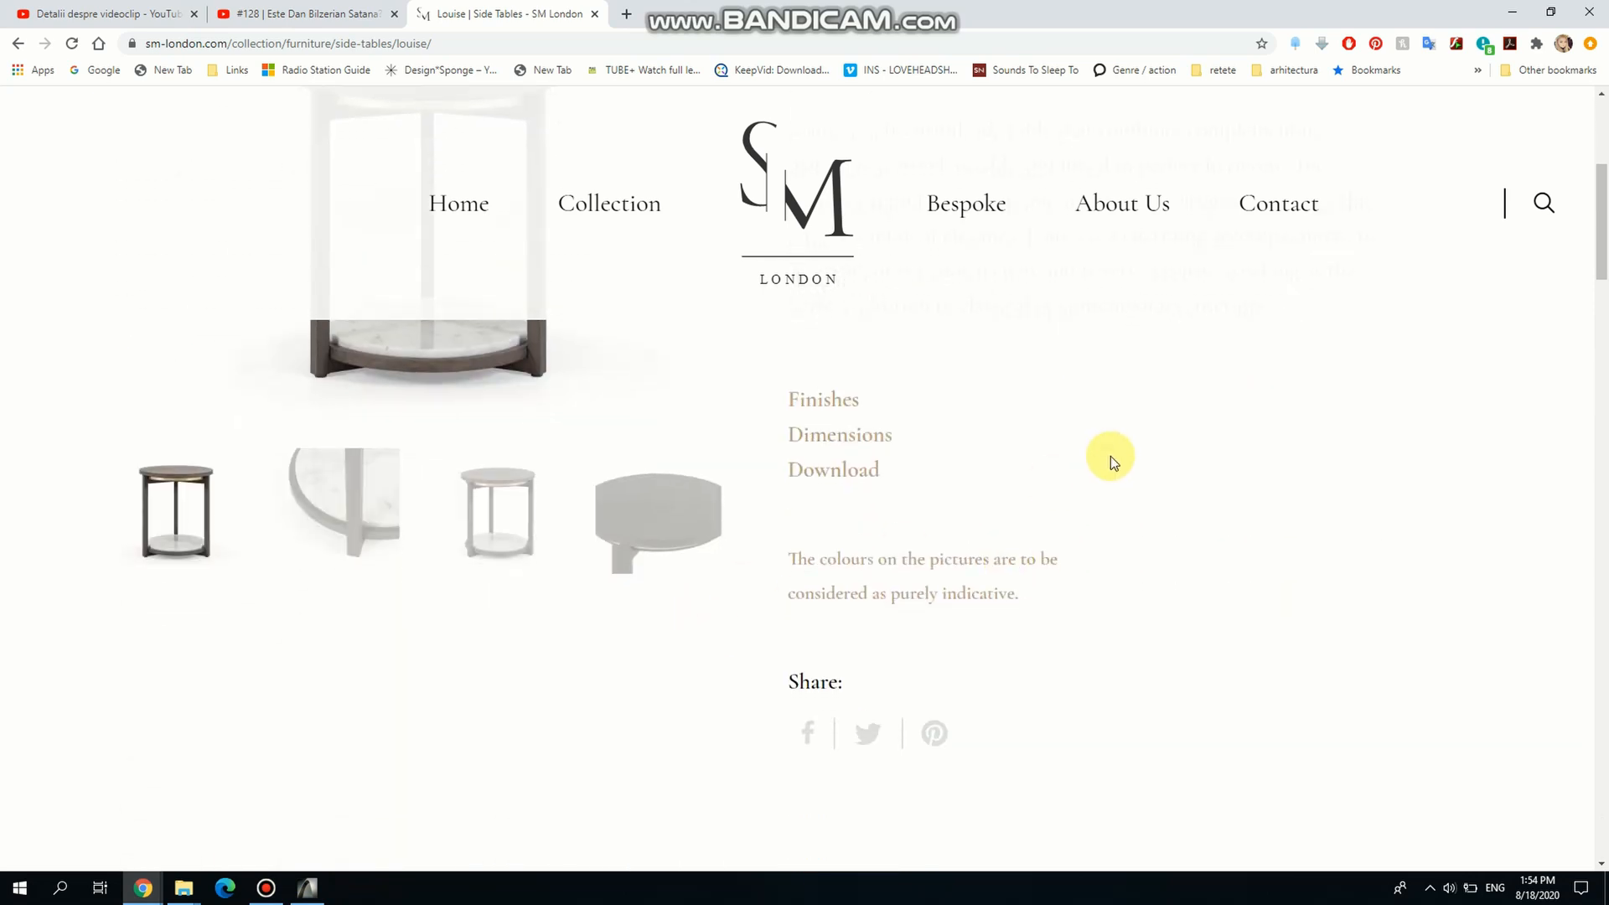
{"action": "scroll", "coordinate": [1112, 463], "scroll_direction": "down", "scroll_amount": 15}
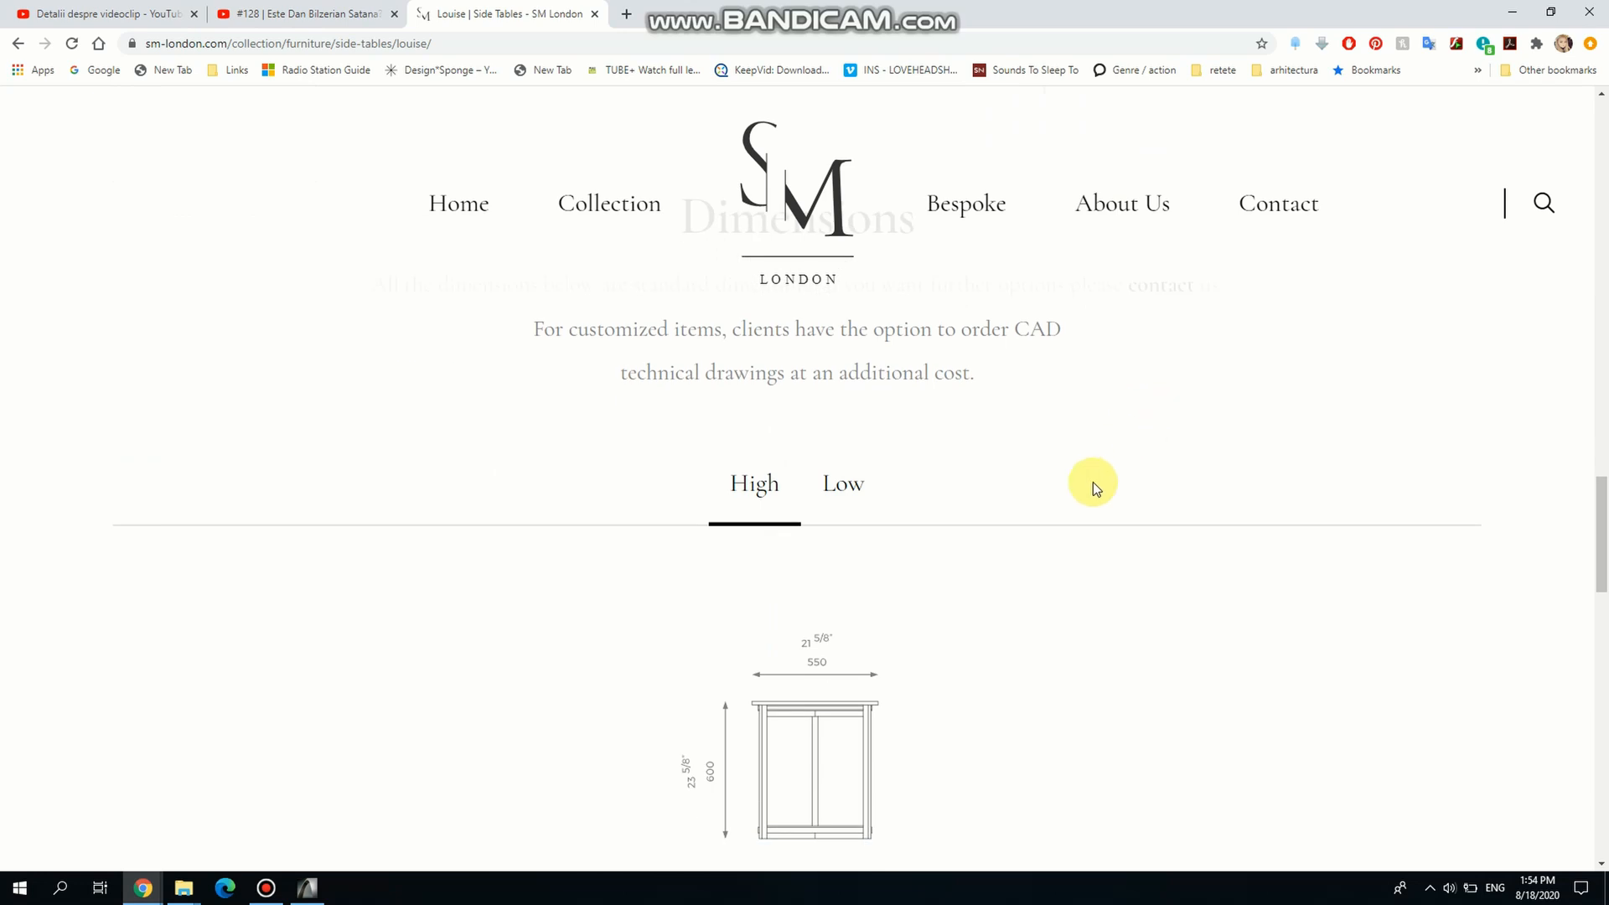
{"action": "scroll", "coordinate": [943, 572], "scroll_direction": "down", "scroll_amount": 3}
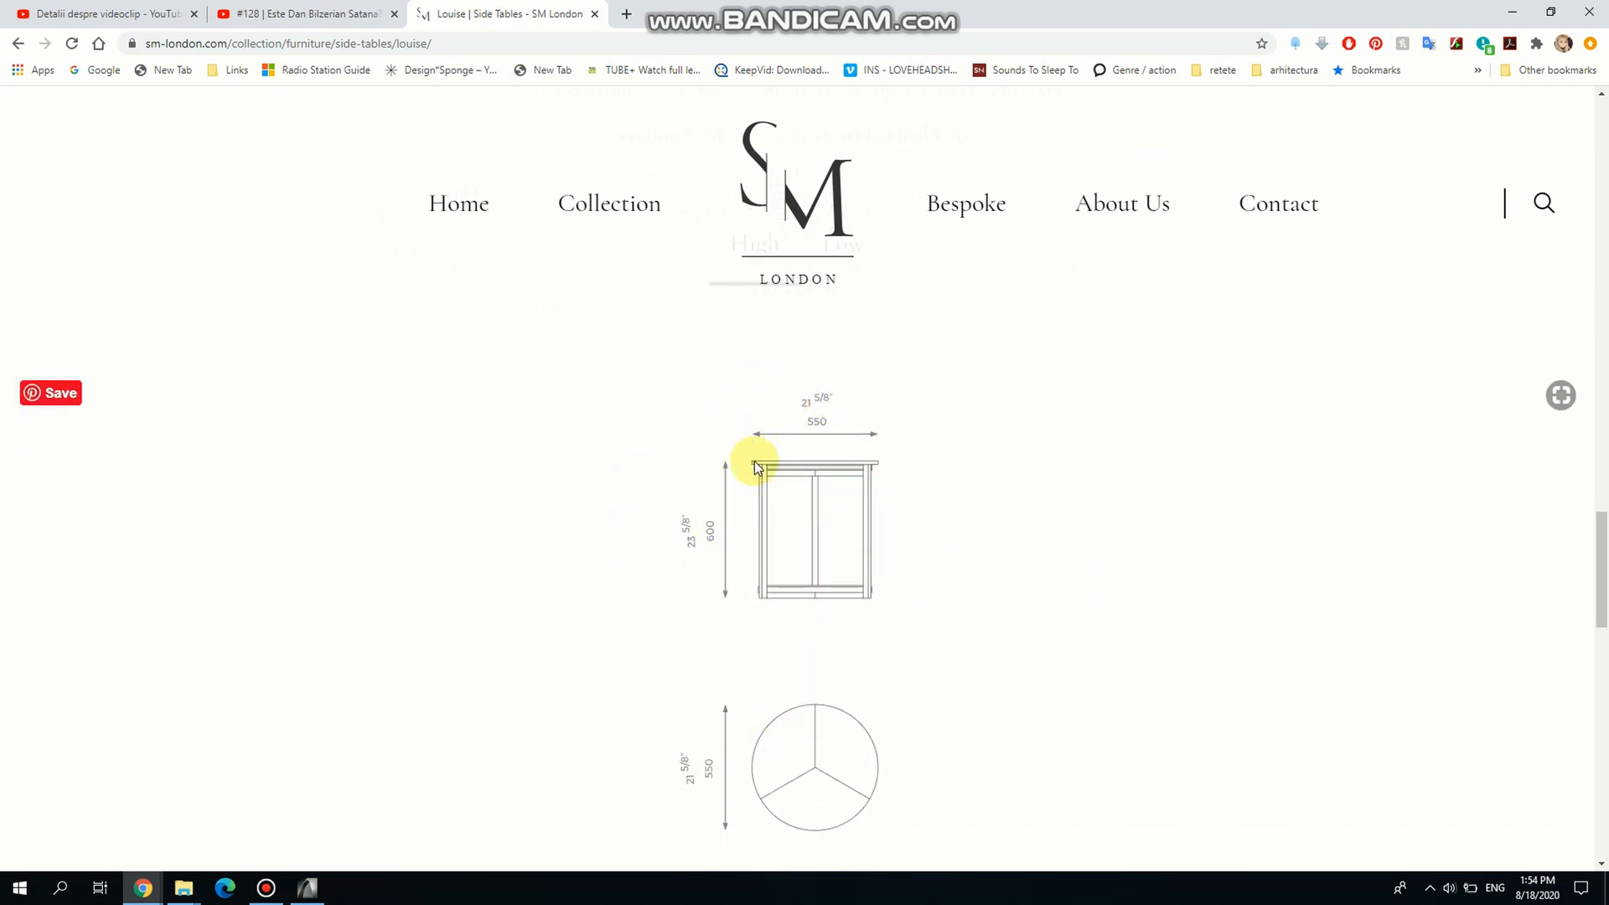
{"action": "scroll", "coordinate": [842, 563], "scroll_direction": "down", "scroll_amount": 3}
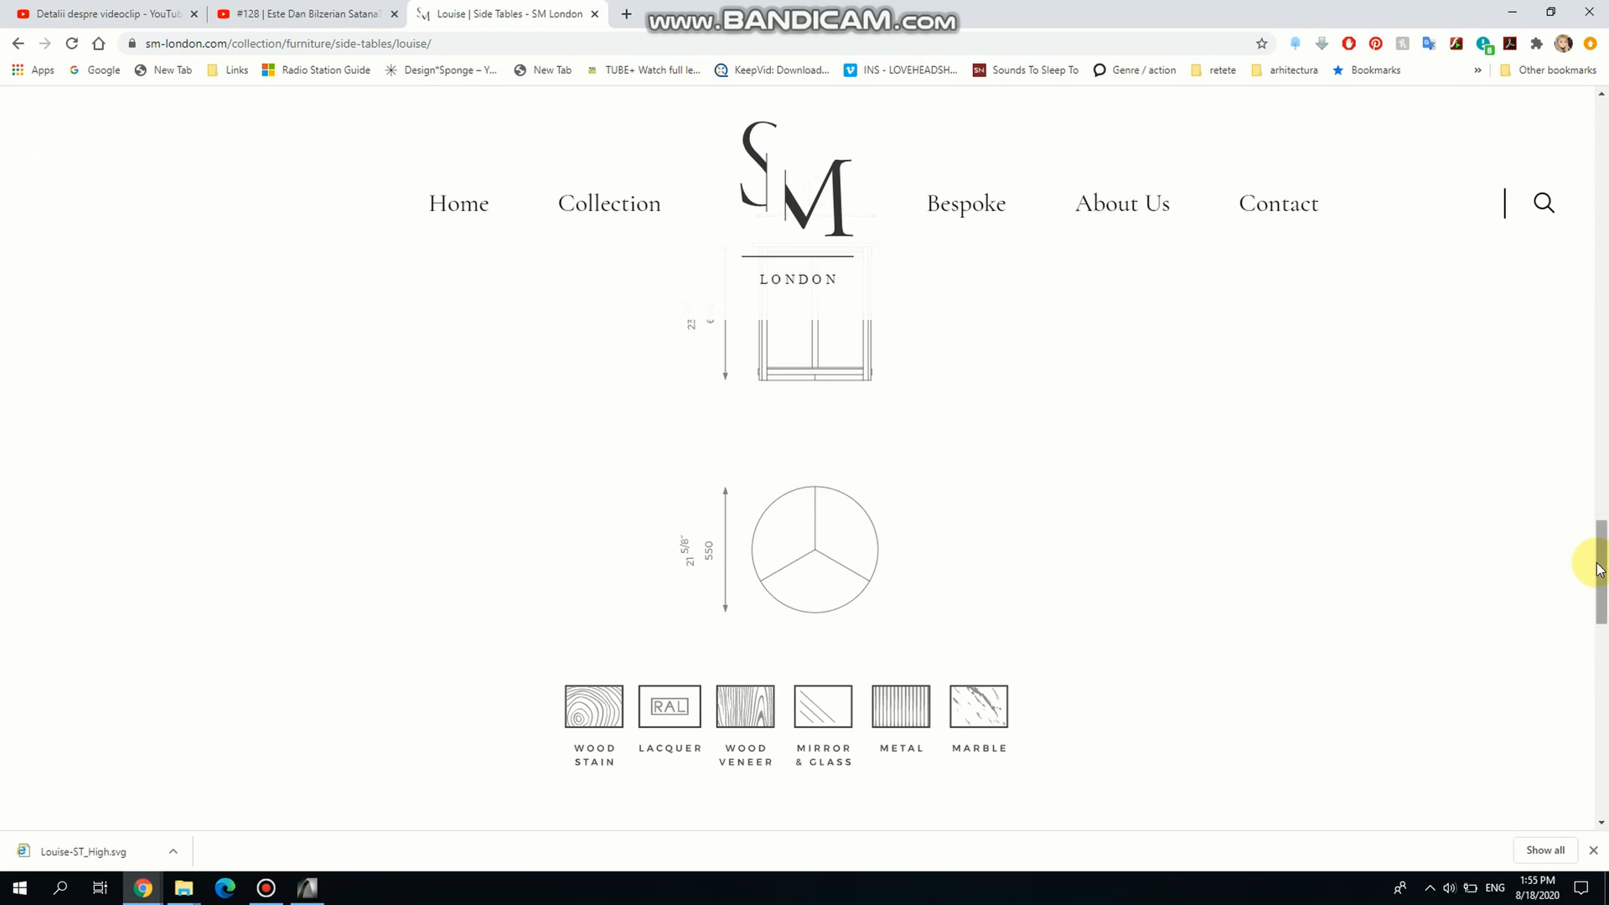
{"action": "left_click_drag", "start_coordinate": [1599, 570], "coordinate": [1576, 547]}
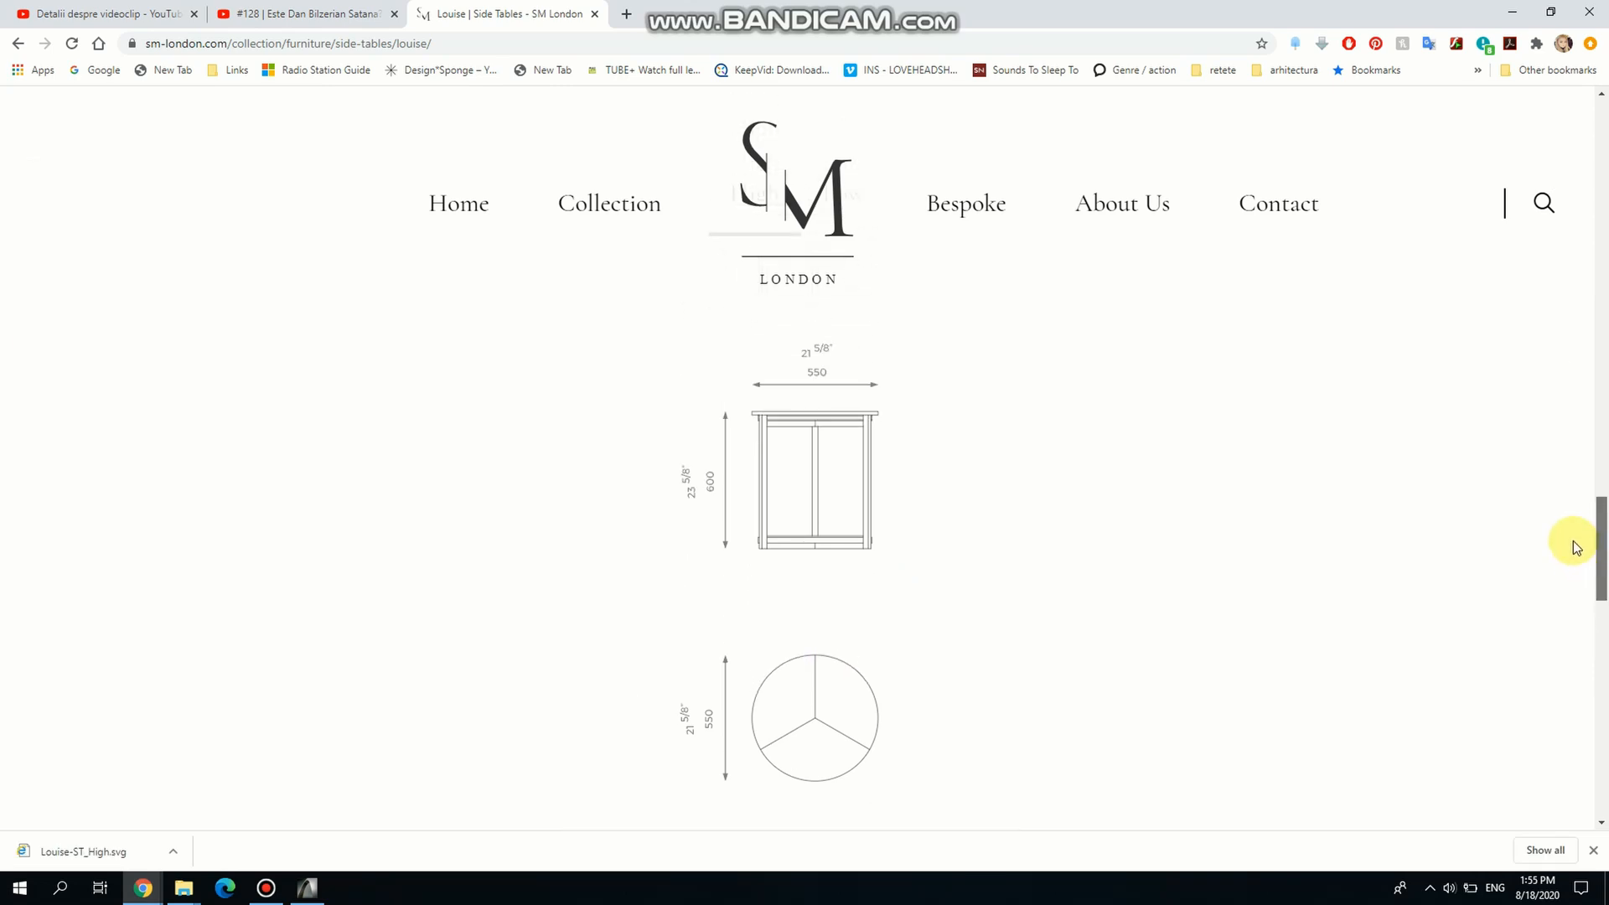
{"action": "left_click", "coordinate": [63, 891]}
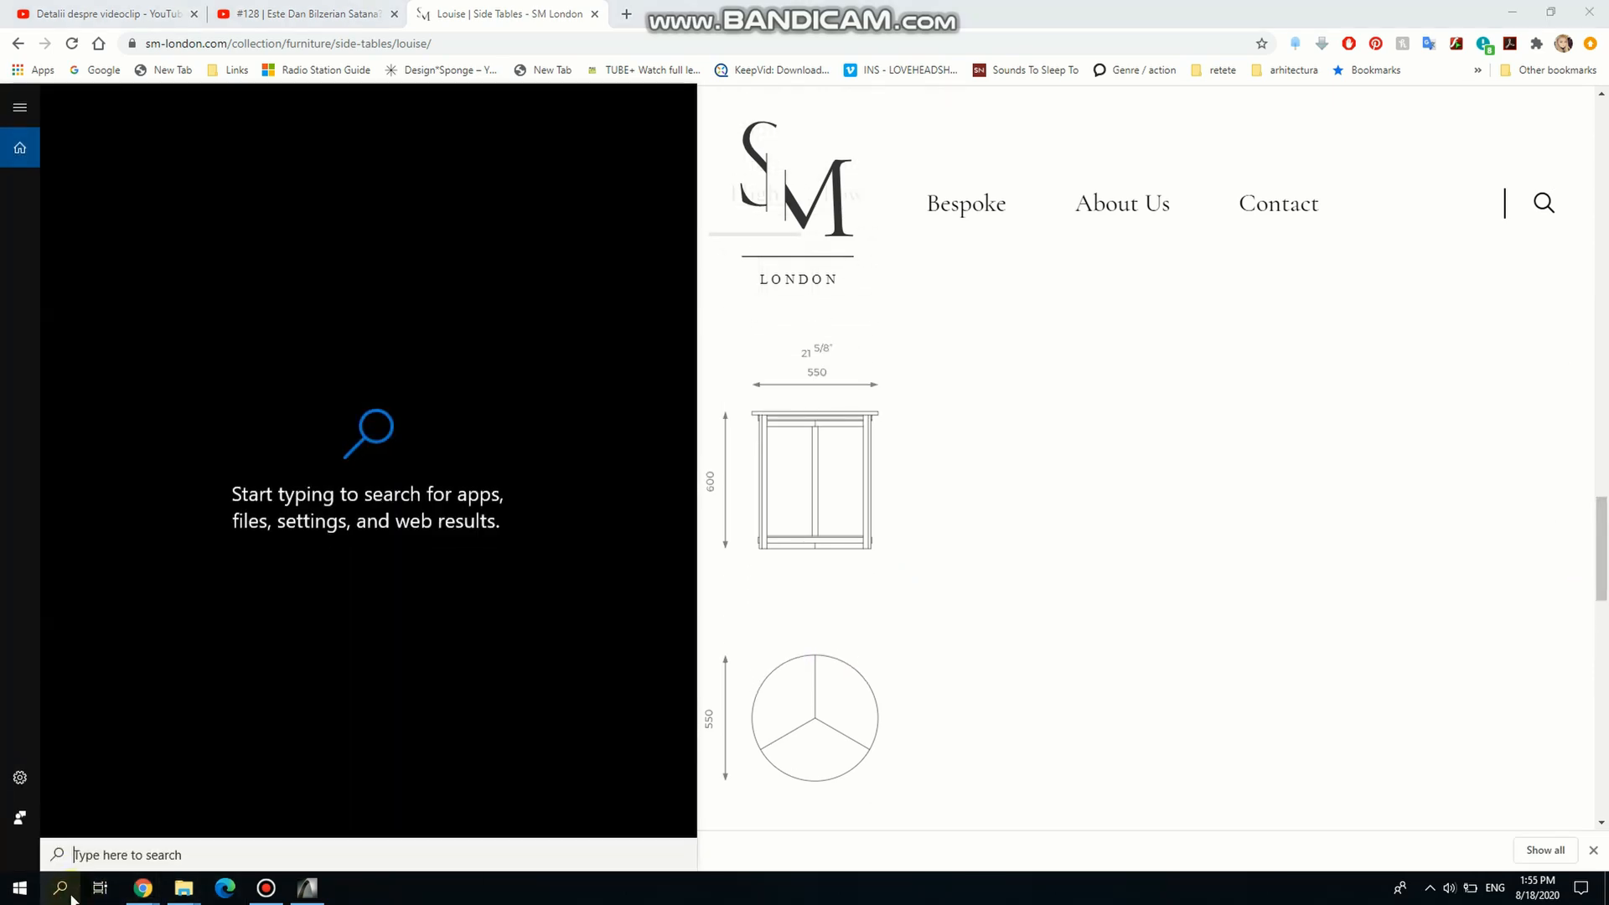
{"action": "type", "text": "snip"}
{"action": "left_click", "coordinate": [164, 176]}
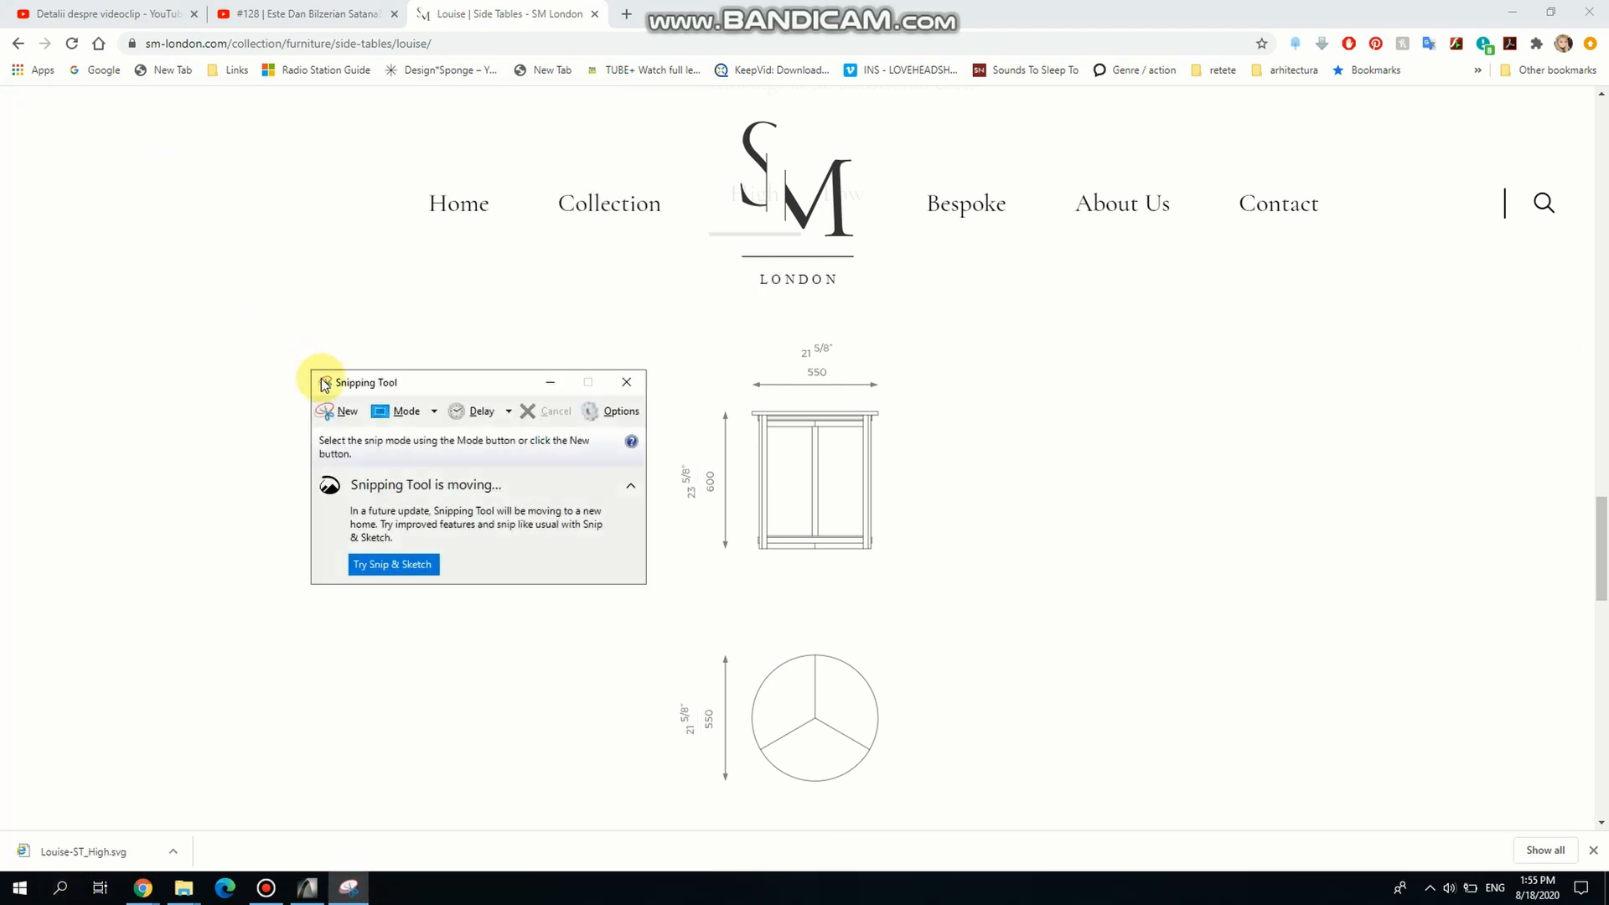
{"action": "left_click", "coordinate": [384, 414]}
{"action": "left_click", "coordinate": [426, 452]}
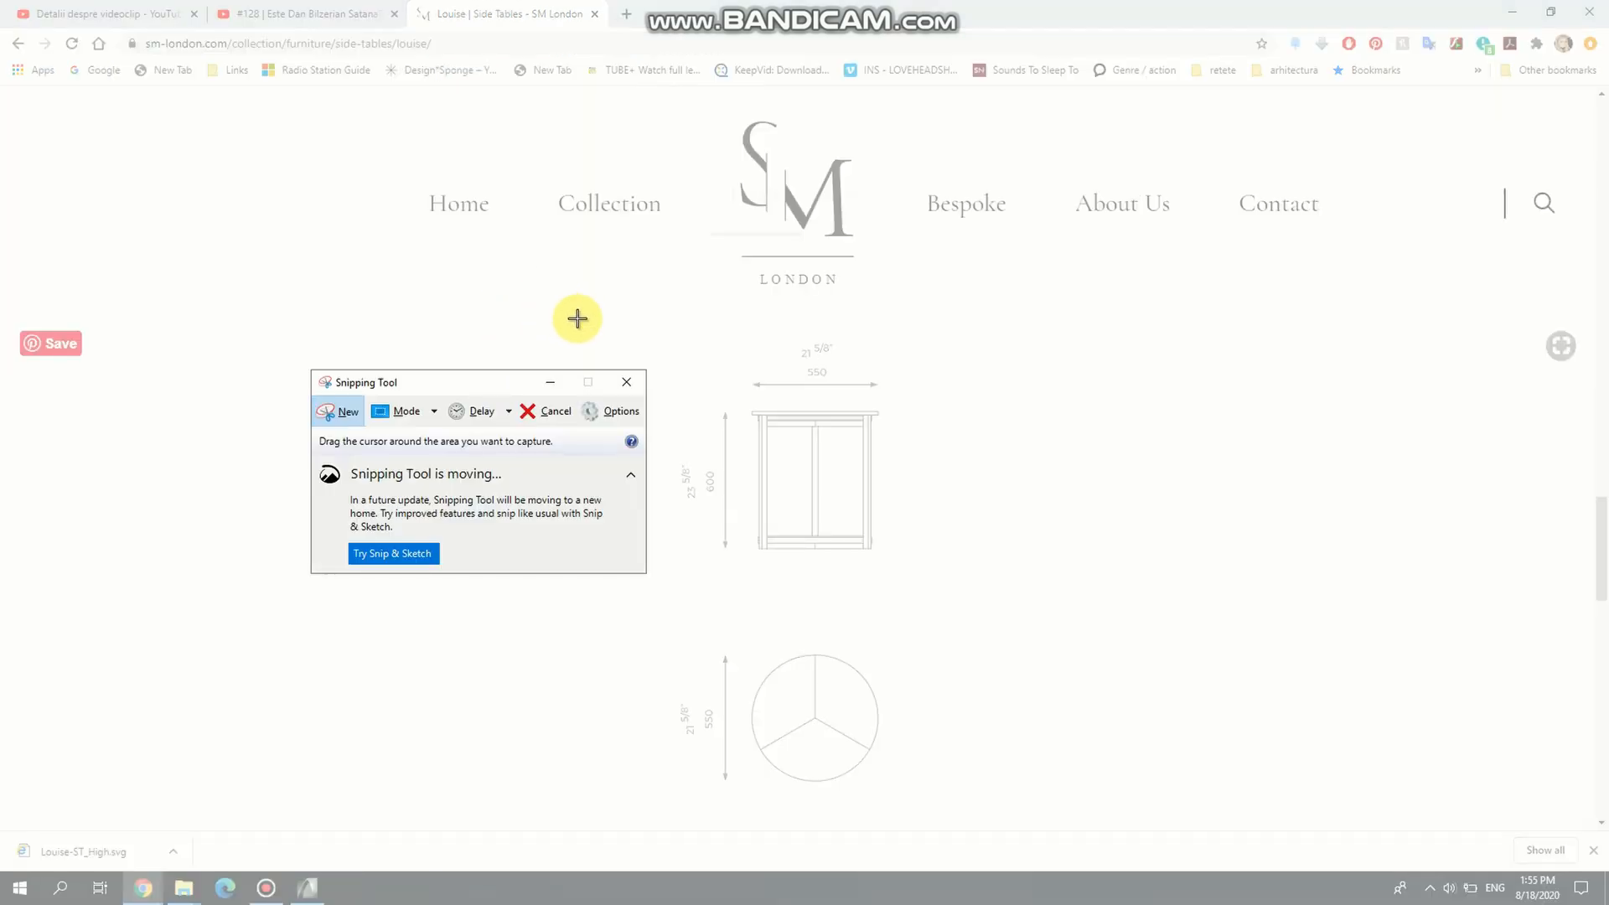
{"action": "mouse_move", "coordinate": [597, 323]}
{"action": "left_mouse_down"}
{"action": "mouse_move", "coordinate": [930, 704]}
{"action": "mouse_move", "coordinate": [998, 827]}
{"action": "mouse_move", "coordinate": [1038, 833]}
{"action": "left_mouse_up"}
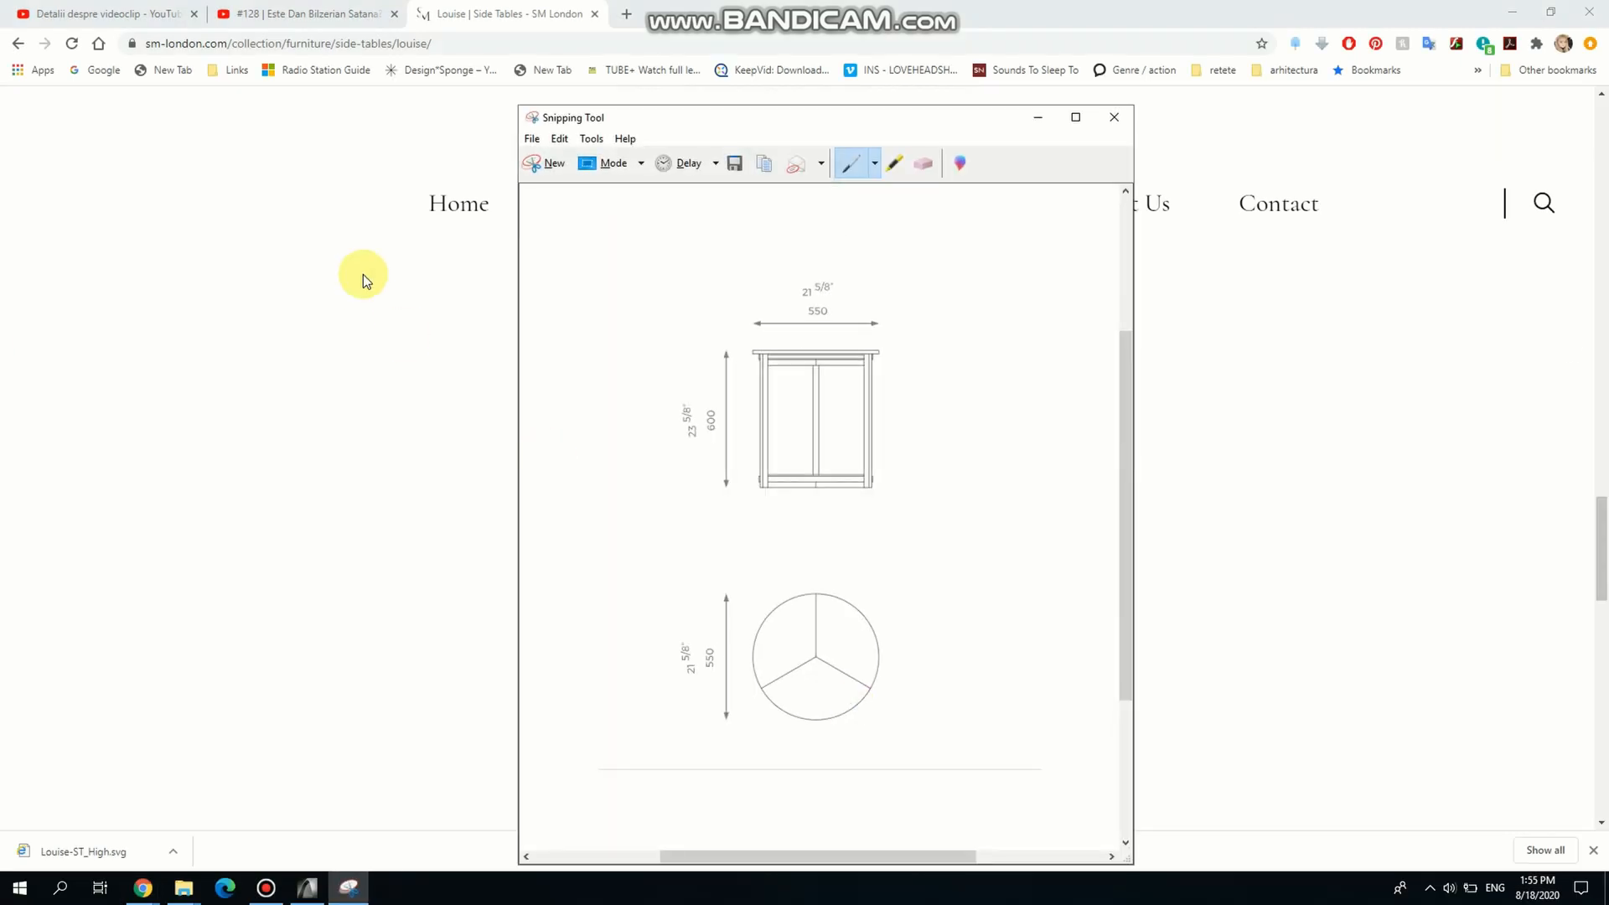
Save the snip to the Desktop as a PNG named "001 C" and close Snipping Tool.
{"action": "left_click", "coordinate": [532, 138]}
{"action": "left_click", "coordinate": [560, 180]}
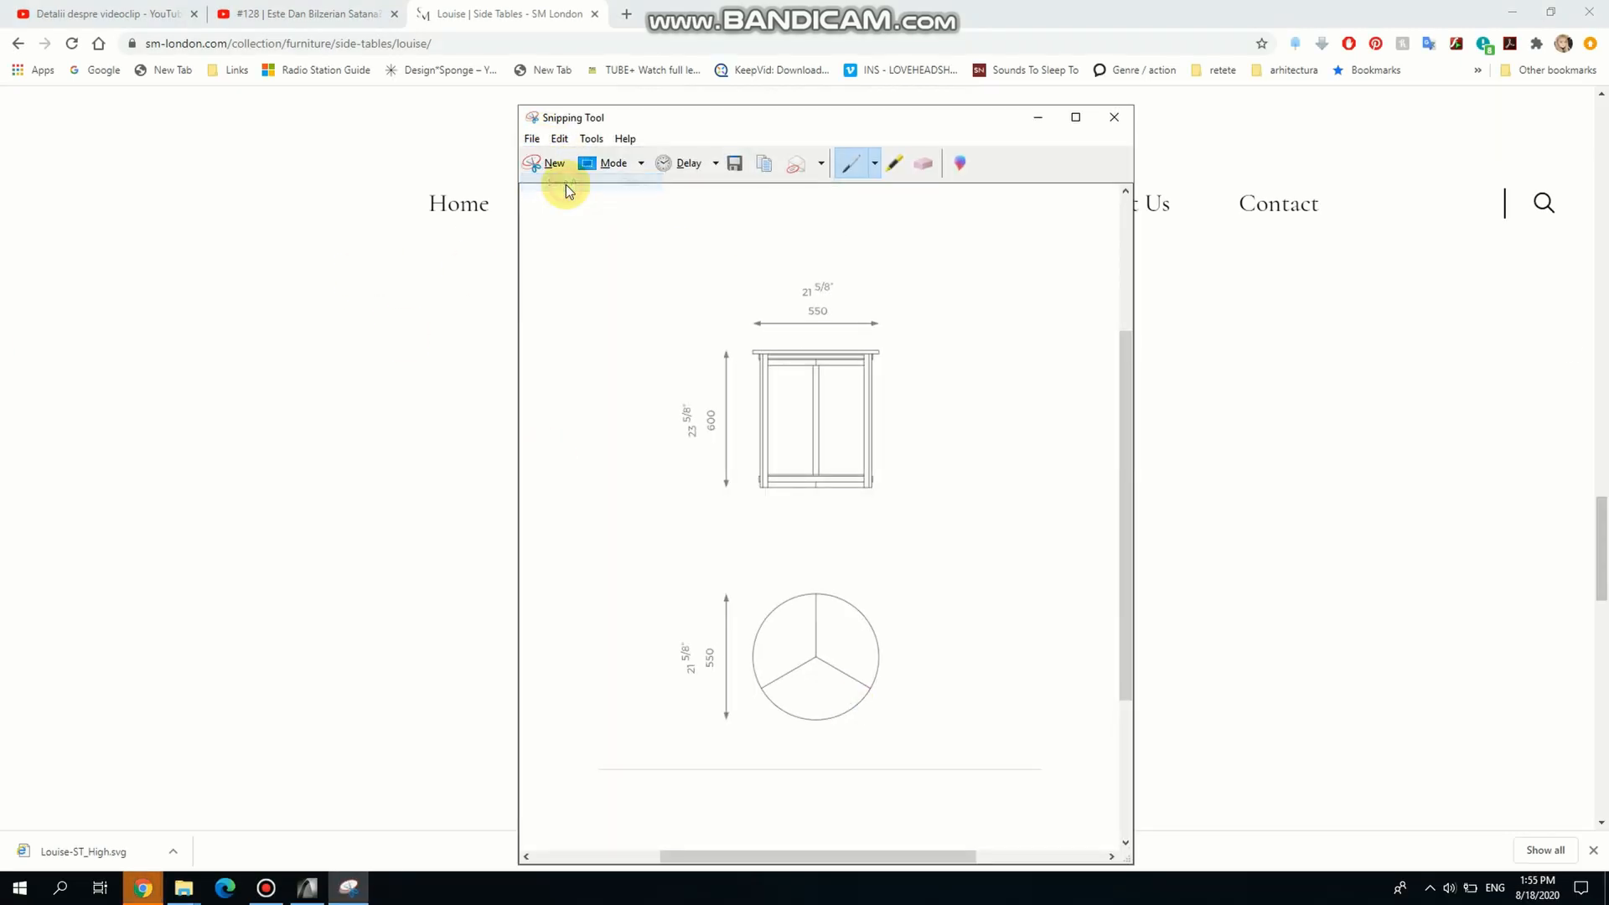
{"action": "type", "text": "001"}
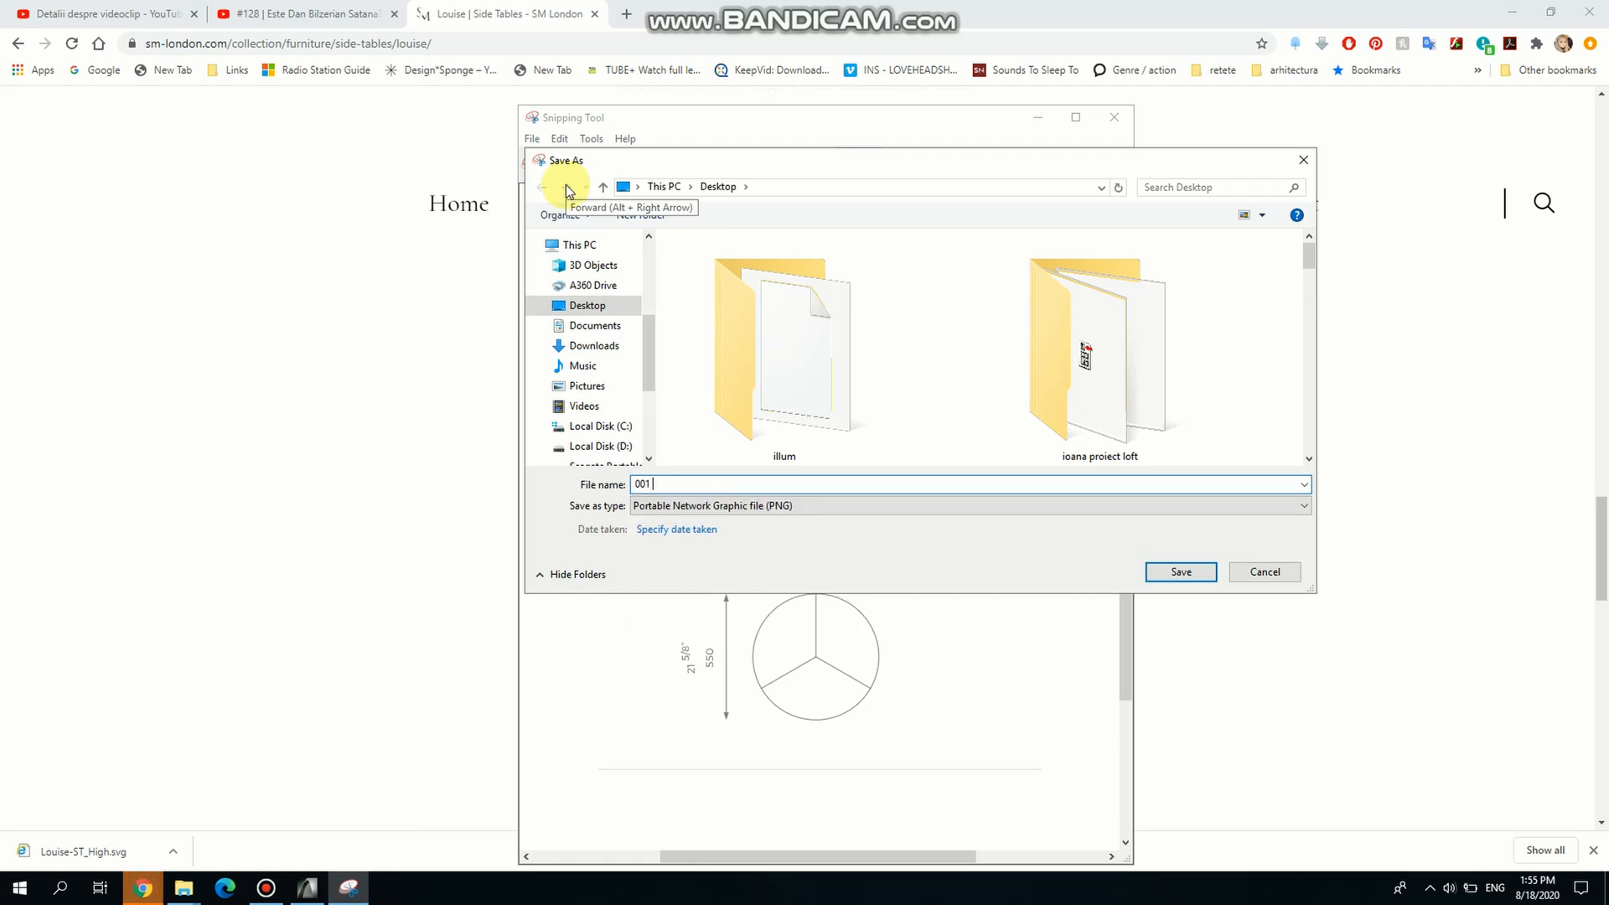
{"action": "type", "text": " C"}
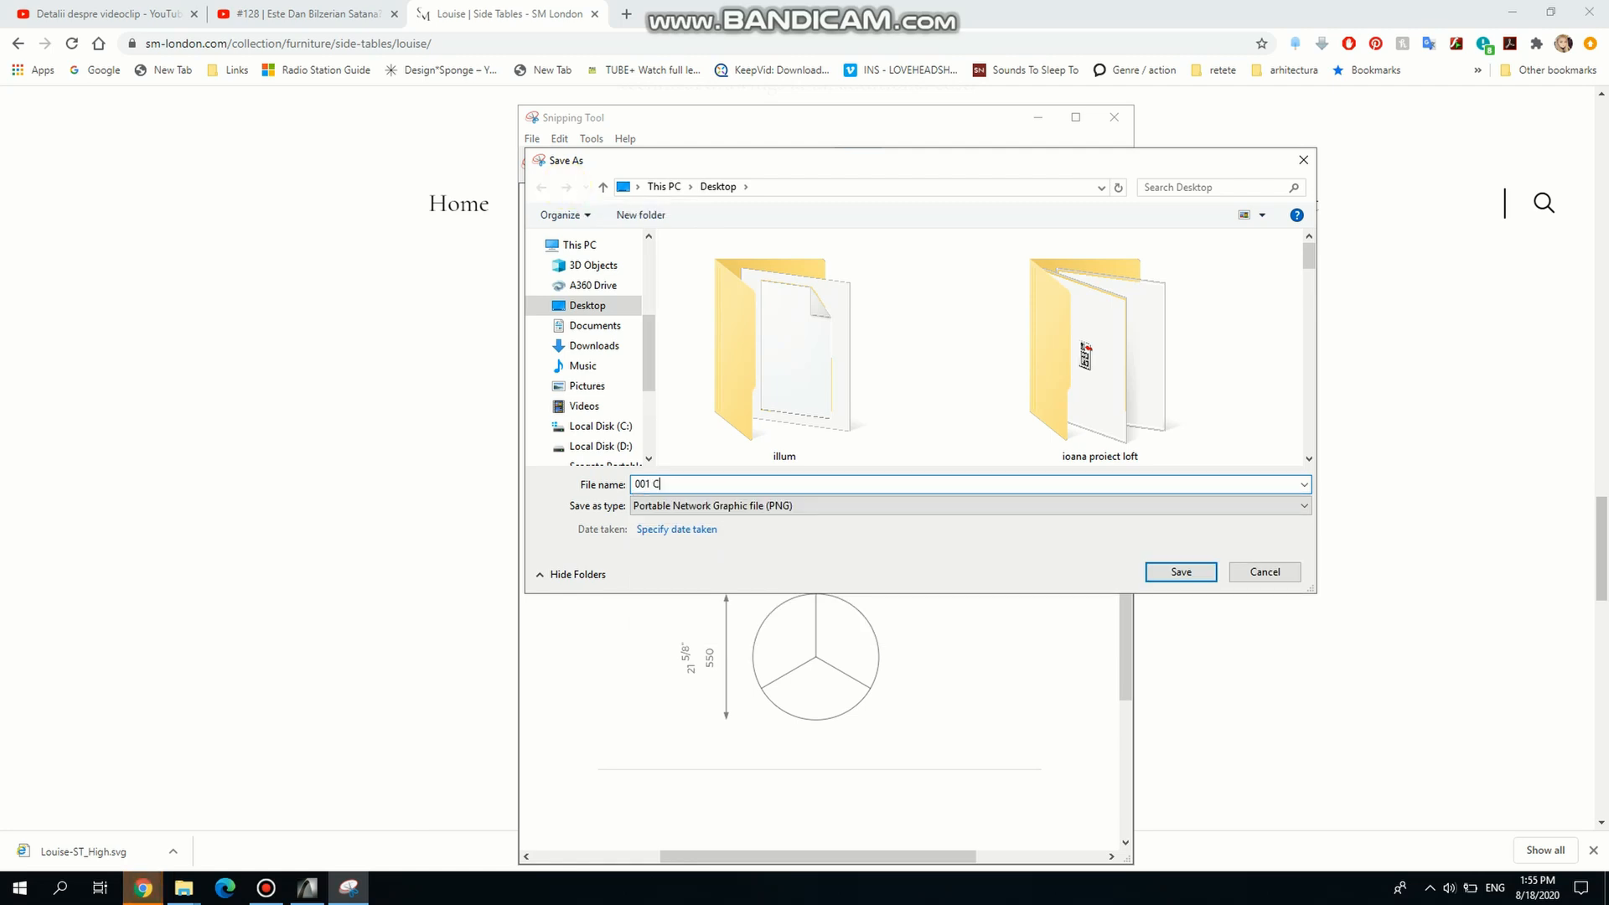
{"action": "left_click", "coordinate": [1184, 572]}
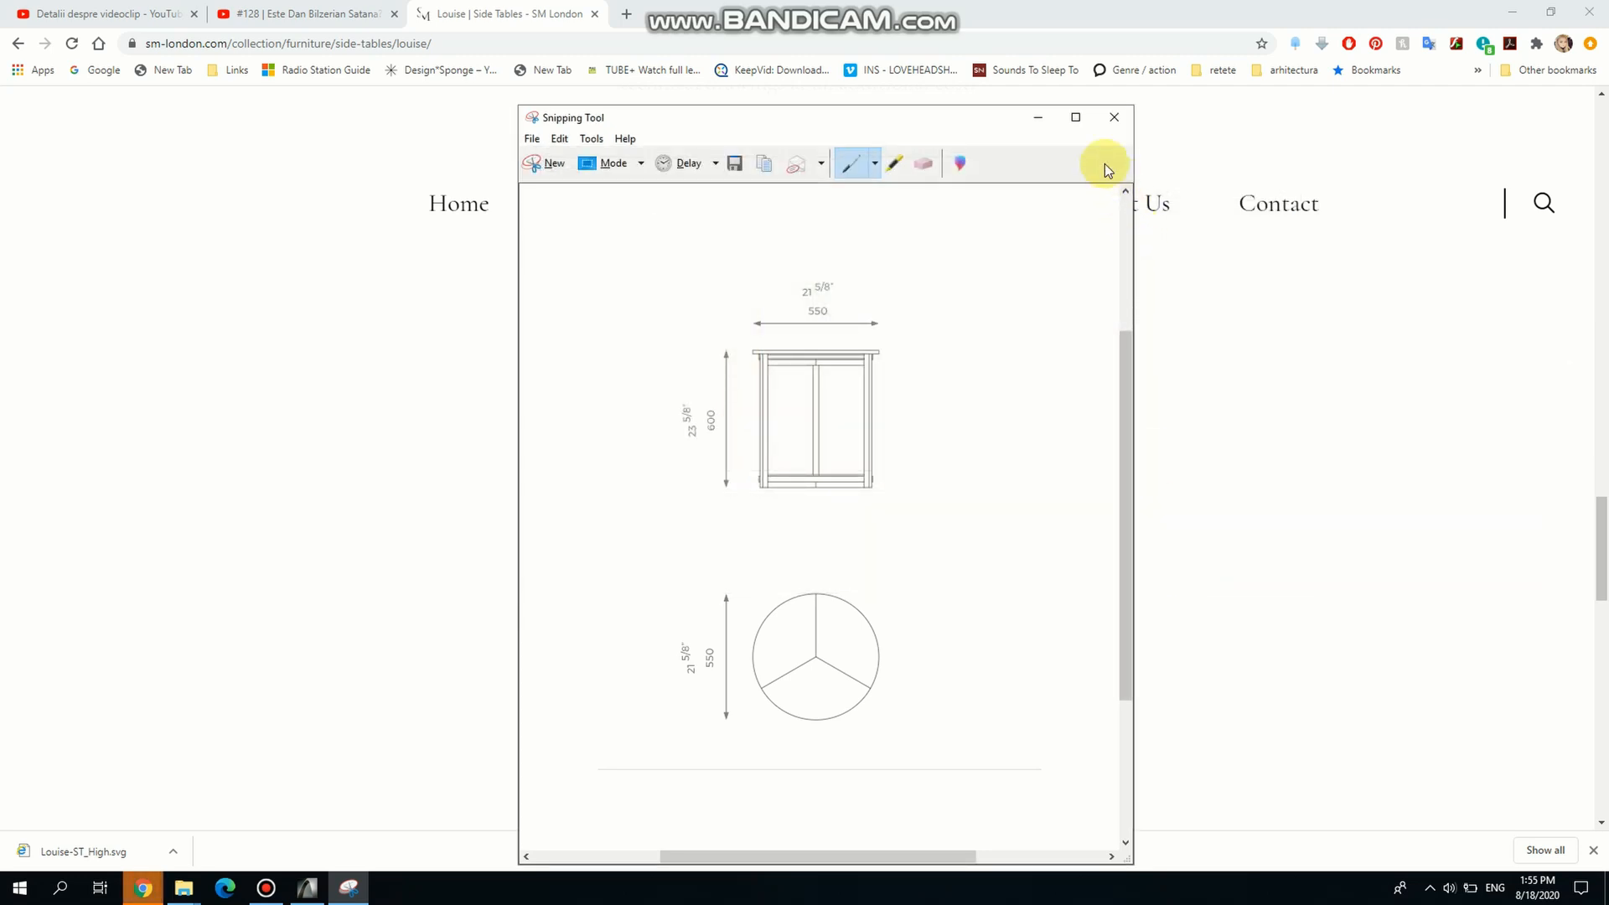
{"action": "left_click", "coordinate": [1106, 118]}
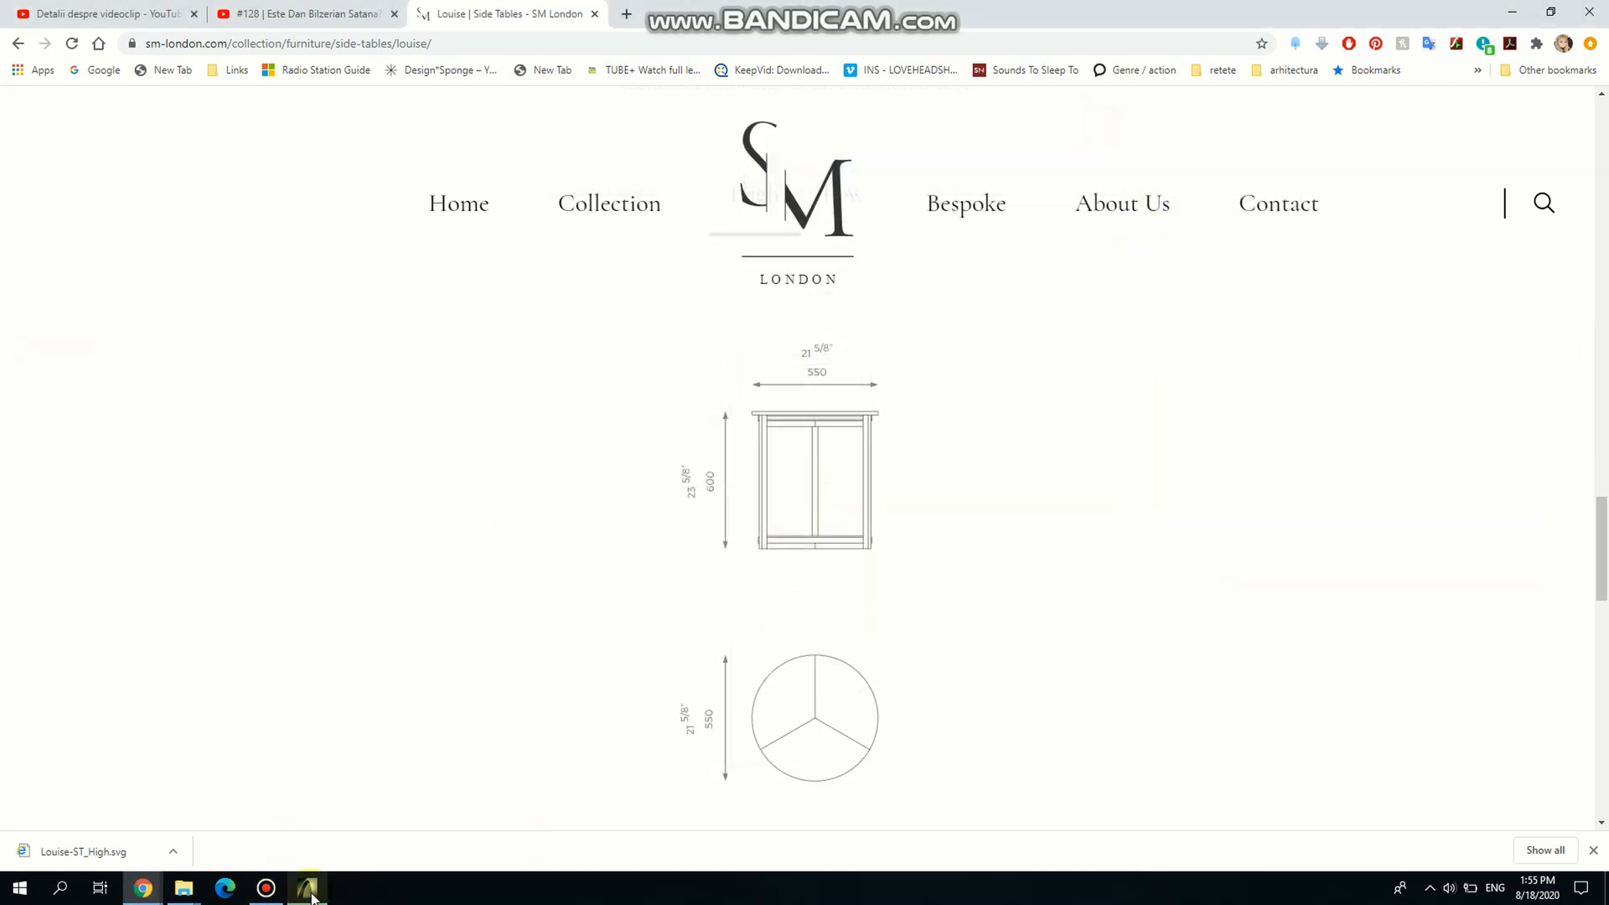
Place the saved "001 C" image from File Explorer into ArchiCAD's 0. PARTER floor plan.
{"action": "mouse_move", "coordinate": [184, 888]}
{"action": "left_click", "coordinate": [259, 808]}
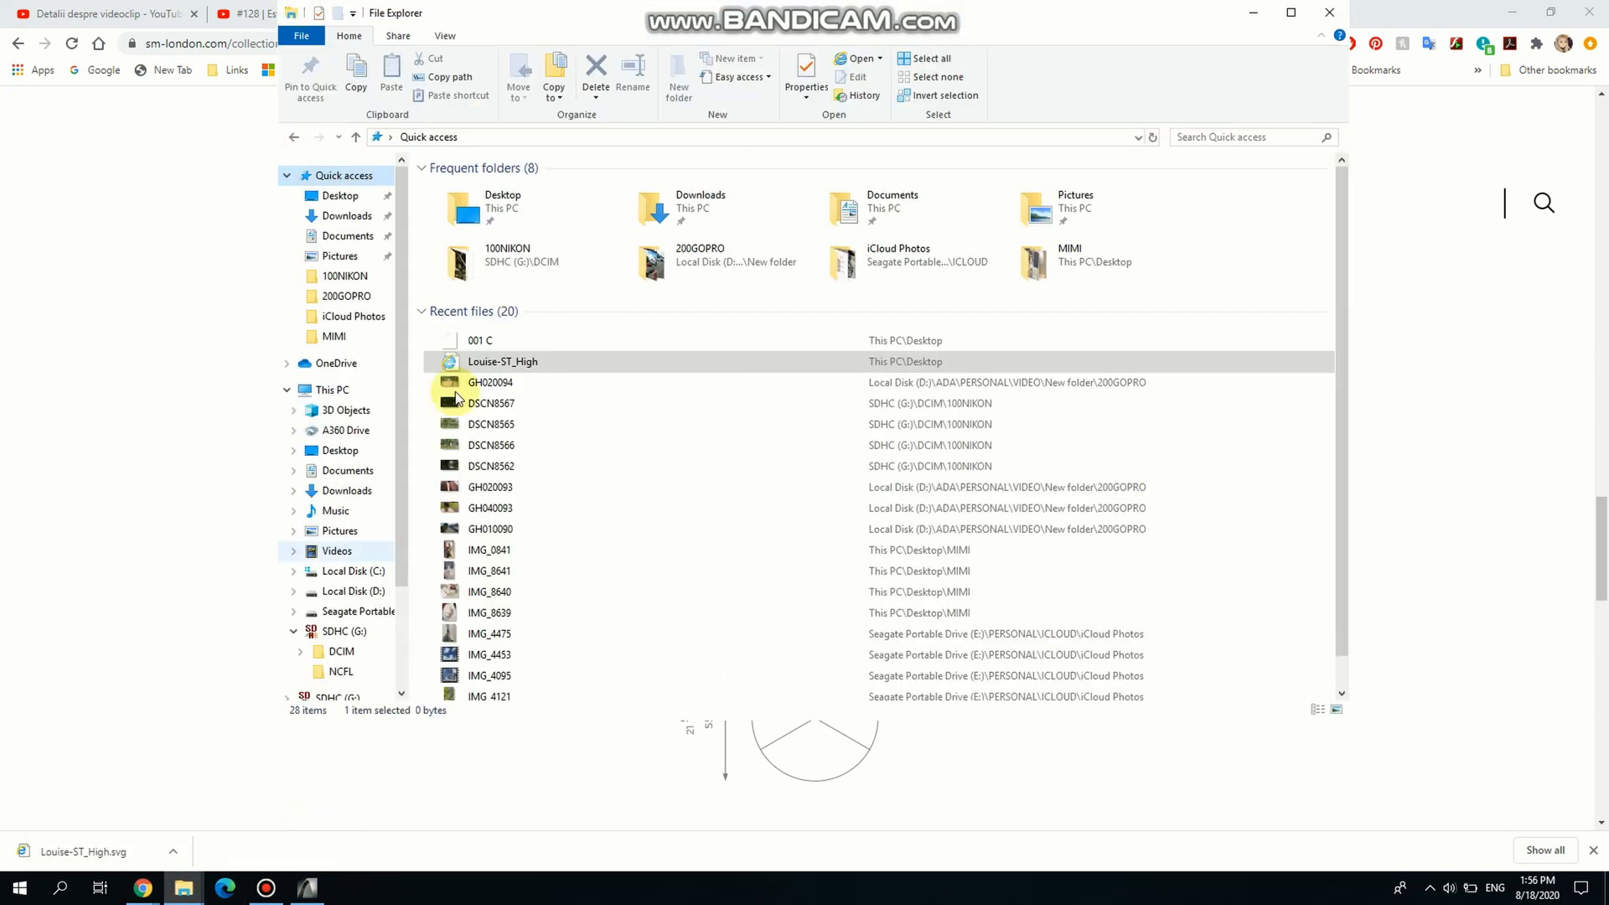
{"action": "left_click", "coordinate": [452, 342]}
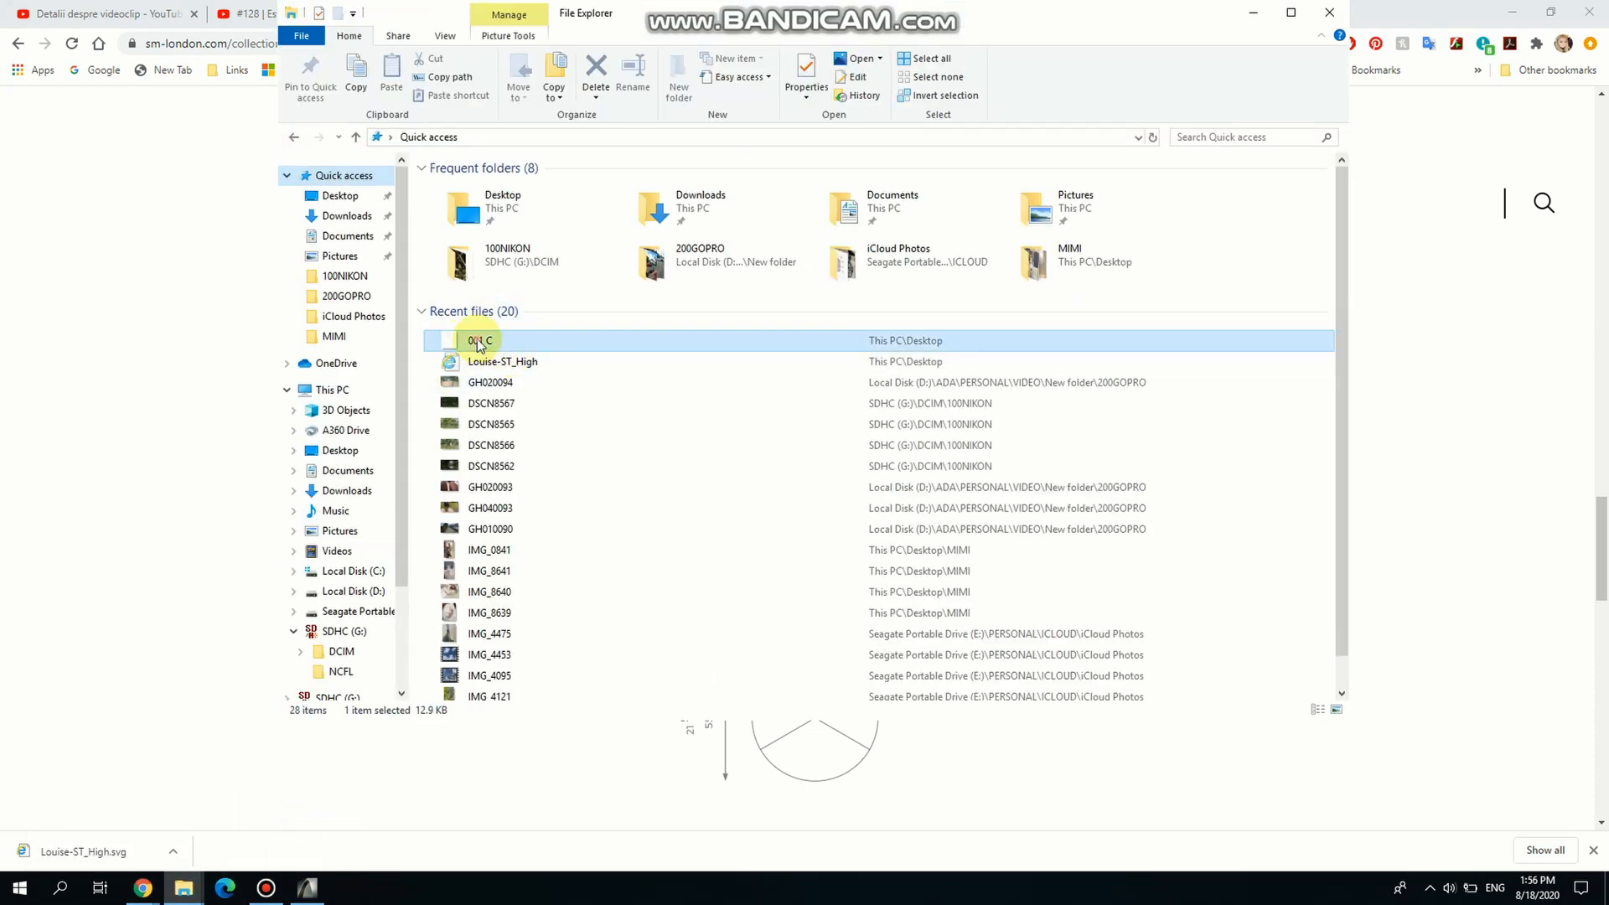
{"action": "left_click_drag", "start_coordinate": [467, 339], "coordinate": [693, 556]}
{"action": "key", "text": "alt+Tab"}
{"action": "key", "text": "alt+Tab"}
{"action": "left_click_drag", "start_coordinate": [766, 636], "coordinate": [264, 281]}
{"action": "scroll", "coordinate": [261, 276], "scroll_direction": "up", "scroll_amount": 2}
{"action": "middle_click_drag", "start_coordinate": [476, 404], "coordinate": [812, 528]}
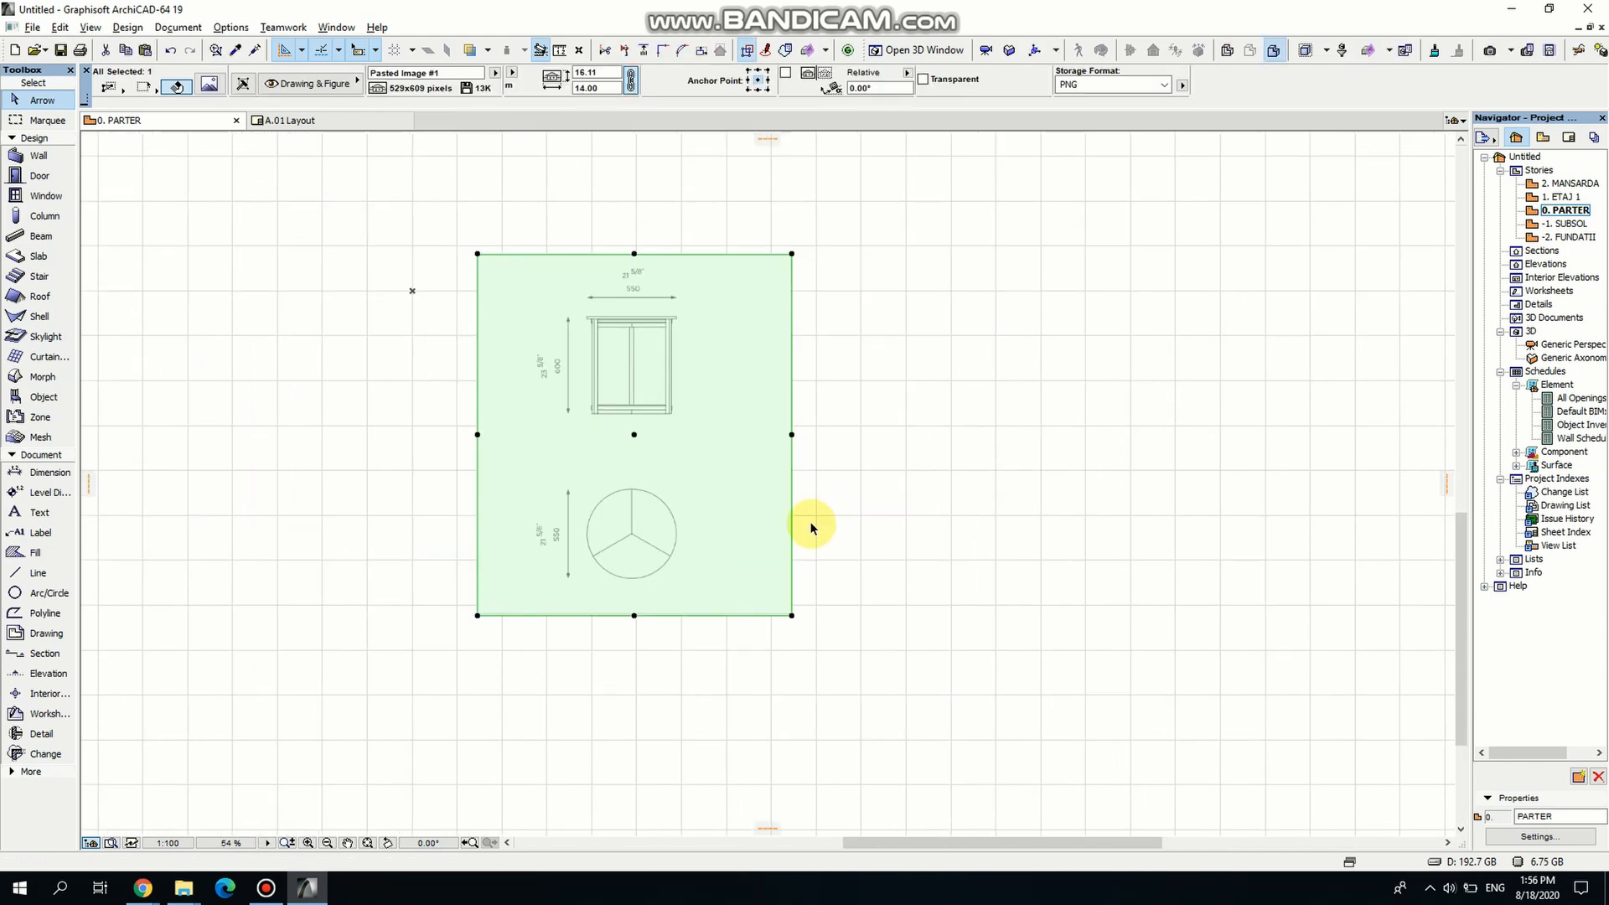
Resize the placed image graphically from the plan circle's top to its bottom so the diameter matches the labelled 550 dimension.
{"action": "scroll", "coordinate": [640, 369], "scroll_direction": "up", "scroll_amount": 4}
{"action": "scroll", "coordinate": [725, 567], "scroll_direction": "down", "scroll_amount": 3}
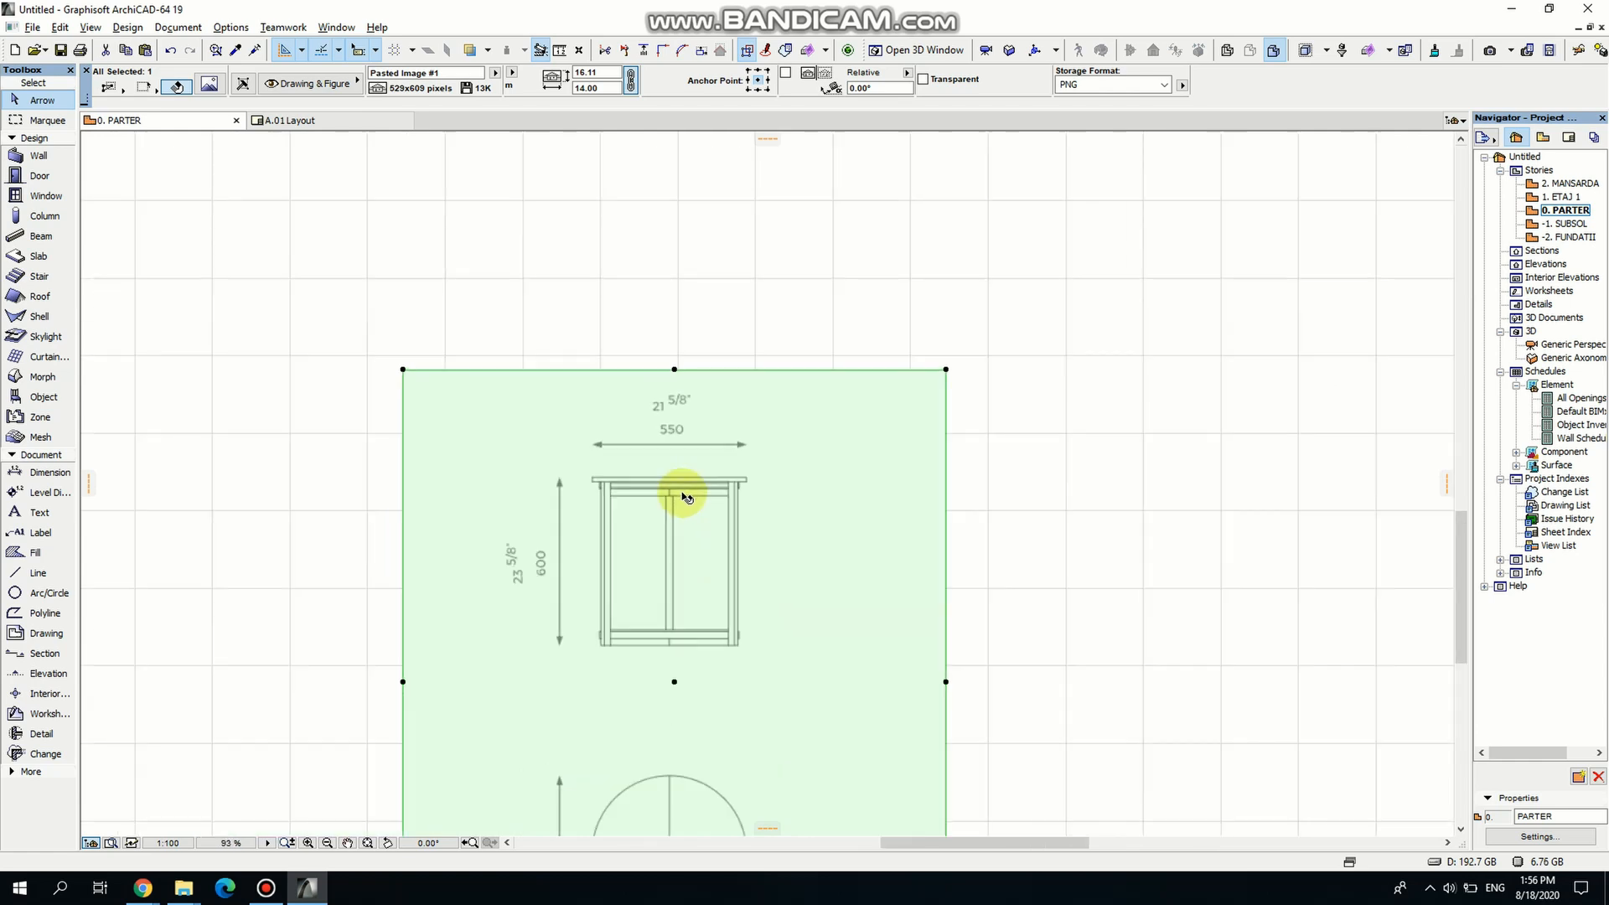
{"action": "scroll", "coordinate": [692, 676], "scroll_direction": "up", "scroll_amount": 2}
{"action": "scroll", "coordinate": [692, 675], "scroll_direction": "up", "scroll_amount": 2}
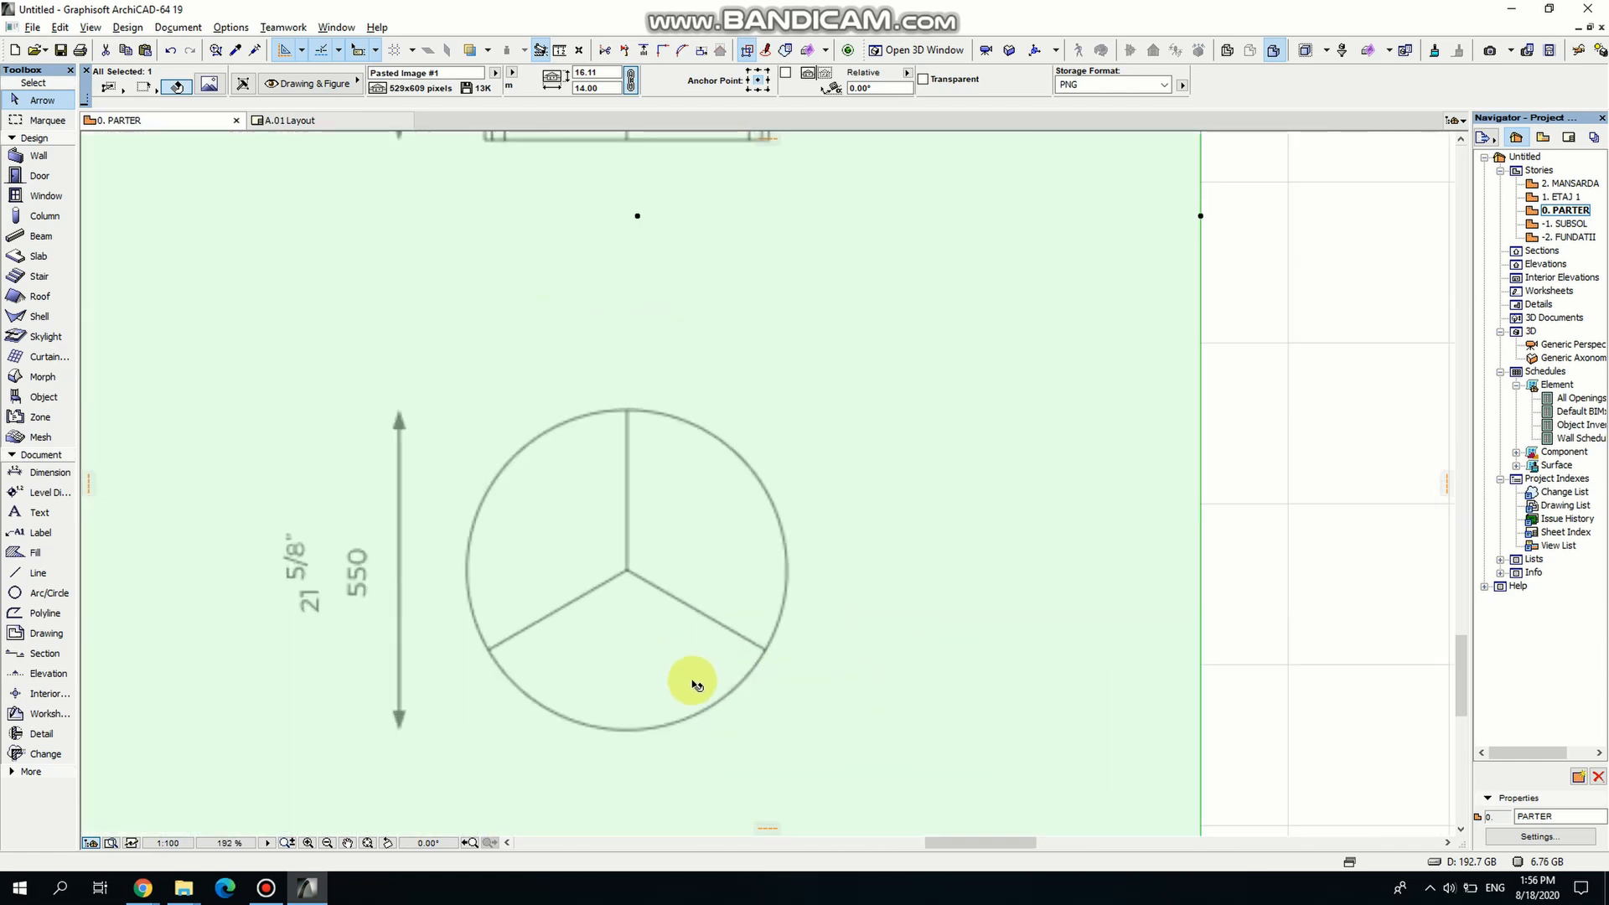
{"action": "left_click", "coordinate": [1370, 486]}
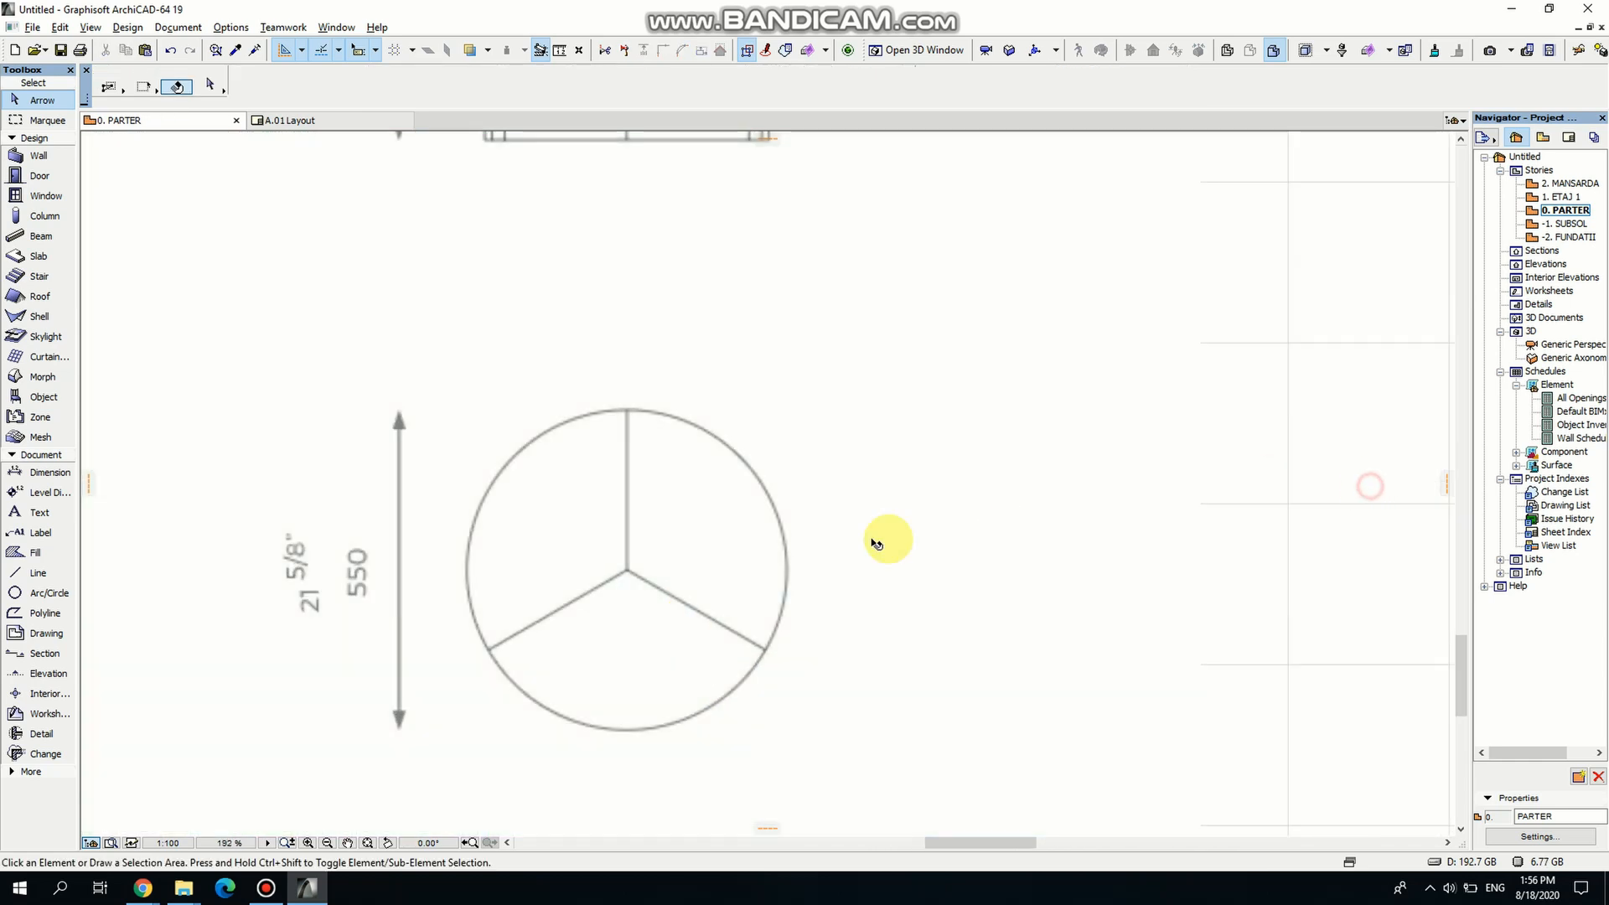
{"action": "left_click", "coordinate": [795, 533]}
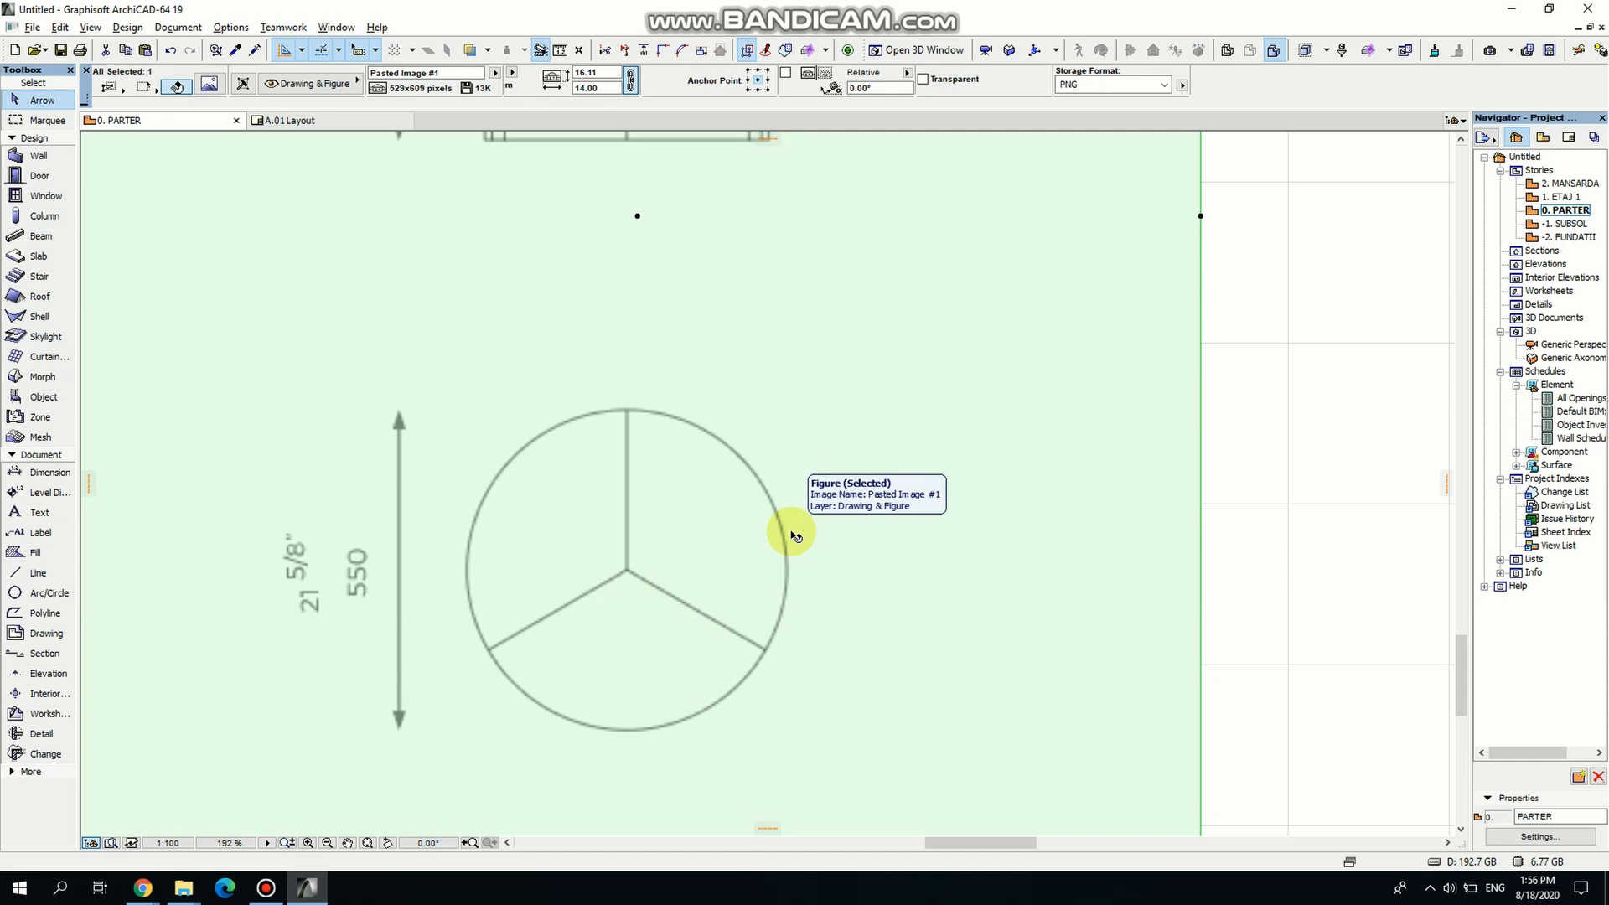
{"action": "key", "text": "ctrl+k"}
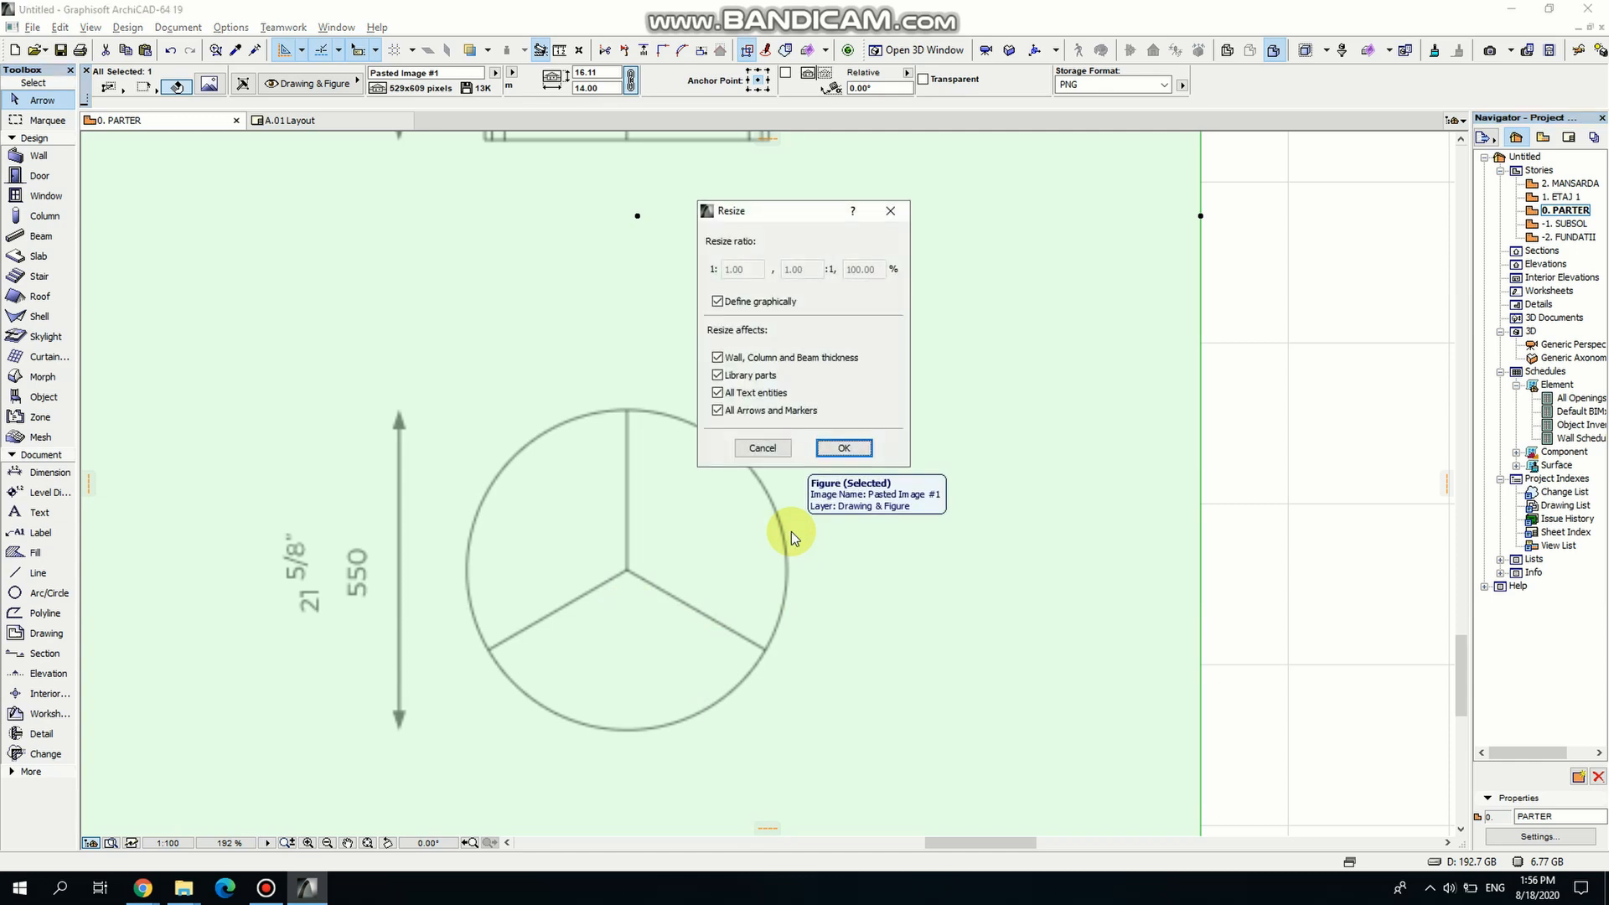
{"action": "left_click", "coordinate": [844, 448]}
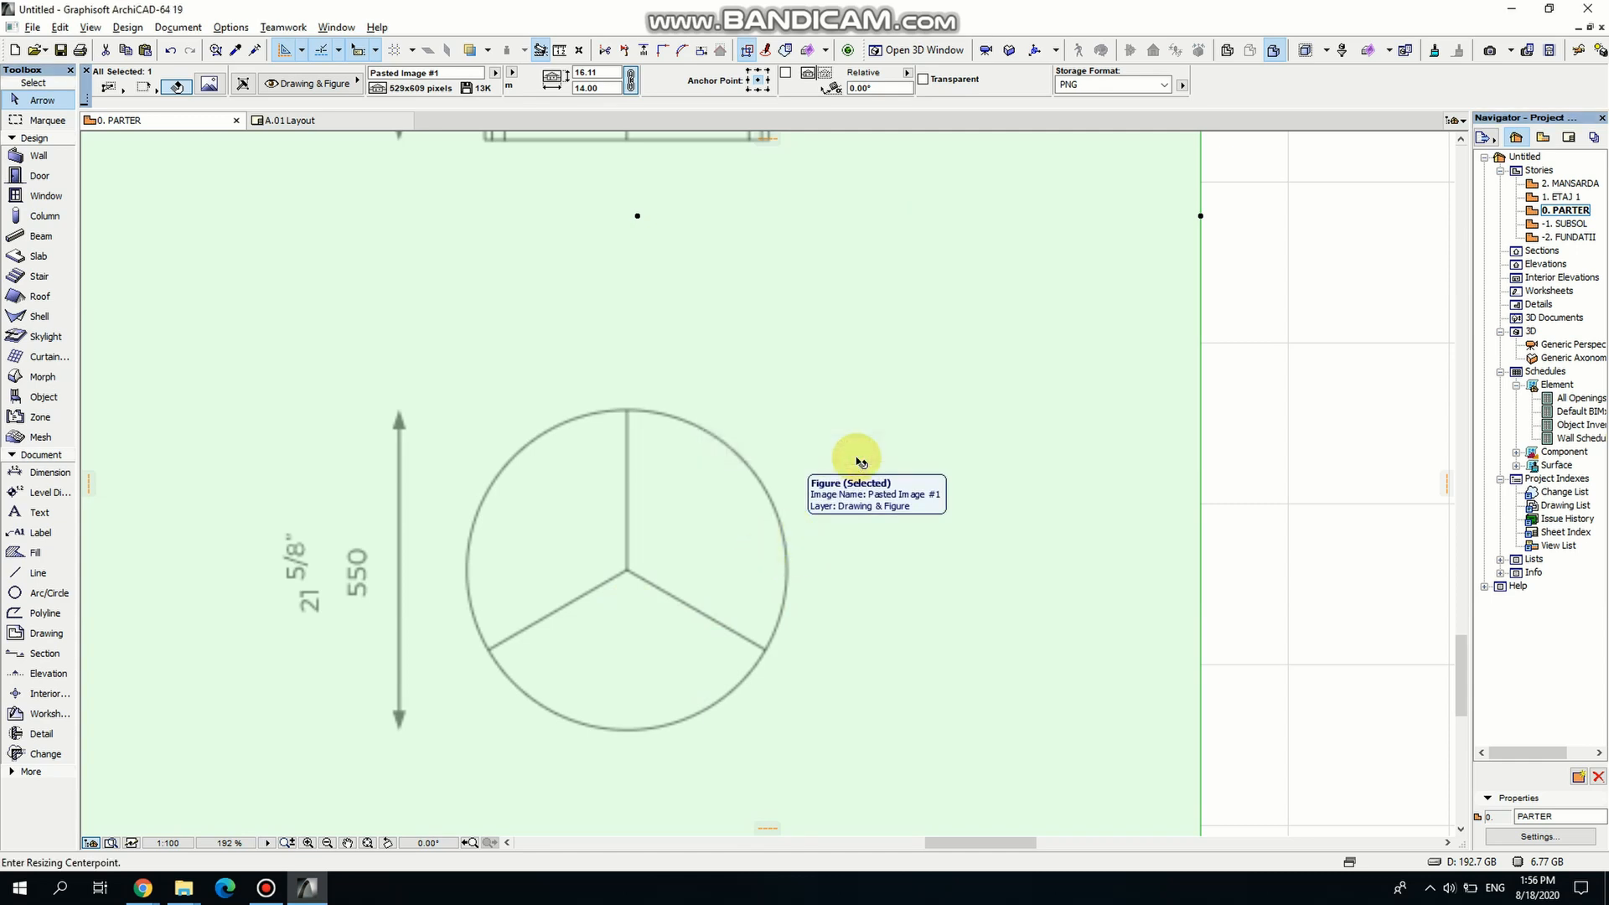
{"action": "left_click", "coordinate": [627, 410]}
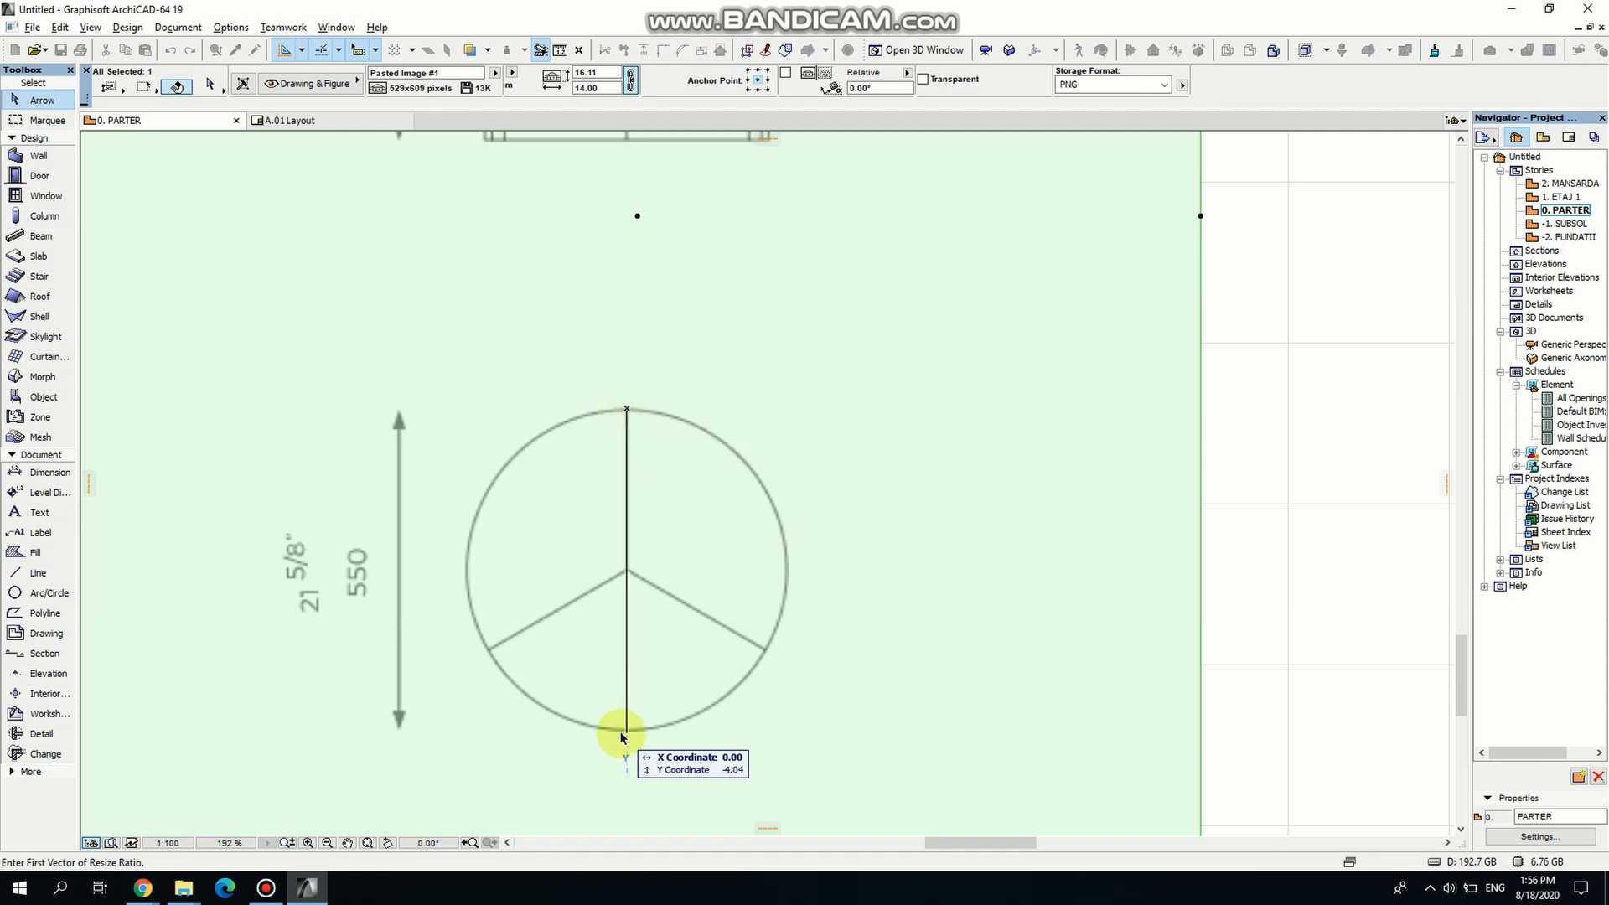
{"action": "left_click", "coordinate": [629, 734]}
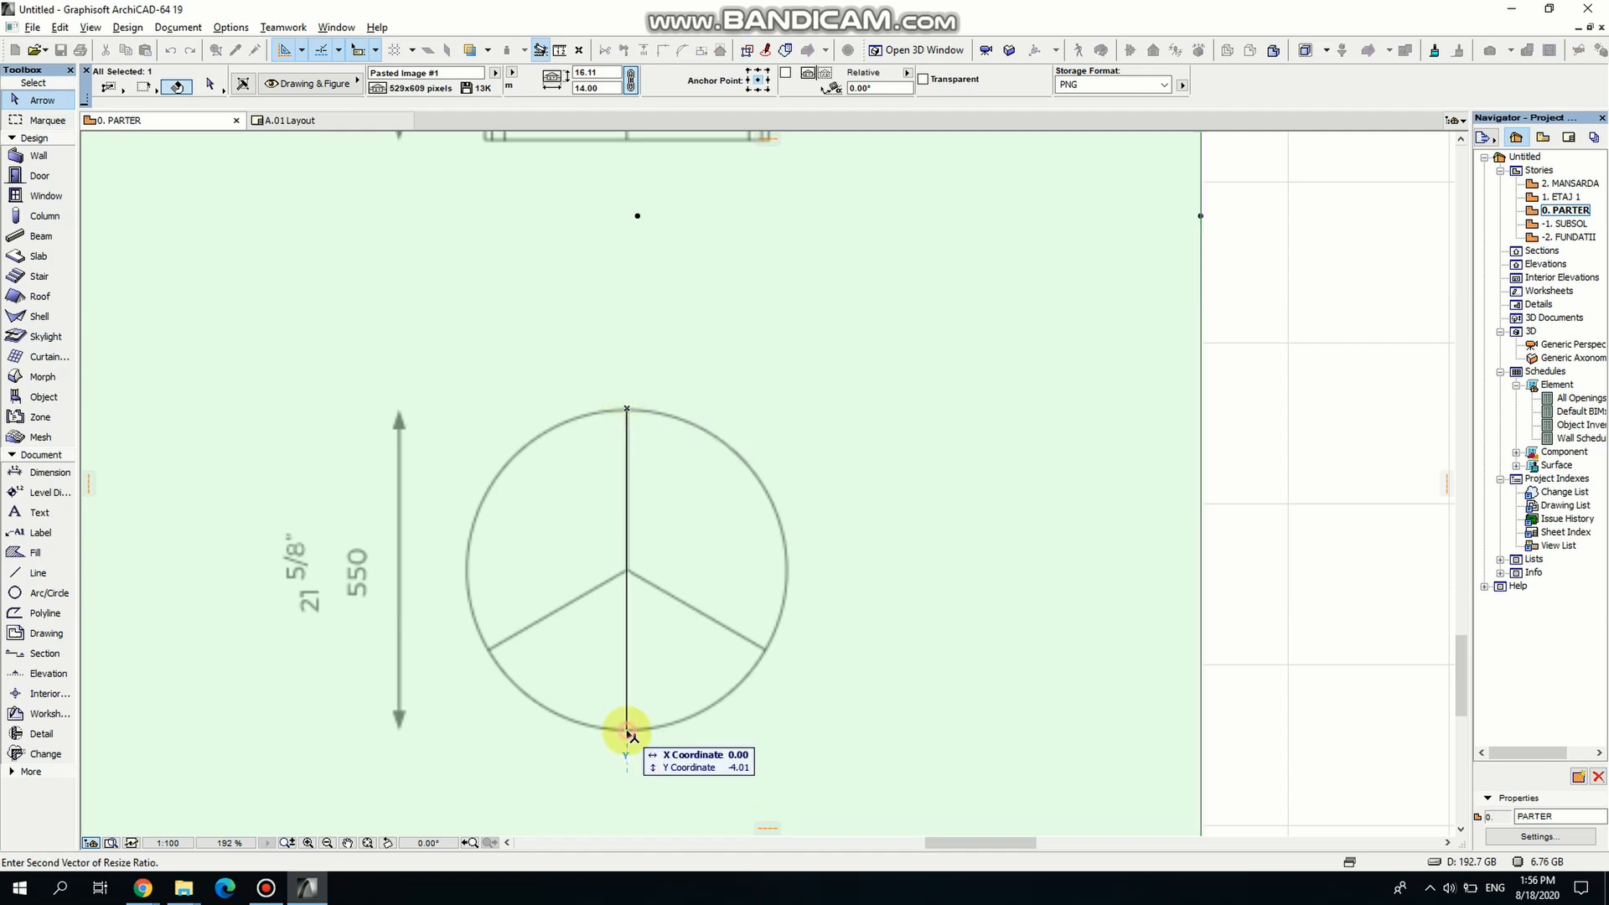
{"action": "key", "text": "r"}
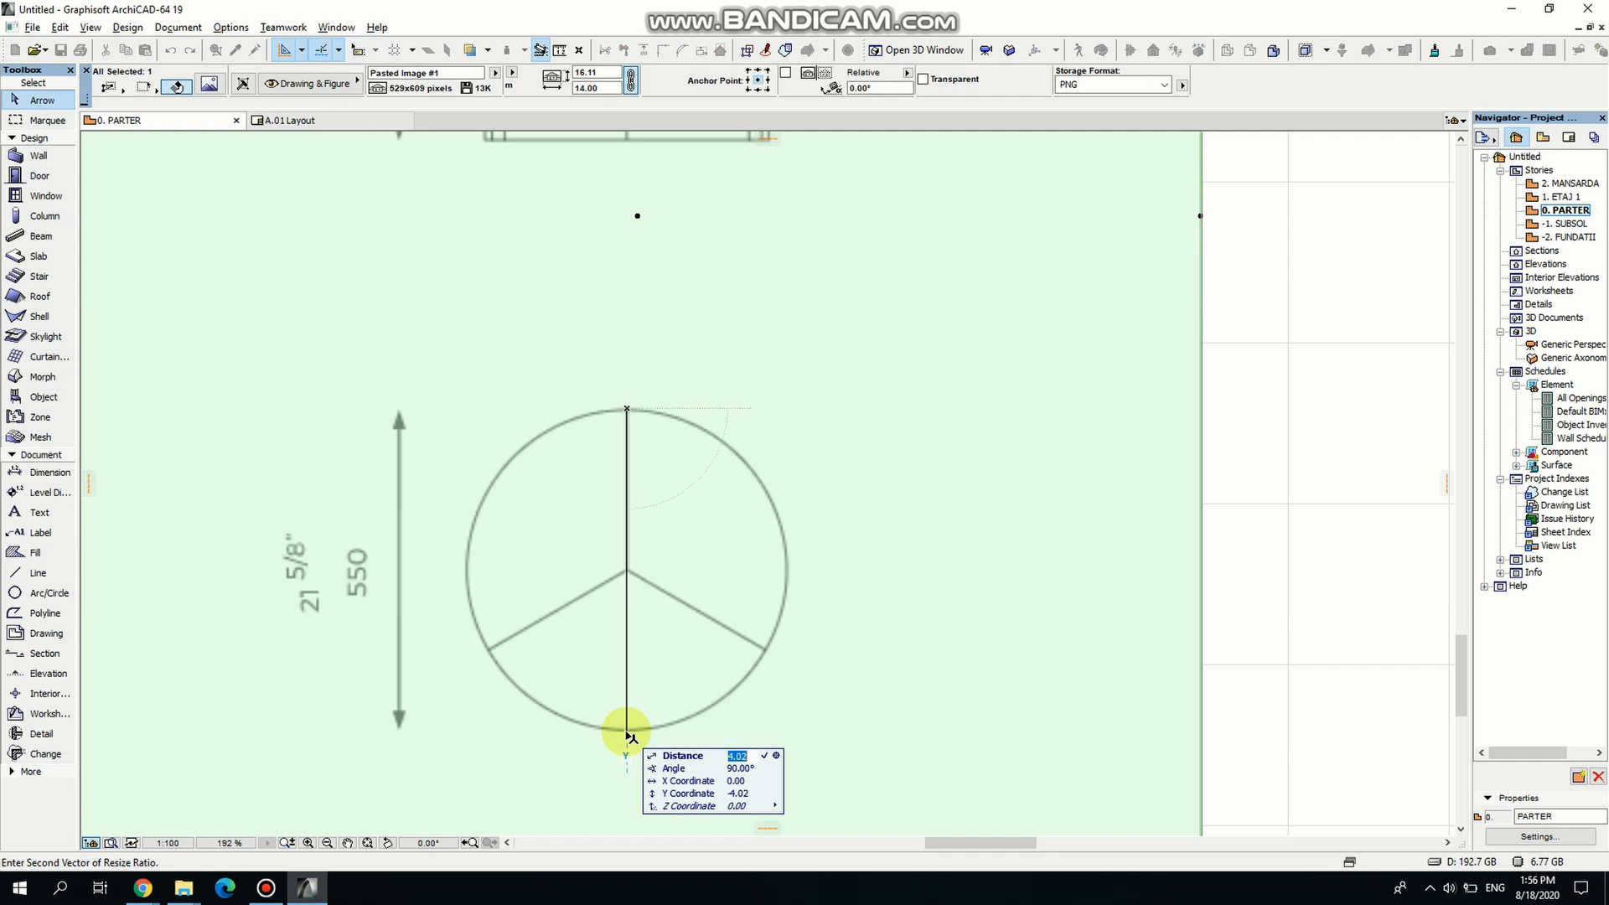
{"action": "key", "text": "Return"}
{"action": "scroll", "coordinate": [629, 460], "scroll_direction": "down", "scroll_amount": 4}
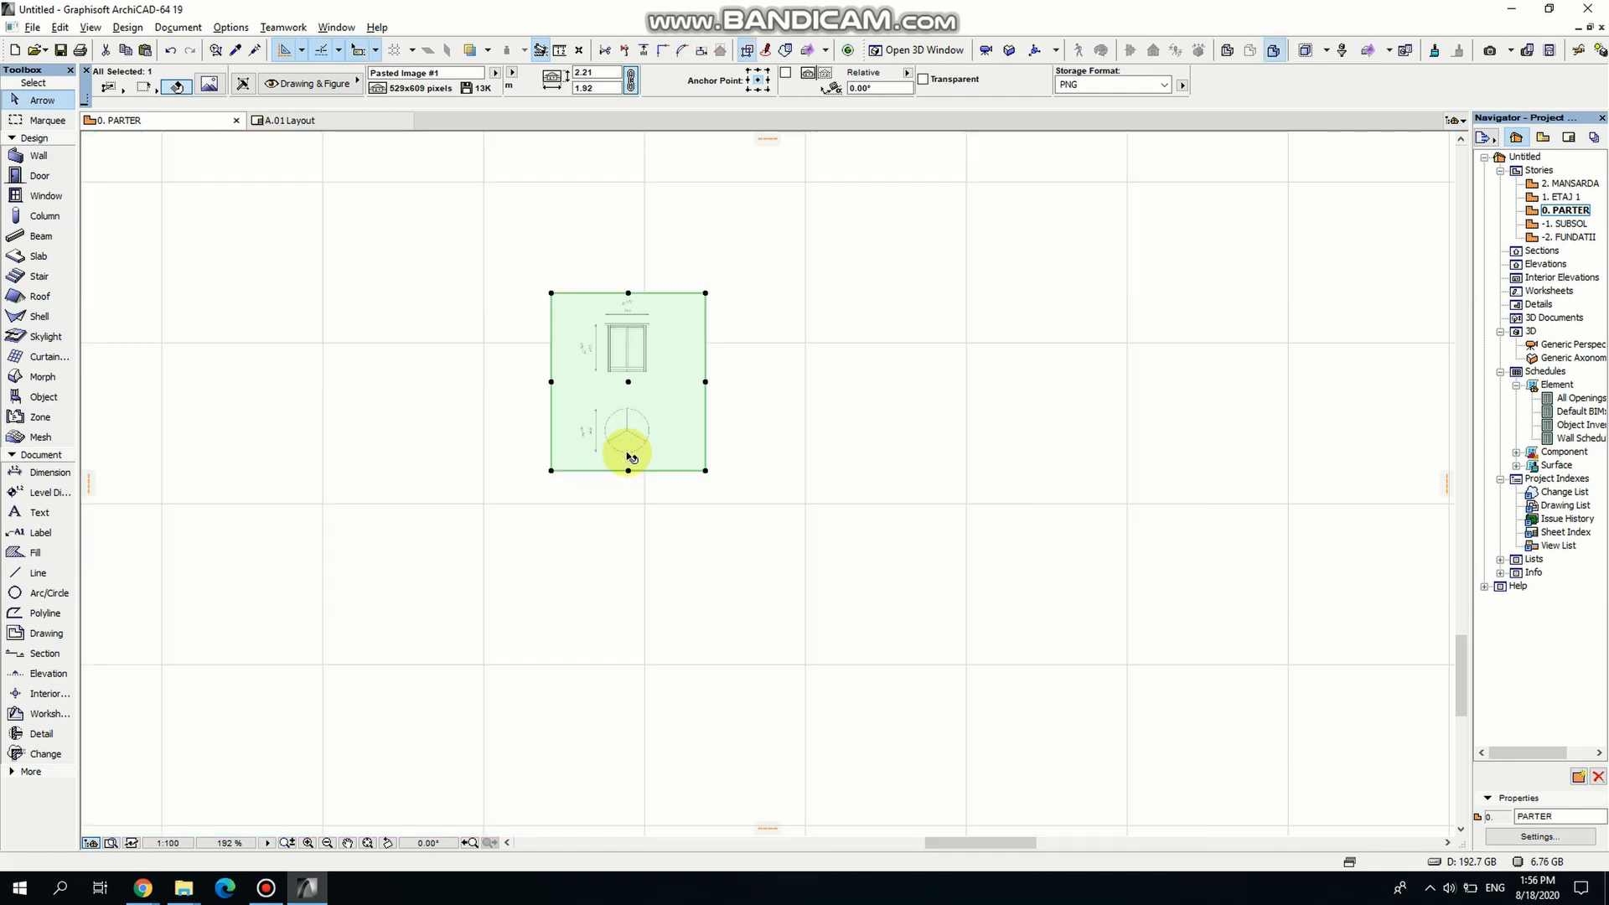
Move the scaled reference image by its centre point to just beside the project origin and deselect it.
{"action": "scroll", "coordinate": [700, 549], "scroll_direction": "down", "scroll_amount": 2}
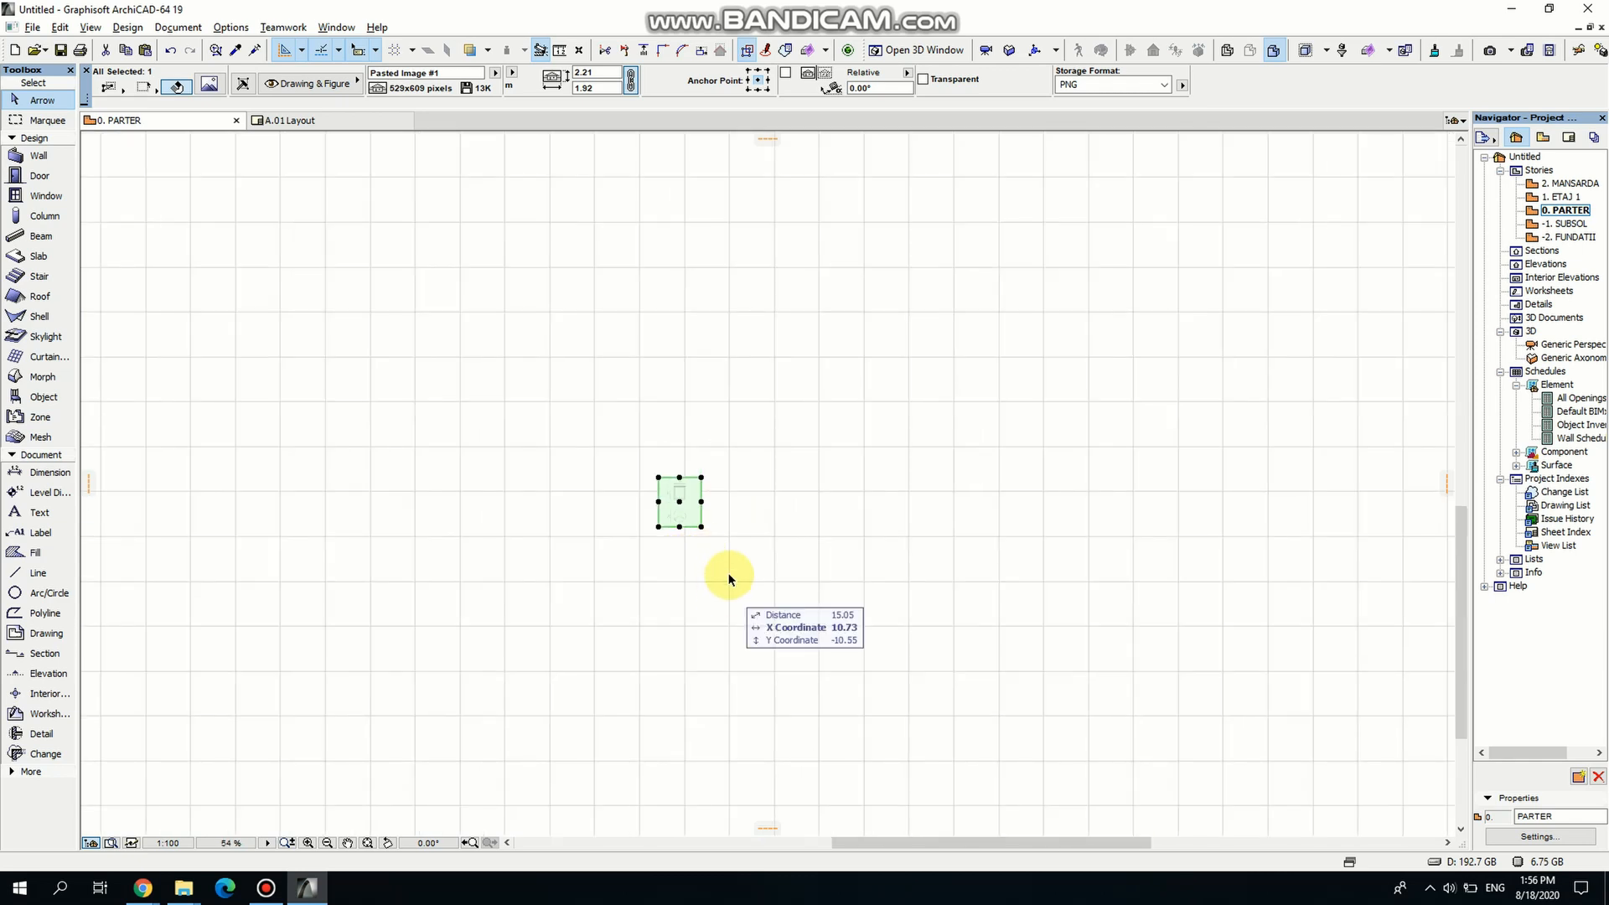
{"action": "left_click", "coordinate": [719, 573]}
{"action": "left_click", "coordinate": [680, 502]}
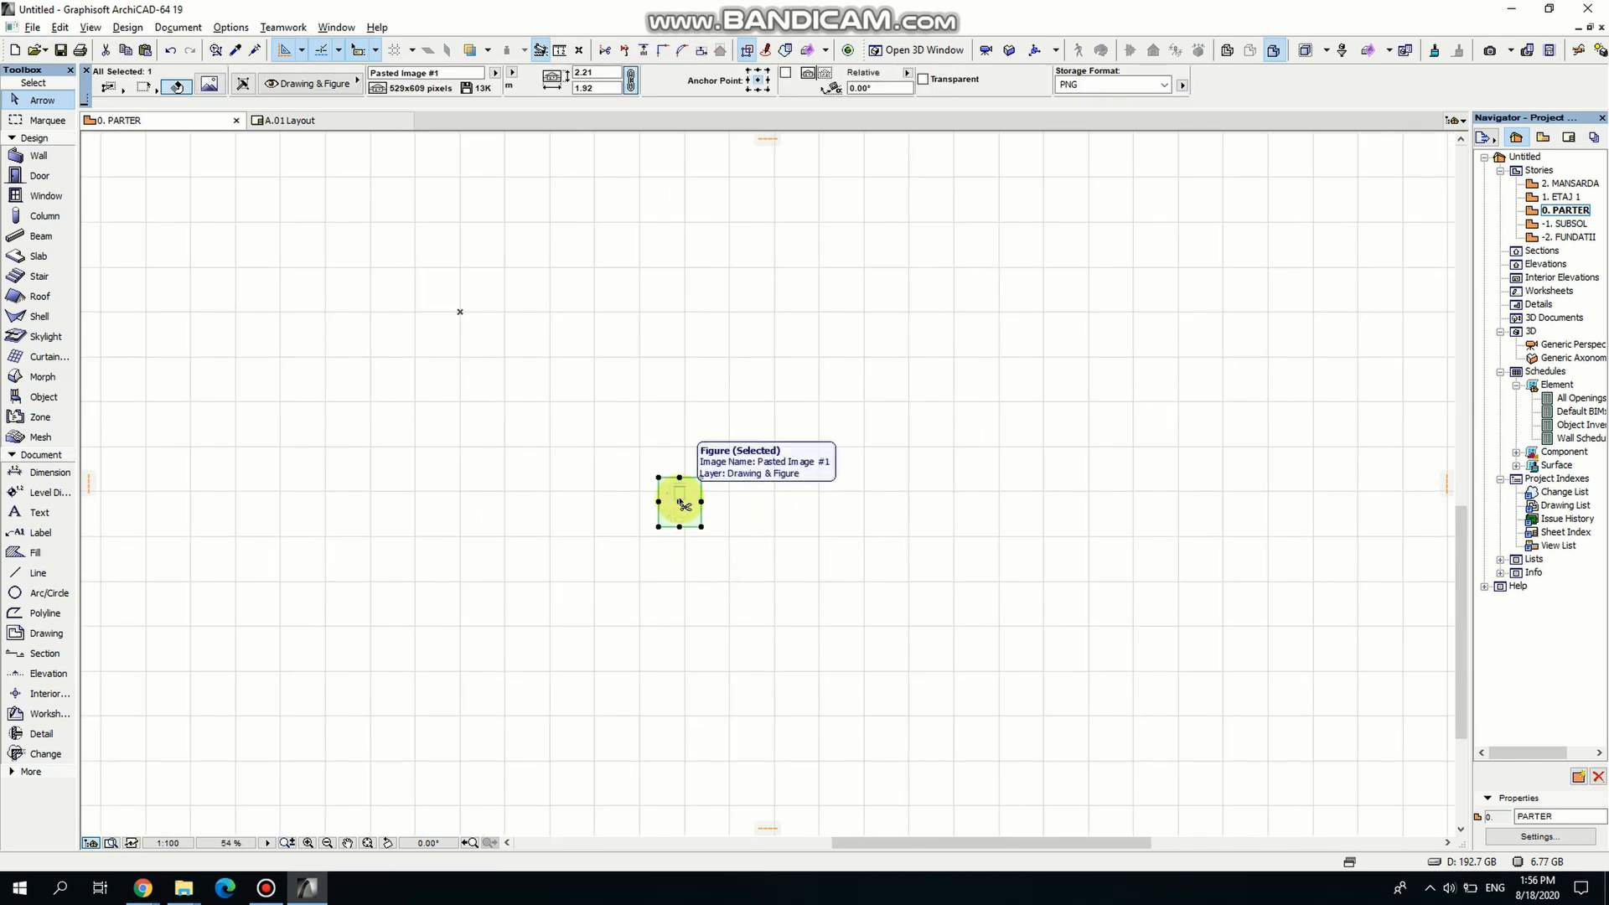
{"action": "left_click", "coordinate": [680, 501]}
{"action": "scroll", "coordinate": [475, 330], "scroll_direction": "up", "scroll_amount": 2}
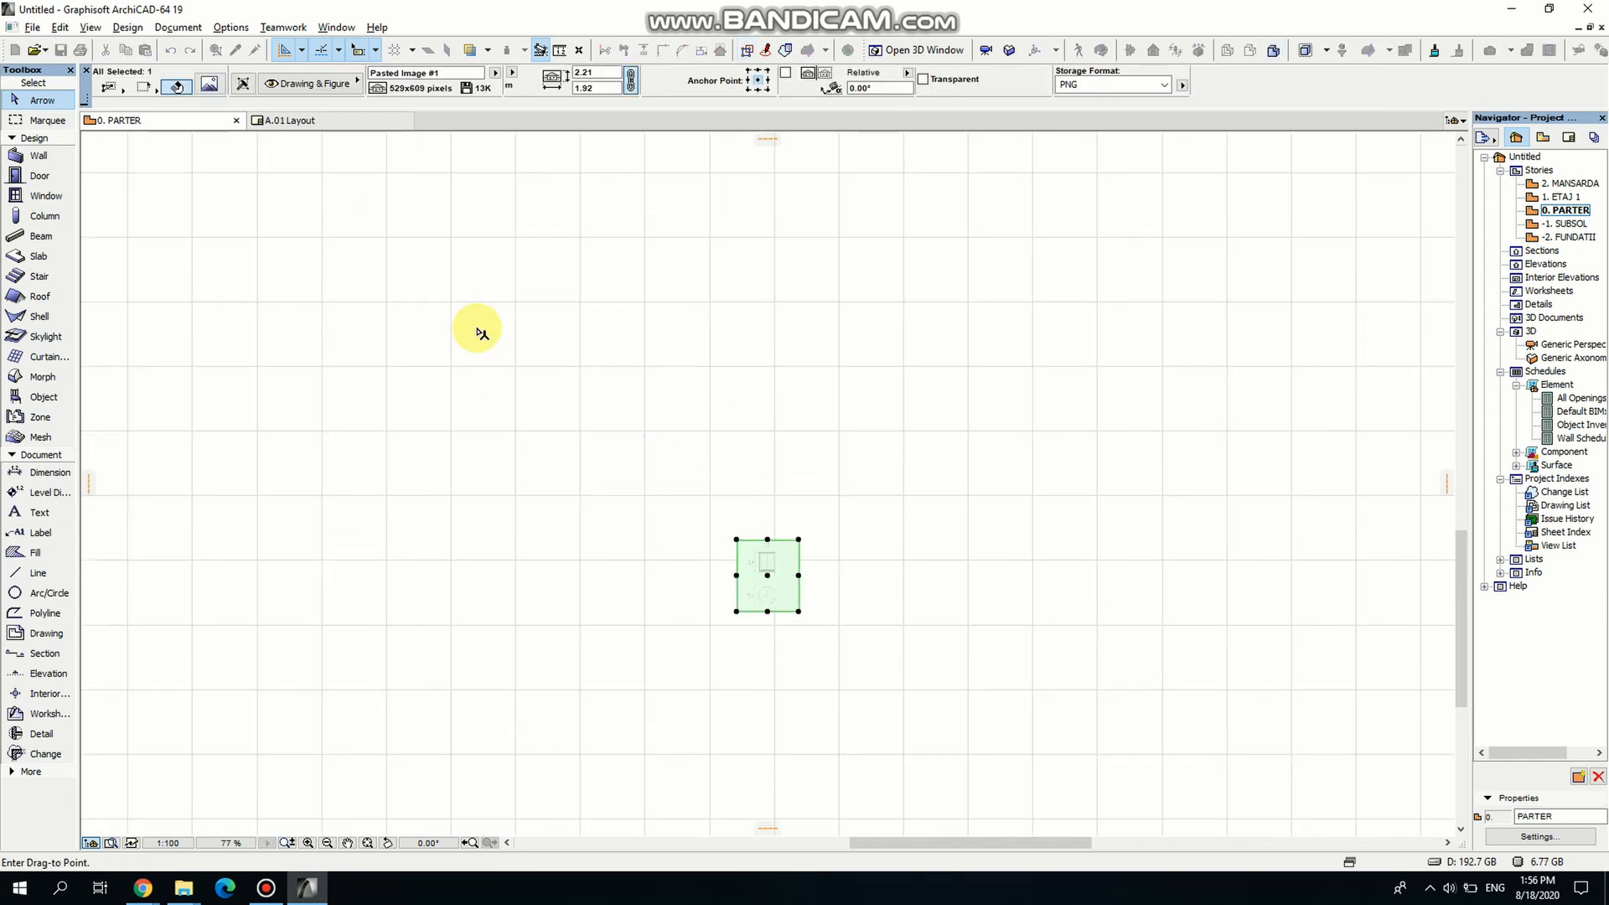
{"action": "middle_click_drag", "start_coordinate": [483, 342], "coordinate": [589, 491]}
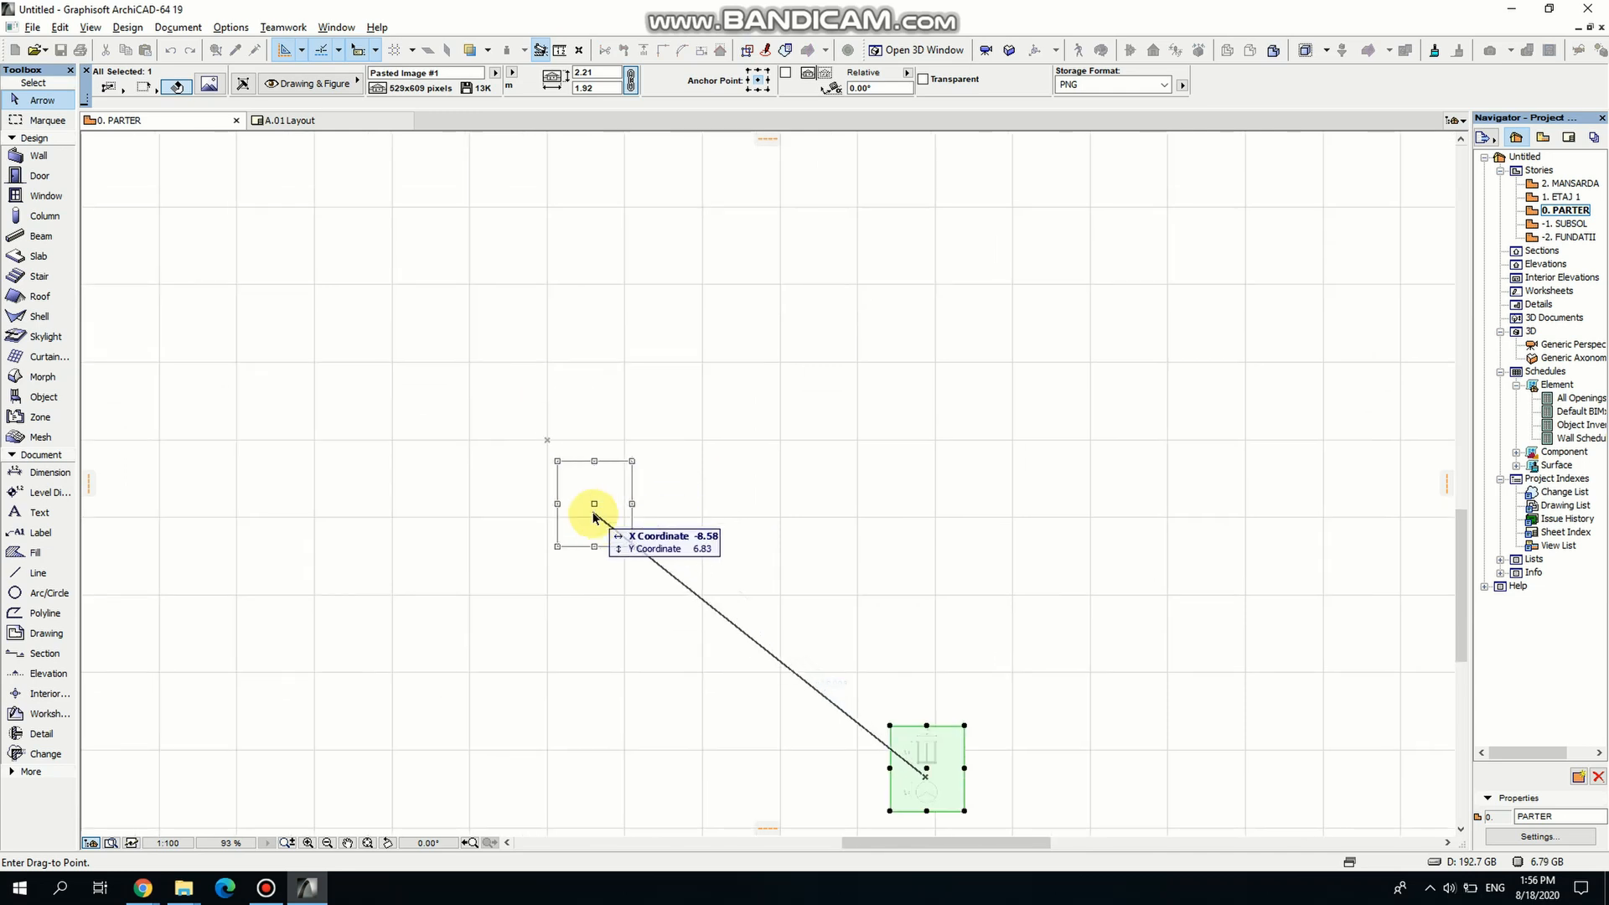
{"action": "left_click", "coordinate": [596, 496]}
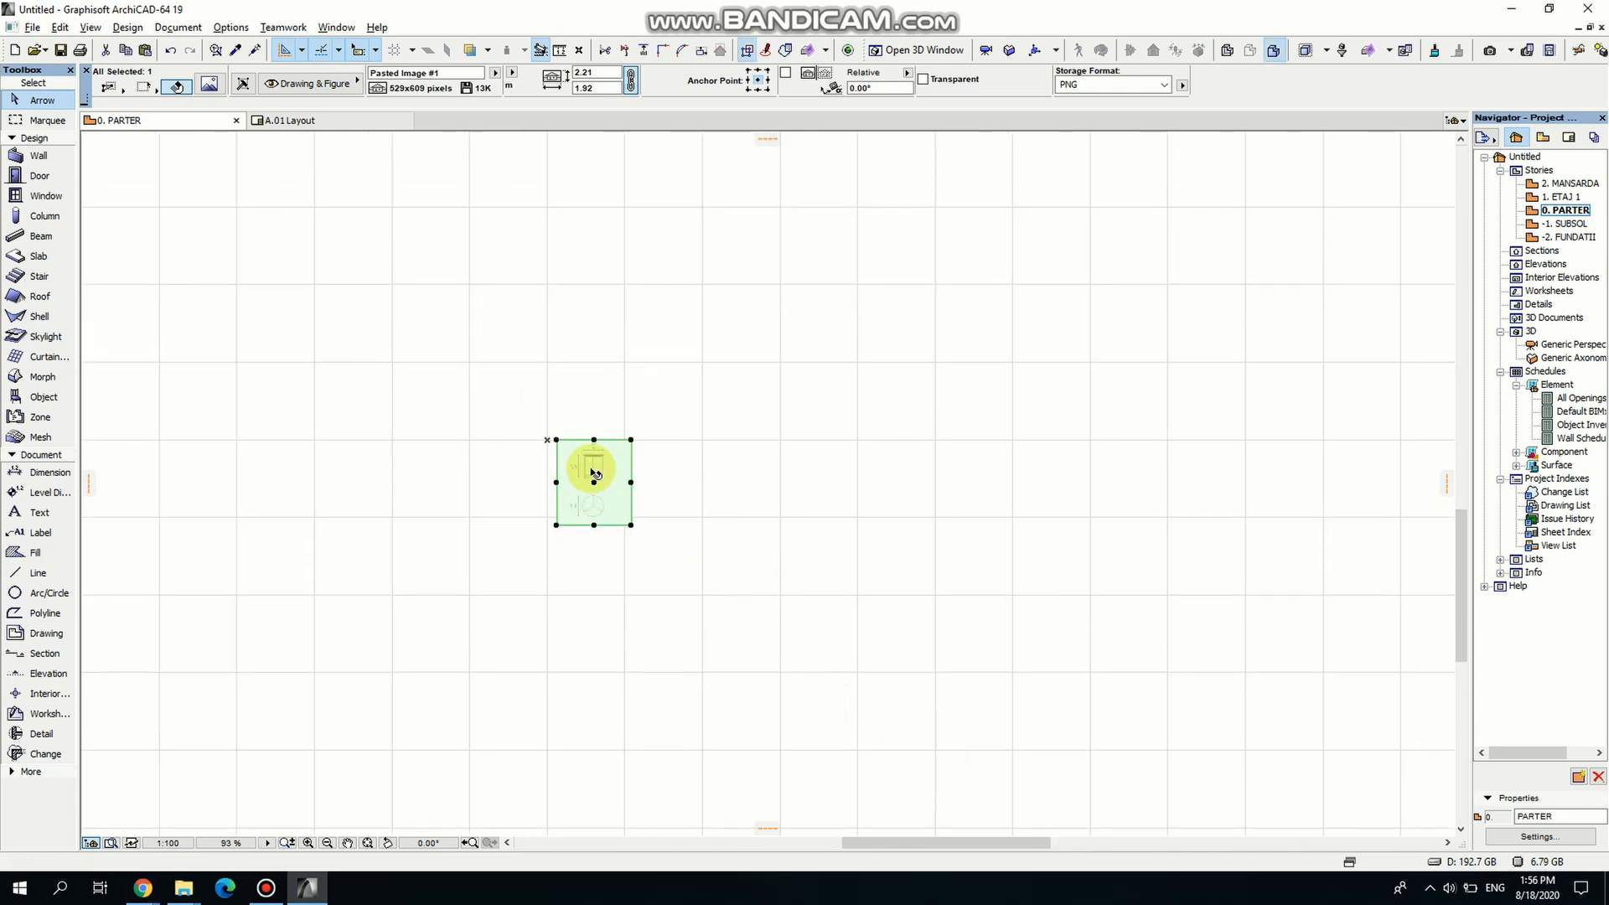
{"action": "scroll", "coordinate": [592, 484], "scroll_direction": "up", "scroll_amount": 4}
{"action": "scroll", "coordinate": [586, 473], "scroll_direction": "up", "scroll_amount": 4}
{"action": "left_click", "coordinate": [981, 524]}
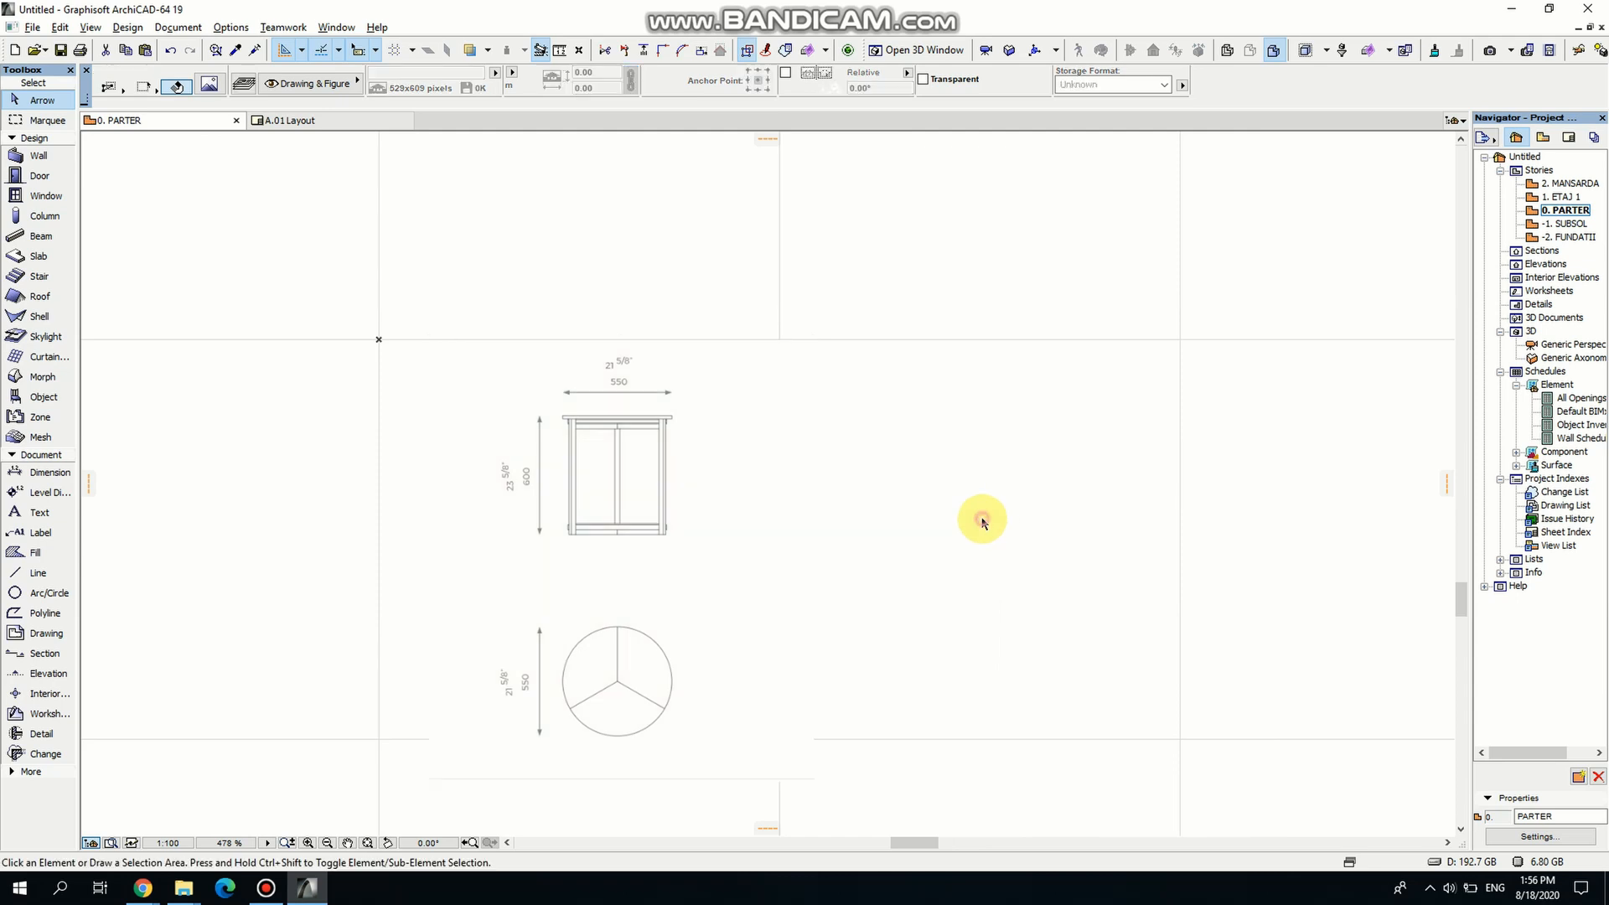
Examine the plan circle and its 550 dimension on the relocated reference image.
{"action": "scroll", "coordinate": [676, 620], "scroll_direction": "up", "scroll_amount": 2}
{"action": "scroll", "coordinate": [675, 621], "scroll_direction": "up", "scroll_amount": 3}
{"action": "middle_click_drag", "start_coordinate": [658, 579], "coordinate": [765, 269]}
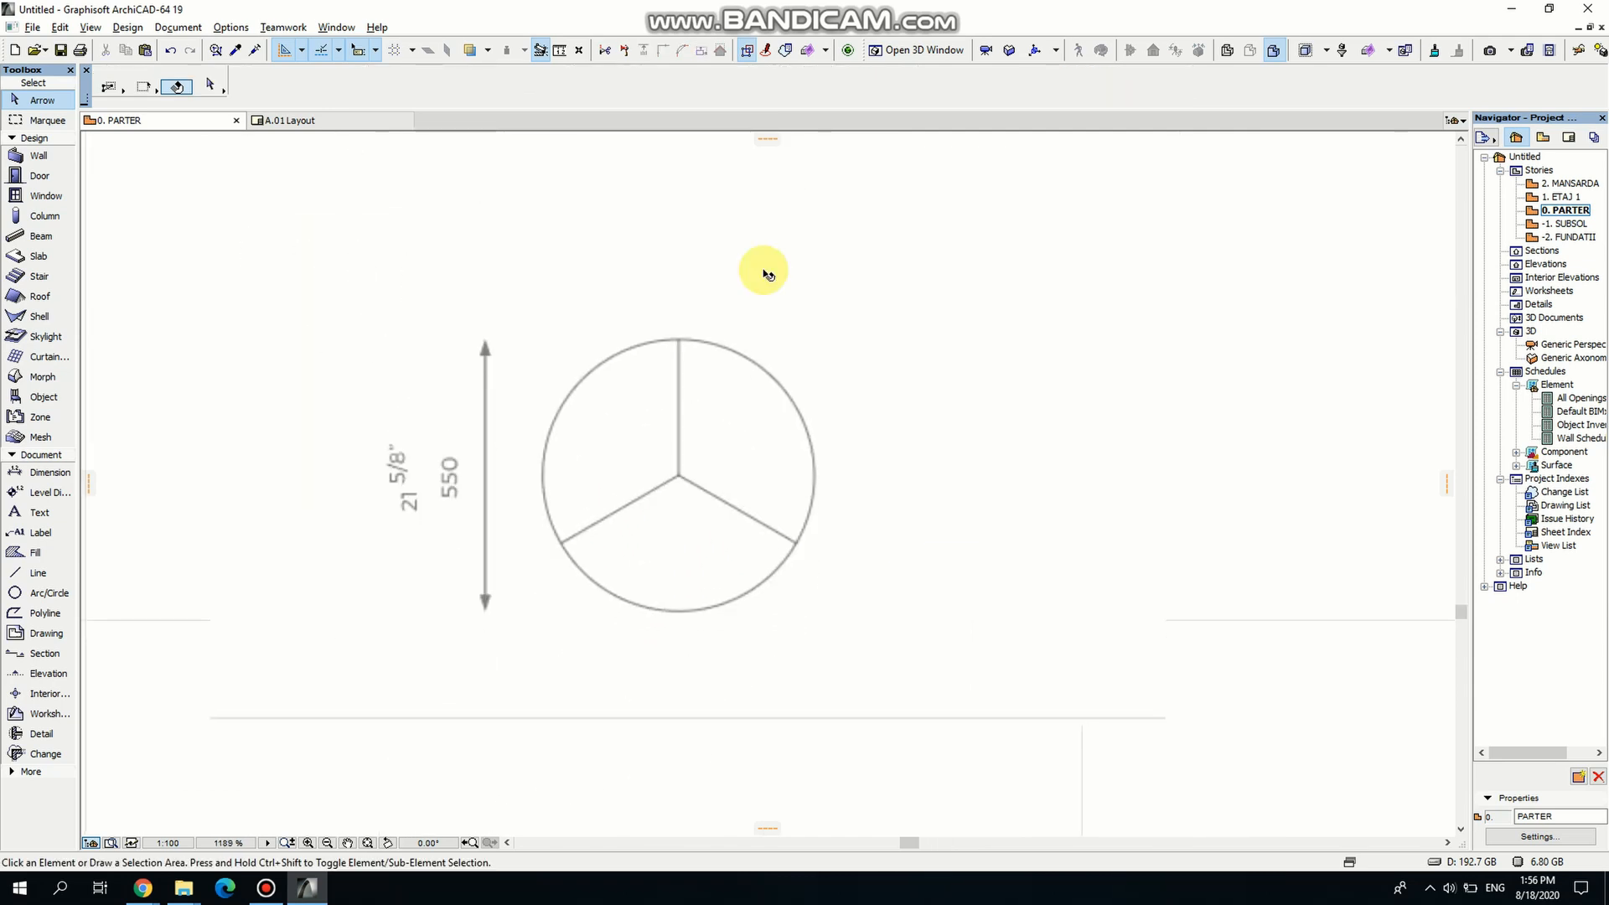
{"action": "scroll", "coordinate": [900, 497], "scroll_direction": "down", "scroll_amount": 3}
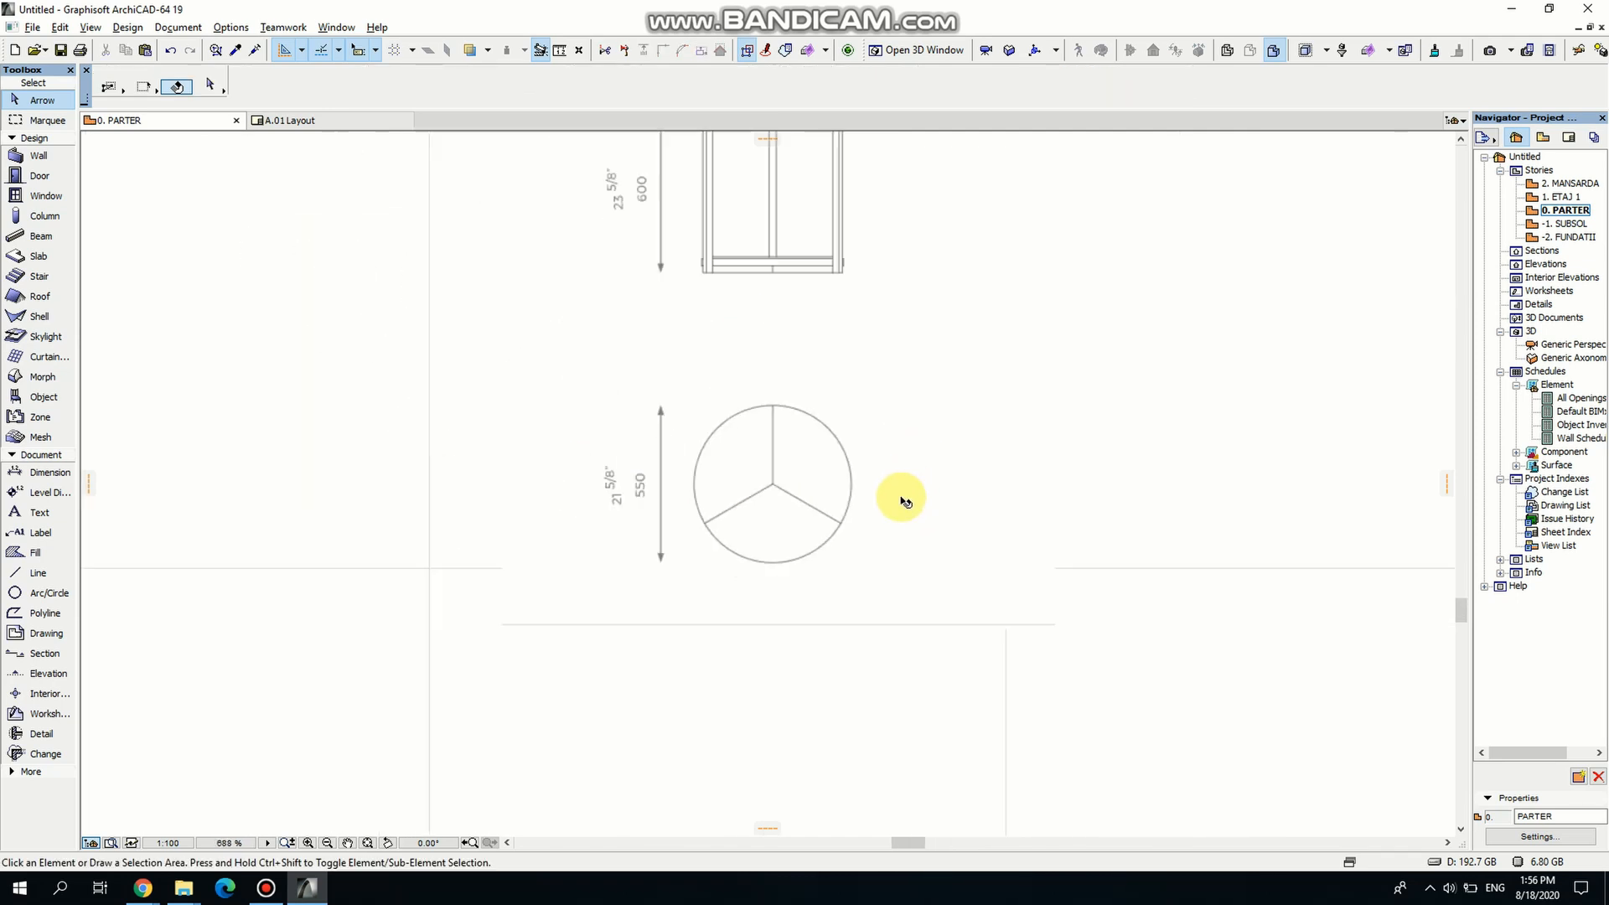
{"action": "middle_click_drag", "start_coordinate": [760, 601], "coordinate": [706, 735]}
{"action": "left_click_drag", "start_coordinate": [714, 625], "coordinate": [681, 209]}
{"action": "middle_click_drag", "start_coordinate": [666, 650], "coordinate": [590, 871]}
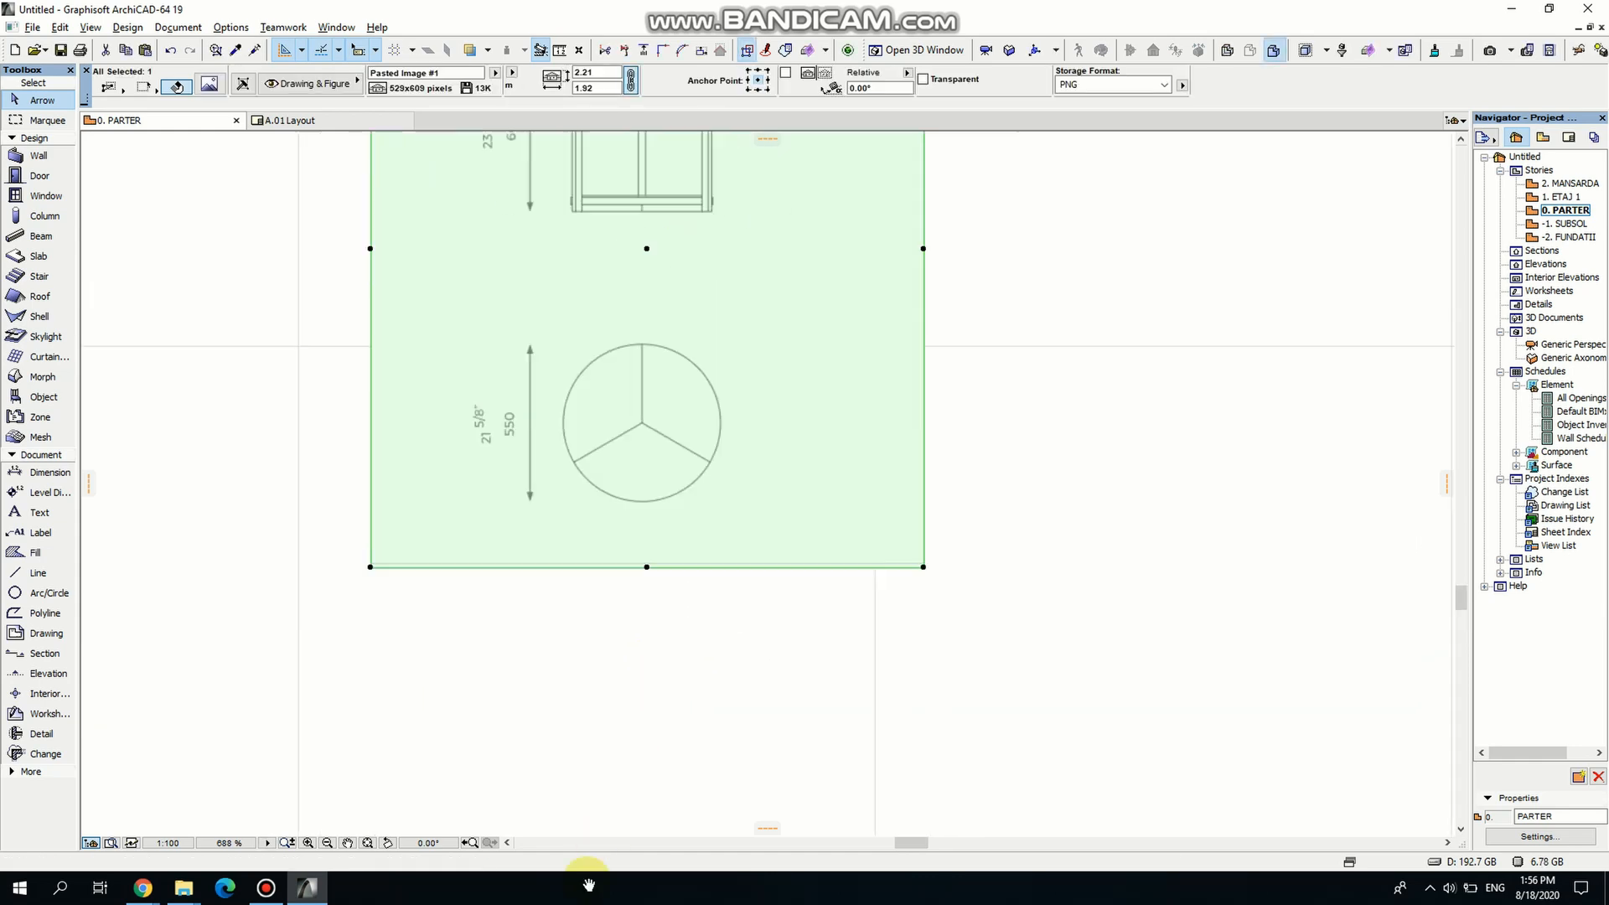
{"action": "left_click", "coordinate": [1058, 345]}
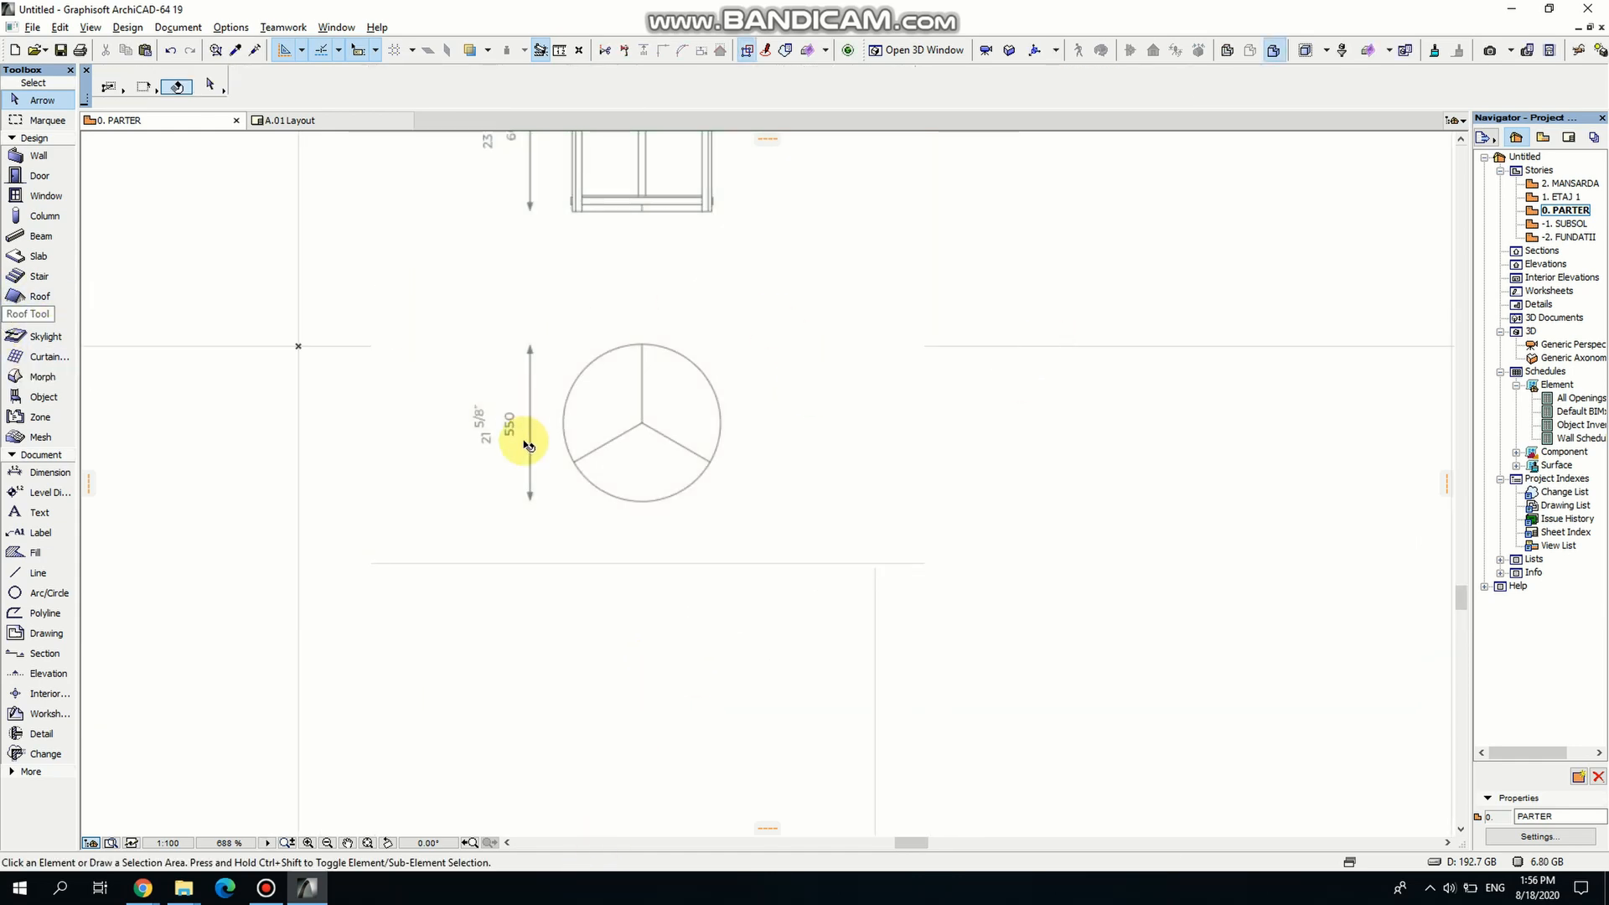
Draw a full circle over the tabletop plan, centred where the three spokes meet and sized to the labelled 550 diameter.
{"action": "left_click", "coordinate": [48, 593]}
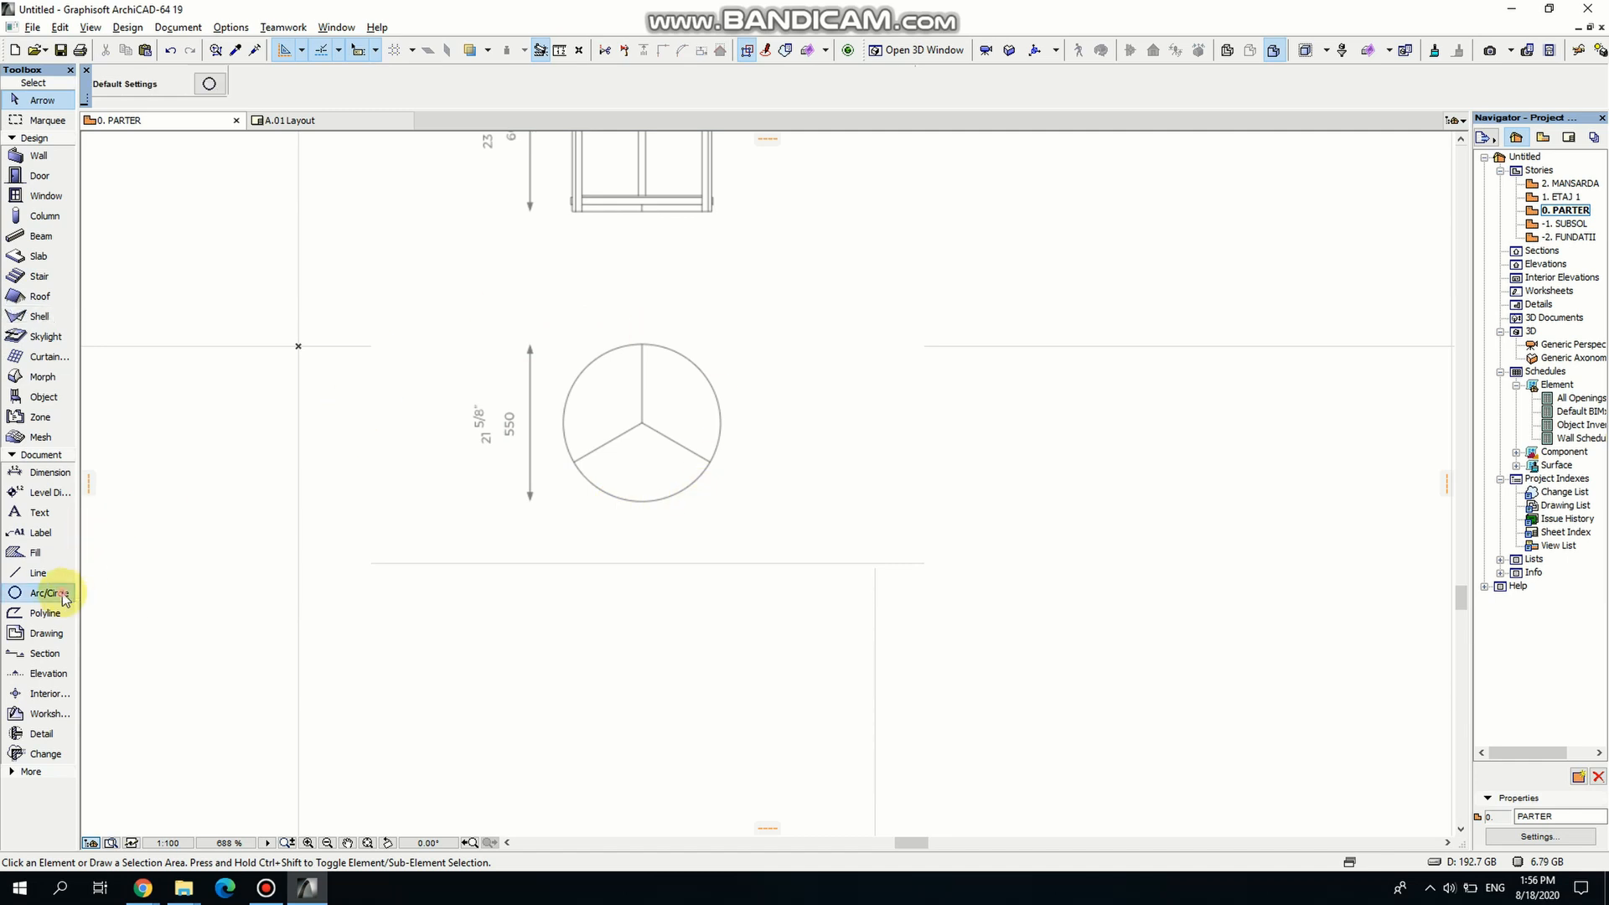
{"action": "scroll", "coordinate": [641, 423], "scroll_direction": "up", "scroll_amount": 2}
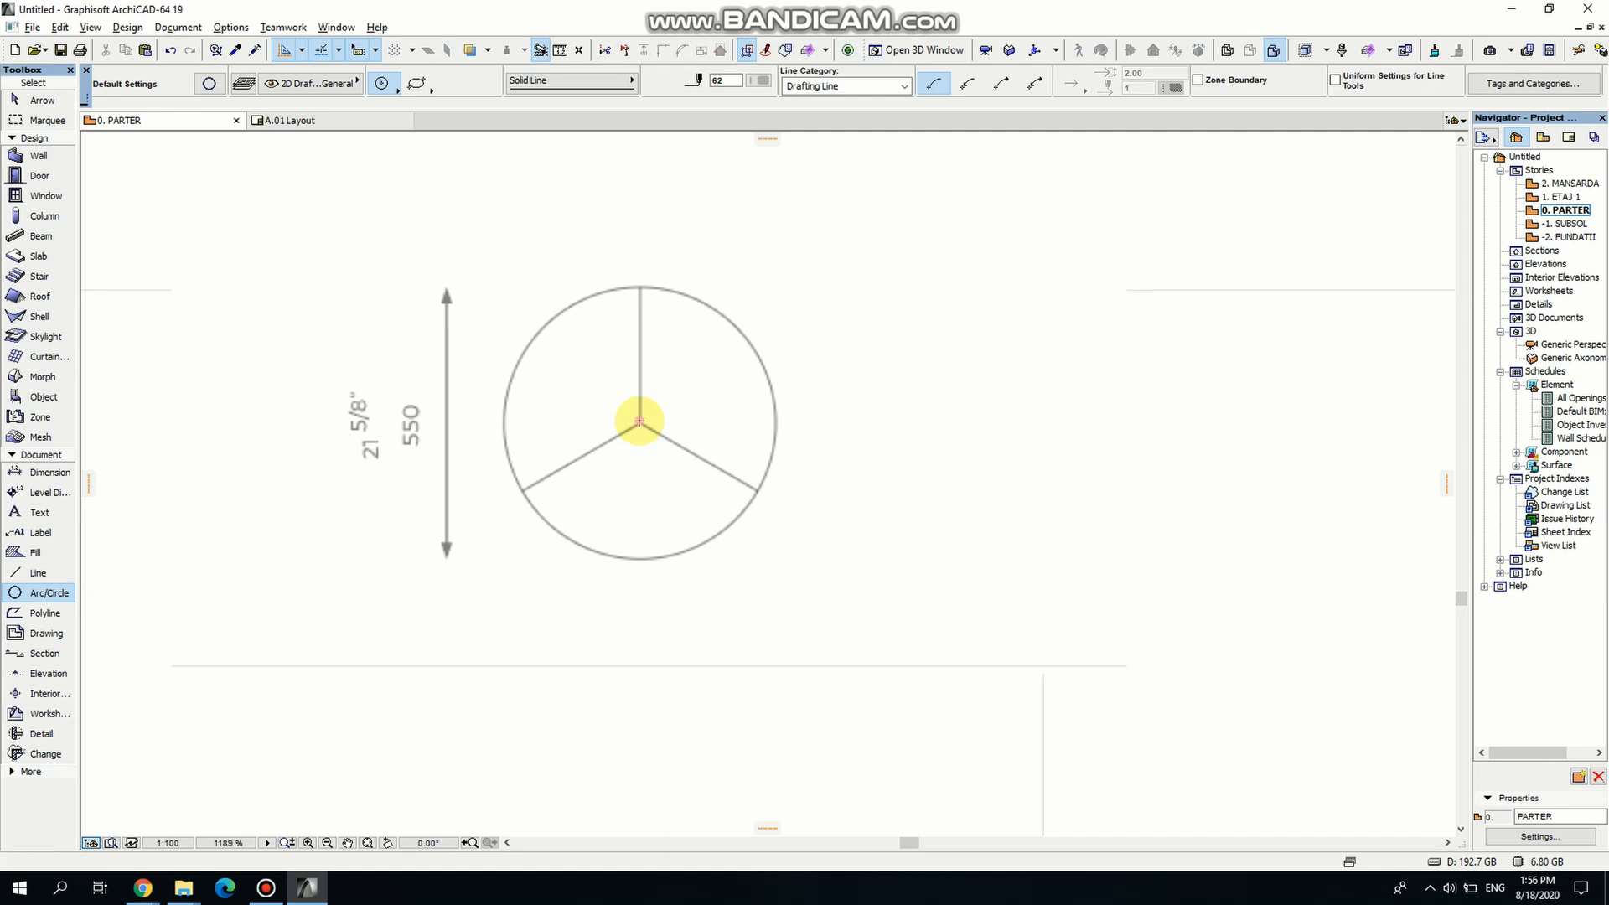
{"action": "left_click", "coordinate": [640, 421]}
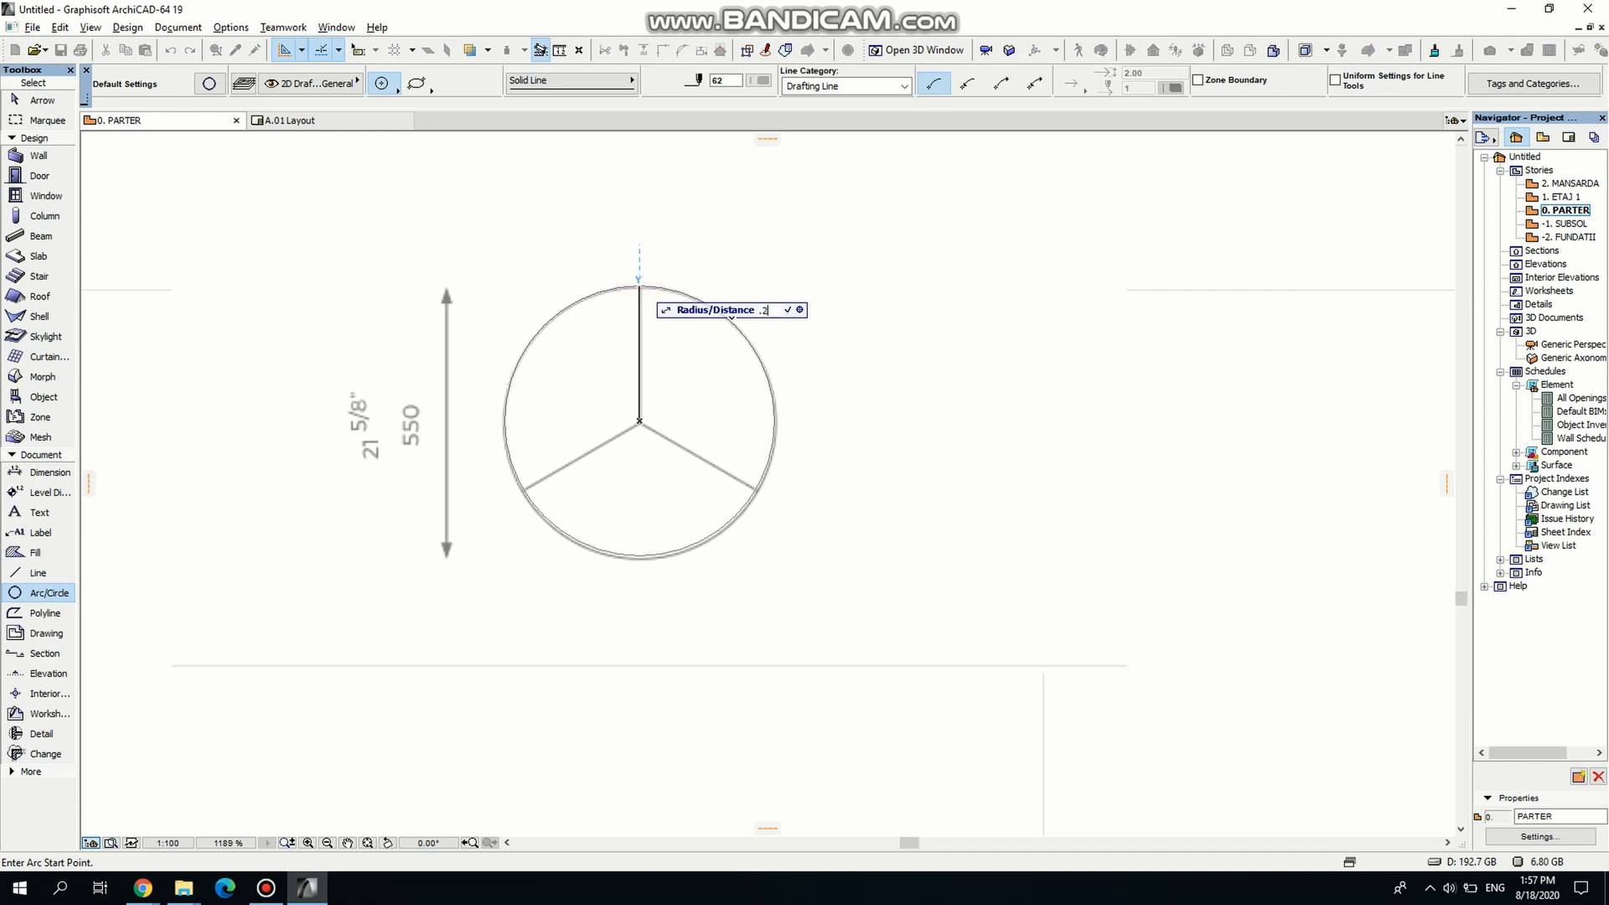
{"action": "left_click", "coordinate": [640, 282]}
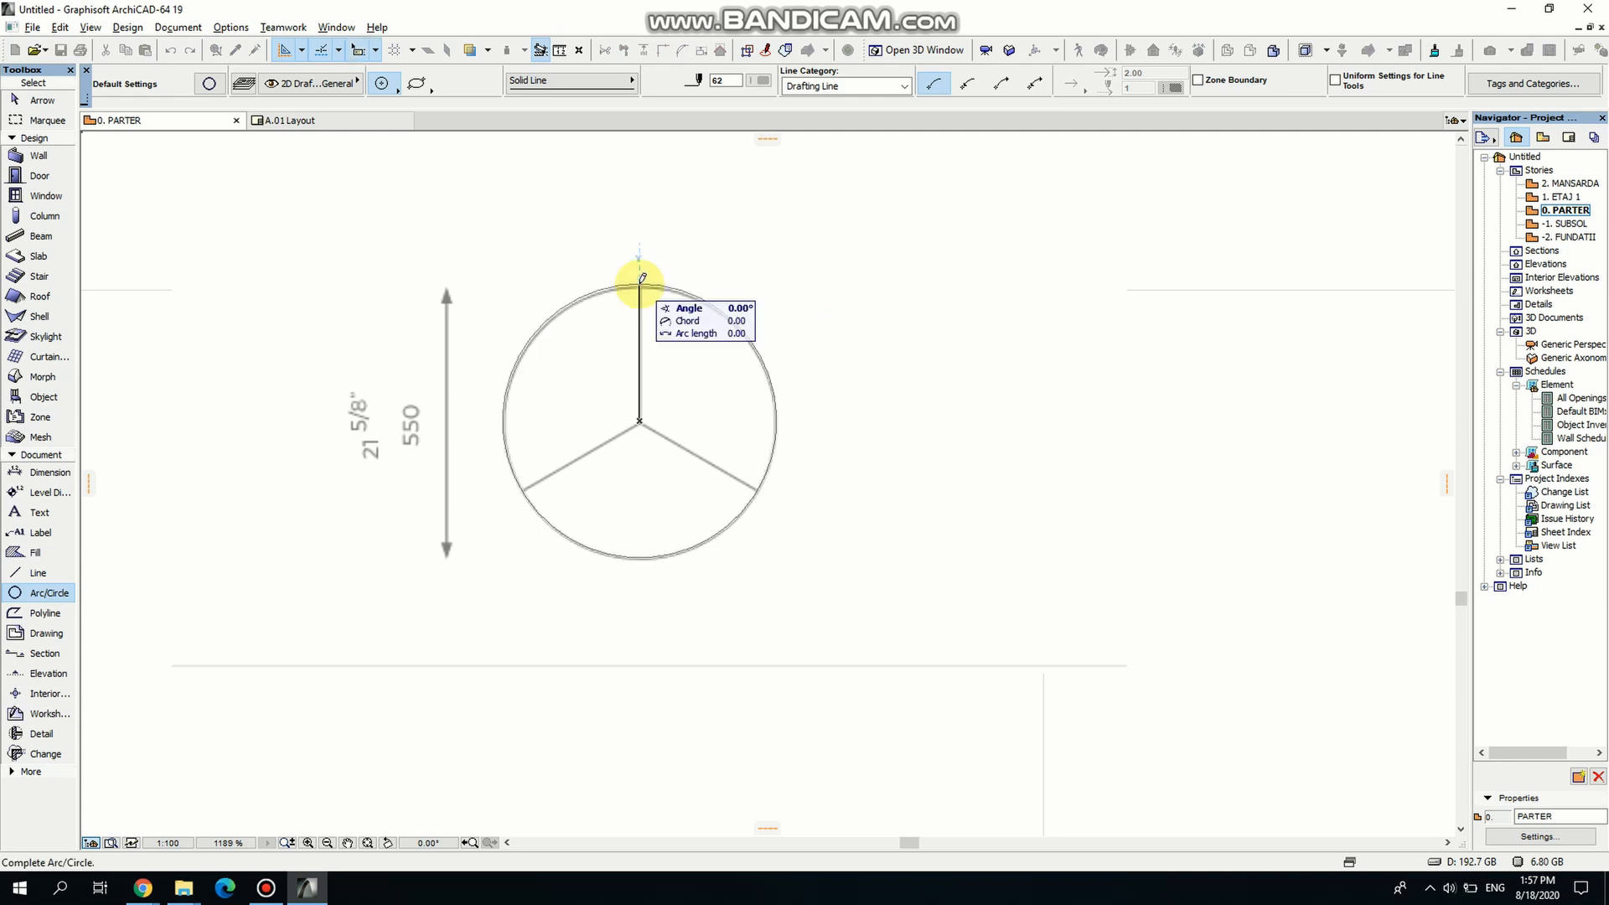
{"action": "left_click", "coordinate": [641, 282]}
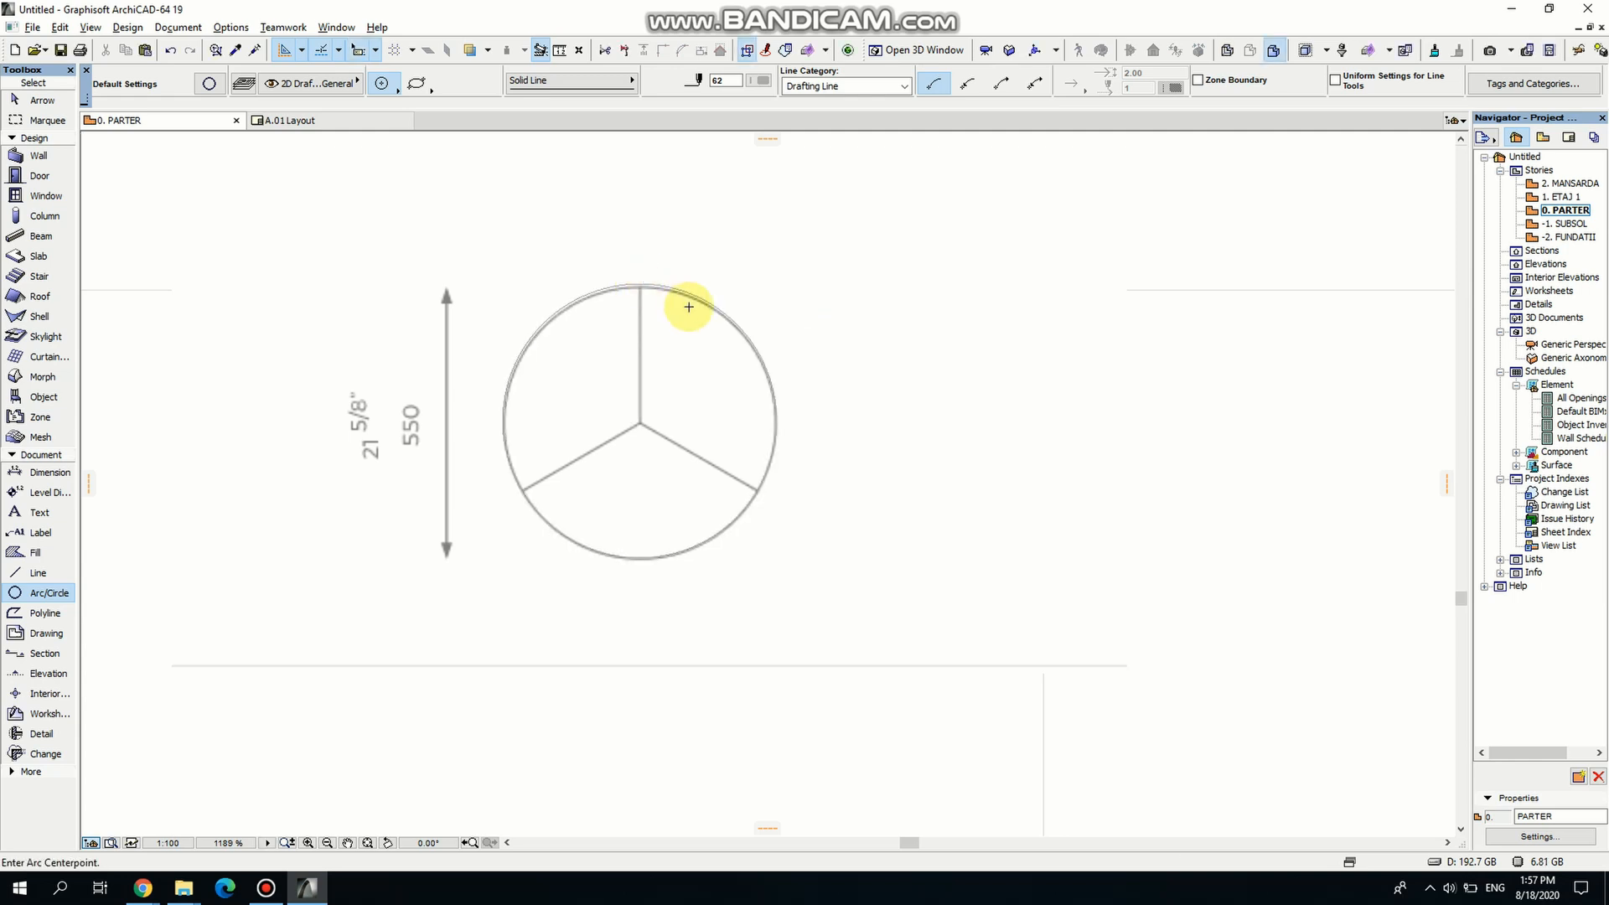
{"action": "key", "text": "Escape"}
Move the drawn circle by its centre onto the exact meeting point of the three spokes in the image.
{"action": "scroll", "coordinate": [657, 288], "scroll_direction": "up", "scroll_amount": 4}
{"action": "left_click", "coordinate": [623, 286]}
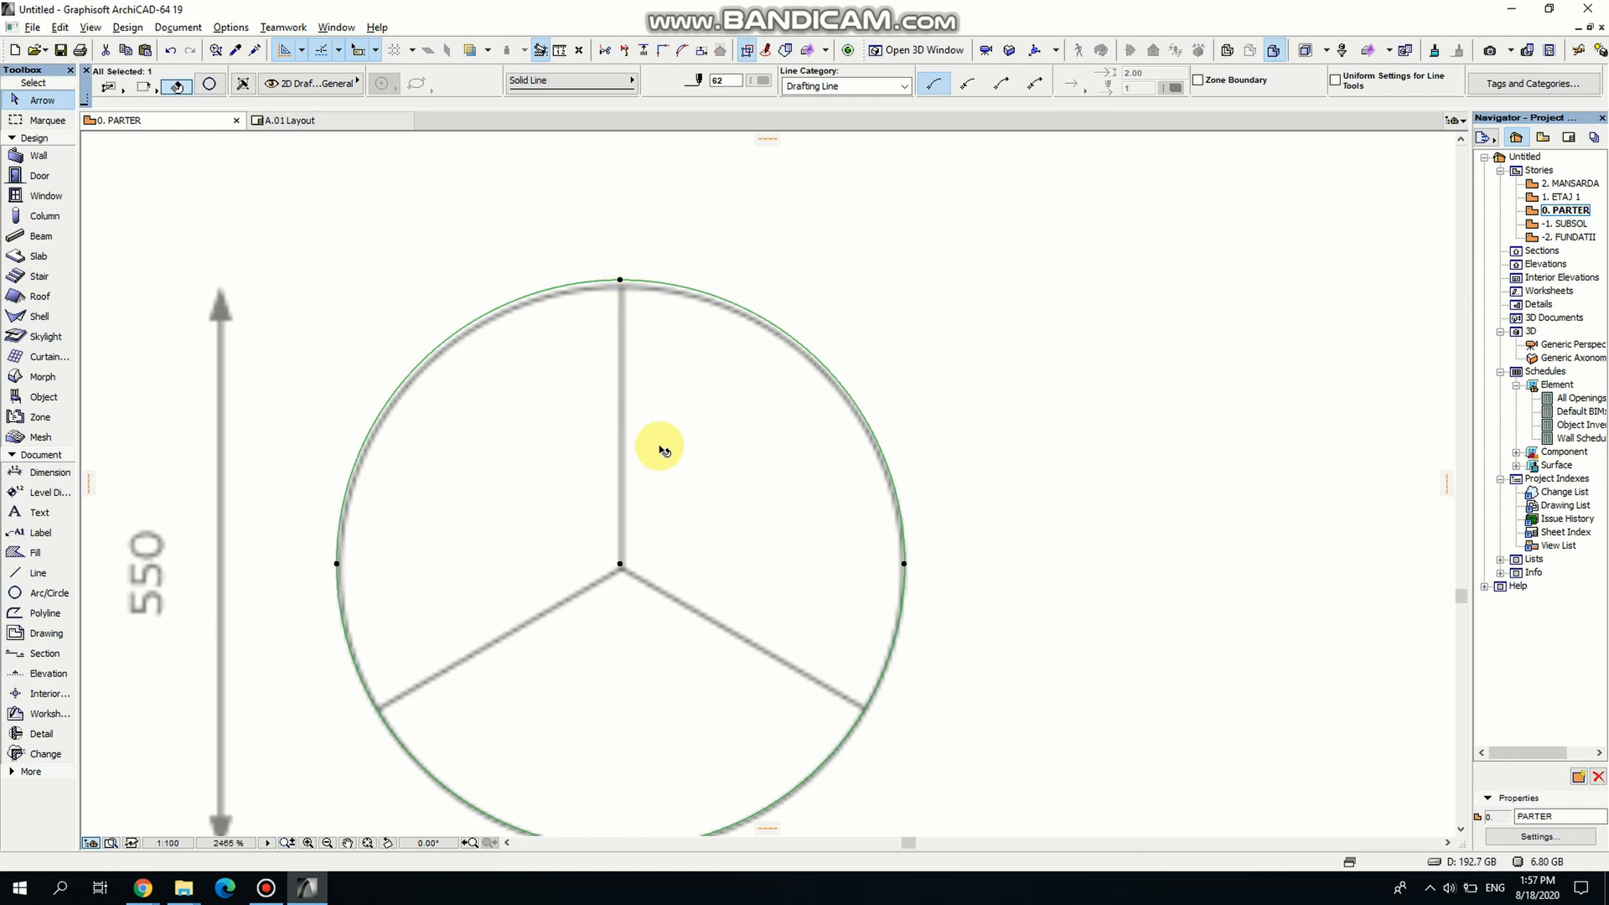
{"action": "key", "text": "ctrl+d"}
{"action": "scroll", "coordinate": [636, 587], "scroll_direction": "up", "scroll_amount": 3}
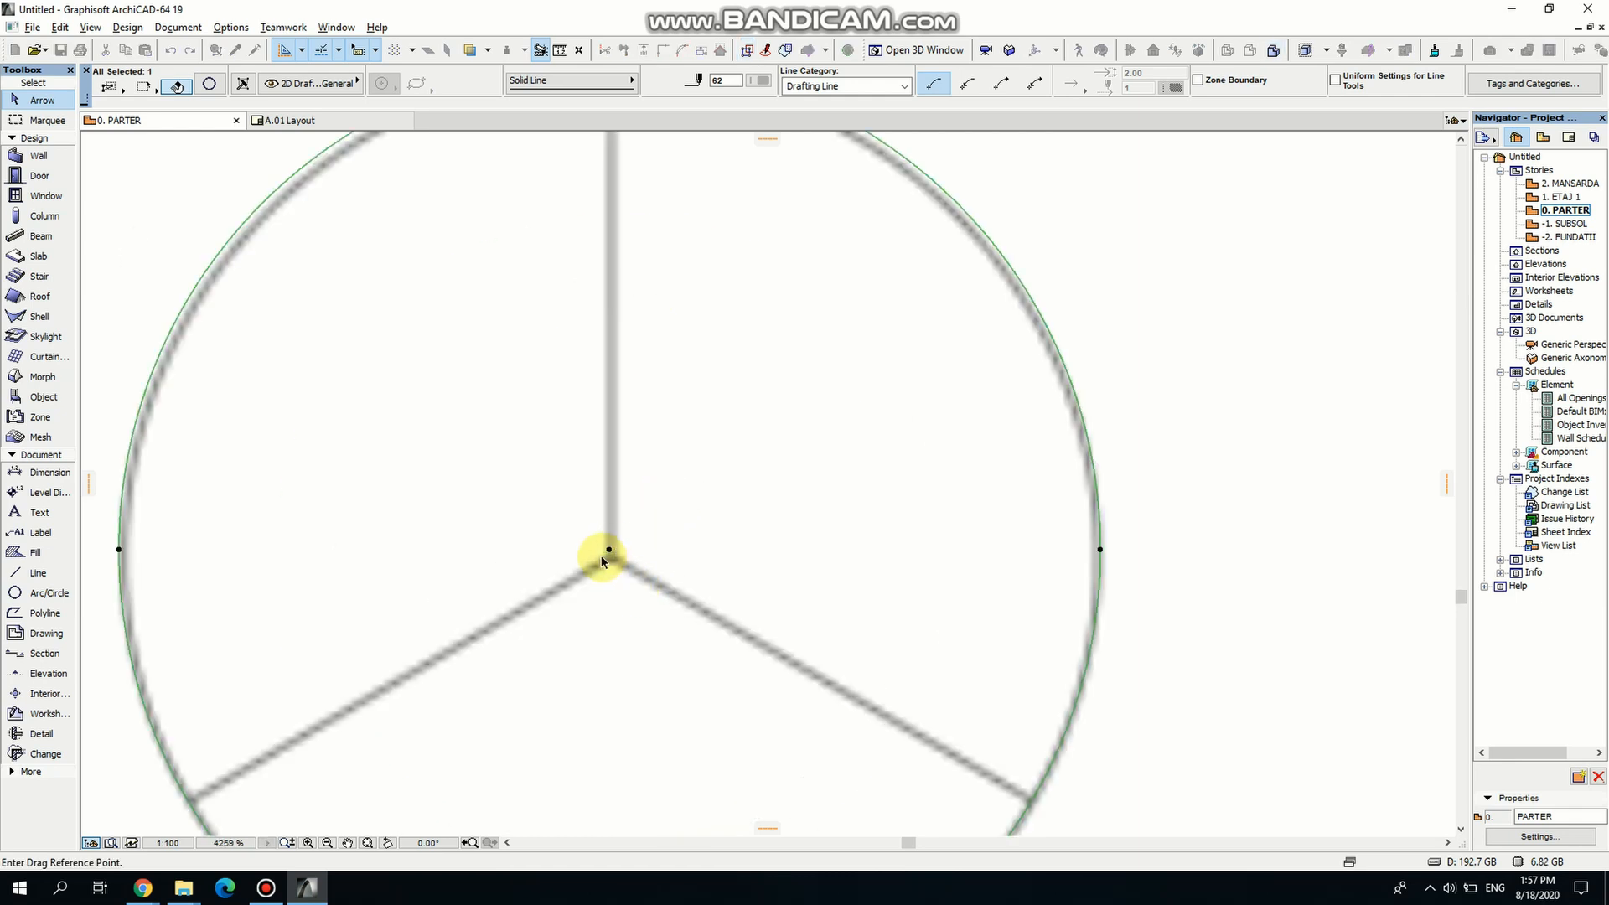
{"action": "left_click", "coordinate": [609, 550]}
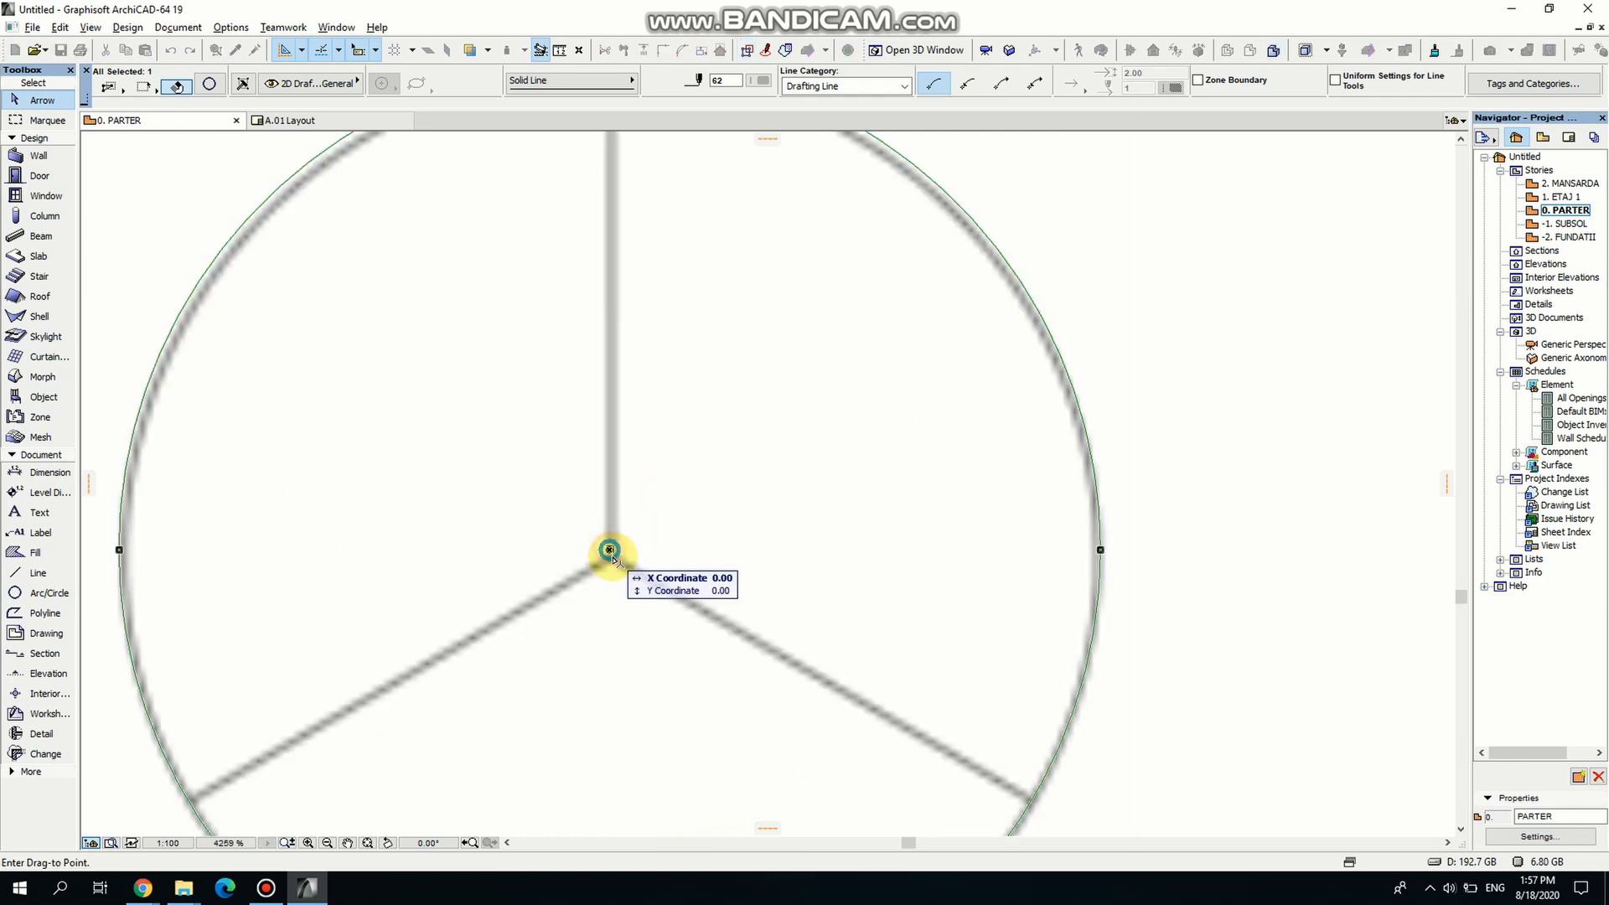
{"action": "left_click", "coordinate": [613, 559]}
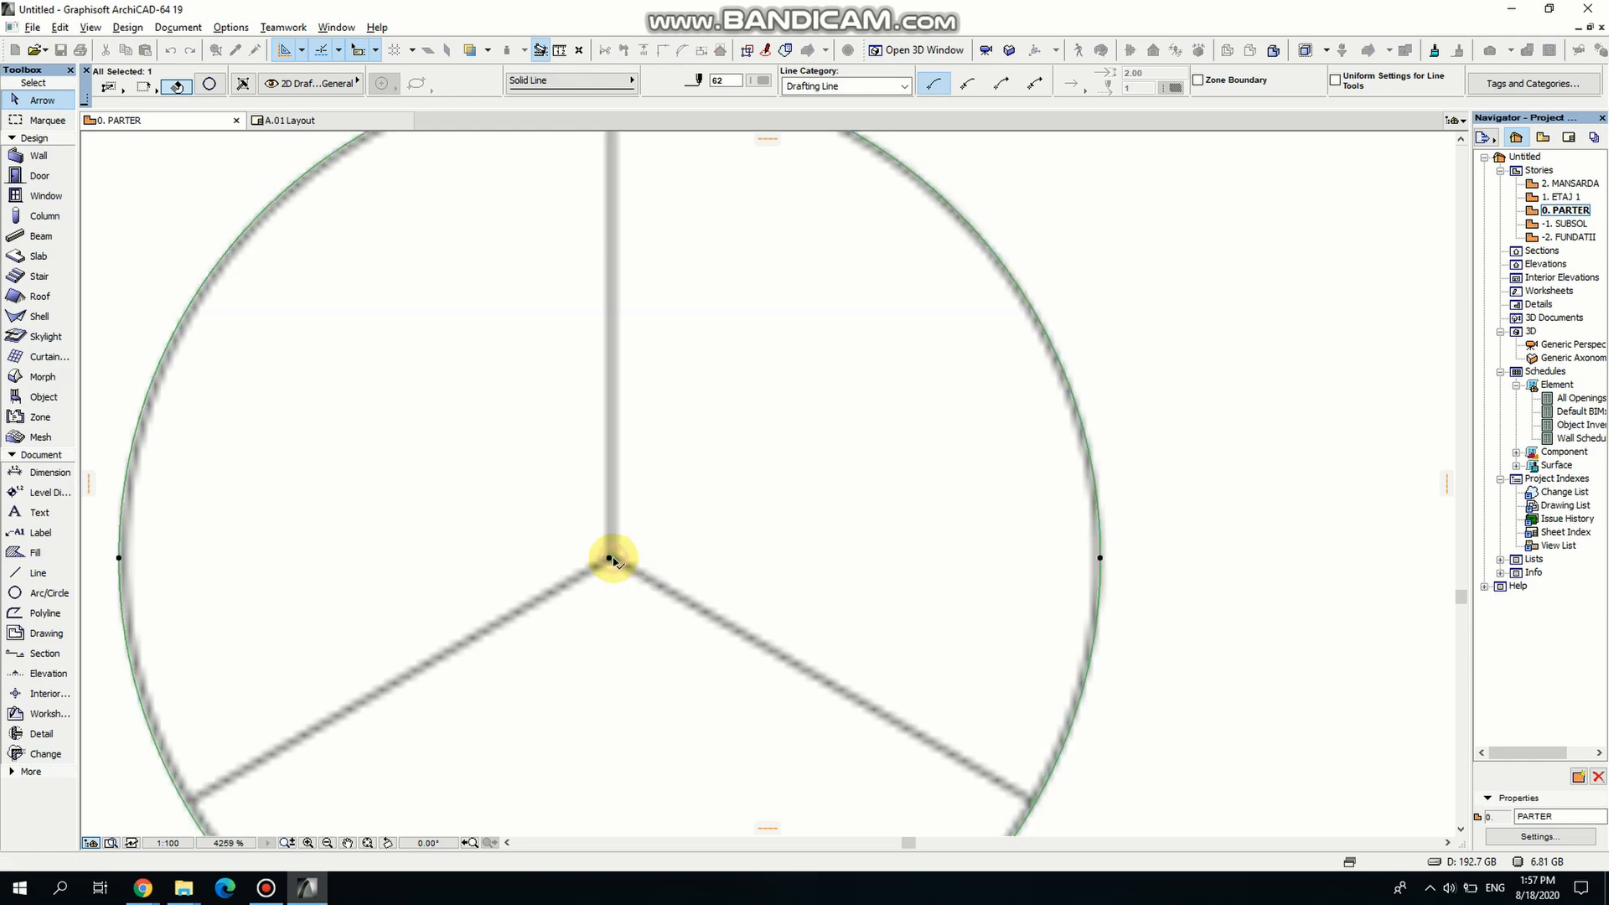
{"action": "left_click", "coordinate": [754, 568]}
{"action": "scroll", "coordinate": [754, 567], "scroll_direction": "down", "scroll_amount": 3}
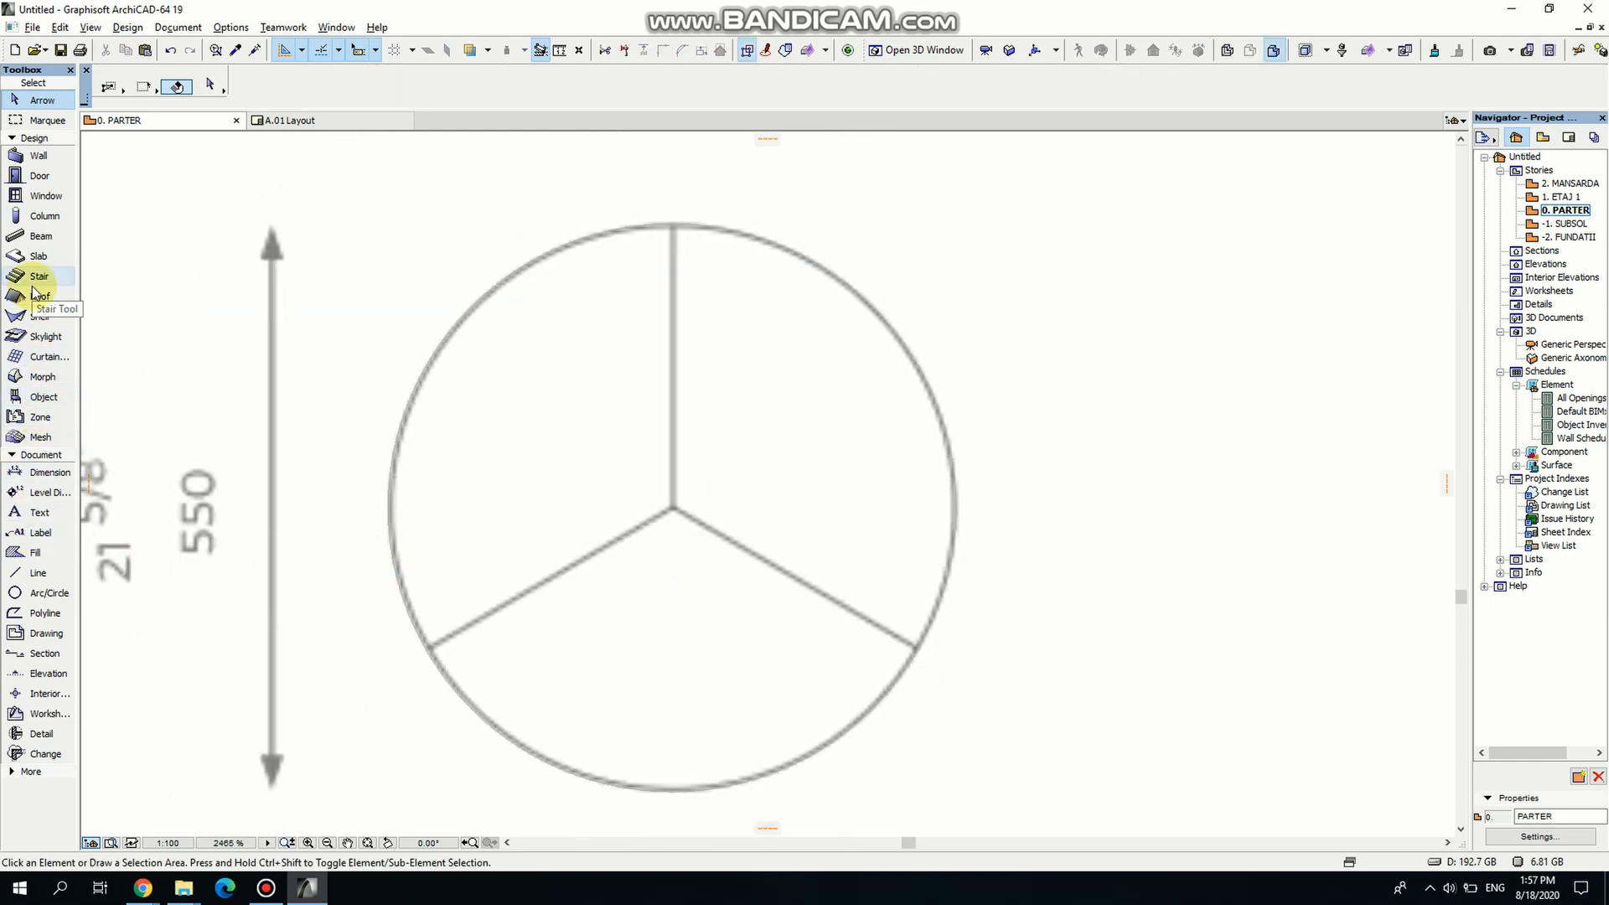
Create a 0.01 thick slab from the circle's outline with the Magic Wand as the tabletop.
{"action": "left_click", "coordinate": [32, 257]}
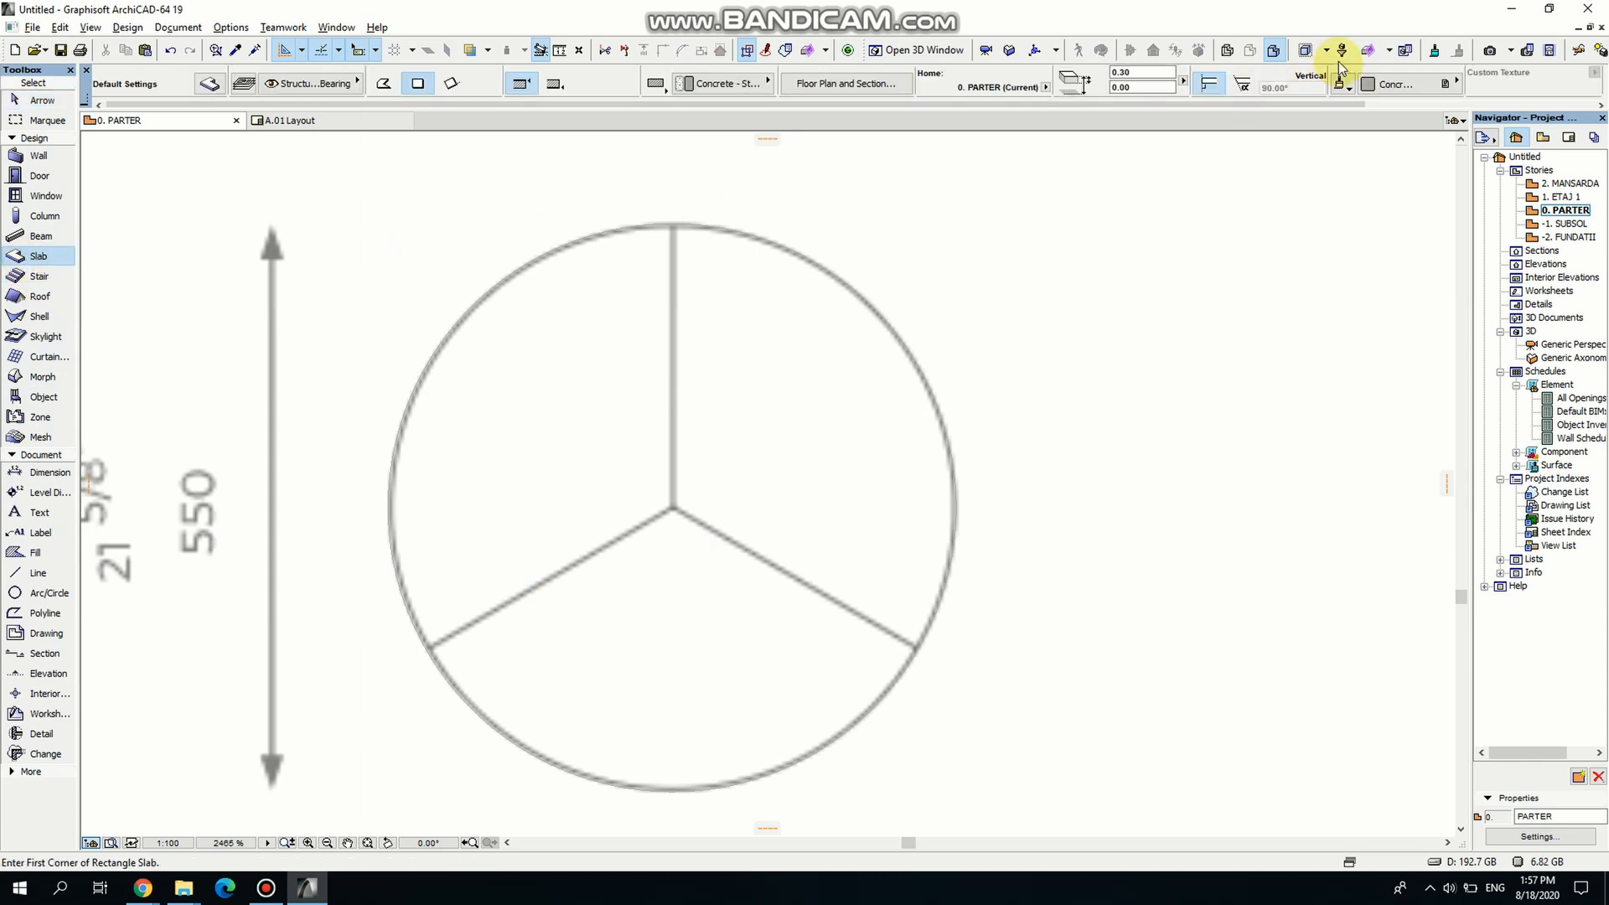
{"action": "left_click", "coordinate": [1123, 72]}
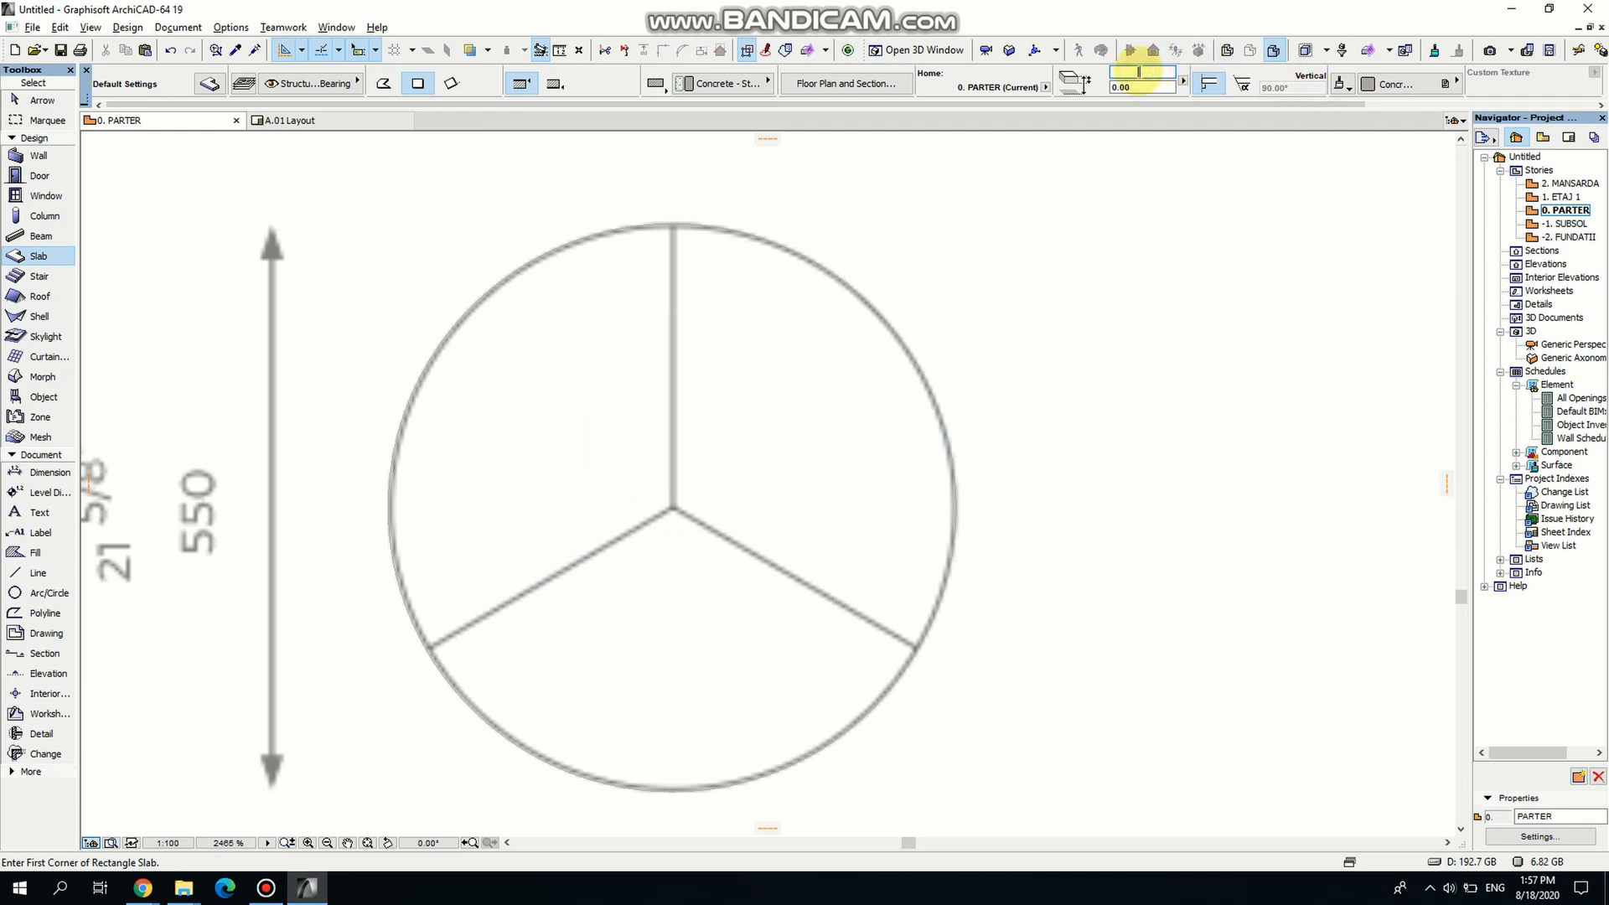
{"action": "key", "text": "Escape"}
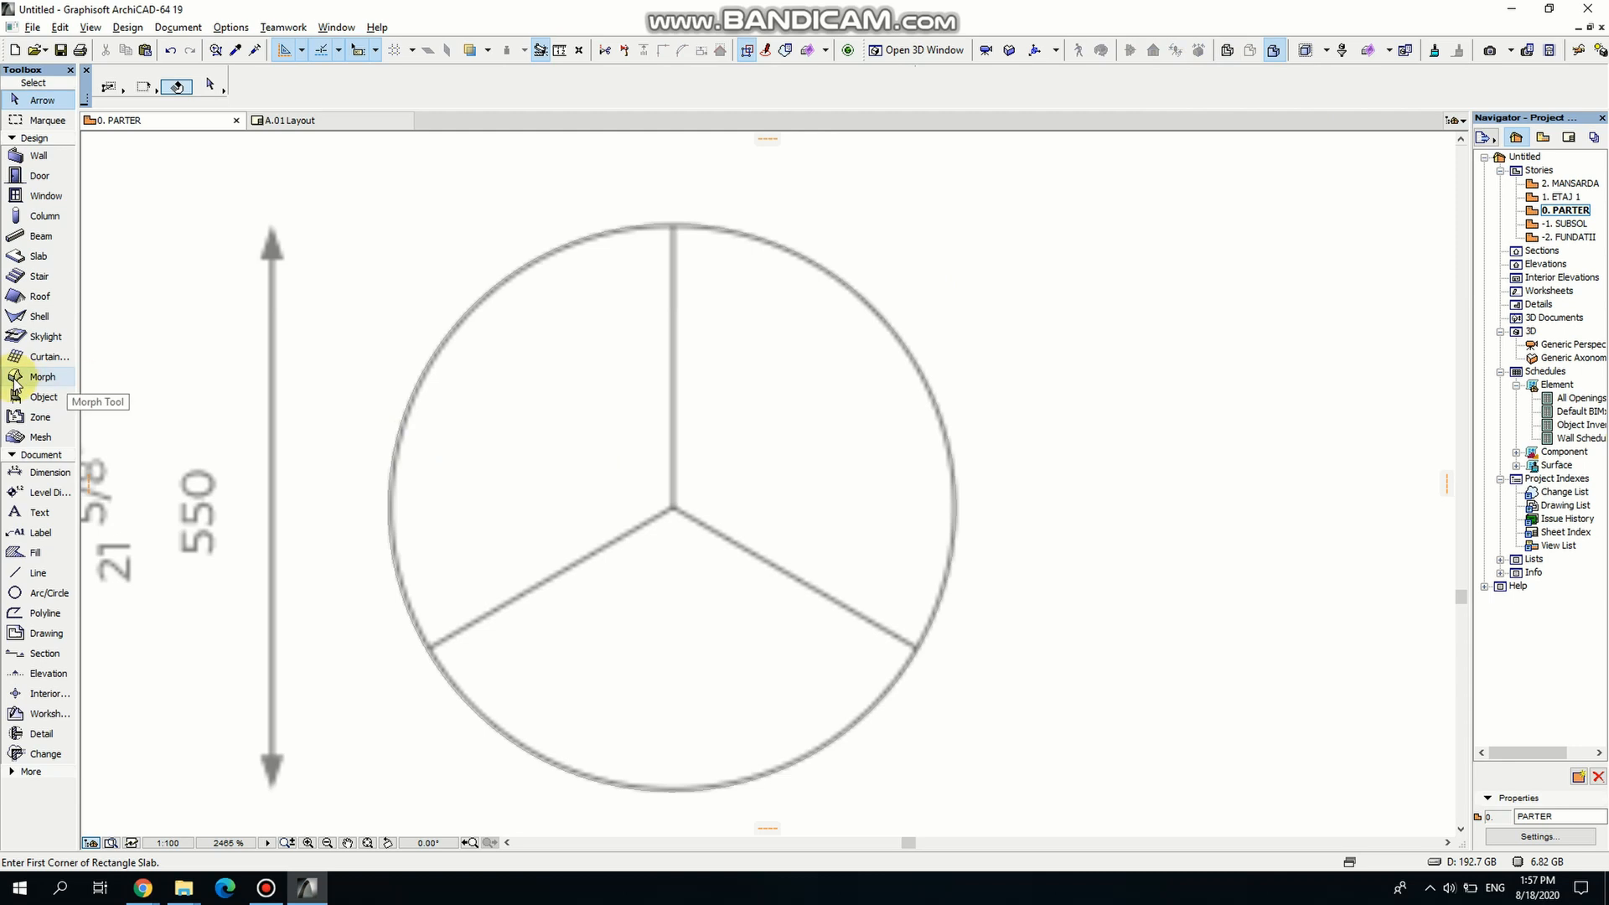
{"action": "left_click", "coordinate": [31, 258]}
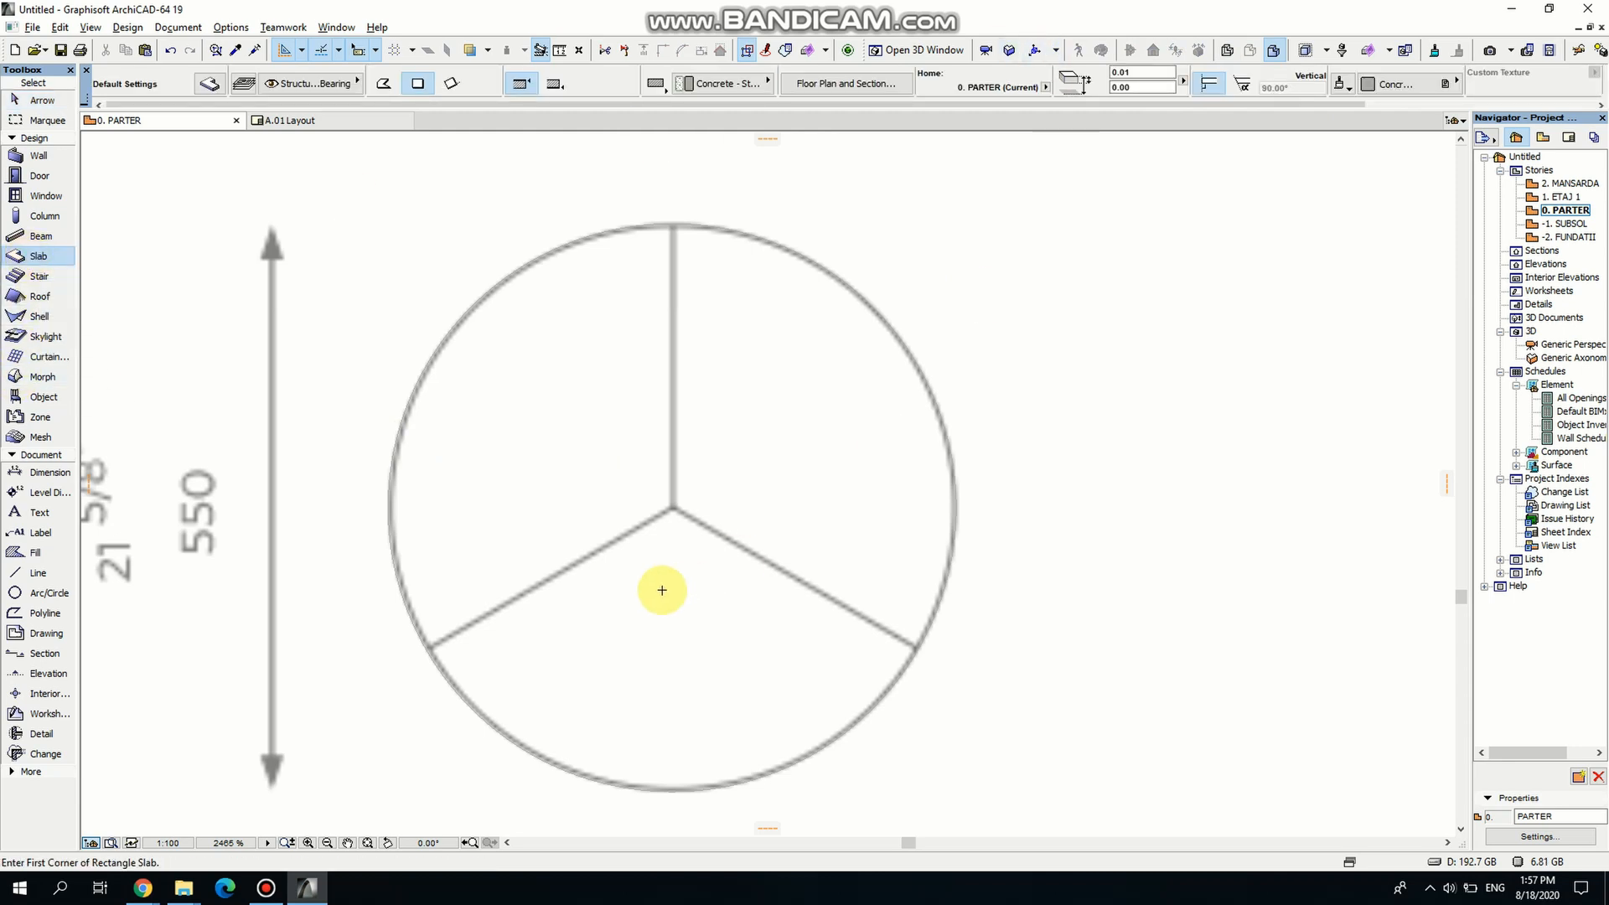
{"action": "left_click", "coordinate": [656, 541]}
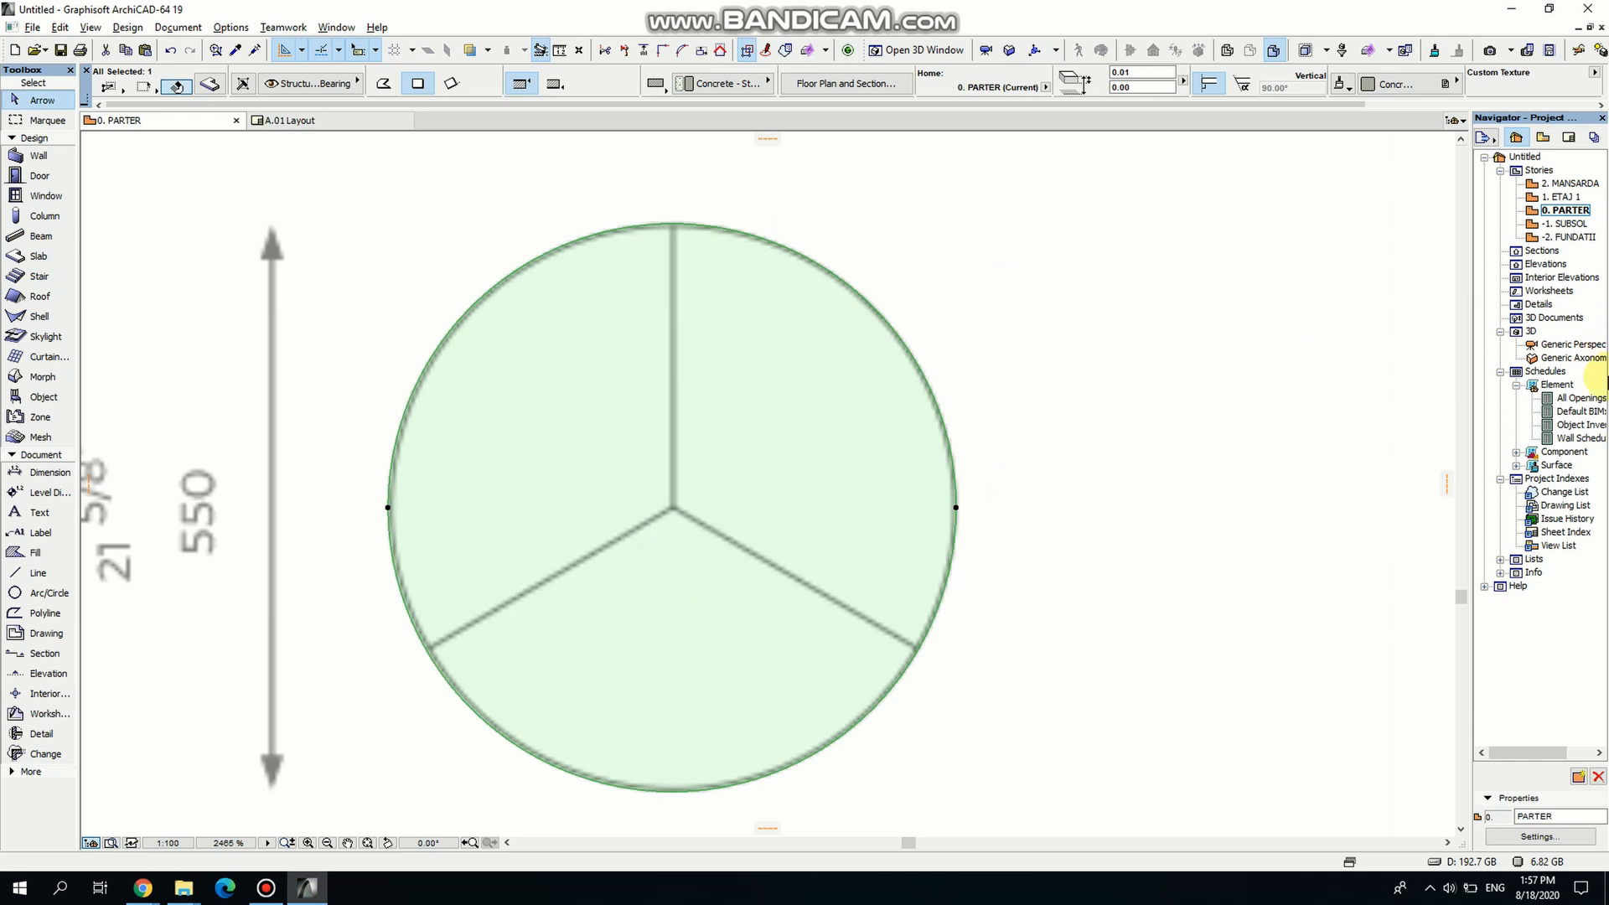
{"action": "key", "text": "Escape"}
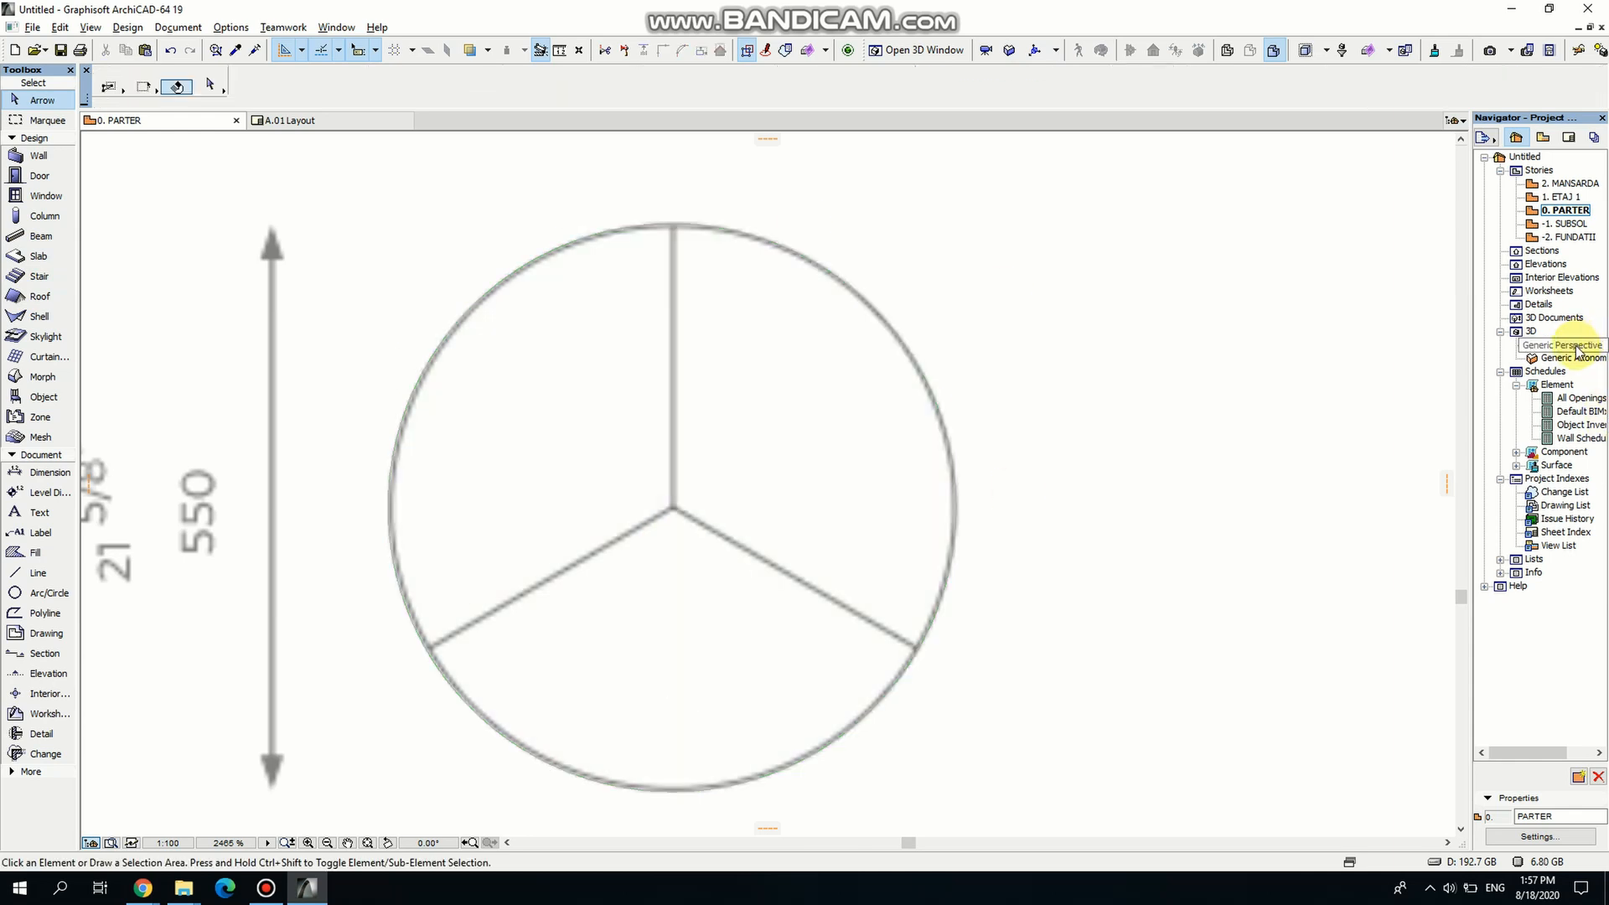
Open the Generic Perspective 3D view, fit the tabletop slab in it and orbit around to inspect it.
{"action": "left_click", "coordinate": [1576, 346]}
{"action": "double_click", "coordinate": [1576, 346]}
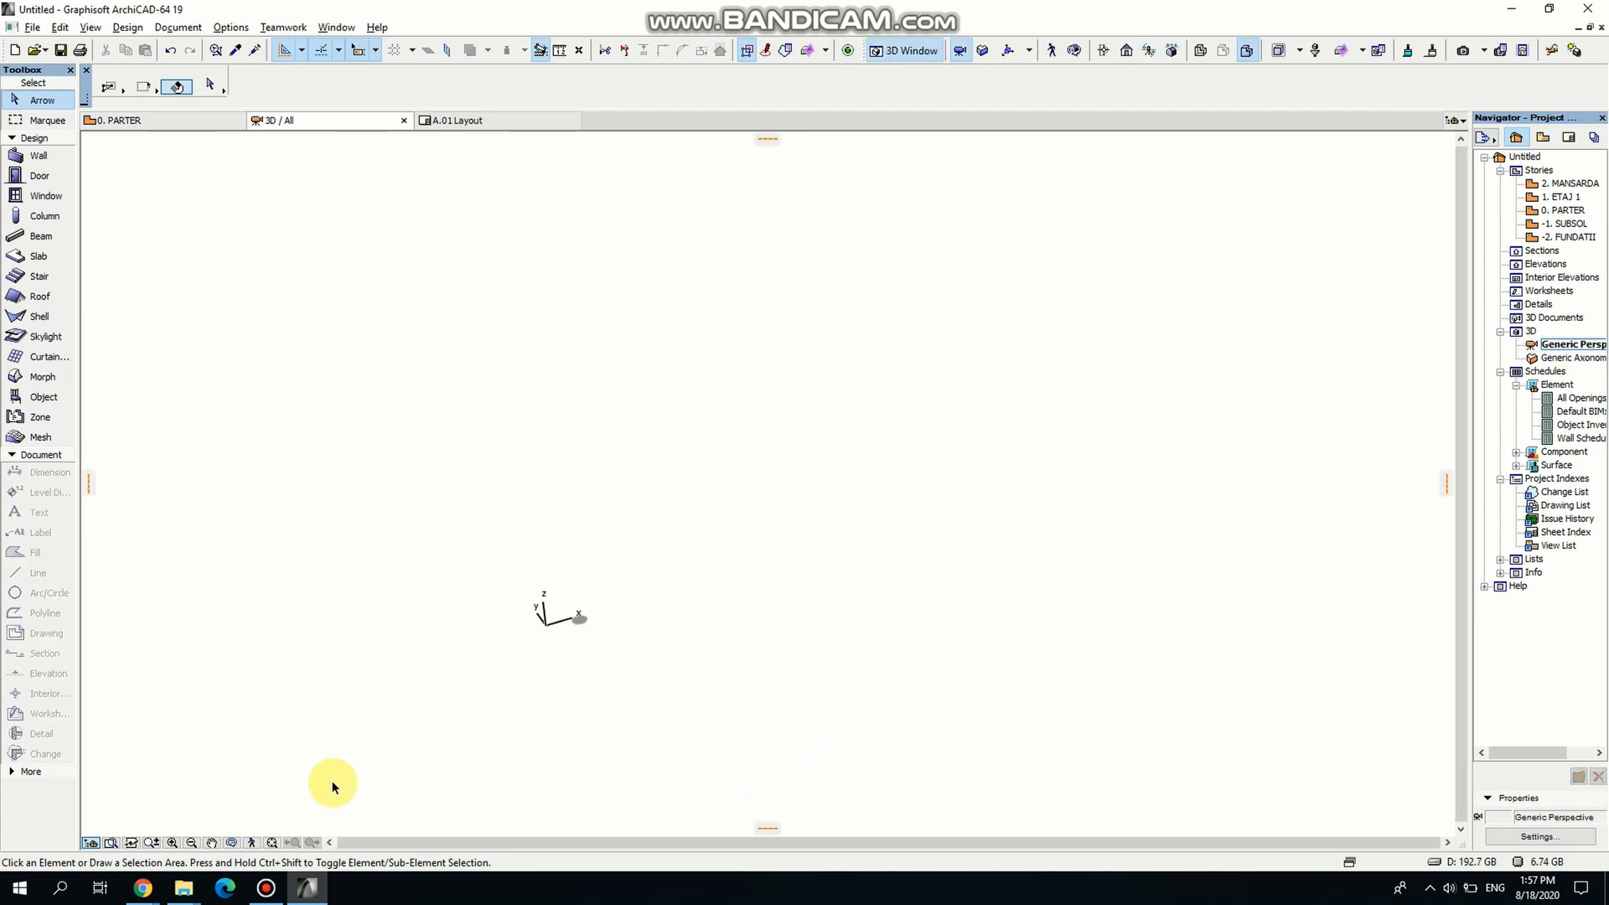
{"action": "left_click", "coordinate": [271, 844]}
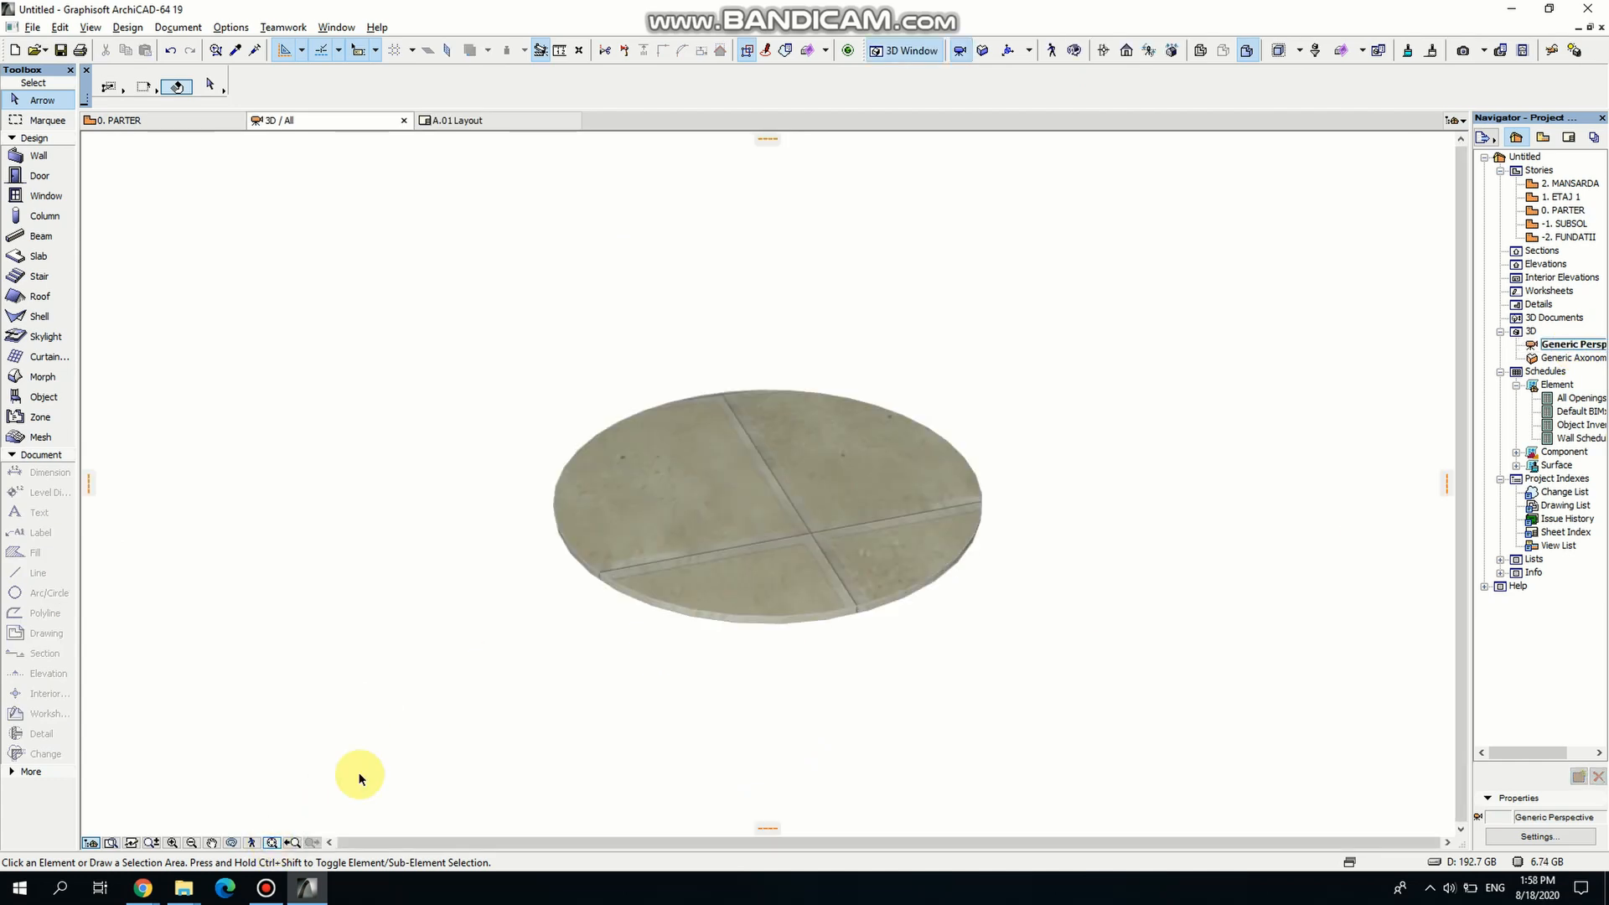
{"action": "scroll", "coordinate": [833, 504], "scroll_direction": "up", "scroll_amount": 2}
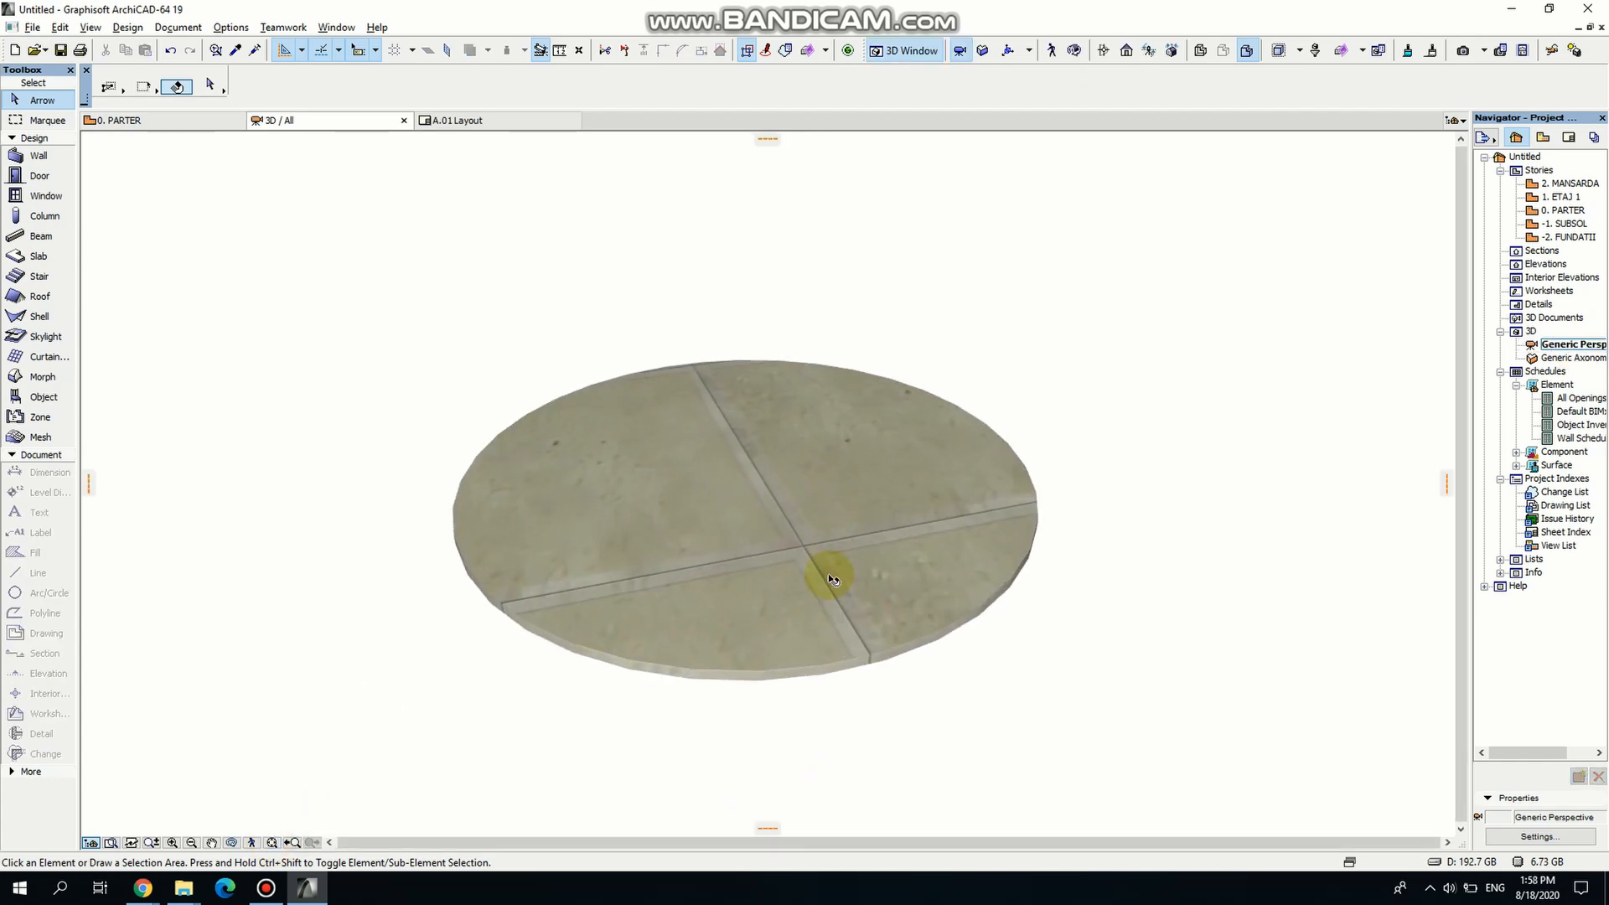
{"action": "left_click", "coordinate": [232, 844]}
{"action": "left_click_drag", "start_coordinate": [442, 794], "coordinate": [1027, 392]}
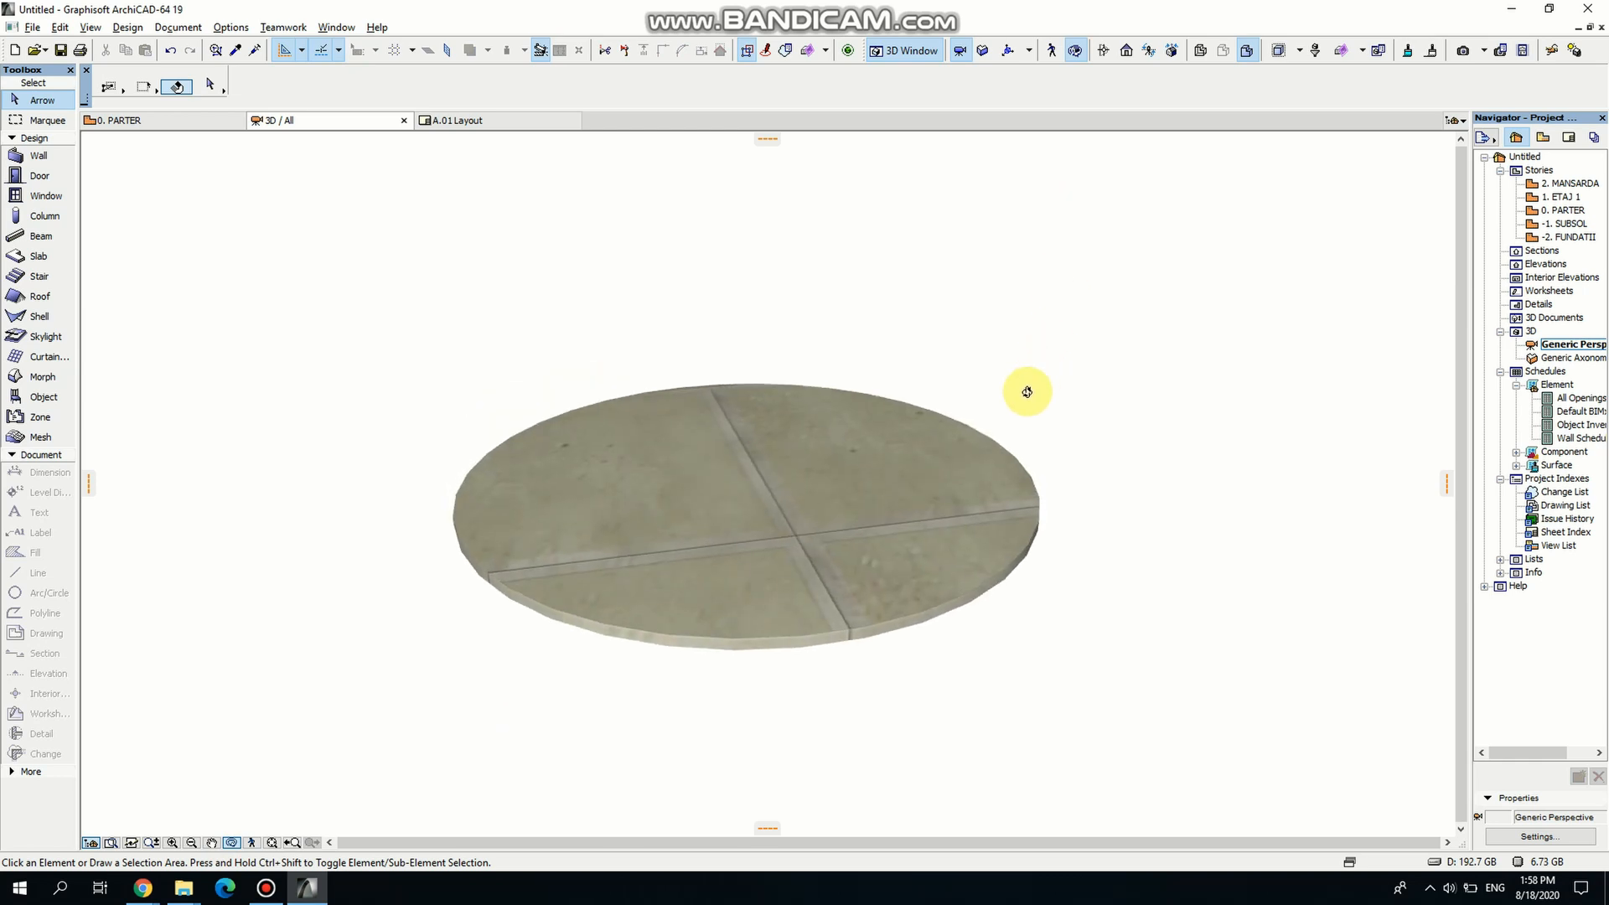
Set the tabletop slab's surface to Wood - Oak Light and deselect it.
{"action": "left_click", "coordinate": [941, 449]}
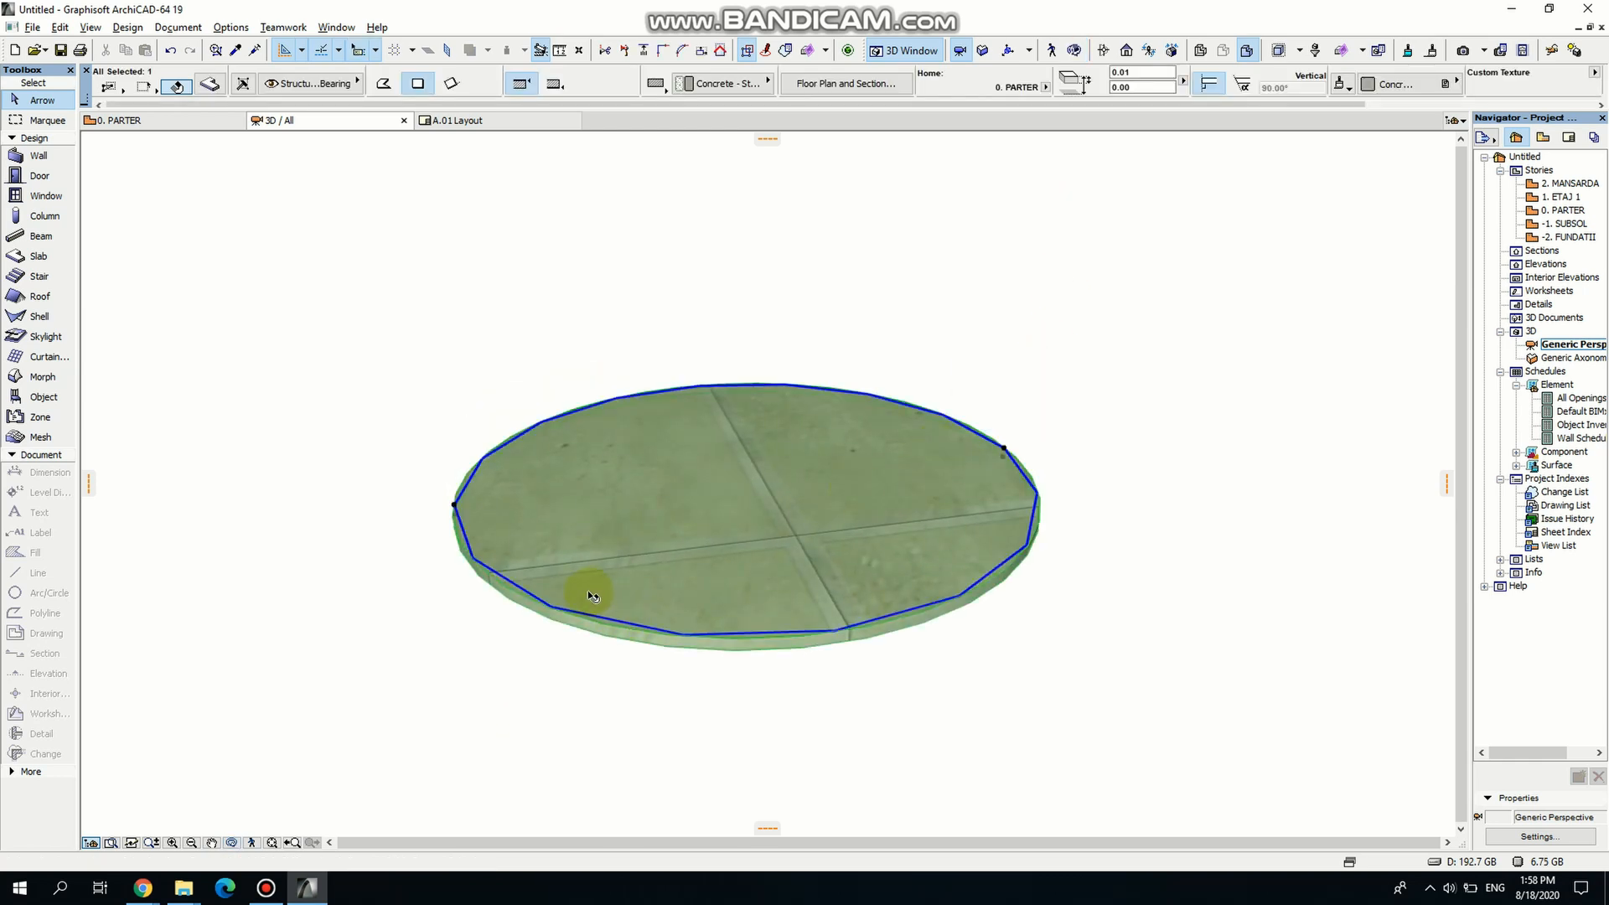
{"action": "left_click", "coordinate": [1393, 83]}
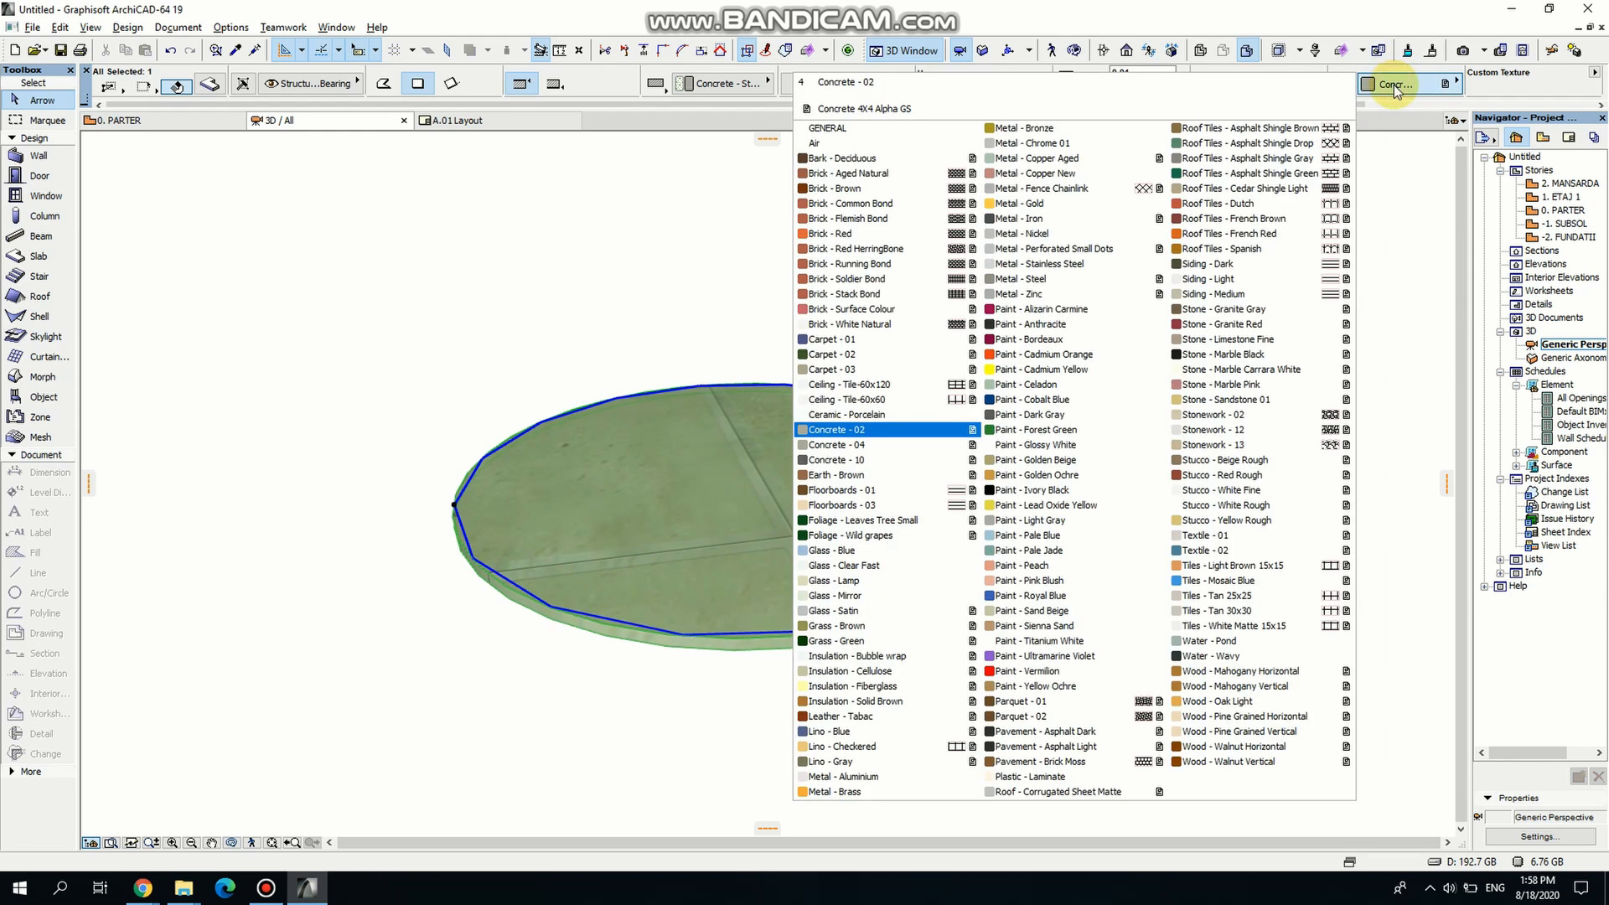
{"action": "left_click", "coordinate": [1239, 703]}
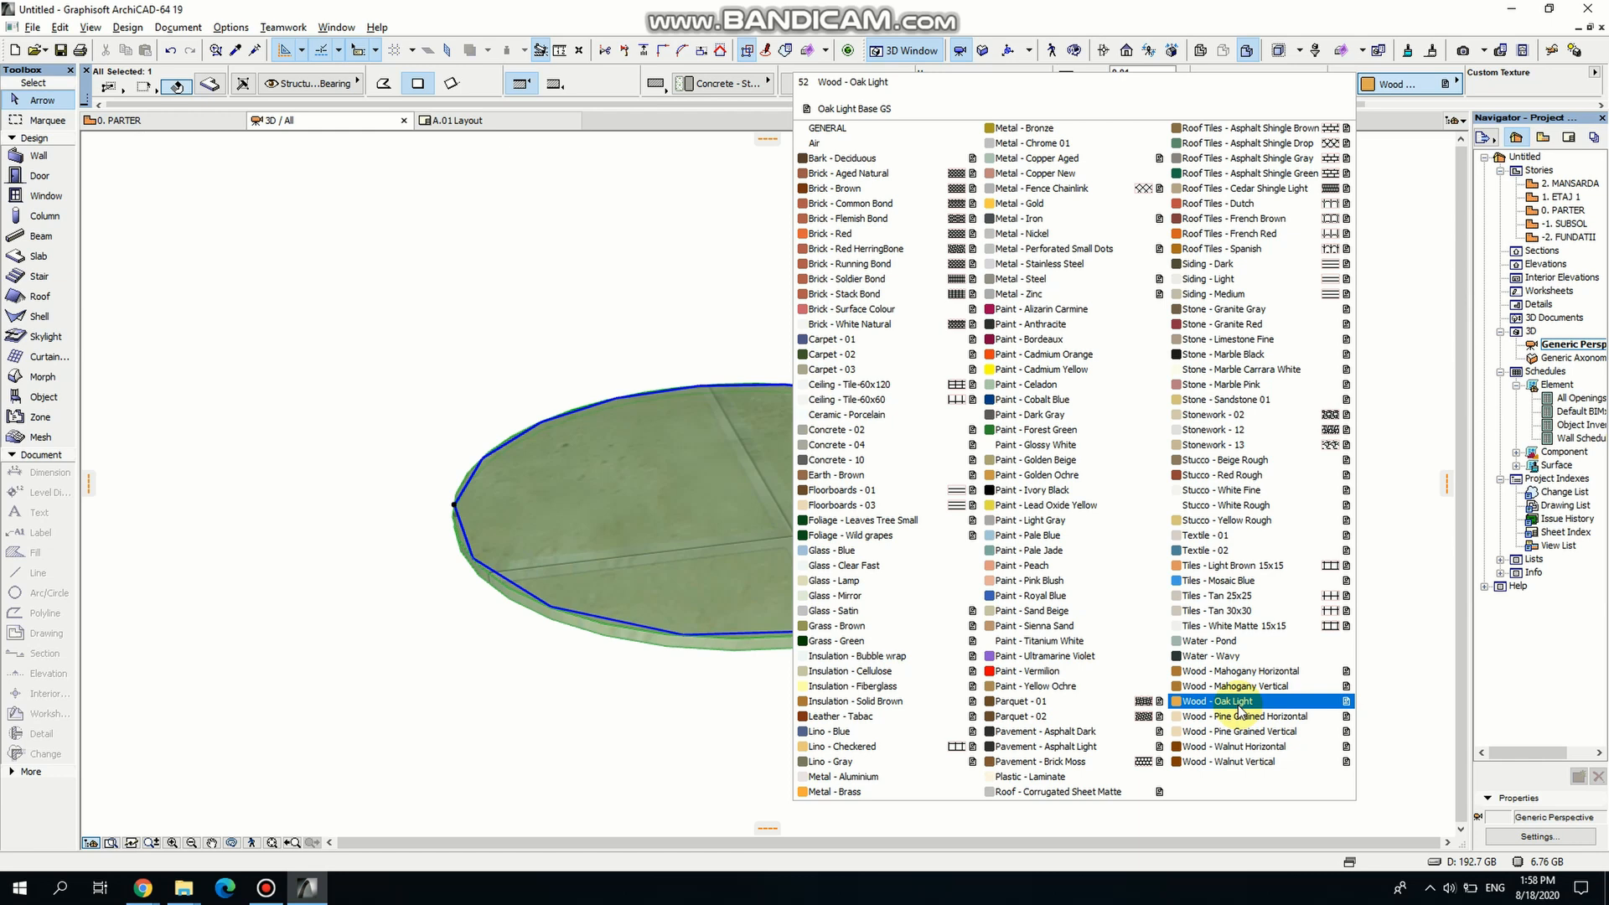
{"action": "left_click", "coordinate": [1239, 704]}
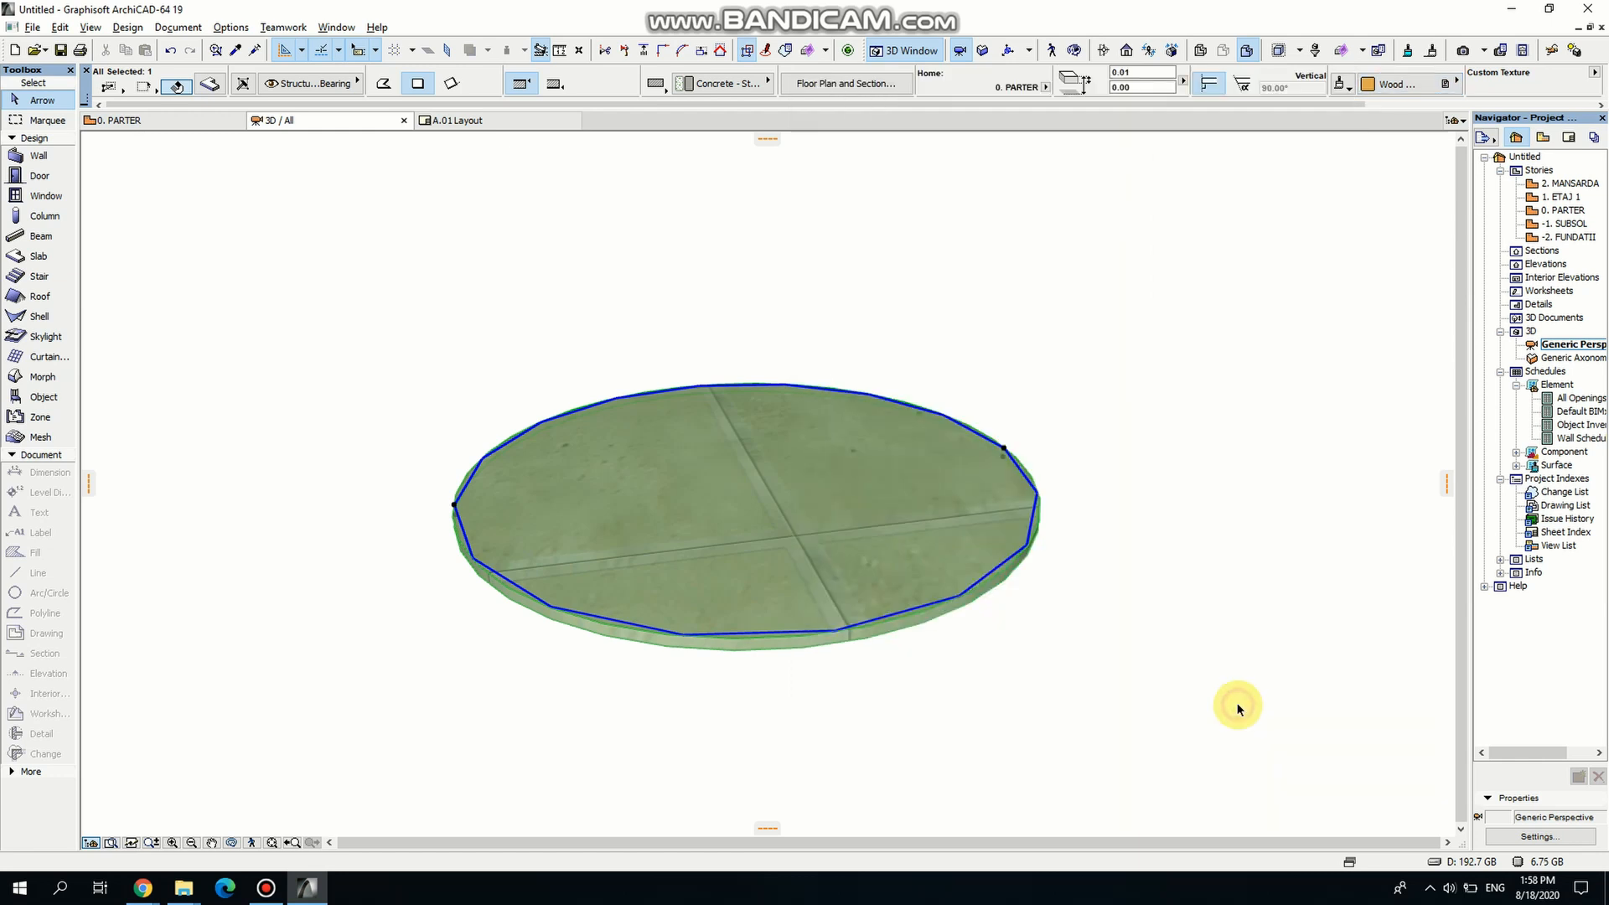
{"action": "left_click", "coordinate": [1128, 647]}
{"action": "left_click", "coordinate": [234, 844]}
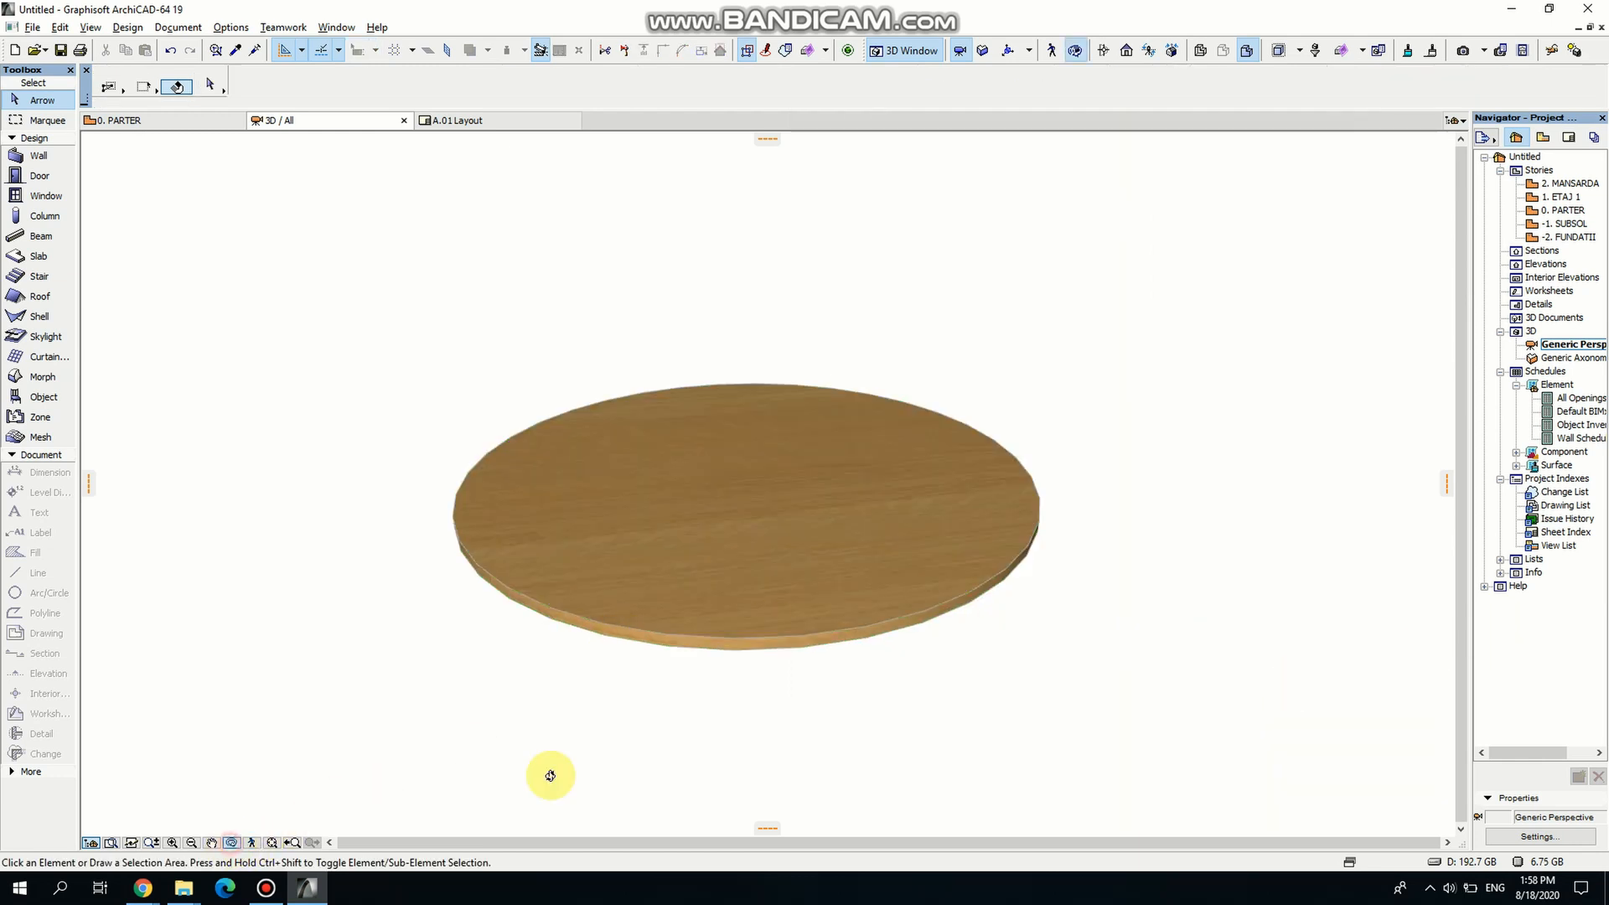
Set the tabletop slab's thickness to 0.02, deselect it and check the result in the perspective view.
{"action": "mouse_move", "coordinate": [546, 772]}
{"action": "left_mouse_down"}
{"action": "mouse_move", "coordinate": [837, 567]}
{"action": "mouse_move", "coordinate": [837, 373]}
{"action": "mouse_move", "coordinate": [800, 620]}
{"action": "mouse_move", "coordinate": [751, 643]}
{"action": "mouse_move", "coordinate": [833, 557]}
{"action": "mouse_move", "coordinate": [780, 670]}
{"action": "left_mouse_up"}
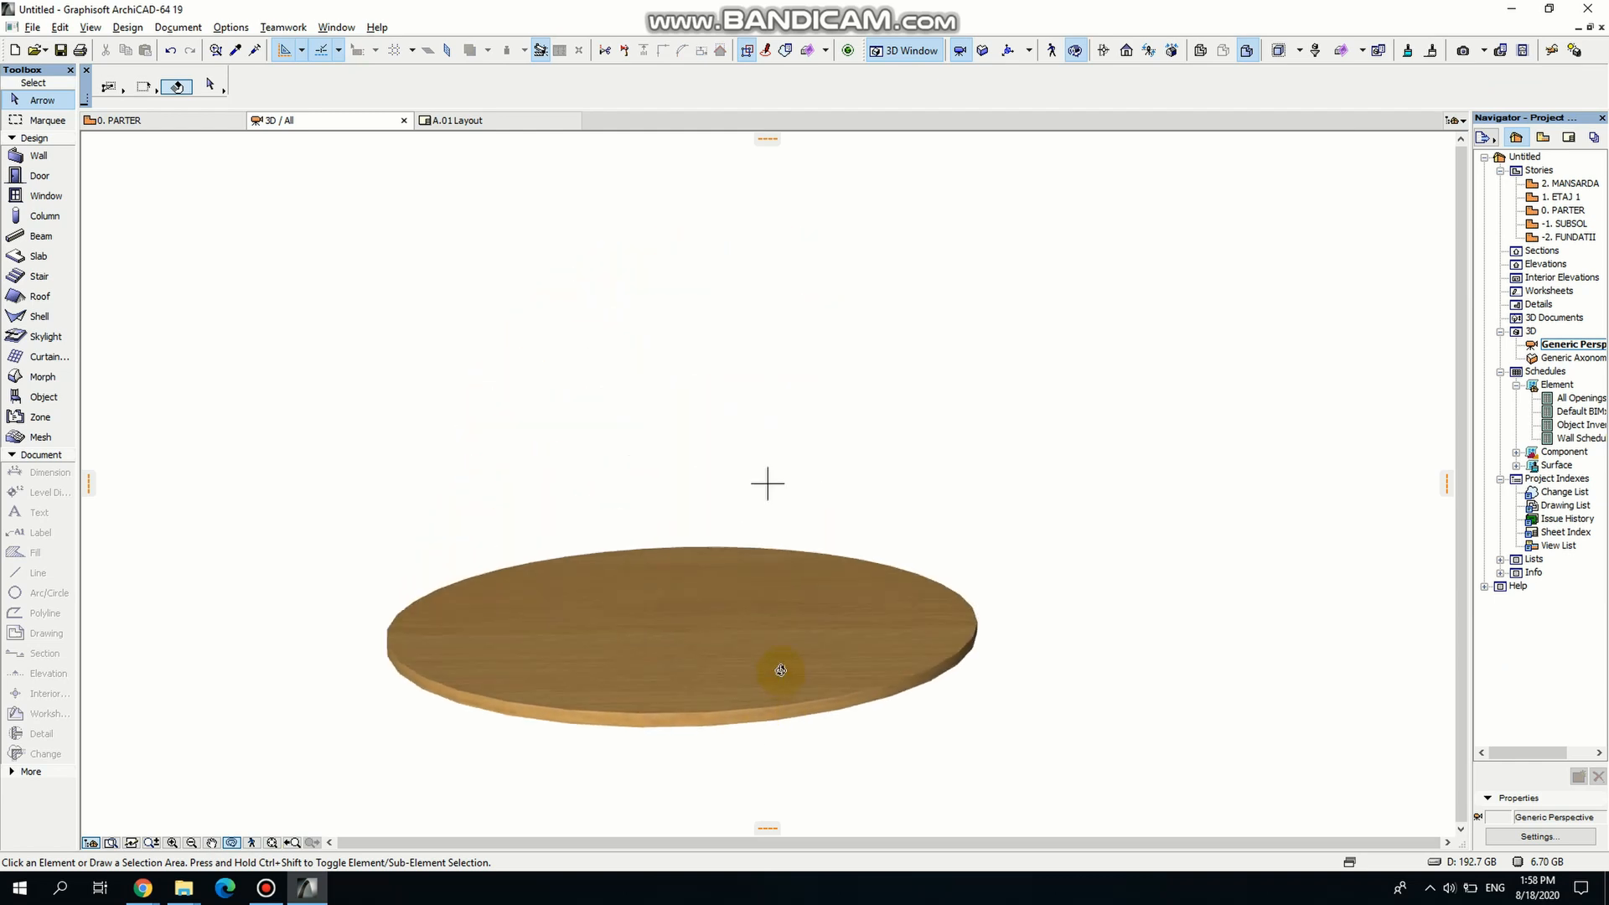
{"action": "left_click", "coordinate": [783, 669]}
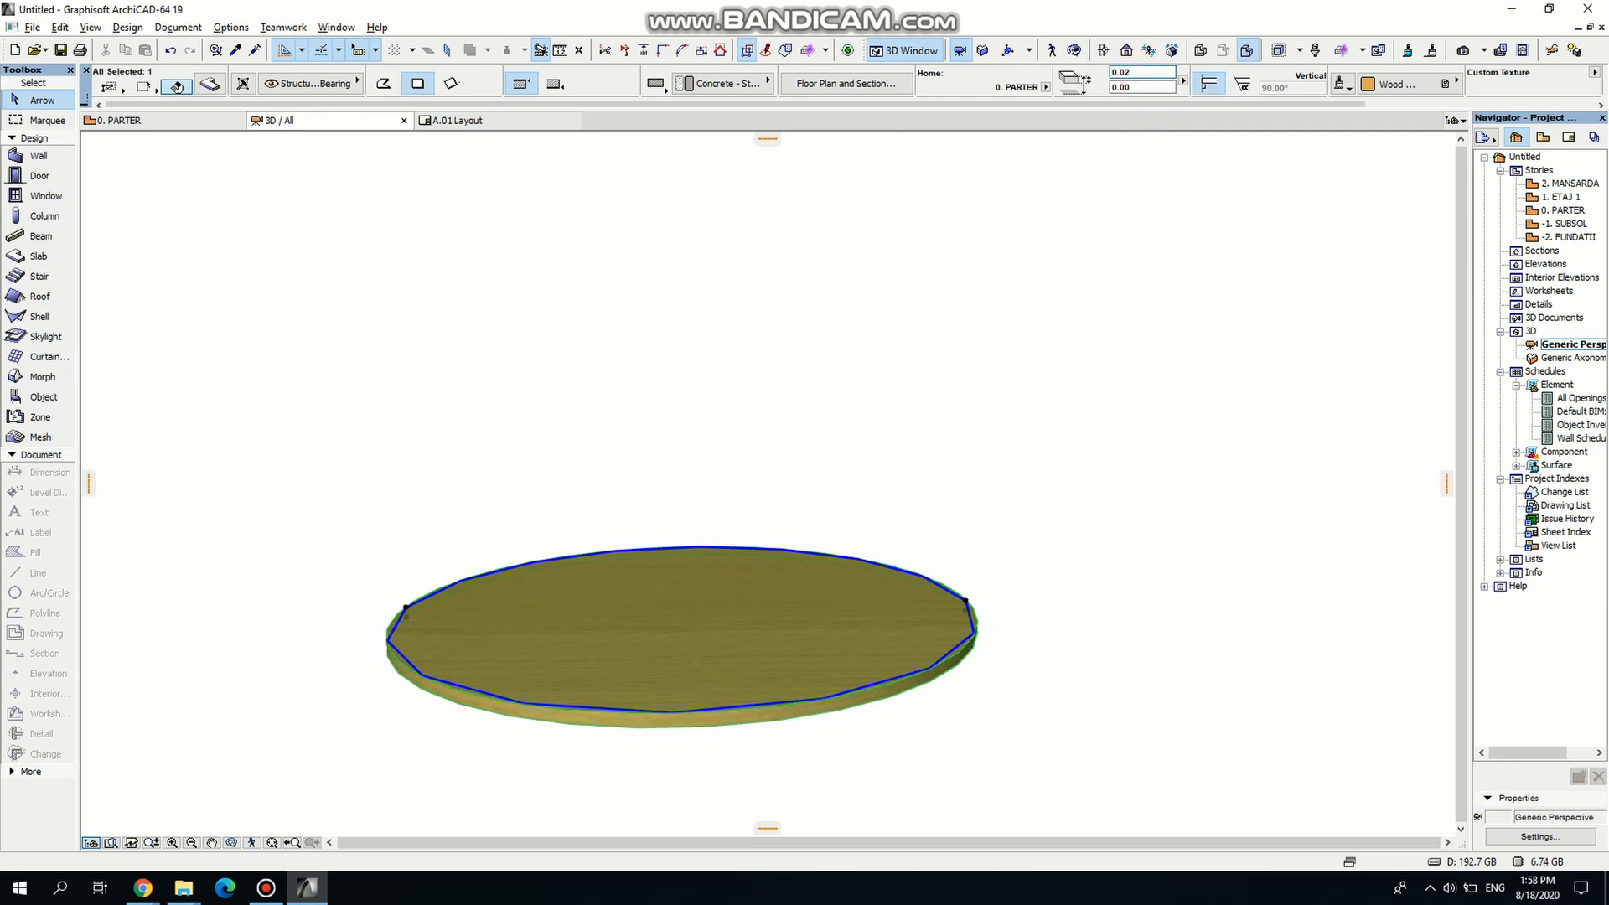
{"action": "key", "text": "Return"}
{"action": "key", "text": "Escape"}
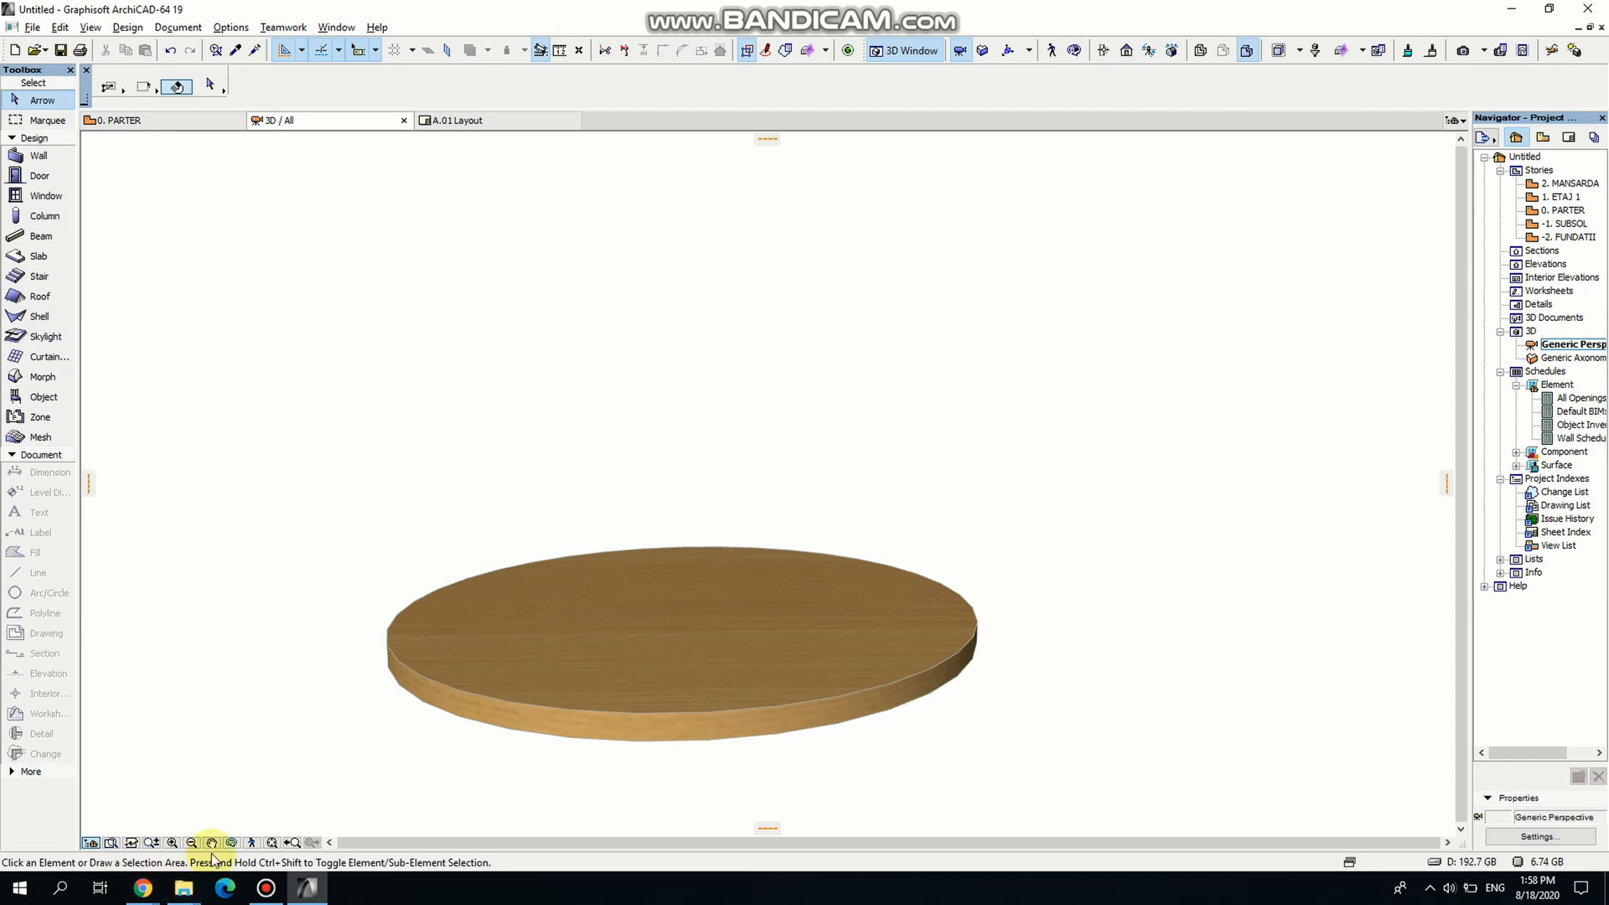
{"action": "left_click_drag", "start_coordinate": [327, 761], "coordinate": [501, 675]}
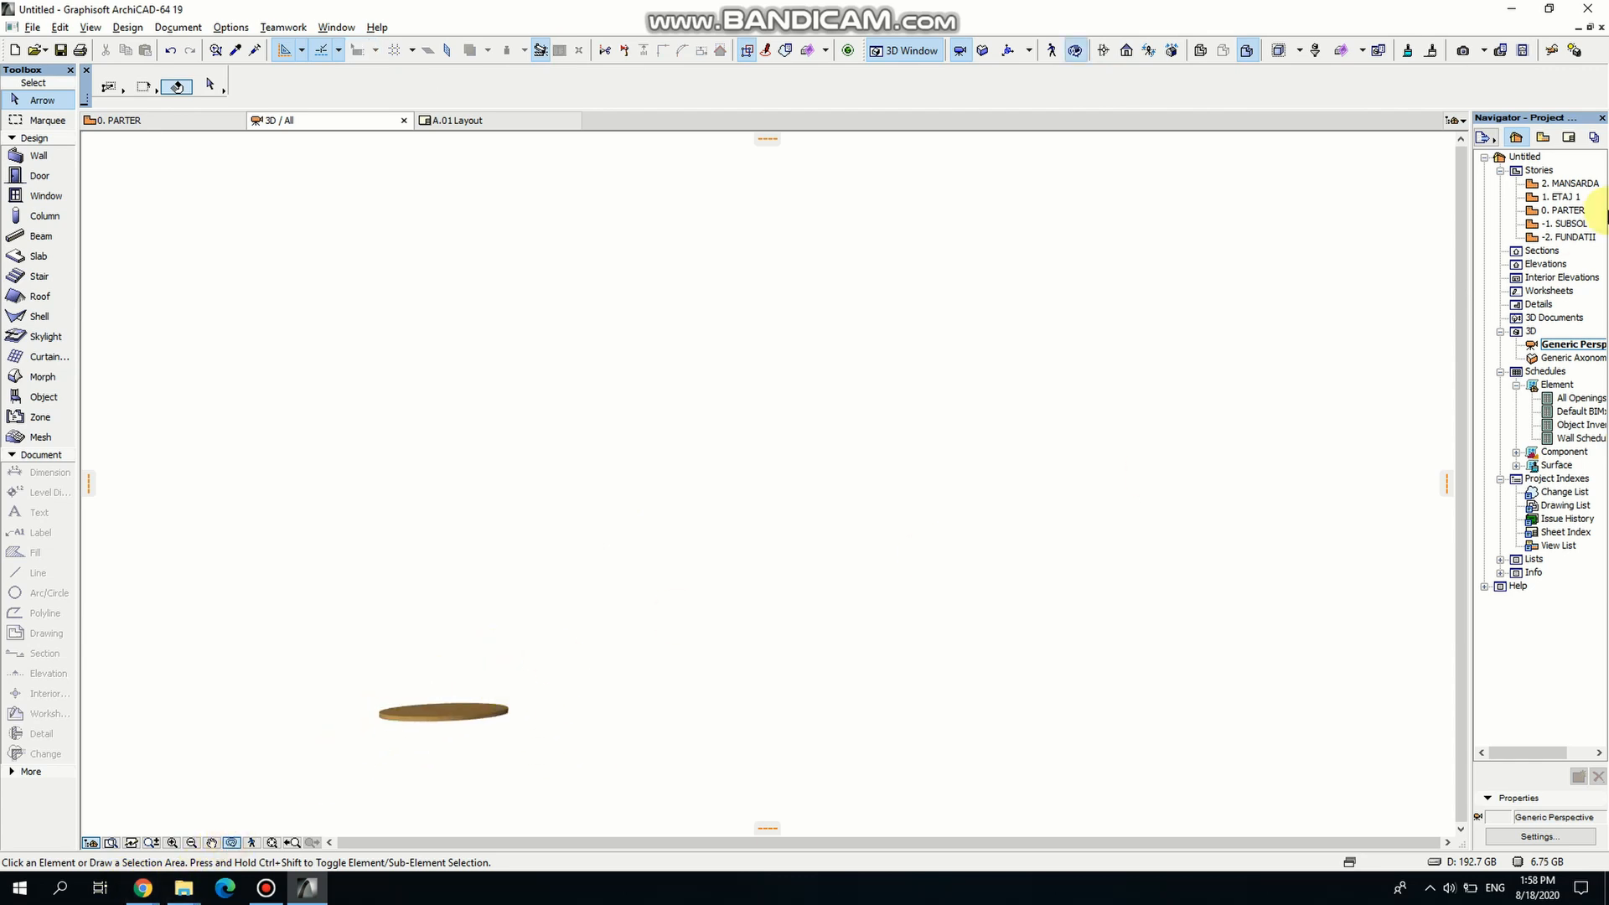
On the 0. PARTER floor plan, copy the dimension drawing image to the clipboard and deselect it.
{"action": "double_click", "coordinate": [1567, 211]}
{"action": "scroll", "coordinate": [754, 452], "scroll_direction": "down", "scroll_amount": 5}
{"action": "left_click", "coordinate": [744, 481]}
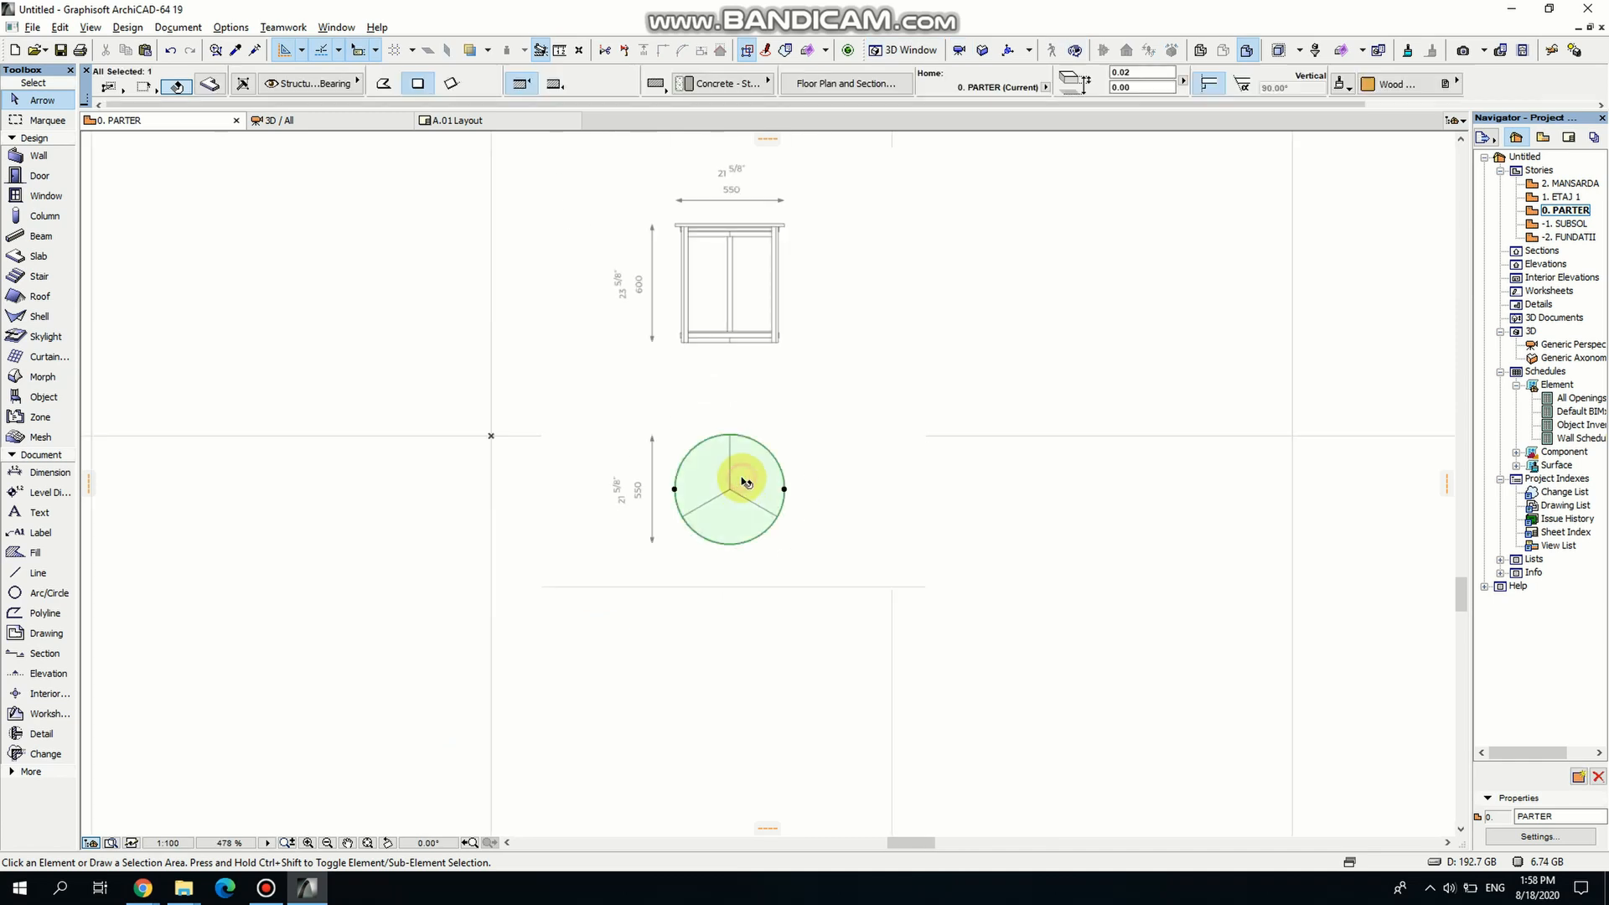
{"action": "middle_click_drag", "start_coordinate": [1041, 526], "coordinate": [1010, 601]}
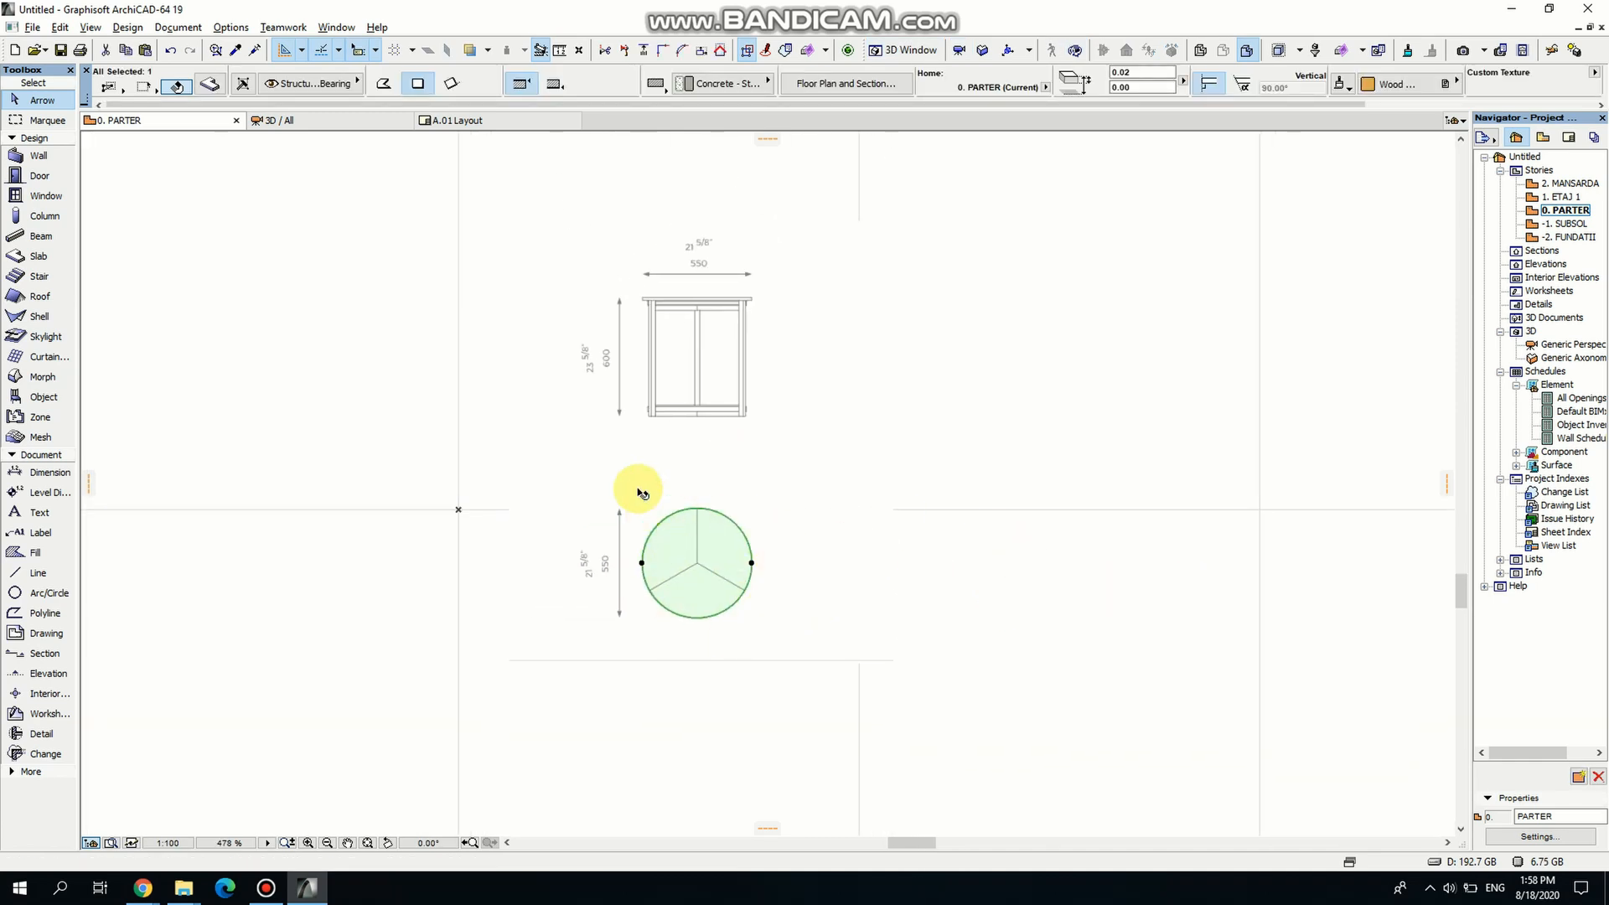
{"action": "scroll", "coordinate": [642, 493], "scroll_direction": "up", "scroll_amount": 5}
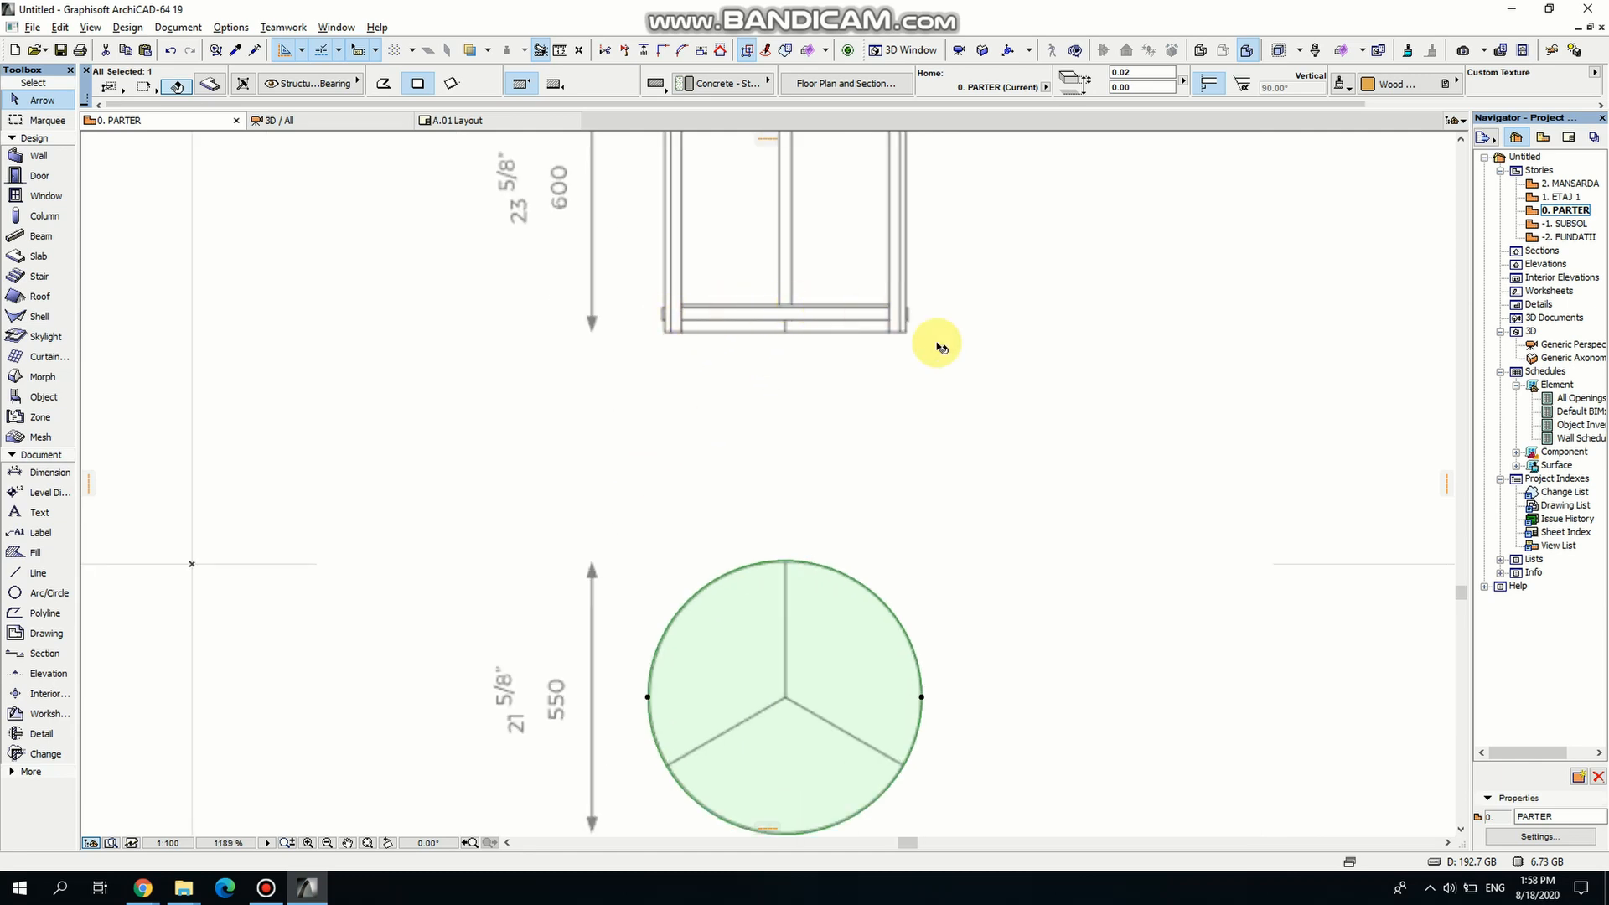
{"action": "scroll", "coordinate": [885, 536], "scroll_direction": "down", "scroll_amount": 4}
{"action": "left_click", "coordinate": [1106, 562]}
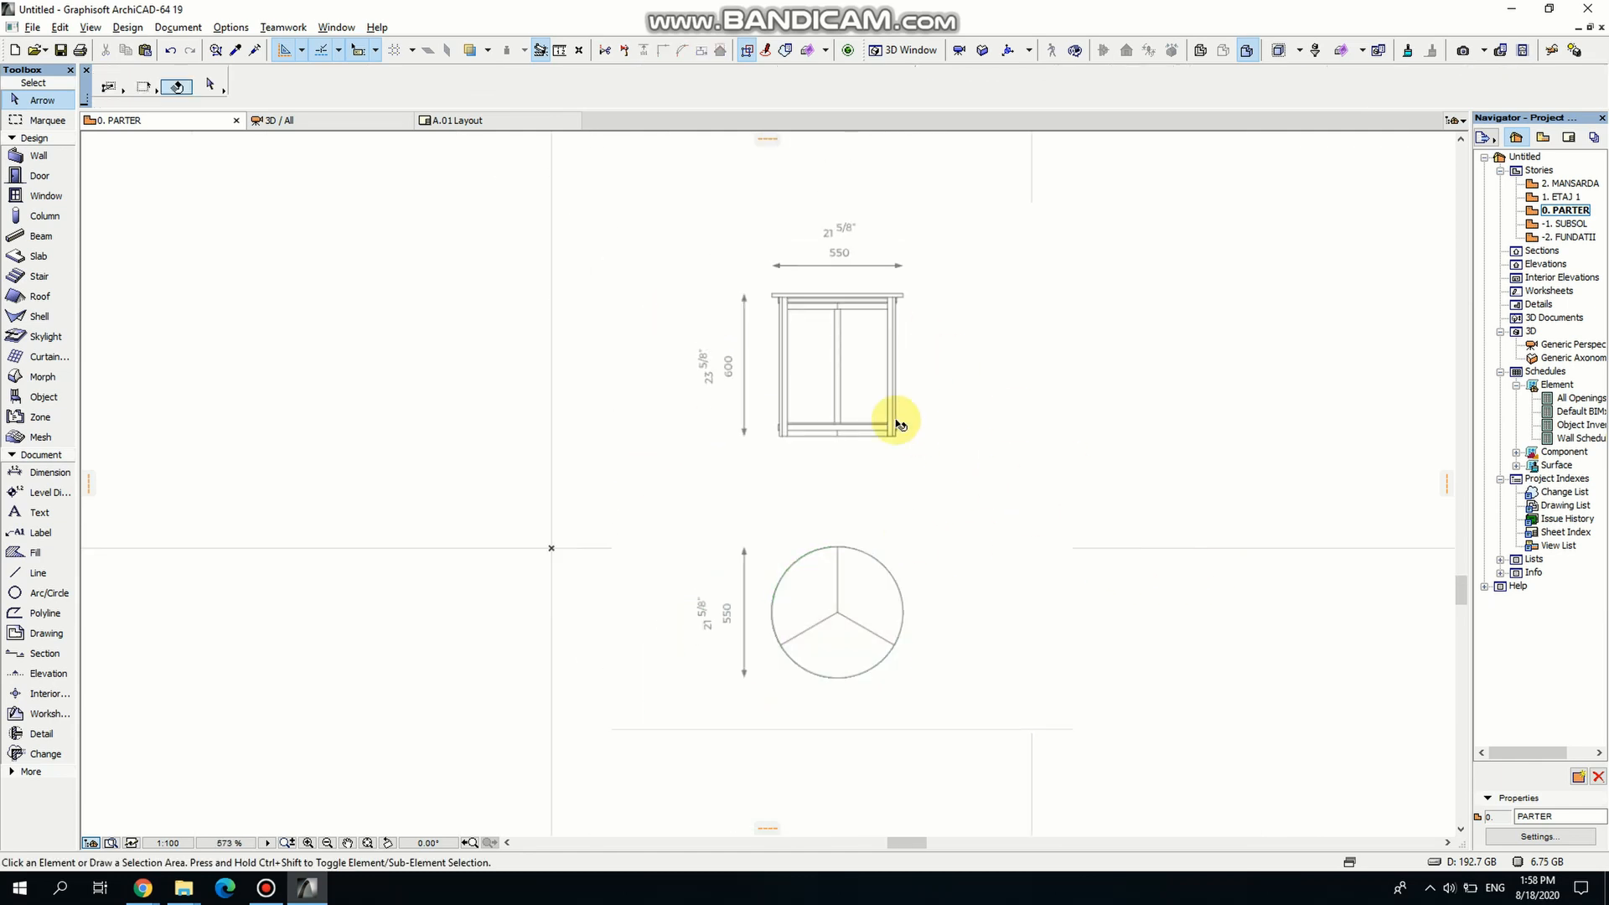
{"action": "left_click", "coordinate": [932, 449]}
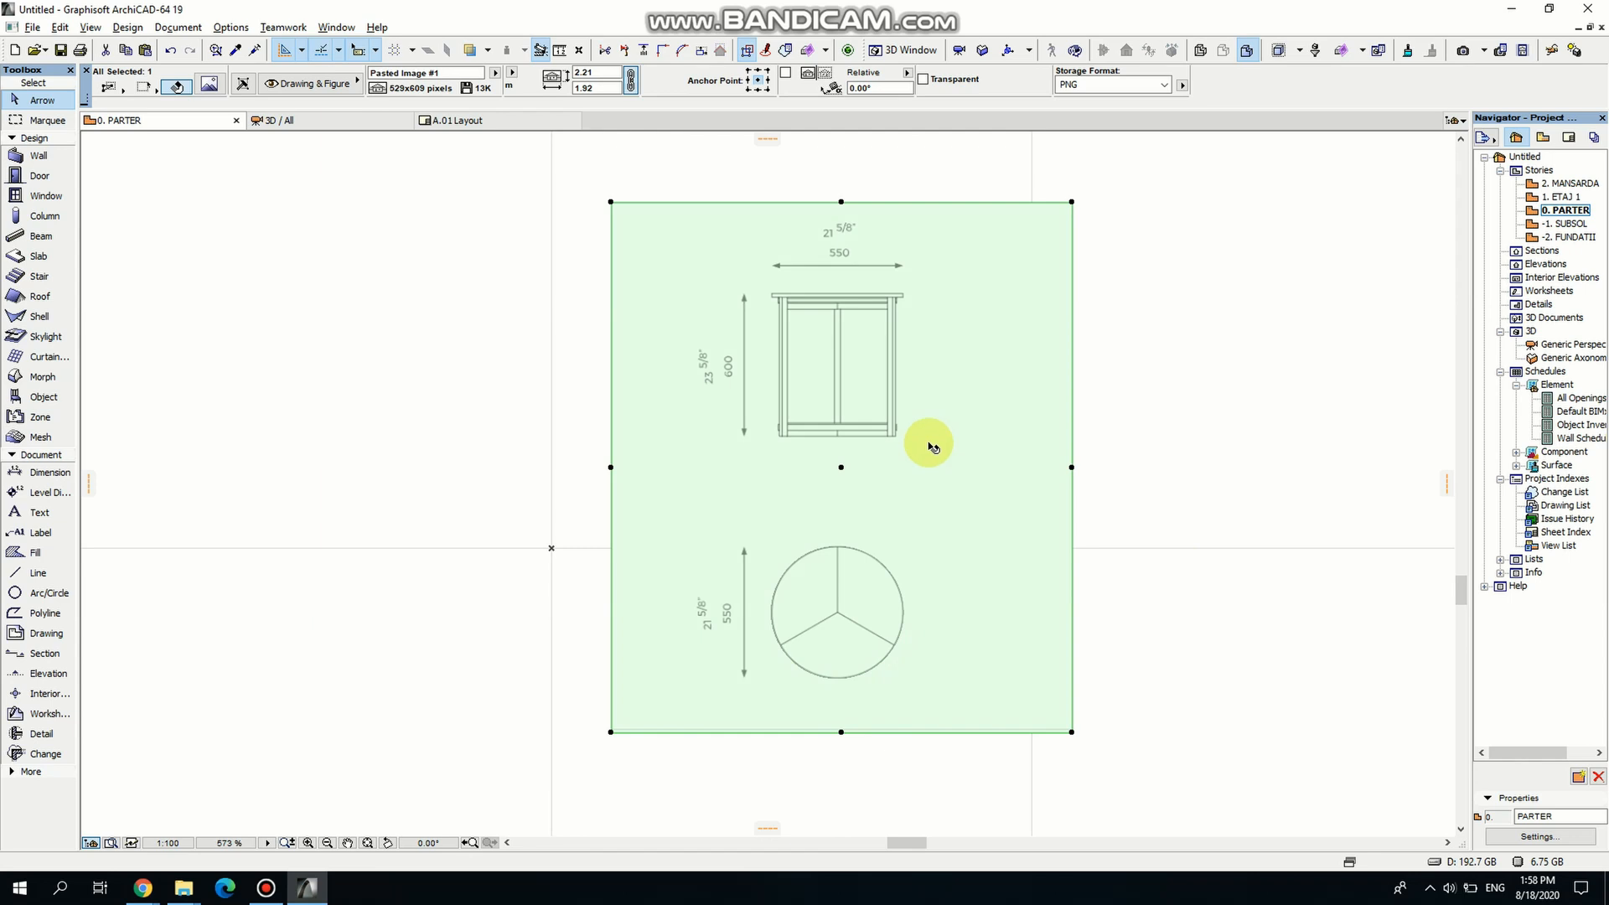
{"action": "right_click", "coordinate": [928, 446]}
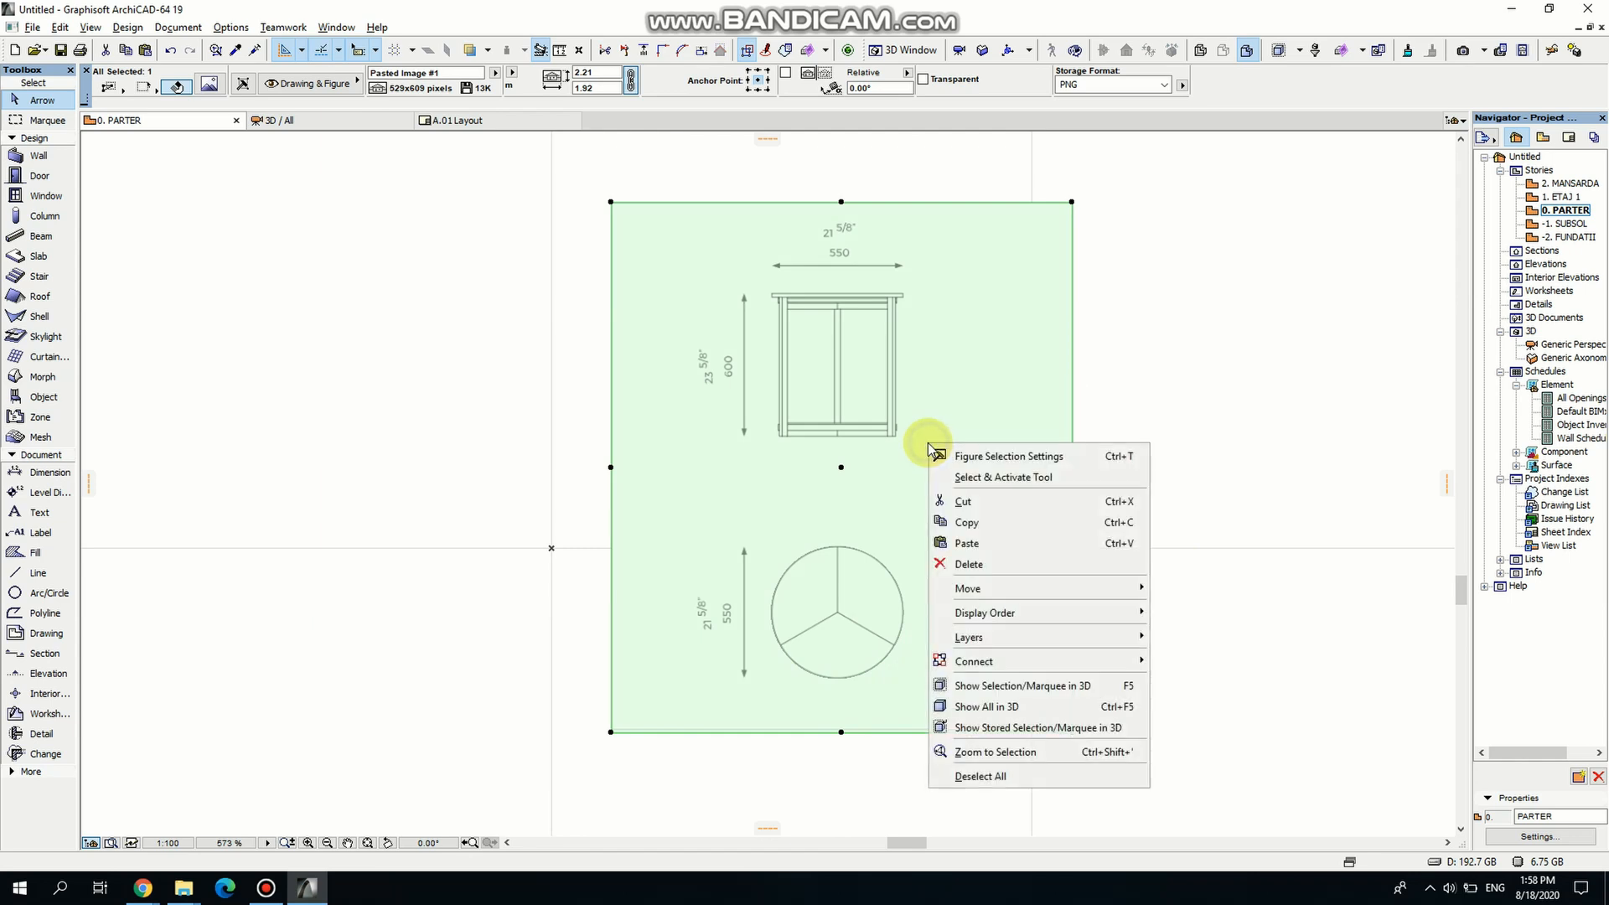
{"action": "left_click", "coordinate": [974, 524]}
{"action": "key", "text": "Escape"}
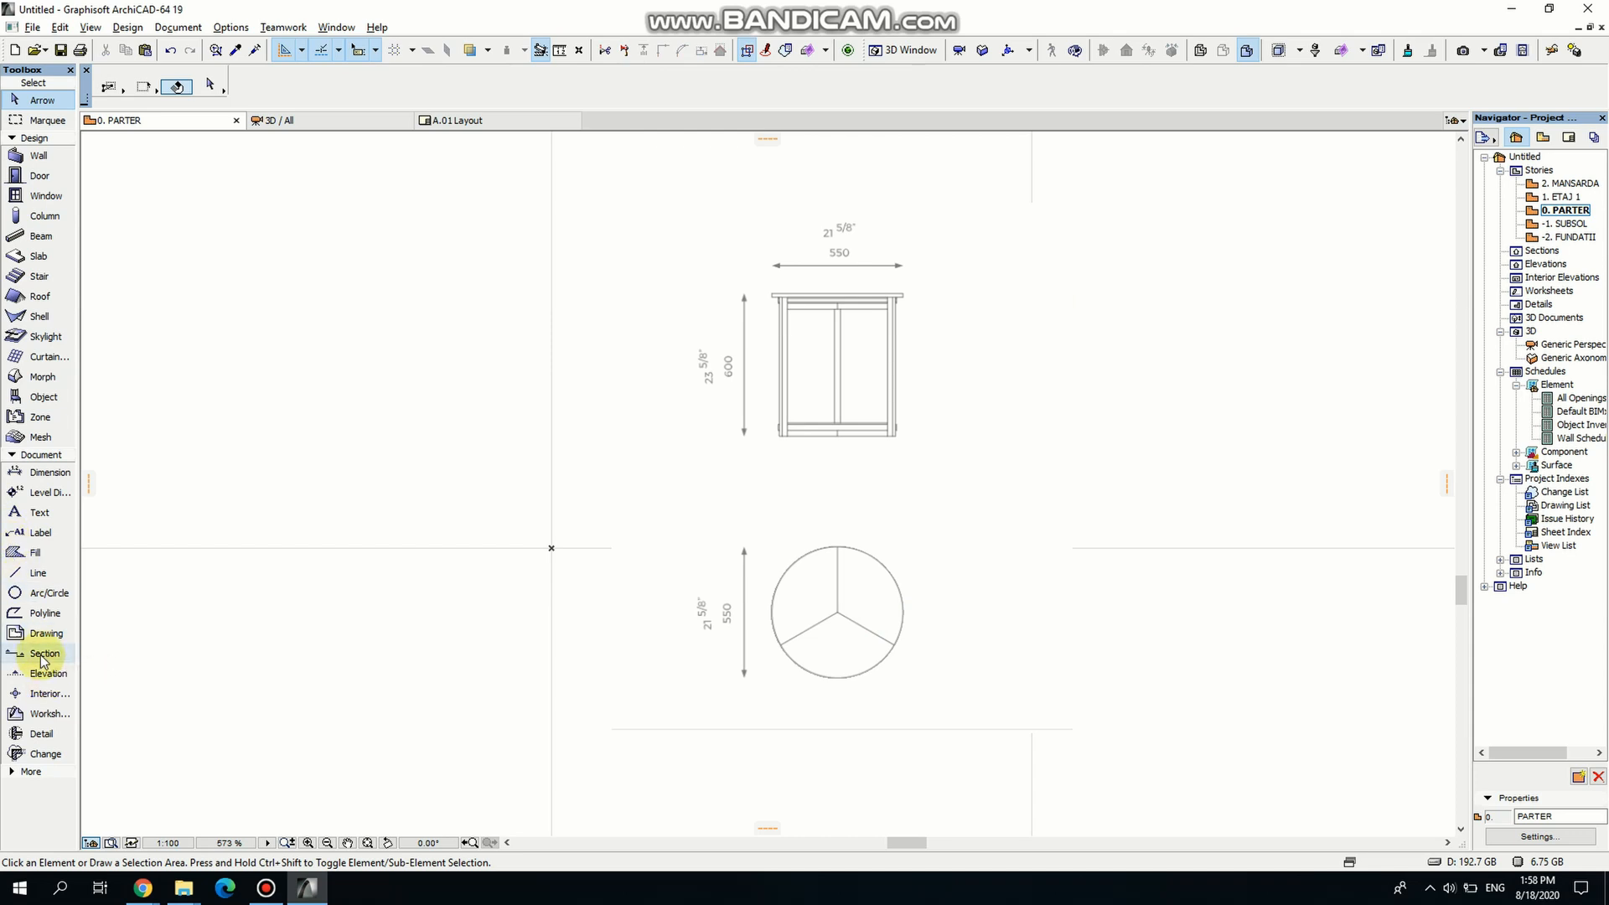
Draw a horizontal section line just below the dimension drawing, looking up toward the round tabletop.
{"action": "left_click", "coordinate": [42, 654]}
{"action": "middle_click_drag", "start_coordinate": [664, 699], "coordinate": [566, 511]}
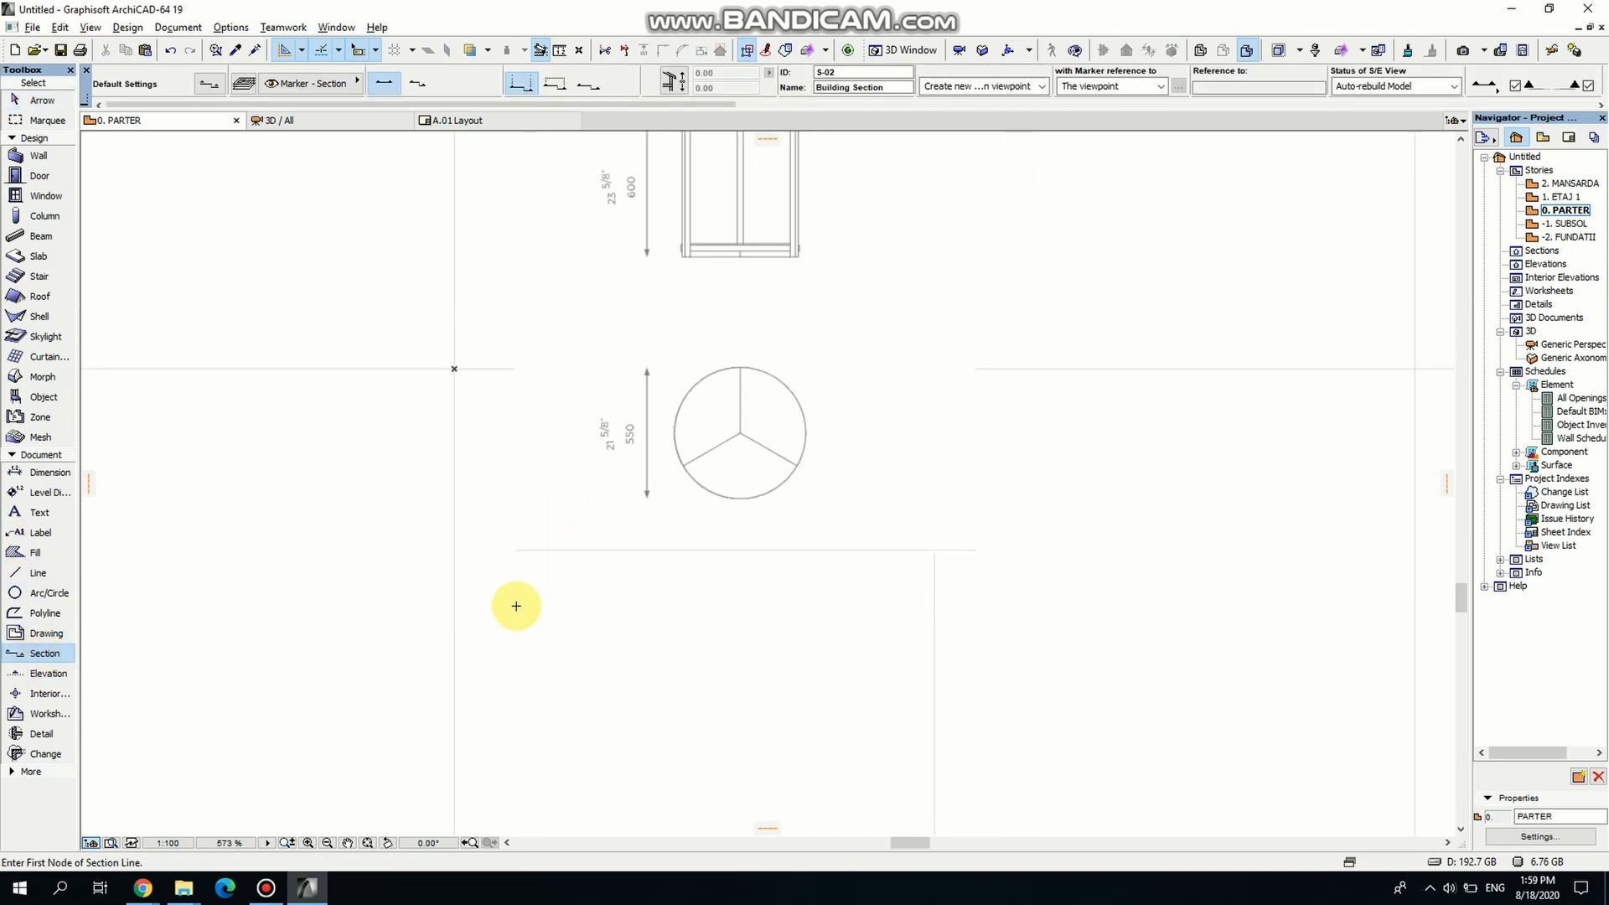
{"action": "left_click", "coordinate": [528, 625]}
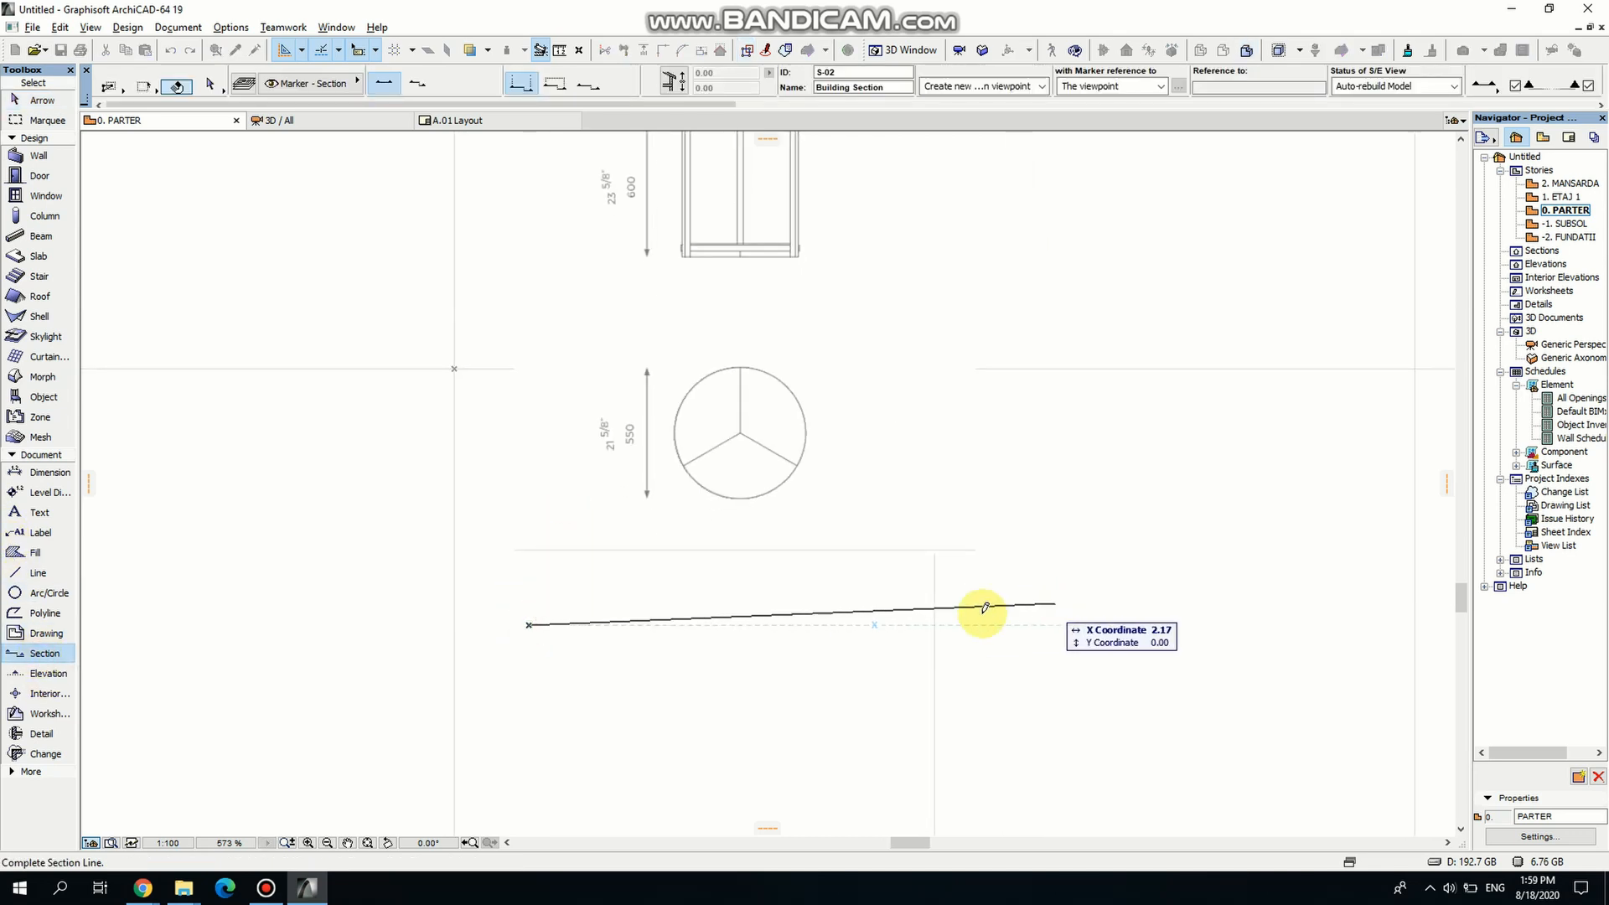
{"action": "left_click", "coordinate": [956, 621]}
{"action": "left_click", "coordinate": [955, 576]}
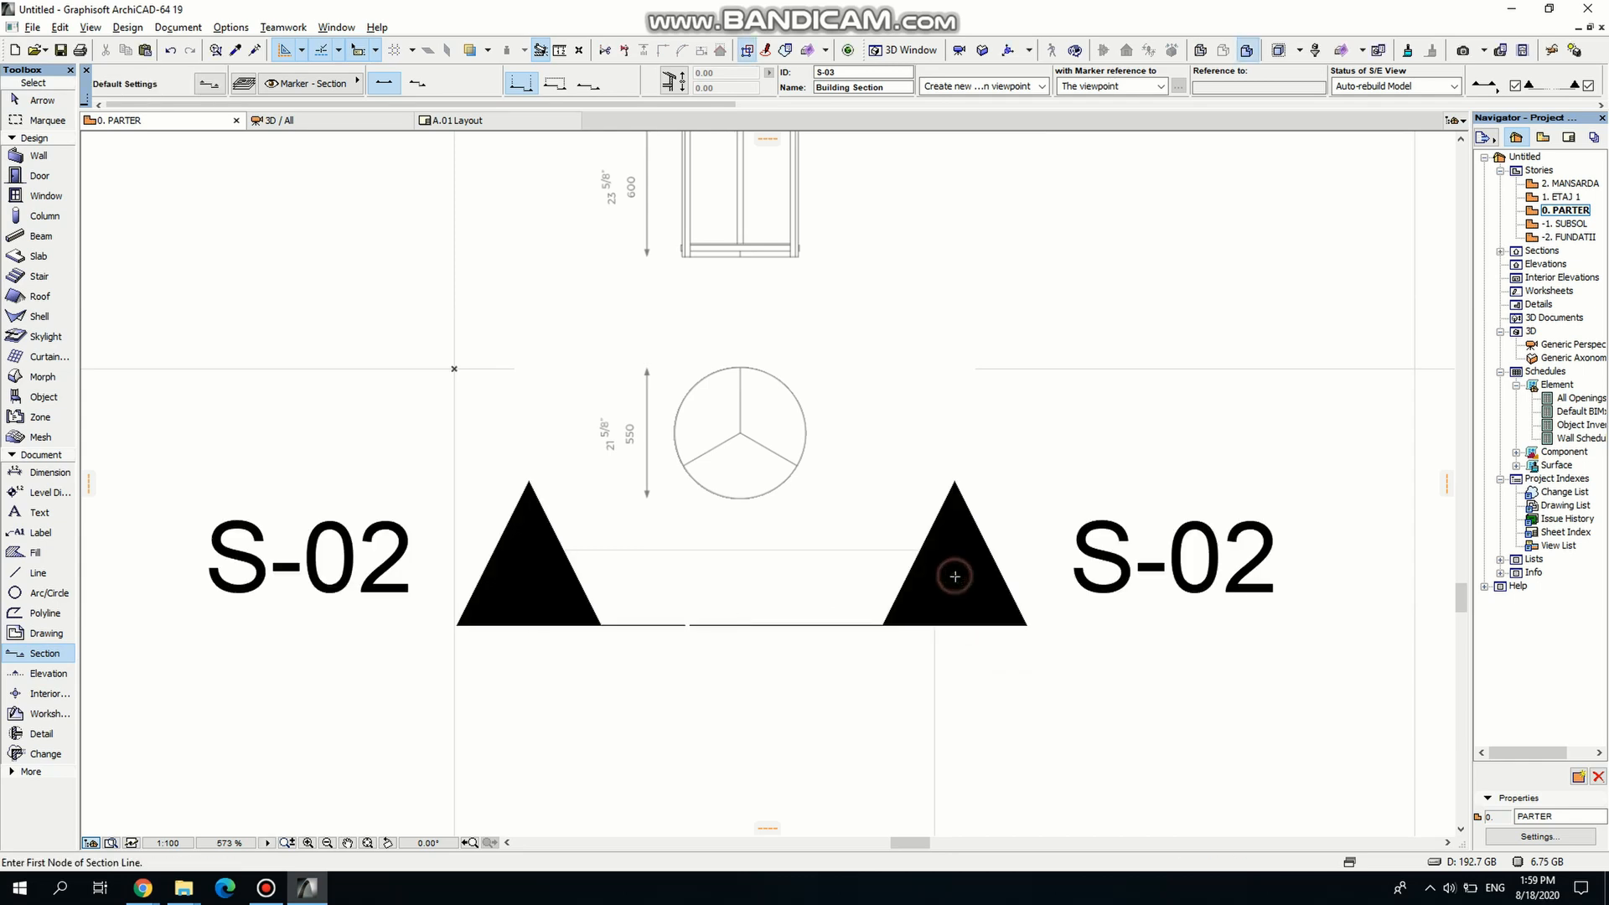
{"action": "key", "text": "Escape"}
Stretch both ends of the section line outward so it extends past the sides of the dimension drawing.
{"action": "left_click", "coordinate": [514, 625]}
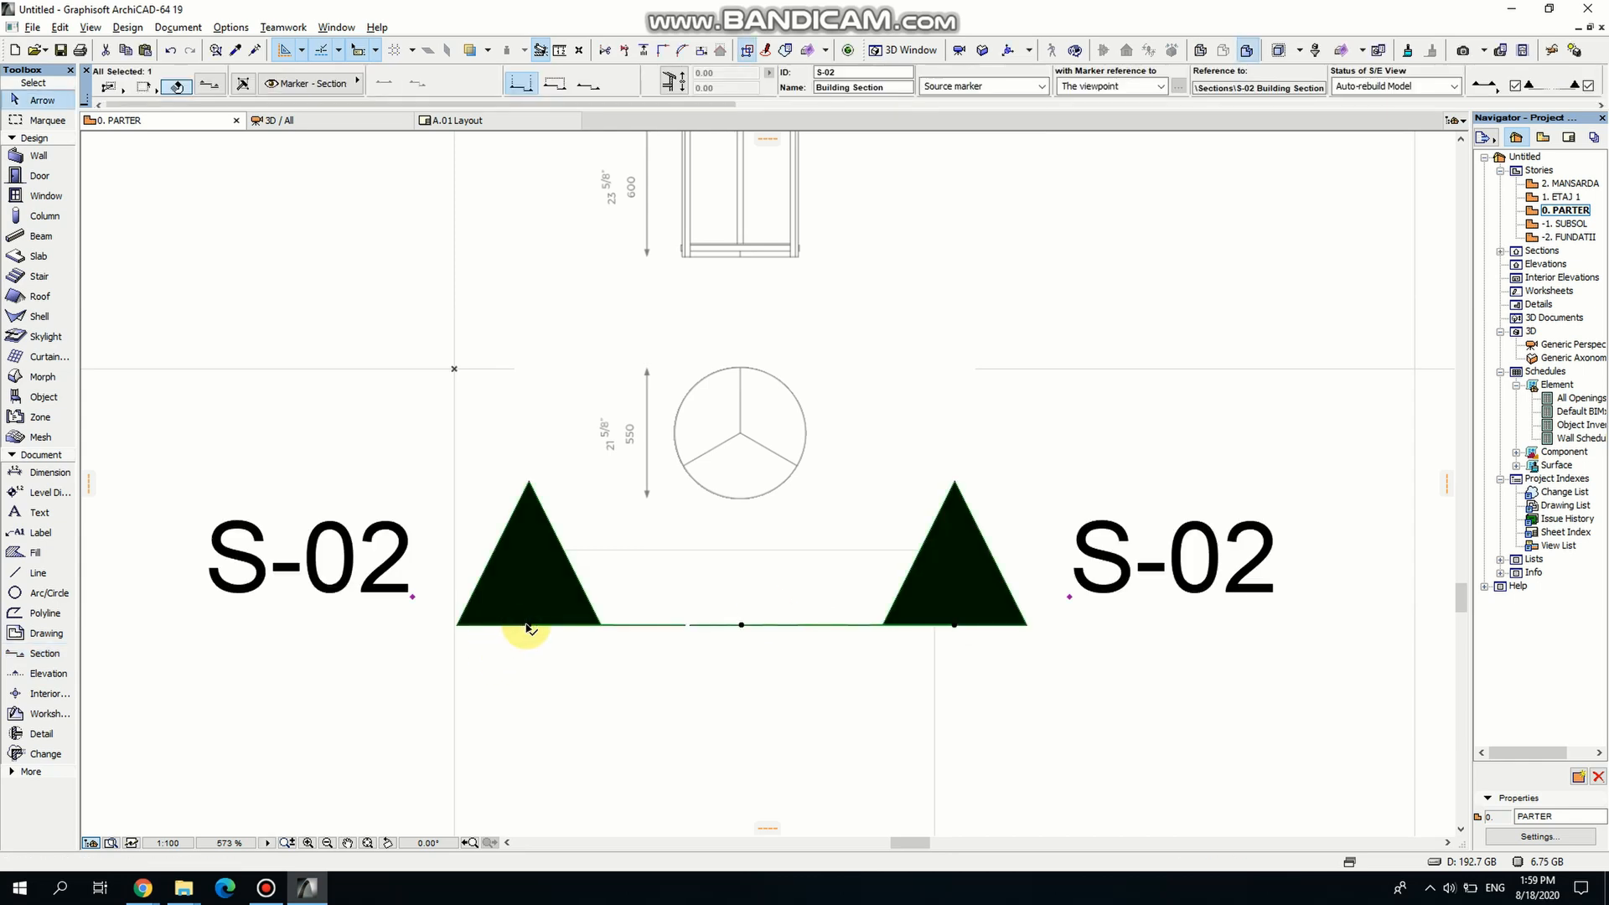
{"action": "left_click", "coordinate": [529, 625]}
{"action": "left_click", "coordinate": [418, 624]}
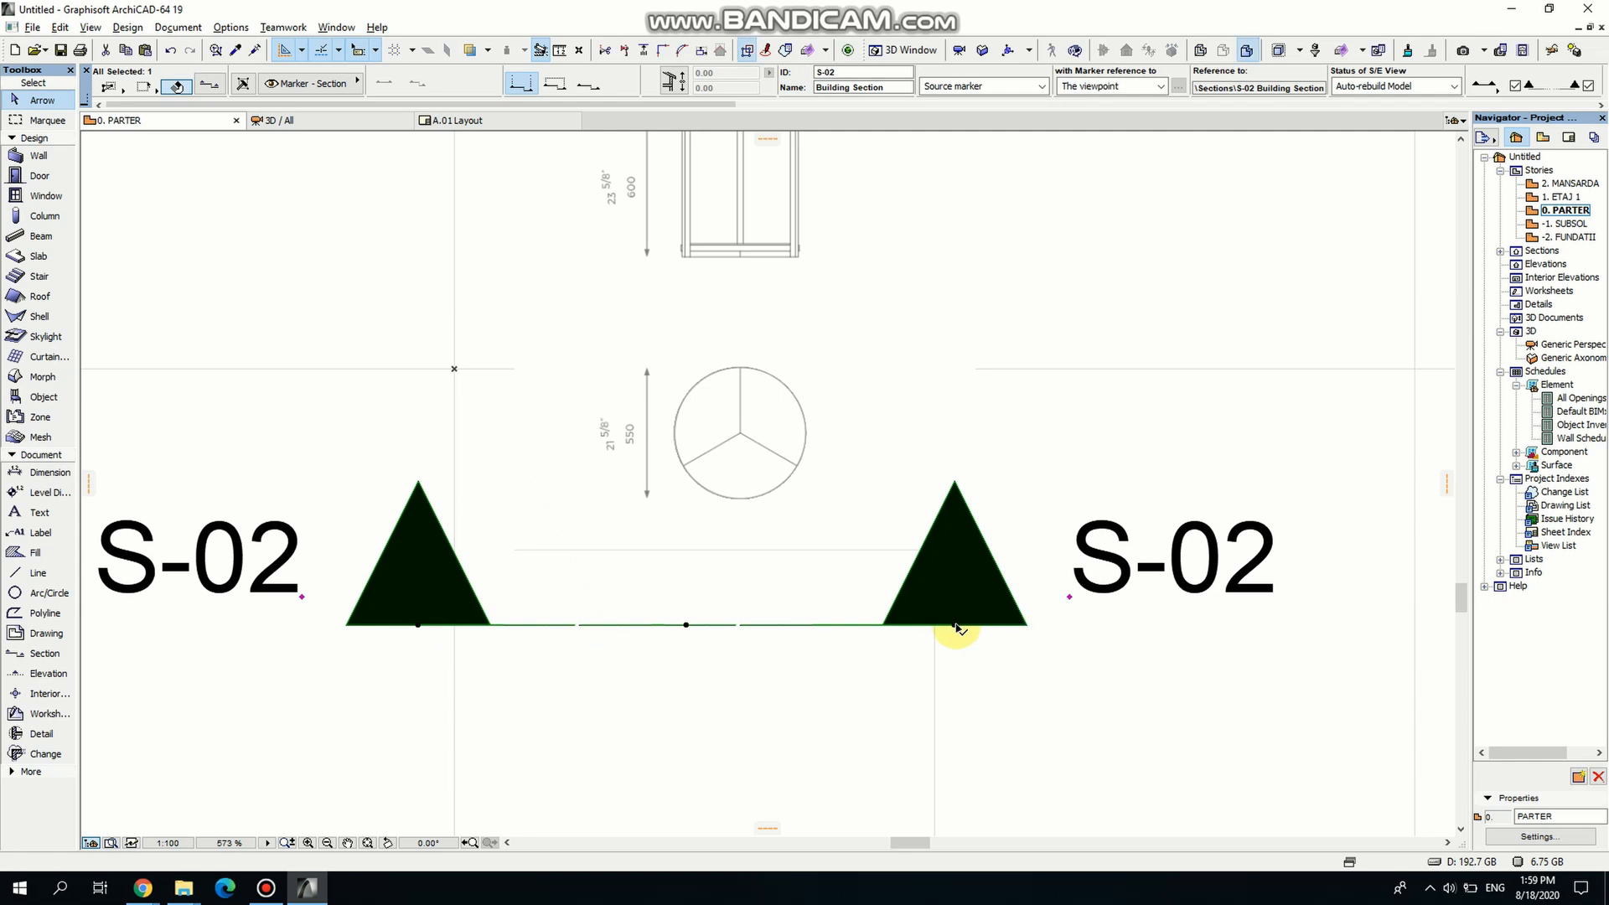
{"action": "left_click", "coordinate": [956, 626]}
{"action": "left_click", "coordinate": [1054, 624]}
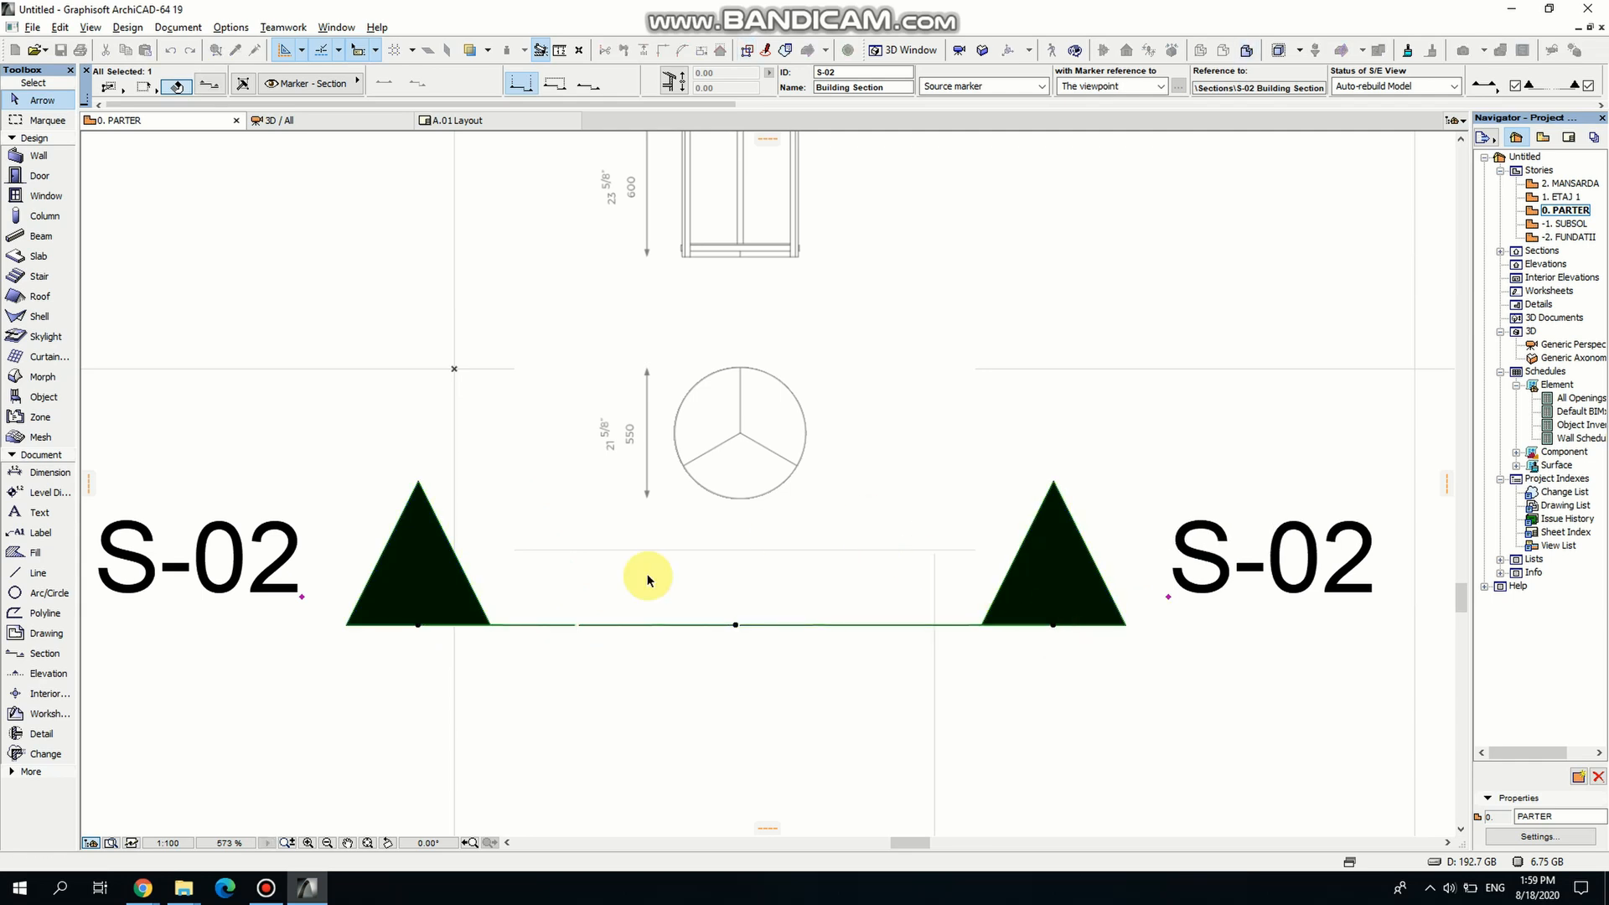
Open the S-02 building section and bring the tabletop slab into view, leaving room above it.
{"action": "right_click", "coordinate": [427, 612]}
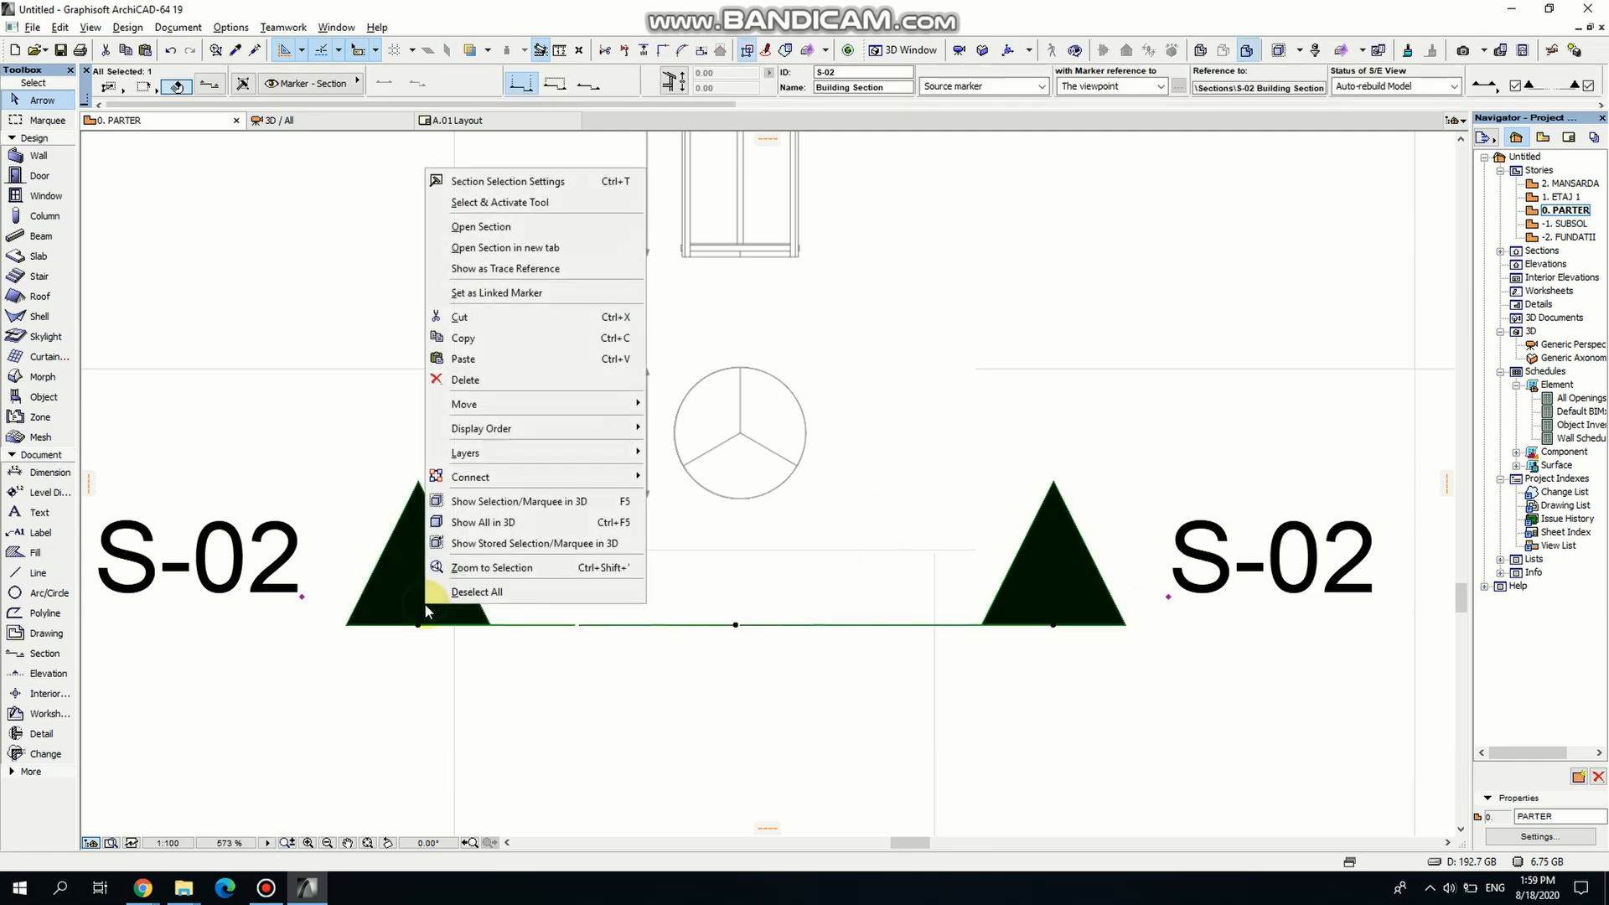
{"action": "left_click", "coordinate": [469, 227]}
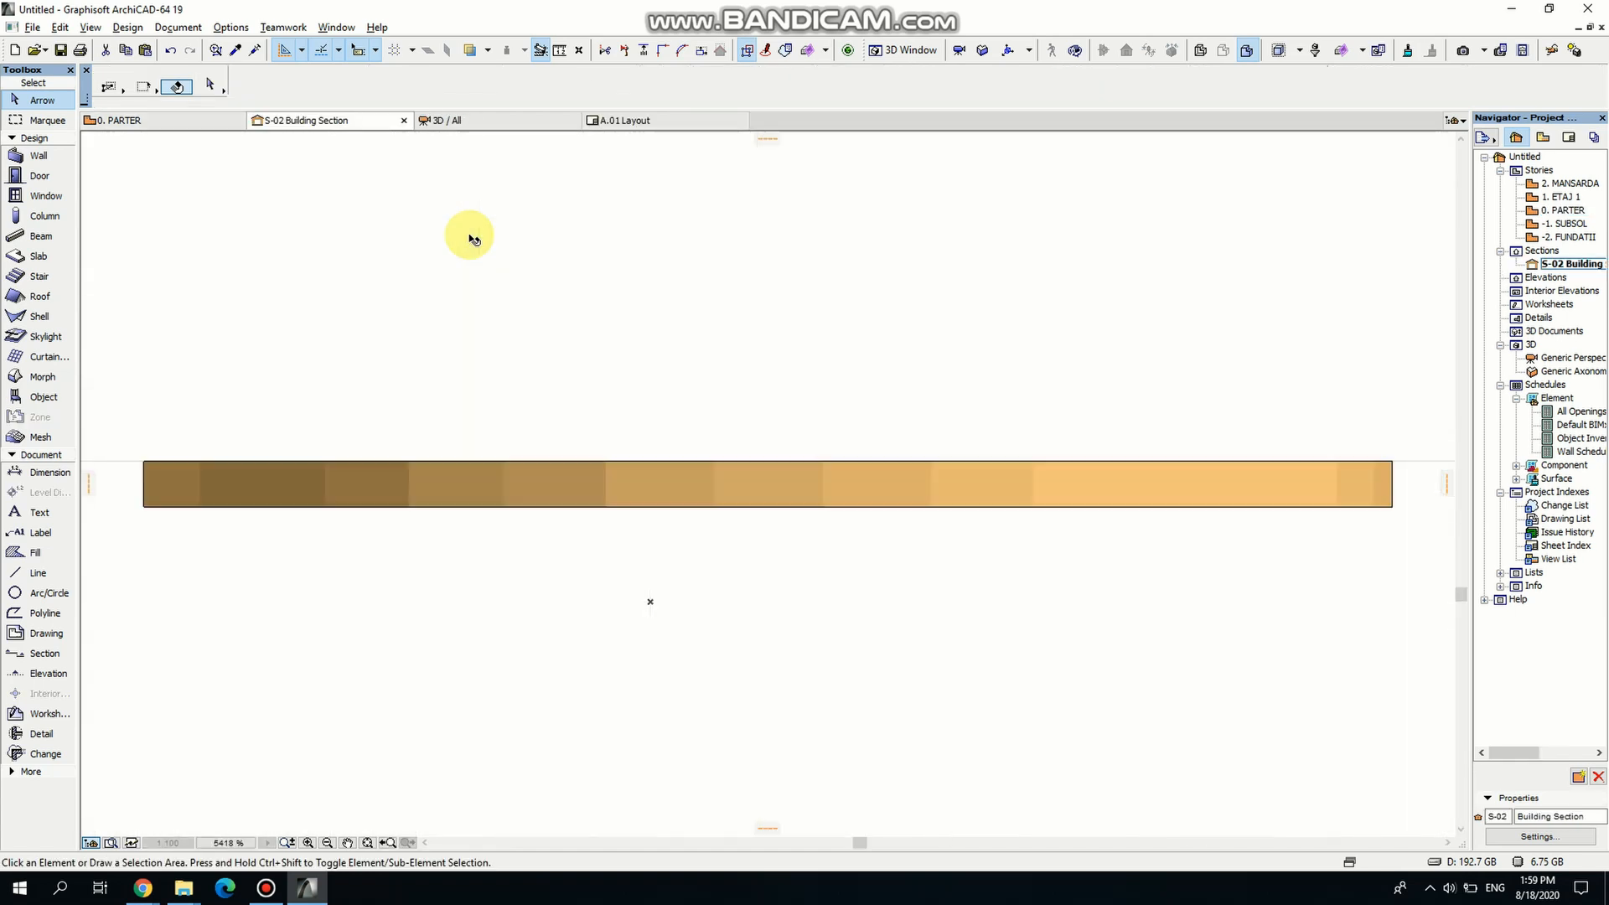
{"action": "scroll", "coordinate": [556, 469], "scroll_direction": "down", "scroll_amount": 7}
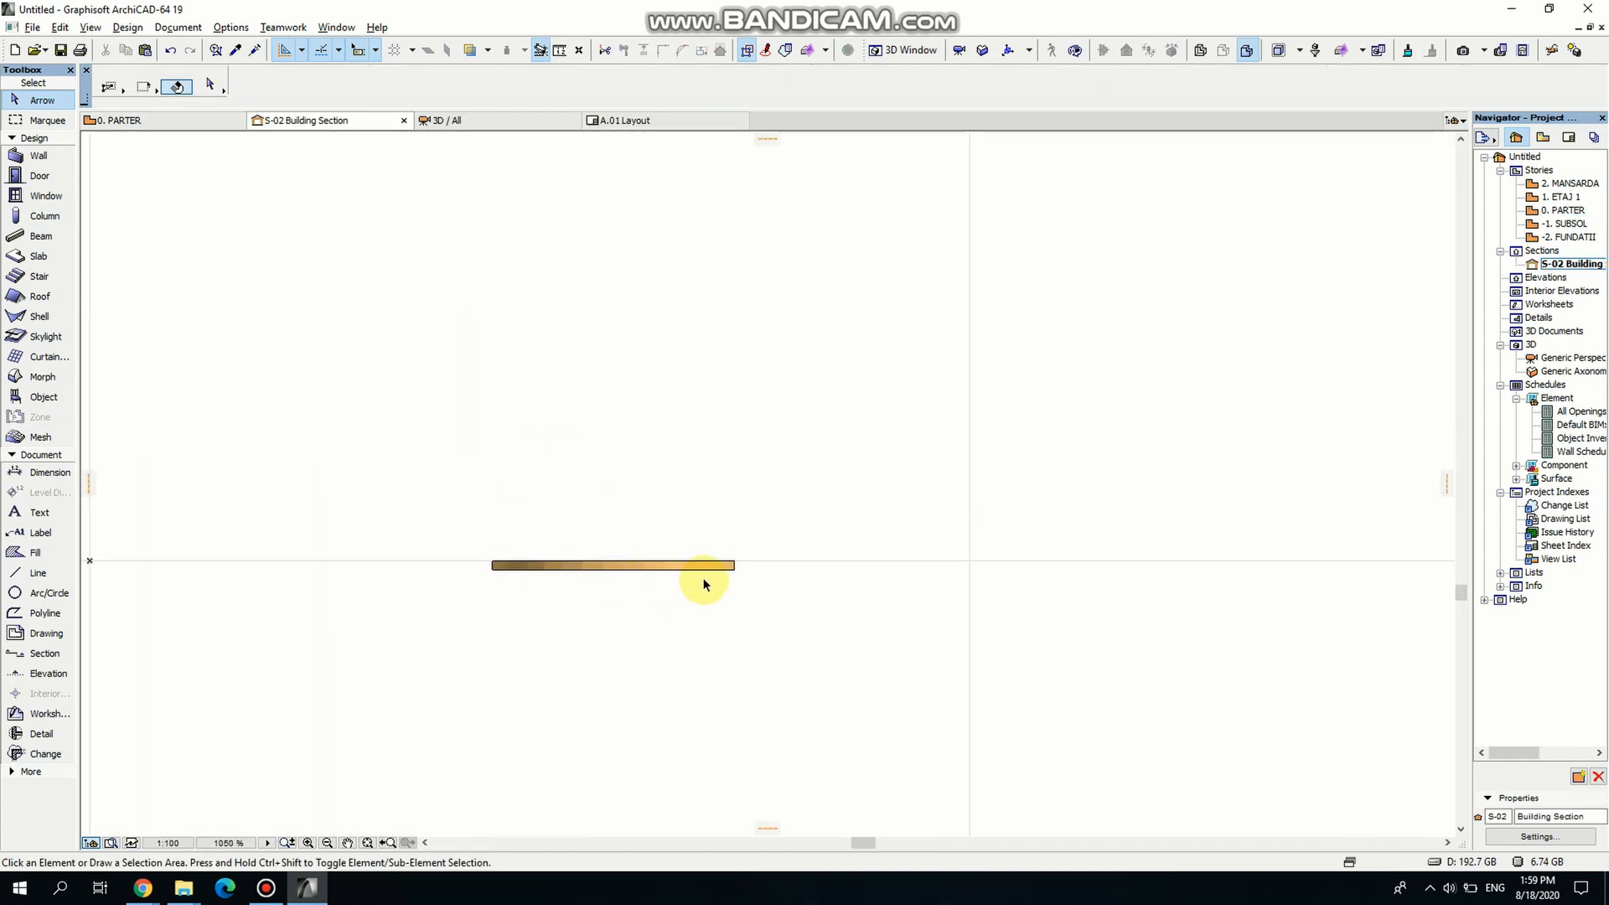
{"action": "left_click", "coordinate": [734, 573]}
{"action": "scroll", "coordinate": [467, 575], "scroll_direction": "up", "scroll_amount": 4}
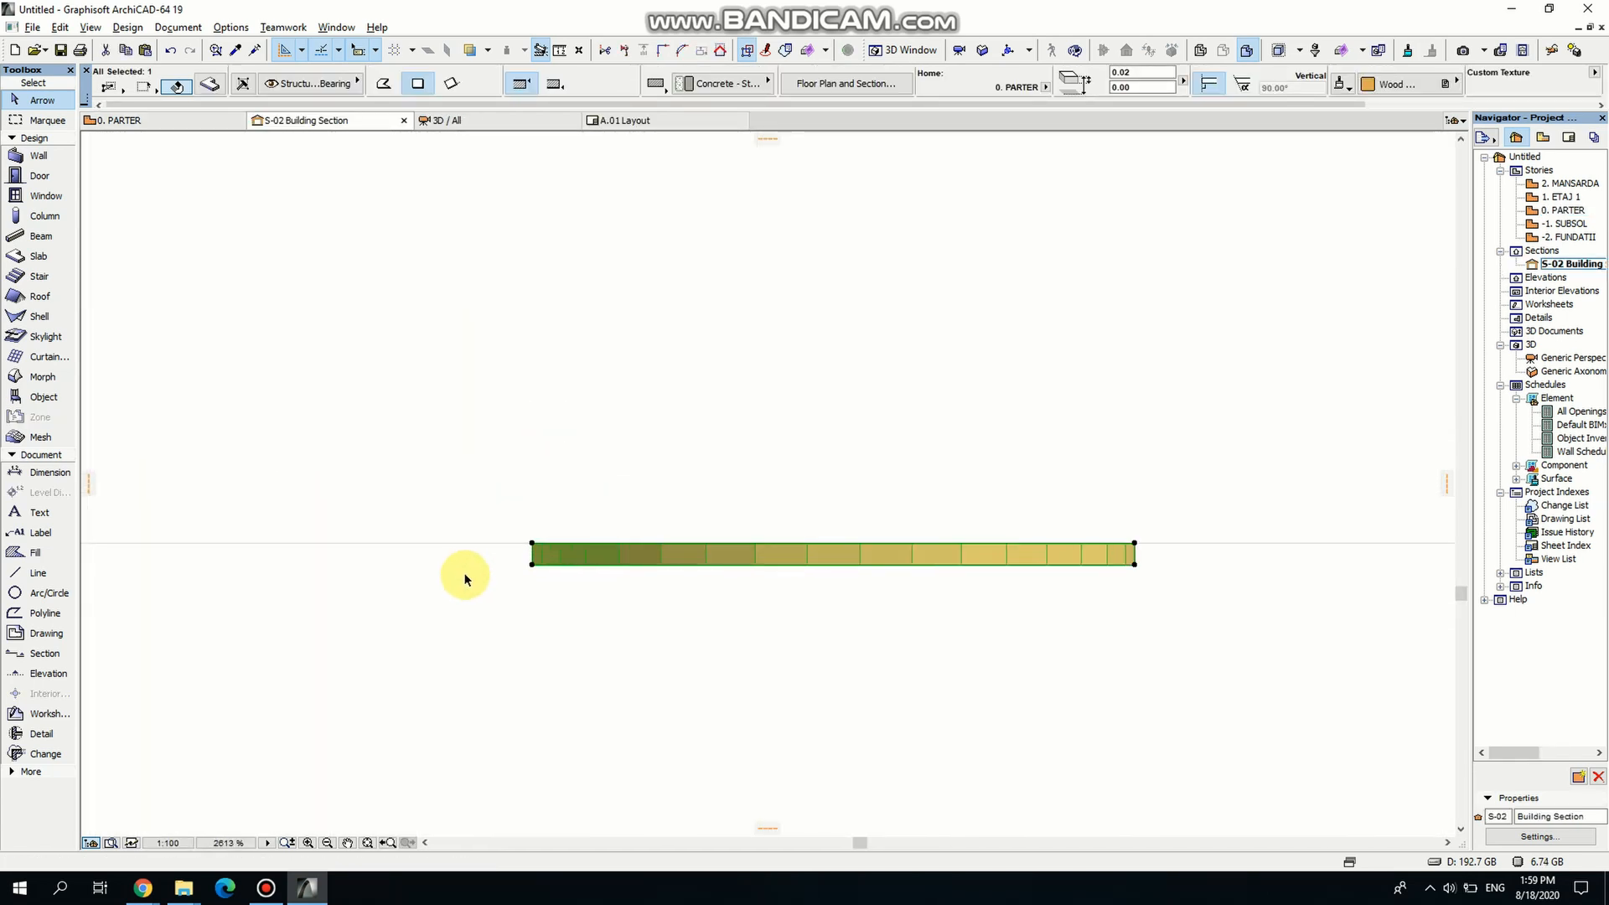
{"action": "scroll", "coordinate": [488, 623], "scroll_direction": "down", "scroll_amount": 3}
{"action": "middle_click_drag", "start_coordinate": [696, 643], "coordinate": [680, 705]}
{"action": "left_click", "coordinate": [679, 554]}
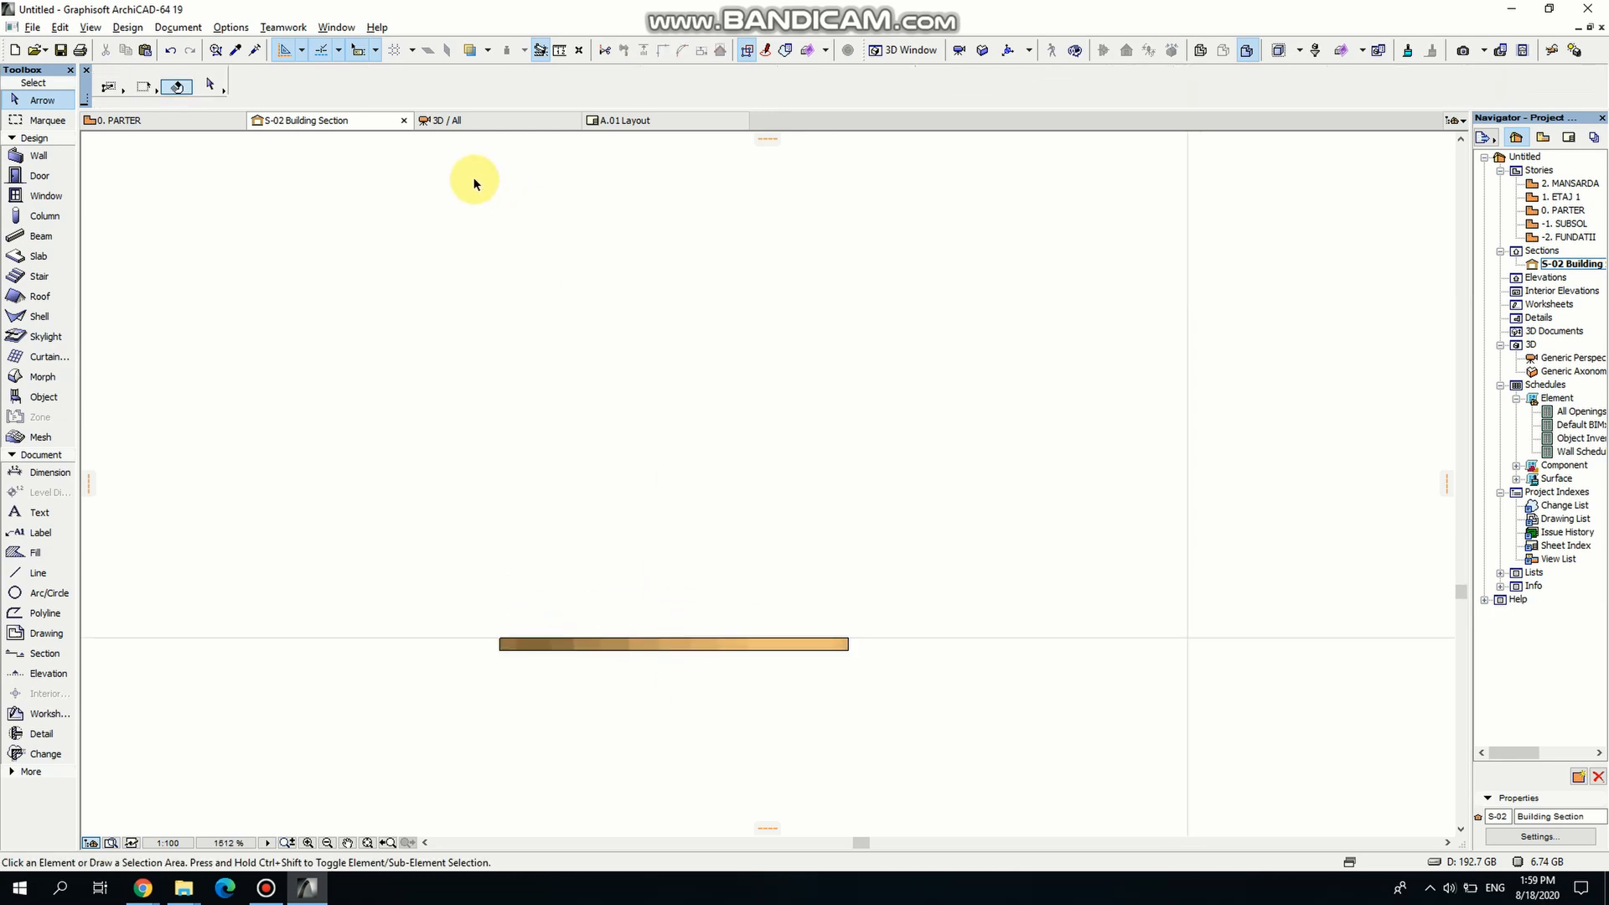
Paste the dimension drawing at the centre of the section view and move its front view roughly over the slab.
{"action": "left_click", "coordinate": [145, 50]}
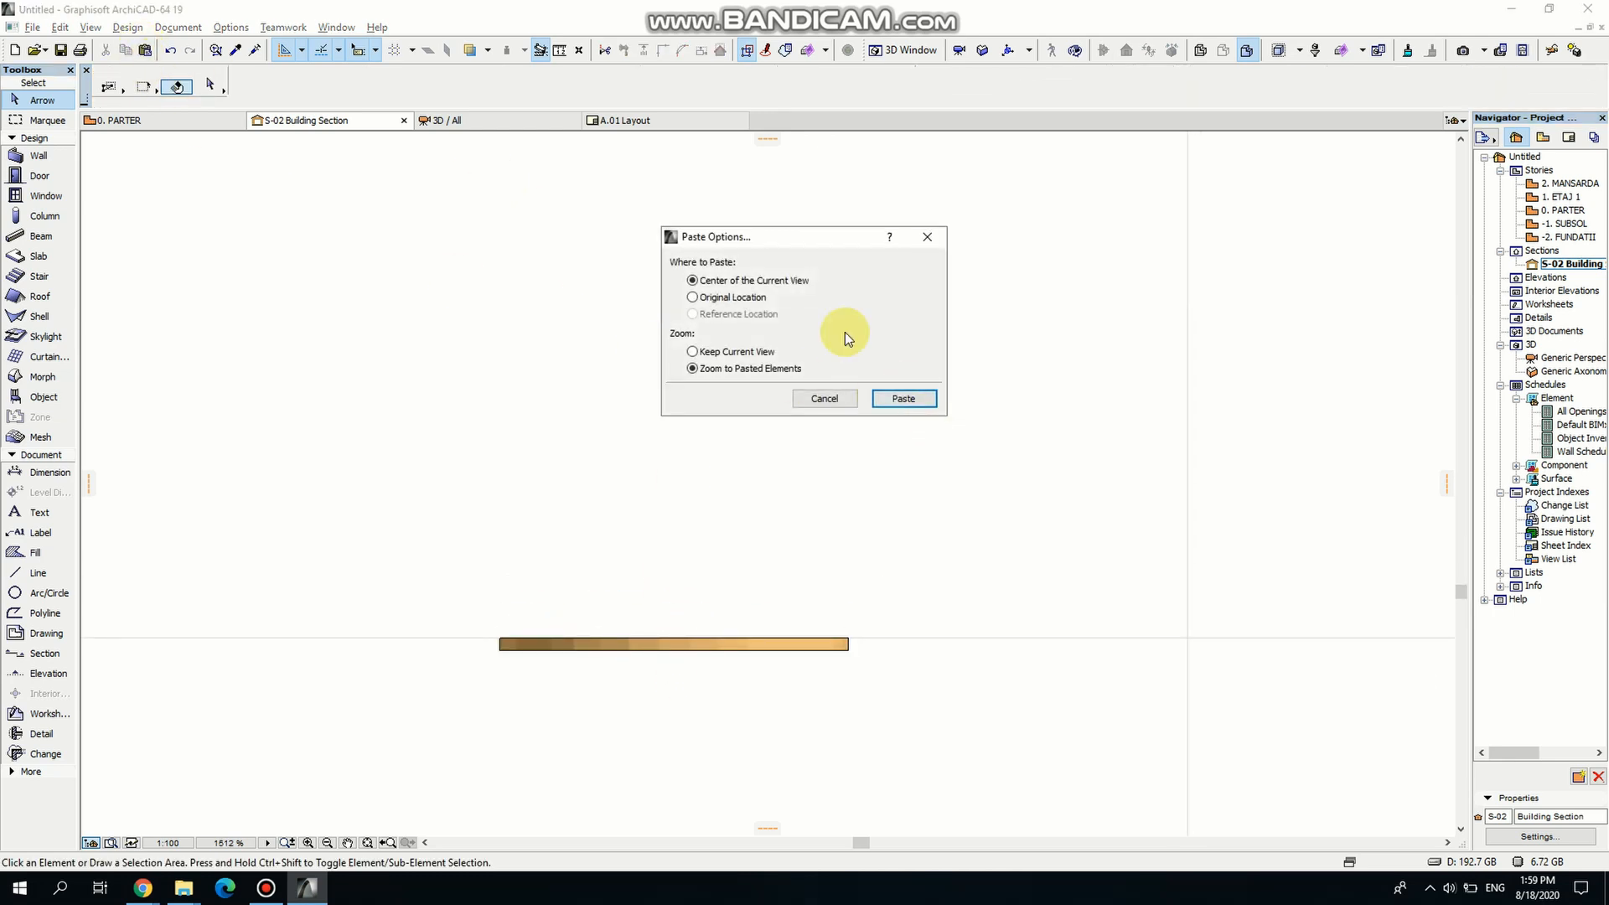
{"action": "left_click", "coordinate": [905, 396]}
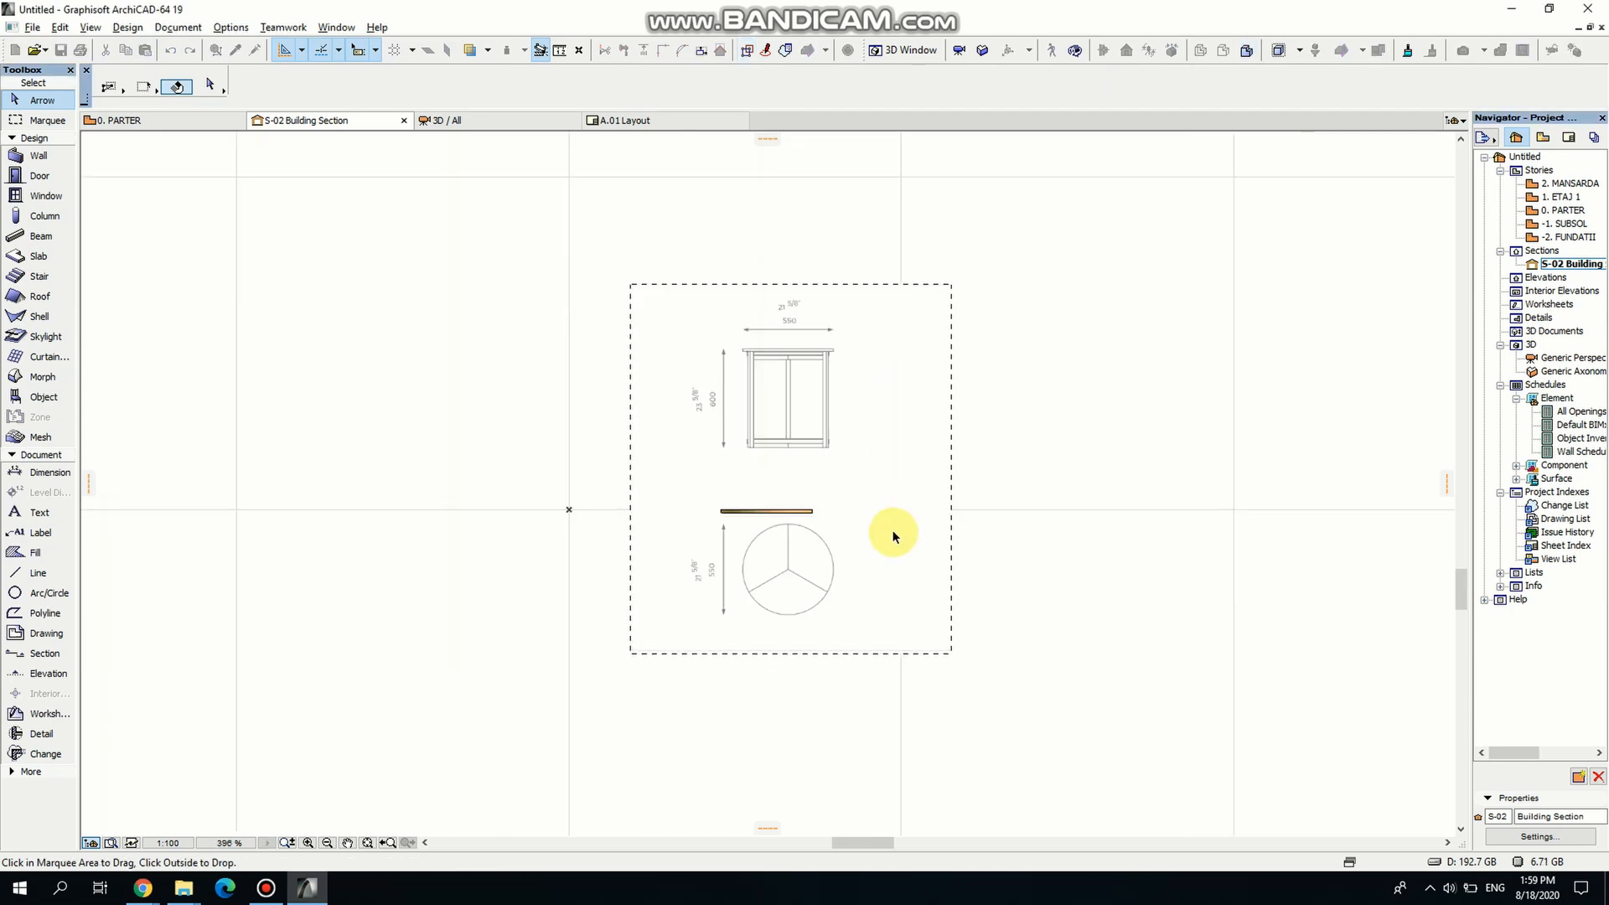
{"action": "scroll", "coordinate": [772, 470], "scroll_direction": "up", "scroll_amount": 4}
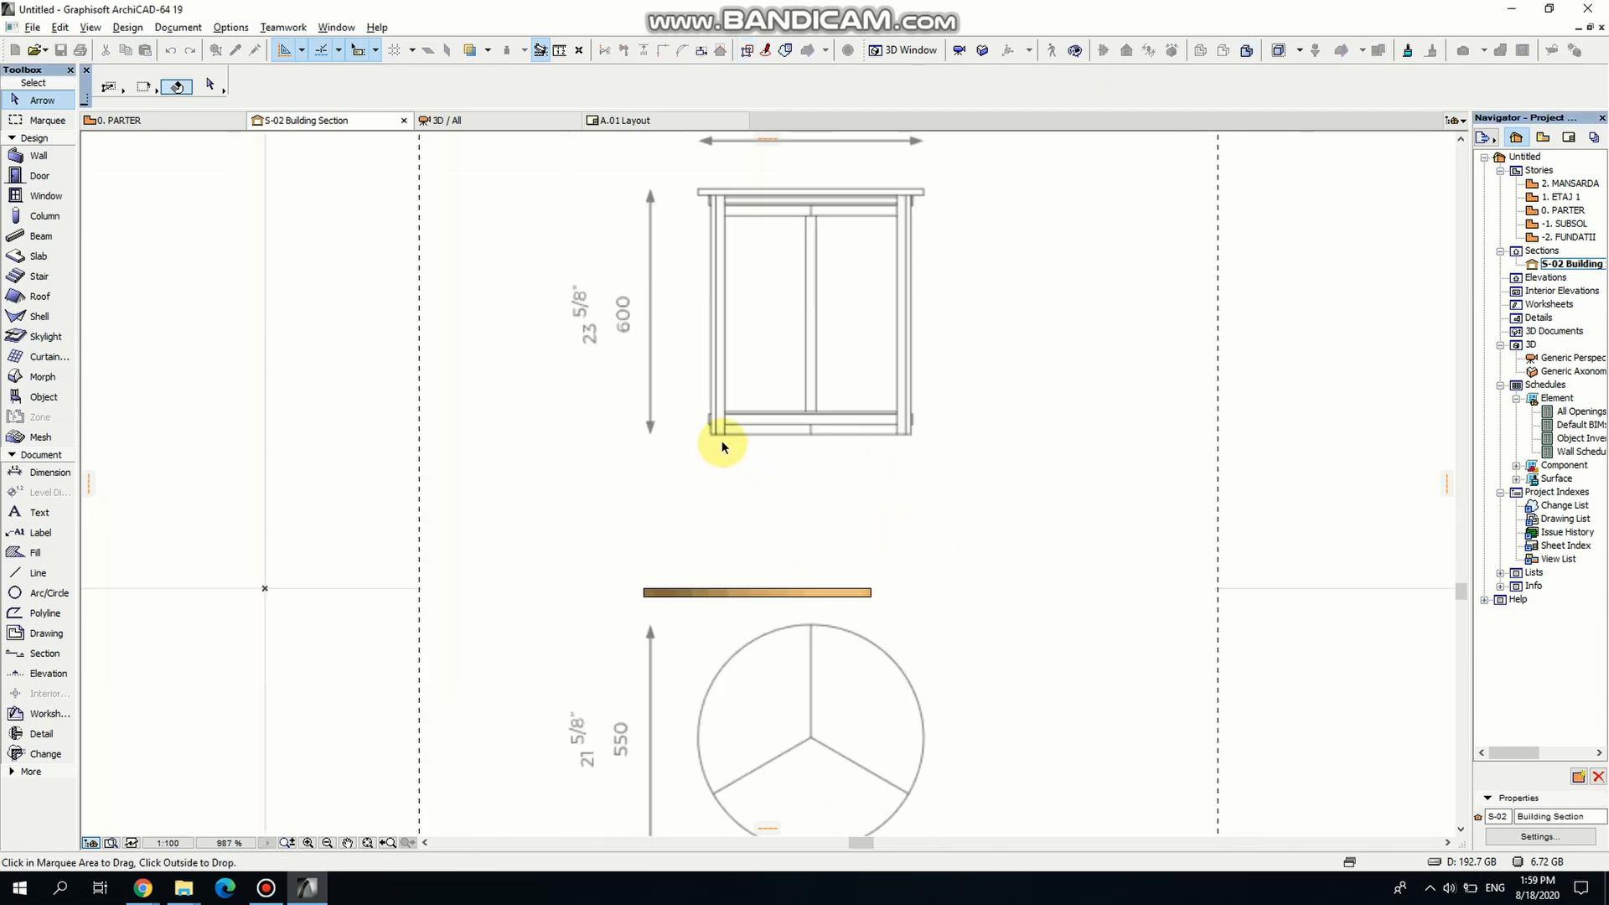
{"action": "scroll", "coordinate": [723, 447], "scroll_direction": "up", "scroll_amount": 3}
{"action": "left_click_drag", "start_coordinate": [700, 417], "coordinate": [589, 703]}
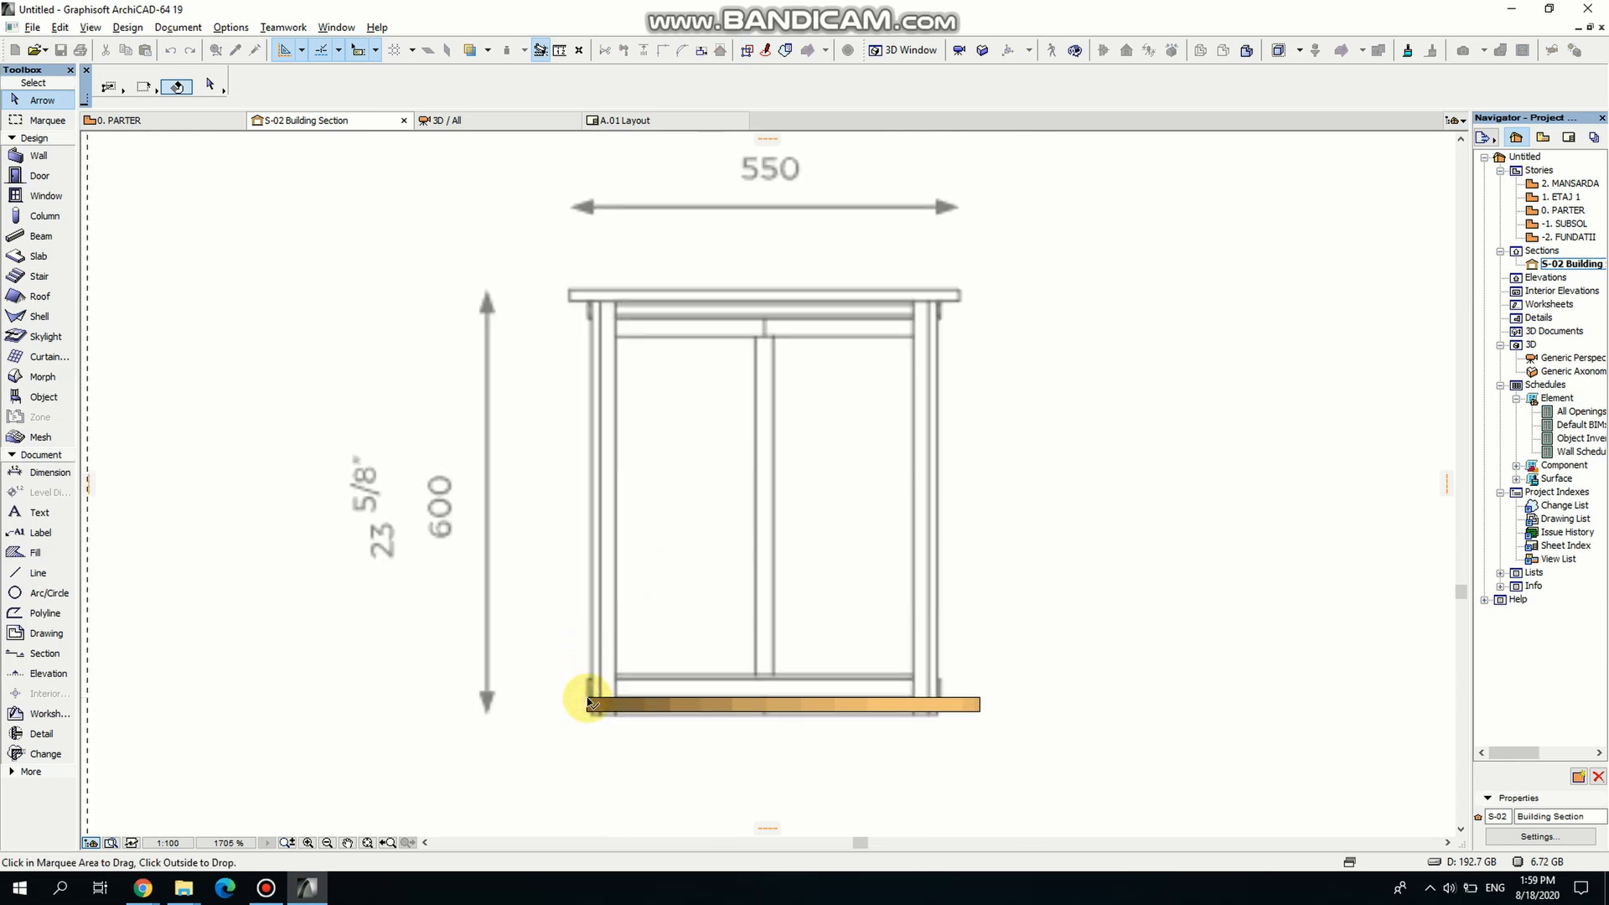
{"action": "scroll", "coordinate": [889, 764], "scroll_direction": "up", "scroll_amount": 2}
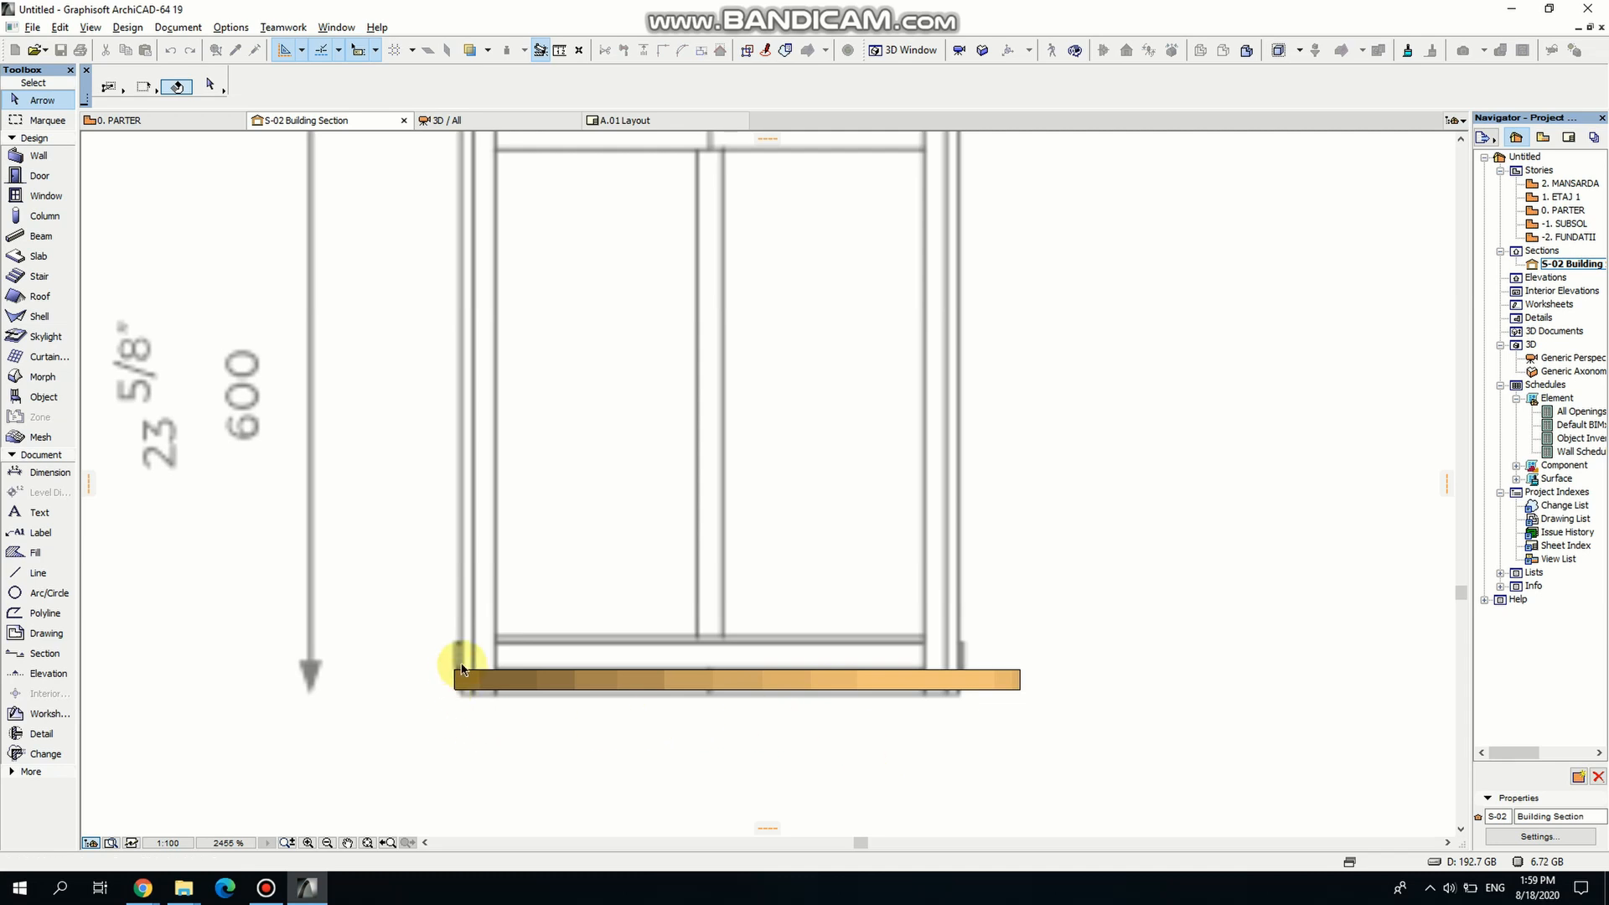
{"action": "left_click_drag", "start_coordinate": [461, 671], "coordinate": [487, 675]}
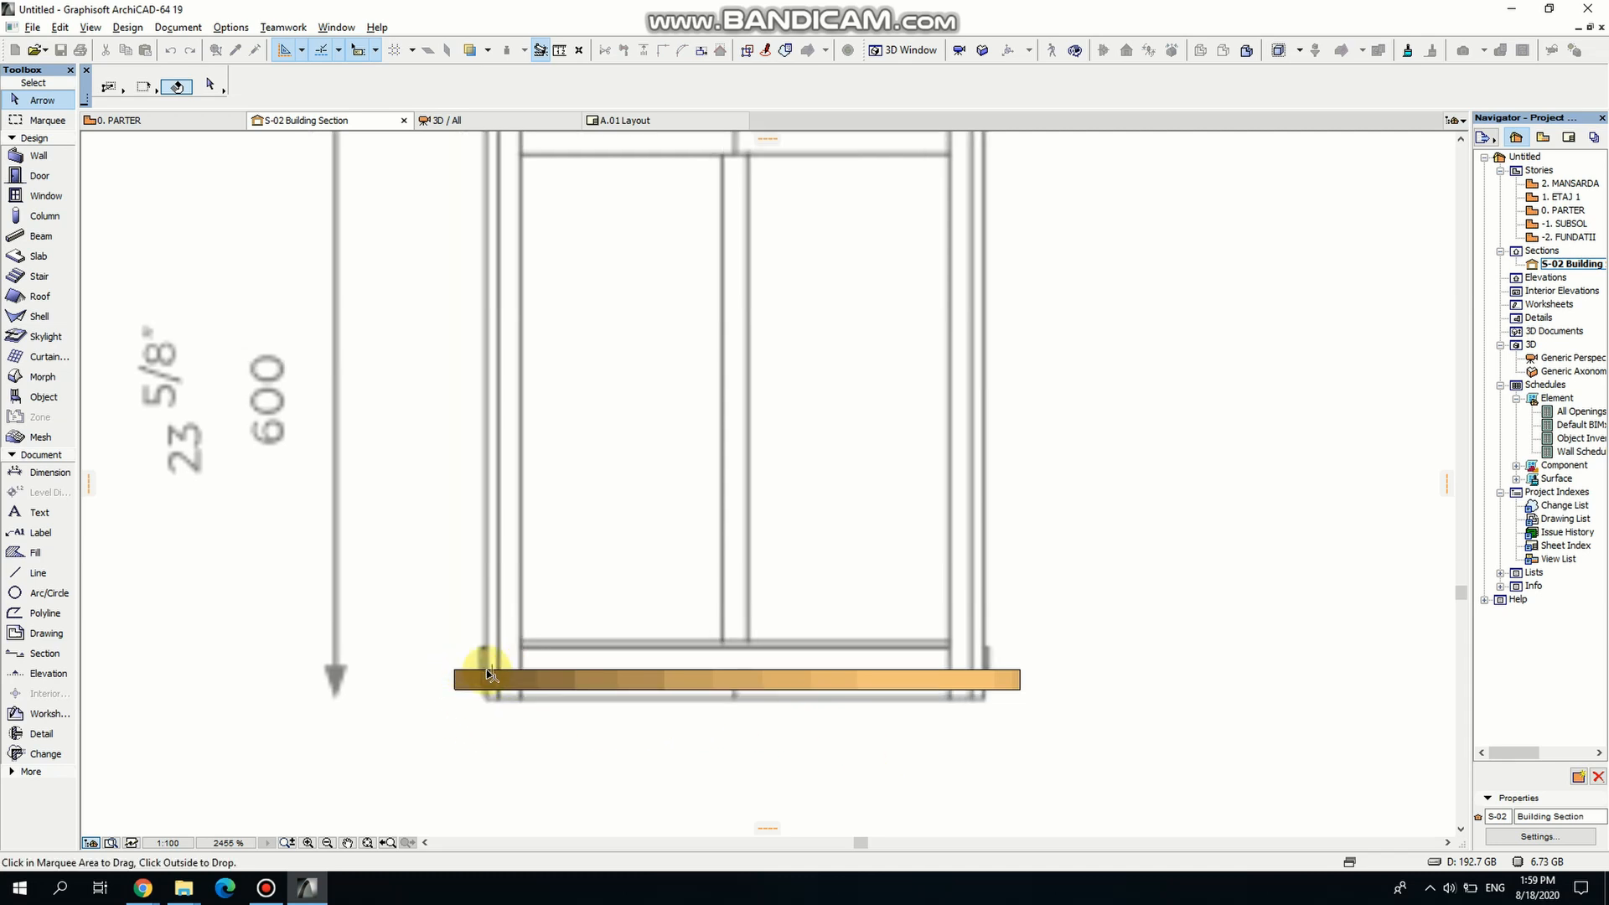
{"action": "middle_click_drag", "start_coordinate": [456, 672], "coordinate": [466, 494]}
Move the pasted drawing about 0.02 straight down to line its front view up with the slab.
{"action": "left_click", "coordinate": [513, 460]}
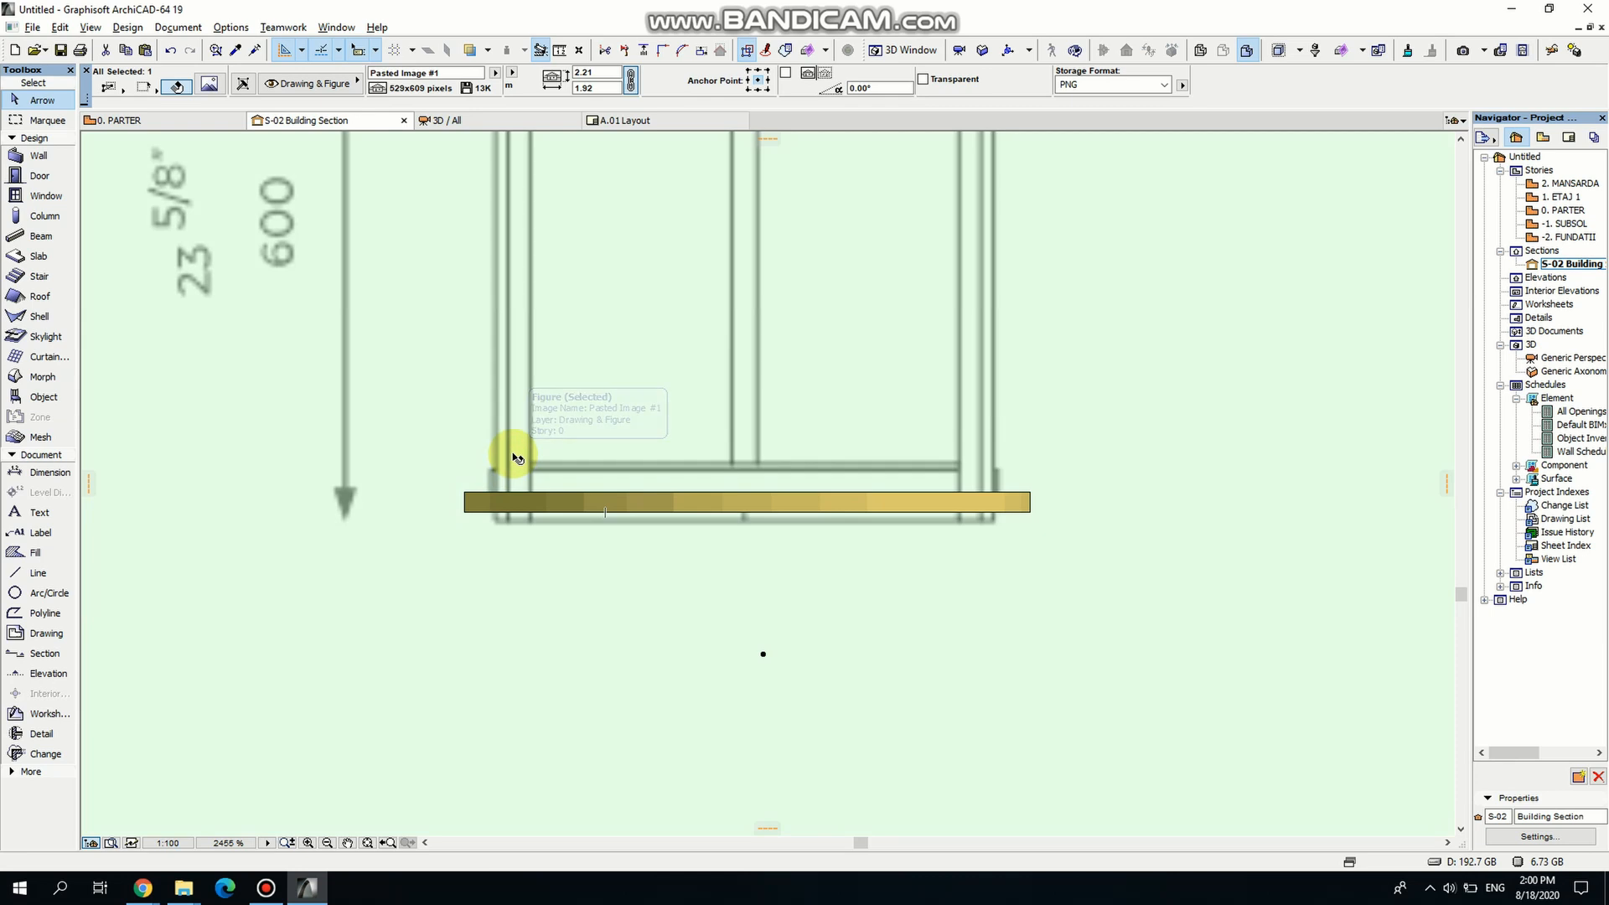
{"action": "key", "text": "ctrl+d"}
{"action": "left_click", "coordinate": [490, 475]}
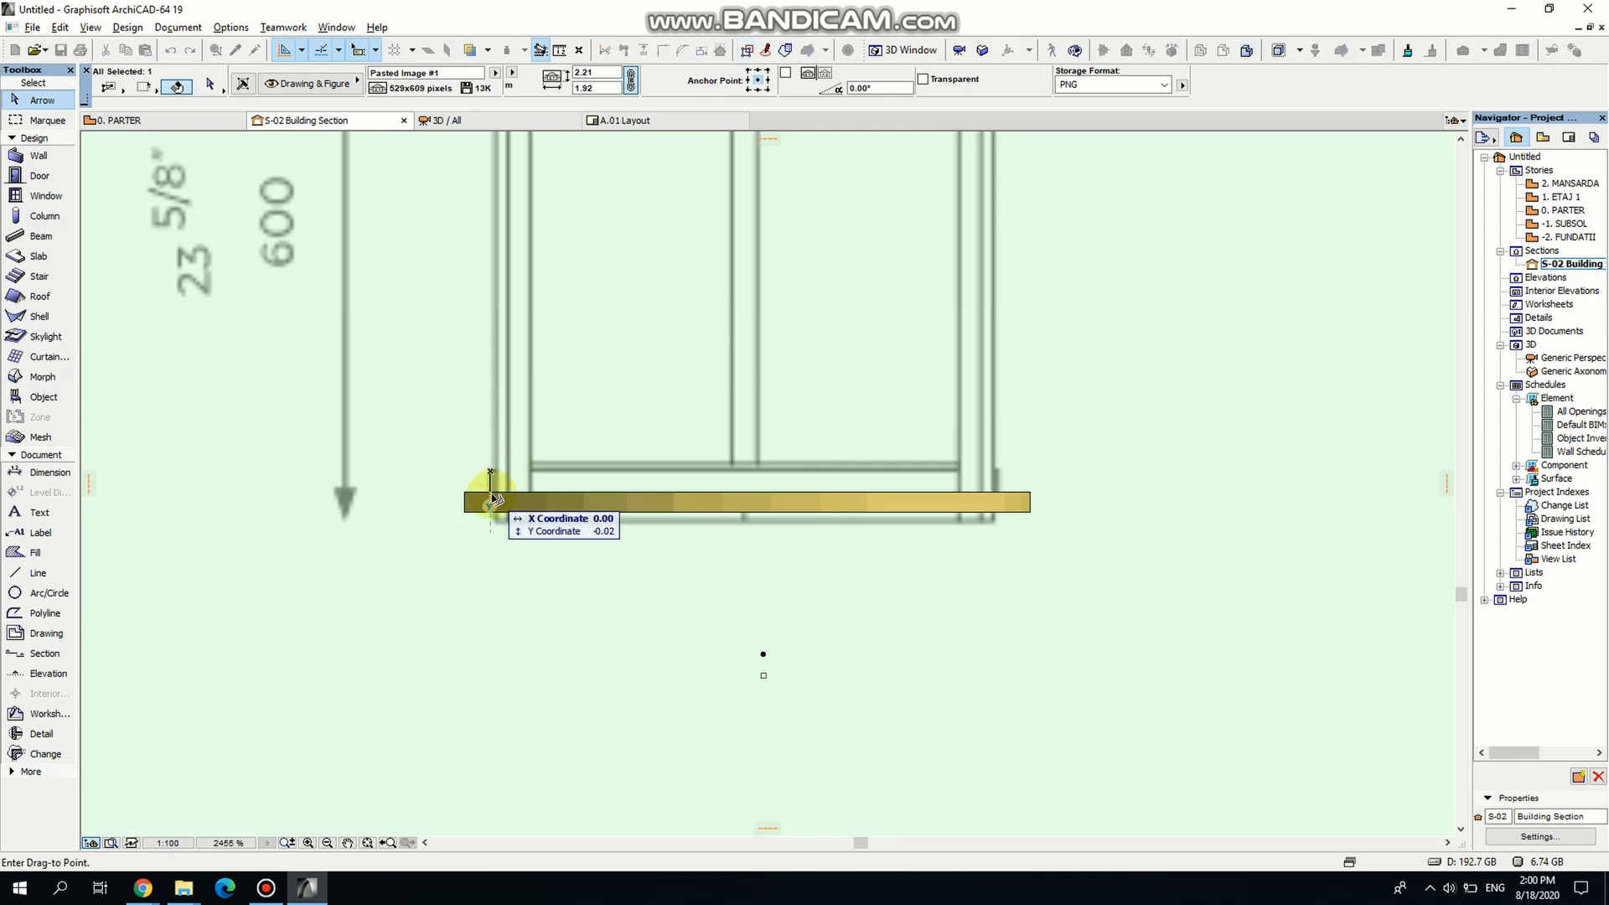
{"action": "left_click", "coordinate": [492, 497]}
{"action": "scroll", "coordinate": [838, 503], "scroll_direction": "down", "scroll_amount": 4}
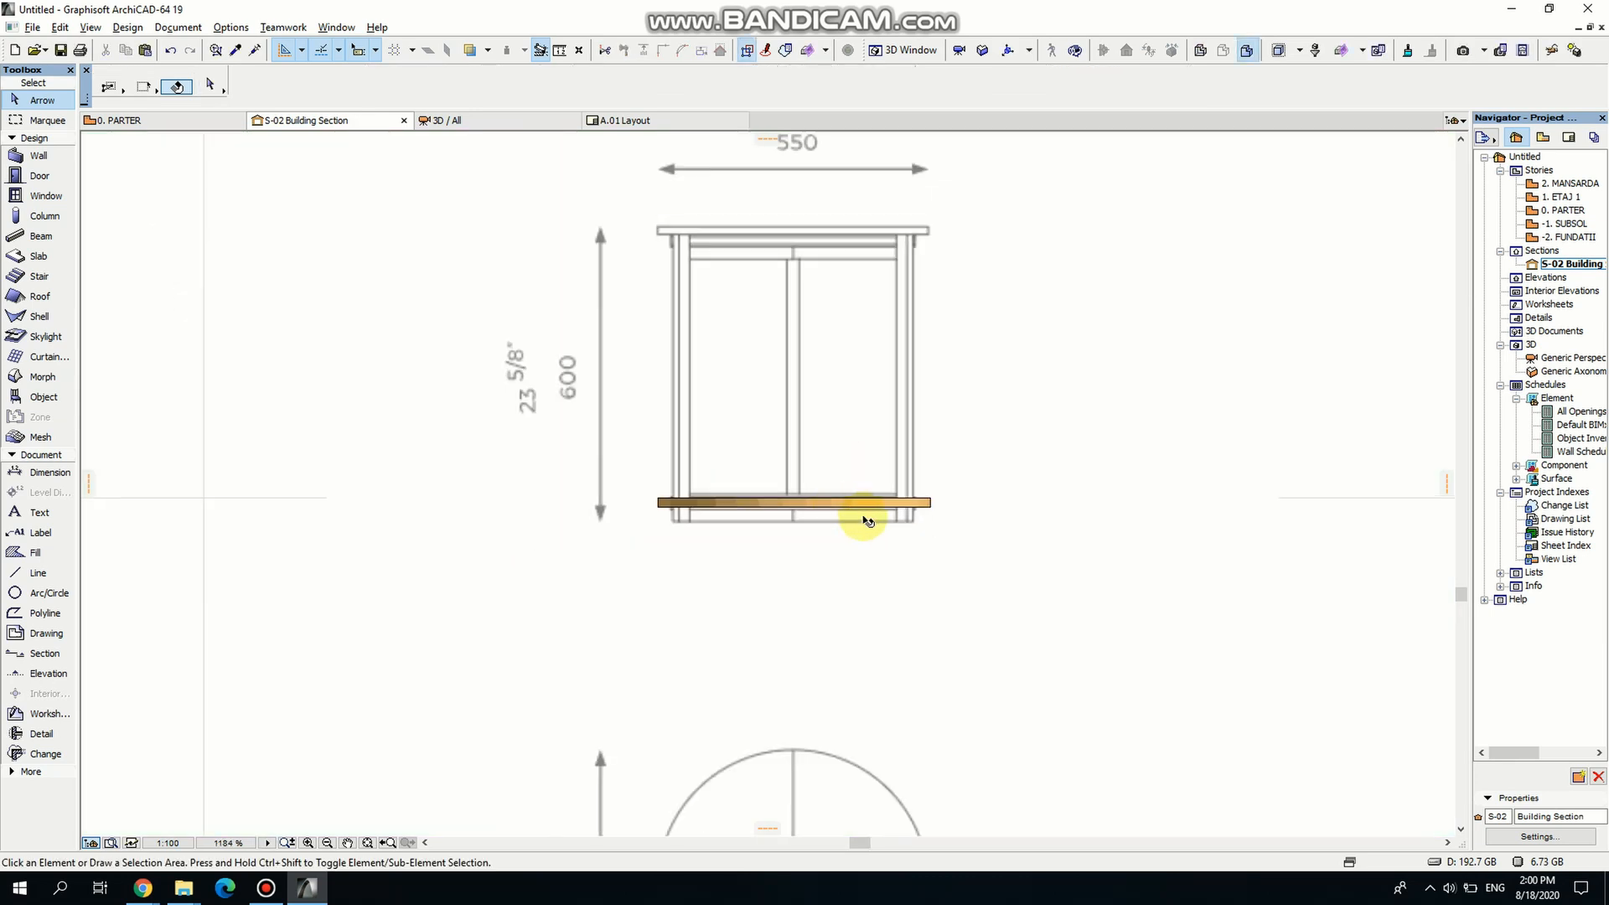
{"action": "scroll", "coordinate": [791, 509], "scroll_direction": "up", "scroll_amount": 8}
{"action": "scroll", "coordinate": [519, 490], "scroll_direction": "down", "scroll_amount": 10}
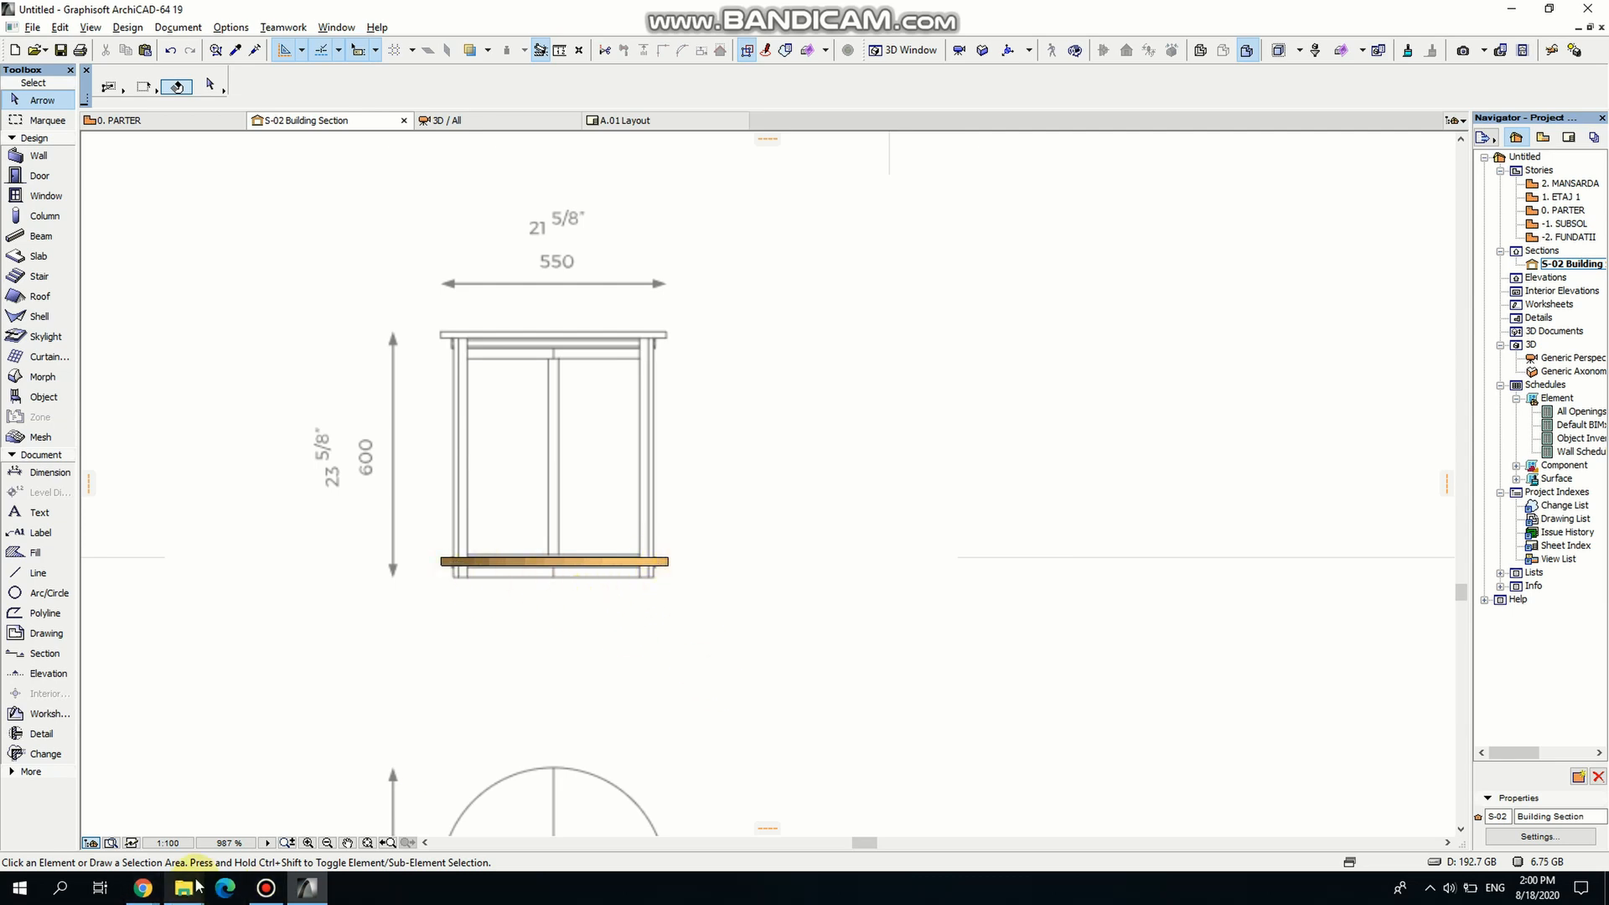
Switch to Chrome and examine the Louise side table's product photos for how the top, legs and base are built.
{"action": "key", "text": "alt+Tab"}
{"action": "key", "text": "alt+Tab"}
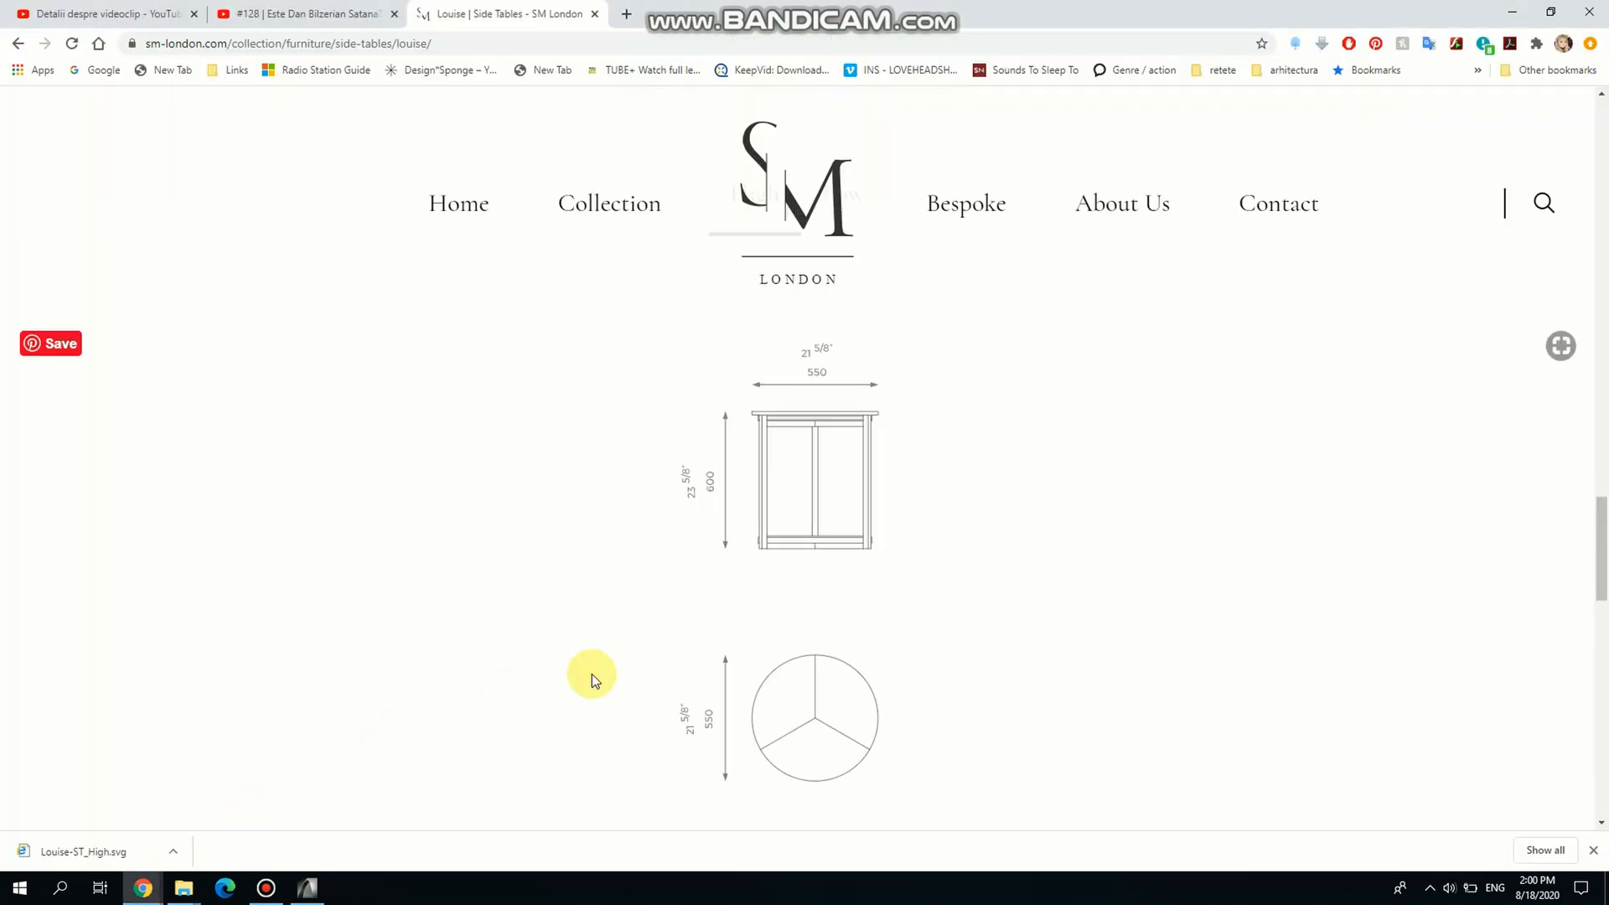
{"action": "scroll", "coordinate": [973, 622], "scroll_direction": "up", "scroll_amount": 10}
{"action": "scroll", "coordinate": [969, 624], "scroll_direction": "up", "scroll_amount": 5}
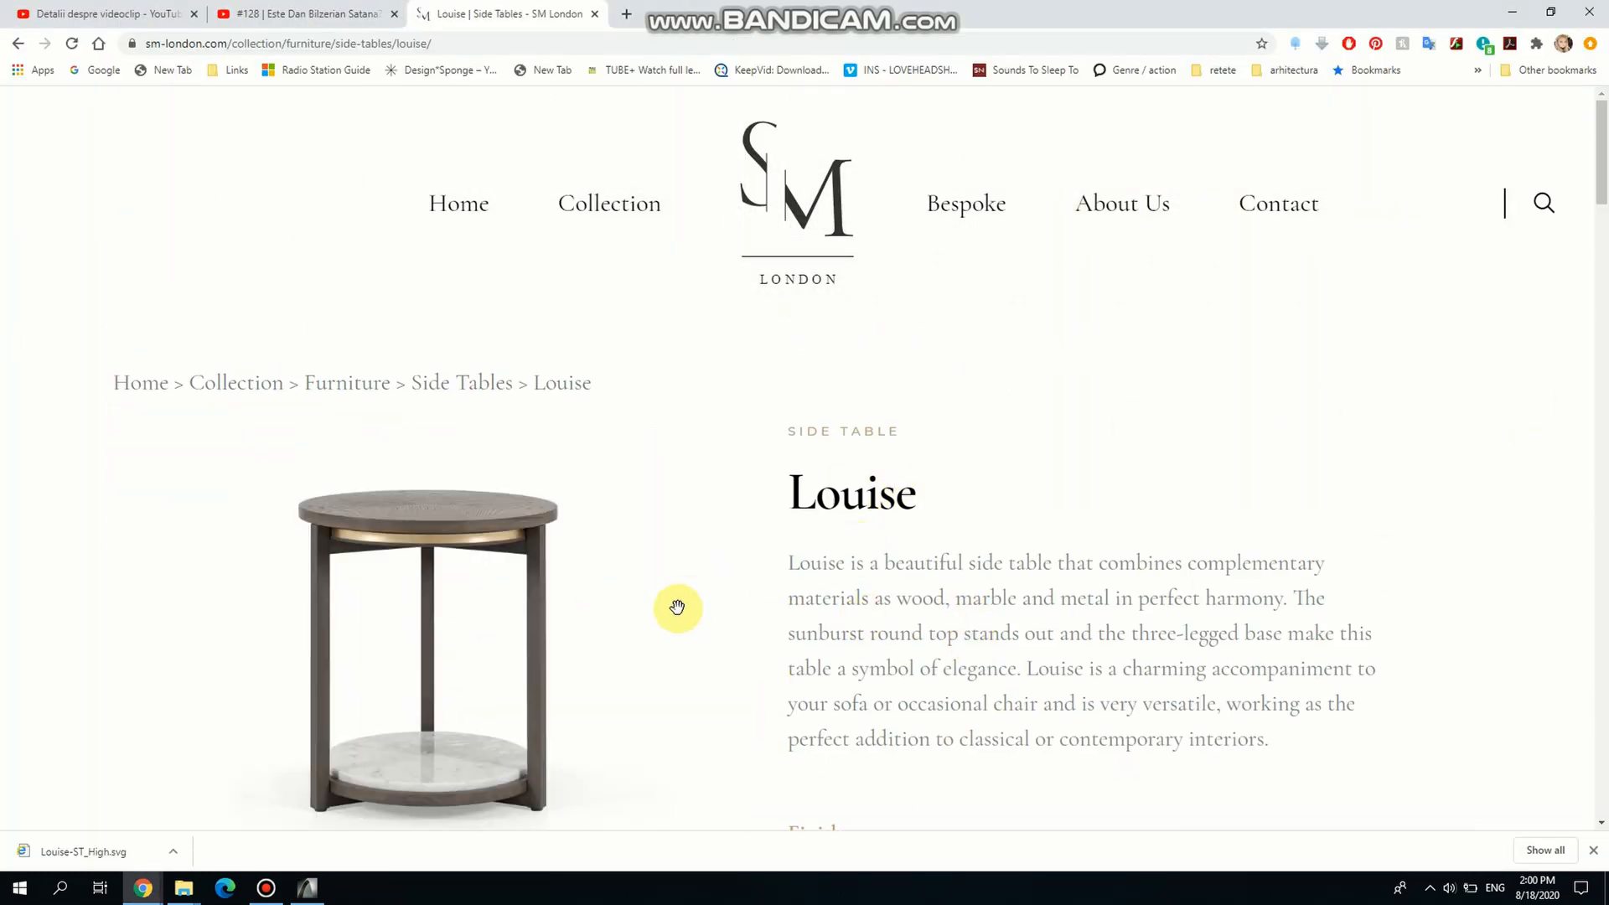
{"action": "scroll", "coordinate": [452, 758], "scroll_direction": "down", "scroll_amount": 5}
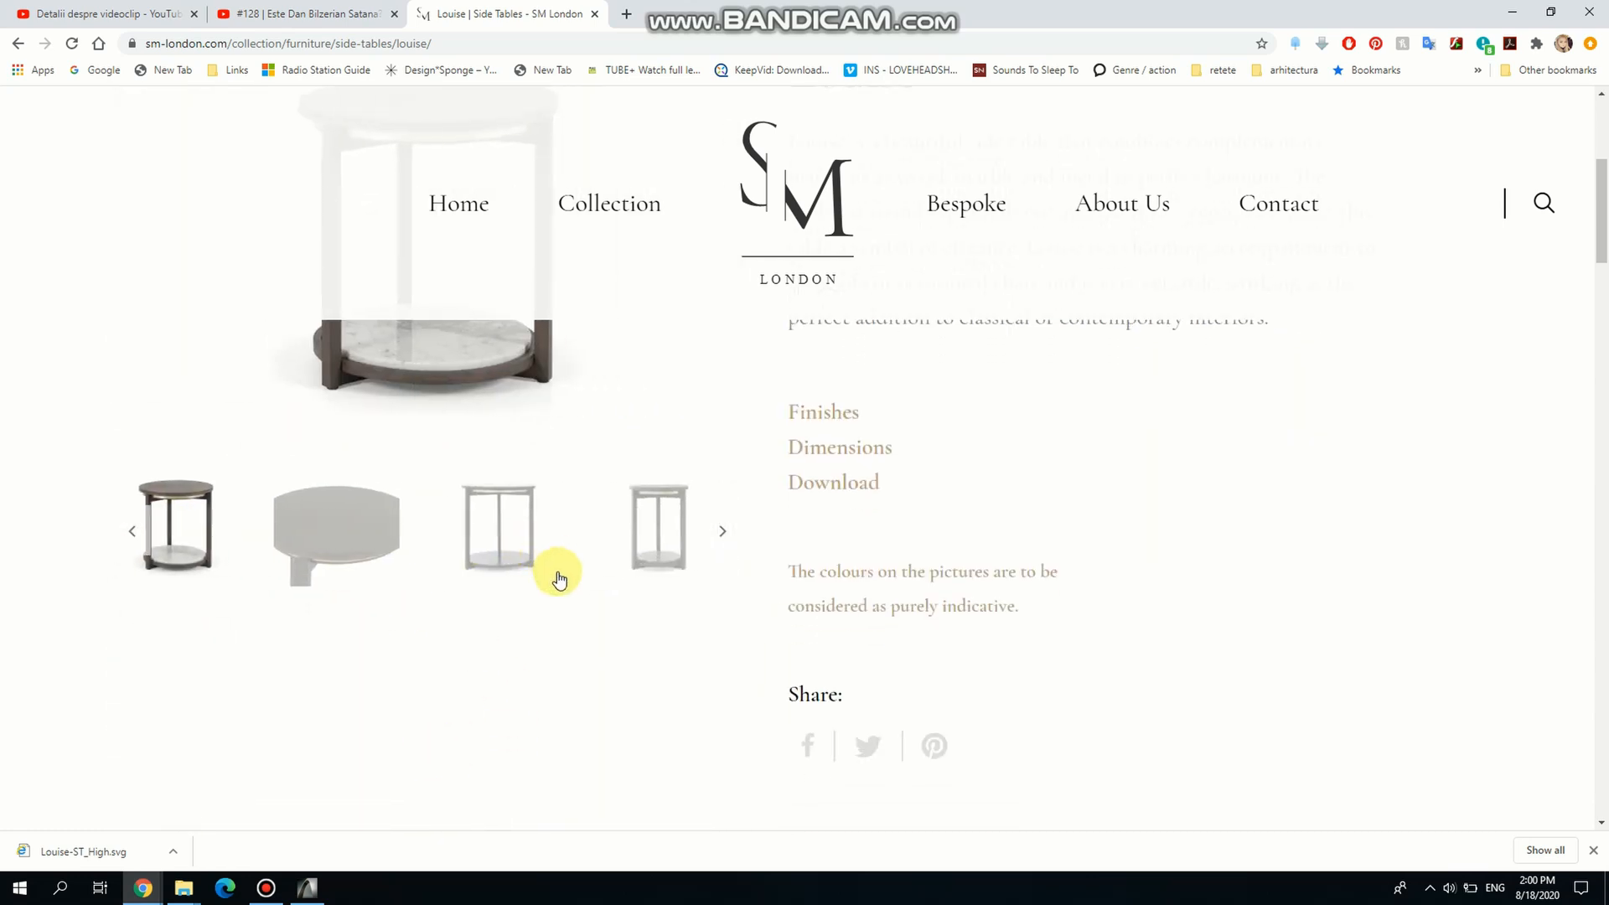
{"action": "left_click", "coordinate": [722, 531]}
{"action": "left_click", "coordinate": [720, 535]}
{"action": "left_click", "coordinate": [720, 534]}
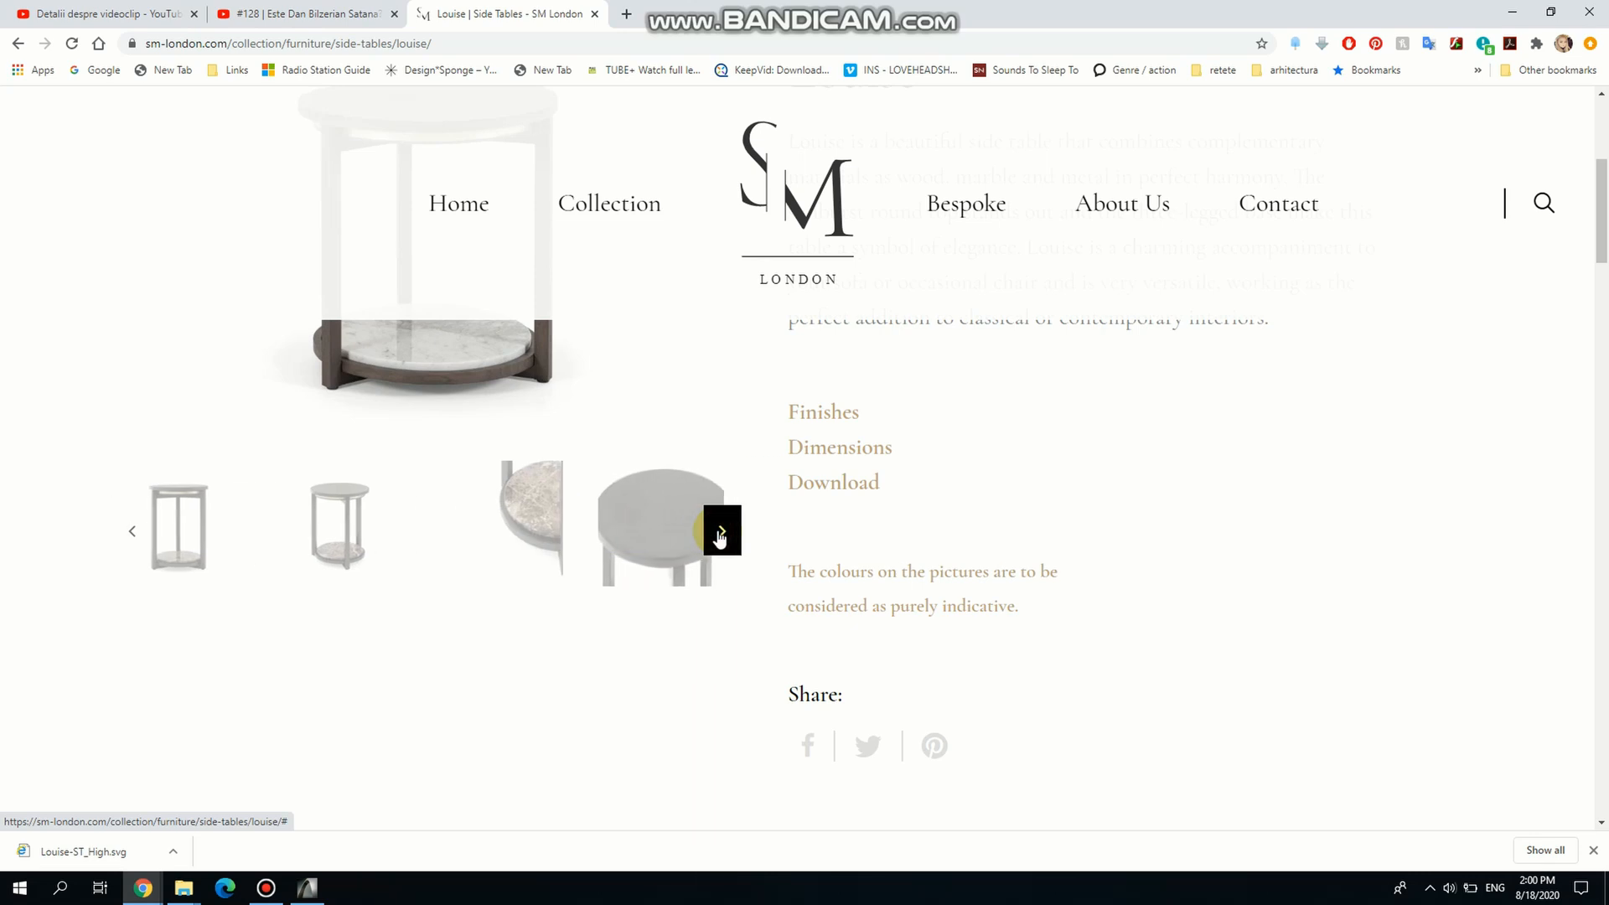
{"action": "left_click", "coordinate": [722, 530]}
{"action": "left_click", "coordinate": [721, 530]}
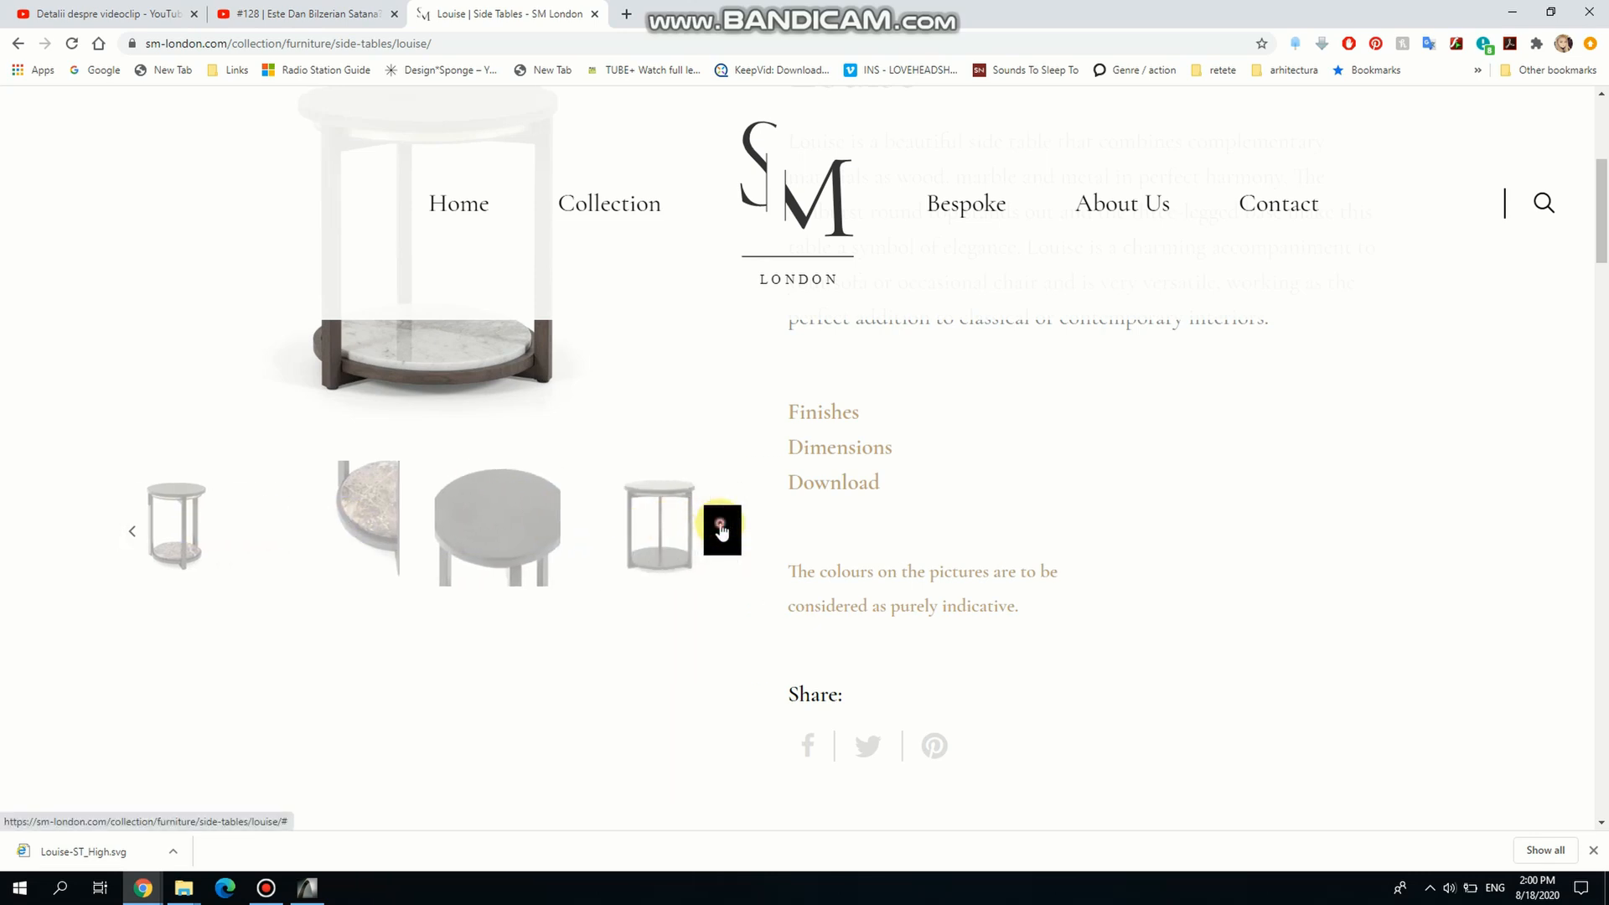
{"action": "left_click", "coordinate": [722, 530]}
{"action": "left_click", "coordinate": [722, 530]}
{"action": "left_click", "coordinate": [720, 529]}
{"action": "left_click", "coordinate": [721, 530]}
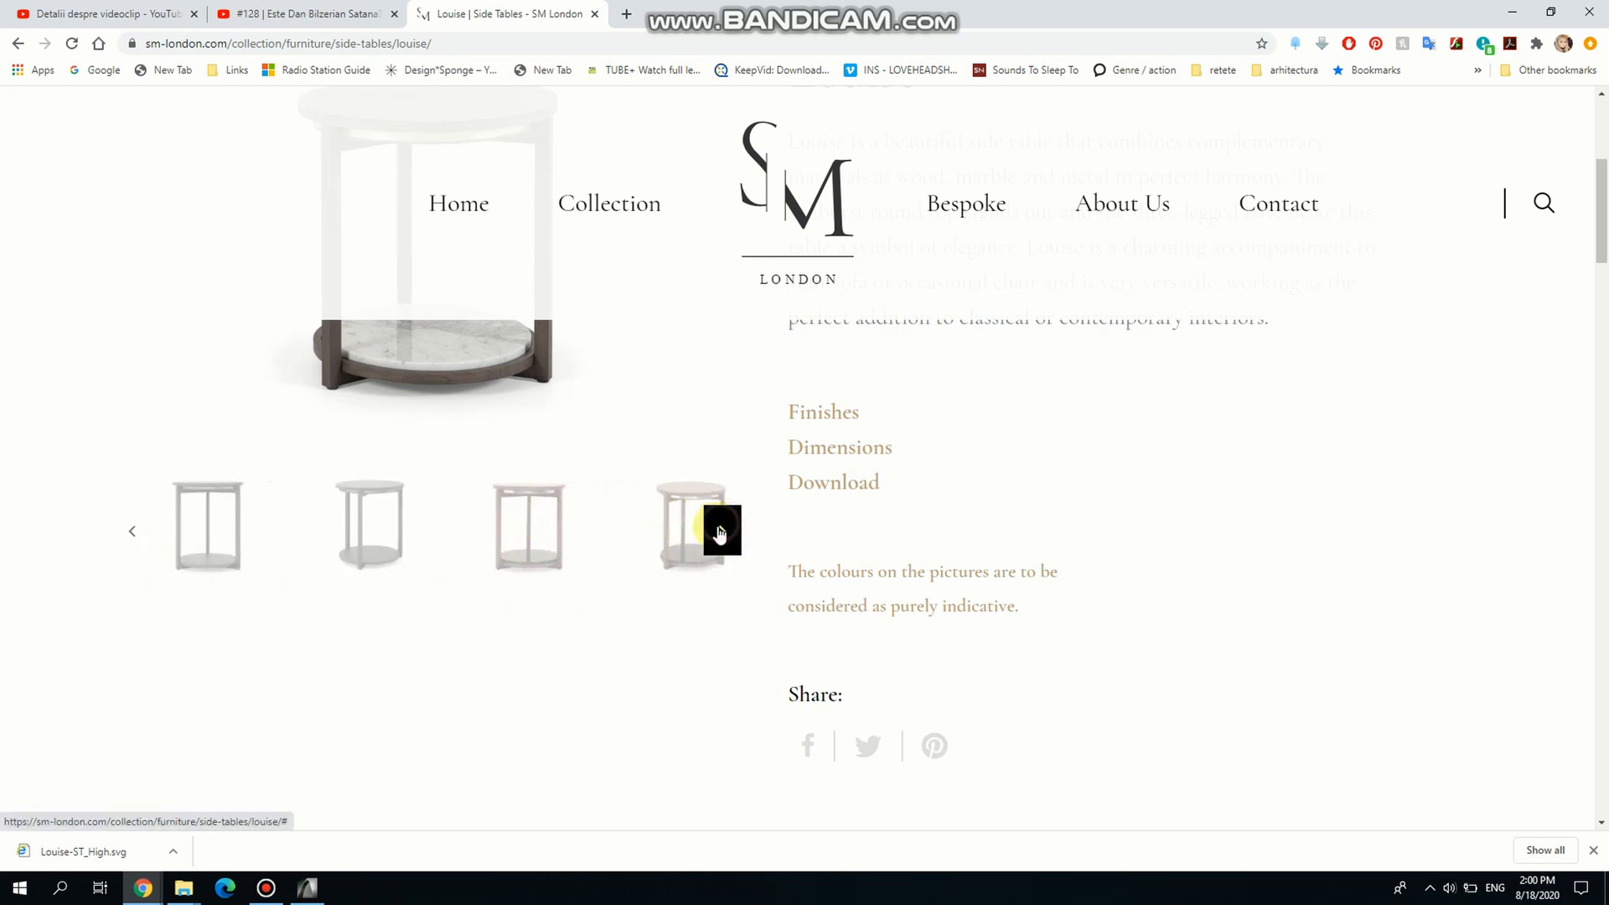
{"action": "left_click", "coordinate": [721, 529]}
{"action": "left_click", "coordinate": [673, 568]}
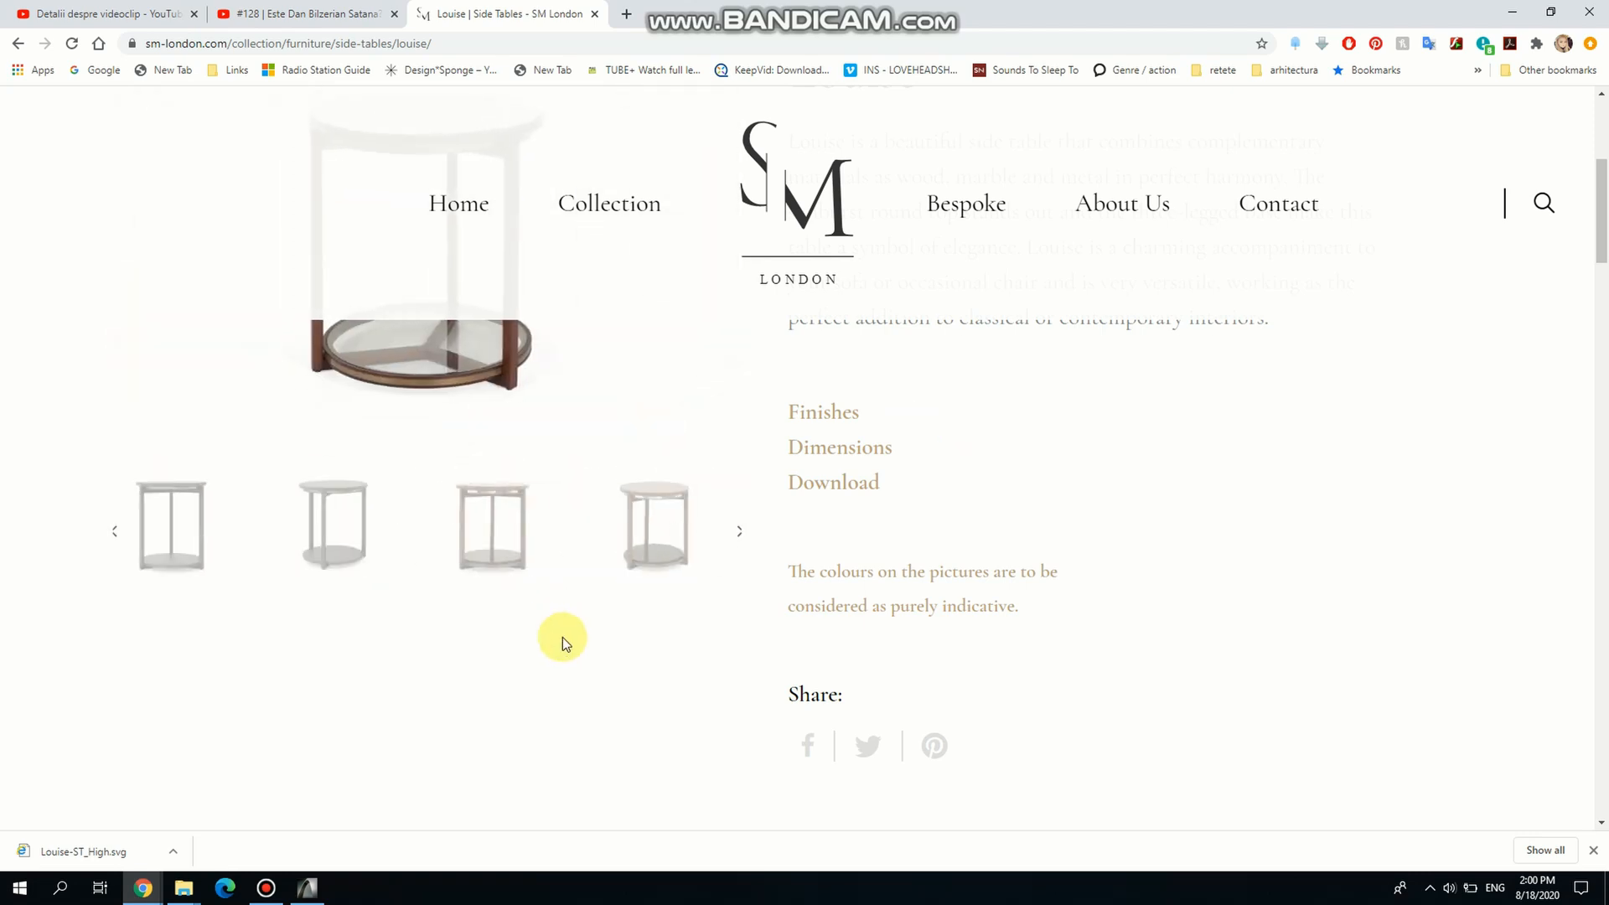
{"action": "scroll", "coordinate": [462, 680], "scroll_direction": "up", "scroll_amount": 5}
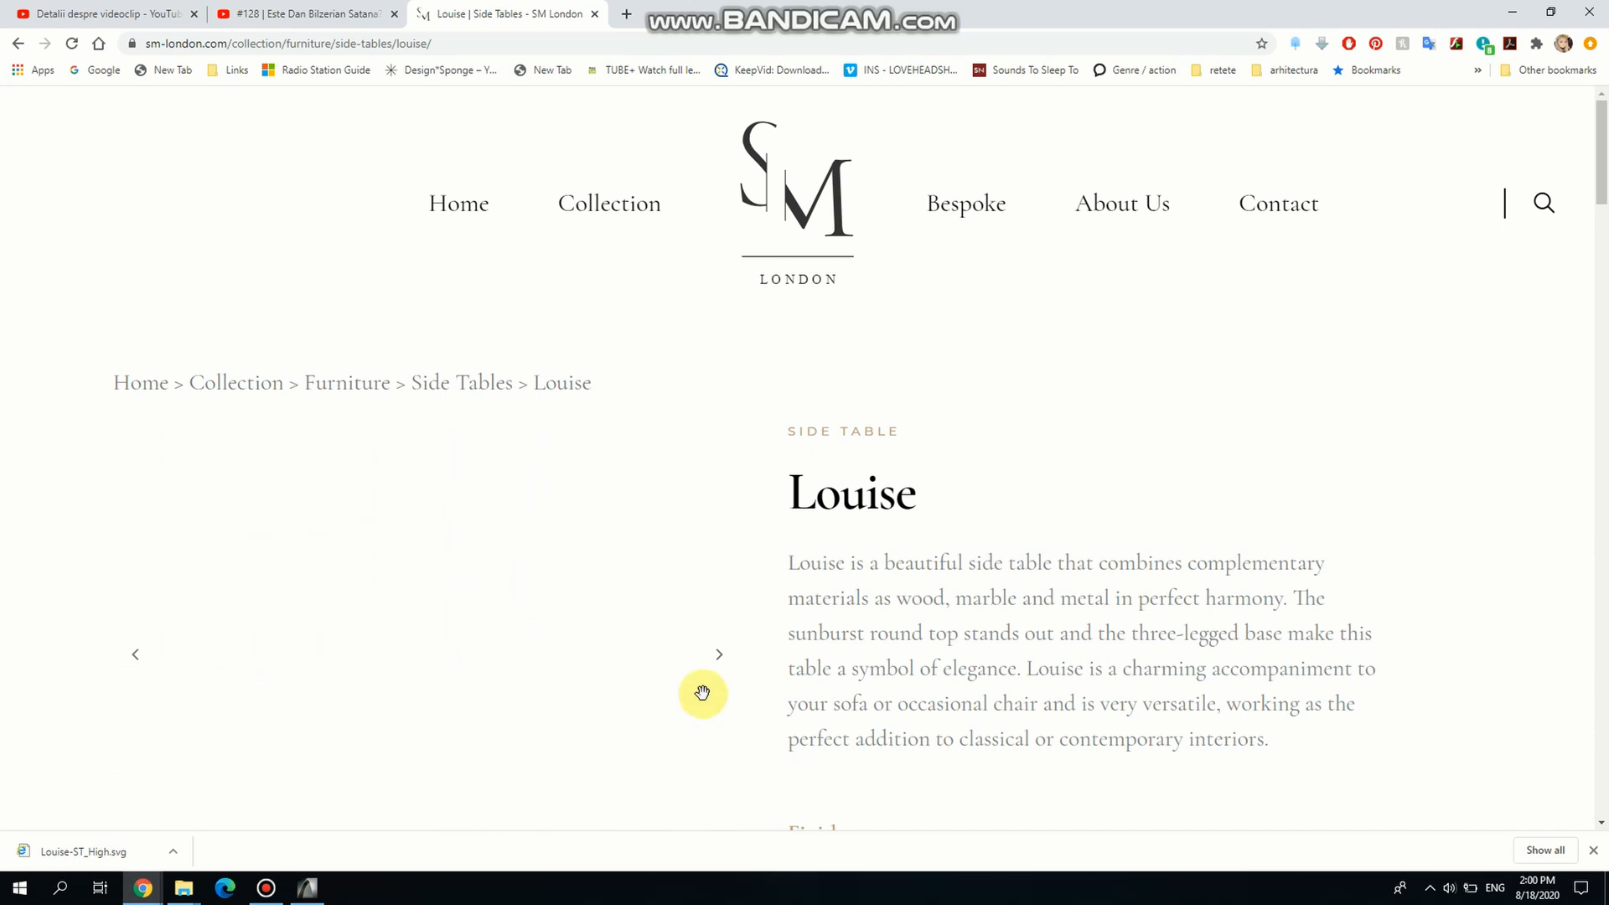
Switch back to ArchiCAD, open the 0. PARTER floor plan and clear the section line's selection.
{"action": "key", "text": "alt+Tab"}
{"action": "scroll", "coordinate": [701, 678], "scroll_direction": "down", "scroll_amount": 1}
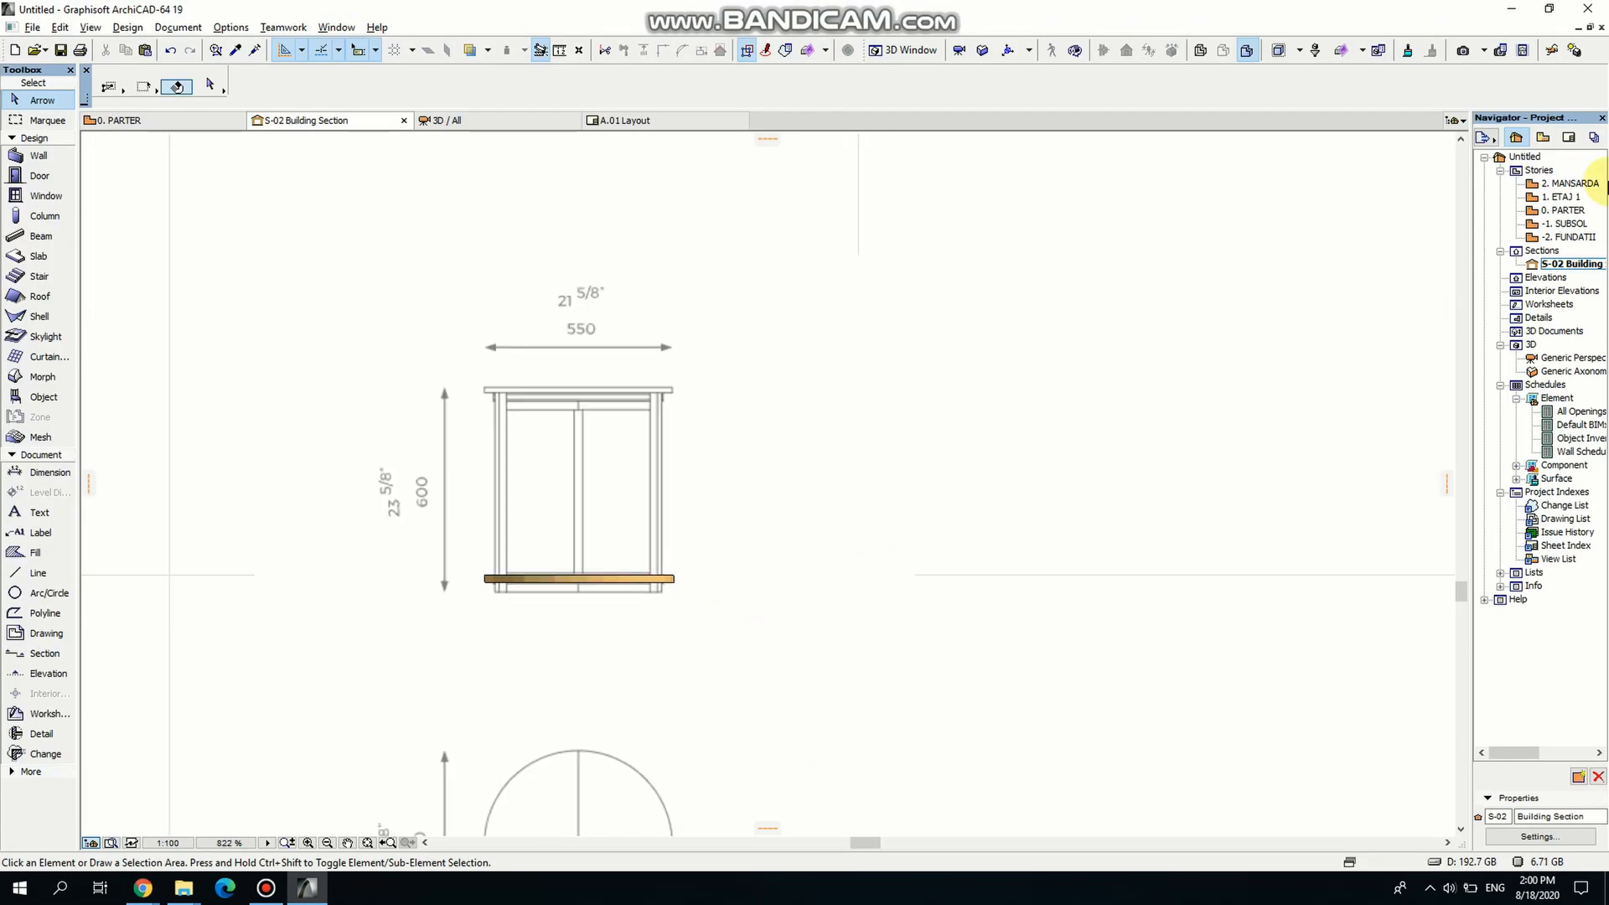
{"action": "left_click", "coordinate": [1557, 211]}
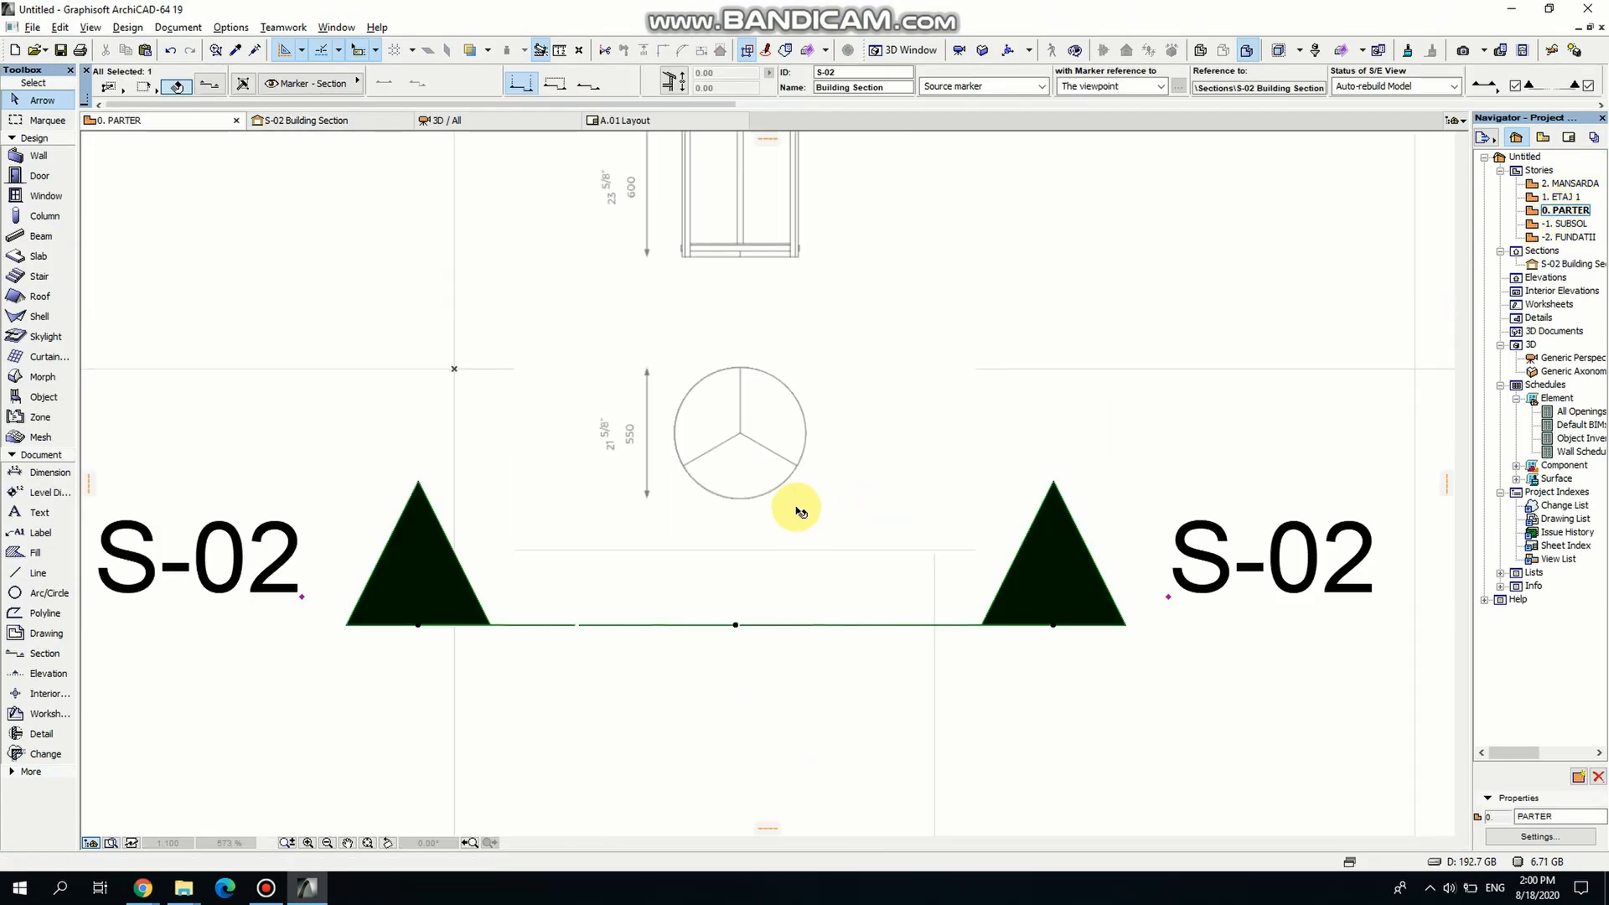
{"action": "scroll", "coordinate": [771, 452], "scroll_direction": "up", "scroll_amount": 3}
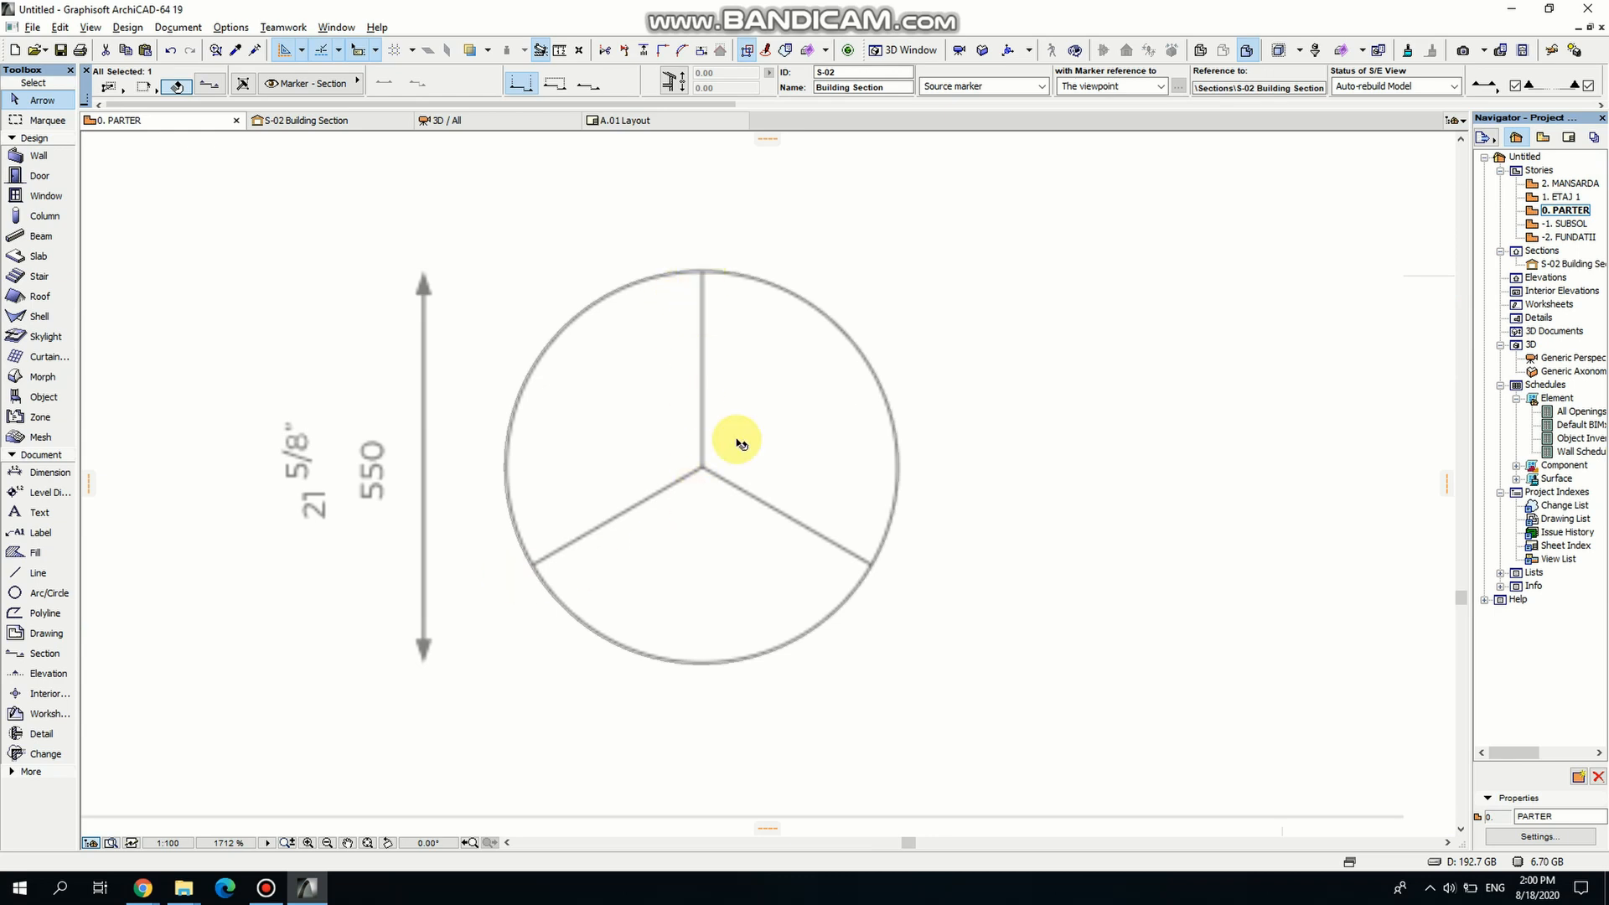
{"action": "left_click", "coordinate": [862, 293]}
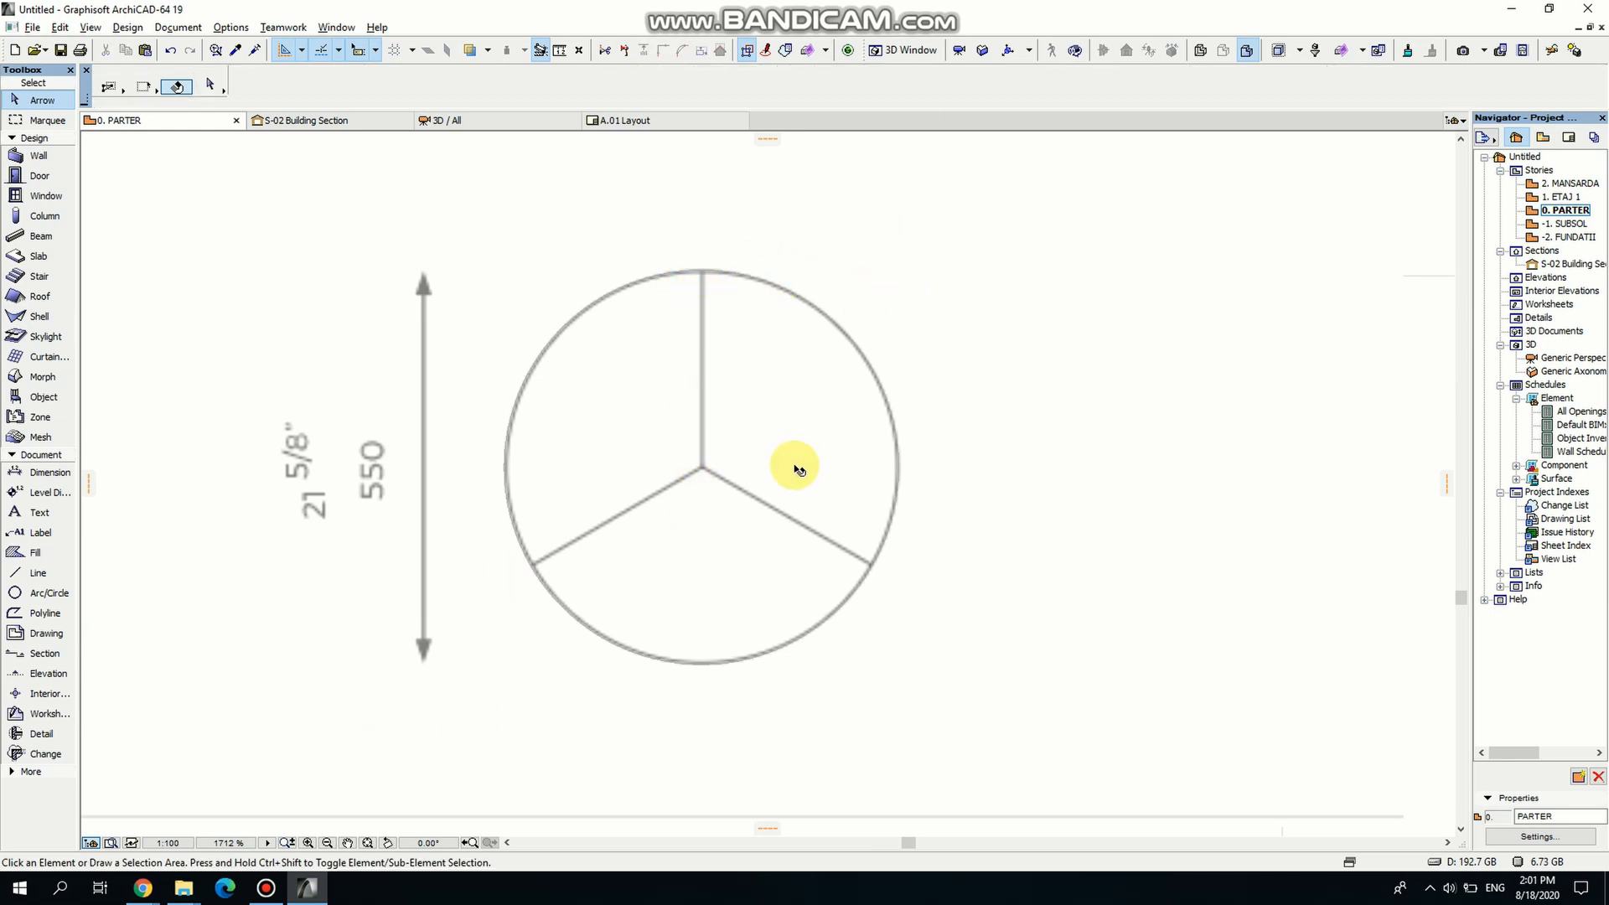
{"action": "middle_click_drag", "start_coordinate": [794, 467], "coordinate": [636, 586]}
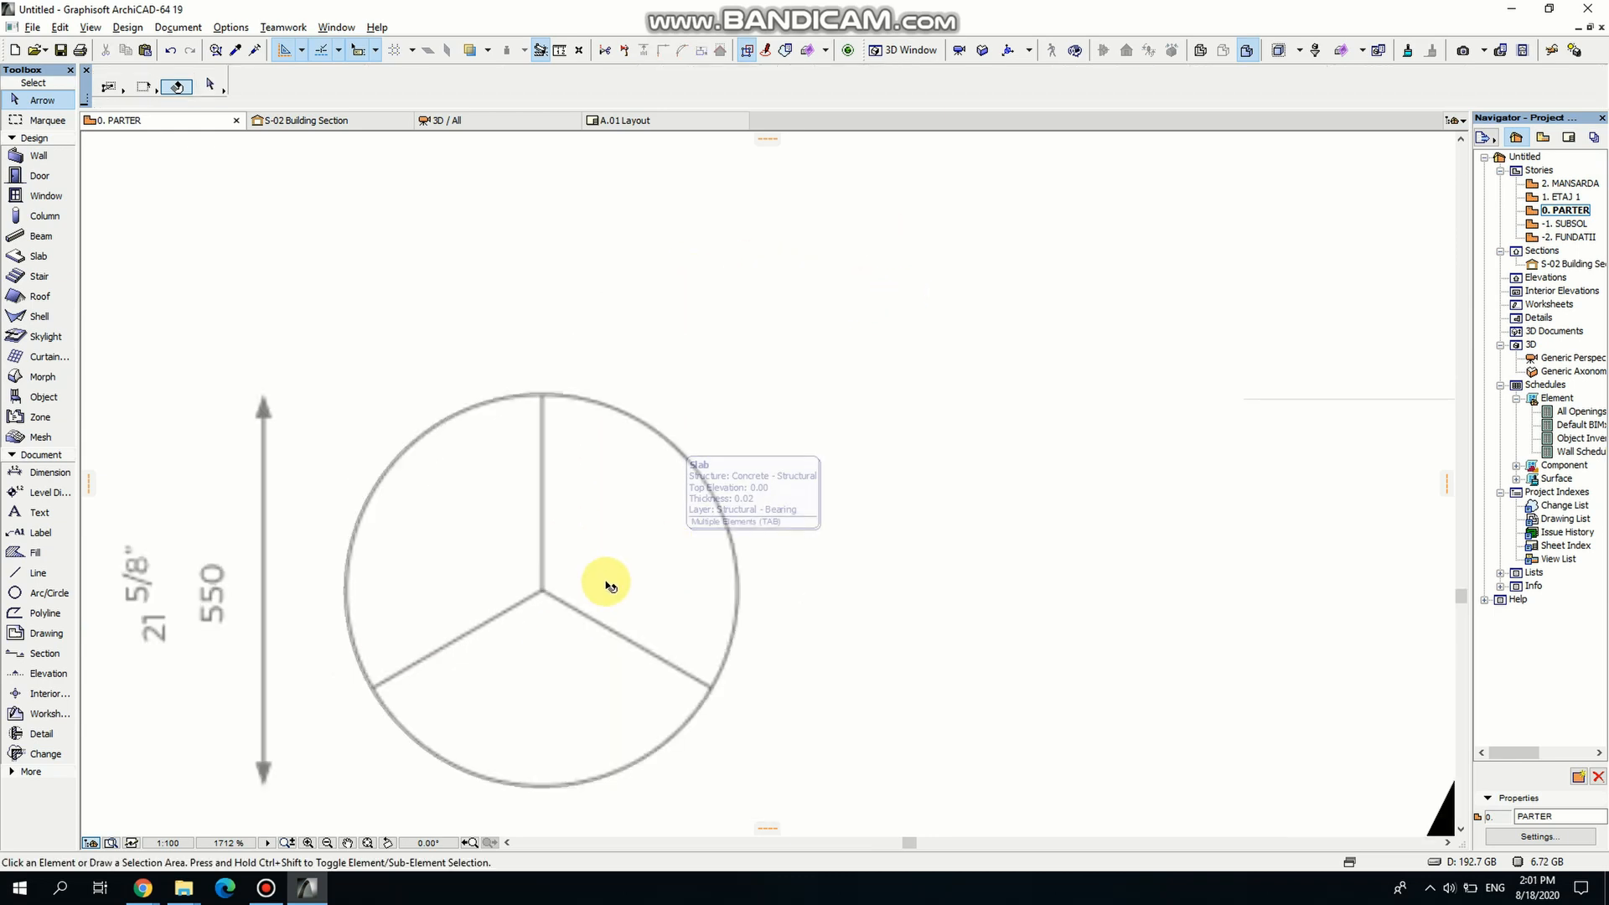
Using the round tabletop's slab settings, draw a rectangular slab about 0.03 by 0.27 over the vertical spoke, from the circle's top to its centre.
{"action": "left_click", "coordinate": [640, 523]}
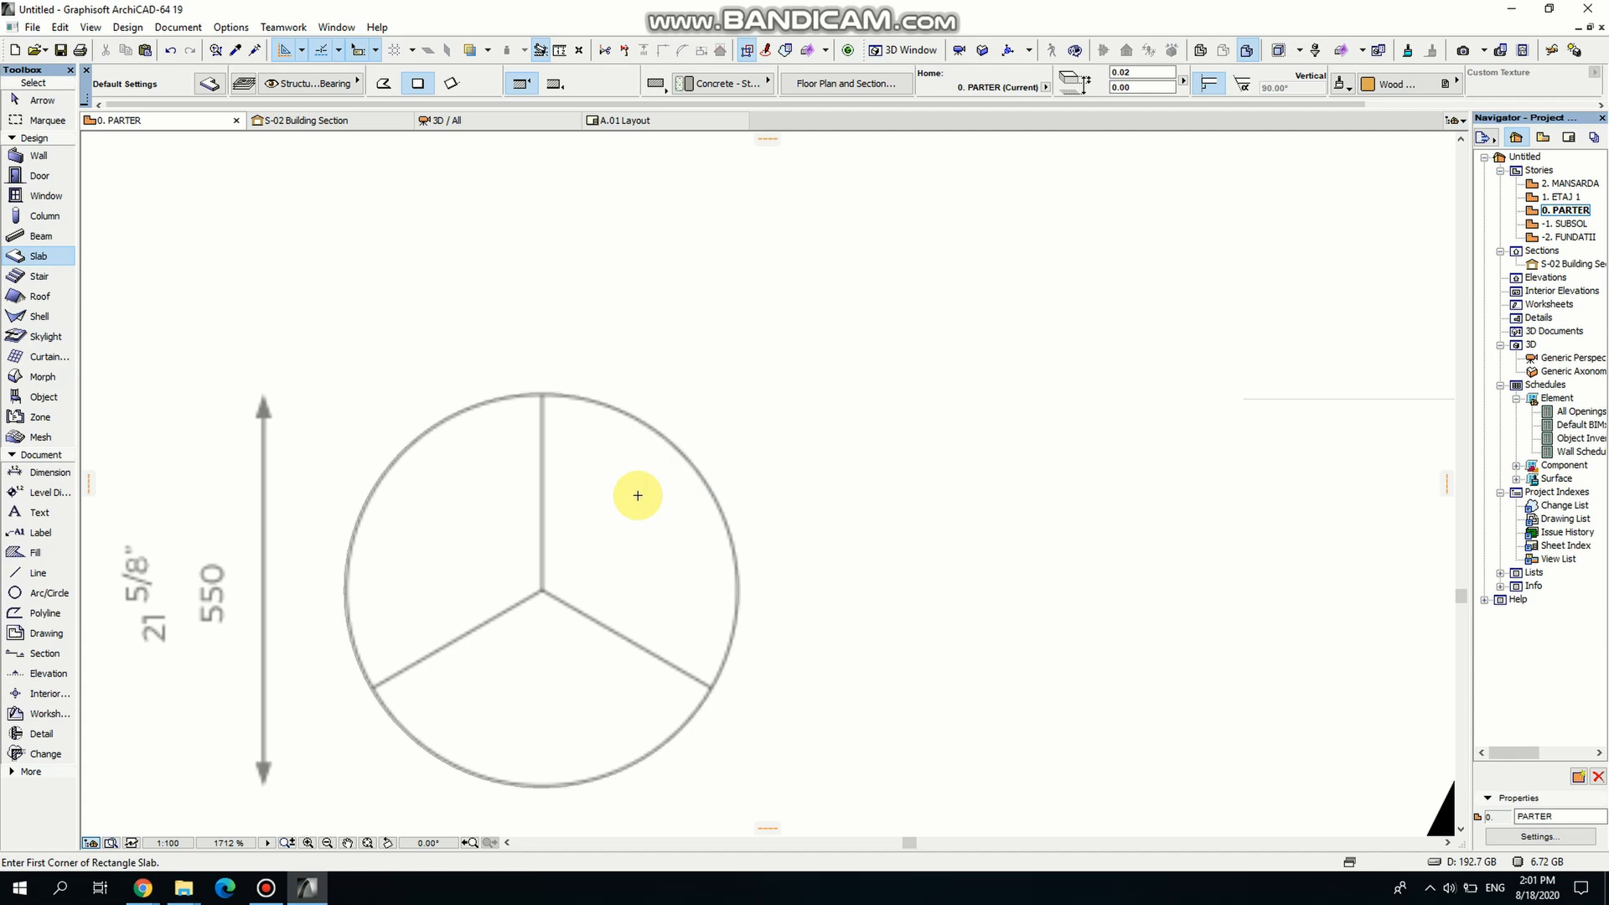
{"action": "key", "text": "alt"}
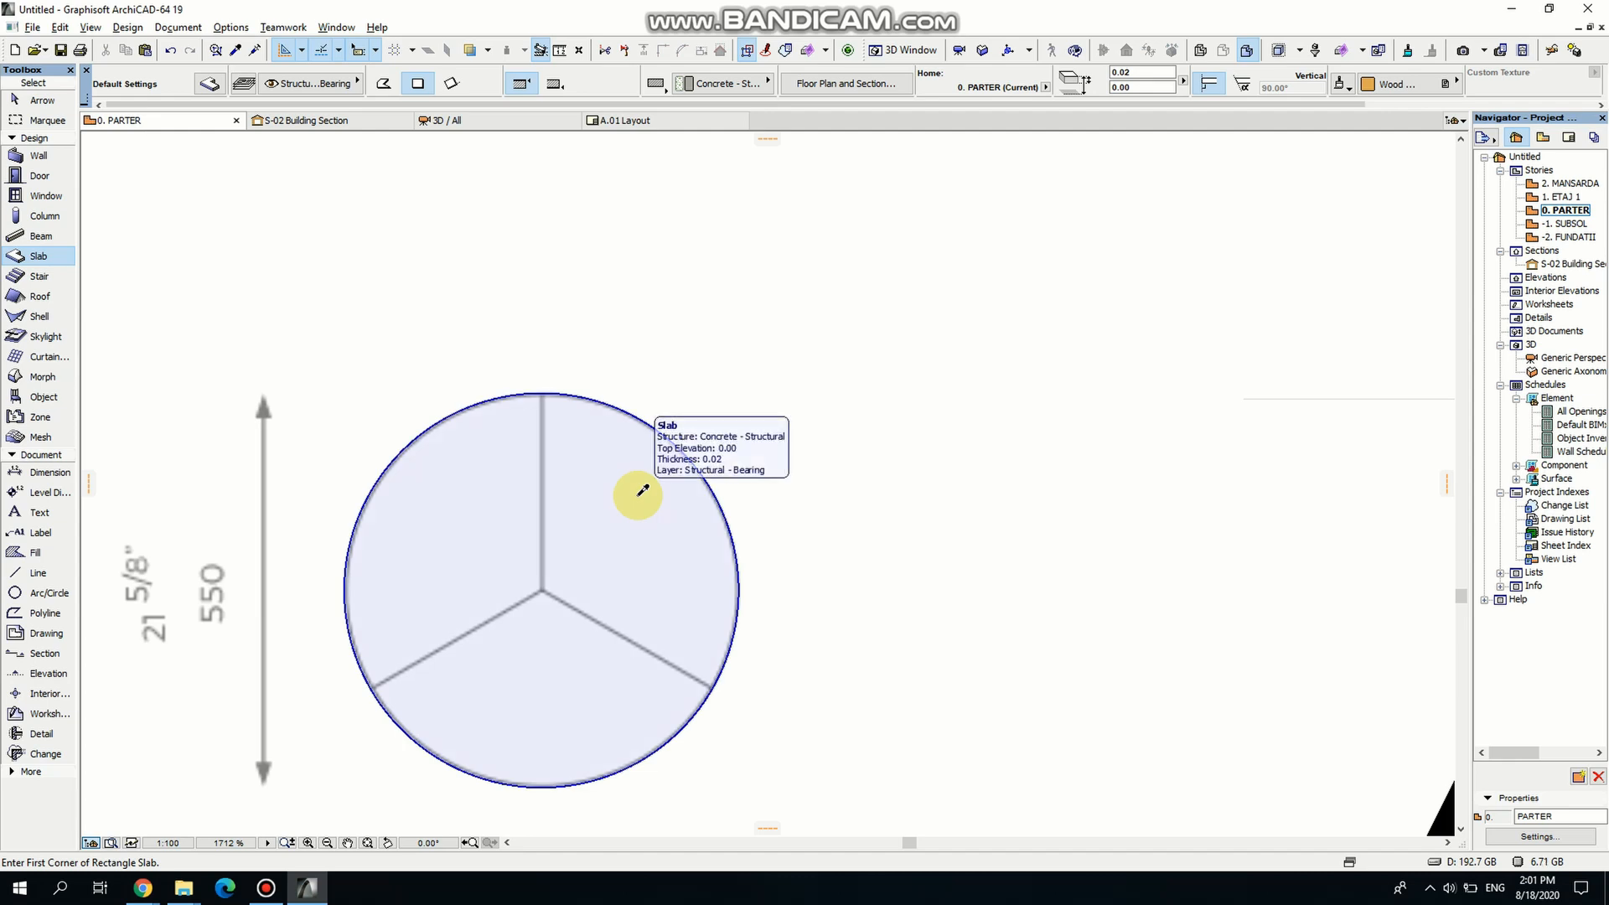
{"action": "left_click", "coordinate": [636, 462], "text": "alt"}
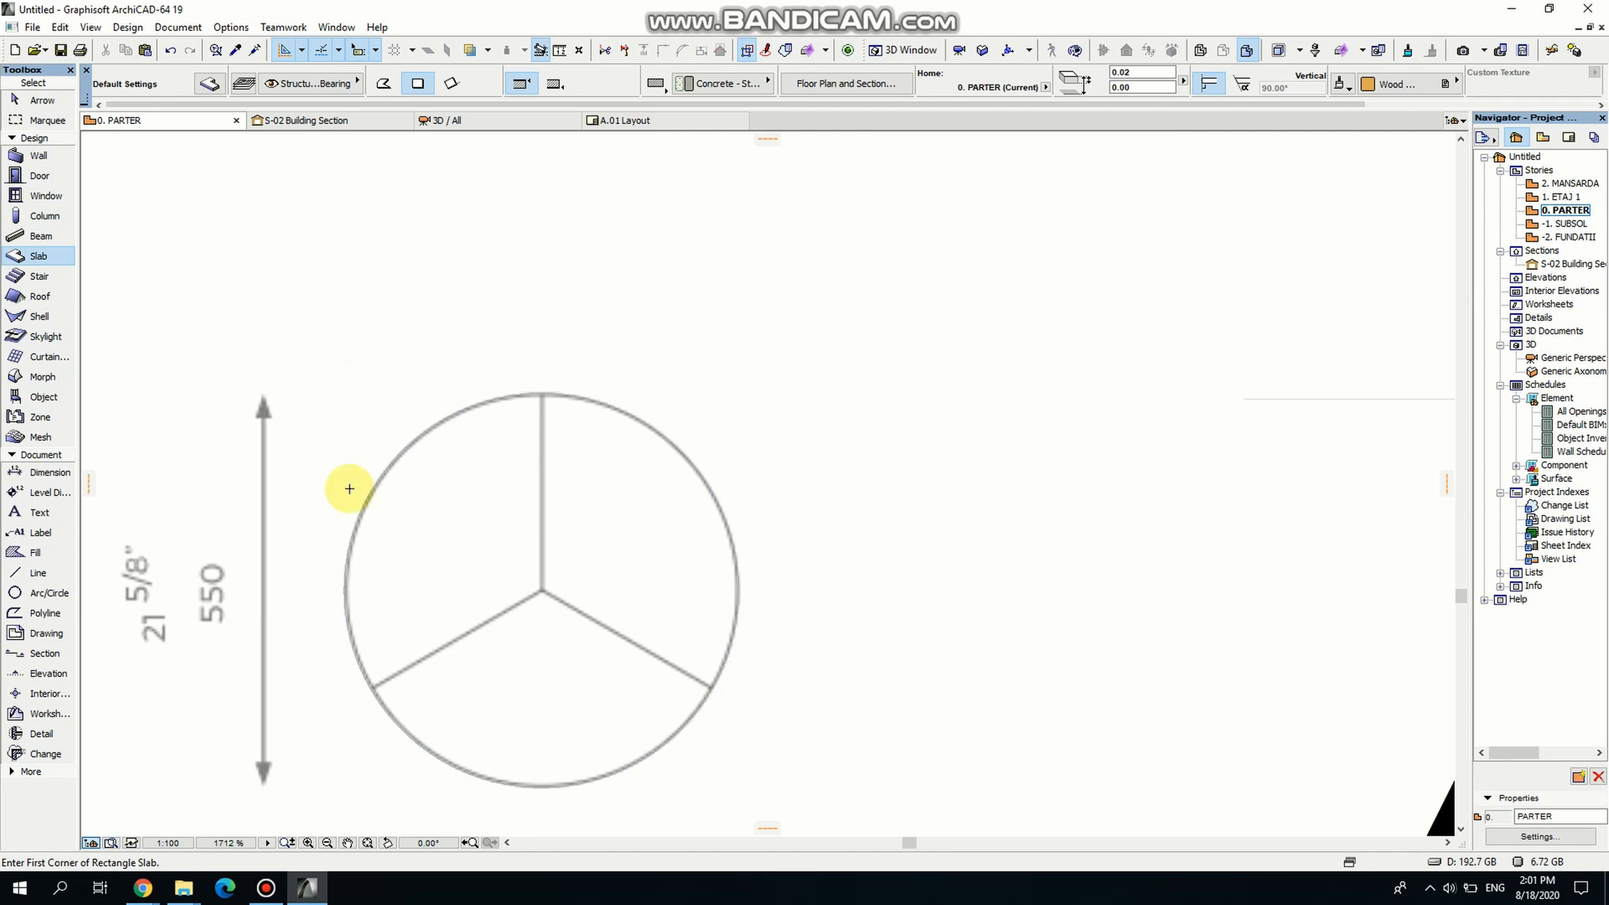
{"action": "scroll", "coordinate": [513, 424], "scroll_direction": "up", "scroll_amount": 3}
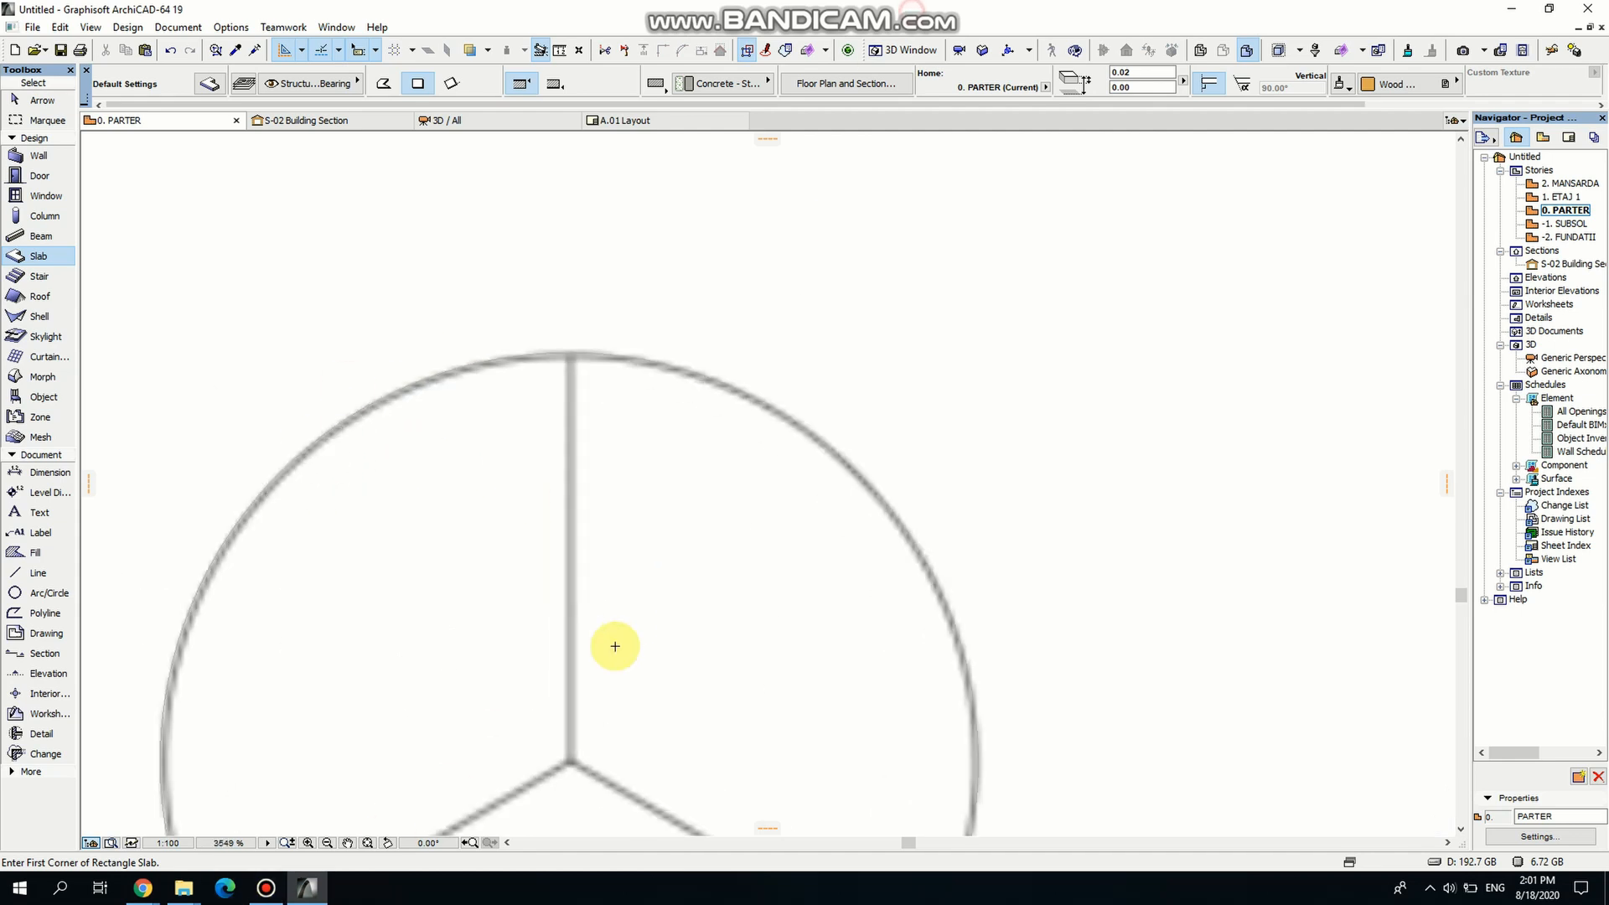
{"action": "scroll", "coordinate": [553, 428], "scroll_direction": "up", "scroll_amount": 2}
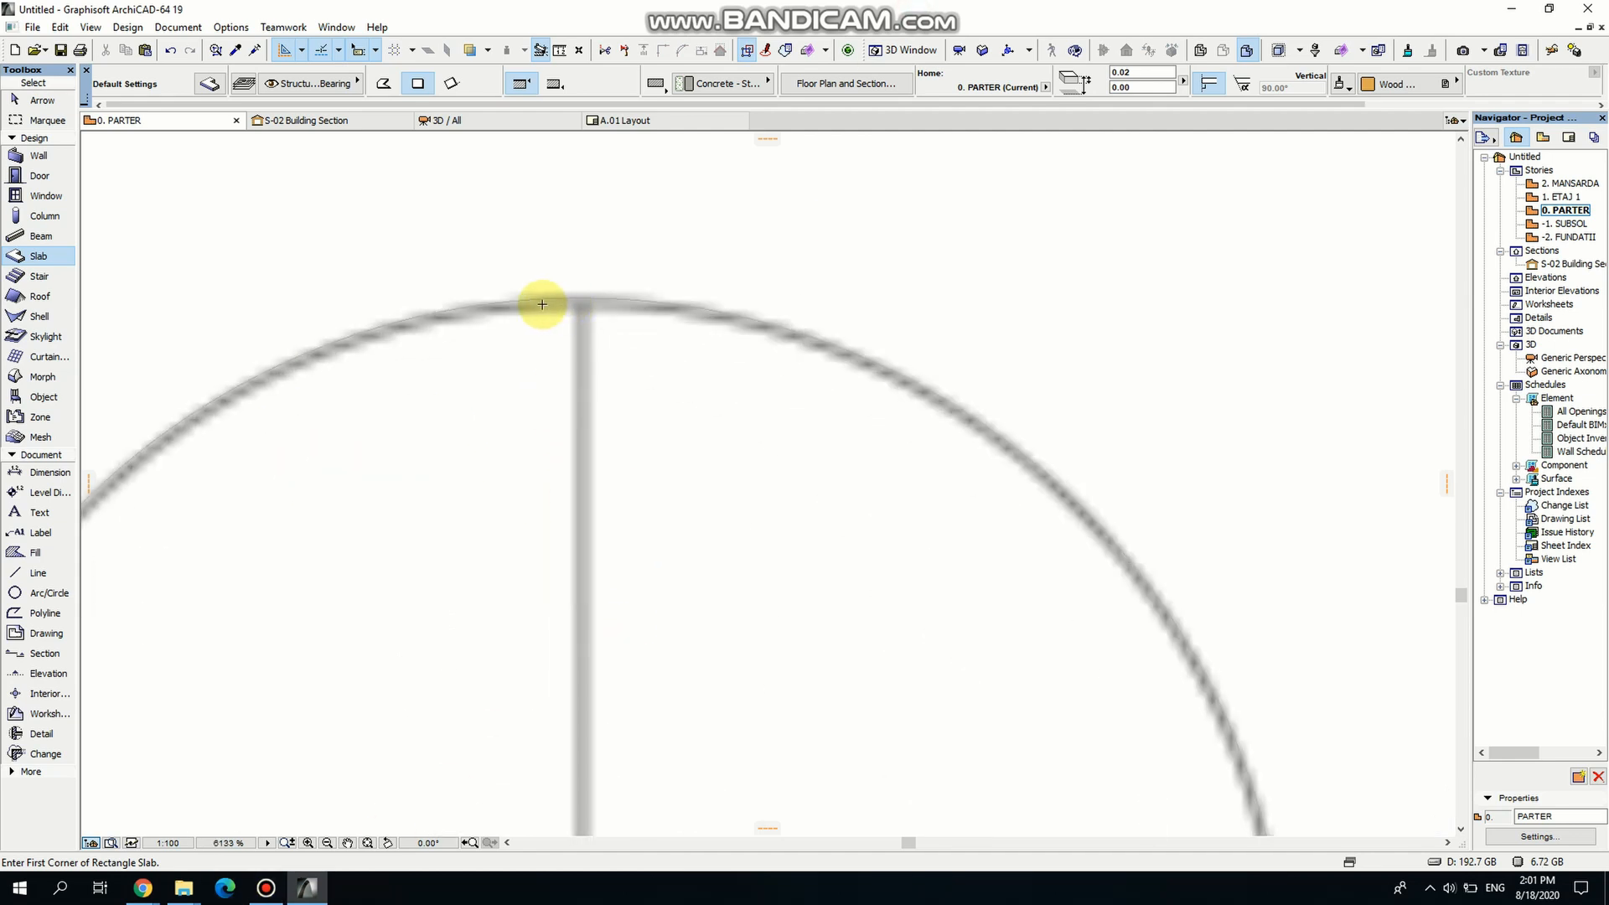
{"action": "left_click", "coordinate": [542, 305]}
{"action": "scroll", "coordinate": [604, 675], "scroll_direction": "down", "scroll_amount": 2}
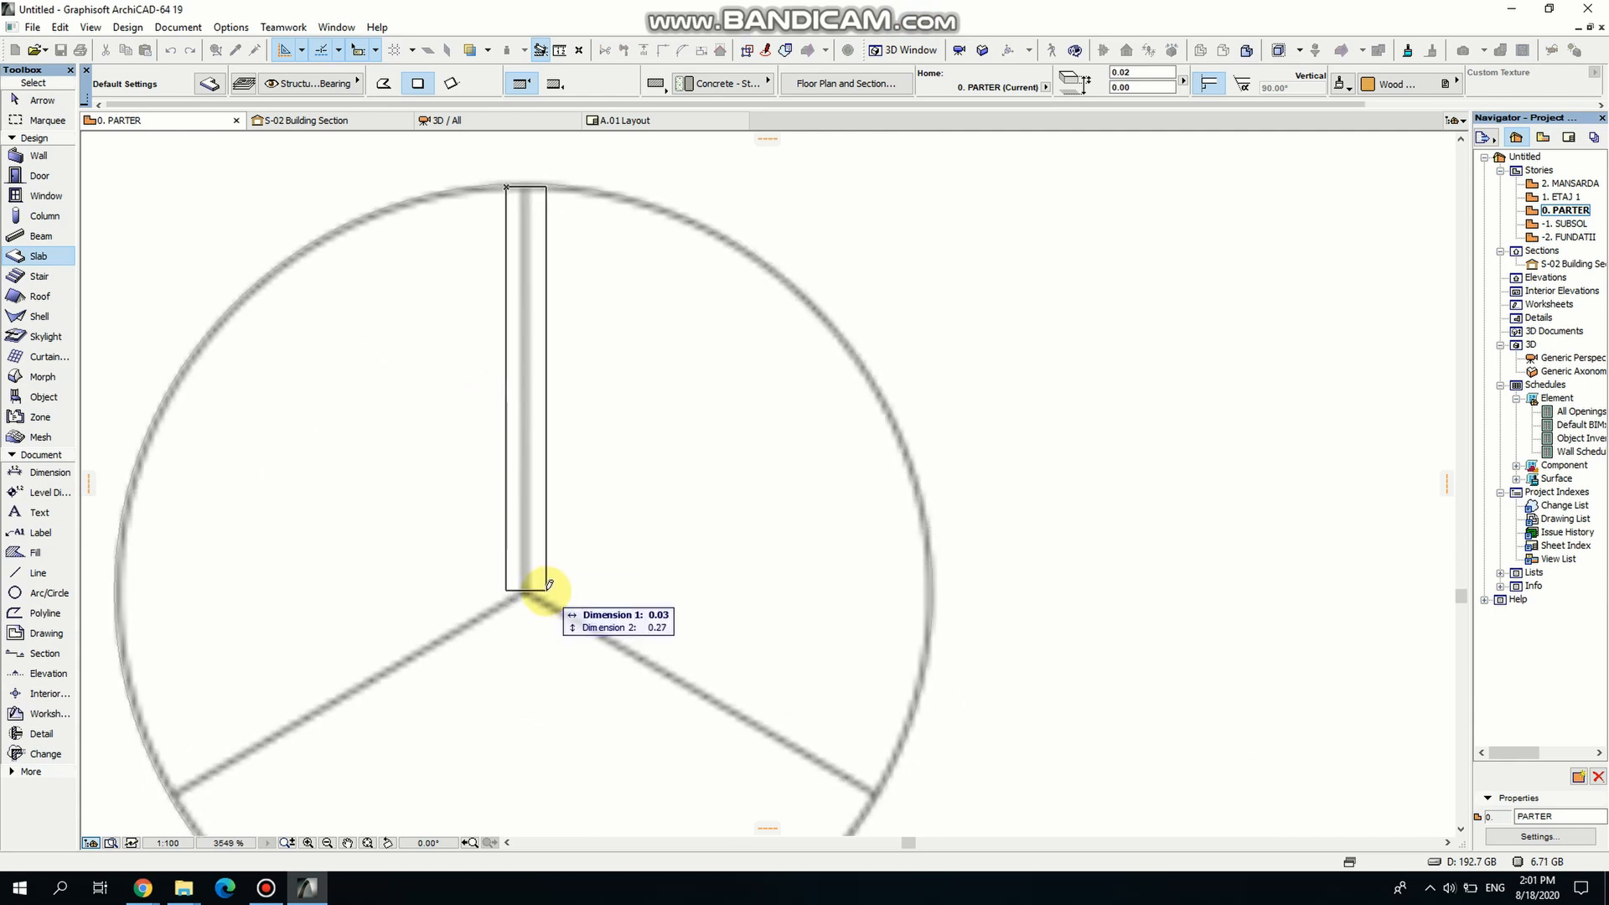
{"action": "left_click", "coordinate": [549, 584]}
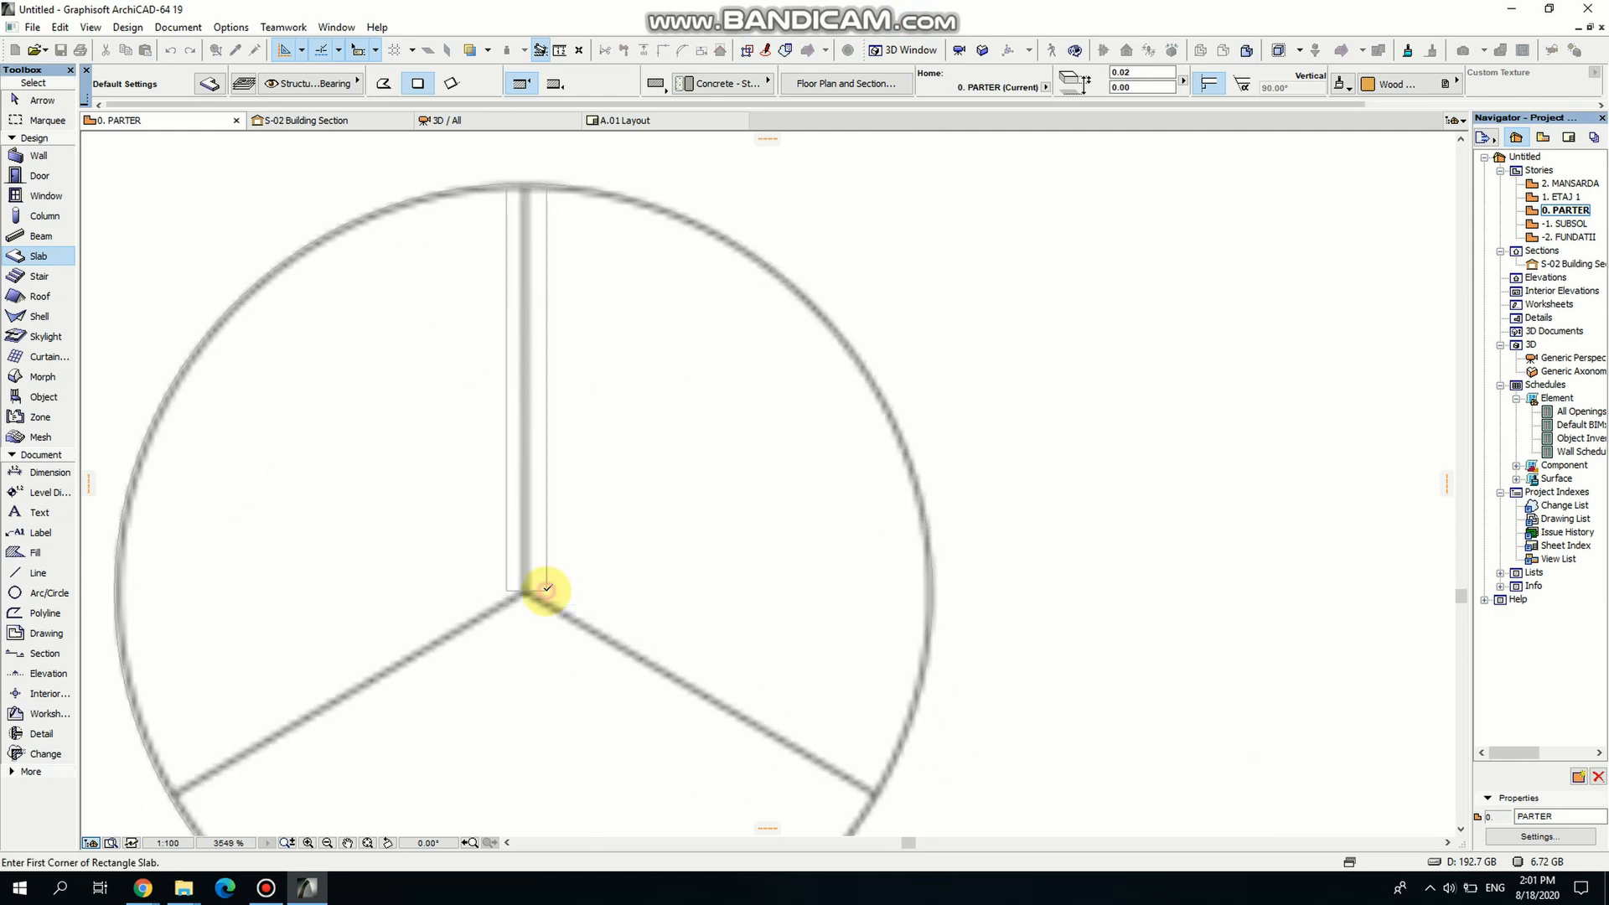
Rotate a copy of the strip slab about the spoke junction from the vertical spoke onto the lower-right spoke.
{"action": "left_click", "coordinate": [549, 559], "text": "shift"}
{"action": "middle_click_drag", "start_coordinate": [568, 410], "coordinate": [571, 500]}
{"action": "scroll", "coordinate": [551, 223], "scroll_direction": "up", "scroll_amount": 8}
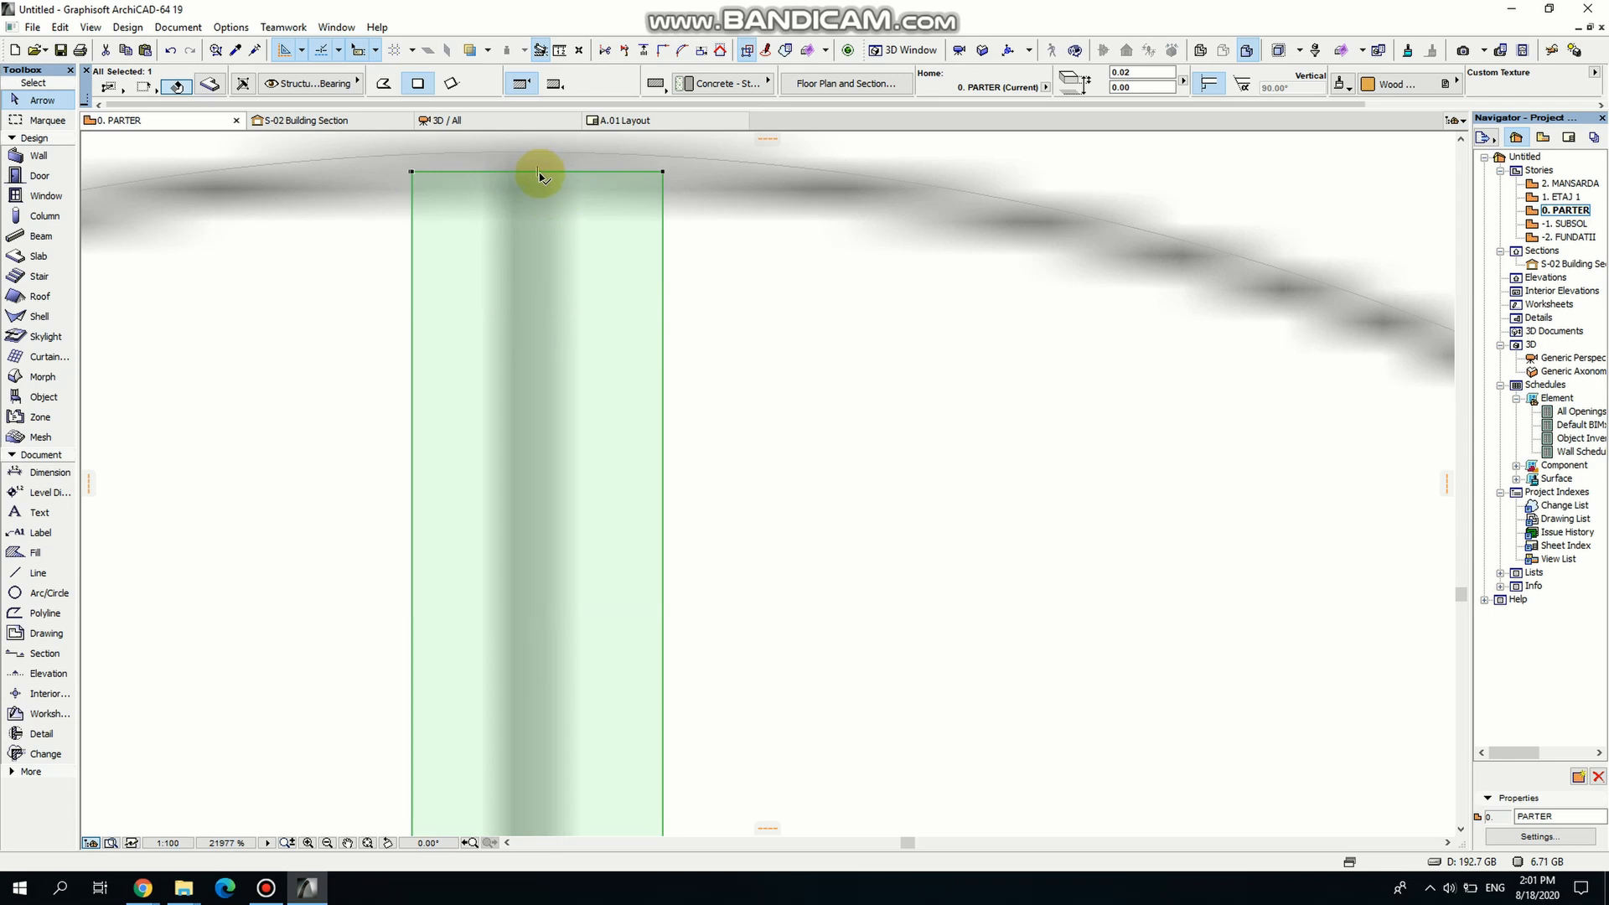
{"action": "scroll", "coordinate": [539, 176], "scroll_direction": "down", "scroll_amount": 10}
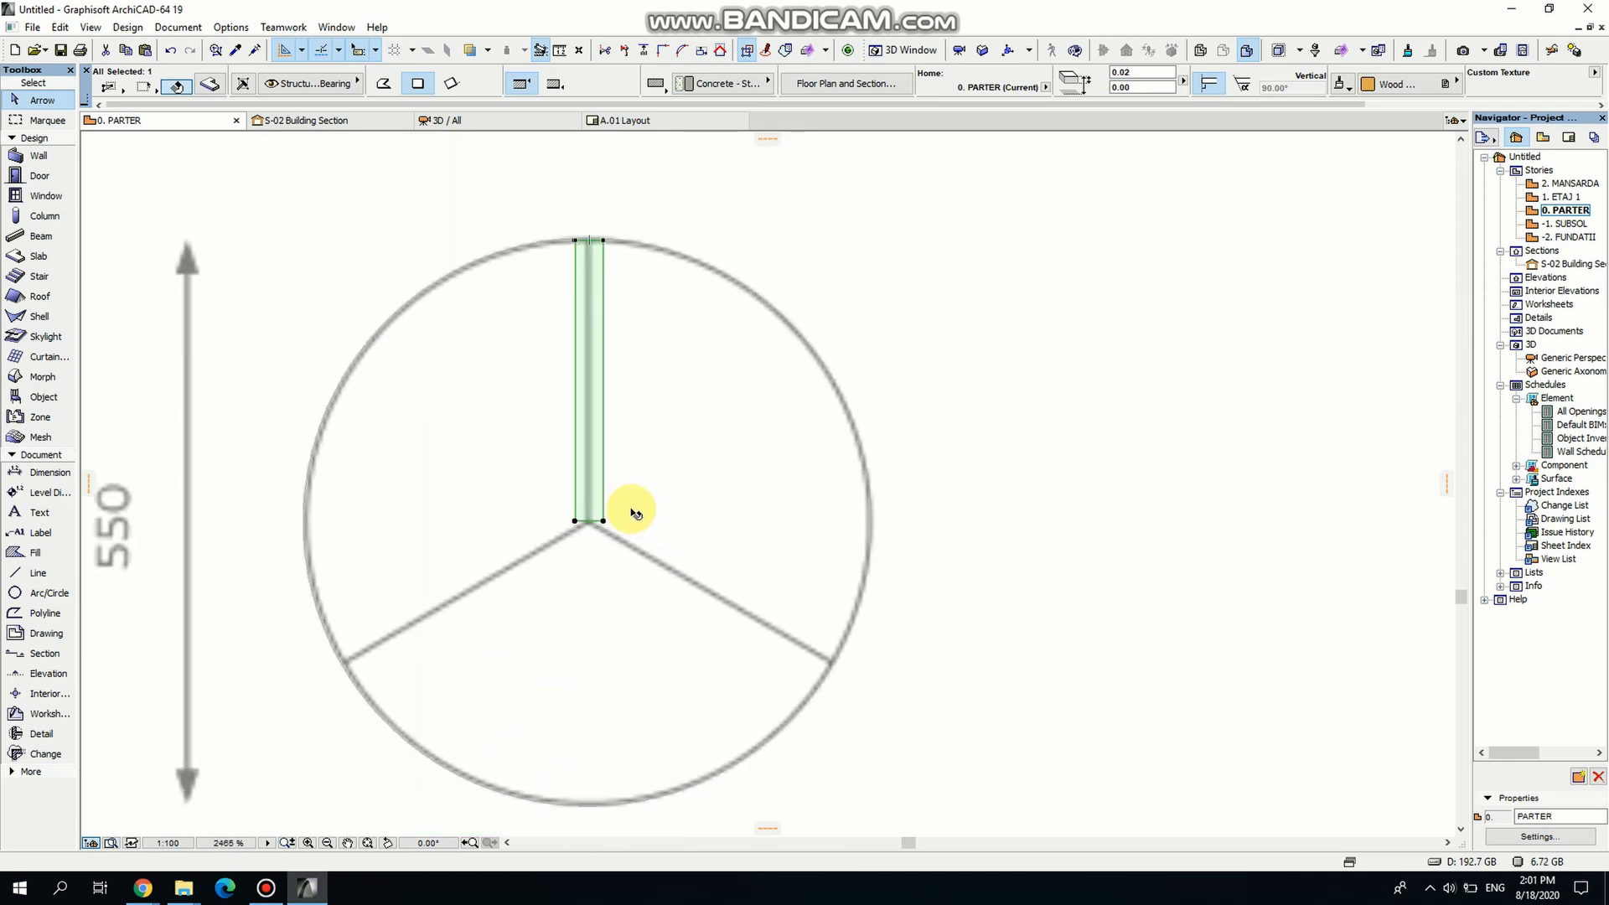
{"action": "key", "text": "ctrl+alt+e"}
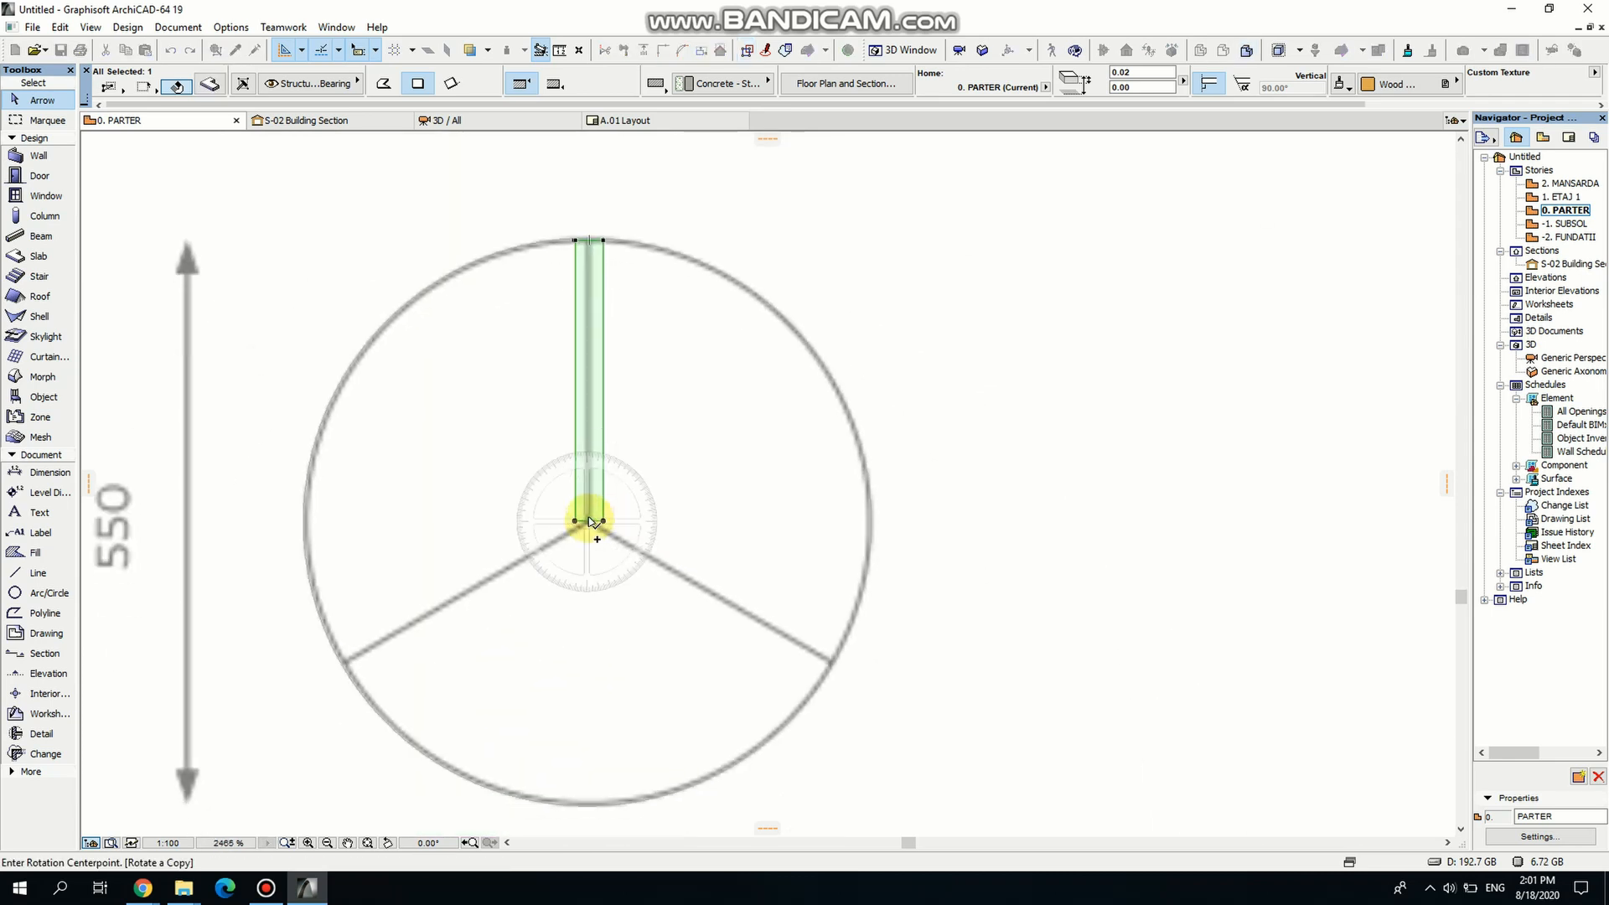
{"action": "scroll", "coordinate": [591, 521], "scroll_direction": "up", "scroll_amount": 3}
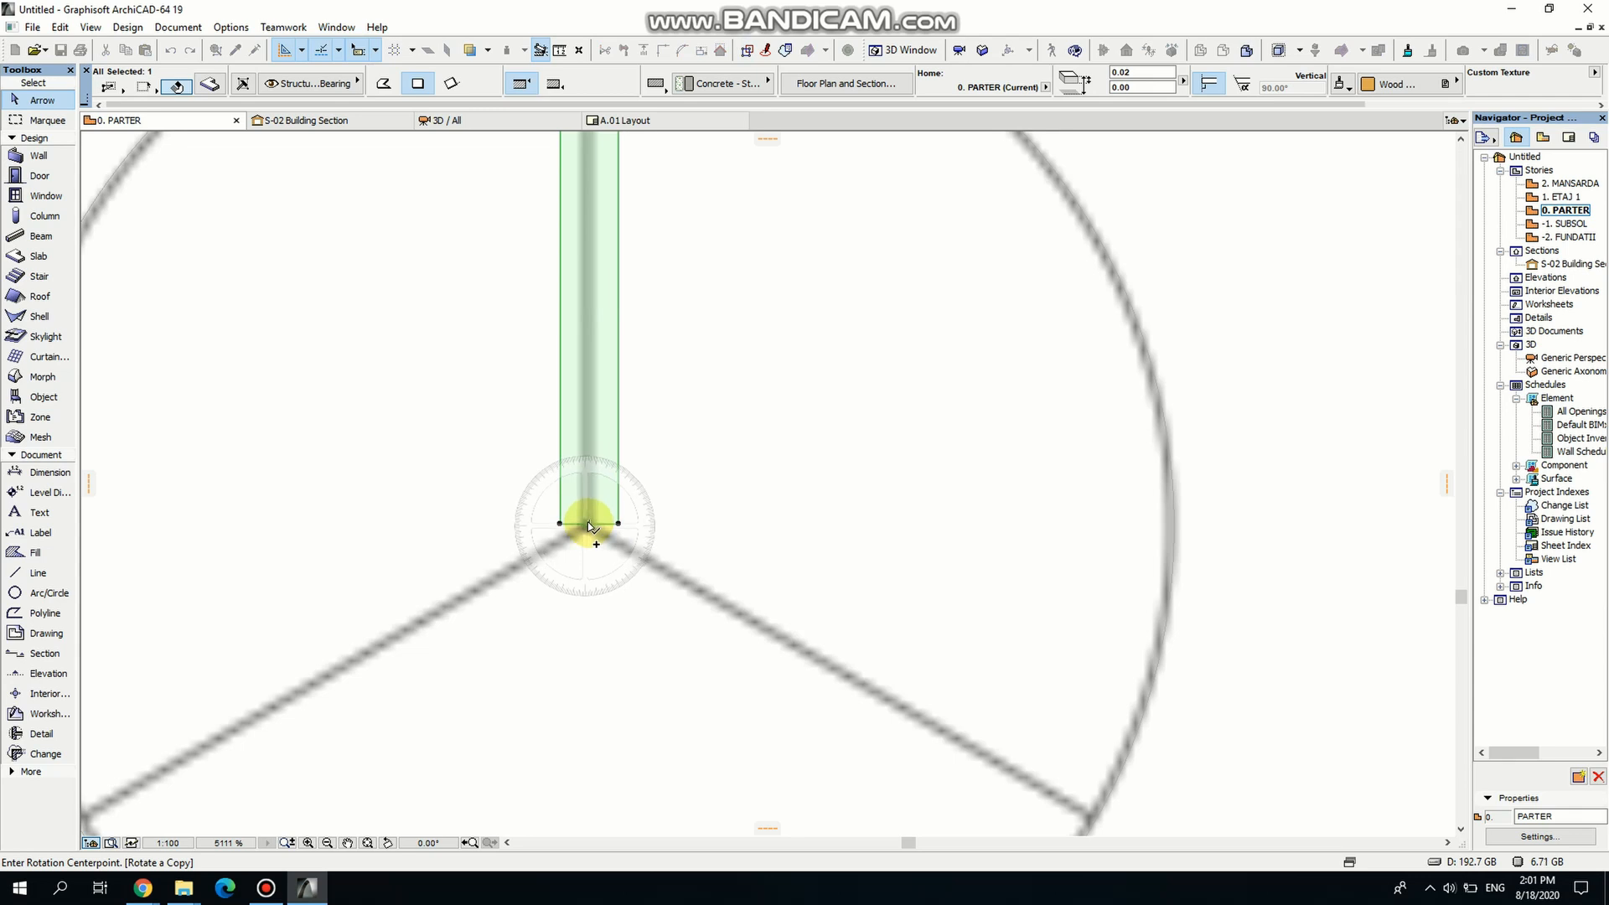
{"action": "scroll", "coordinate": [590, 525], "scroll_direction": "up", "scroll_amount": 4}
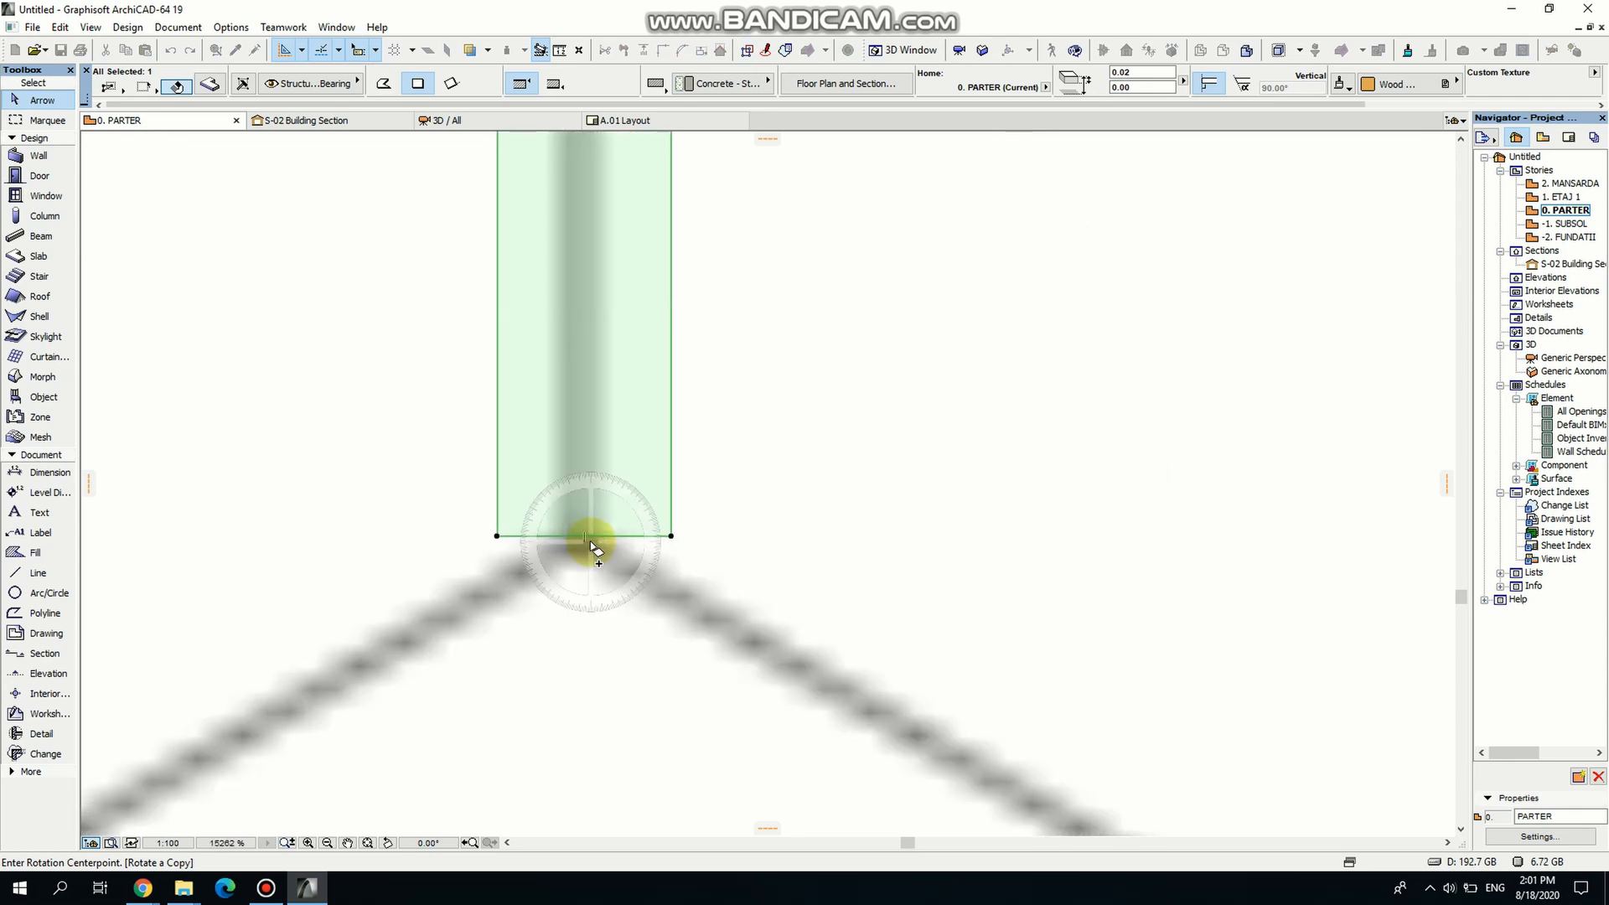
{"action": "left_click", "coordinate": [584, 536]}
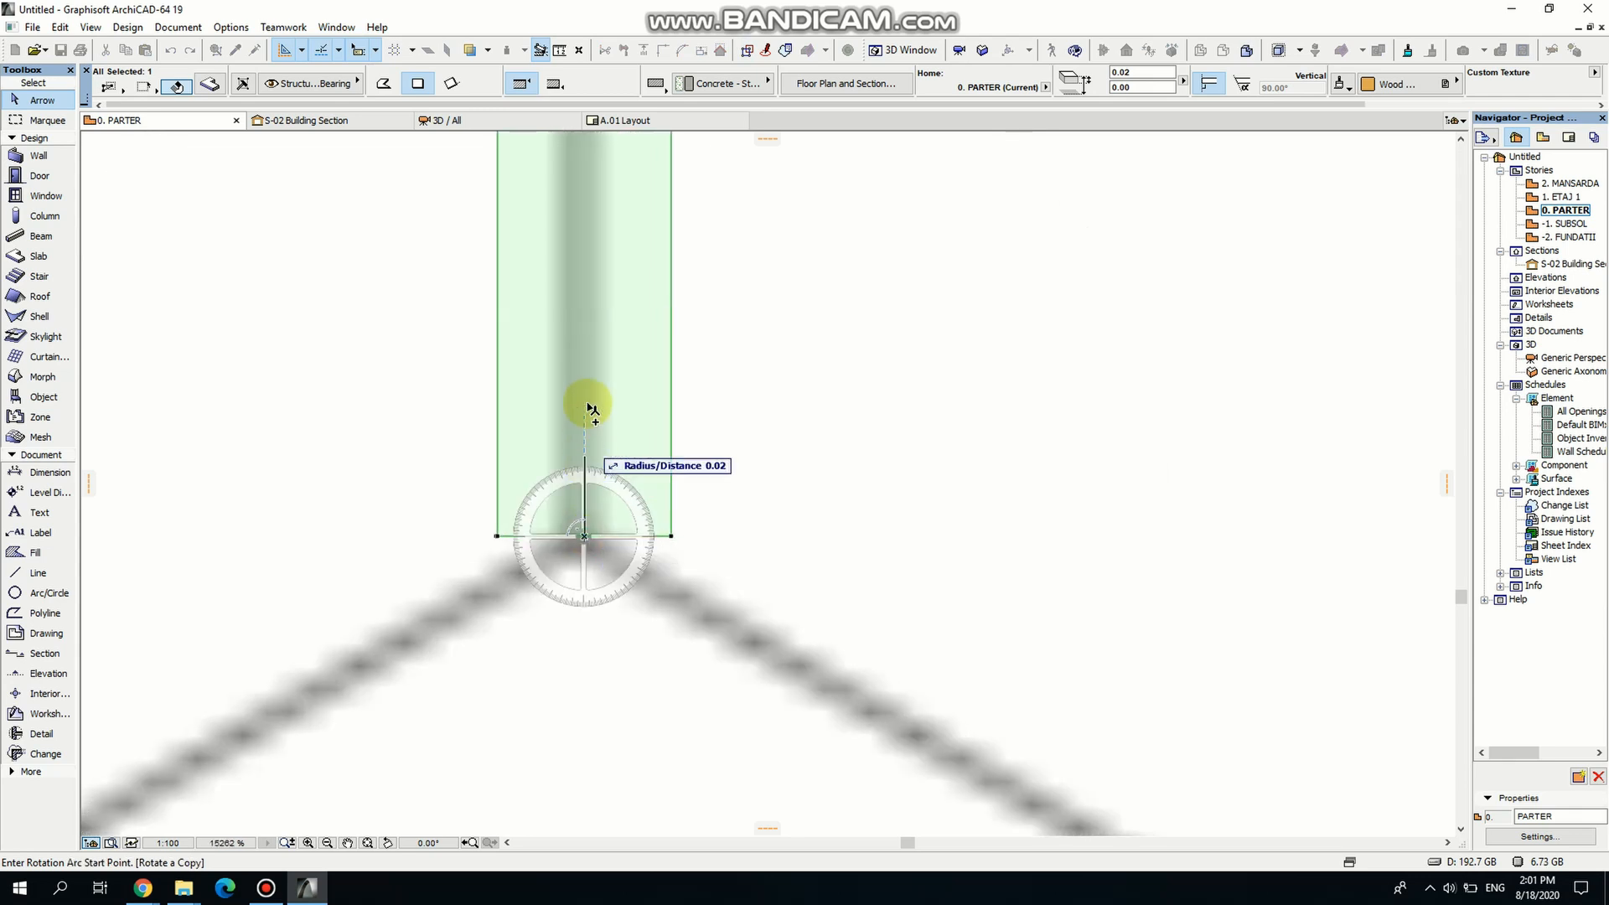
{"action": "left_click", "coordinate": [585, 339]}
{"action": "scroll", "coordinate": [753, 661], "scroll_direction": "down", "scroll_amount": 3}
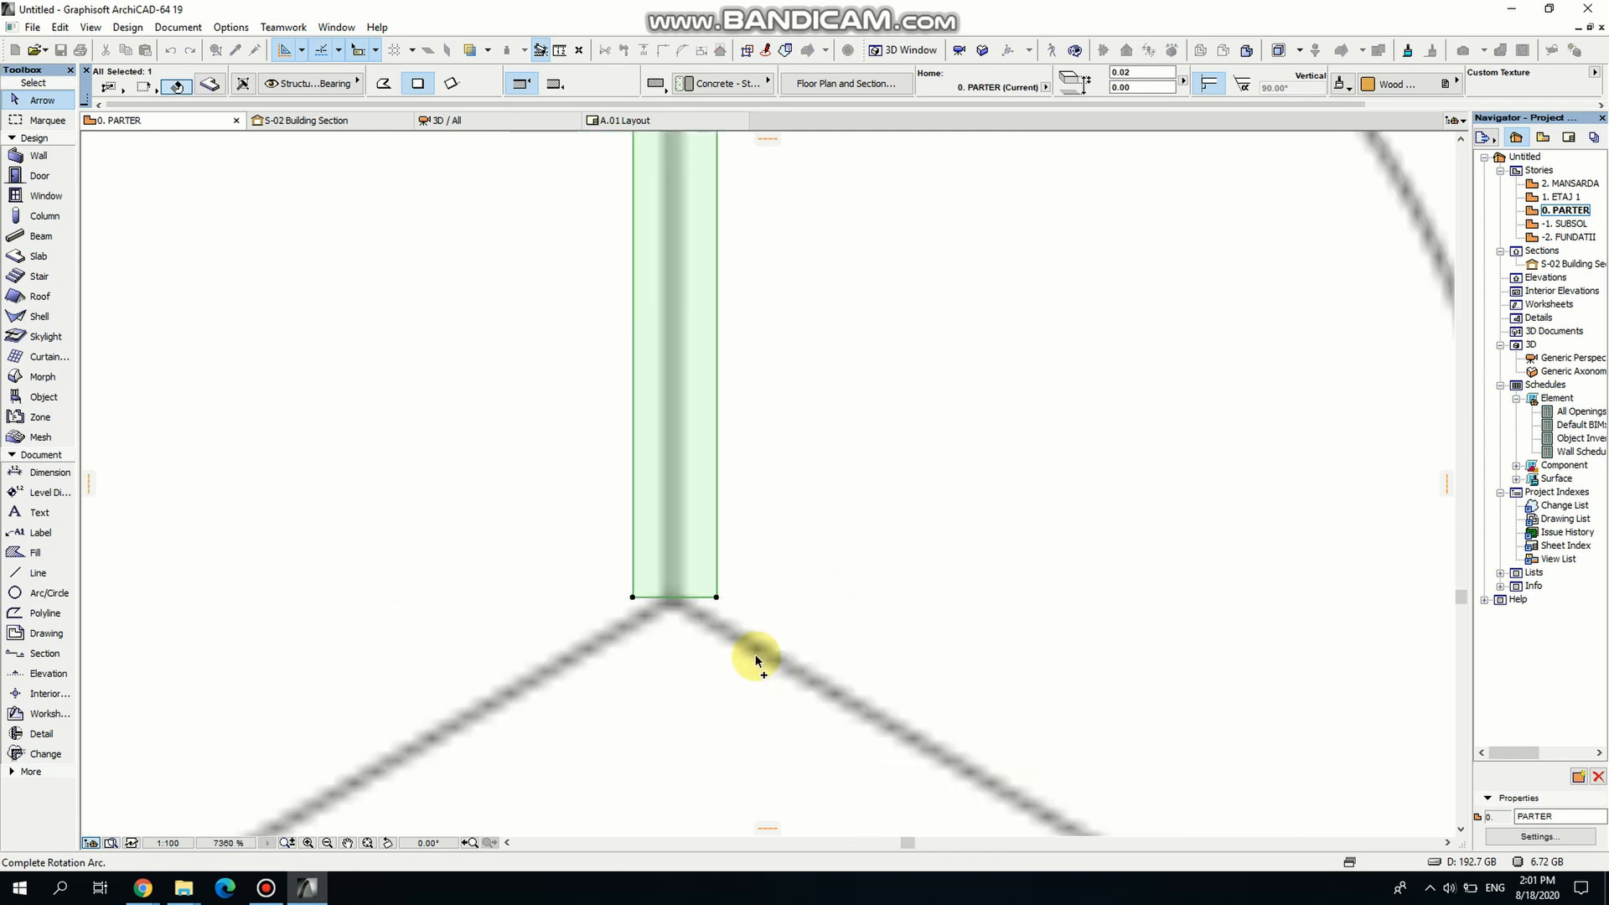
{"action": "middle_click_drag", "start_coordinate": [762, 664], "coordinate": [628, 306]}
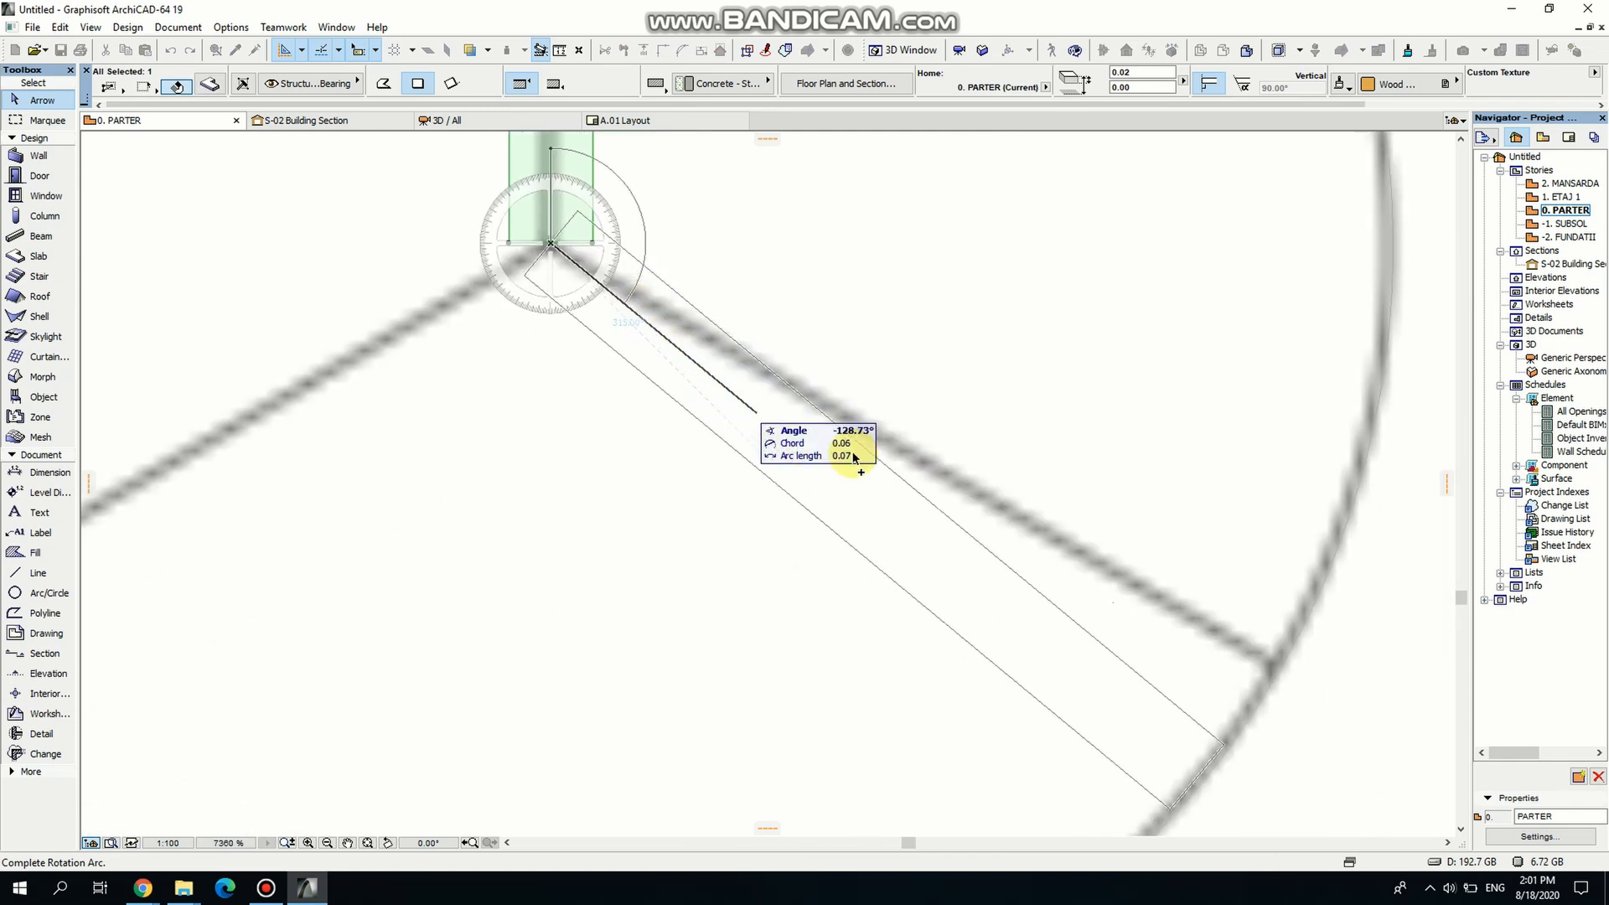
{"action": "left_click", "coordinate": [1274, 670]}
Mirror a copy of the lower-right strip slab about the vertical centre axis onto the lower-left spoke, leaving nothing selected.
{"action": "scroll", "coordinate": [694, 508], "scroll_direction": "down", "scroll_amount": 5}
{"action": "scroll", "coordinate": [542, 395], "scroll_direction": "up", "scroll_amount": 8}
{"action": "key", "text": "ctrl+alt+m"}
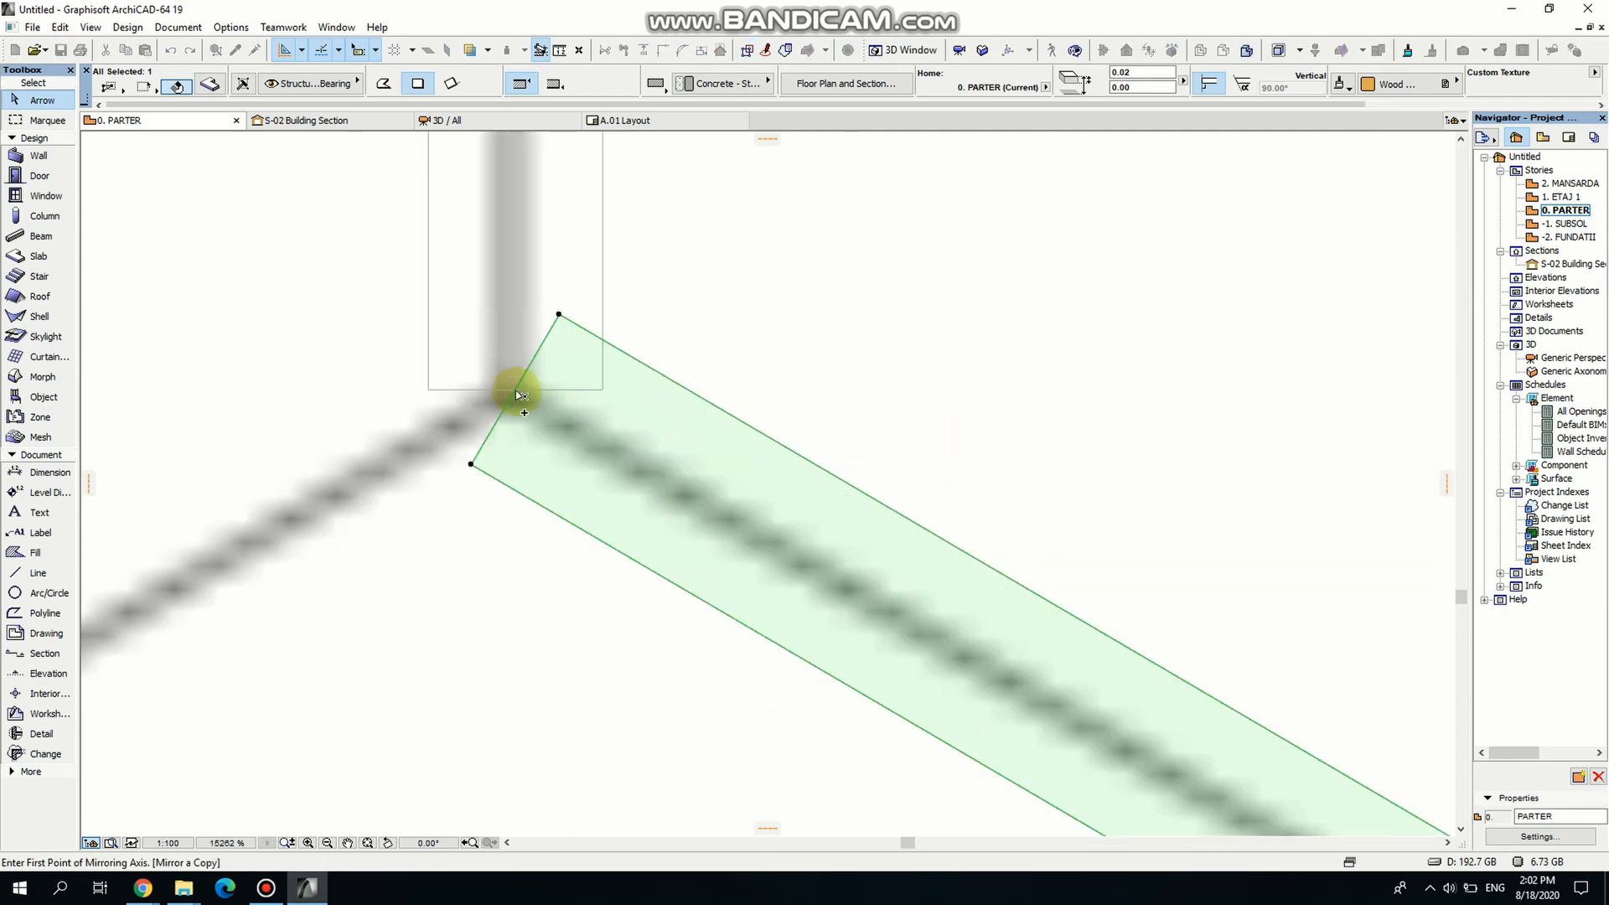
{"action": "left_click", "coordinate": [516, 394]}
{"action": "scroll", "coordinate": [515, 394], "scroll_direction": "down", "scroll_amount": 2}
{"action": "left_click", "coordinate": [514, 313]}
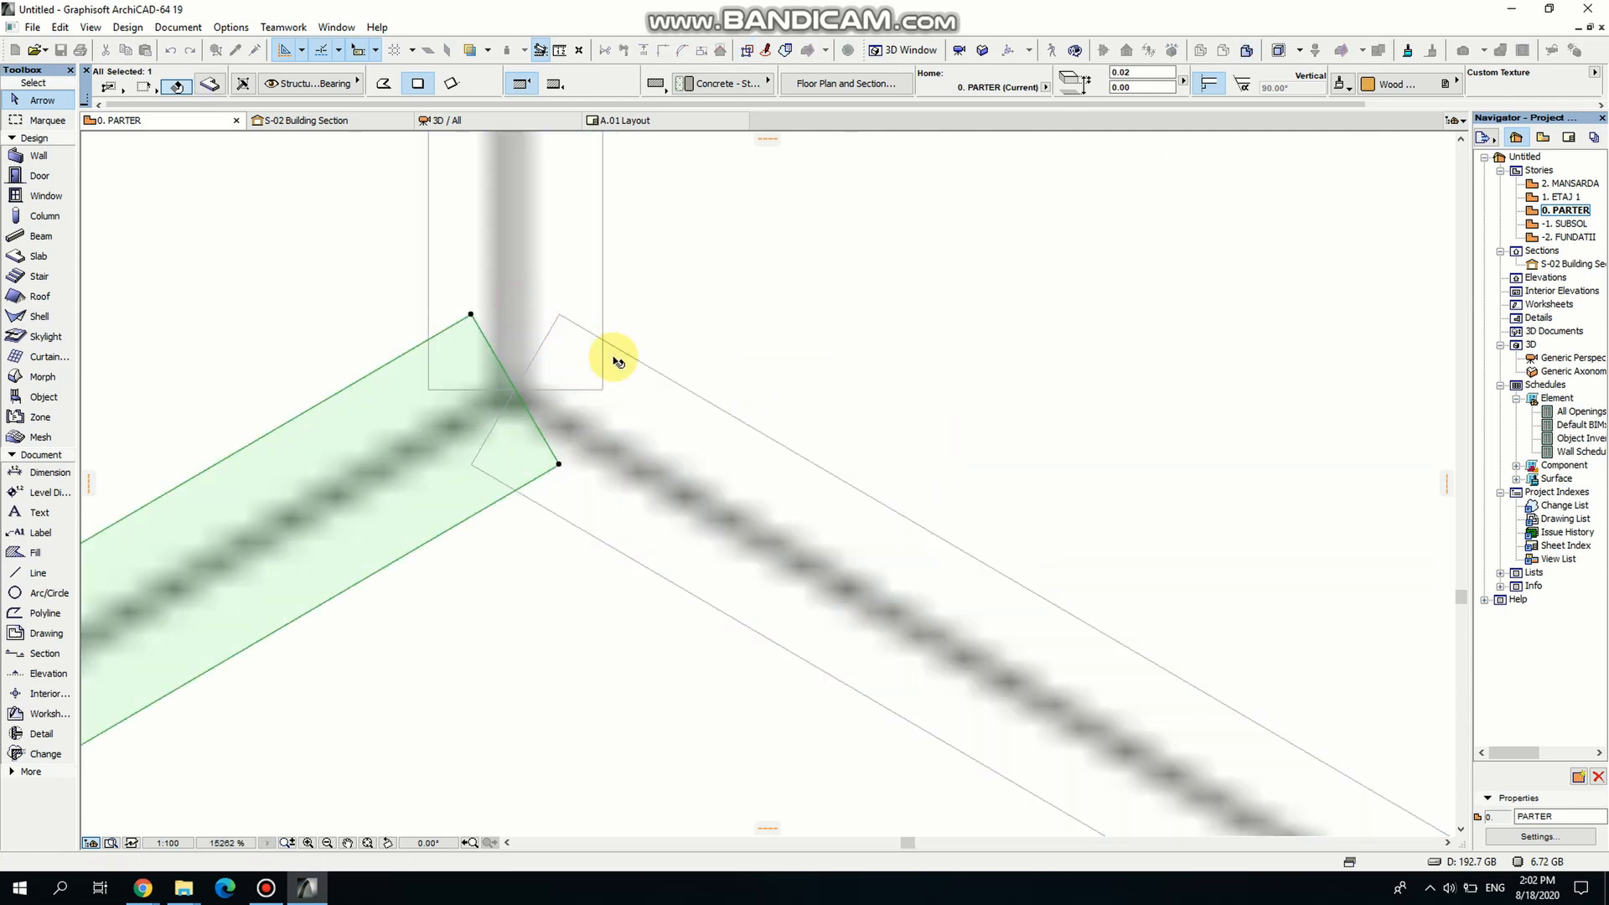
{"action": "scroll", "coordinate": [718, 304], "scroll_direction": "down", "scroll_amount": 2}
{"action": "middle_click_drag", "start_coordinate": [718, 304], "coordinate": [718, 430]}
{"action": "key", "text": "Escape"}
{"action": "scroll", "coordinate": [575, 466], "scroll_direction": "up", "scroll_amount": 2}
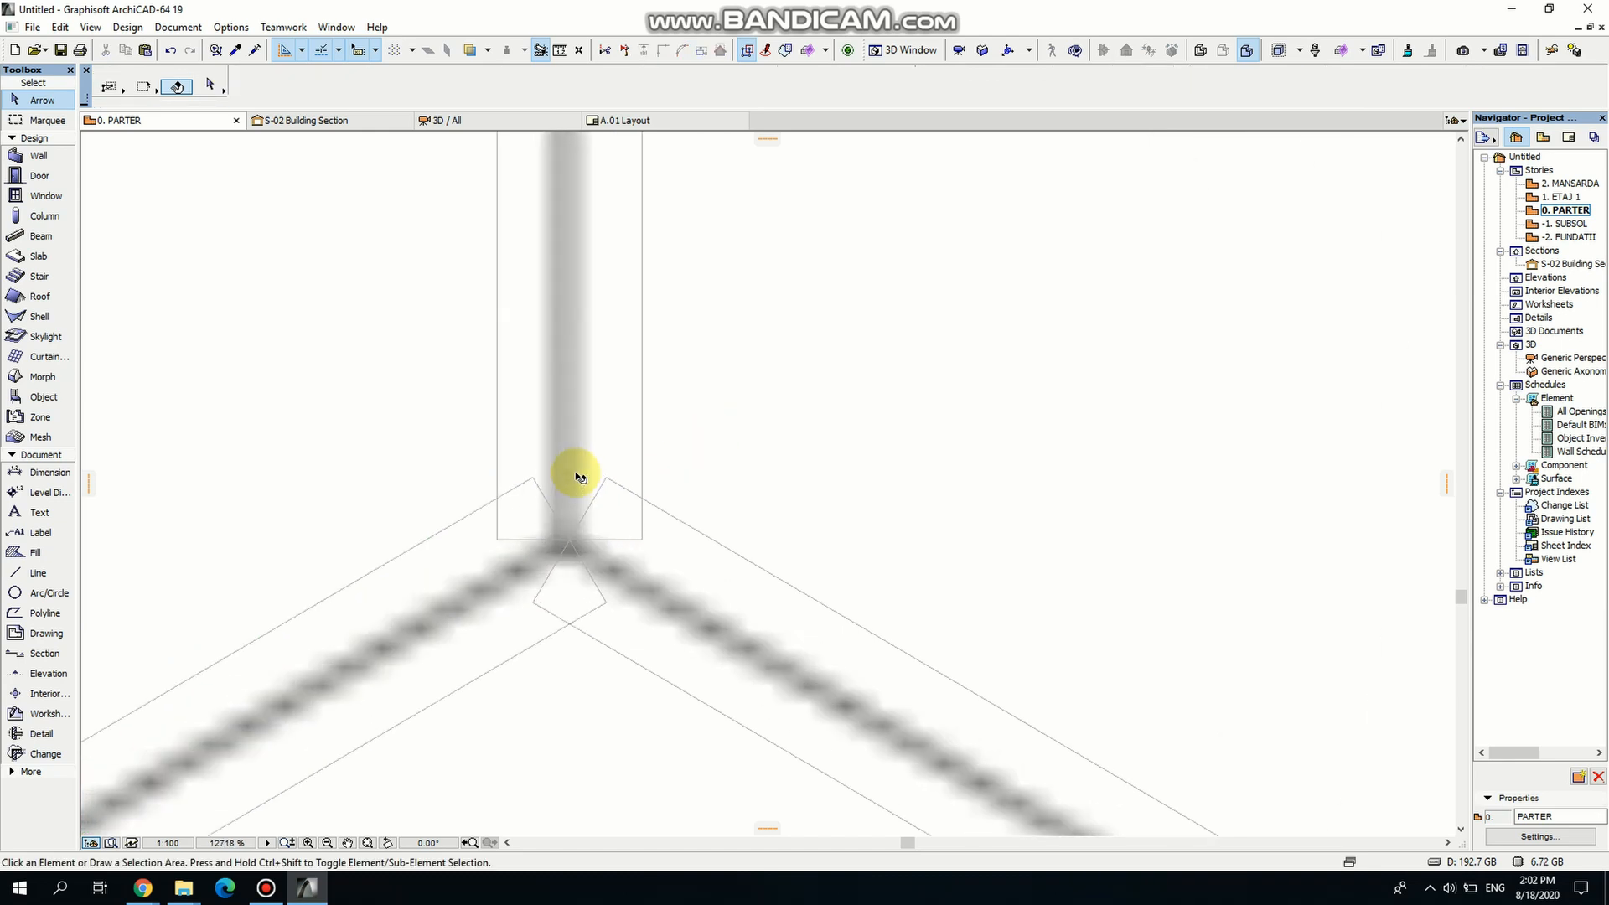
Add the lower-right strip's outline to the vertical strip slab so both form one polygon.
{"action": "left_click", "coordinate": [584, 455]}
{"action": "scroll", "coordinate": [682, 491], "scroll_direction": "down", "scroll_amount": 4}
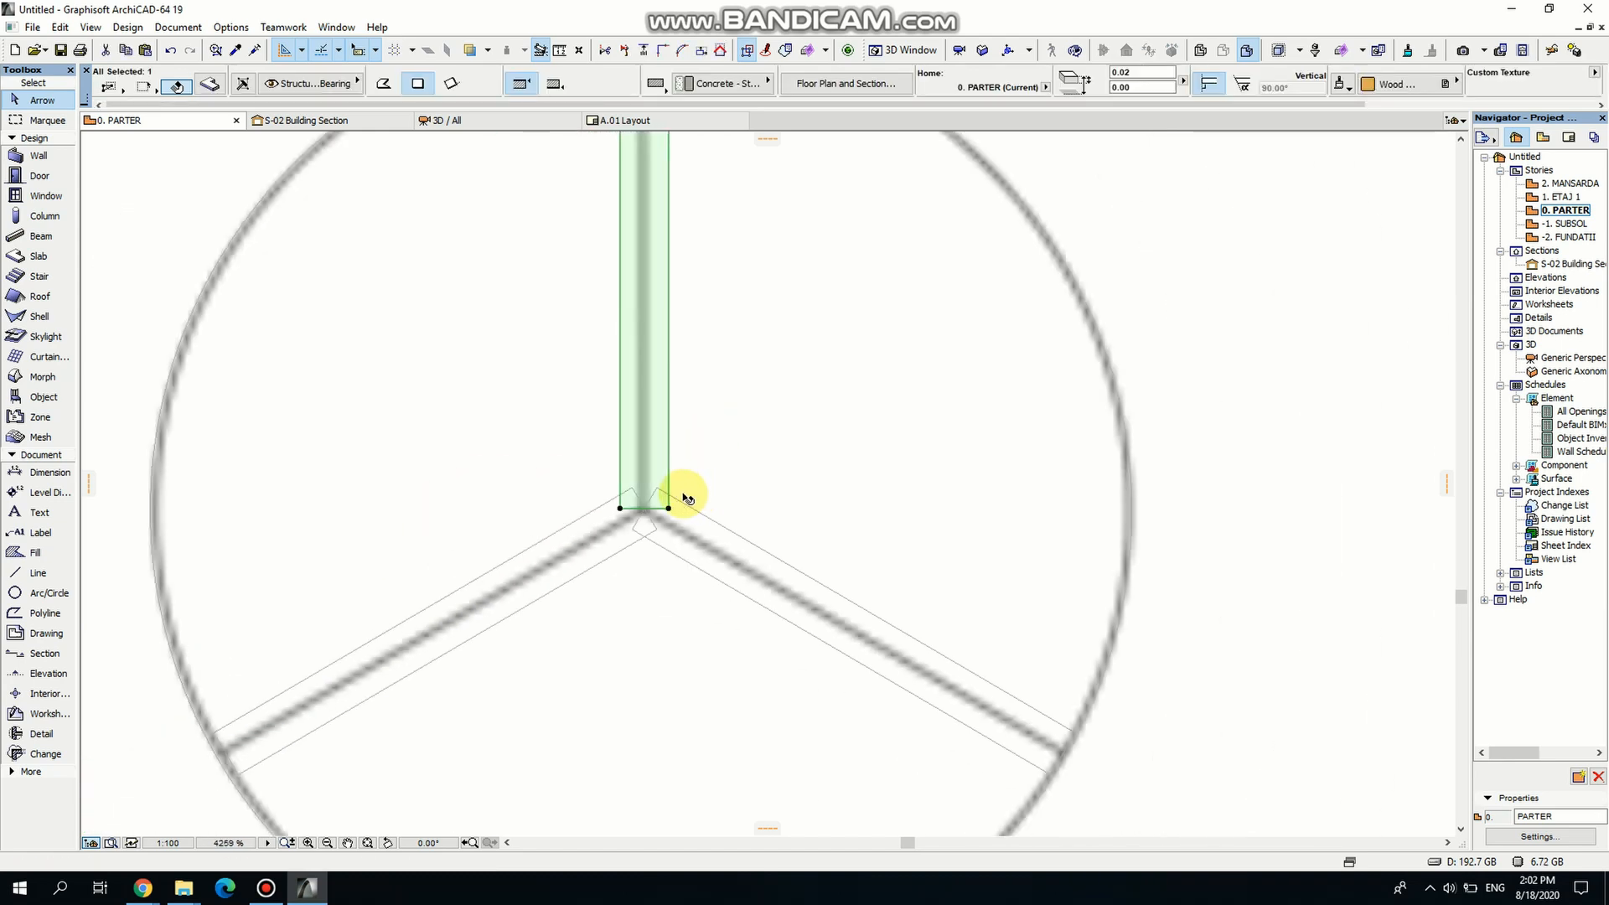
{"action": "scroll", "coordinate": [640, 550], "scroll_direction": "up", "scroll_amount": 3}
{"action": "scroll", "coordinate": [640, 549], "scroll_direction": "up", "scroll_amount": 1}
{"action": "left_click", "coordinate": [708, 544]}
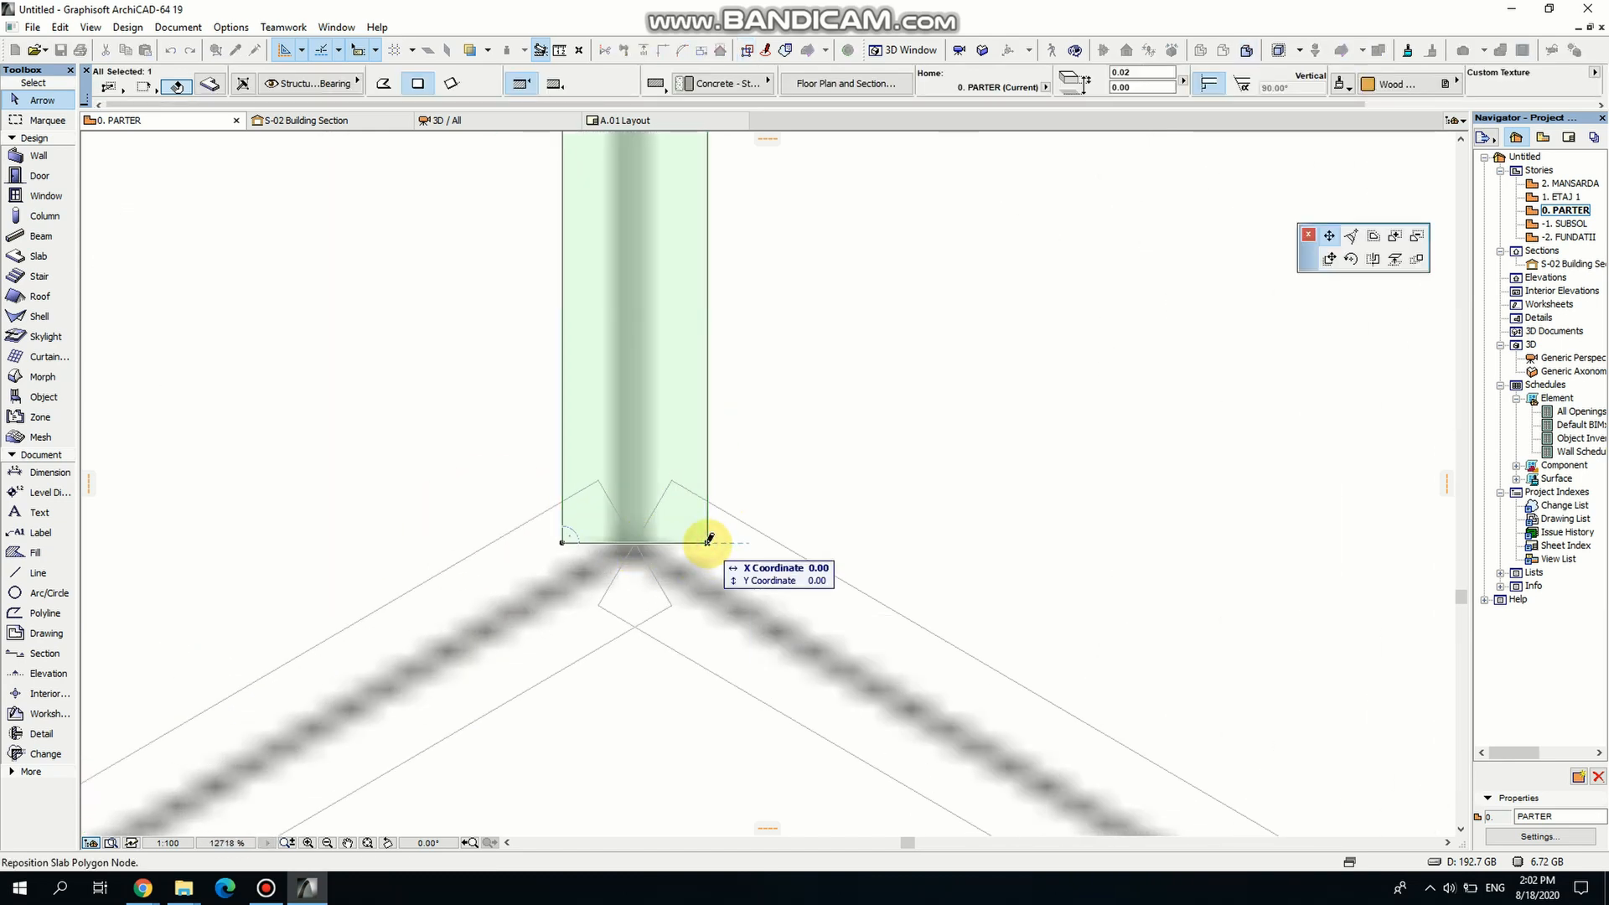
{"action": "left_click", "coordinate": [1397, 243]}
{"action": "left_click", "coordinate": [865, 657]}
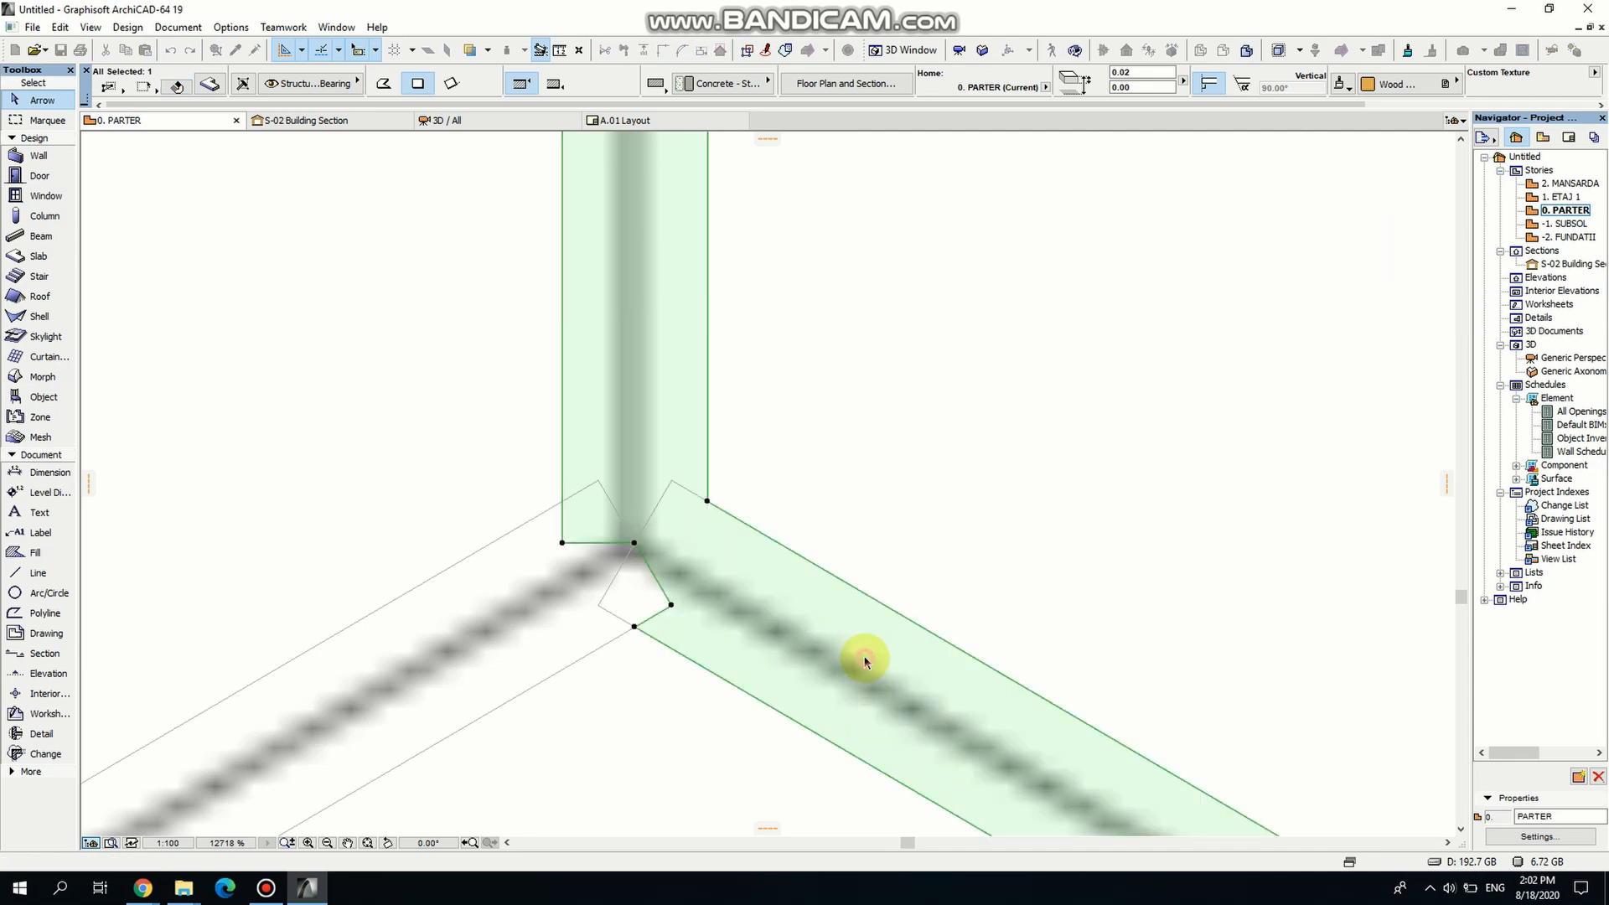
Add the lower-left strip's outline and the small gap at the spoke junction to the combined spoke polygon.
{"action": "left_click", "coordinate": [634, 543]}
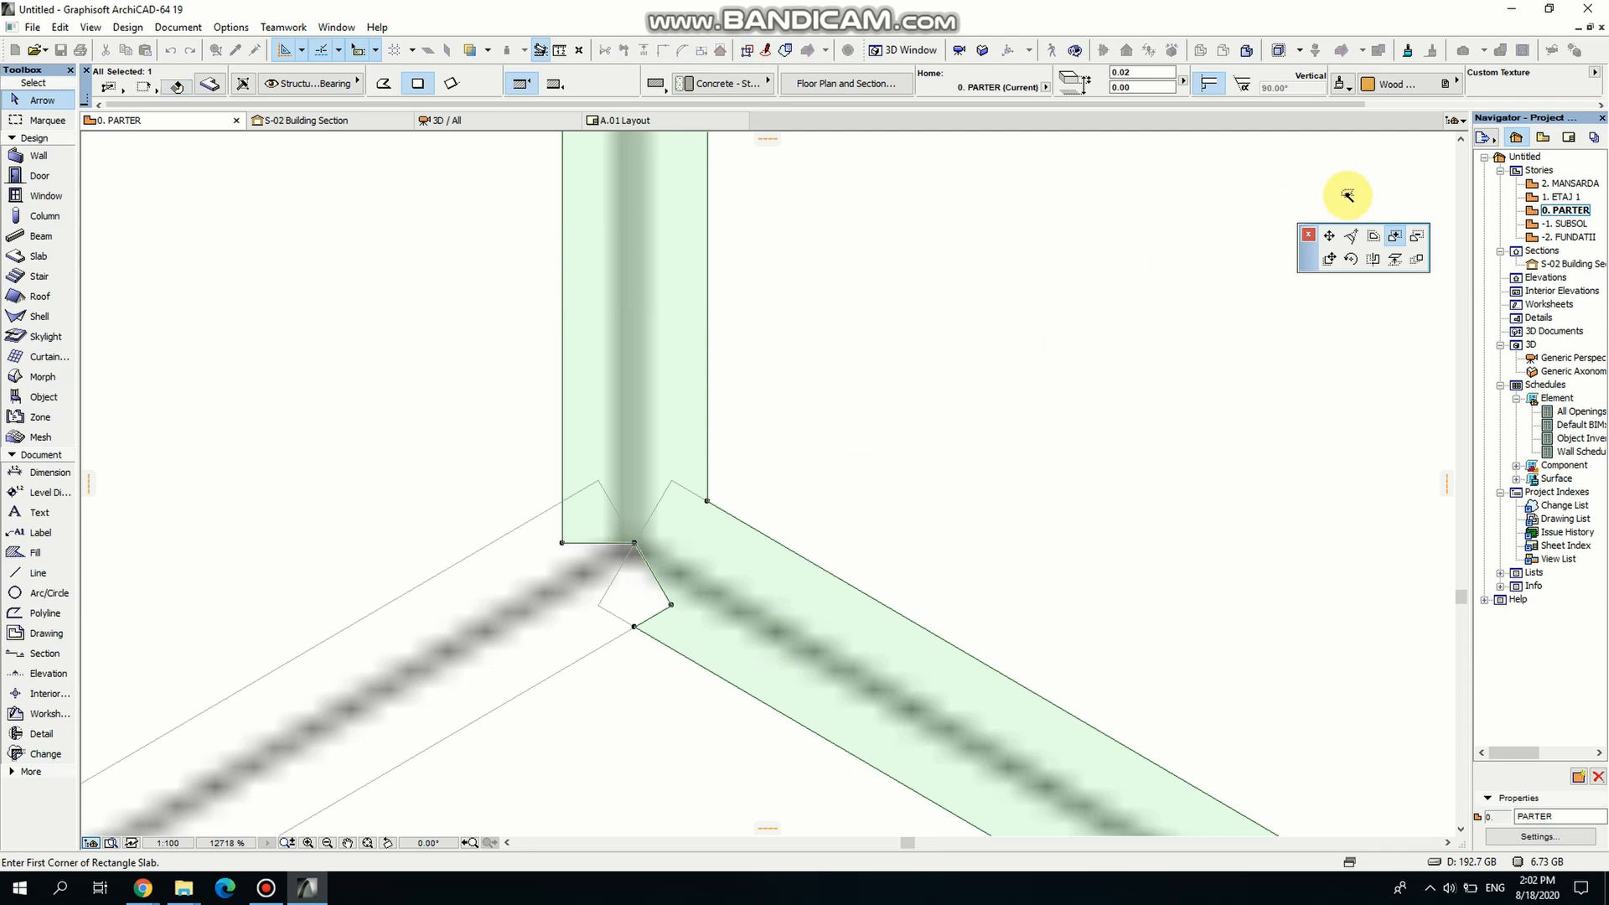
{"action": "left_click", "coordinate": [592, 580]}
{"action": "left_click", "coordinate": [633, 543]}
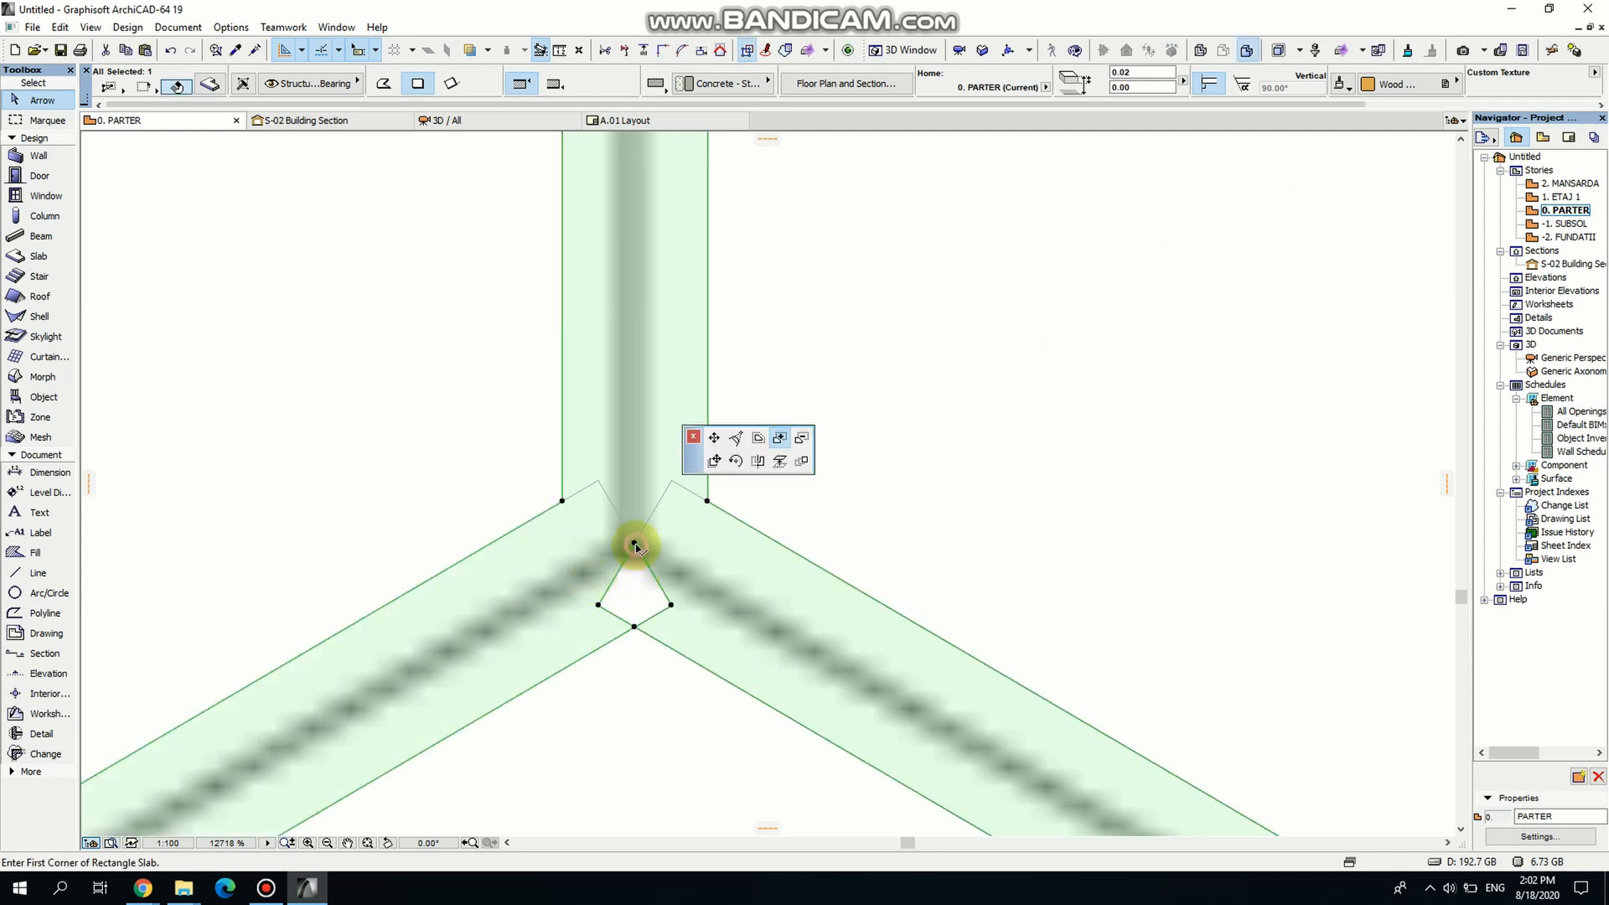
{"action": "left_click", "coordinate": [635, 595]}
{"action": "key", "text": "Escape"}
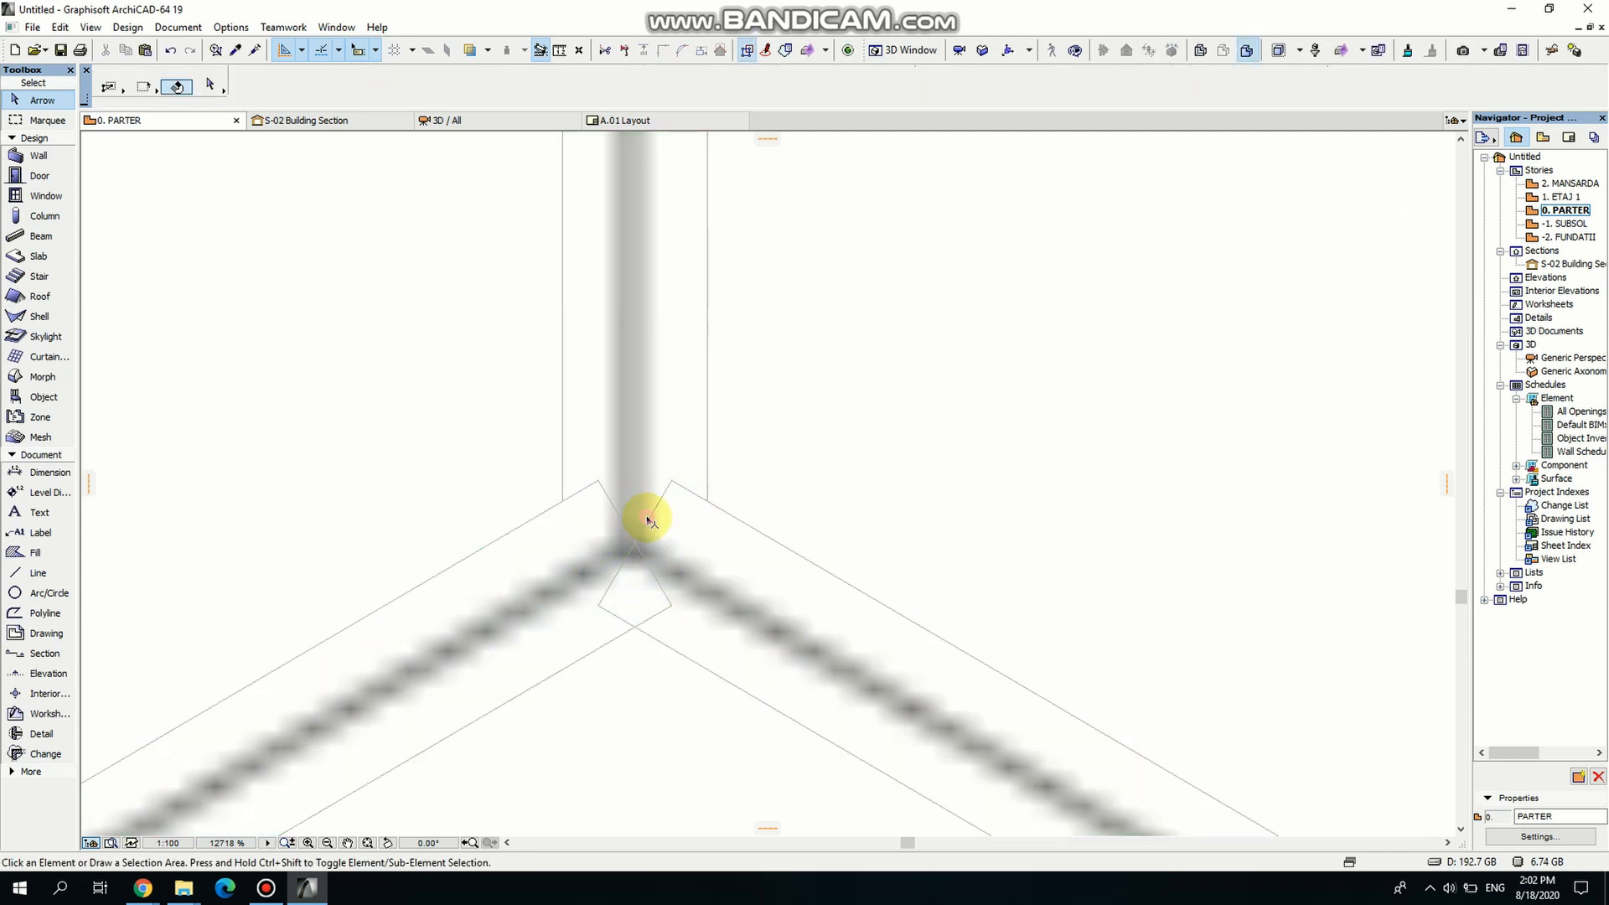
Delete the separate lower-right and lower-left strip slabs, keeping only the combined three-spoke slab with nothing selected.
{"action": "left_click", "coordinate": [647, 519]}
{"action": "key", "text": "Delete"}
{"action": "left_click", "coordinate": [616, 517]}
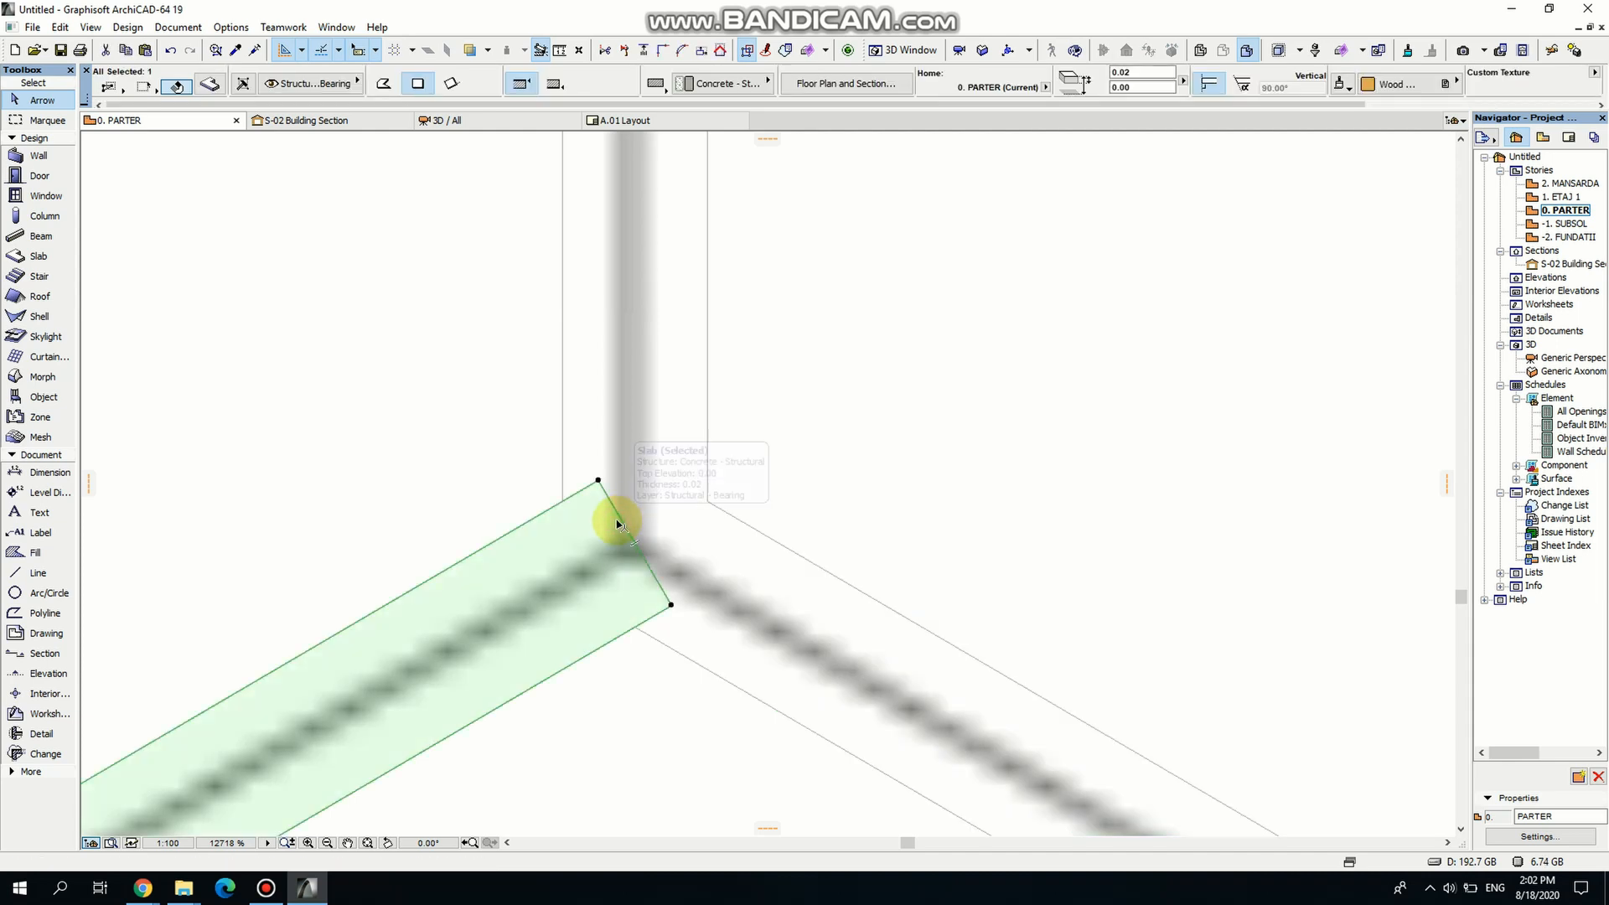
{"action": "key", "text": "Delete"}
{"action": "scroll", "coordinate": [622, 520], "scroll_direction": "down", "scroll_amount": 5}
{"action": "scroll", "coordinate": [648, 549], "scroll_direction": "down", "scroll_amount": 2}
{"action": "left_click", "coordinate": [632, 456]}
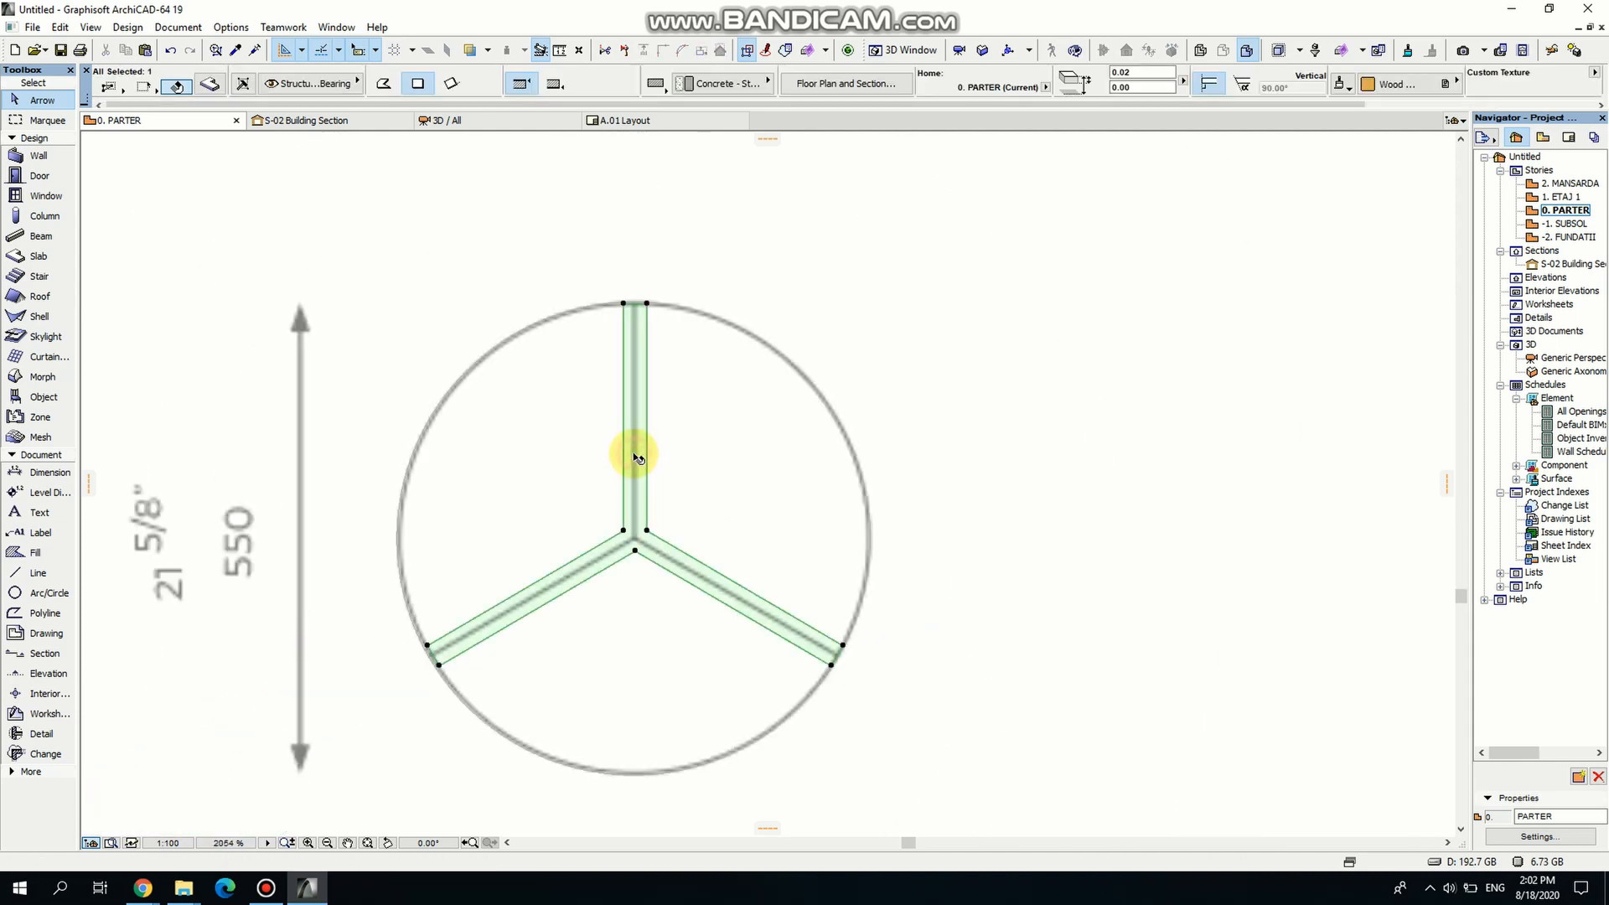
{"action": "left_click", "coordinate": [1197, 521]}
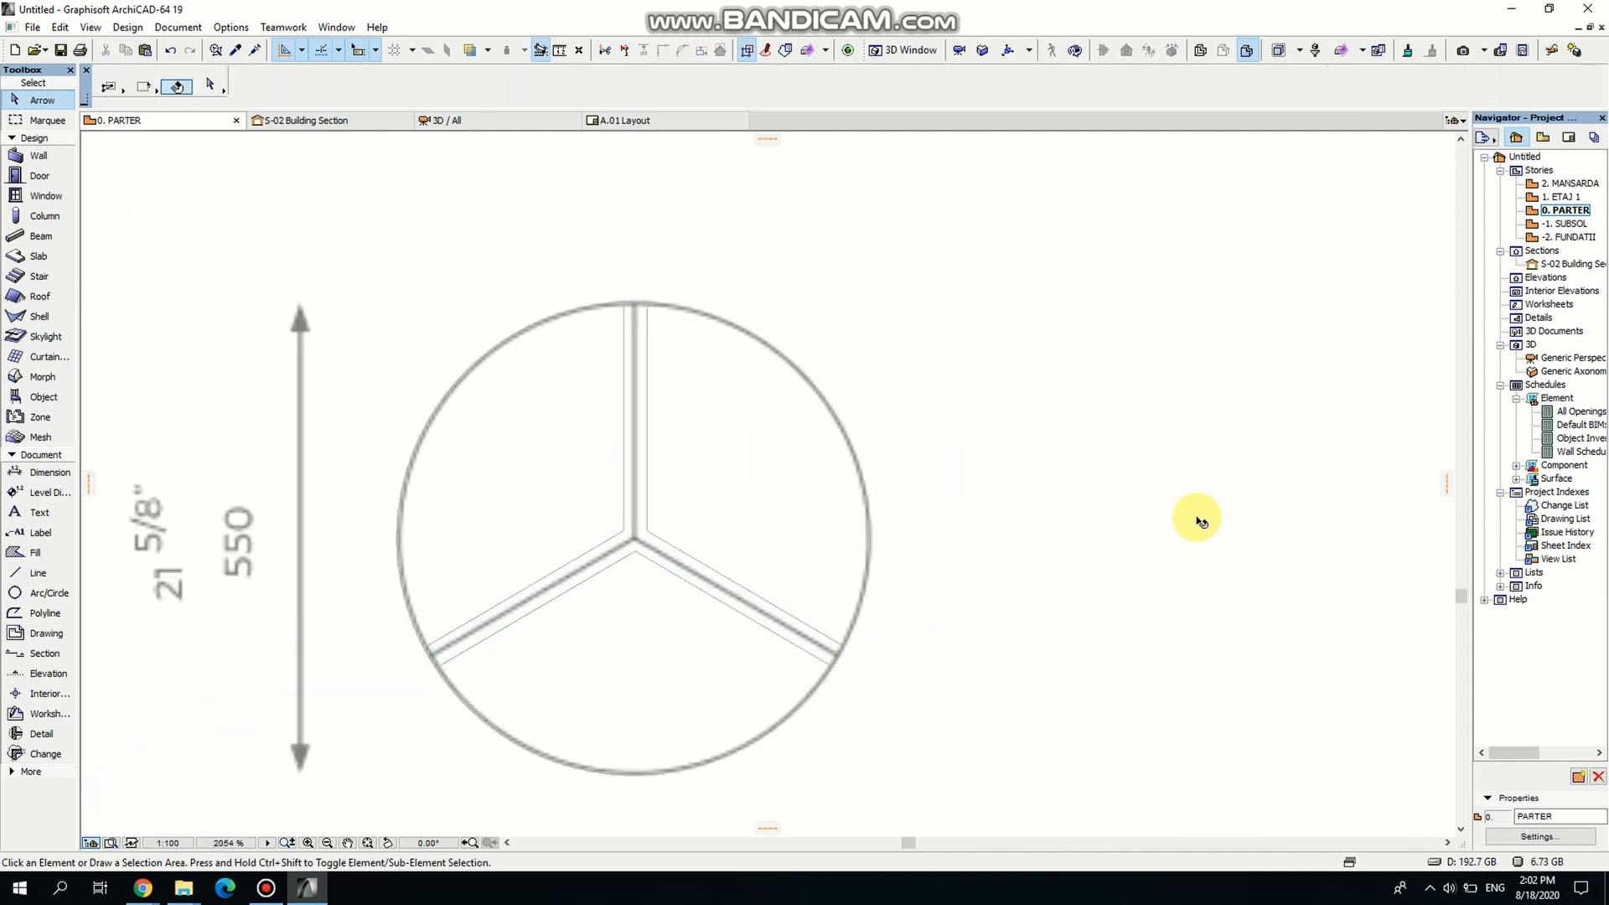
In the 3D perspective, lower the three-spoke slab to elevation -0.02, directly beneath the round slab, and inspect it from several angles.
{"action": "double_click", "coordinate": [1590, 362]}
{"action": "scroll", "coordinate": [441, 725], "scroll_direction": "up", "scroll_amount": 4}
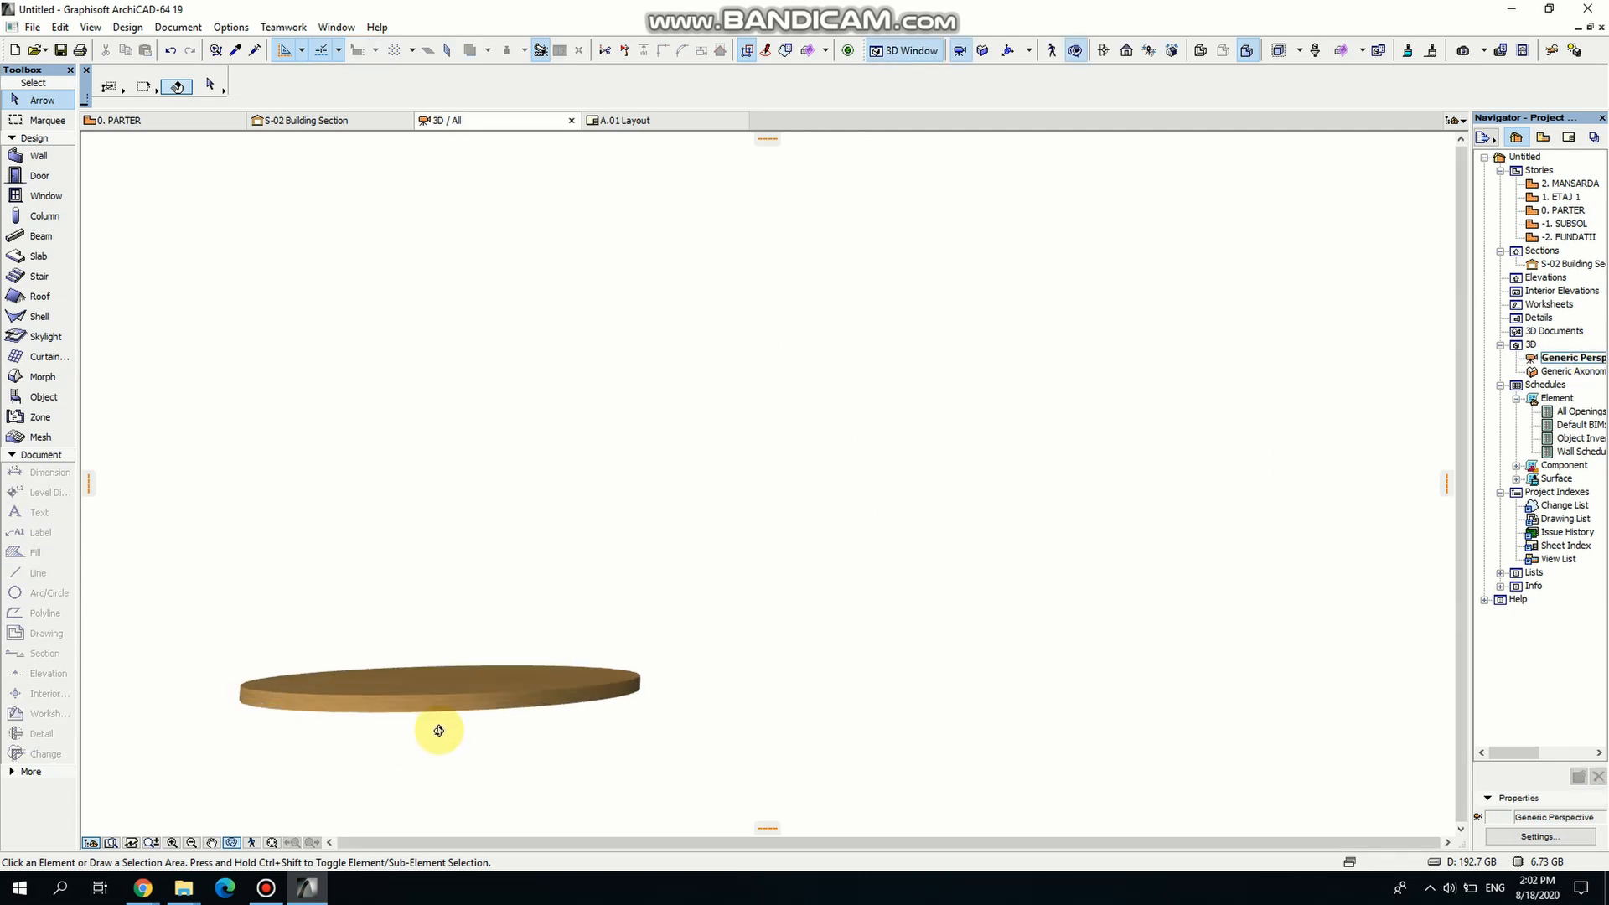
{"action": "left_click", "coordinate": [539, 694]}
{"action": "key", "text": "ctrl+d"}
{"action": "left_click", "coordinate": [538, 692]}
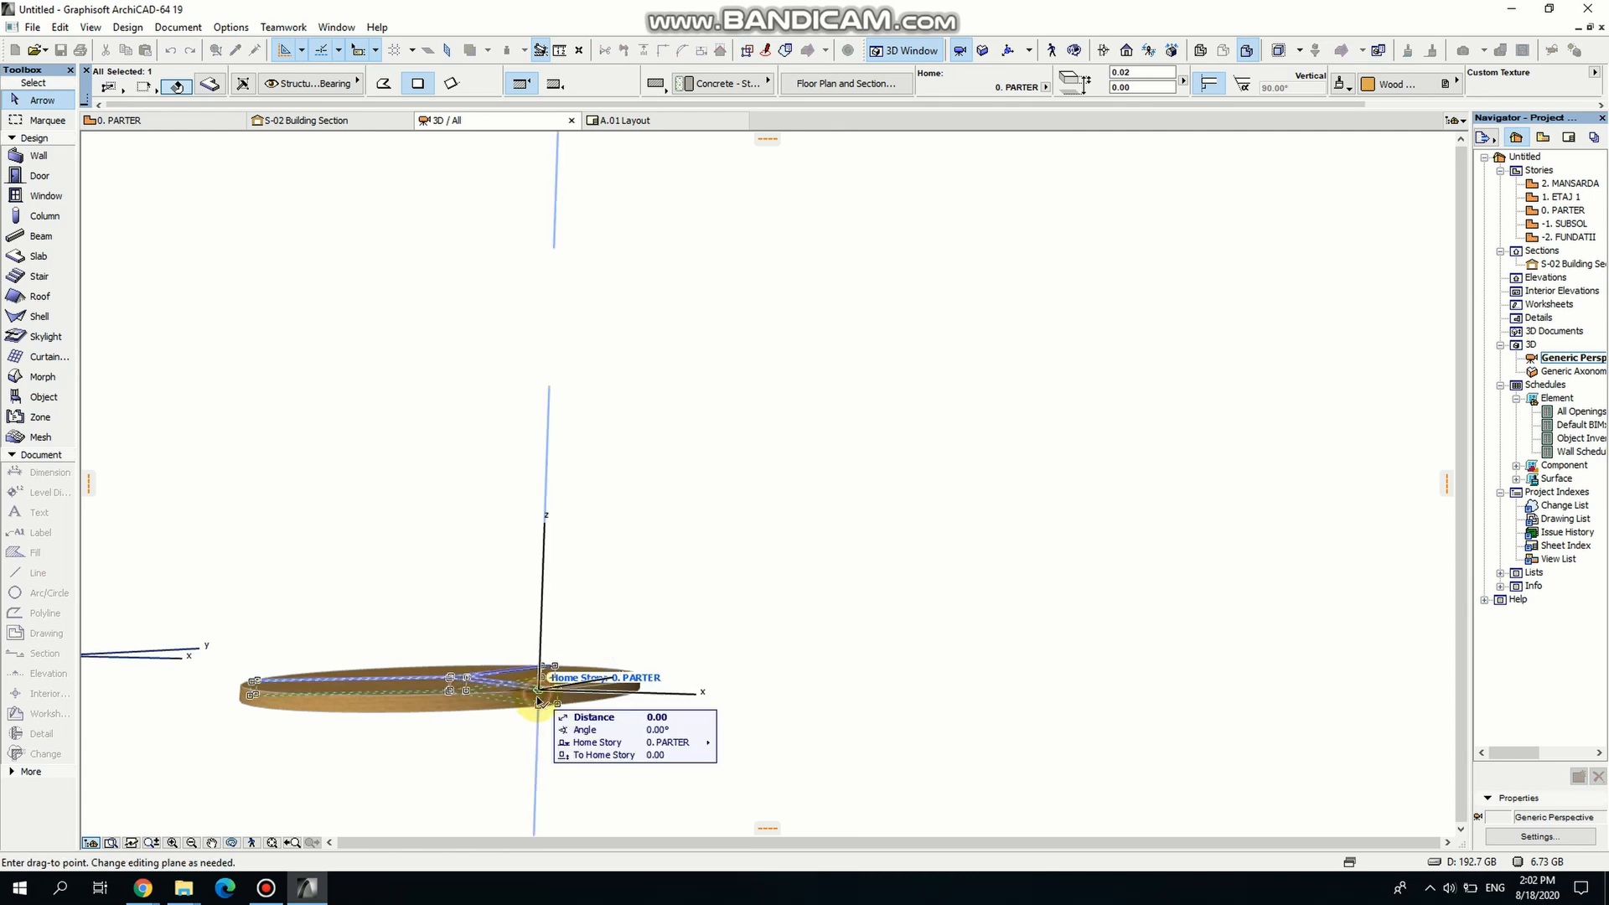
{"action": "left_click", "coordinate": [539, 713]}
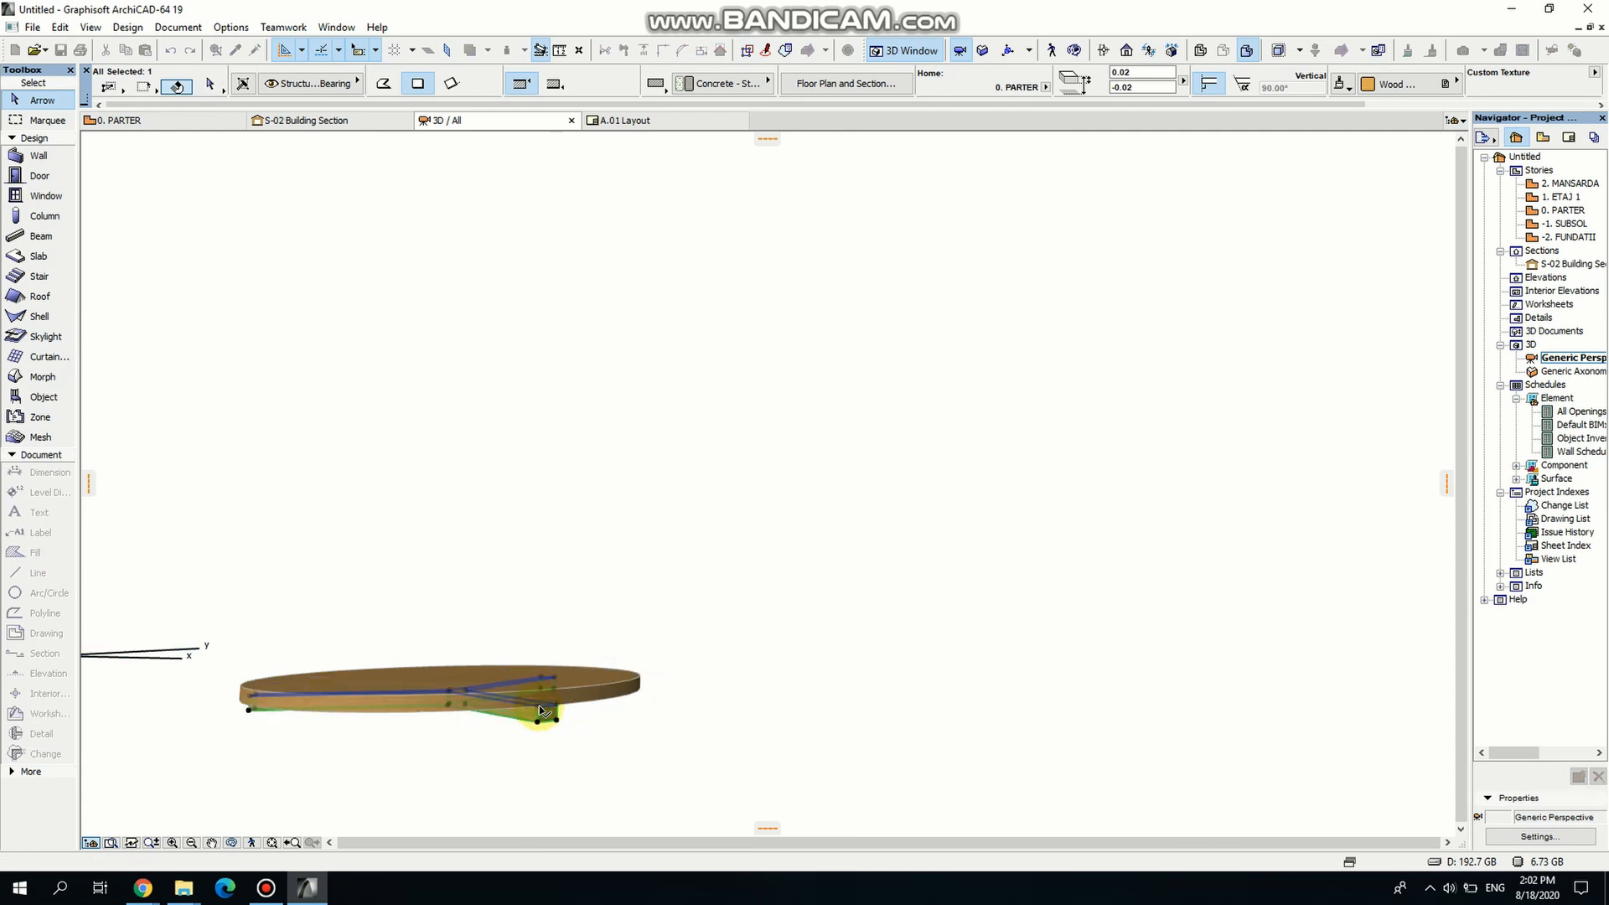
{"action": "left_click", "coordinate": [888, 670]}
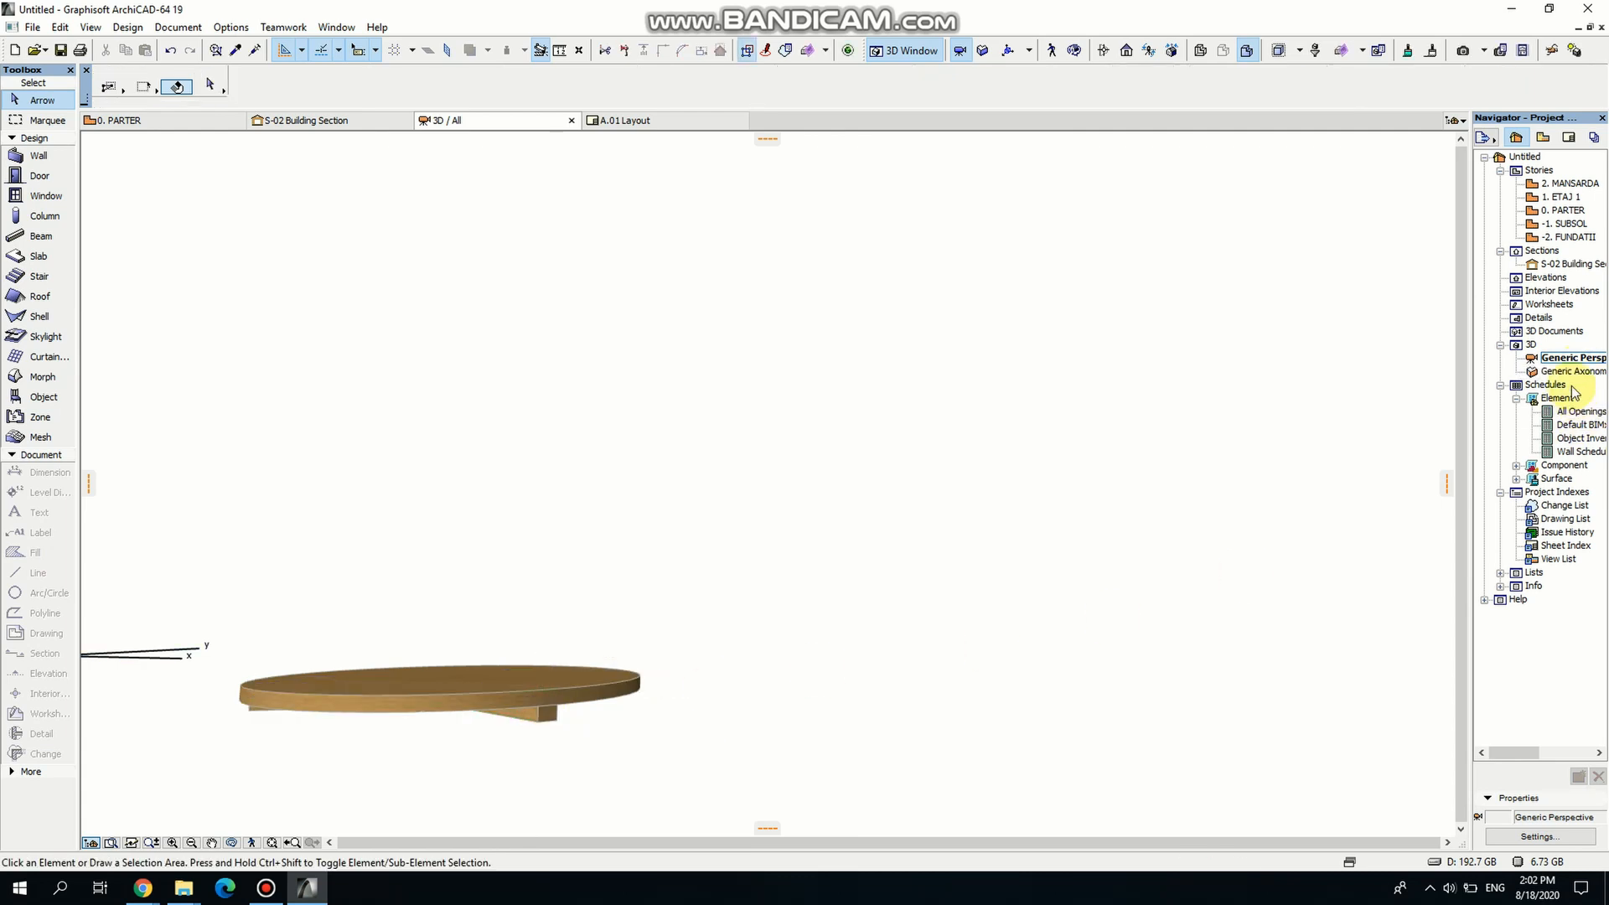
{"action": "middle_click_drag", "start_coordinate": [555, 743], "coordinate": [723, 687]}
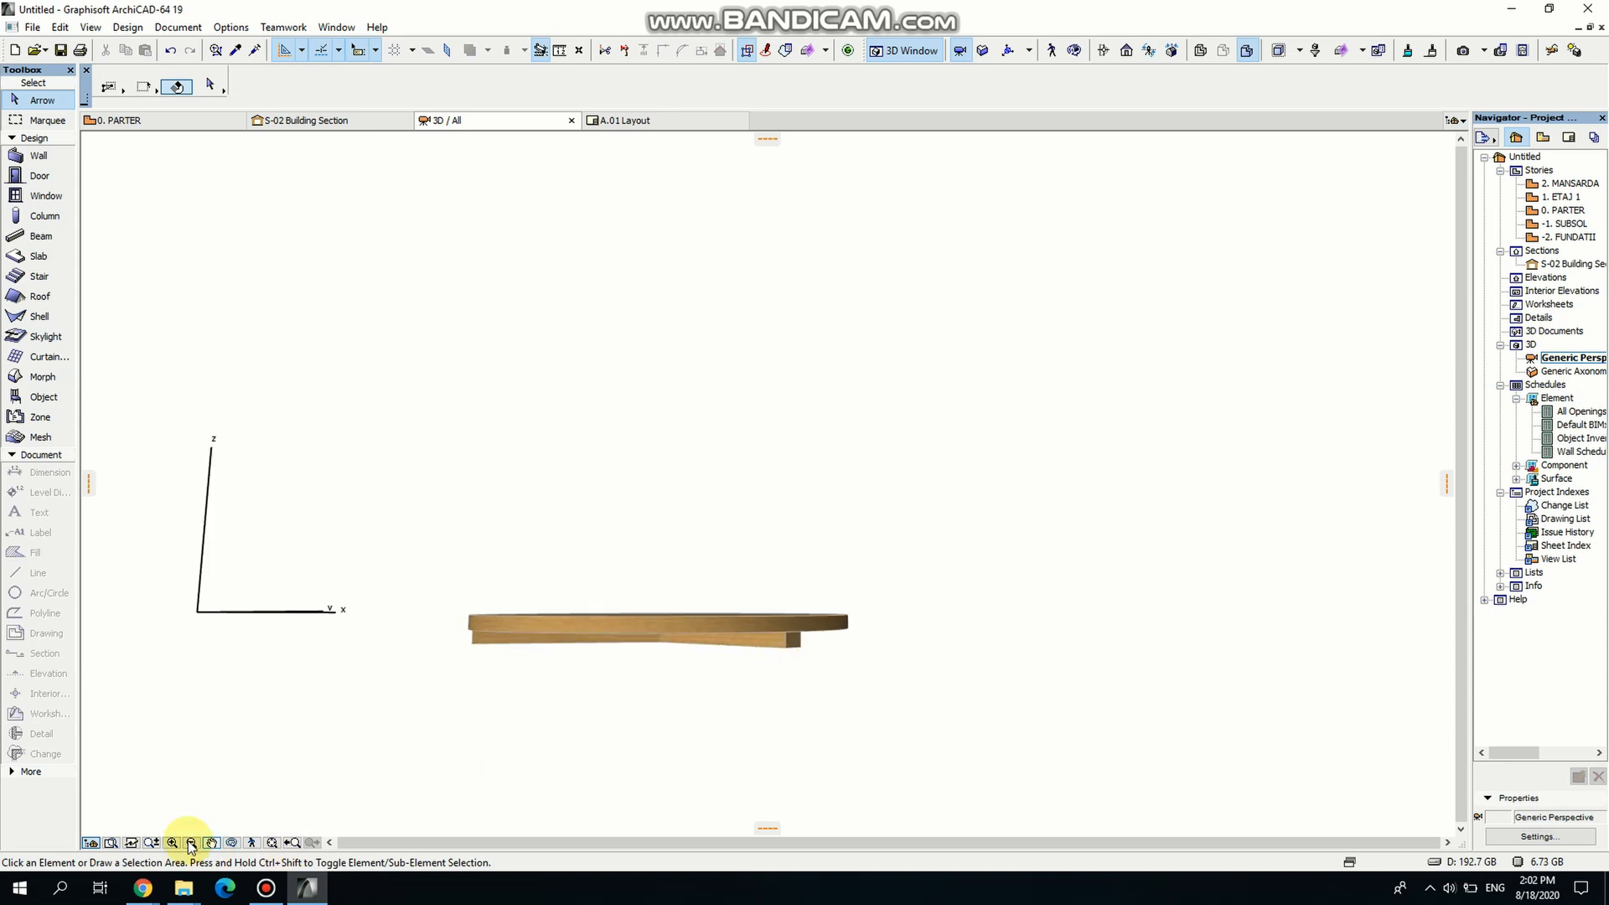
{"action": "left_click", "coordinate": [232, 842]}
{"action": "mouse_move", "coordinate": [521, 686]}
{"action": "left_mouse_down"}
{"action": "mouse_move", "coordinate": [700, 374]}
{"action": "mouse_move", "coordinate": [973, 679]}
{"action": "mouse_move", "coordinate": [467, 743]}
{"action": "mouse_move", "coordinate": [346, 475]}
{"action": "mouse_move", "coordinate": [295, 700]}
{"action": "mouse_move", "coordinate": [769, 506]}
{"action": "mouse_move", "coordinate": [502, 581]}
{"action": "mouse_move", "coordinate": [368, 482]}
{"action": "mouse_move", "coordinate": [435, 374]}
{"action": "mouse_move", "coordinate": [478, 470]}
{"action": "mouse_move", "coordinate": [498, 652]}
{"action": "mouse_move", "coordinate": [916, 470]}
{"action": "left_mouse_up"}
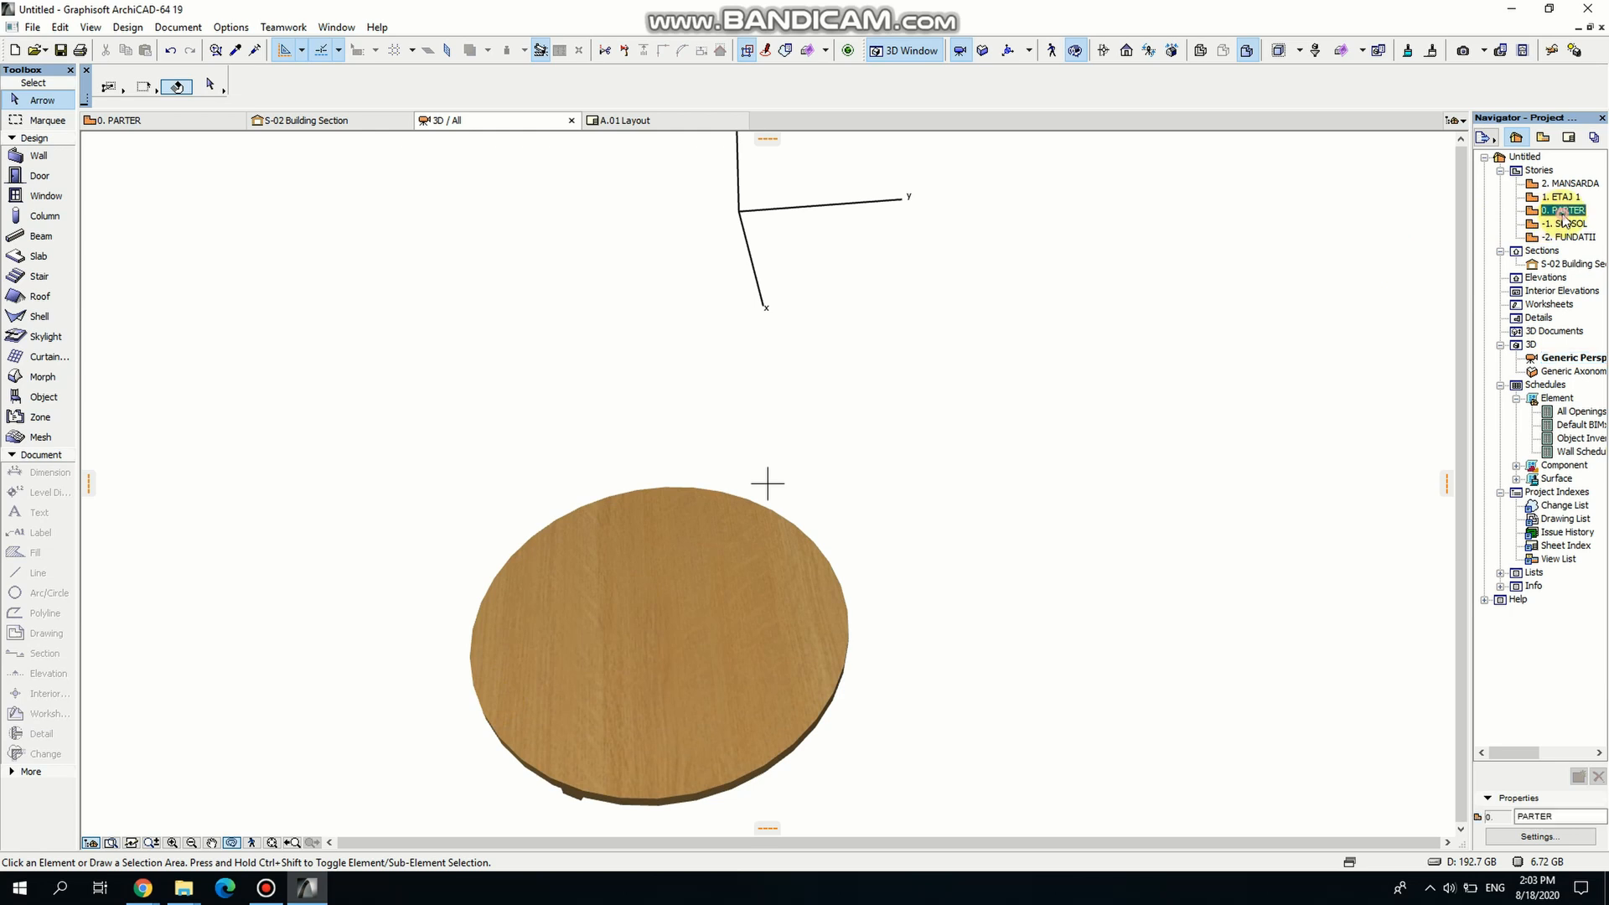
In the S-02 building section, copy the round slab 0.55 straight up onto the tabletop of the 600-high drawing.
{"action": "double_click", "coordinate": [1569, 265]}
{"action": "scroll", "coordinate": [540, 622], "scroll_direction": "up", "scroll_amount": 5}
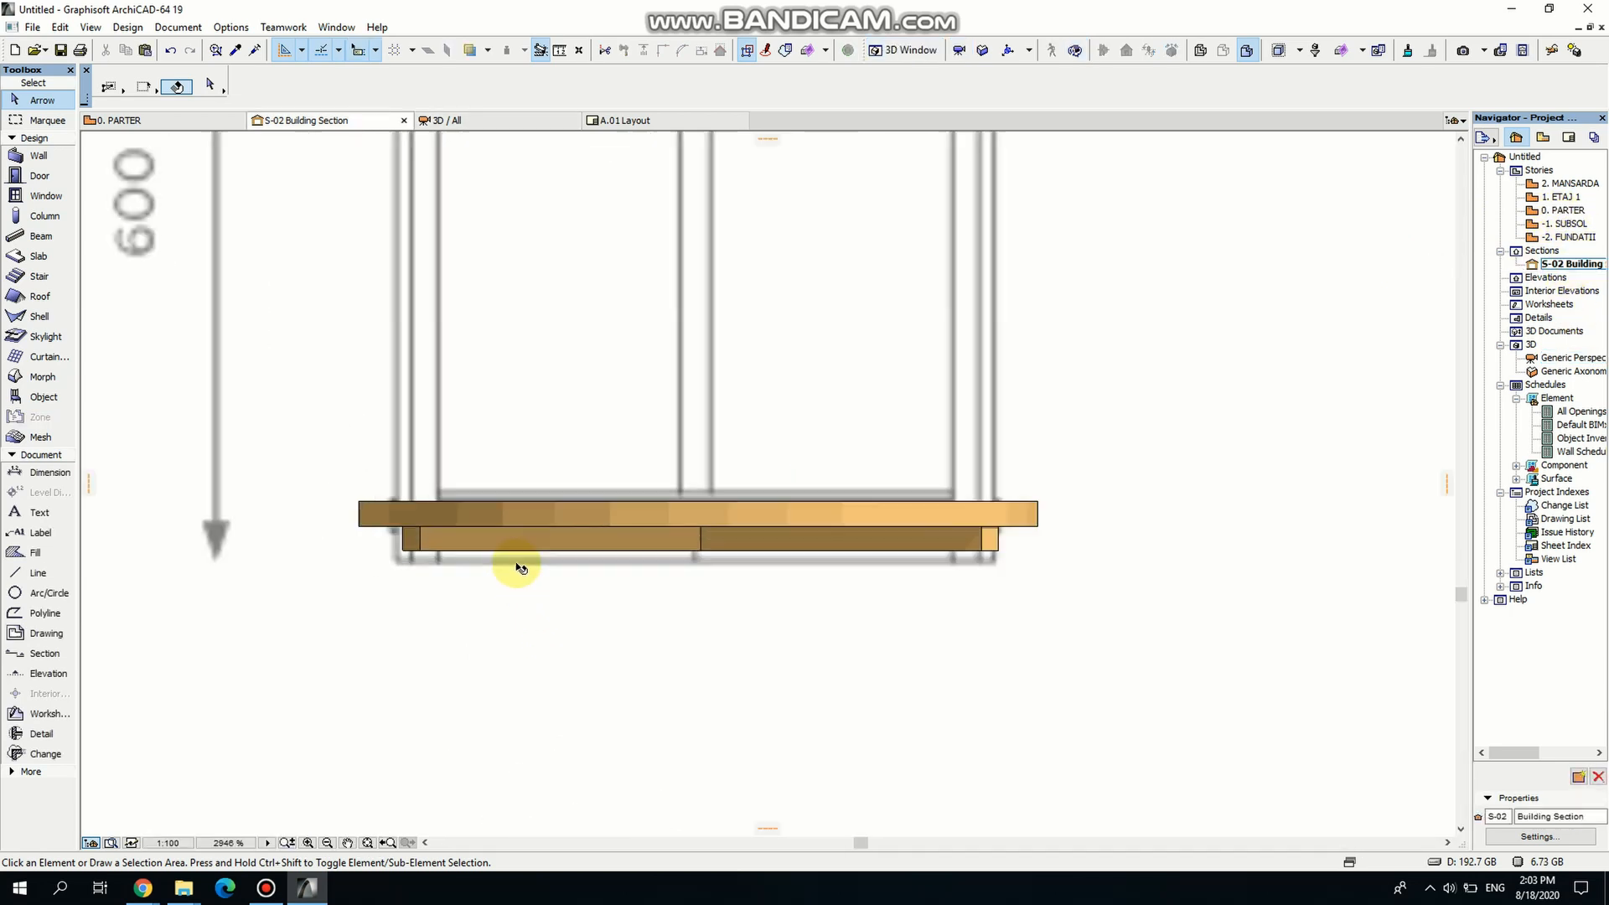
{"action": "middle_click_drag", "start_coordinate": [514, 565], "coordinate": [526, 662]}
{"action": "left_click", "coordinate": [1046, 591]}
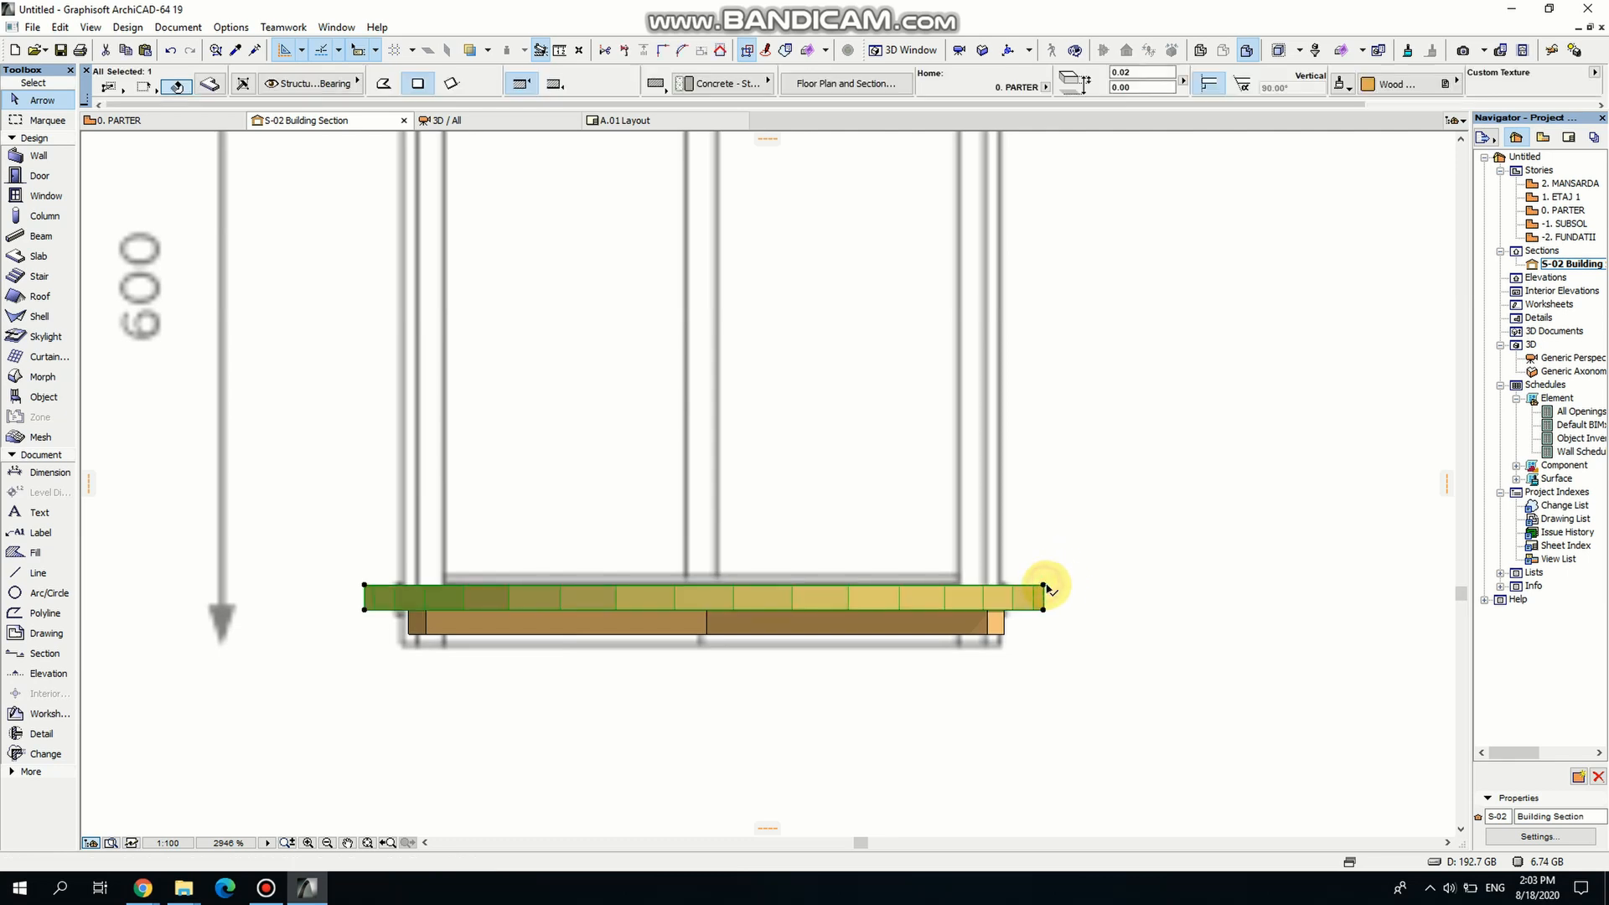
{"action": "scroll", "coordinate": [833, 492], "scroll_direction": "down", "scroll_amount": 3}
{"action": "middle_click_drag", "start_coordinate": [833, 492], "coordinate": [830, 633]}
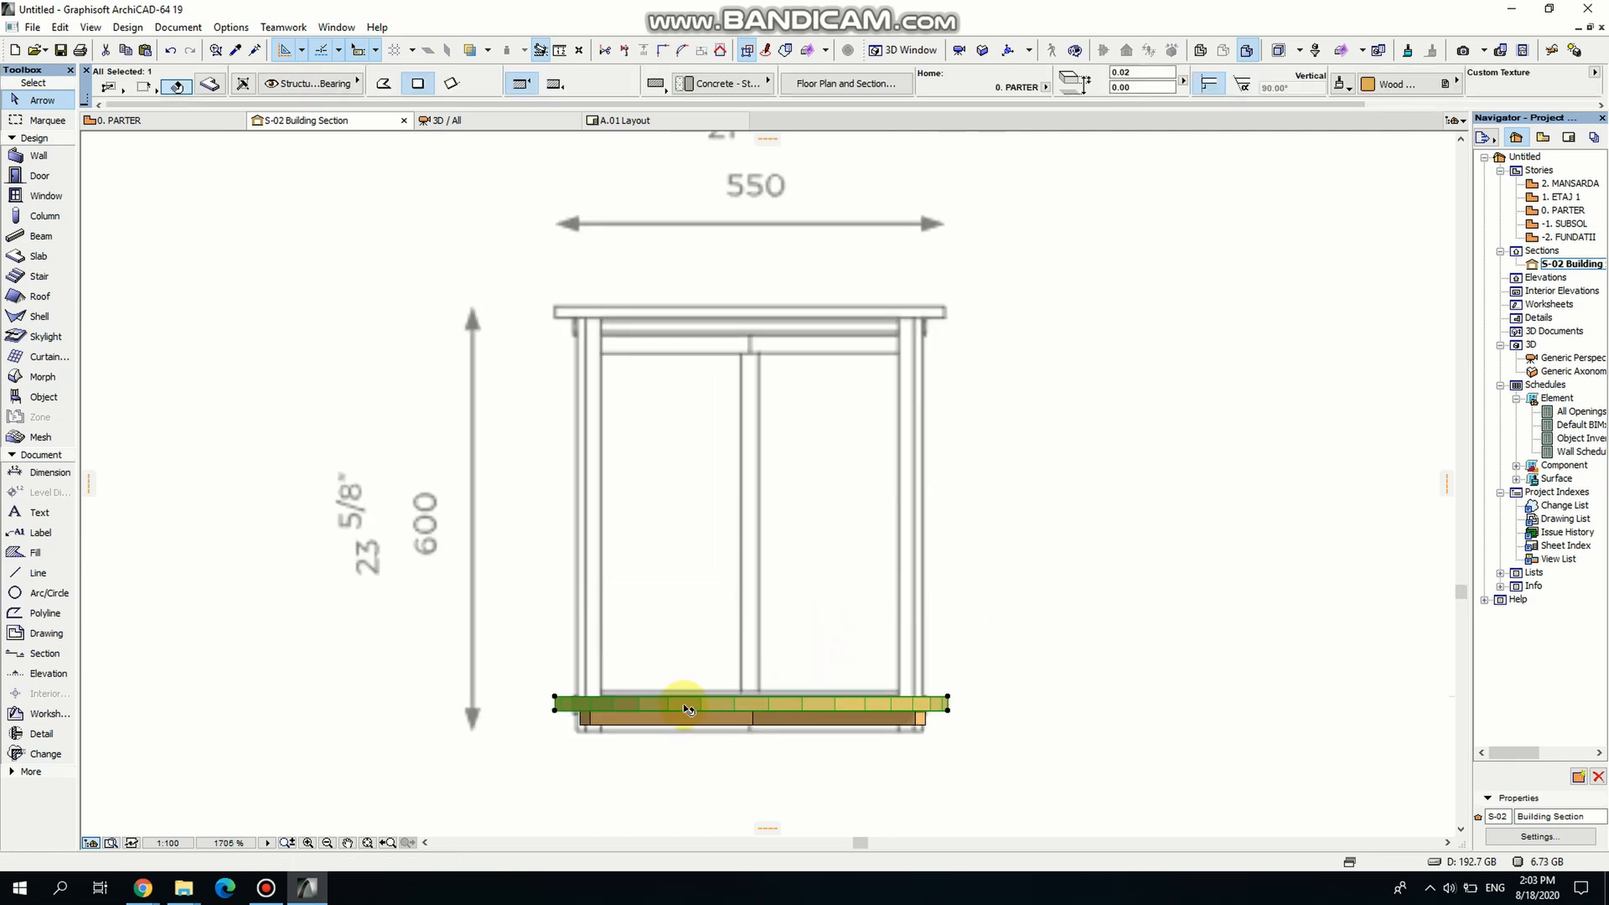
{"action": "key", "text": "ctrl+d"}
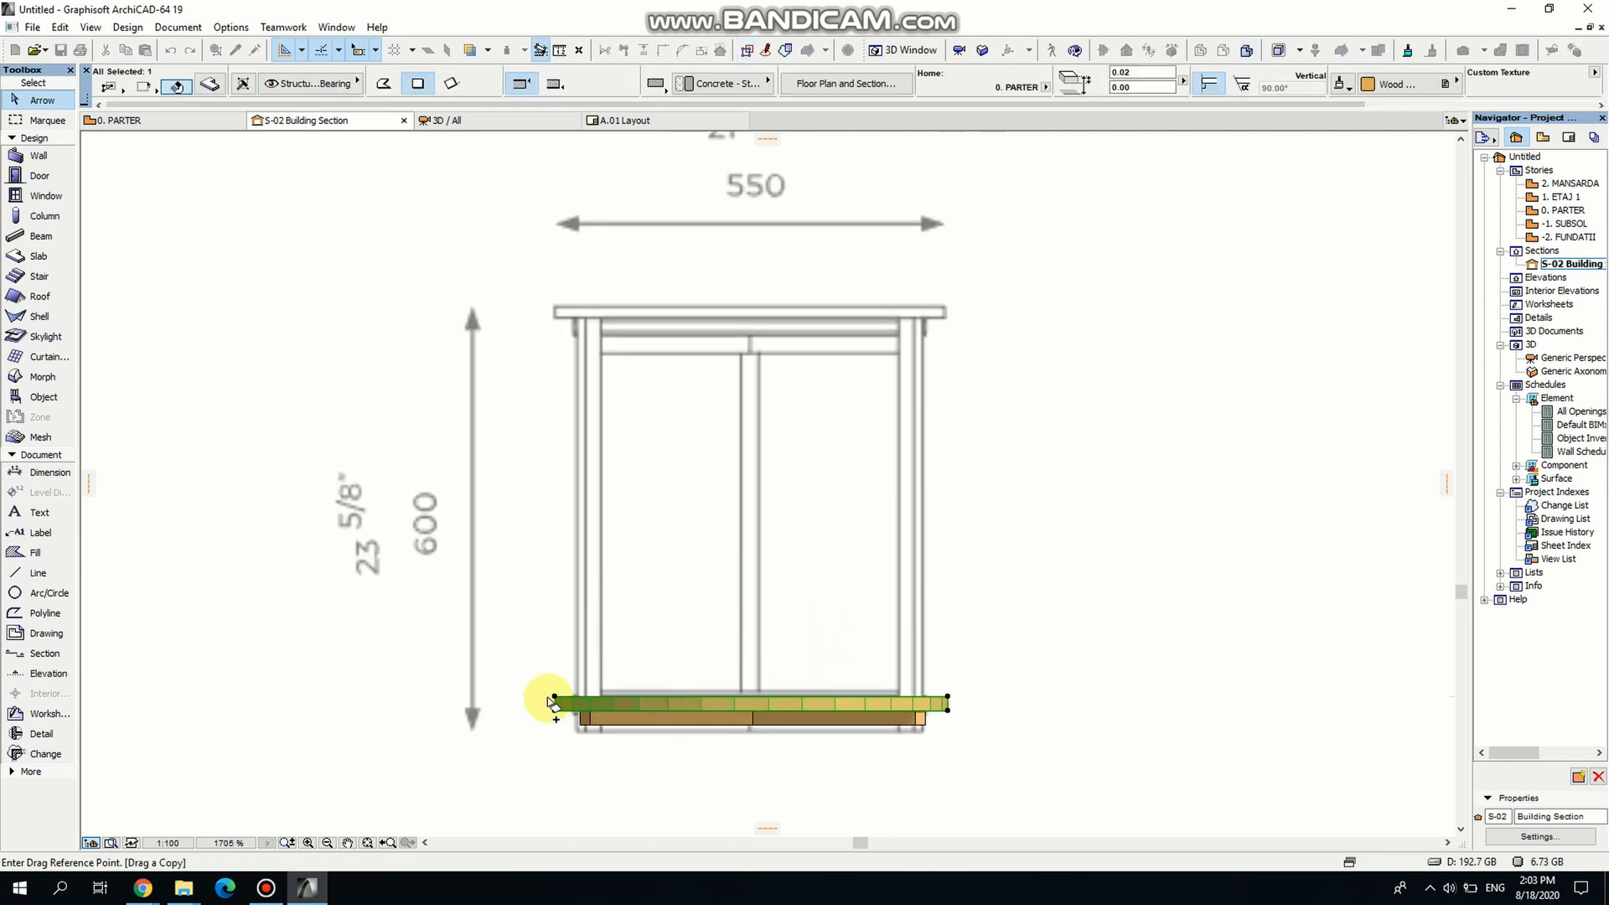
{"action": "left_click", "coordinate": [555, 699]}
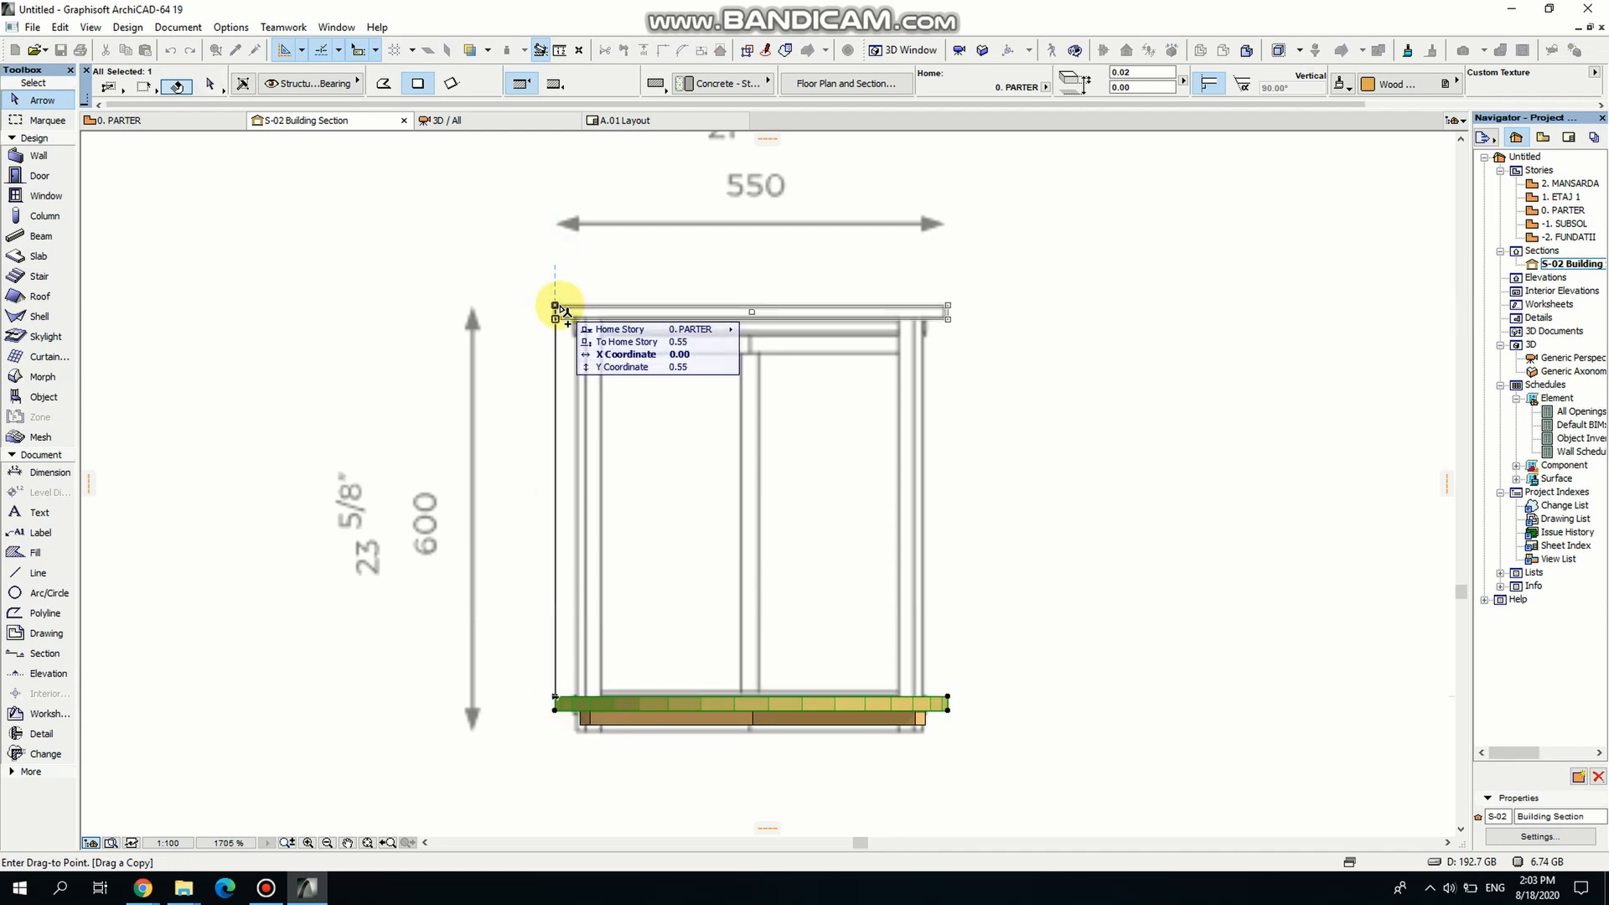
{"action": "left_click", "coordinate": [555, 307]}
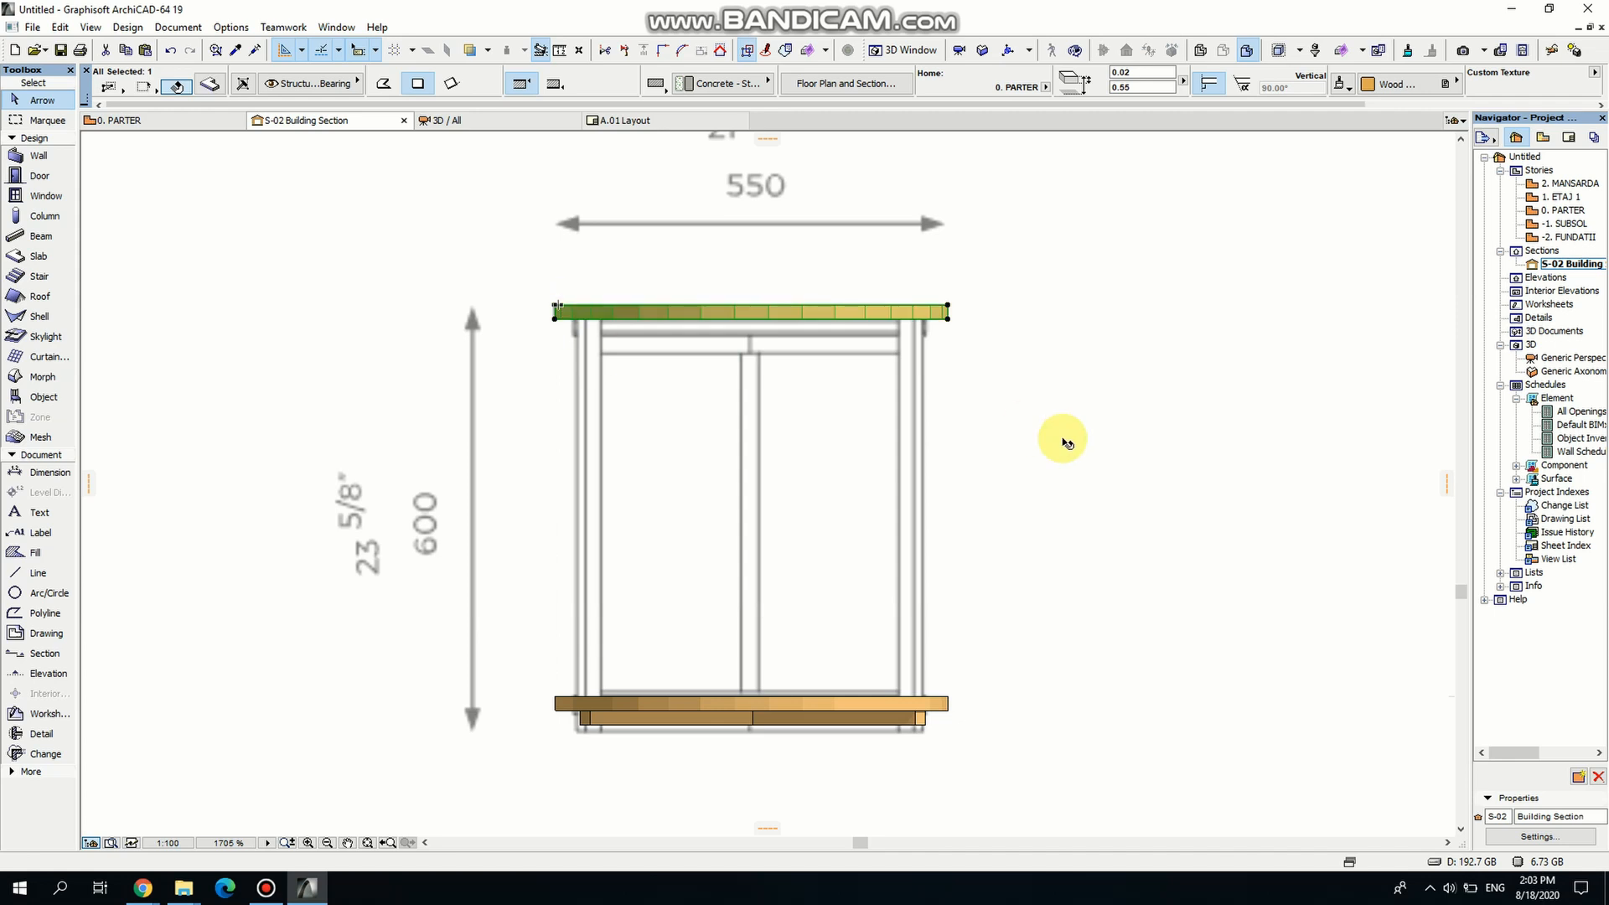
{"action": "left_click", "coordinate": [1063, 440]}
{"action": "key", "text": "Escape"}
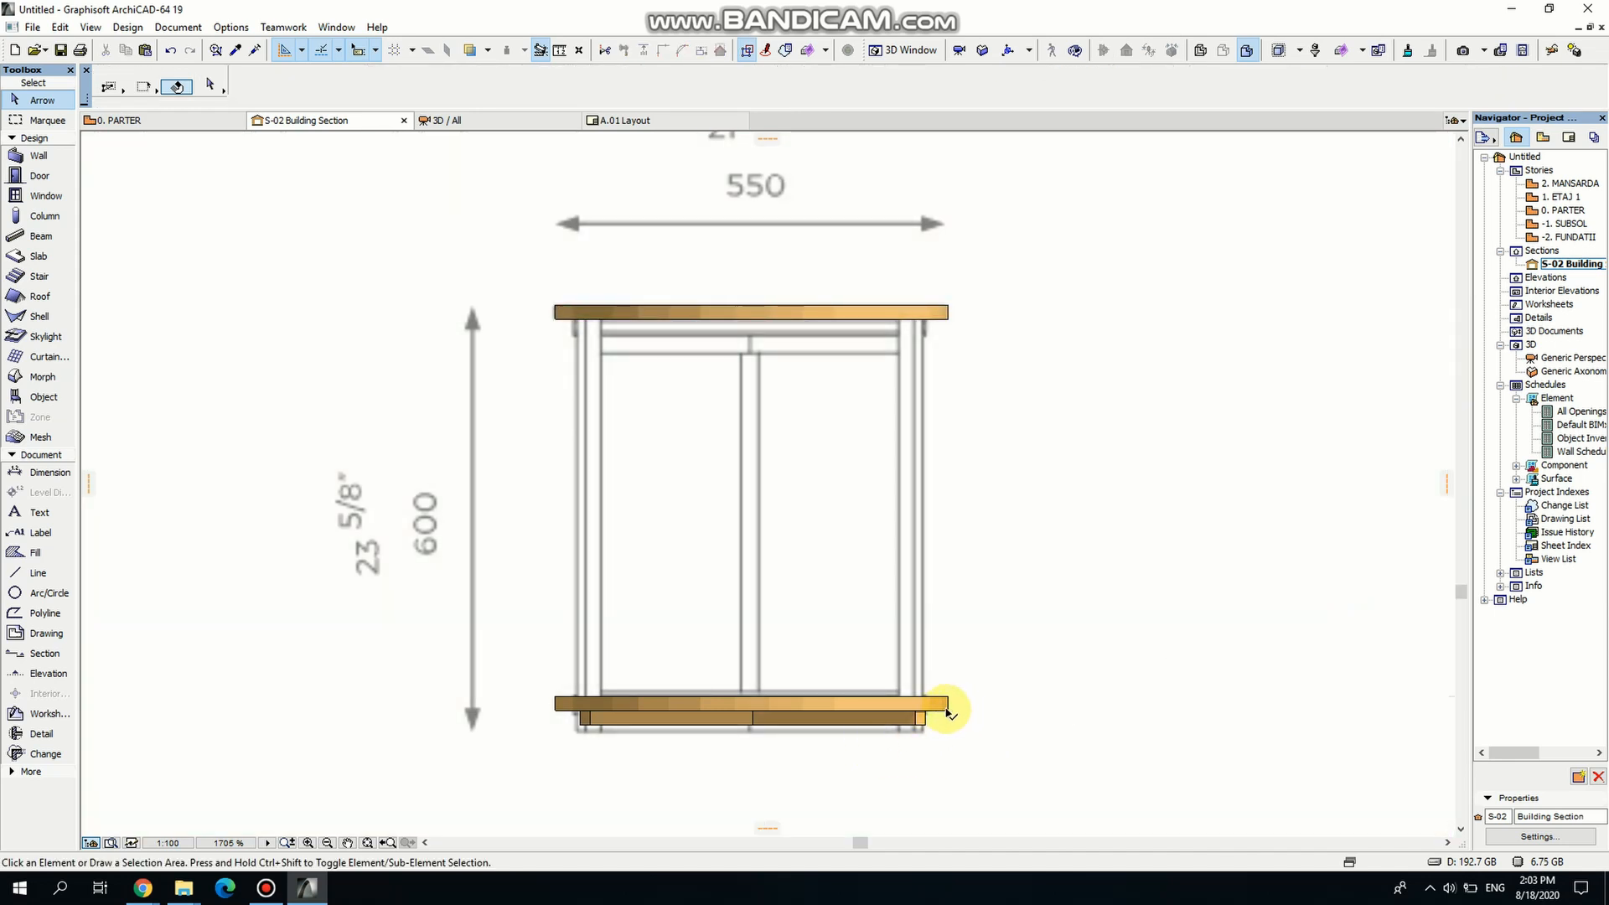
In the 3D perspective, offset the lower round slab's edge inward so the spoke ends project beyond it.
{"action": "double_click", "coordinate": [1559, 359]}
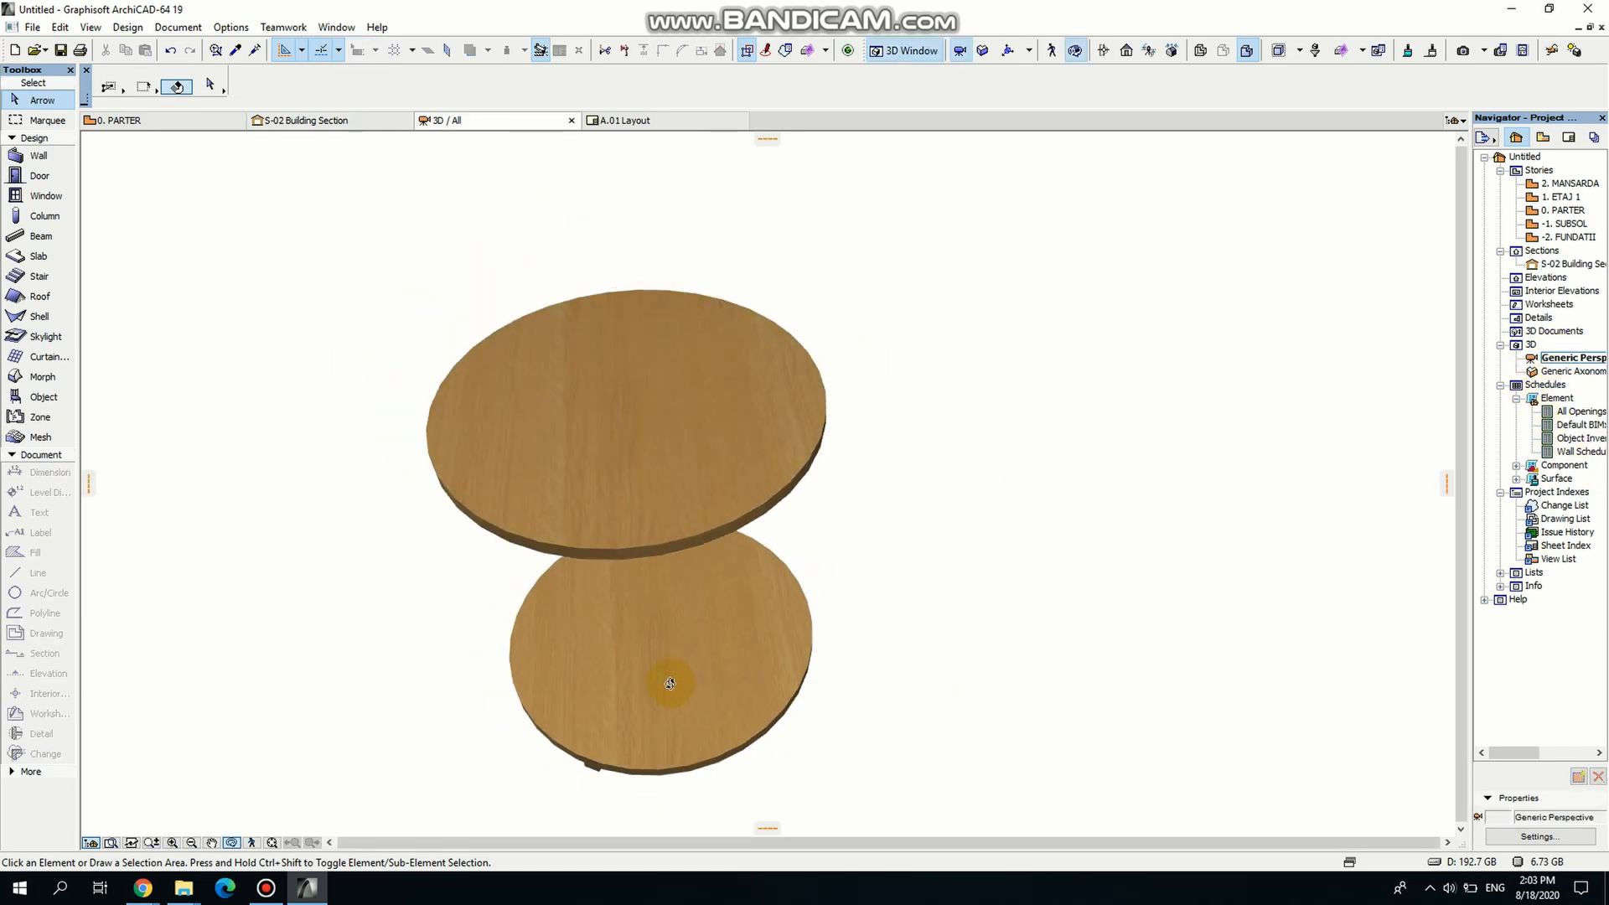
{"action": "left_click_drag", "start_coordinate": [611, 666], "coordinate": [729, 563]}
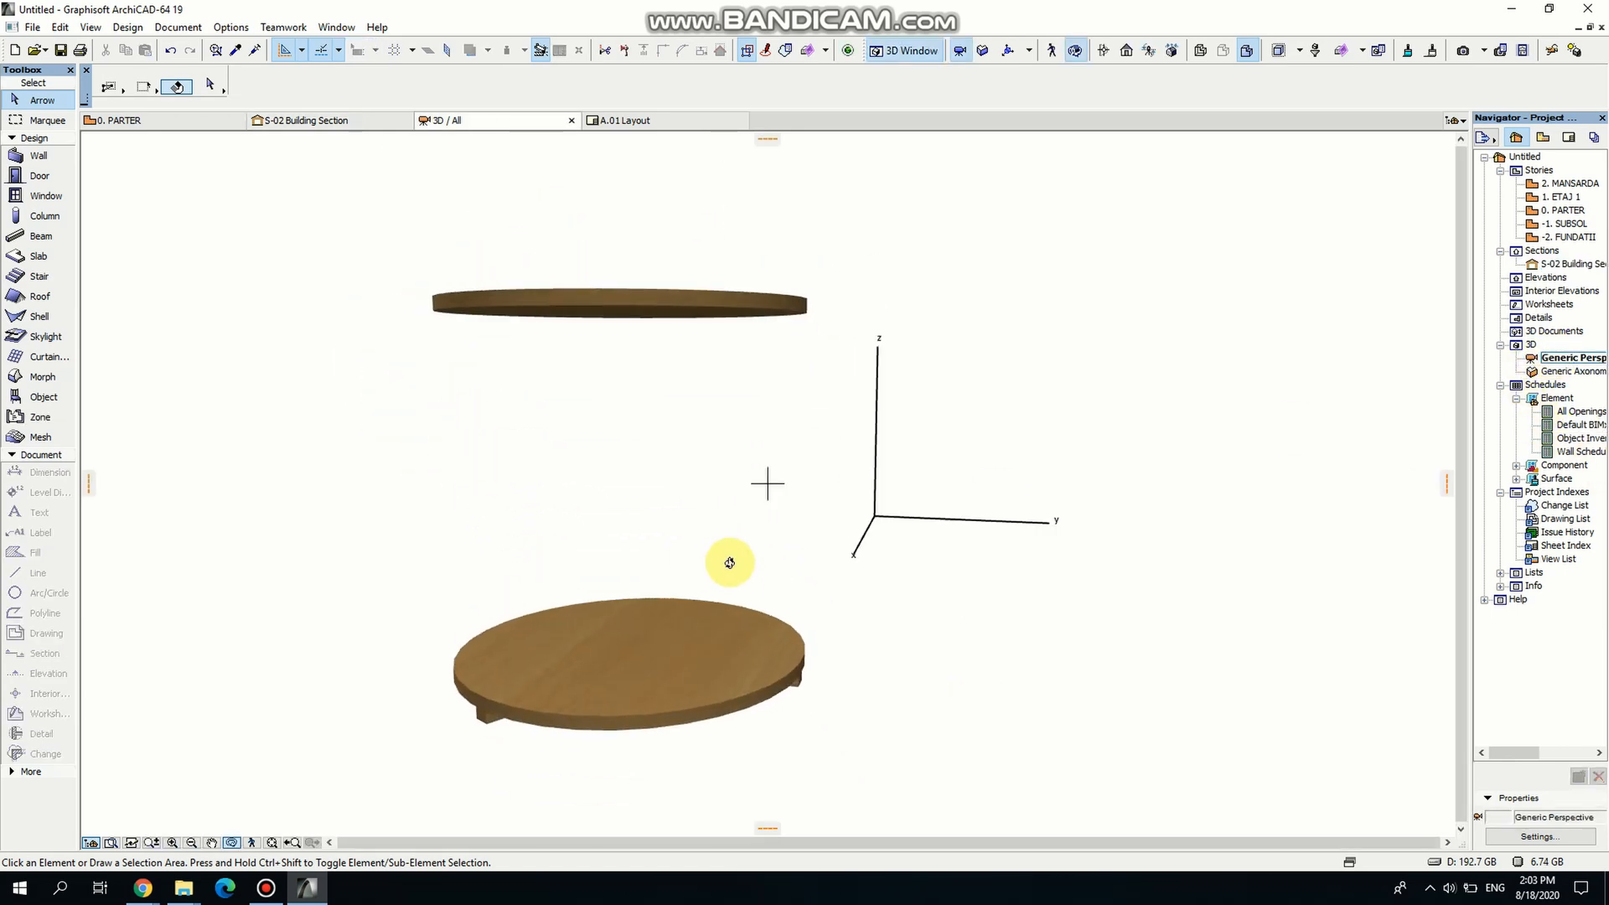
{"action": "left_click", "coordinate": [752, 689]}
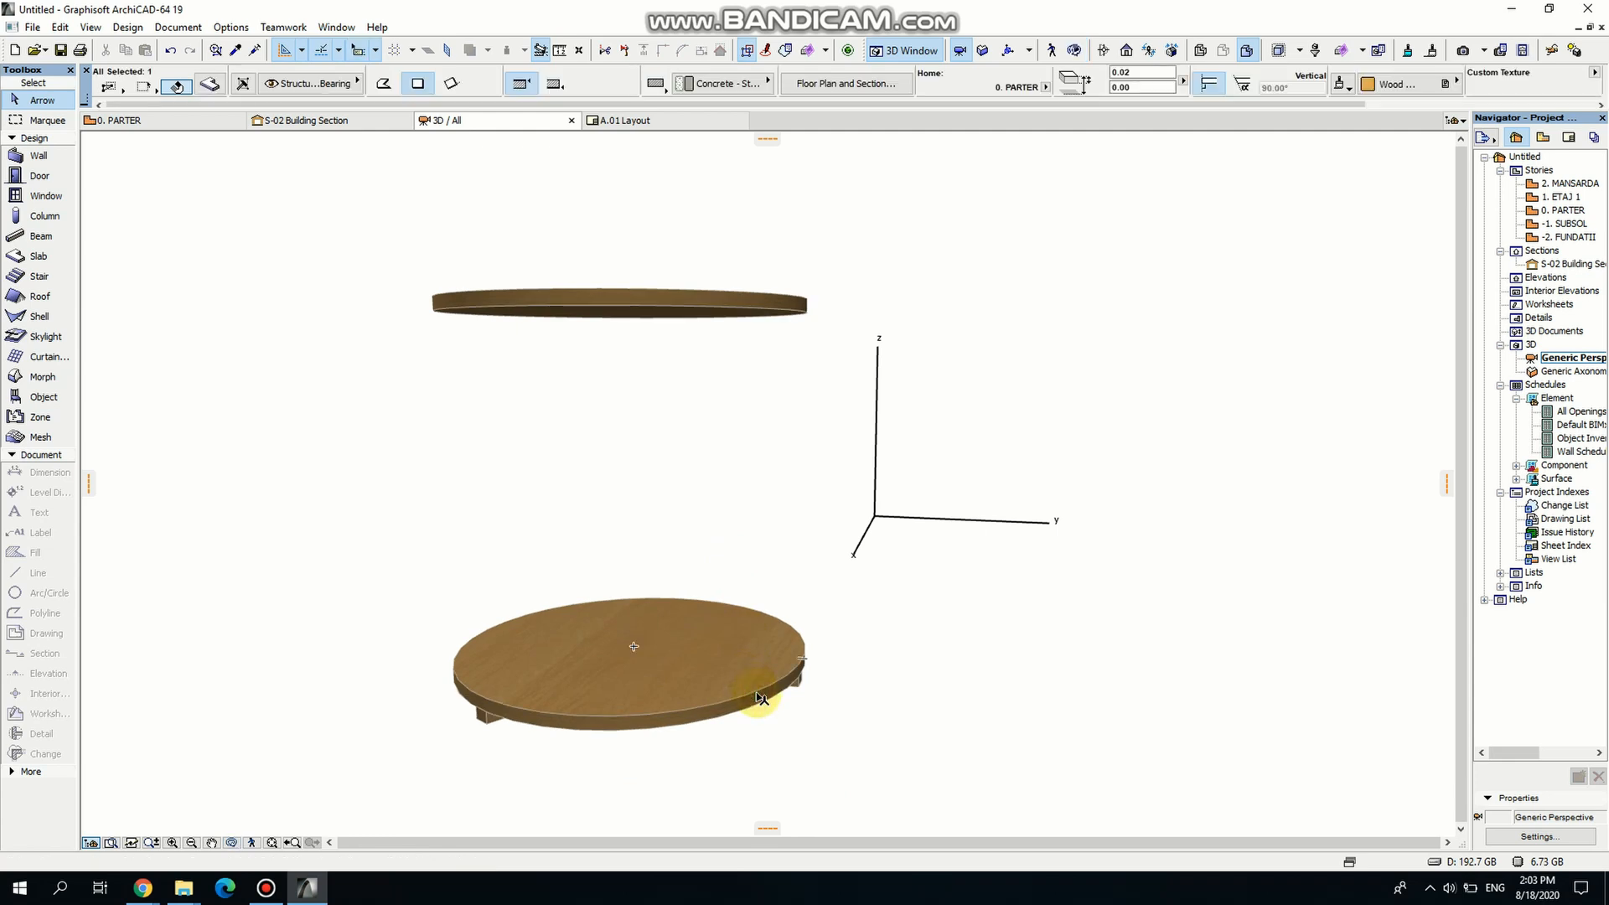
{"action": "left_click", "coordinate": [755, 694]}
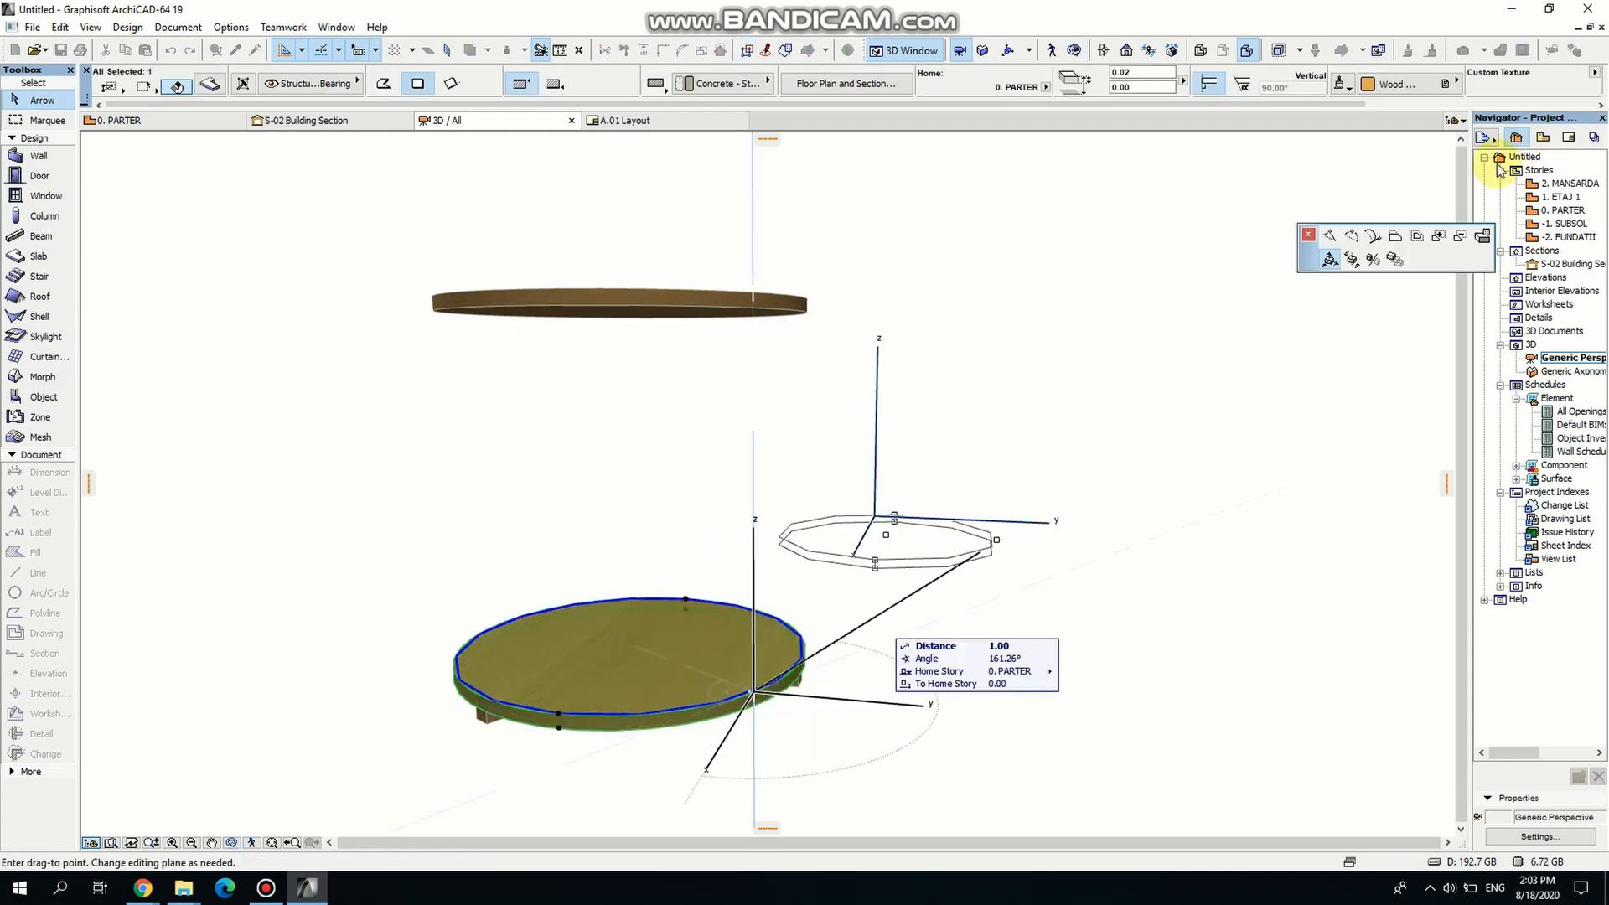
{"action": "left_click", "coordinate": [1412, 238]}
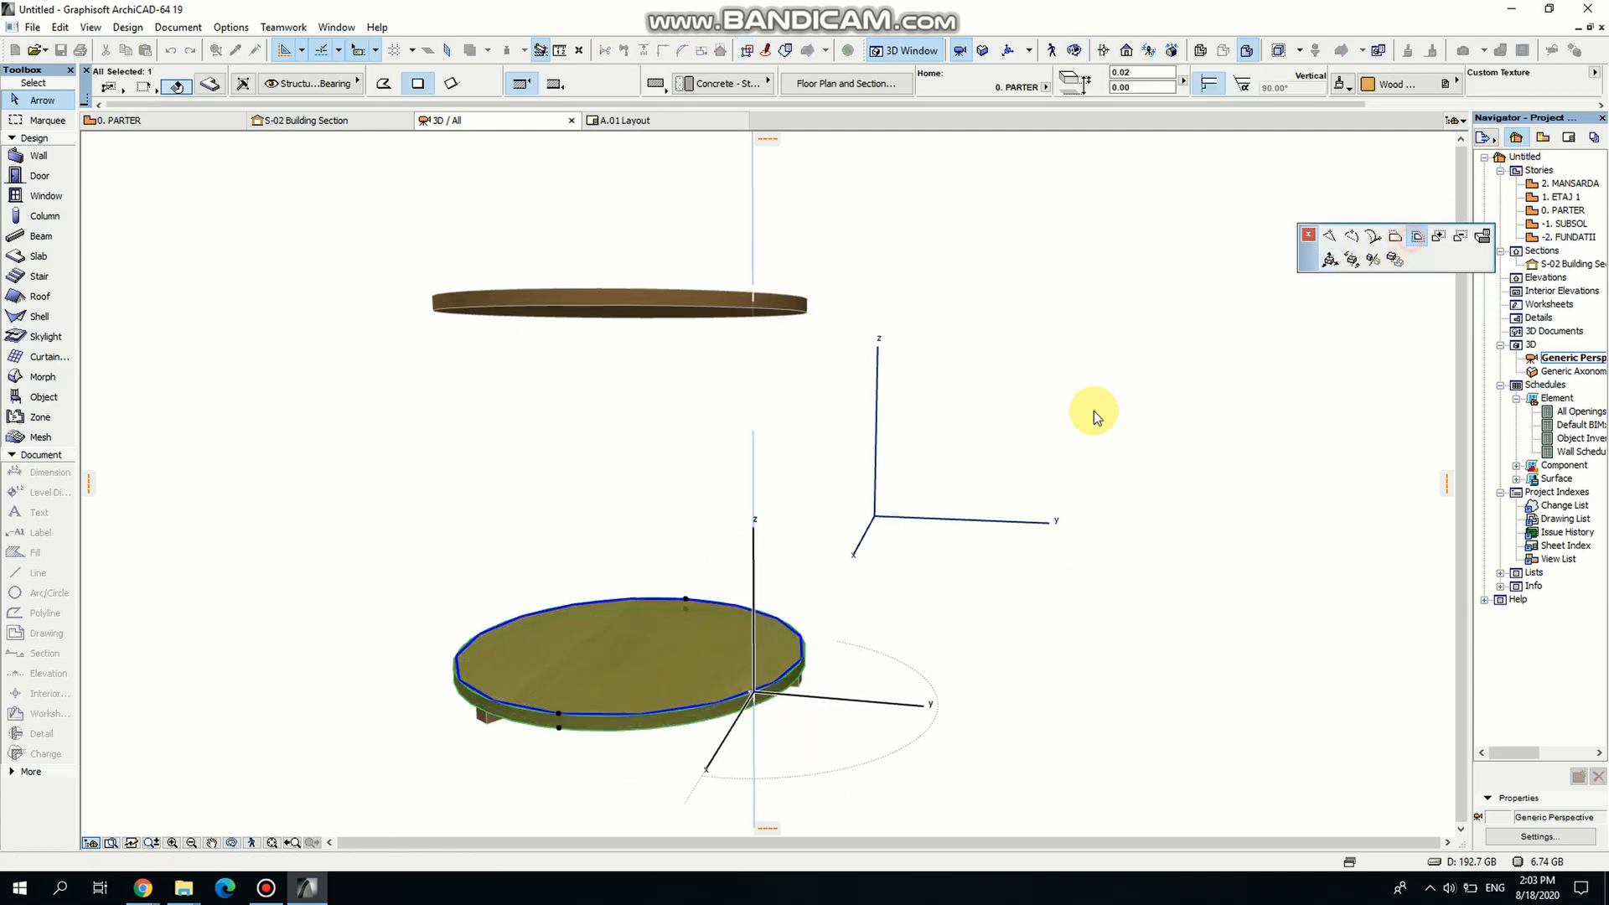
{"action": "left_click", "coordinate": [738, 688]}
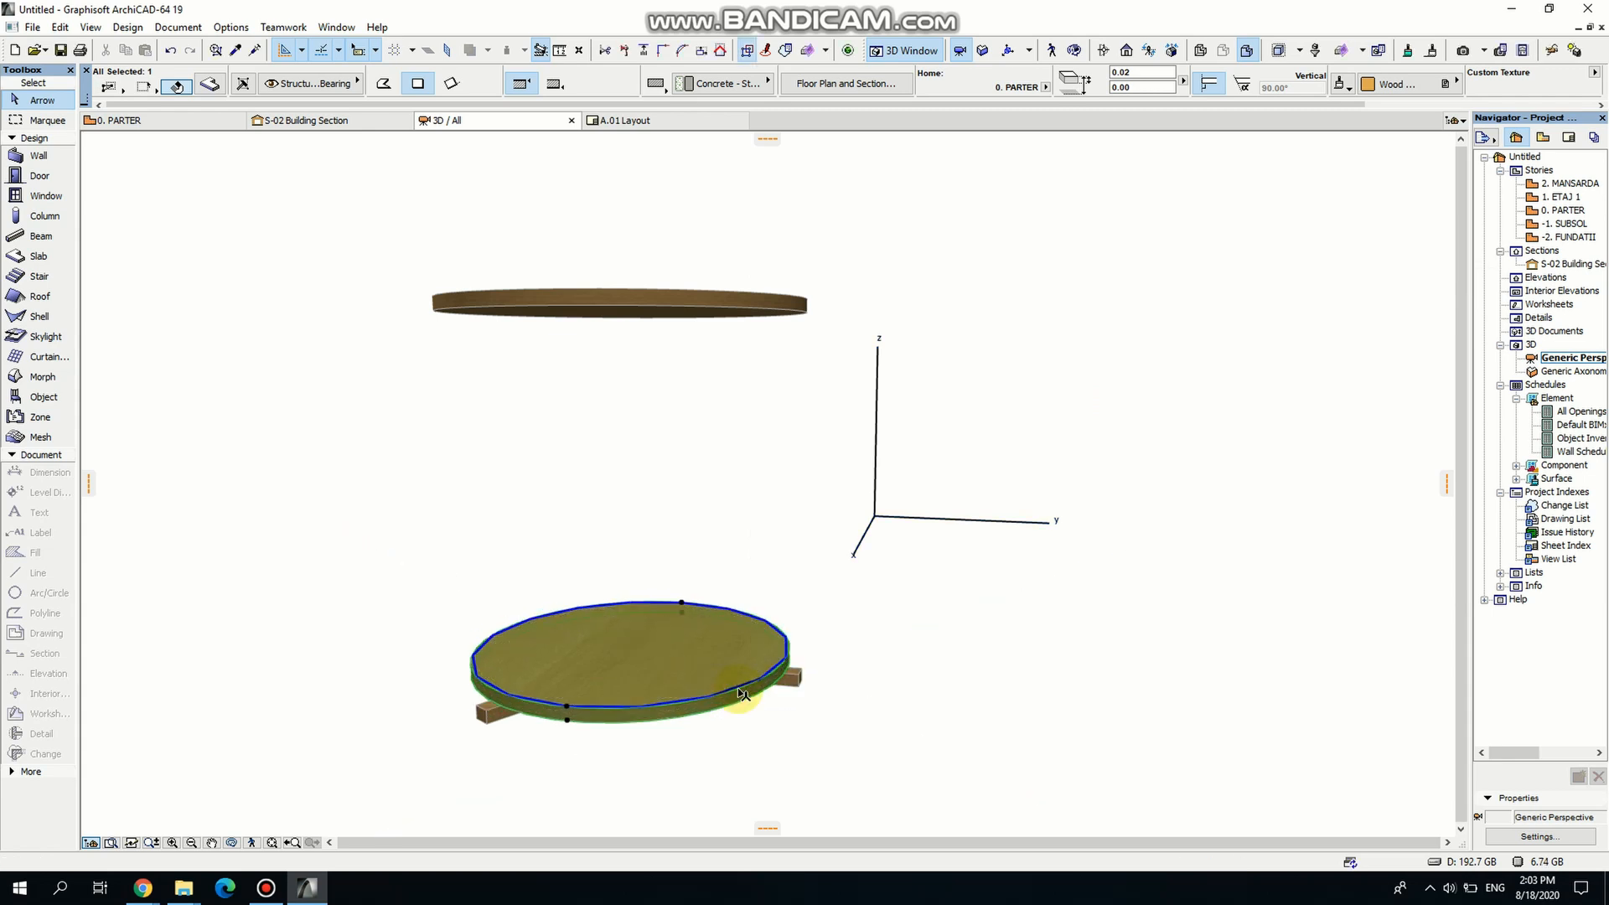
{"action": "key", "text": "Escape"}
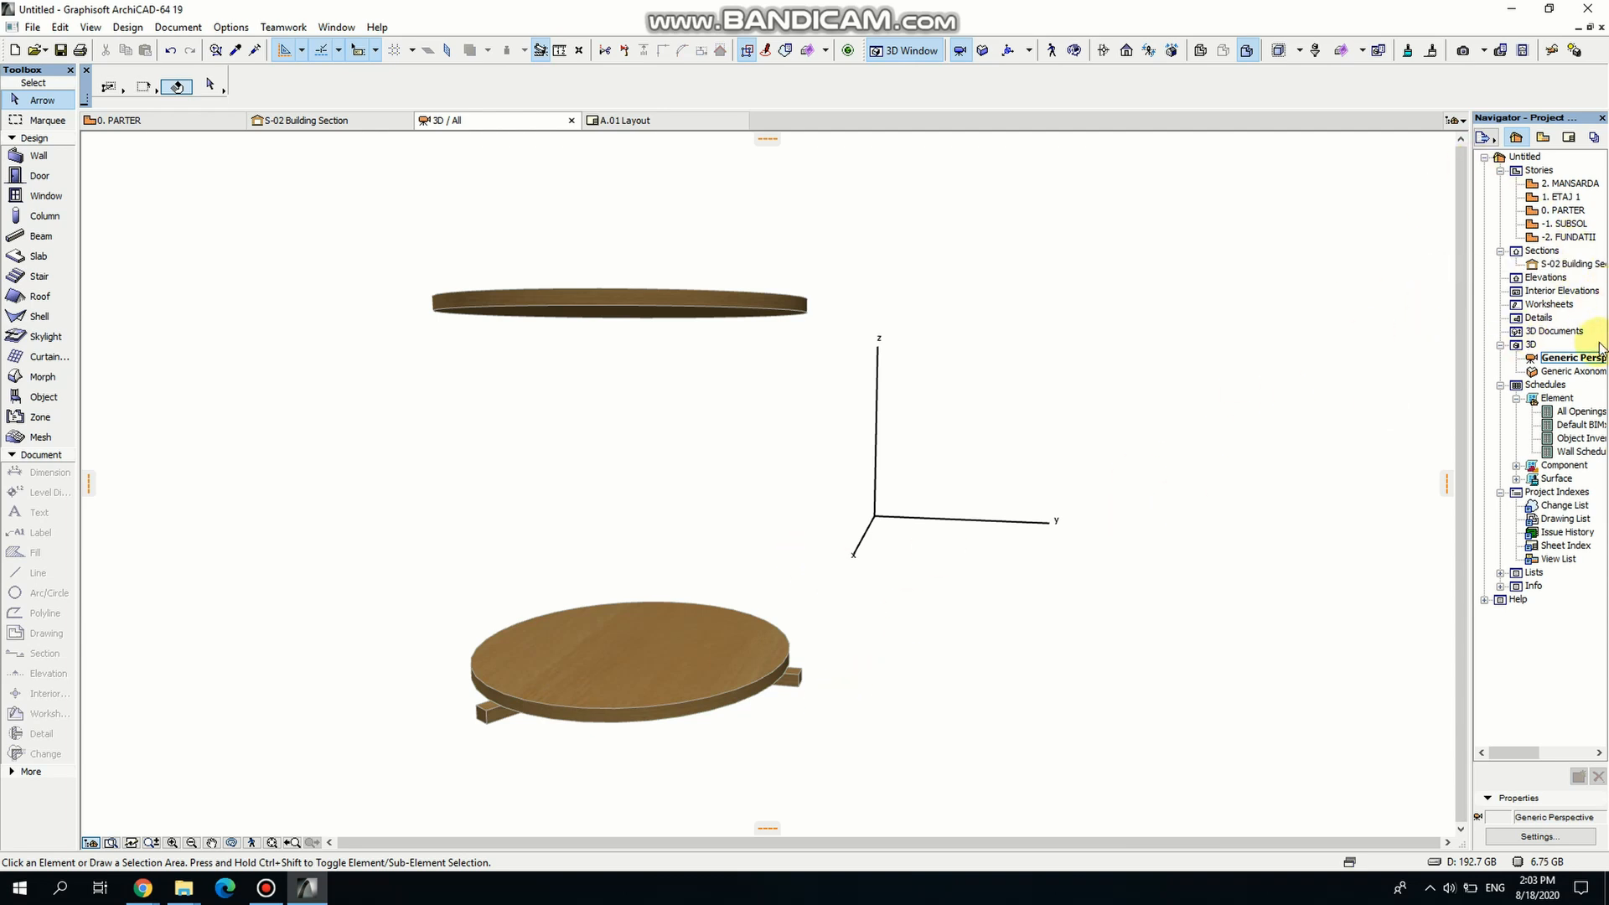
Check the Louise product photo in the browser, and copy the reduced lower disc straight up to the underside of the upper tabletop.
{"action": "key", "text": "alt+Tab"}
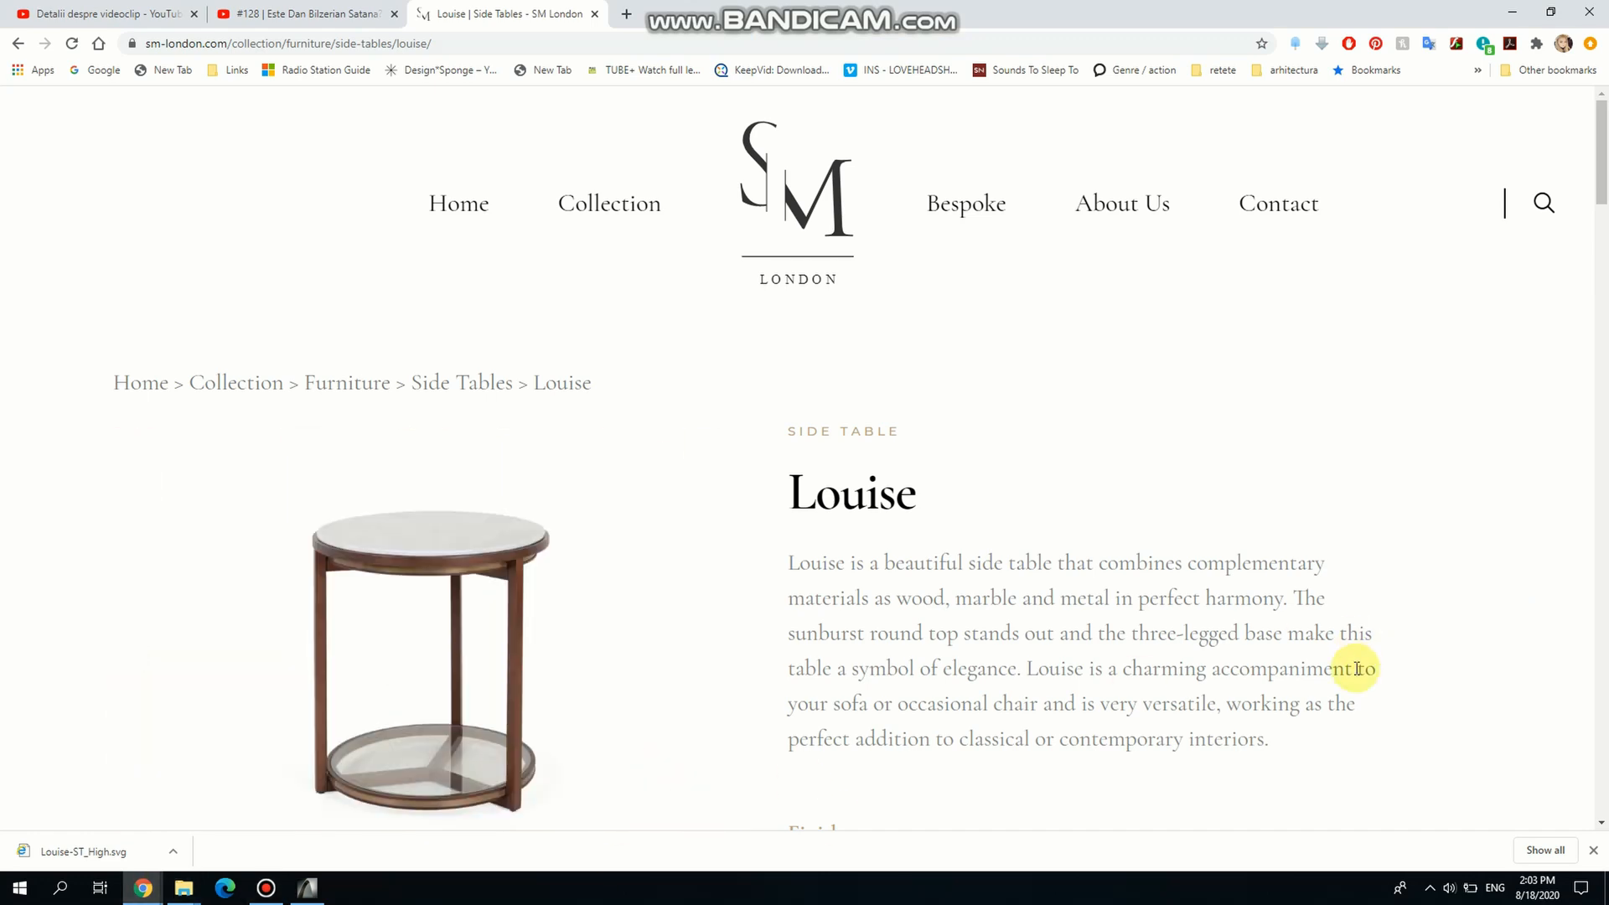
{"action": "key", "text": "alt+Tab"}
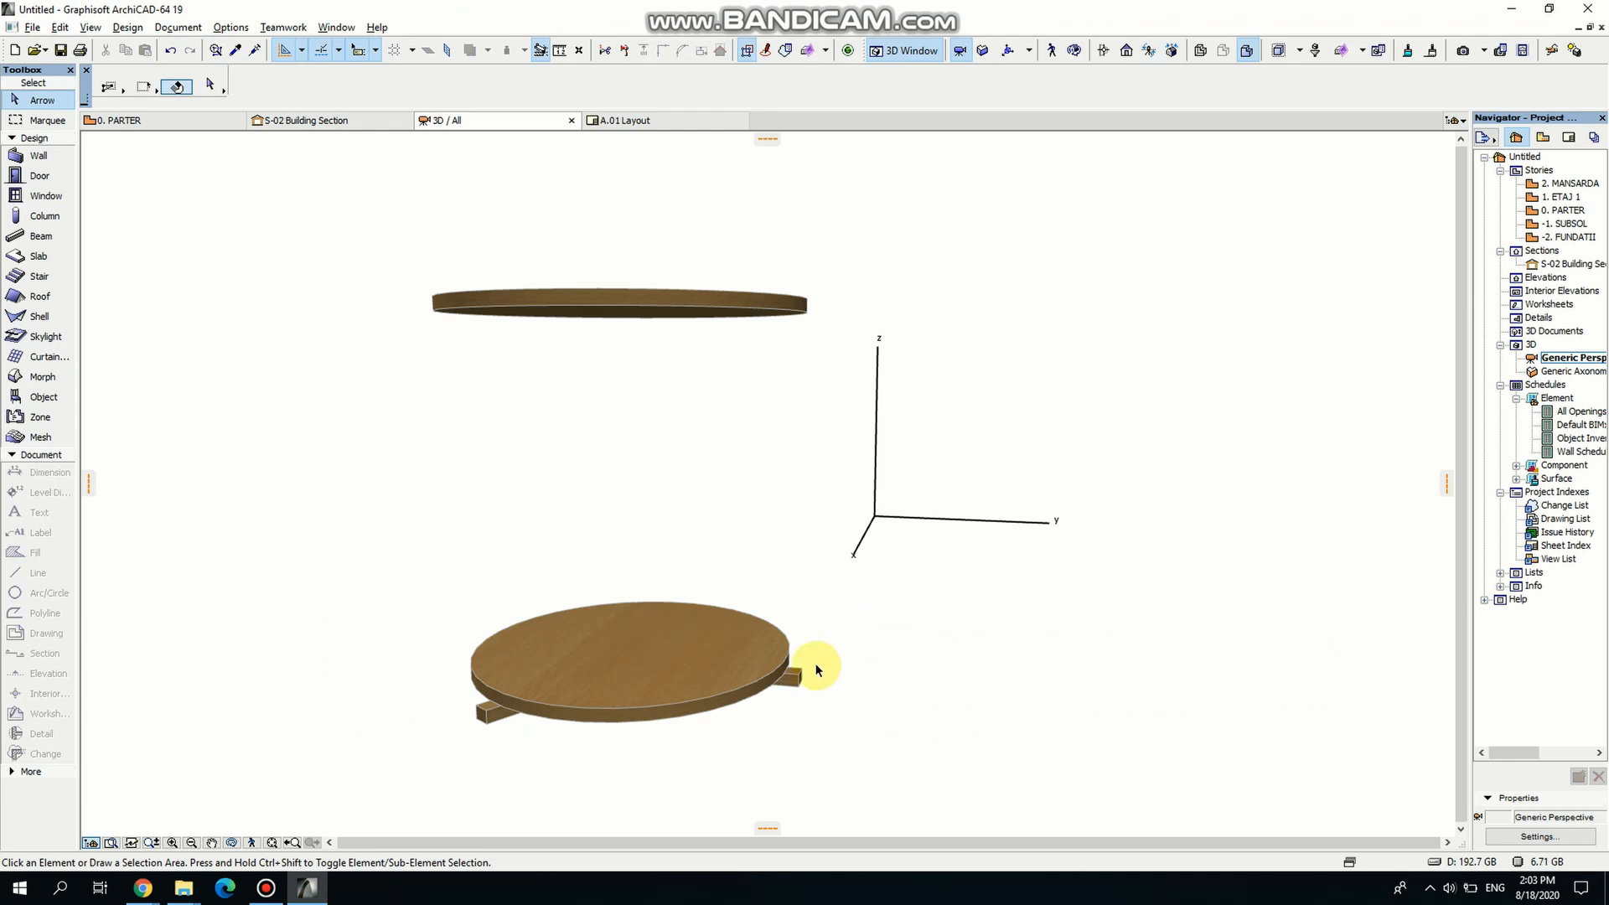
{"action": "left_click", "coordinate": [726, 698]}
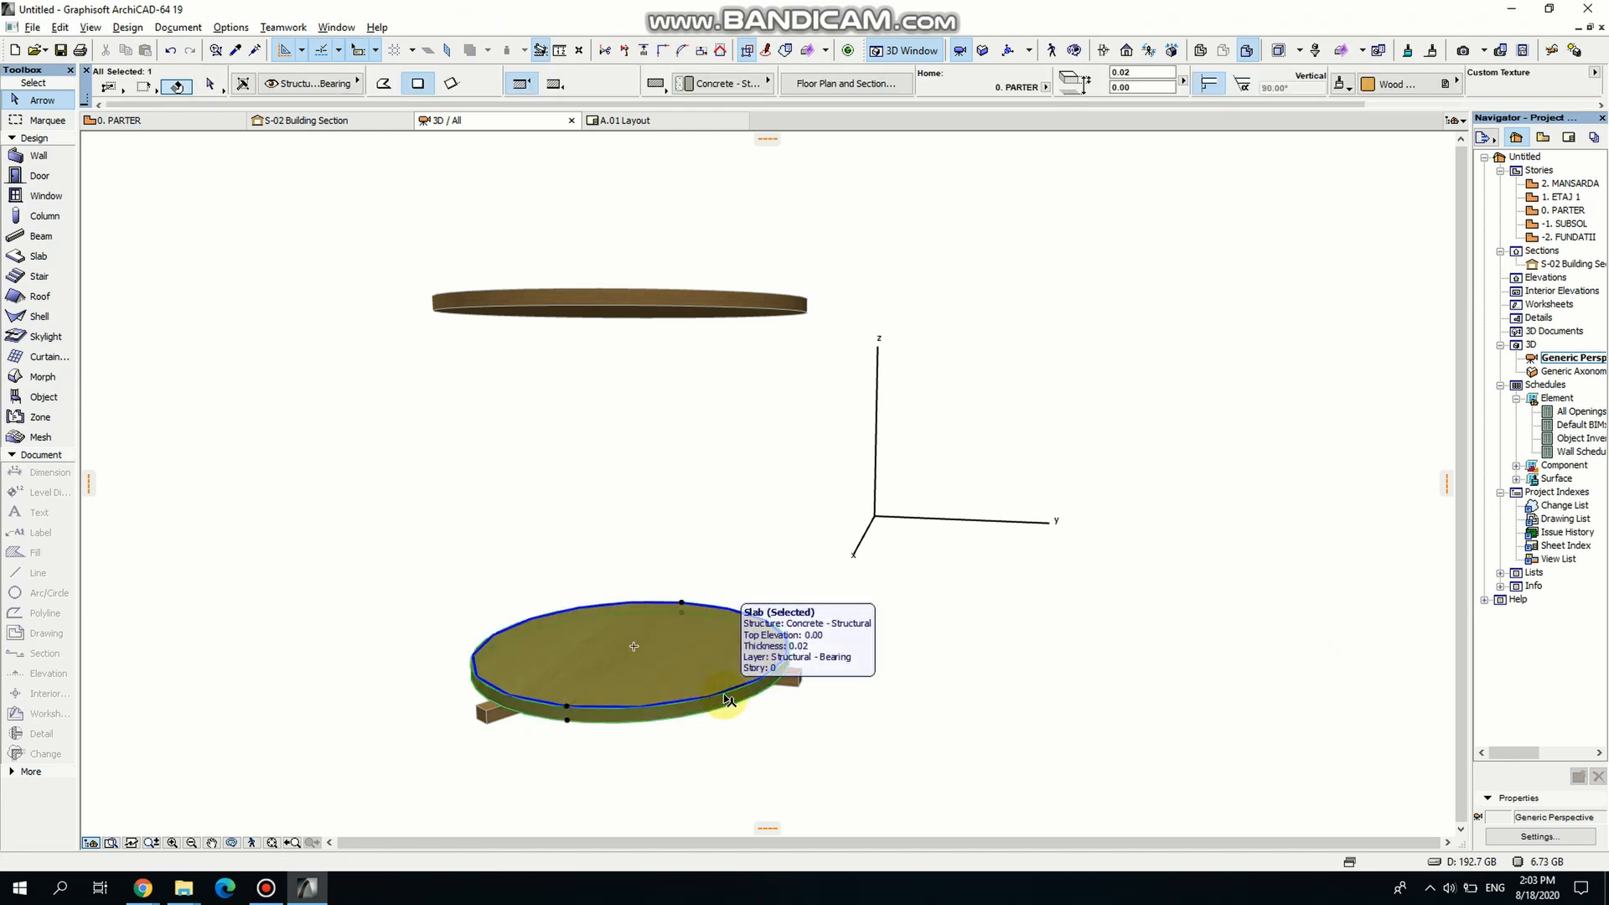
{"action": "left_click", "coordinate": [726, 698]}
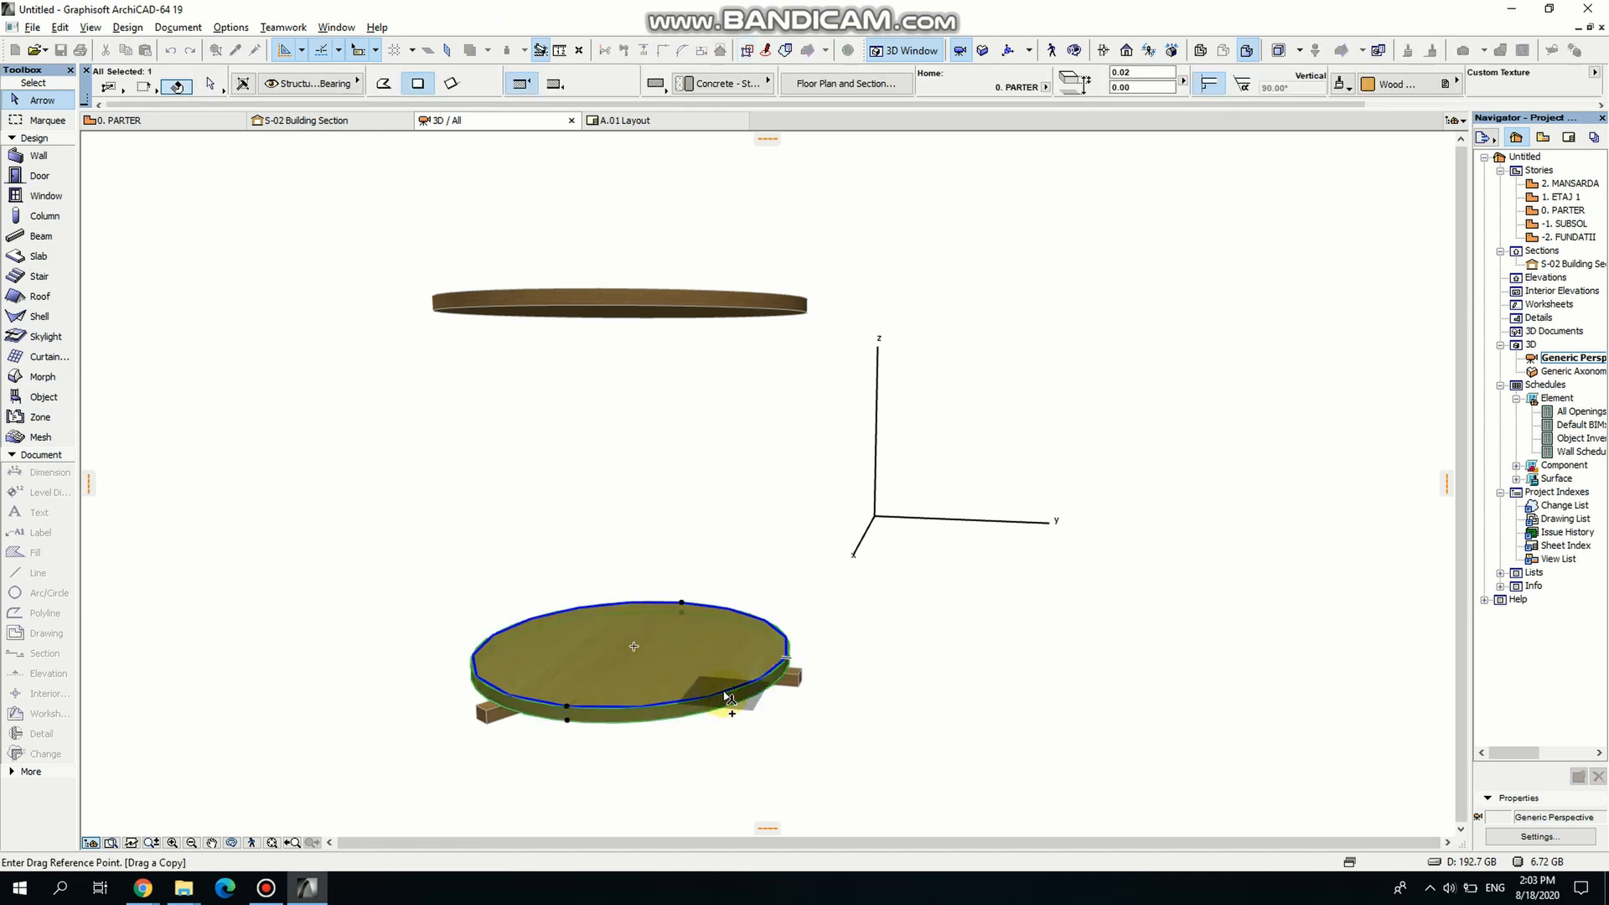
{"action": "left_click", "coordinate": [789, 662]}
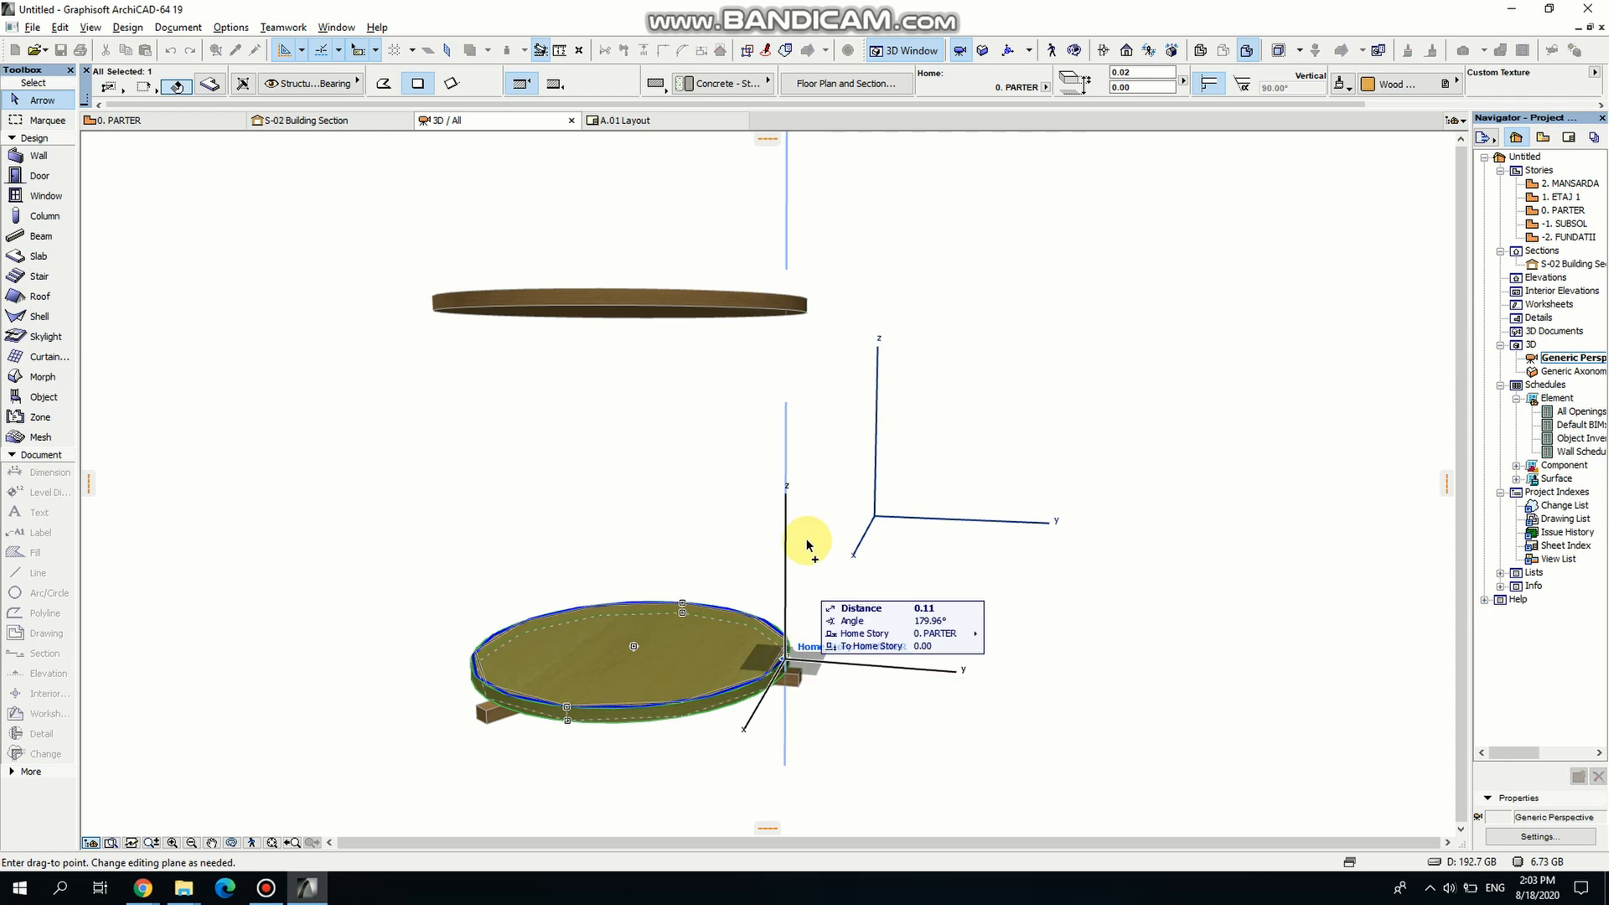
{"action": "left_click", "coordinate": [788, 317]}
{"action": "left_click", "coordinate": [1188, 504]}
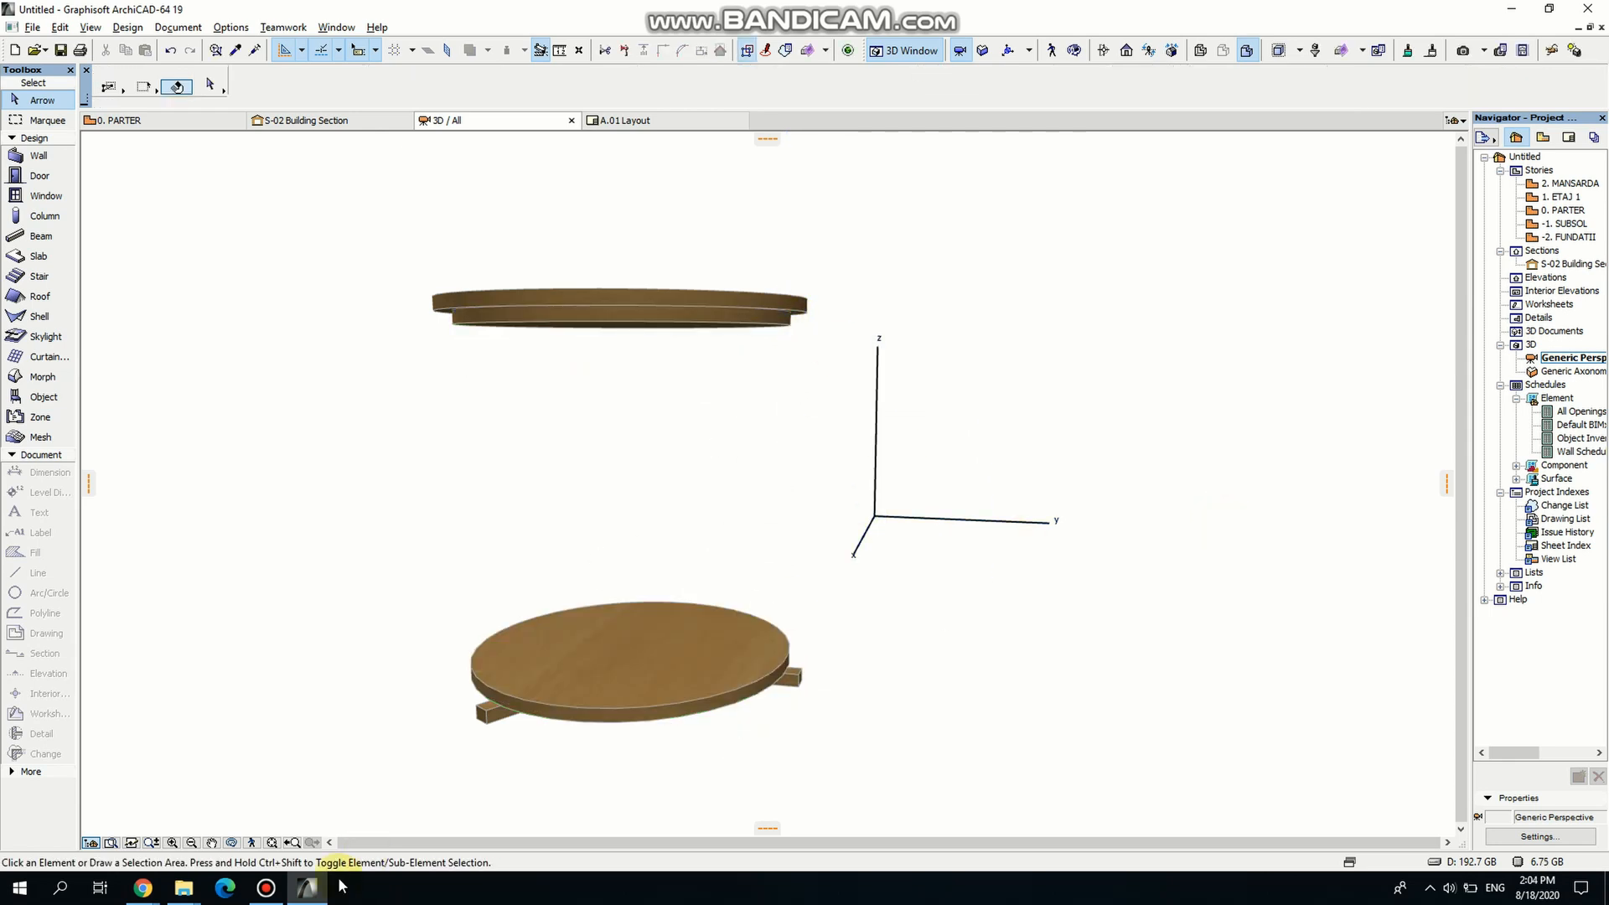
Inspect the disc and spoke ends in the 3D perspective, and open the 0. PARTER floor plan at the base drawing.
{"action": "left_click", "coordinate": [232, 843]}
{"action": "left_click_drag", "start_coordinate": [441, 701], "coordinate": [1369, 370]}
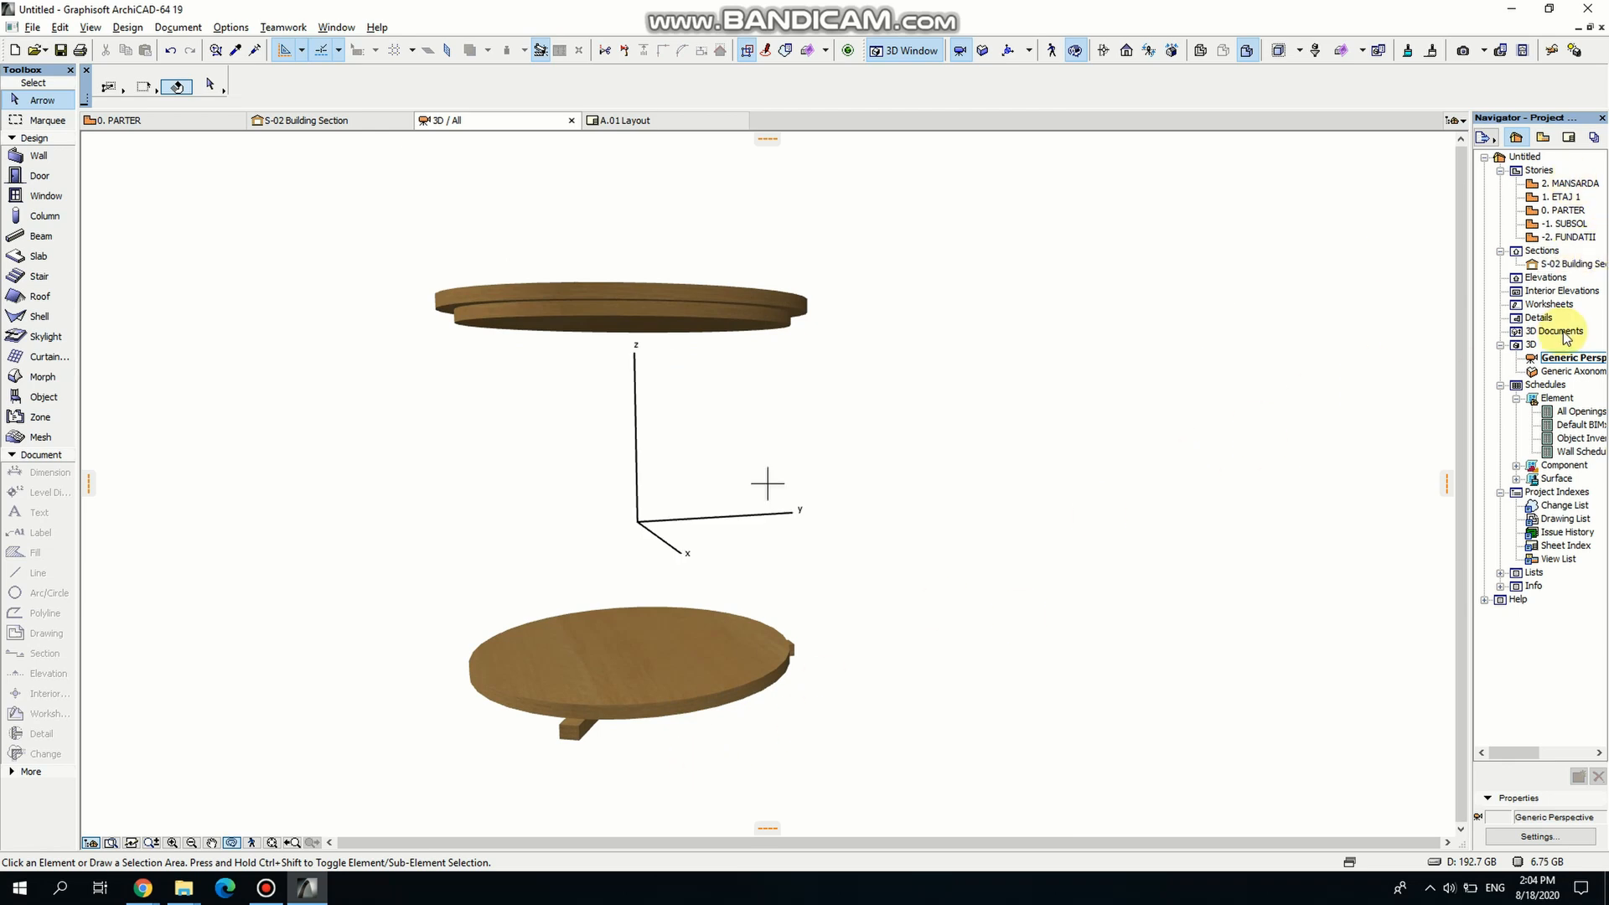
{"action": "double_click", "coordinate": [1566, 212]}
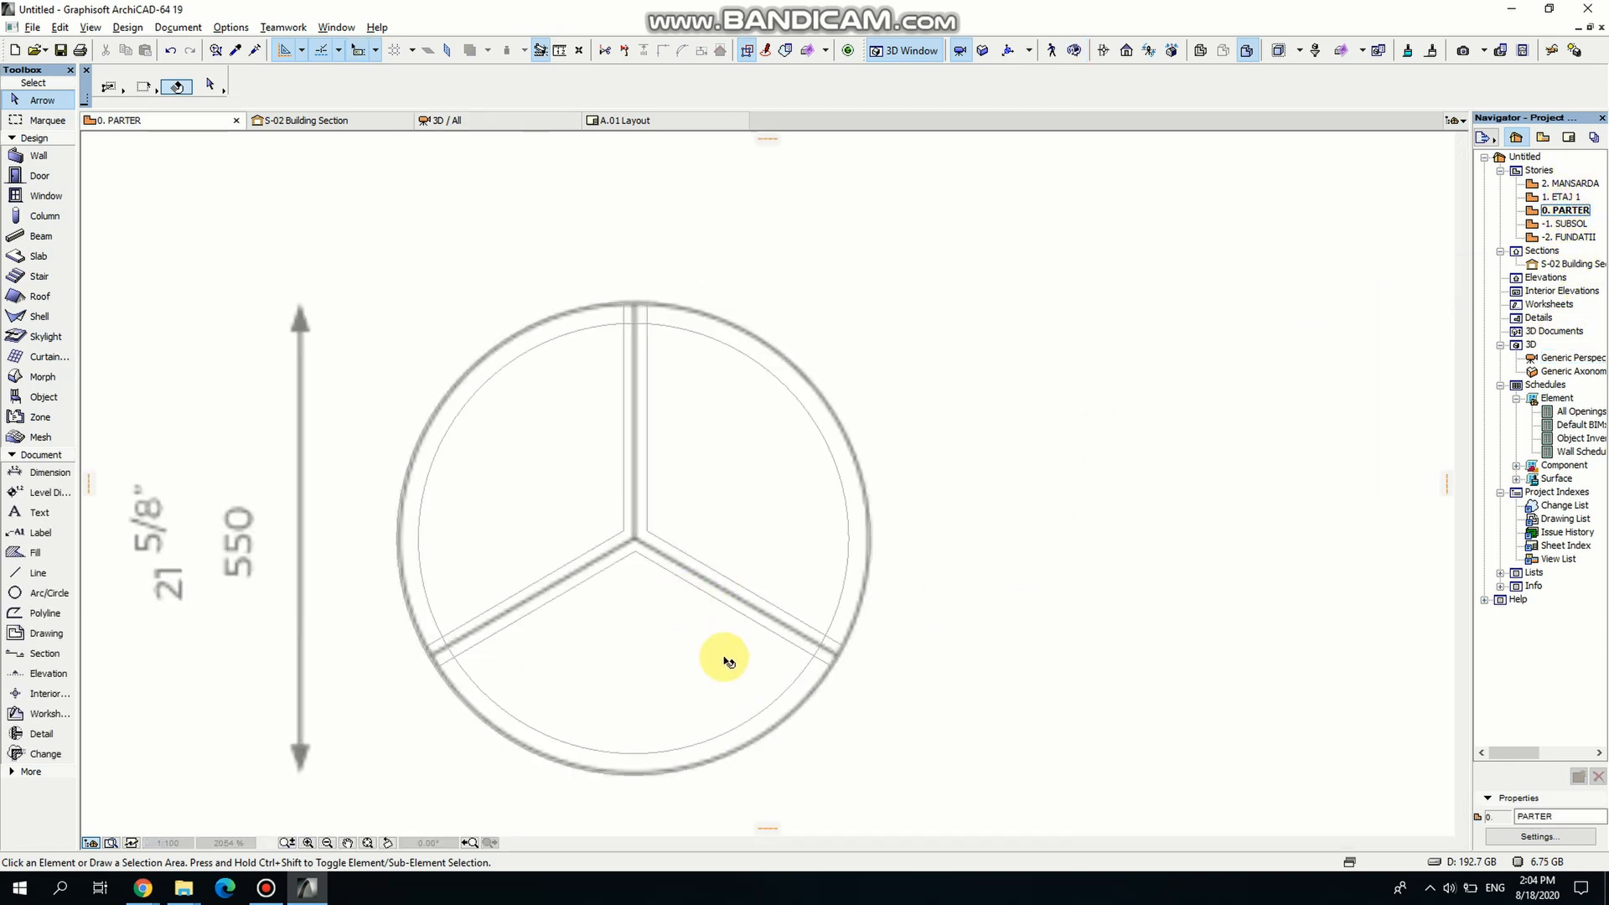
{"action": "scroll", "coordinate": [740, 628], "scroll_direction": "up", "scroll_amount": 3}
{"action": "left_click", "coordinate": [809, 624]}
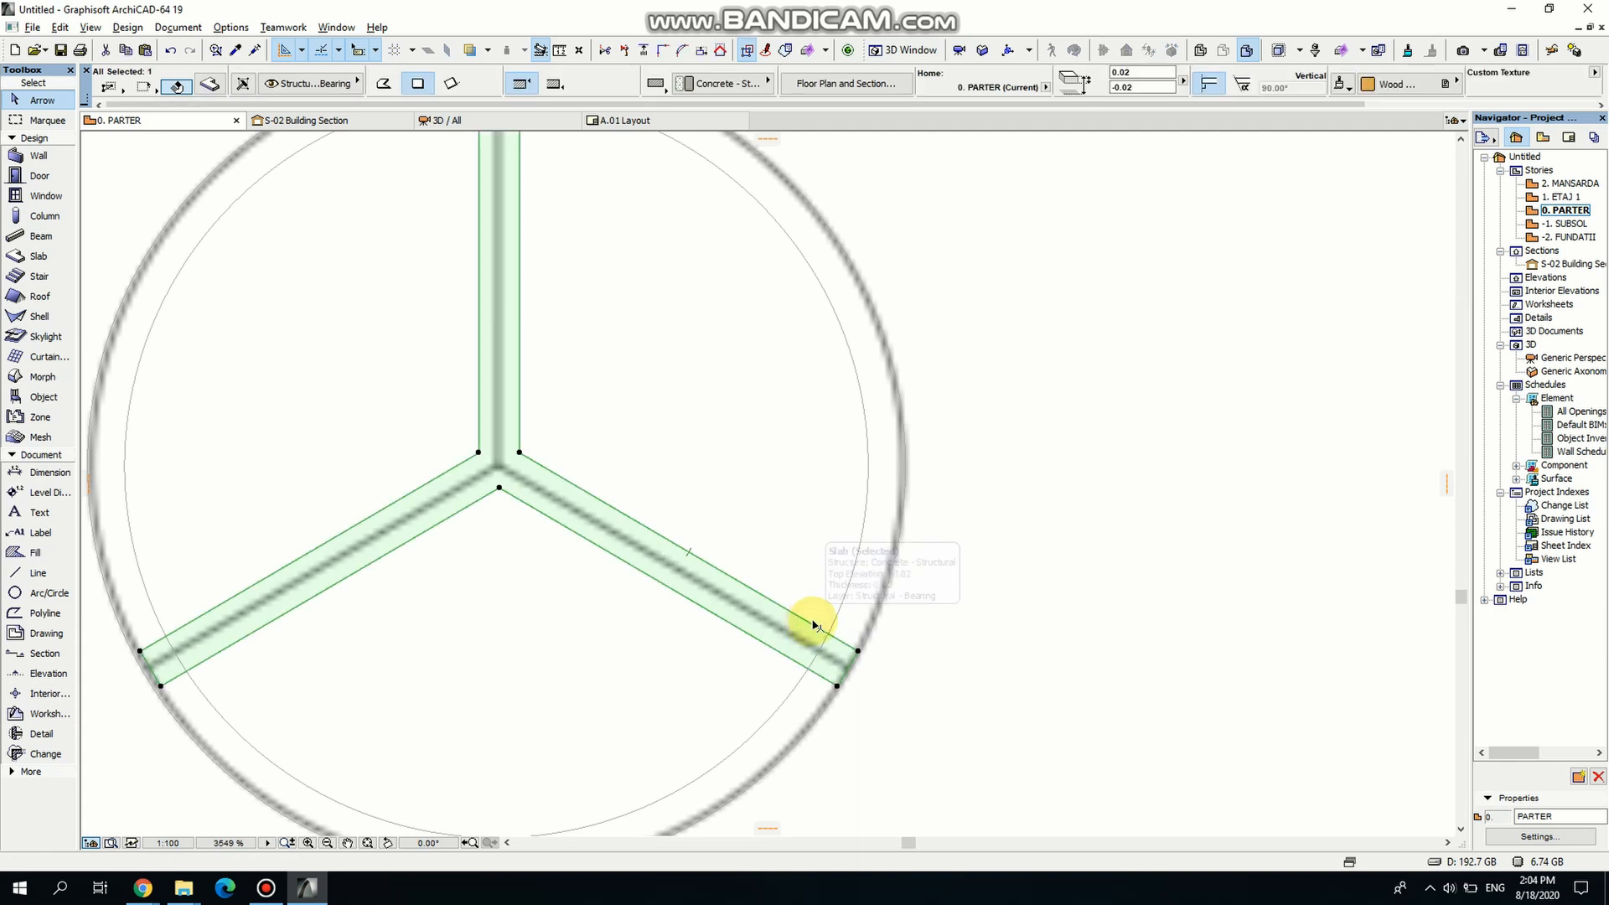
{"action": "left_click", "coordinate": [859, 652]}
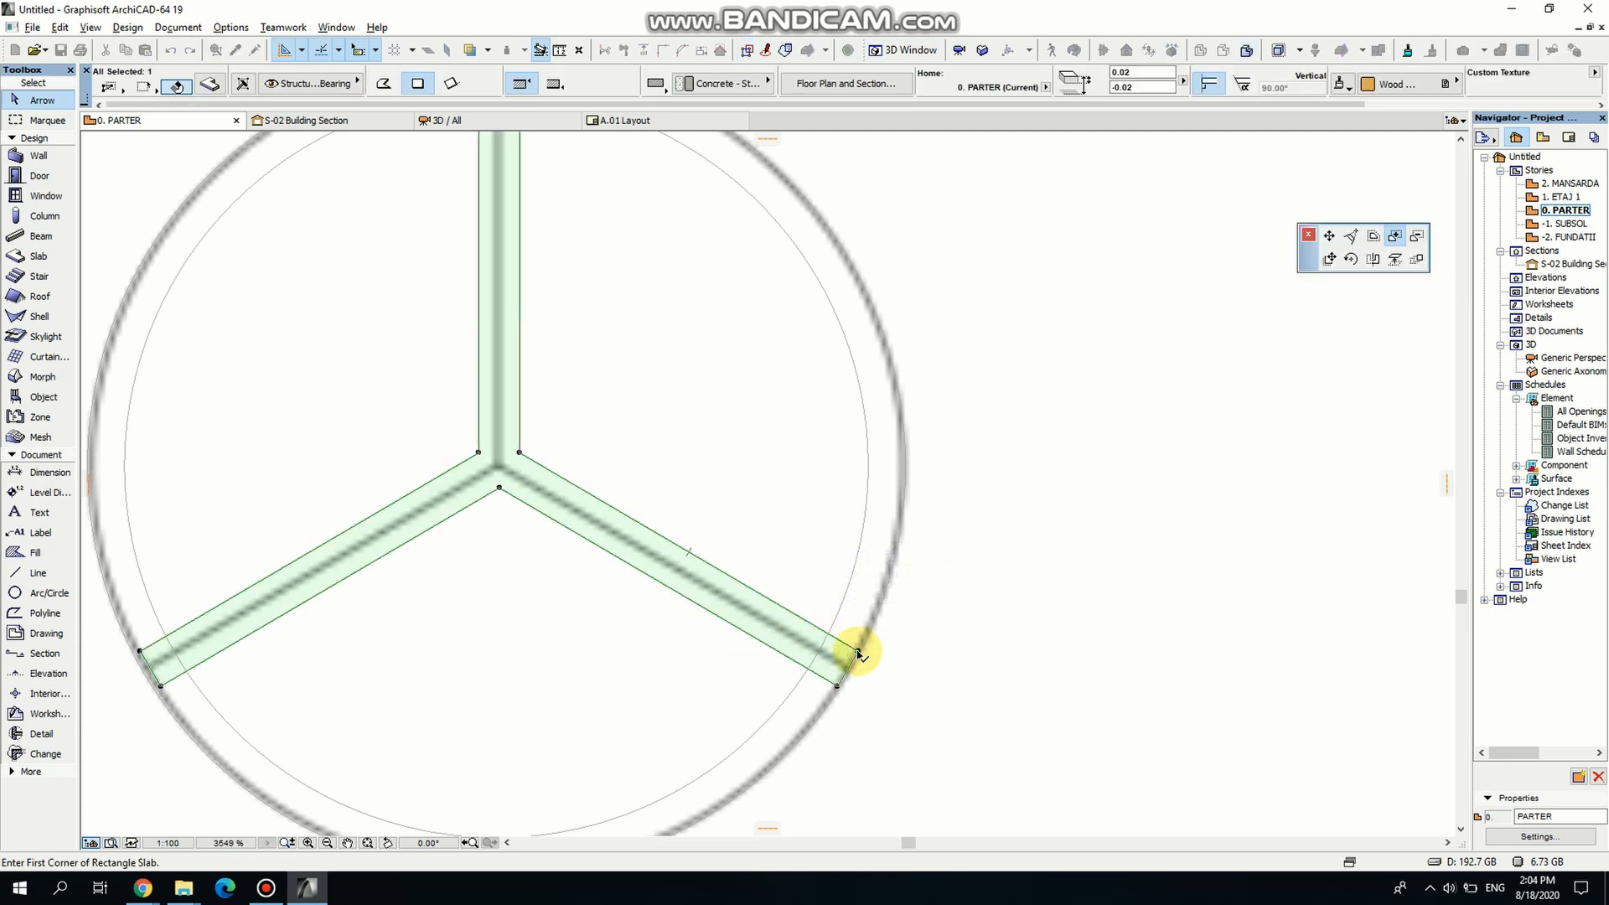
{"action": "key", "text": "Escape"}
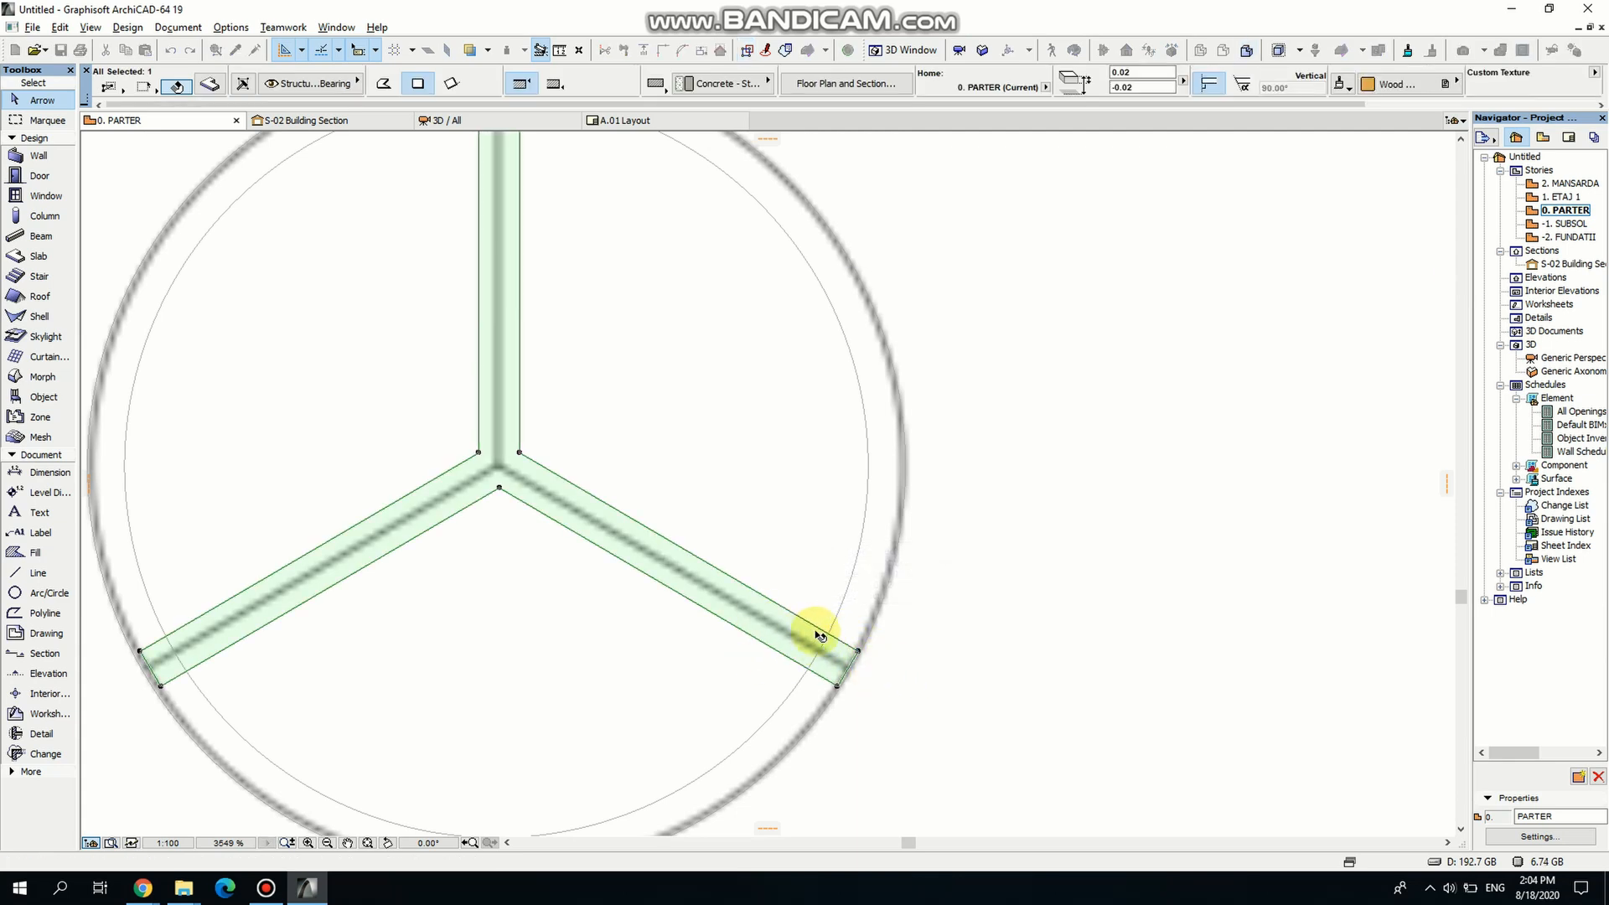
{"action": "key", "text": "Escape"}
With the spoke slab's settings, draw a rotated rectangular slab on the lower-right spoke's end, from its outer edge in to the disc's edge.
{"action": "scroll", "coordinate": [837, 645], "scroll_direction": "up", "scroll_amount": 3}
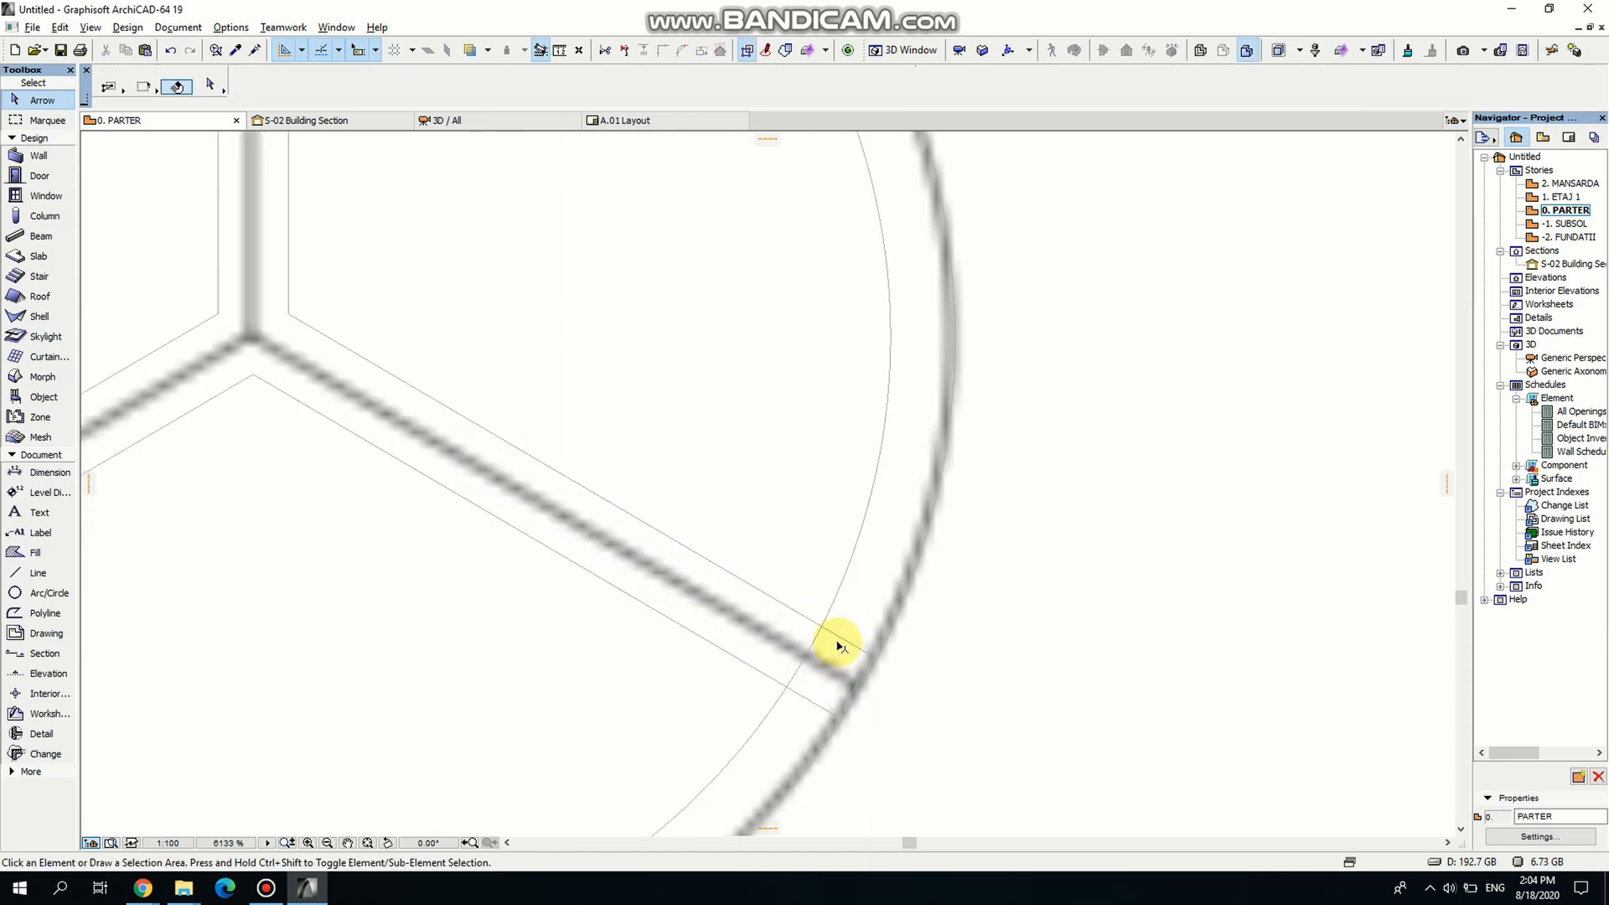
{"action": "left_click", "coordinate": [839, 637]}
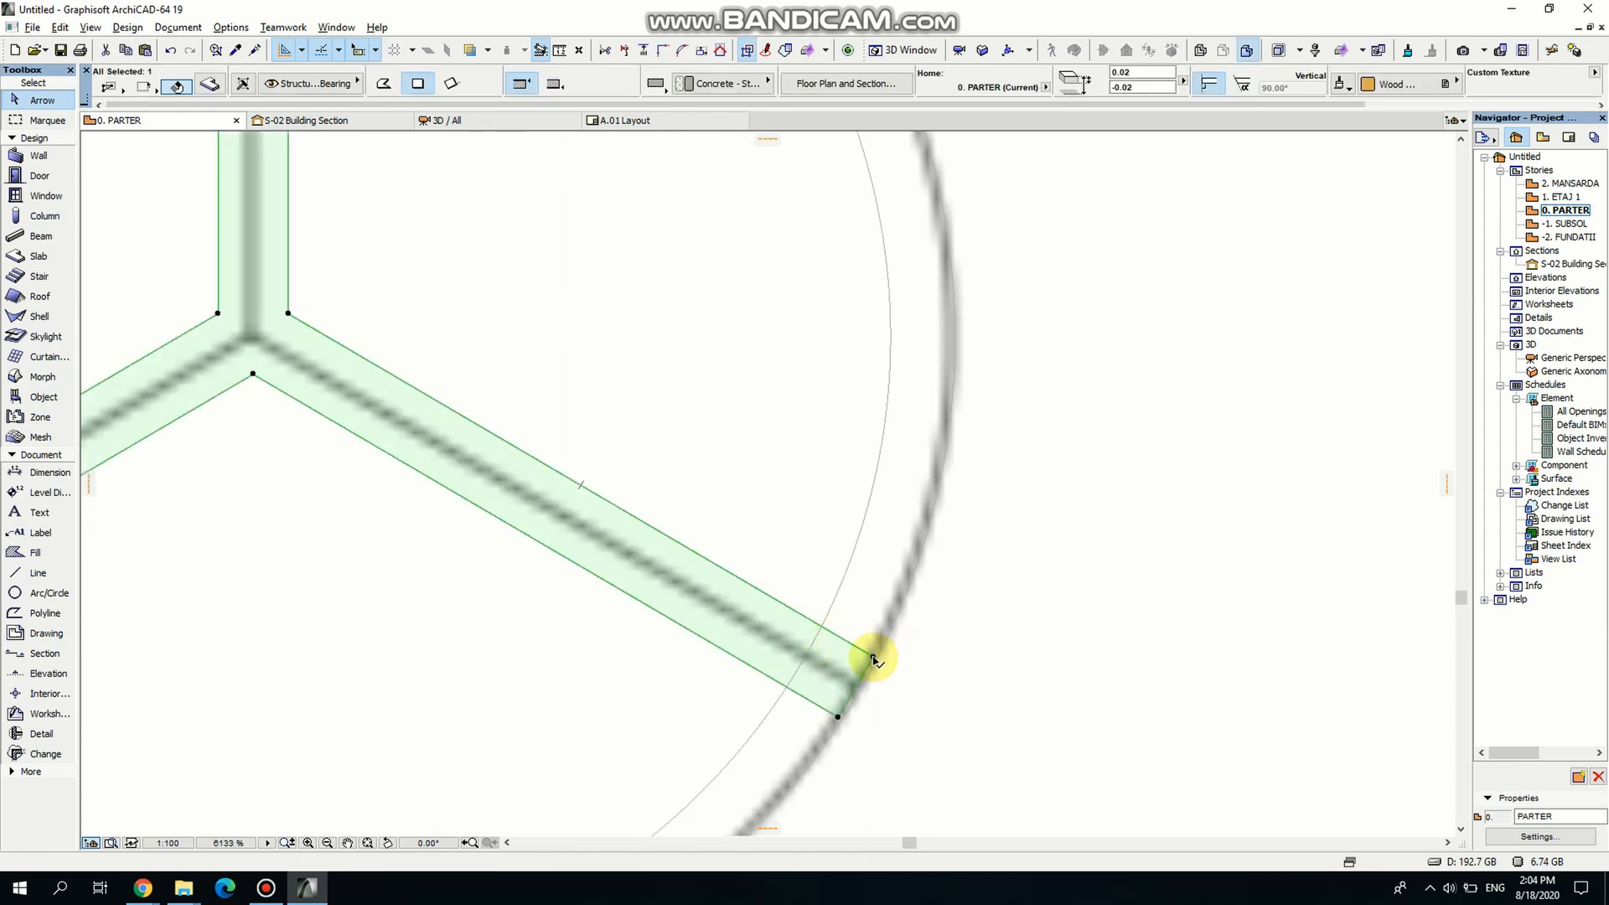
{"action": "left_click", "coordinate": [721, 608], "text": "alt"}
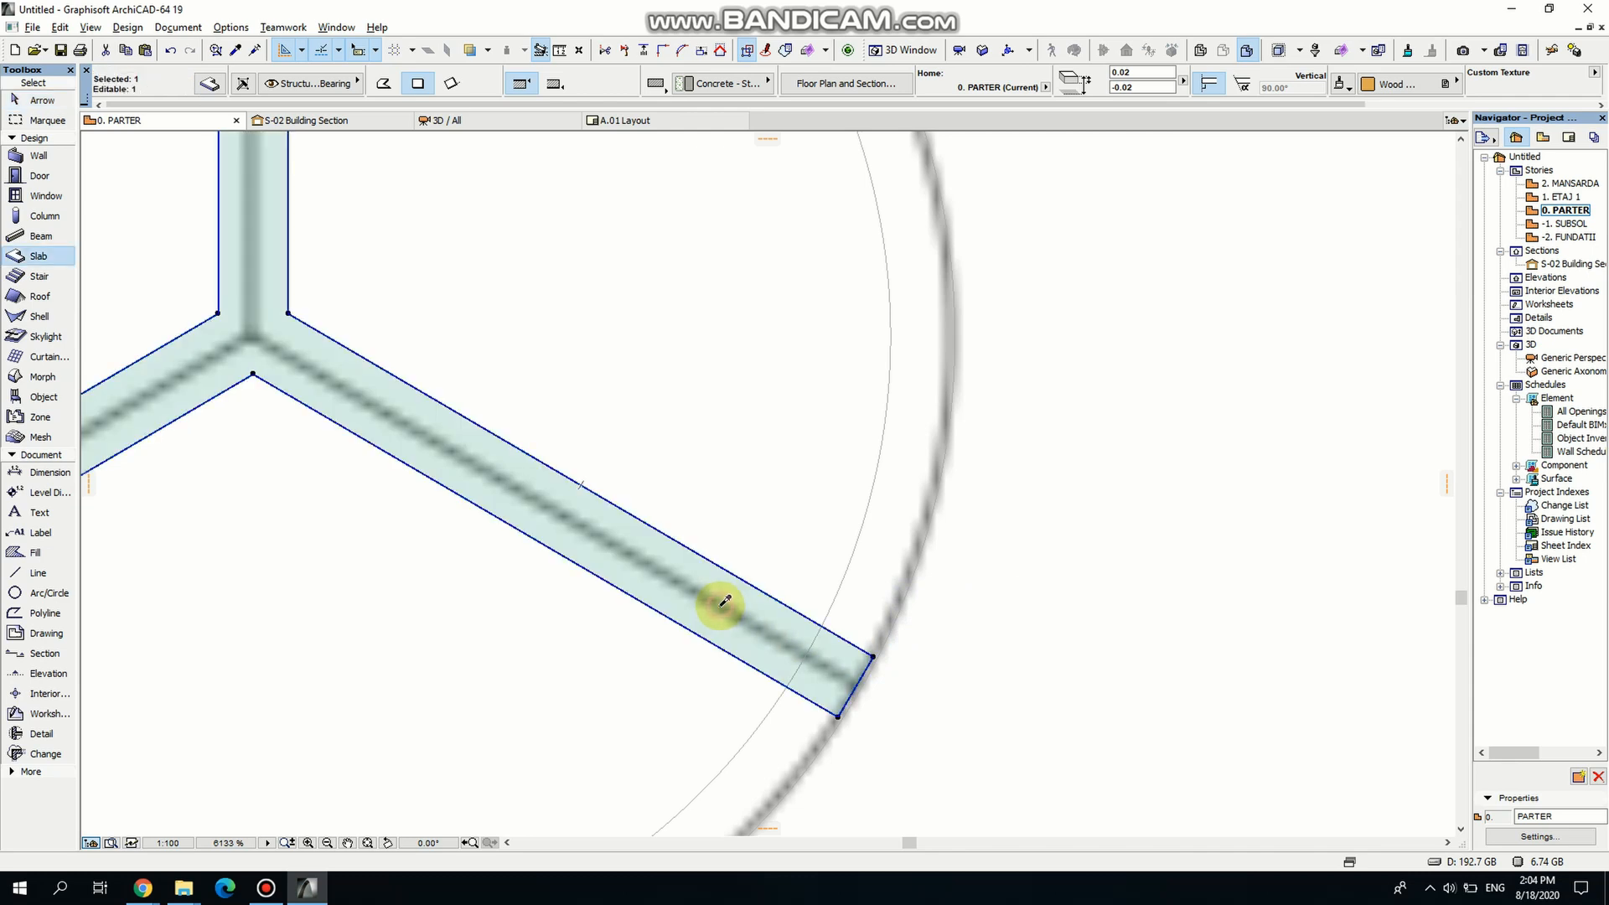
{"action": "key", "text": "Escape"}
{"action": "left_click", "coordinate": [874, 652]}
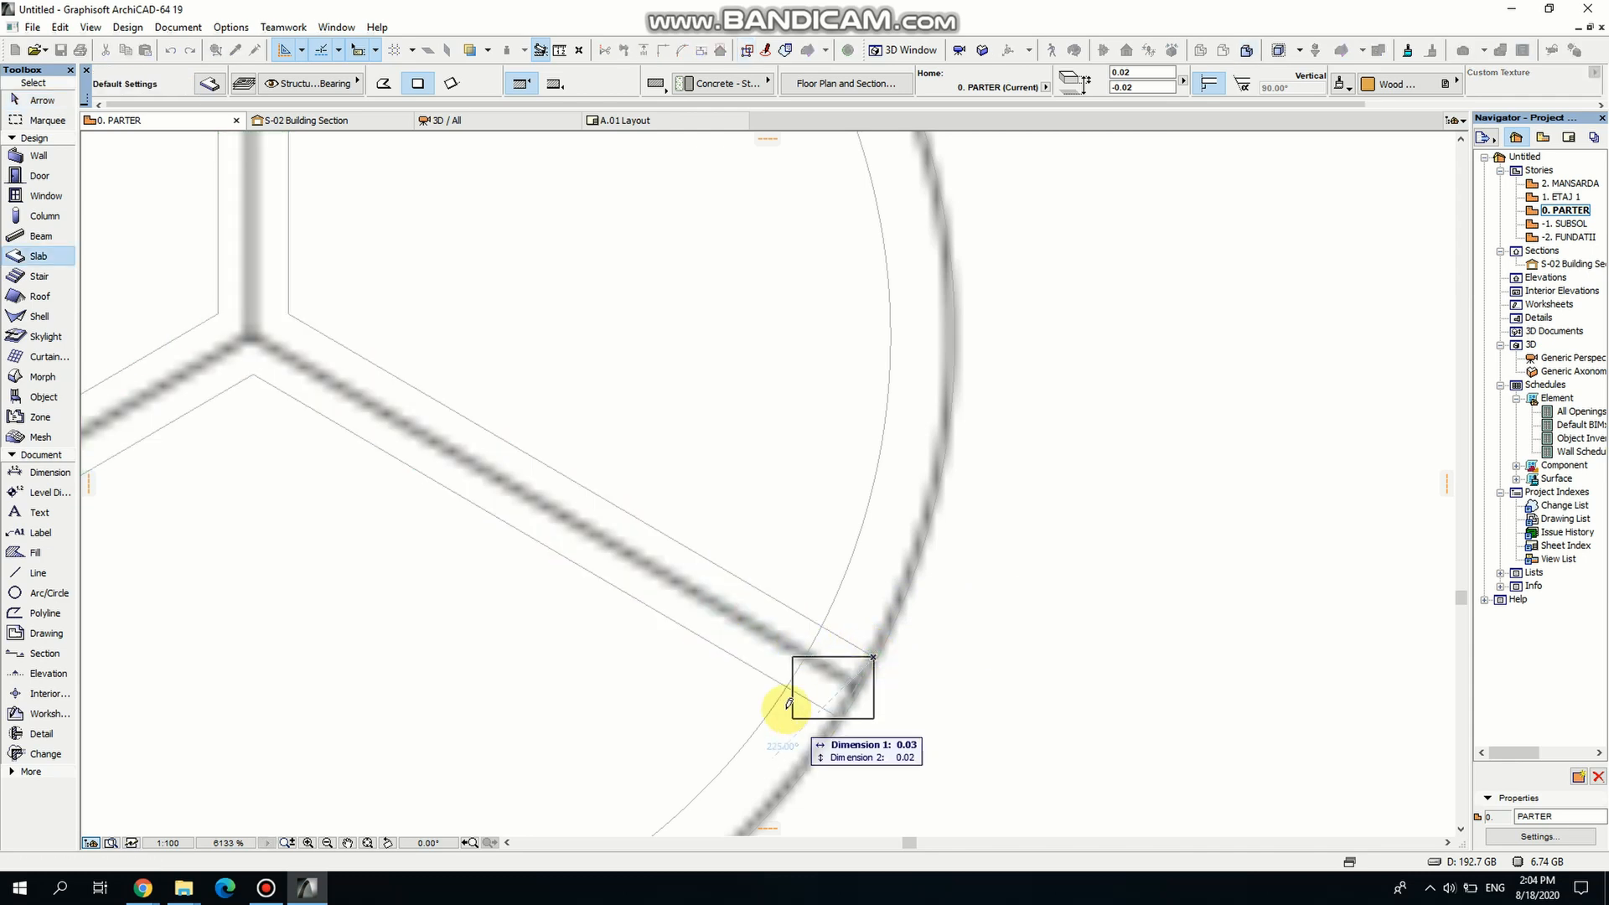
{"action": "left_click", "coordinate": [451, 83]}
{"action": "left_click", "coordinate": [873, 657]}
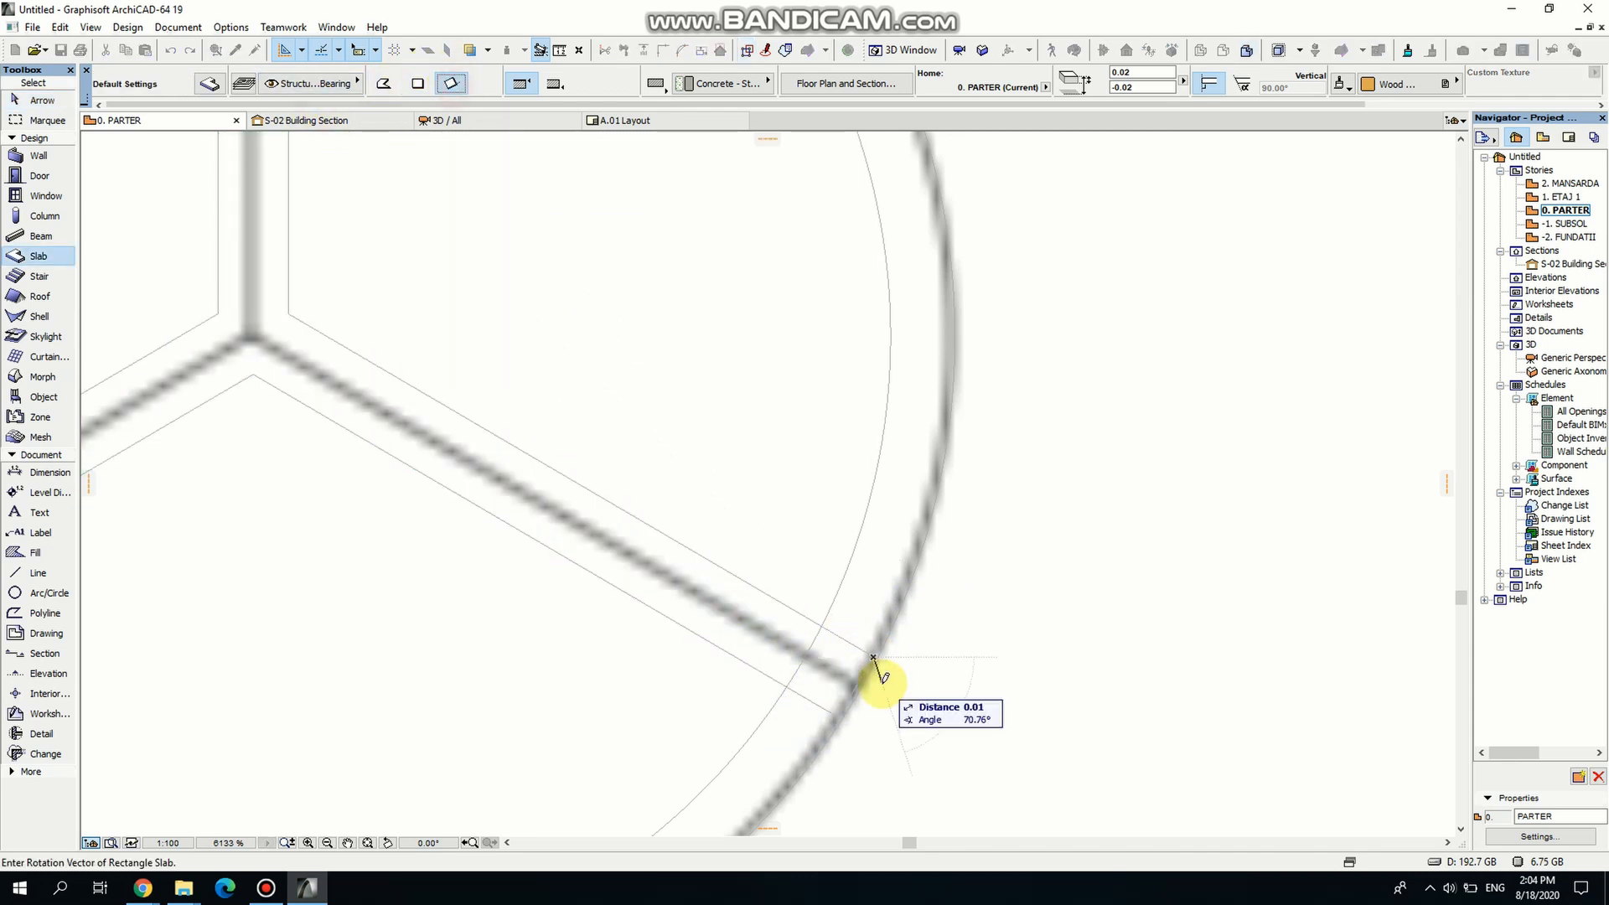
{"action": "scroll", "coordinate": [836, 714], "scroll_direction": "up", "scroll_amount": 3}
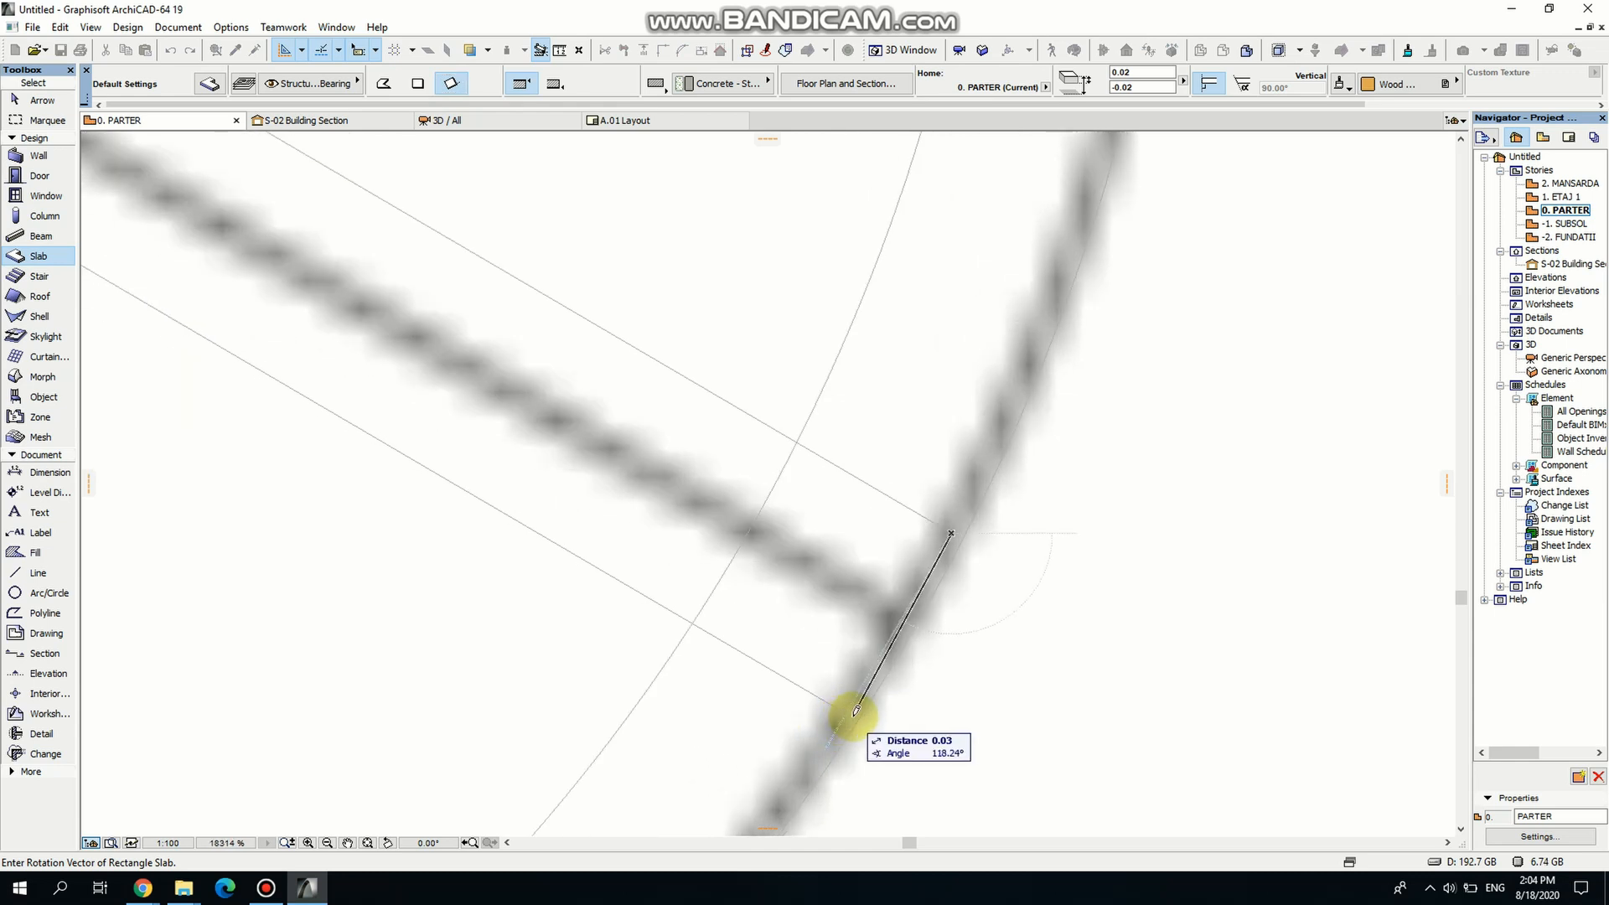
{"action": "left_click", "coordinate": [845, 713]}
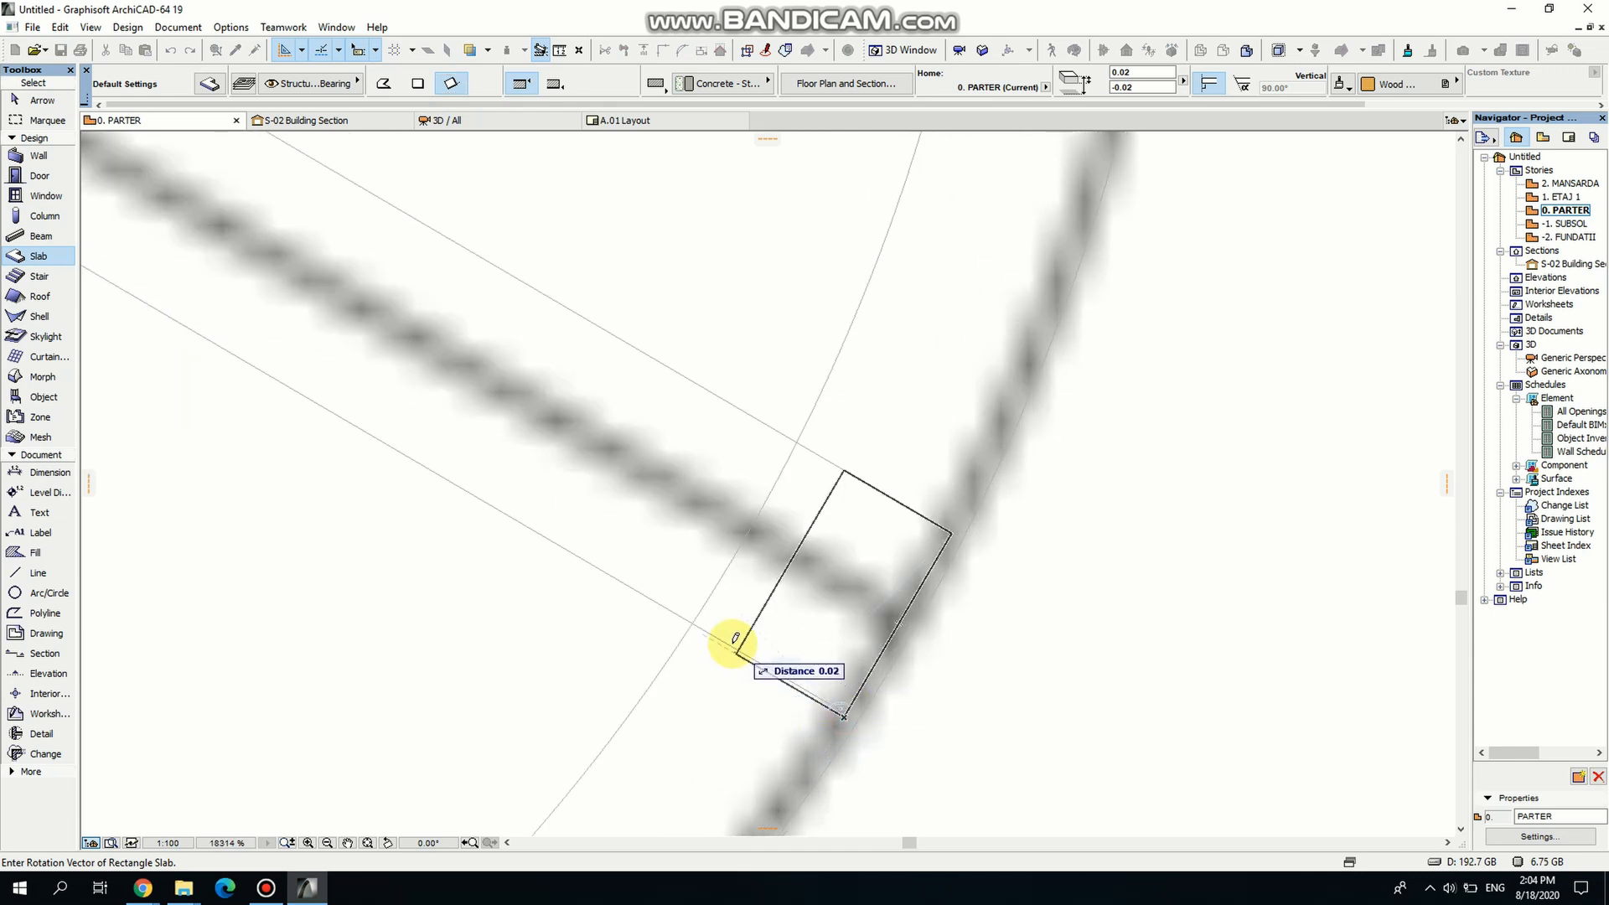
{"action": "left_click", "coordinate": [688, 622]}
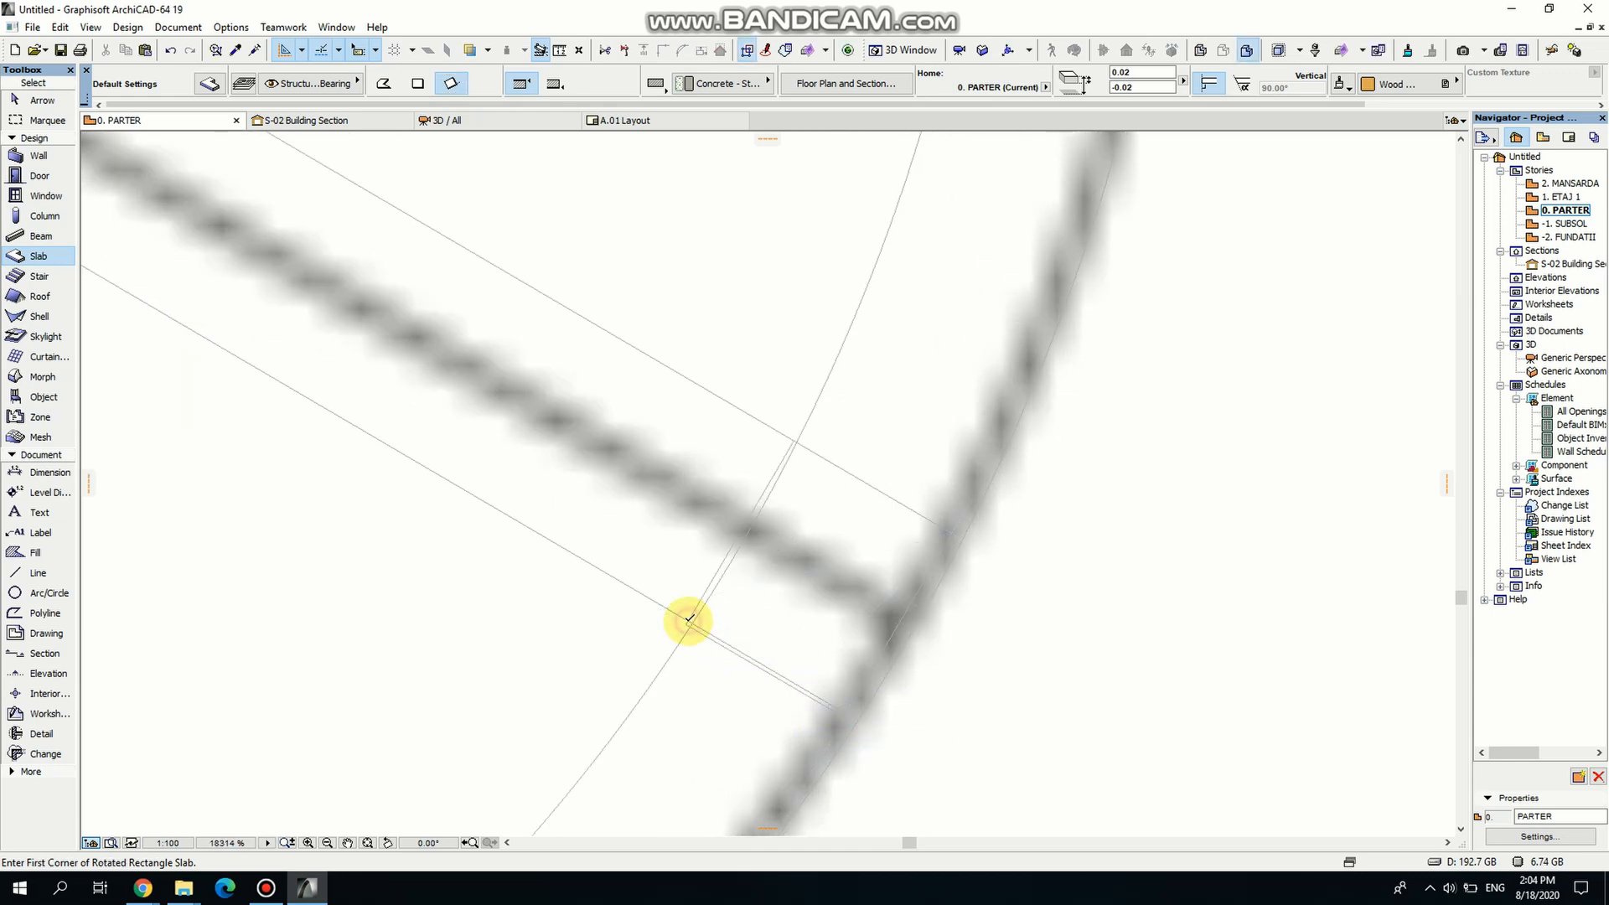
{"action": "key", "text": "Escape"}
In the 3D perspective, move the small rectangular slab straight up onto the spoke end, with its top at elevation 0.00.
{"action": "double_click", "coordinate": [1589, 357]}
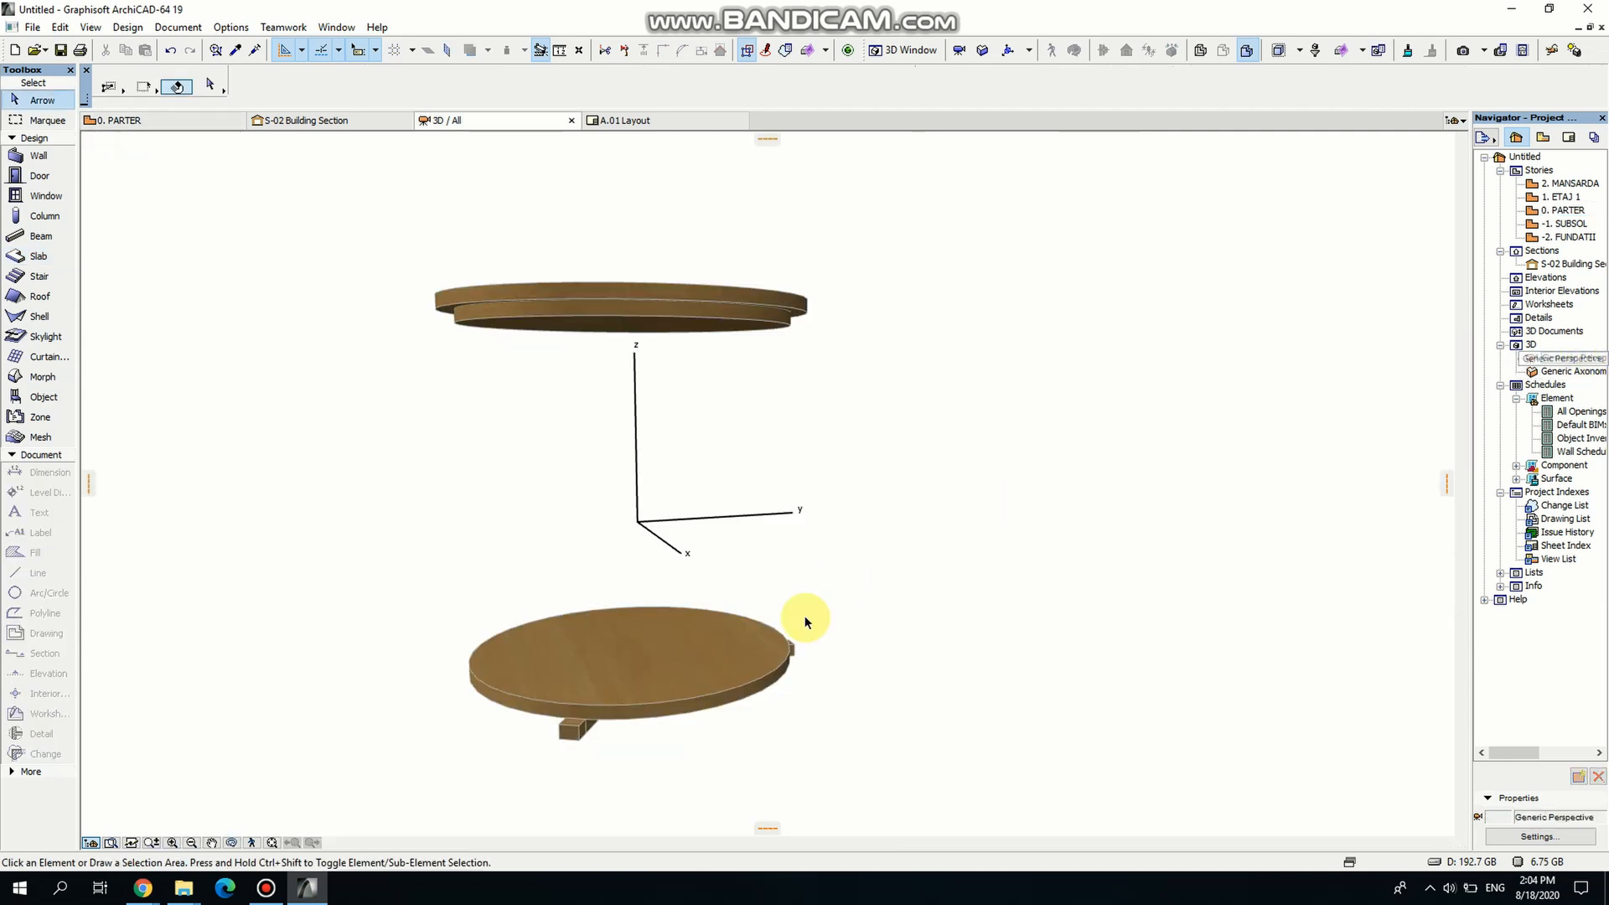
{"action": "left_click", "coordinate": [583, 735]}
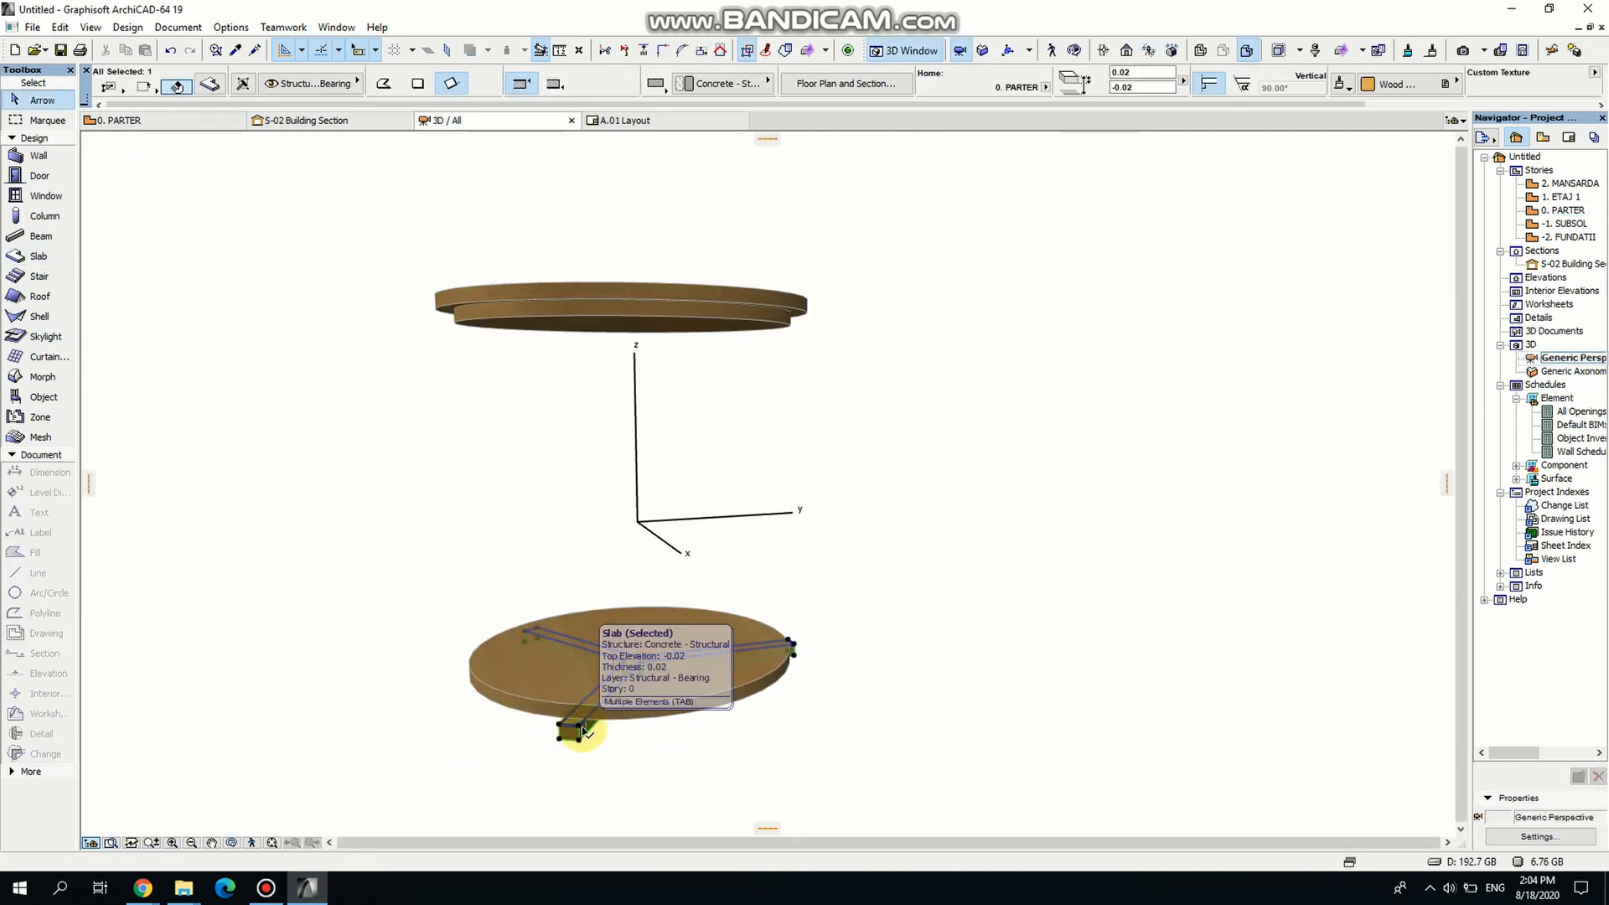
{"action": "left_click", "coordinate": [593, 740]}
{"action": "left_click", "coordinate": [590, 737]}
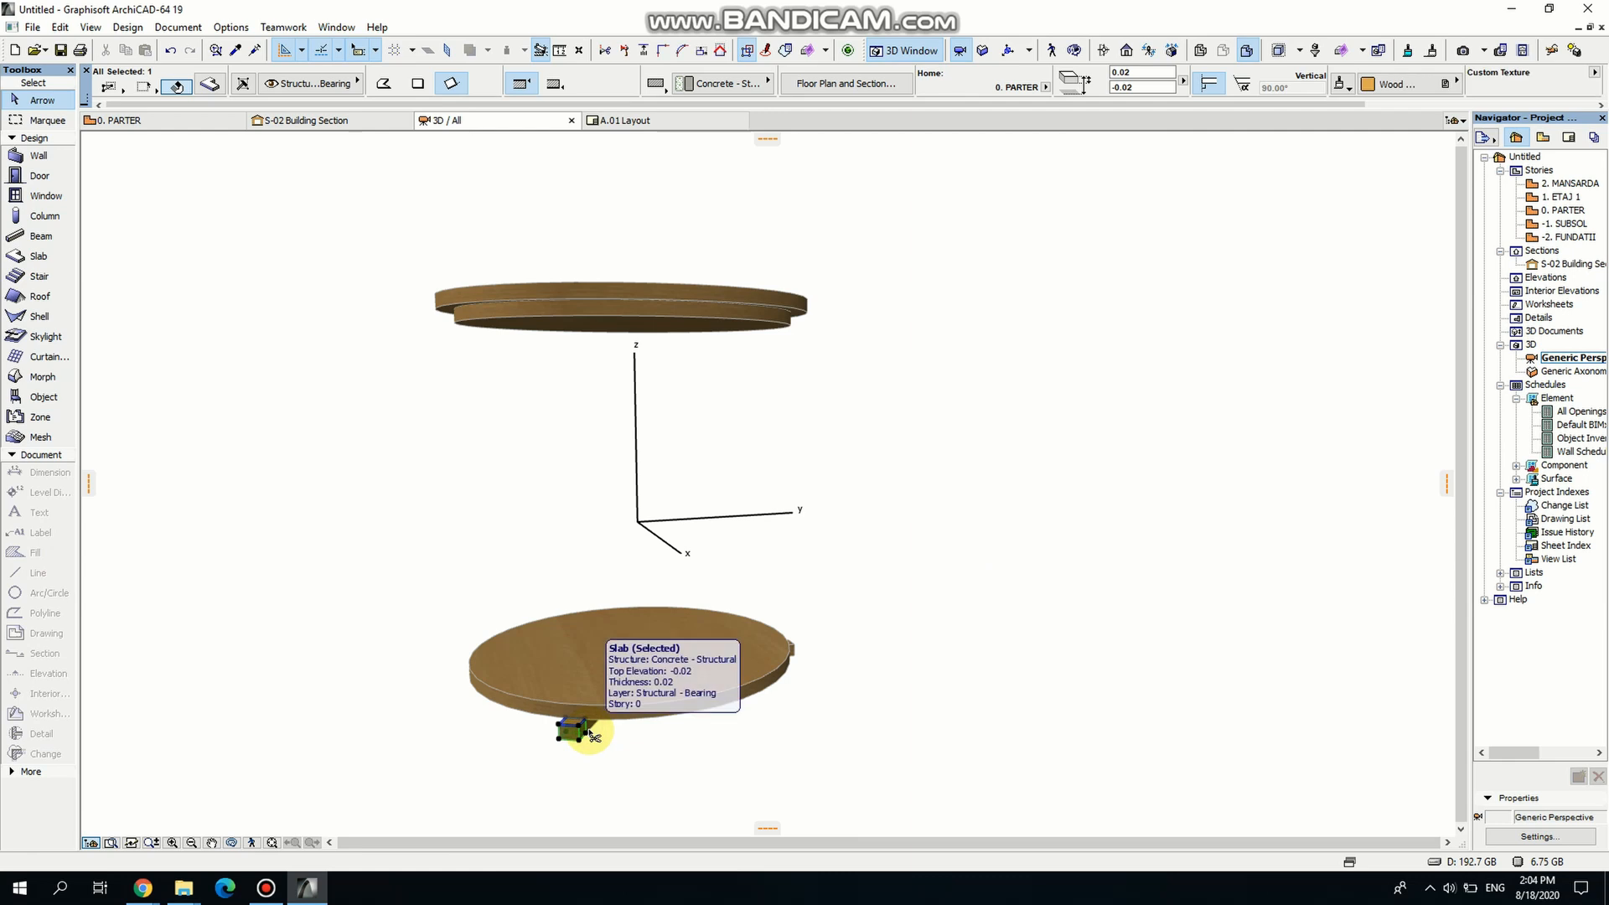
{"action": "key", "text": "ctrl+d"}
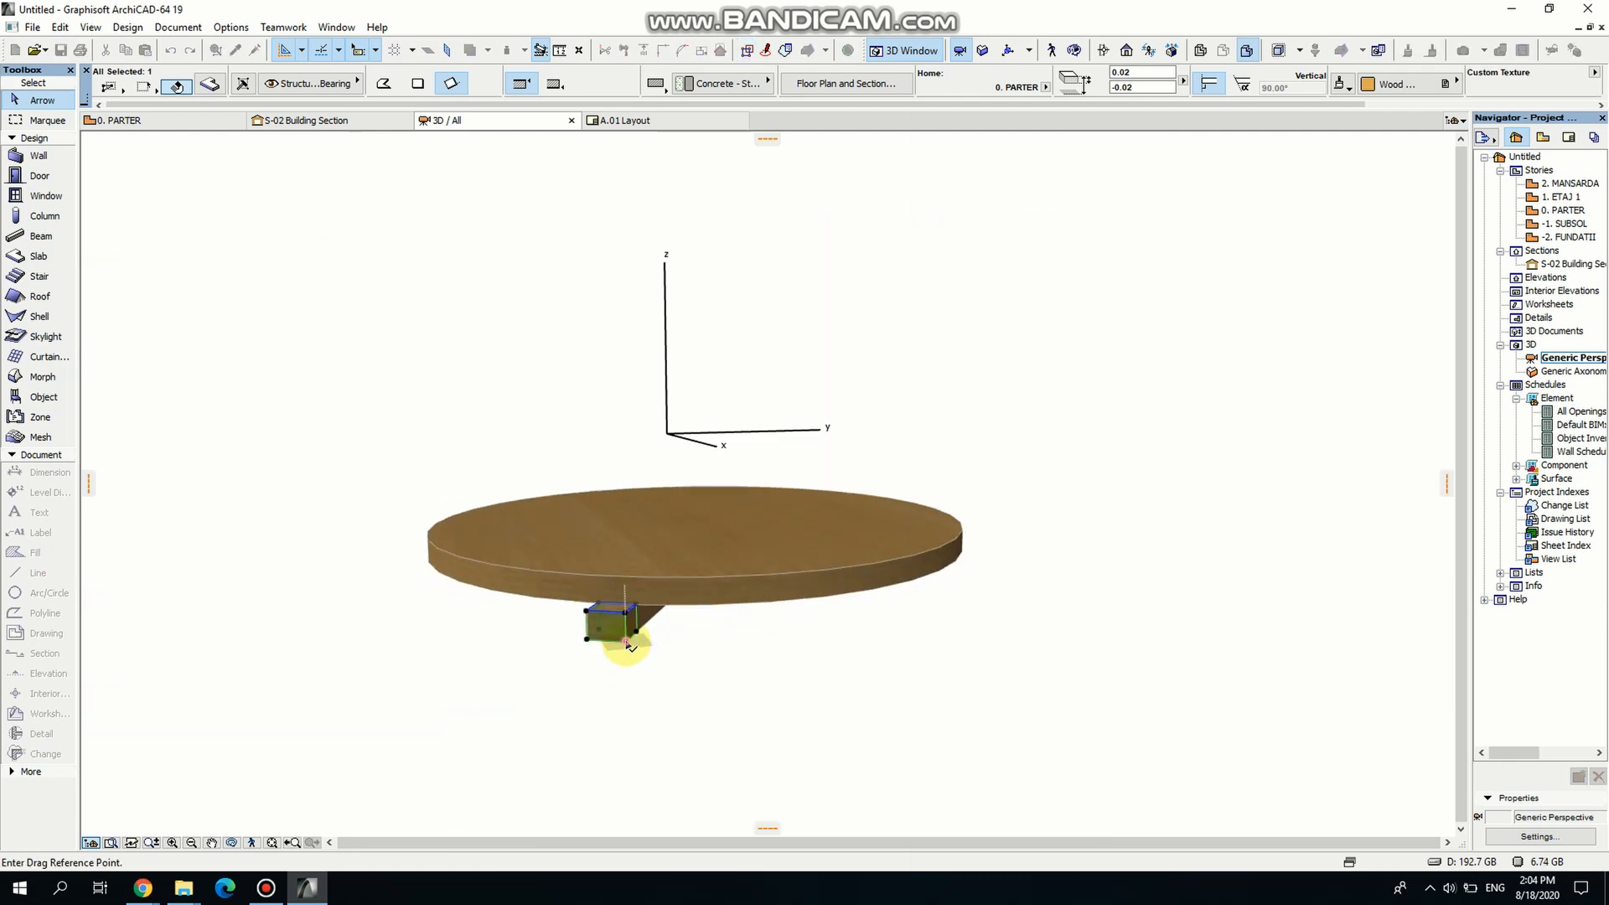
{"action": "left_click", "coordinate": [625, 642]}
{"action": "left_click", "coordinate": [671, 589]}
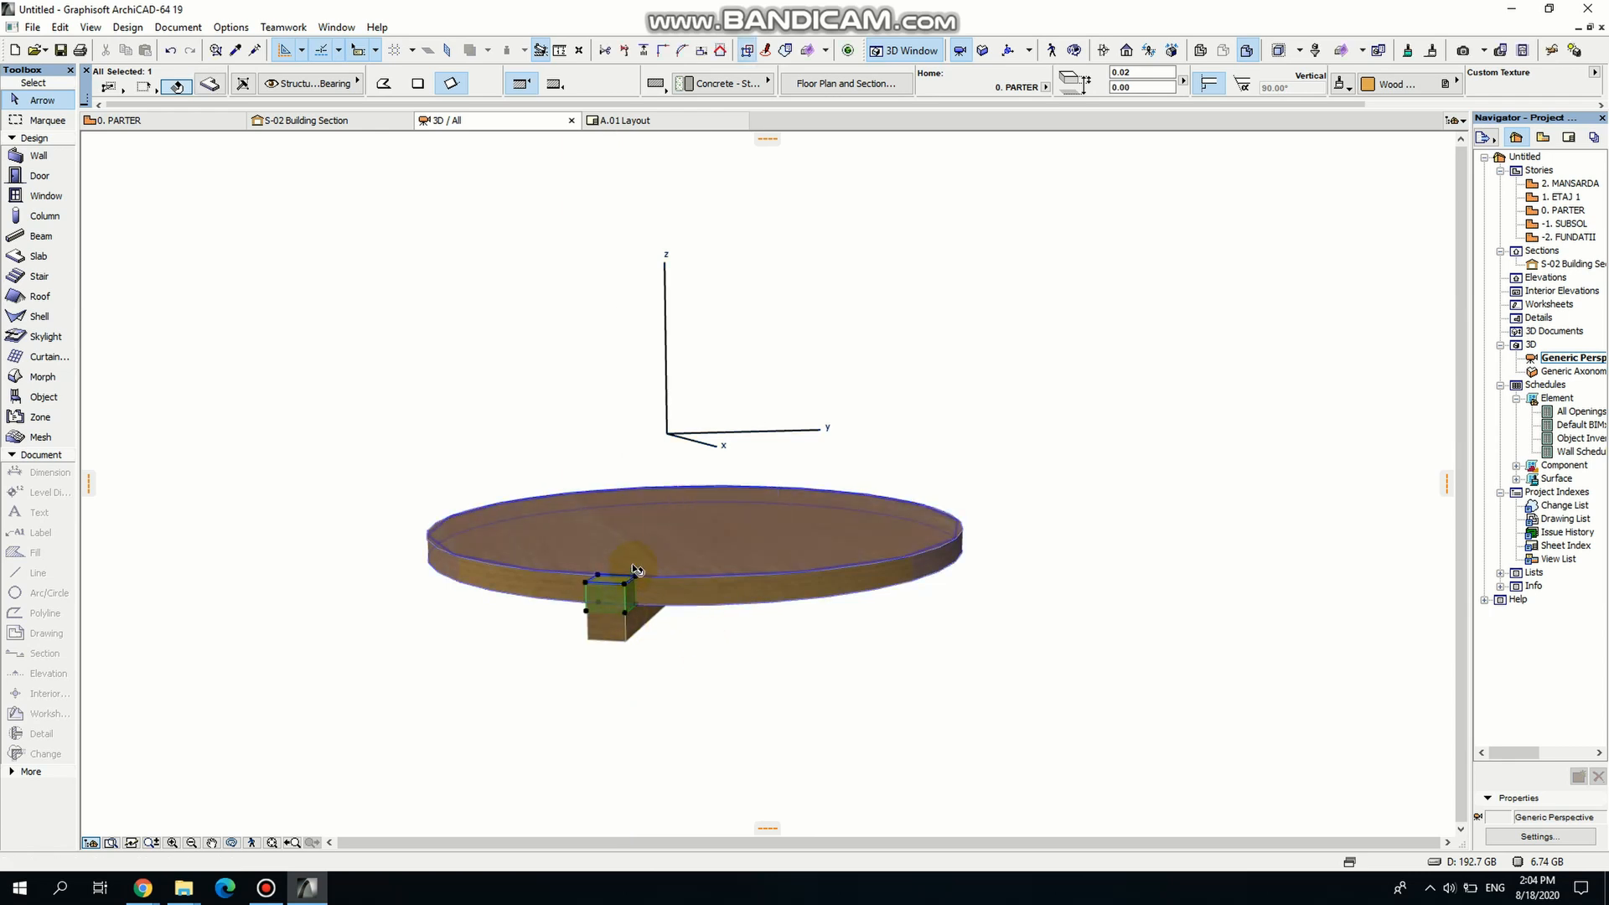
Stretch the small slab upward into a leg with a thickness of 0.57, reaching the tabletop at elevation 0.55.
{"action": "left_click", "coordinate": [634, 578]}
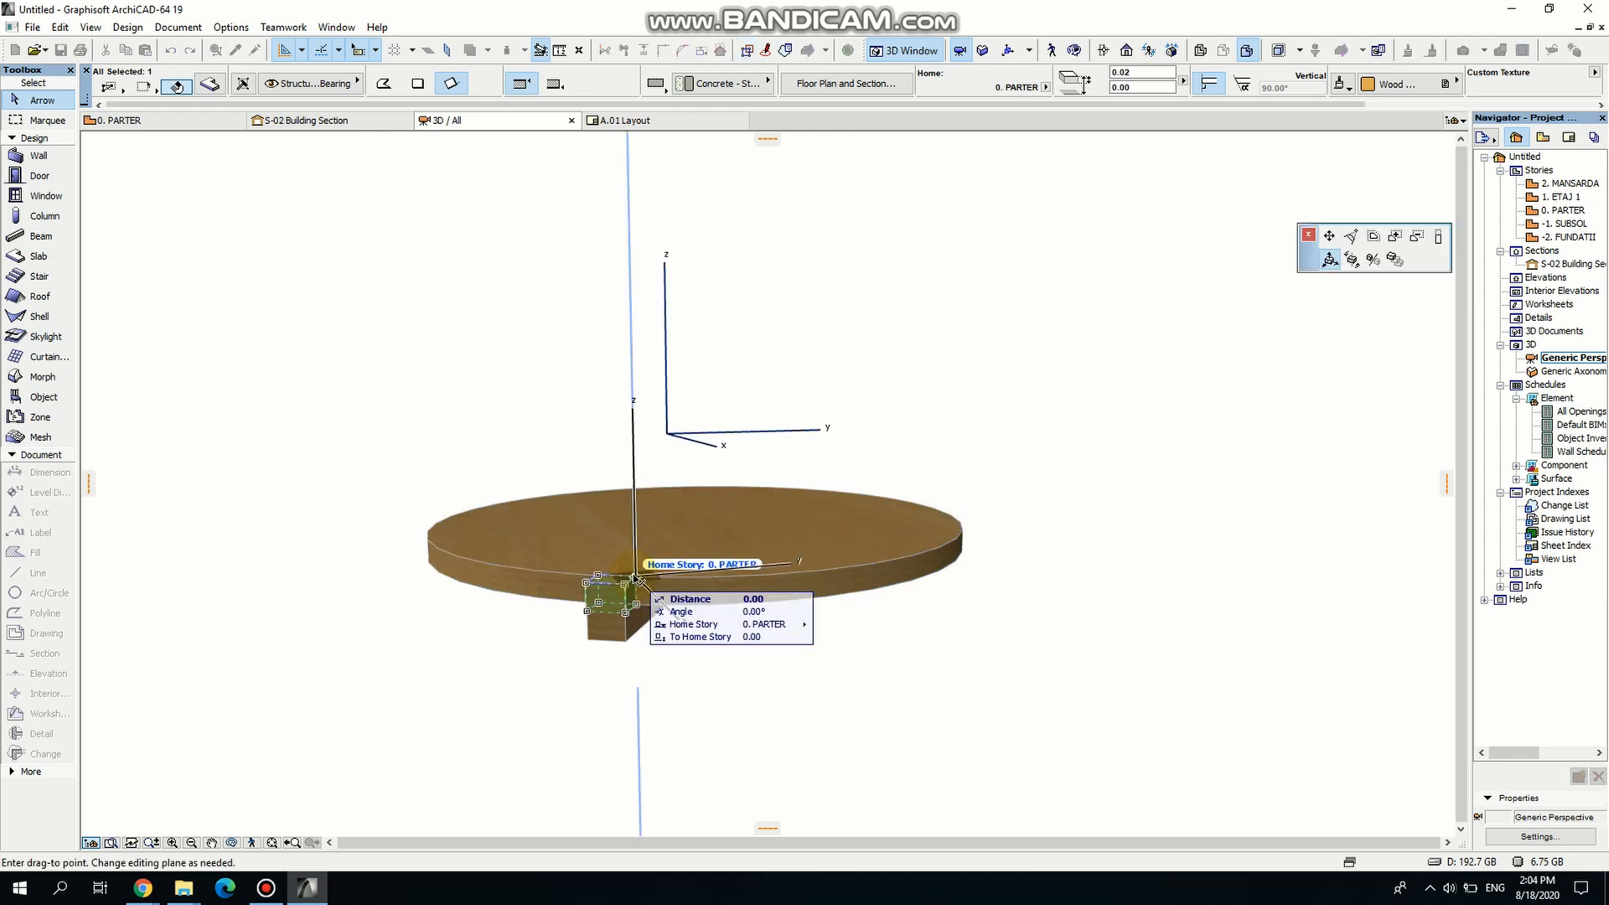
{"action": "left_click", "coordinate": [1441, 240]}
{"action": "scroll", "coordinate": [818, 368], "scroll_direction": "down", "scroll_amount": 5}
{"action": "middle_click_drag", "start_coordinate": [754, 417], "coordinate": [726, 564]}
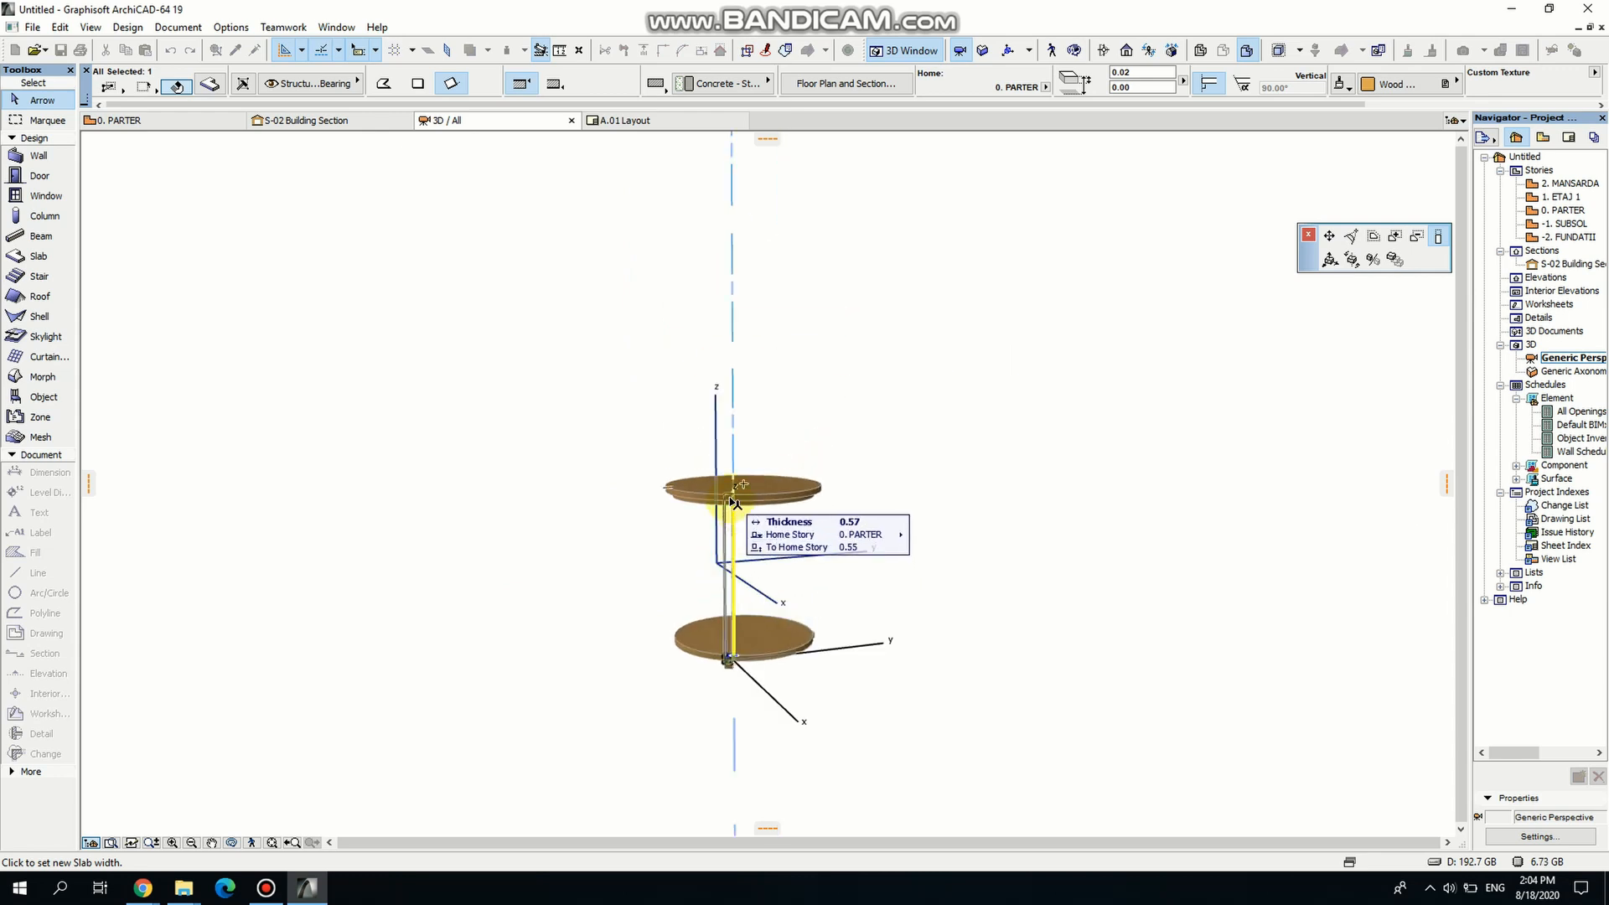
{"action": "left_click", "coordinate": [734, 502]}
Reduce the leg's thickness to 0.55 so that its top at elevation 0.53 meets the tabletop's underside.
{"action": "scroll", "coordinate": [732, 506], "scroll_direction": "up", "scroll_amount": 4}
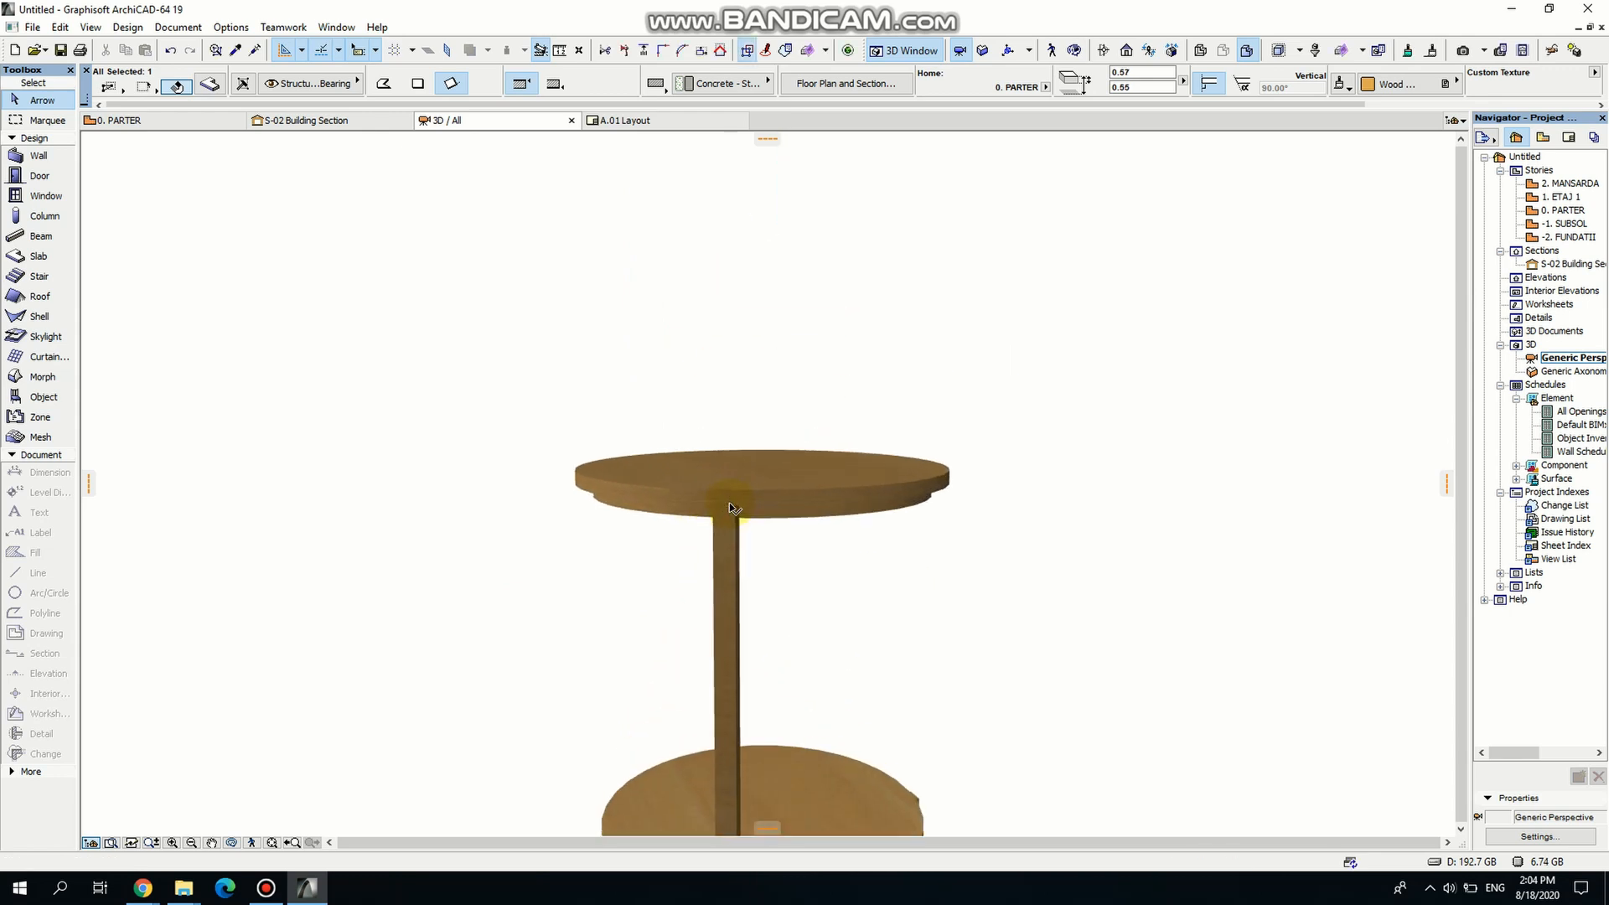
{"action": "scroll", "coordinate": [730, 504], "scroll_direction": "up", "scroll_amount": 1}
{"action": "left_click", "coordinate": [807, 572]}
{"action": "left_click", "coordinate": [735, 519]}
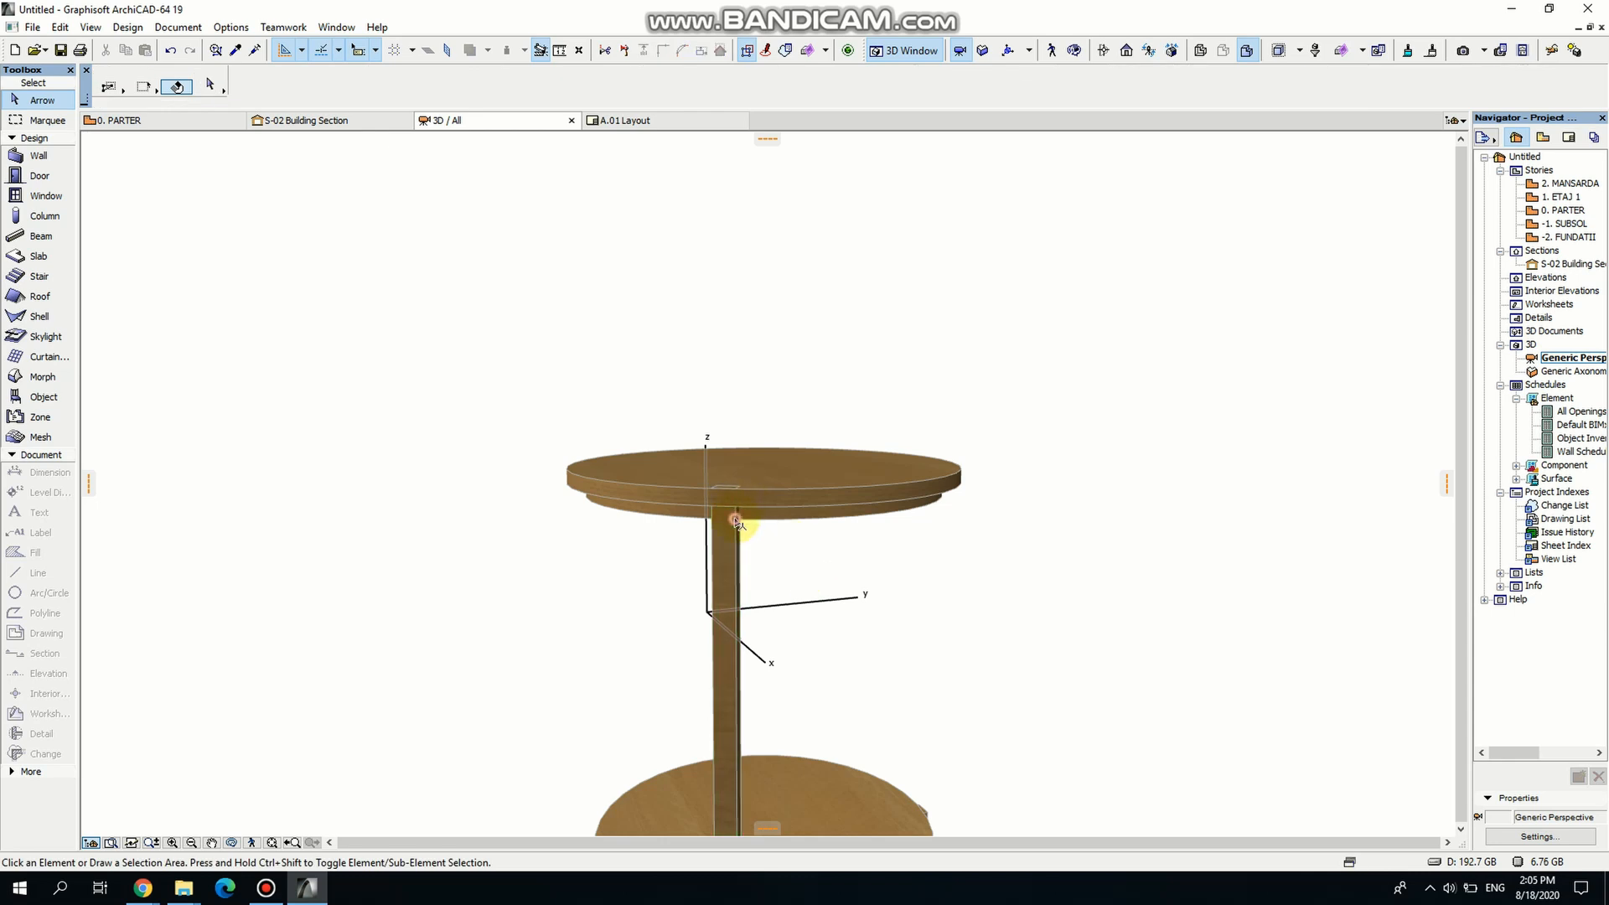
{"action": "scroll", "coordinate": [735, 519], "scroll_direction": "up", "scroll_amount": 3}
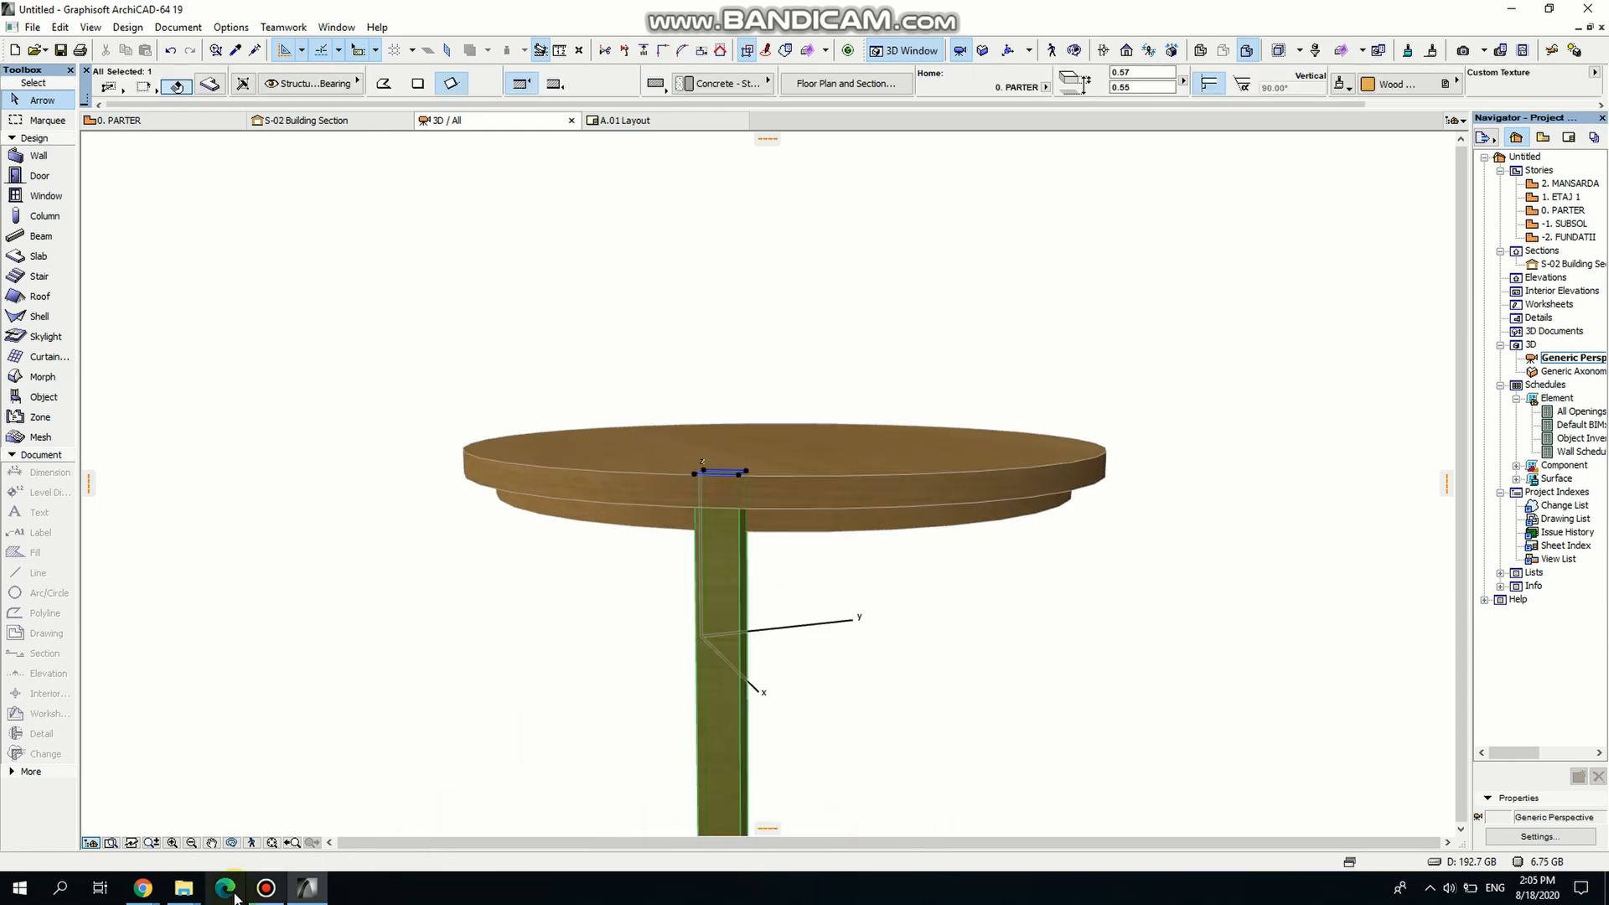
{"action": "left_click", "coordinate": [231, 843]}
{"action": "left_click_drag", "start_coordinate": [682, 539], "coordinate": [677, 603]}
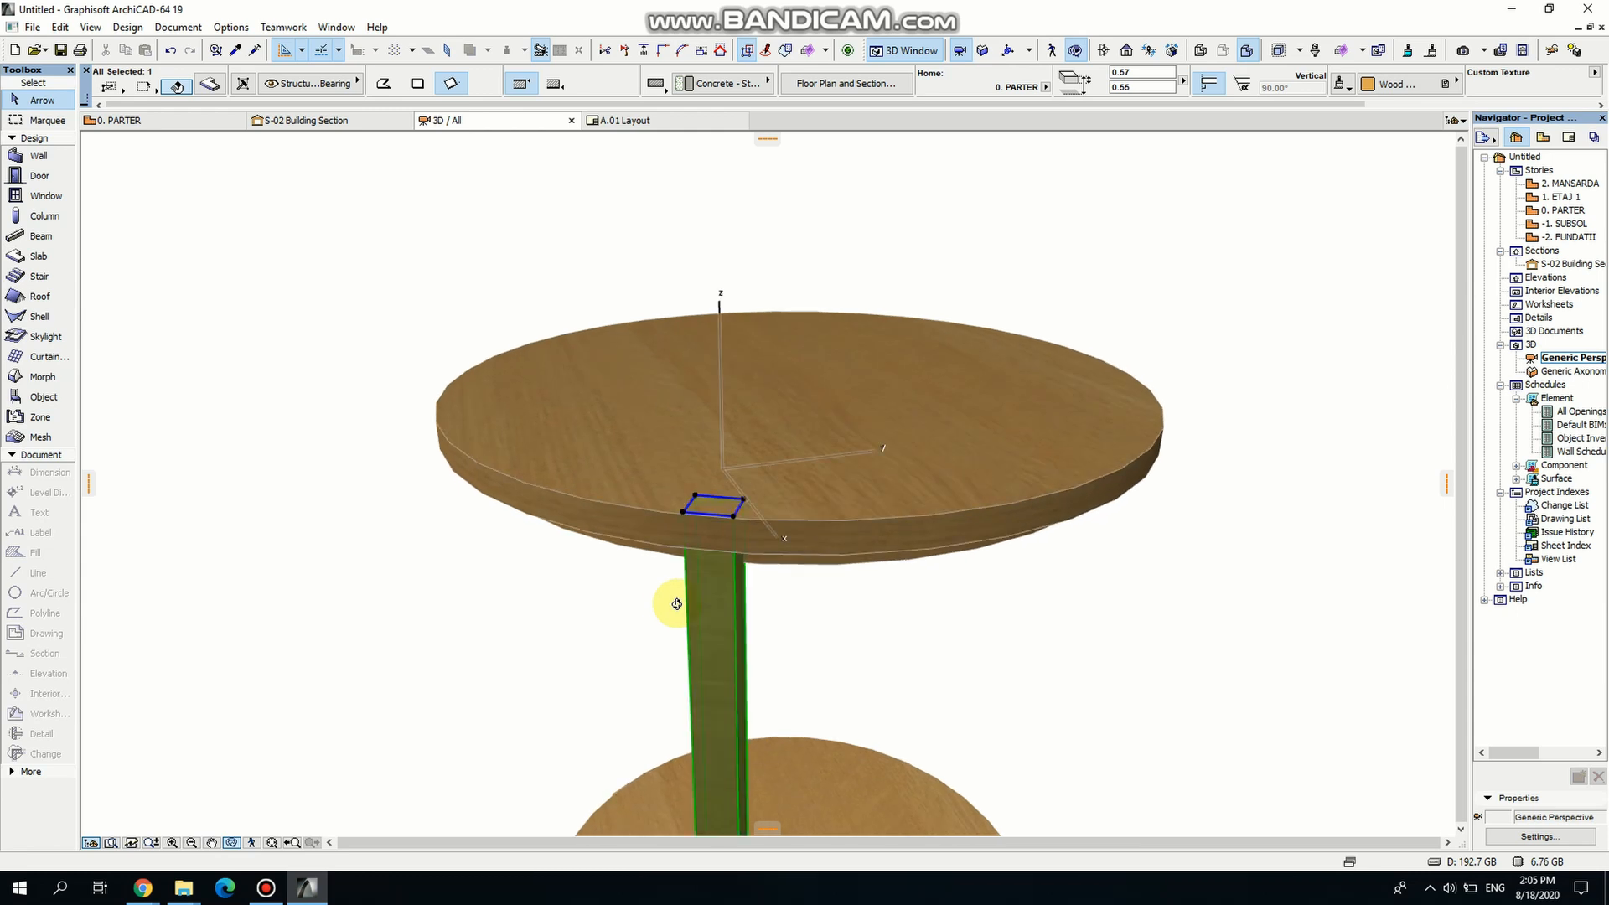
{"action": "left_click", "coordinate": [735, 518]}
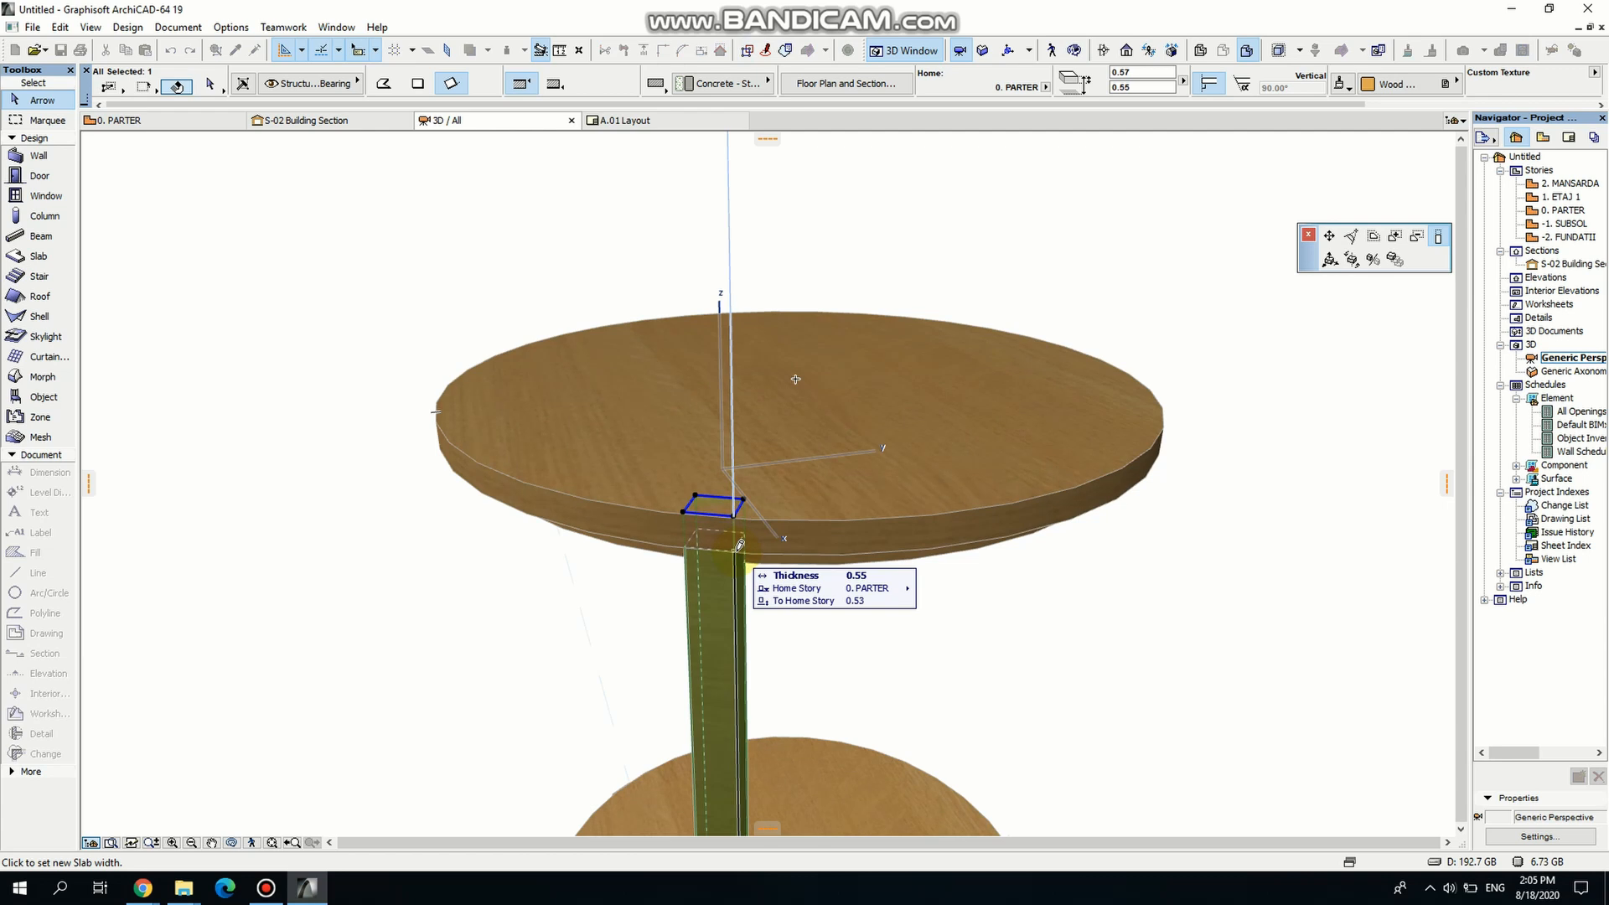
{"action": "left_click", "coordinate": [736, 551]}
{"action": "key", "text": "Escape"}
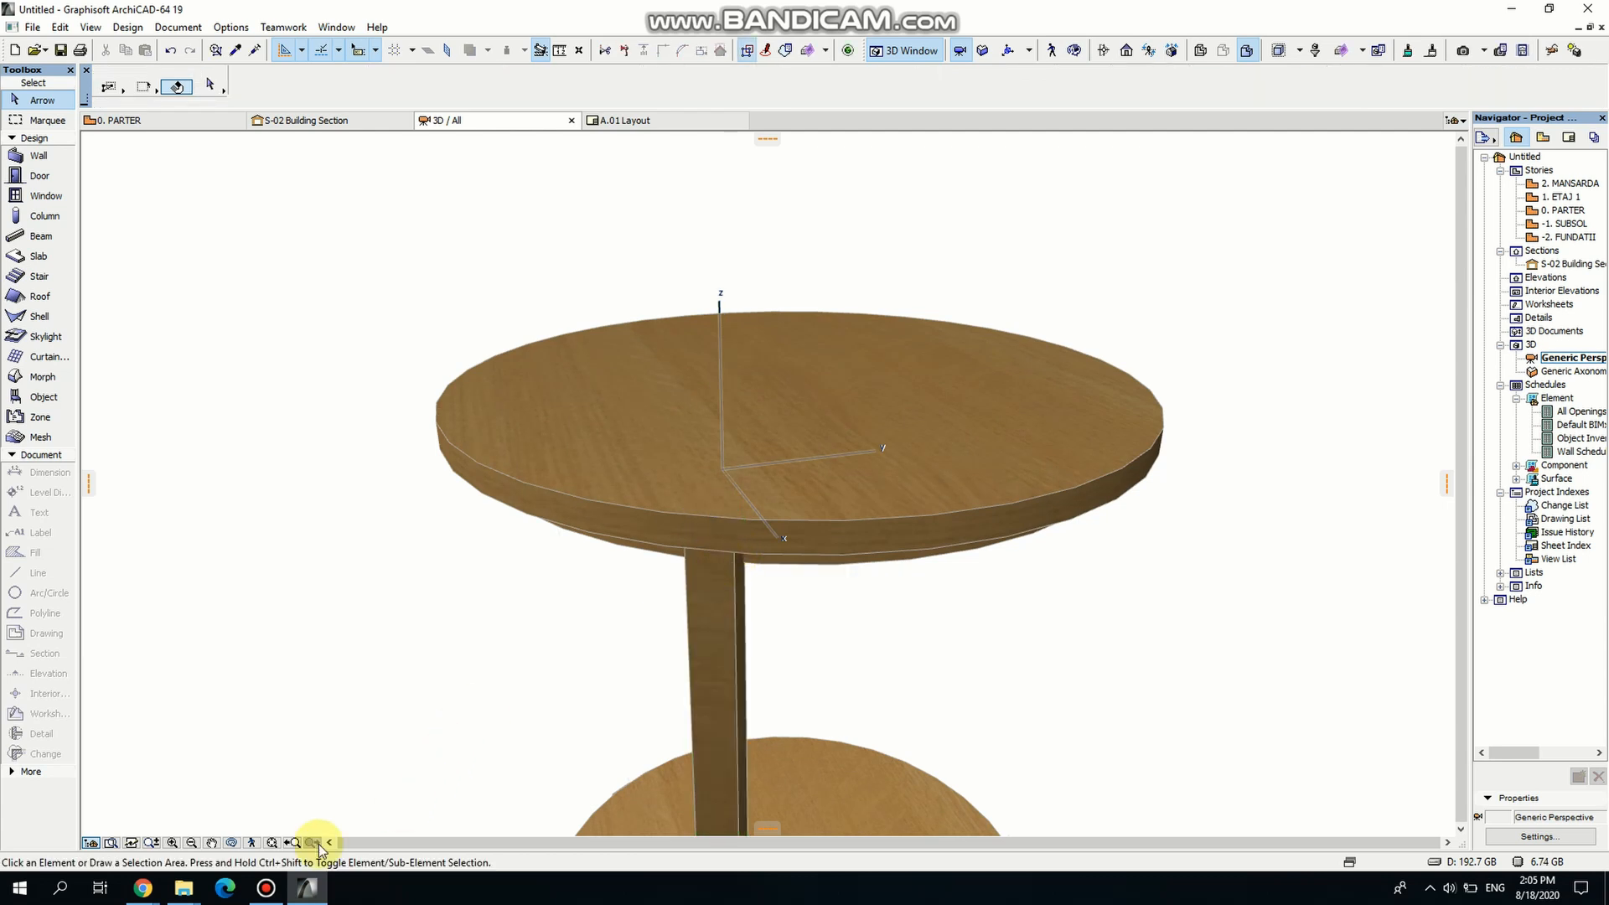
In the 0. PARTER floor plan, rotate a copy of the leg slab about the spokes' centre onto the lower-left spoke's end.
{"action": "left_click", "coordinate": [229, 847]}
{"action": "left_click_drag", "start_coordinate": [400, 682], "coordinate": [400, 592]}
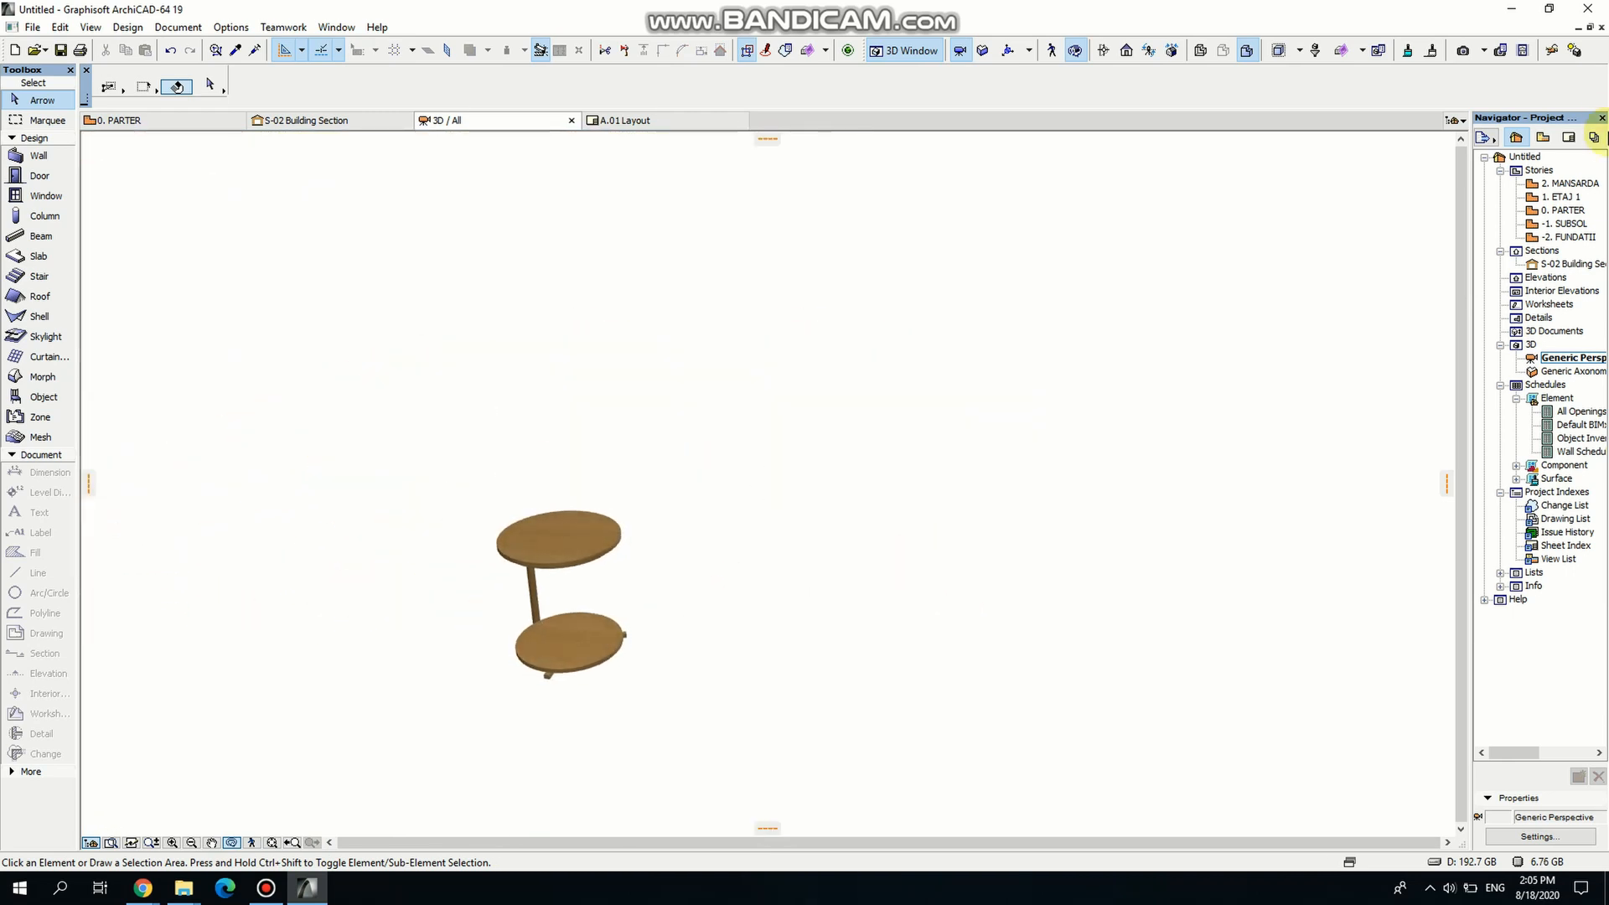
{"action": "left_click", "coordinate": [1557, 212]}
{"action": "scroll", "coordinate": [771, 515], "scroll_direction": "down", "scroll_amount": 8}
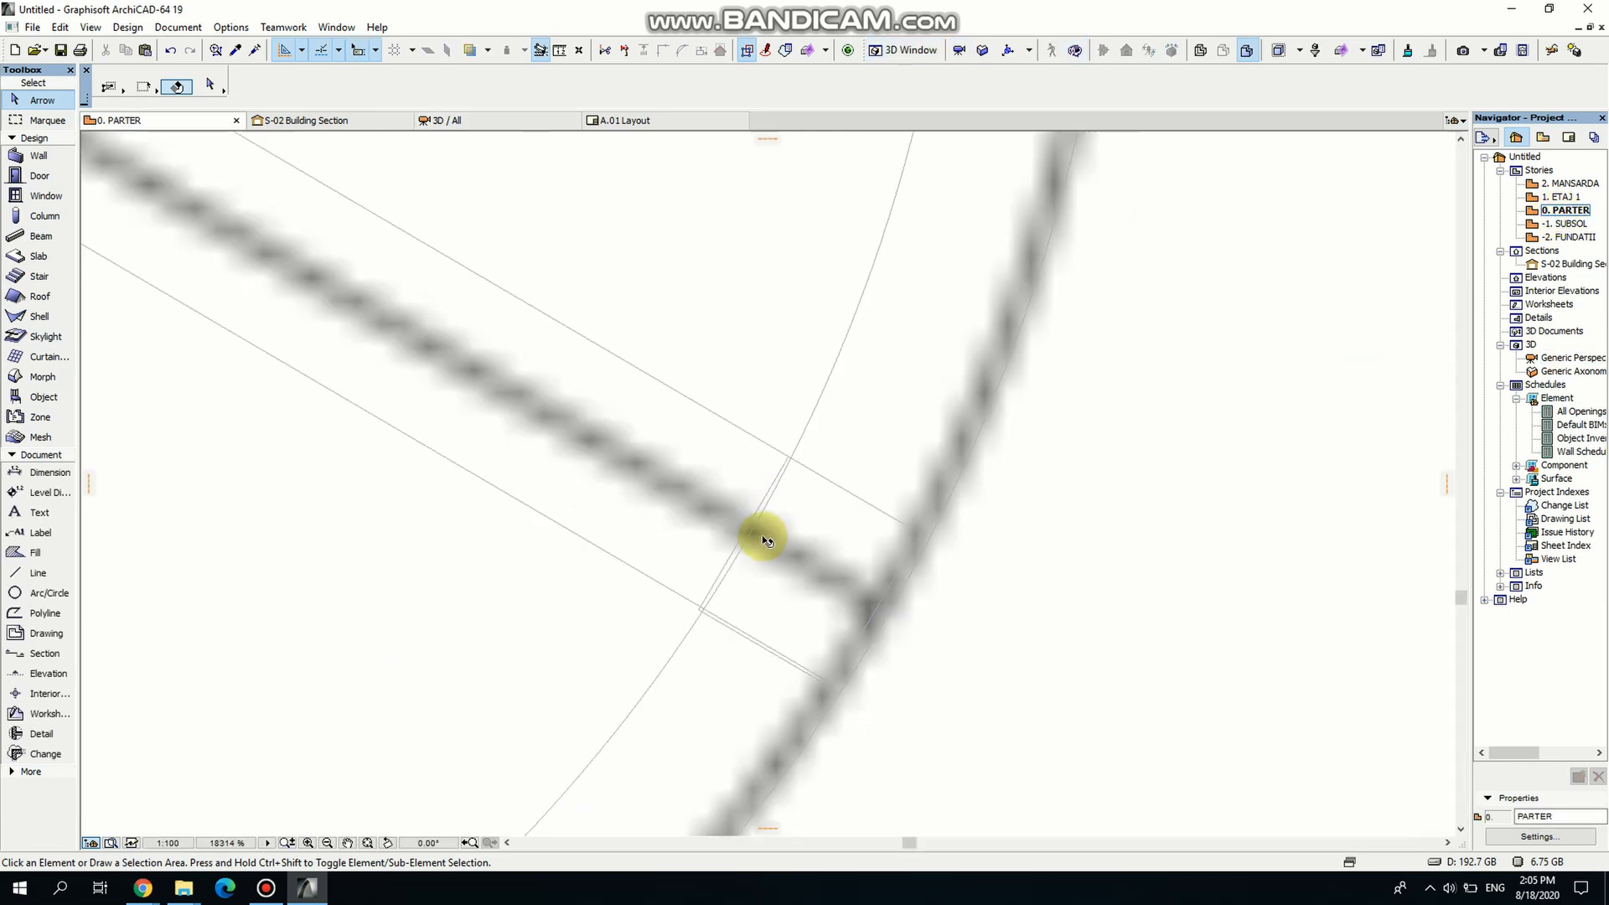
{"action": "left_click", "coordinate": [767, 560]}
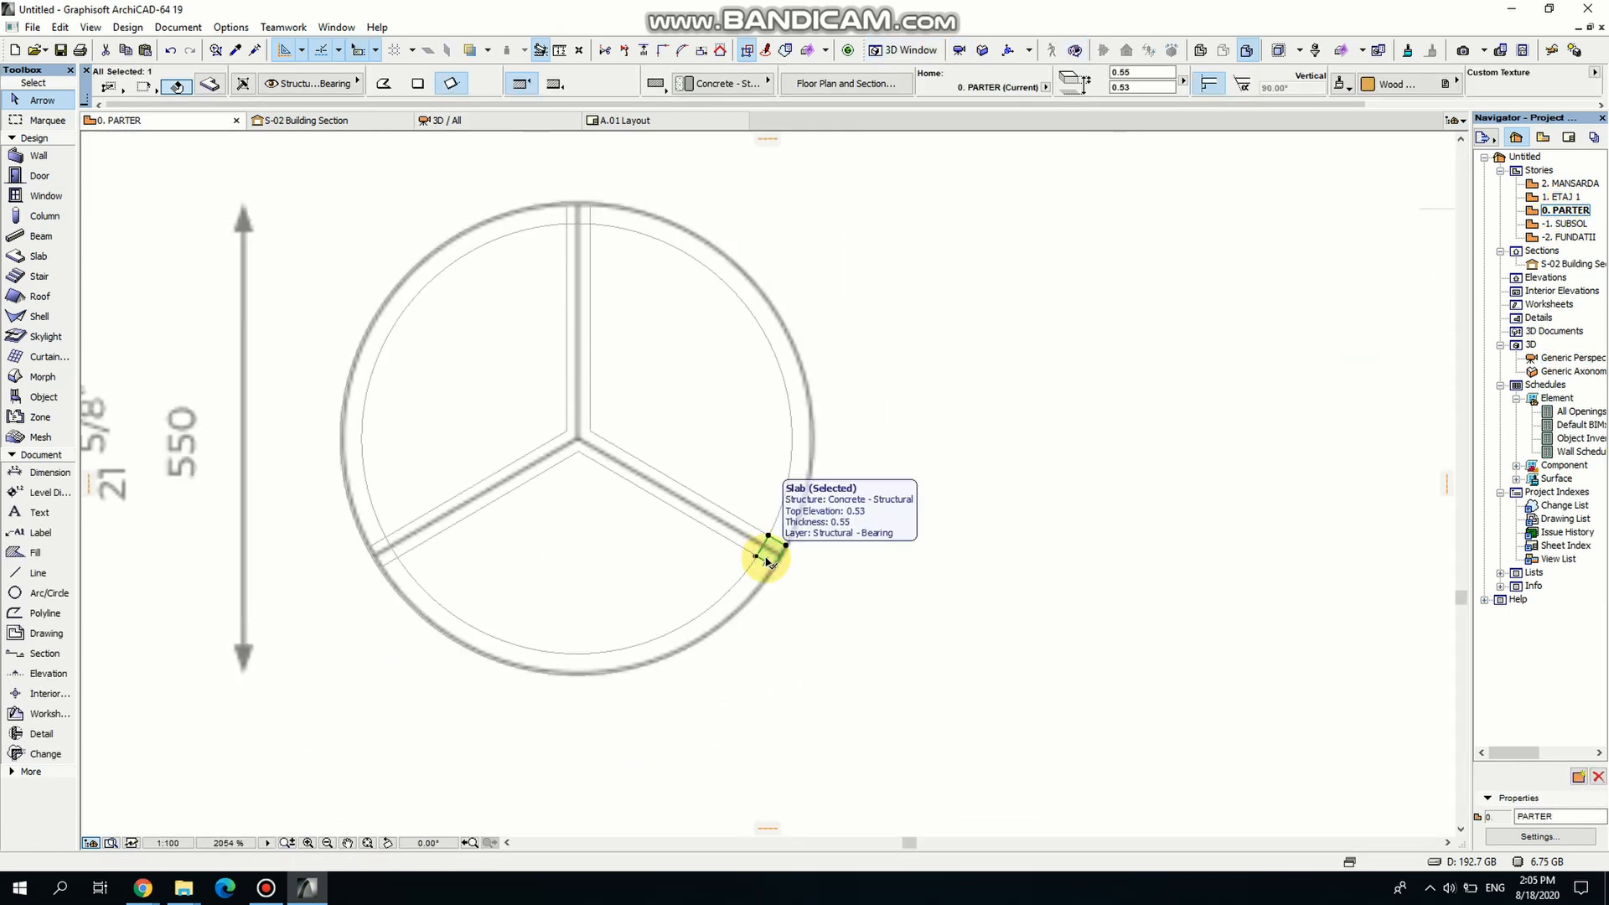
{"action": "scroll", "coordinate": [762, 546], "scroll_direction": "up", "scroll_amount": 3}
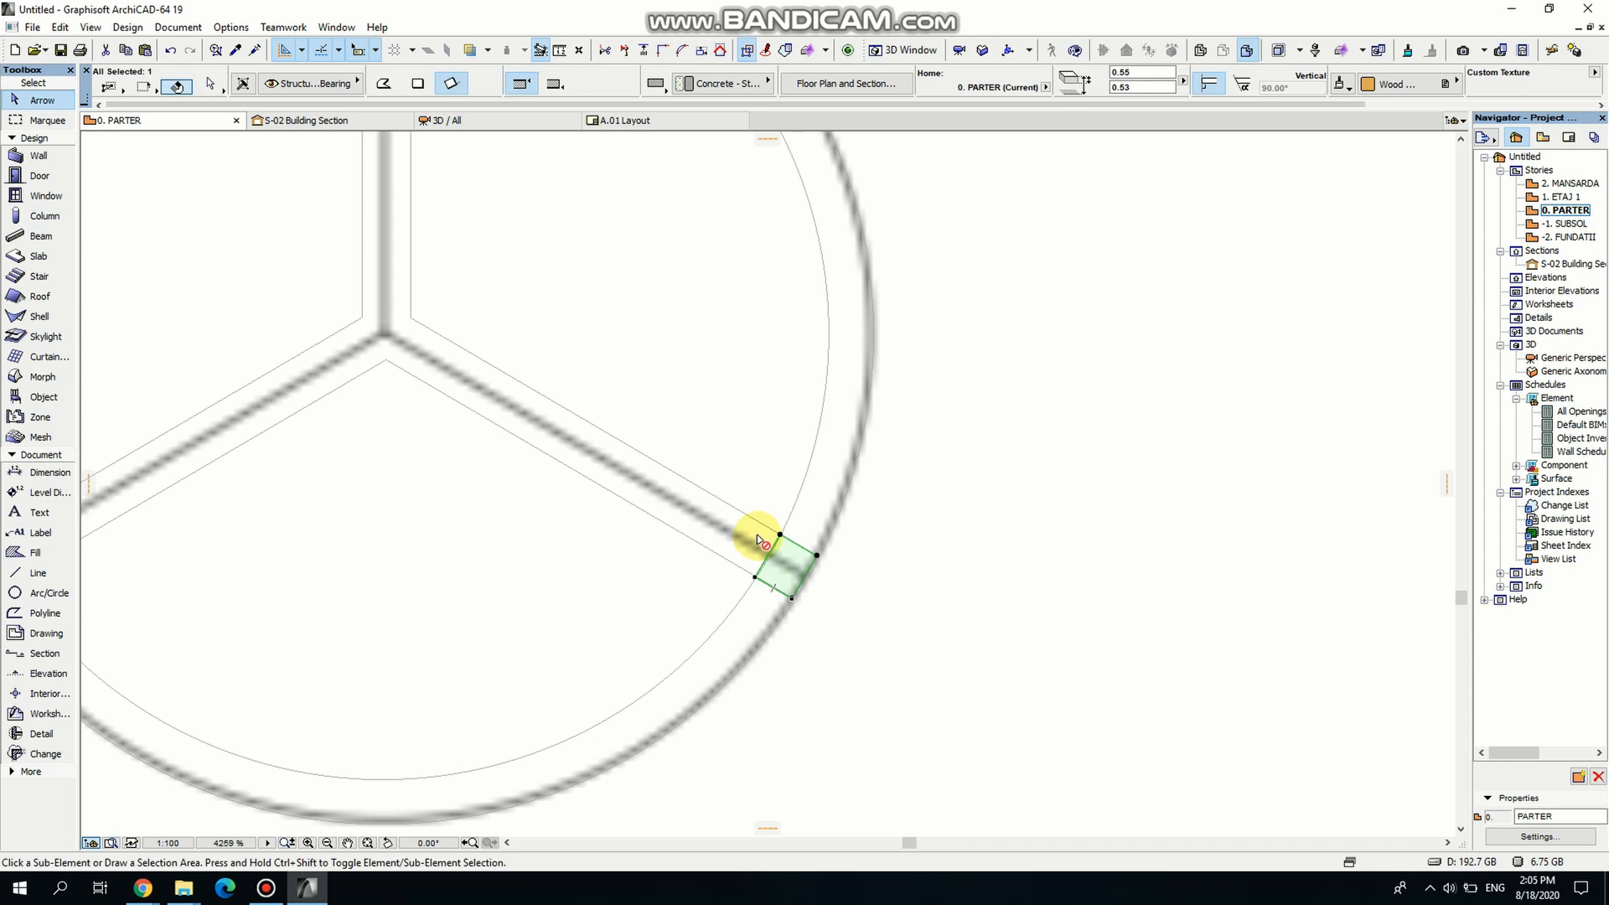
{"action": "key", "text": "ctrl+e"}
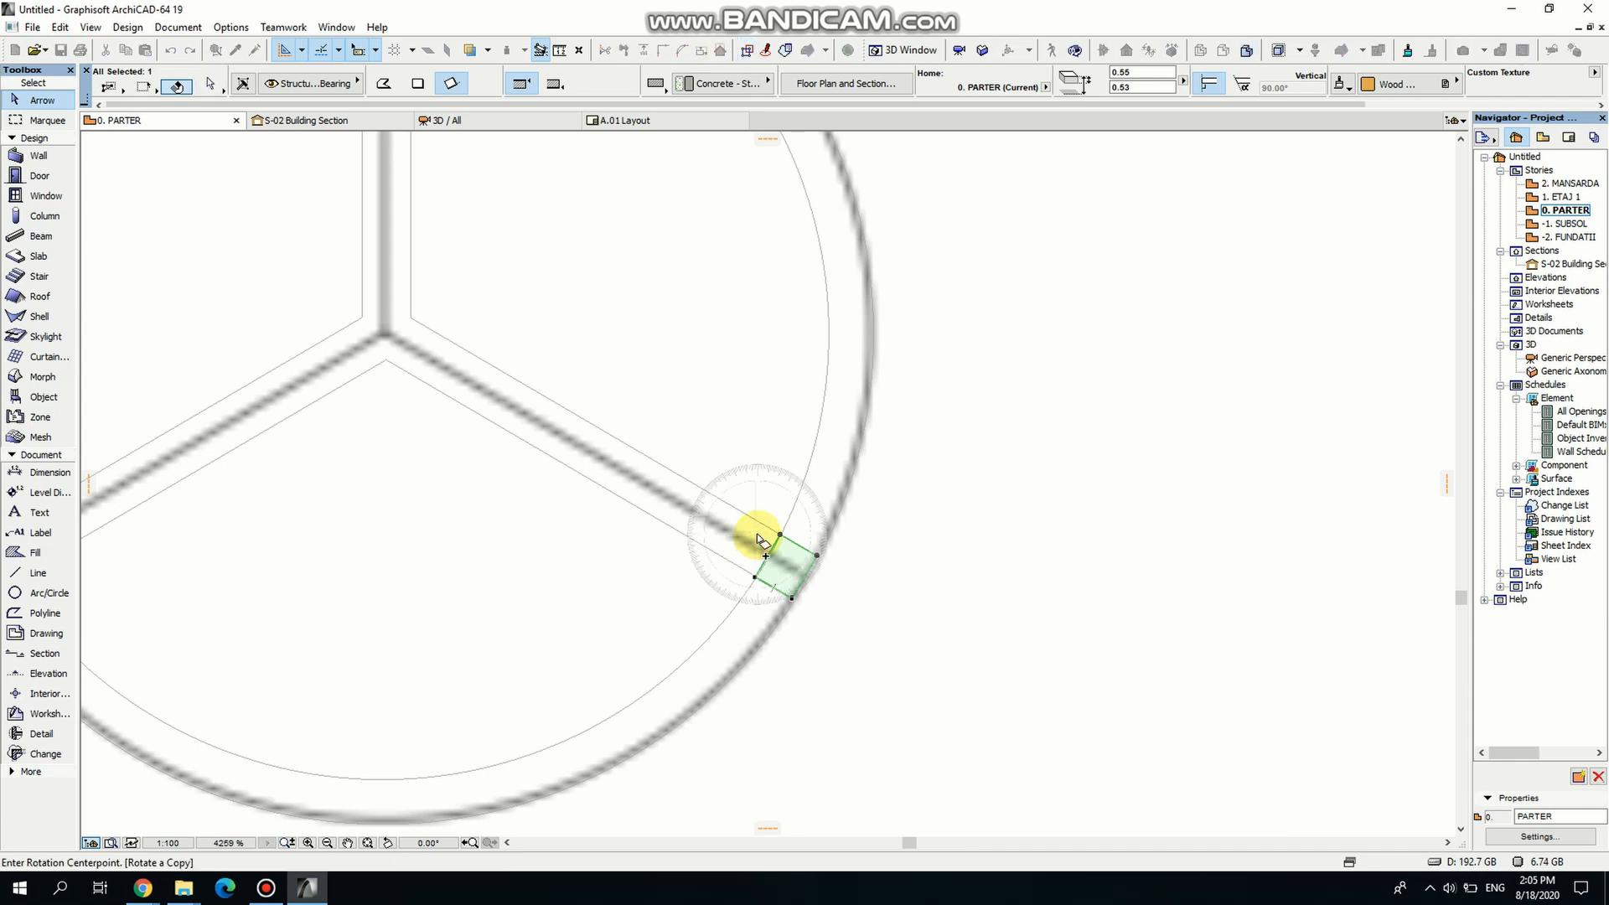
{"action": "left_click", "coordinate": [384, 336]}
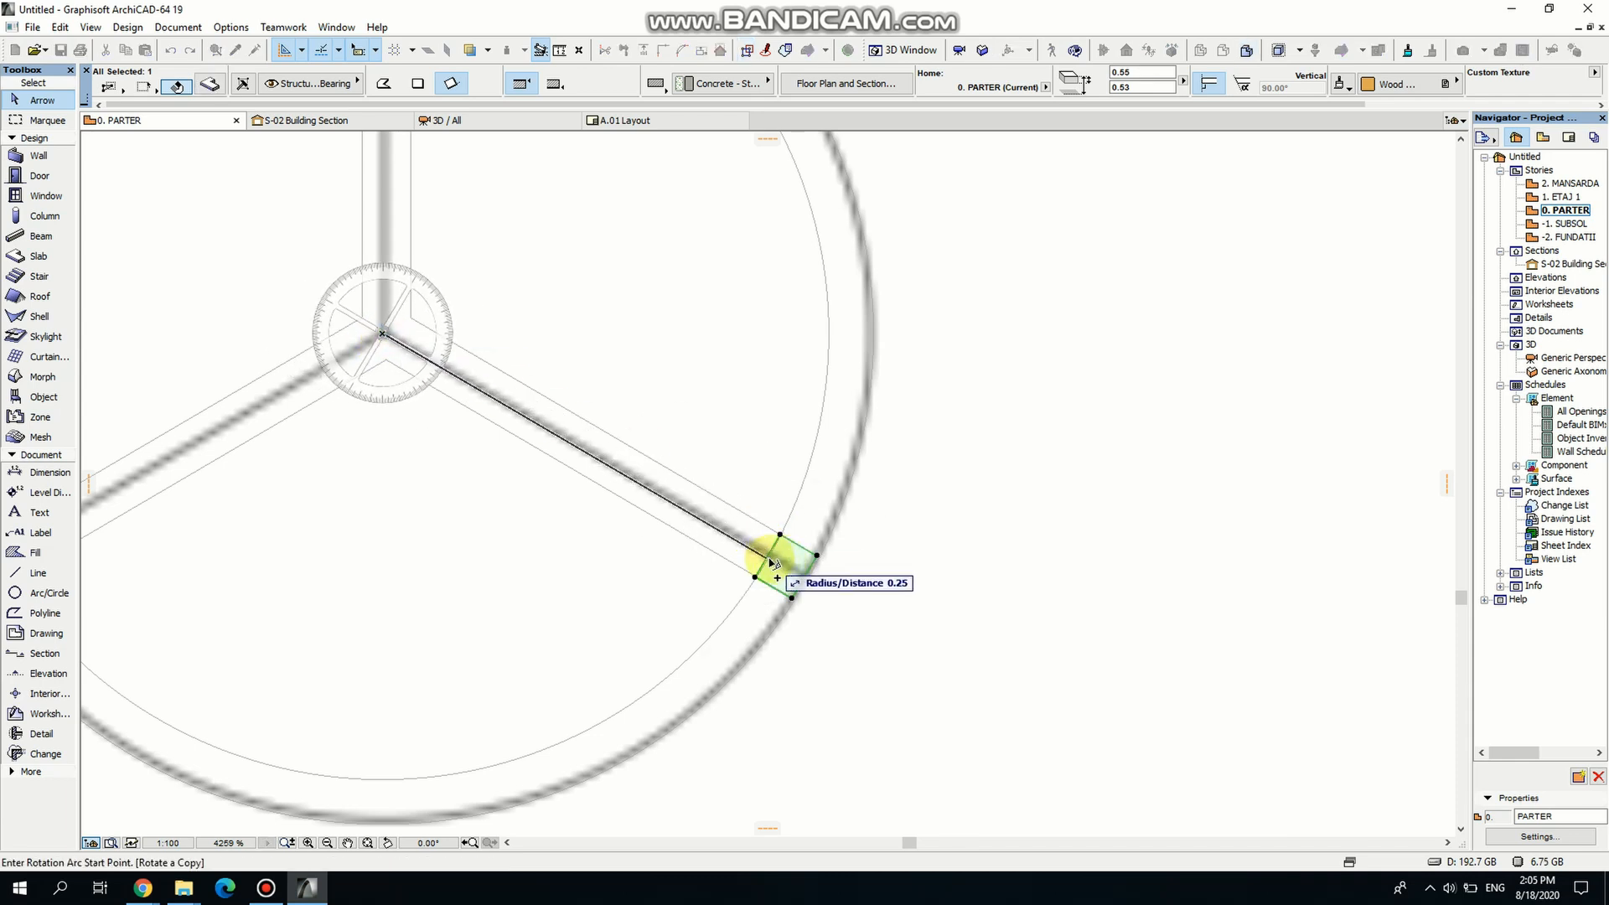
{"action": "left_click", "coordinate": [771, 561]}
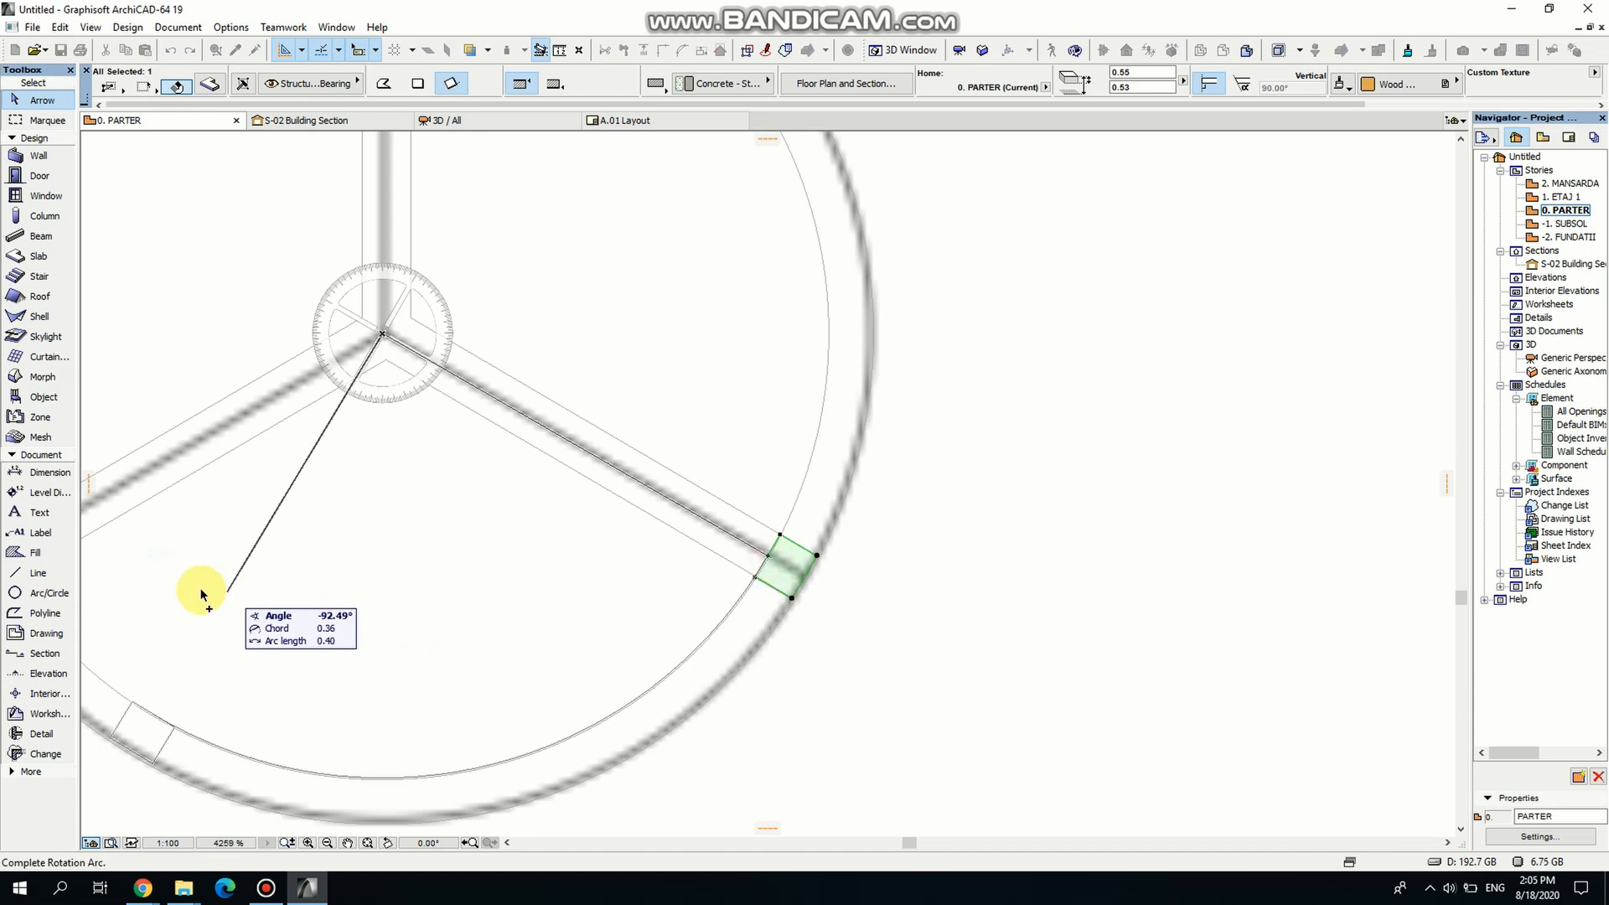
{"action": "middle_click_drag", "start_coordinate": [204, 593], "coordinate": [389, 664]}
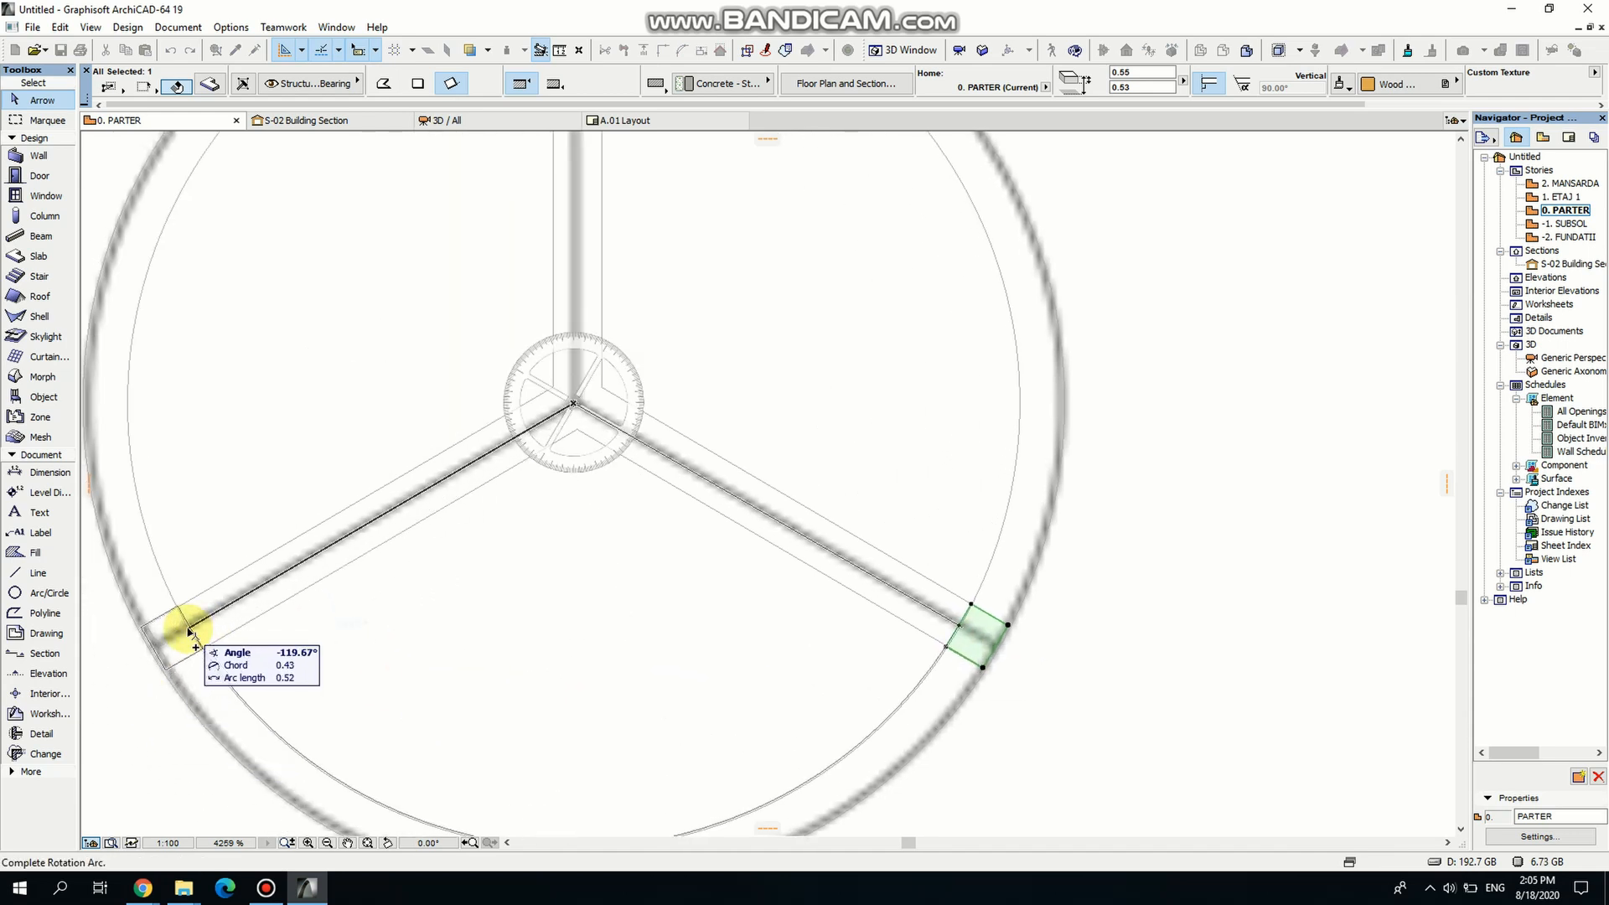
{"action": "scroll", "coordinate": [191, 631], "scroll_direction": "up", "scroll_amount": 4}
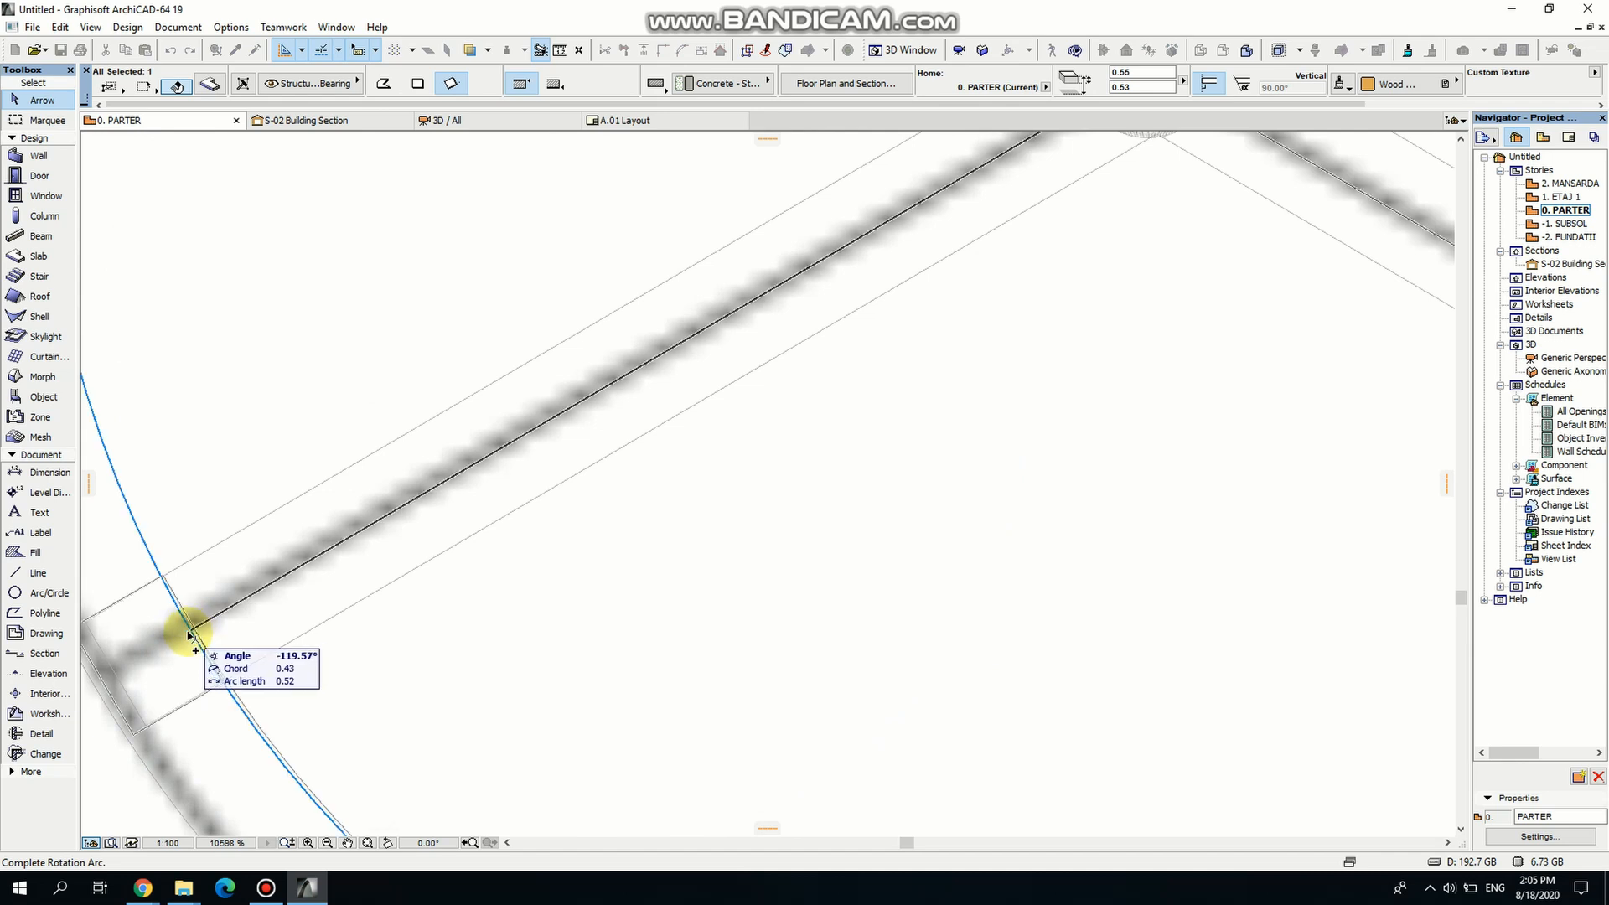
{"action": "left_click", "coordinate": [193, 633]}
{"action": "scroll", "coordinate": [374, 624], "scroll_direction": "down", "scroll_amount": 4}
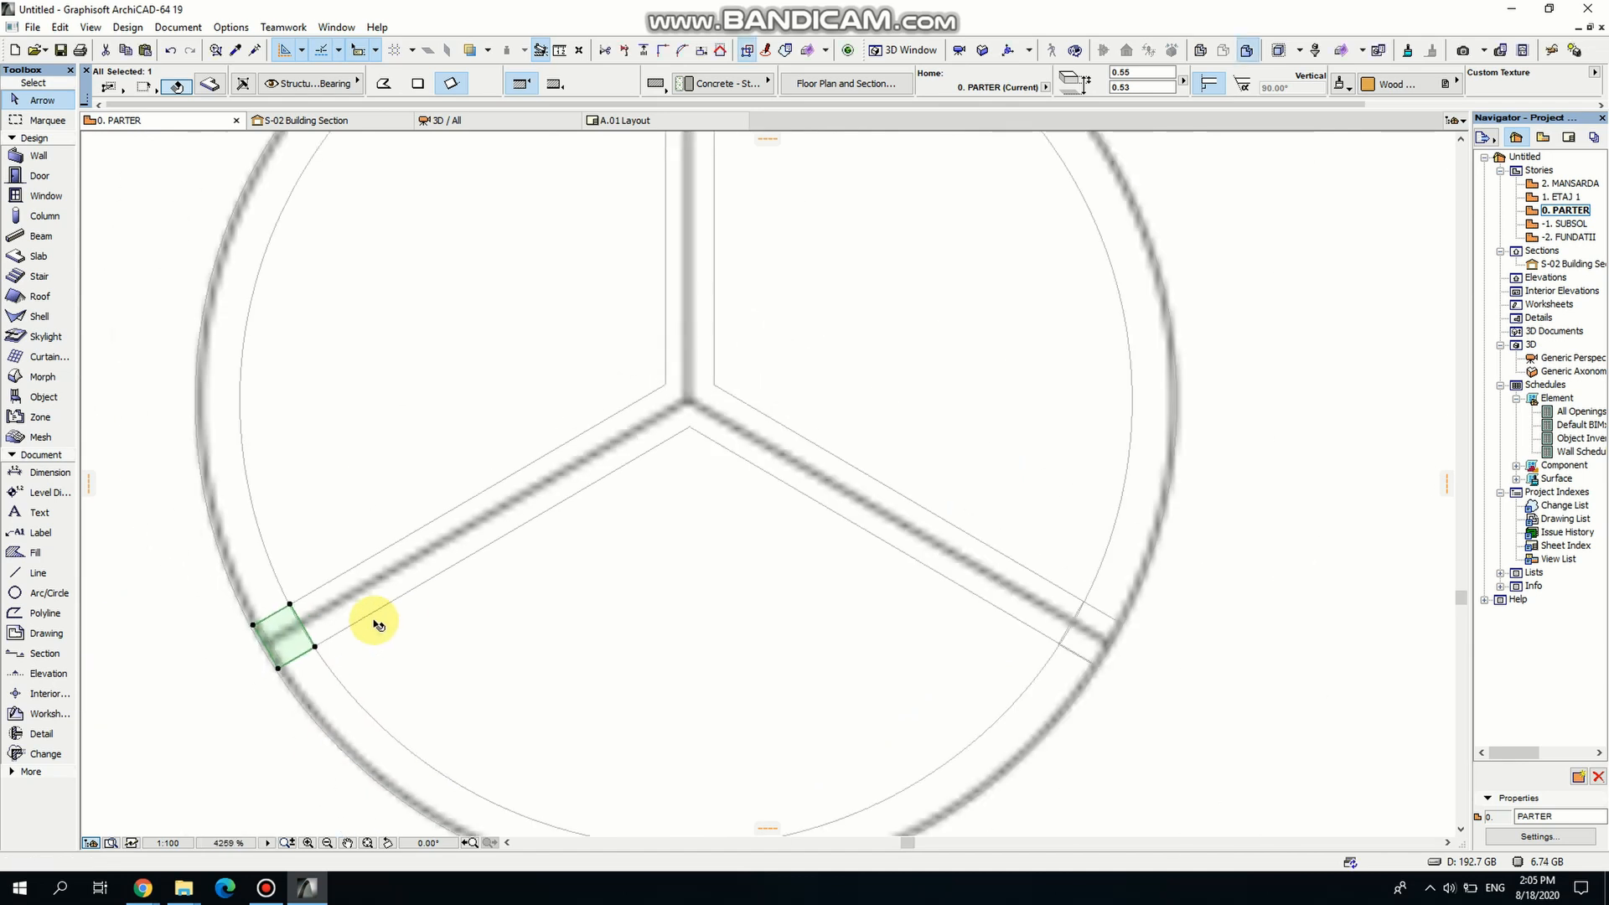
Rotate a copy of the lower-left leg about the spokes' centre onto the upper spoke's end.
{"action": "key", "text": "ctrl+e"}
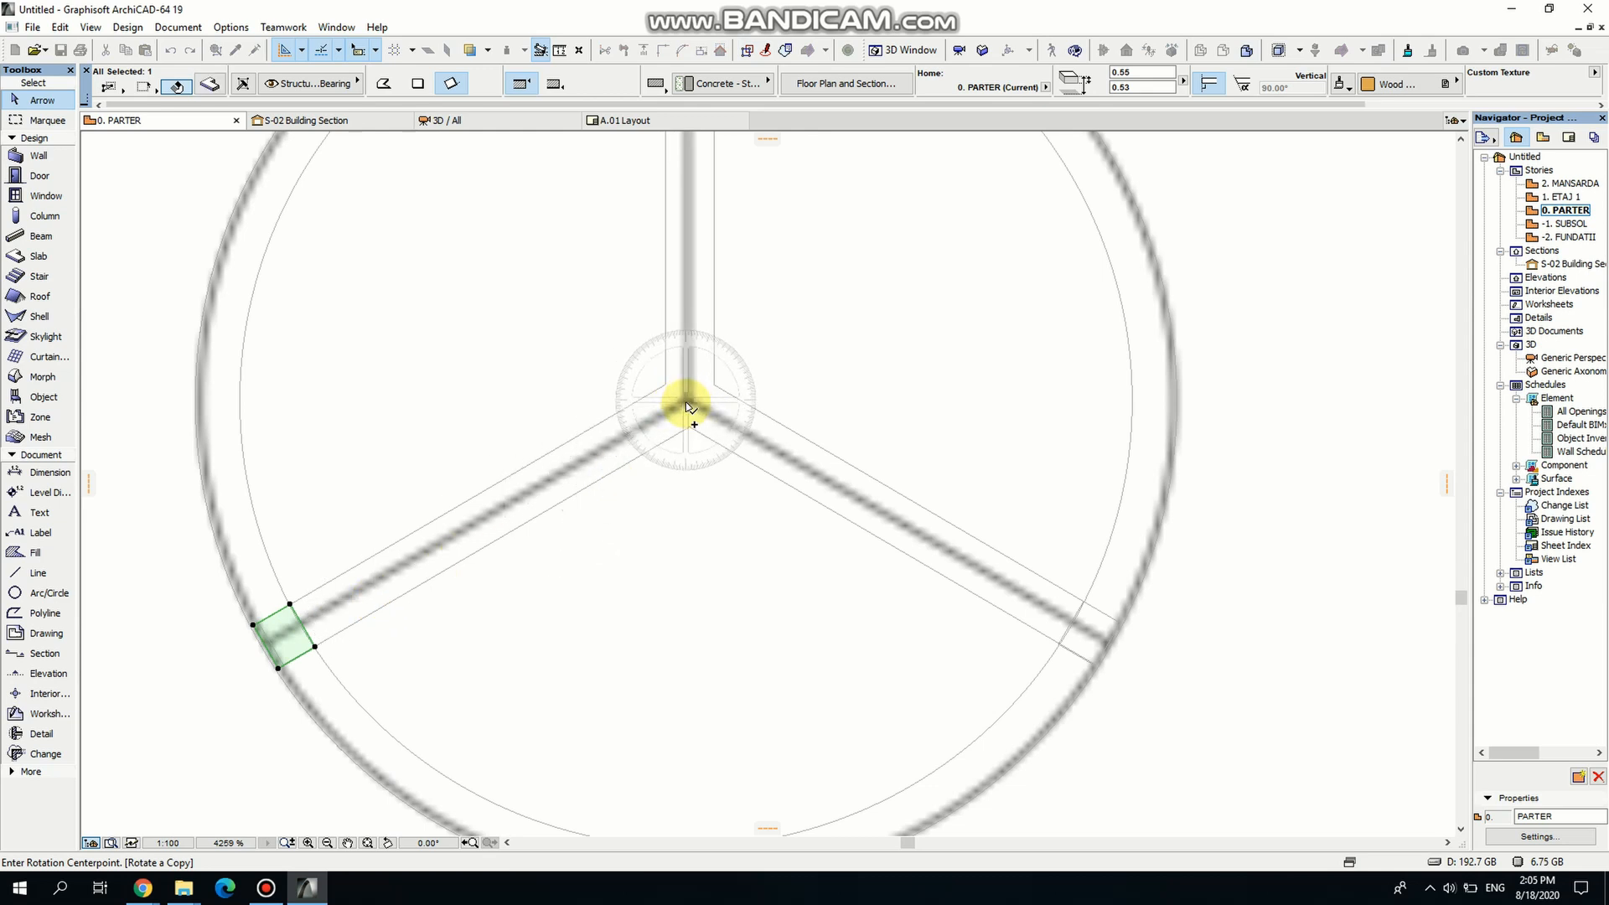
{"action": "left_click", "coordinate": [686, 406]}
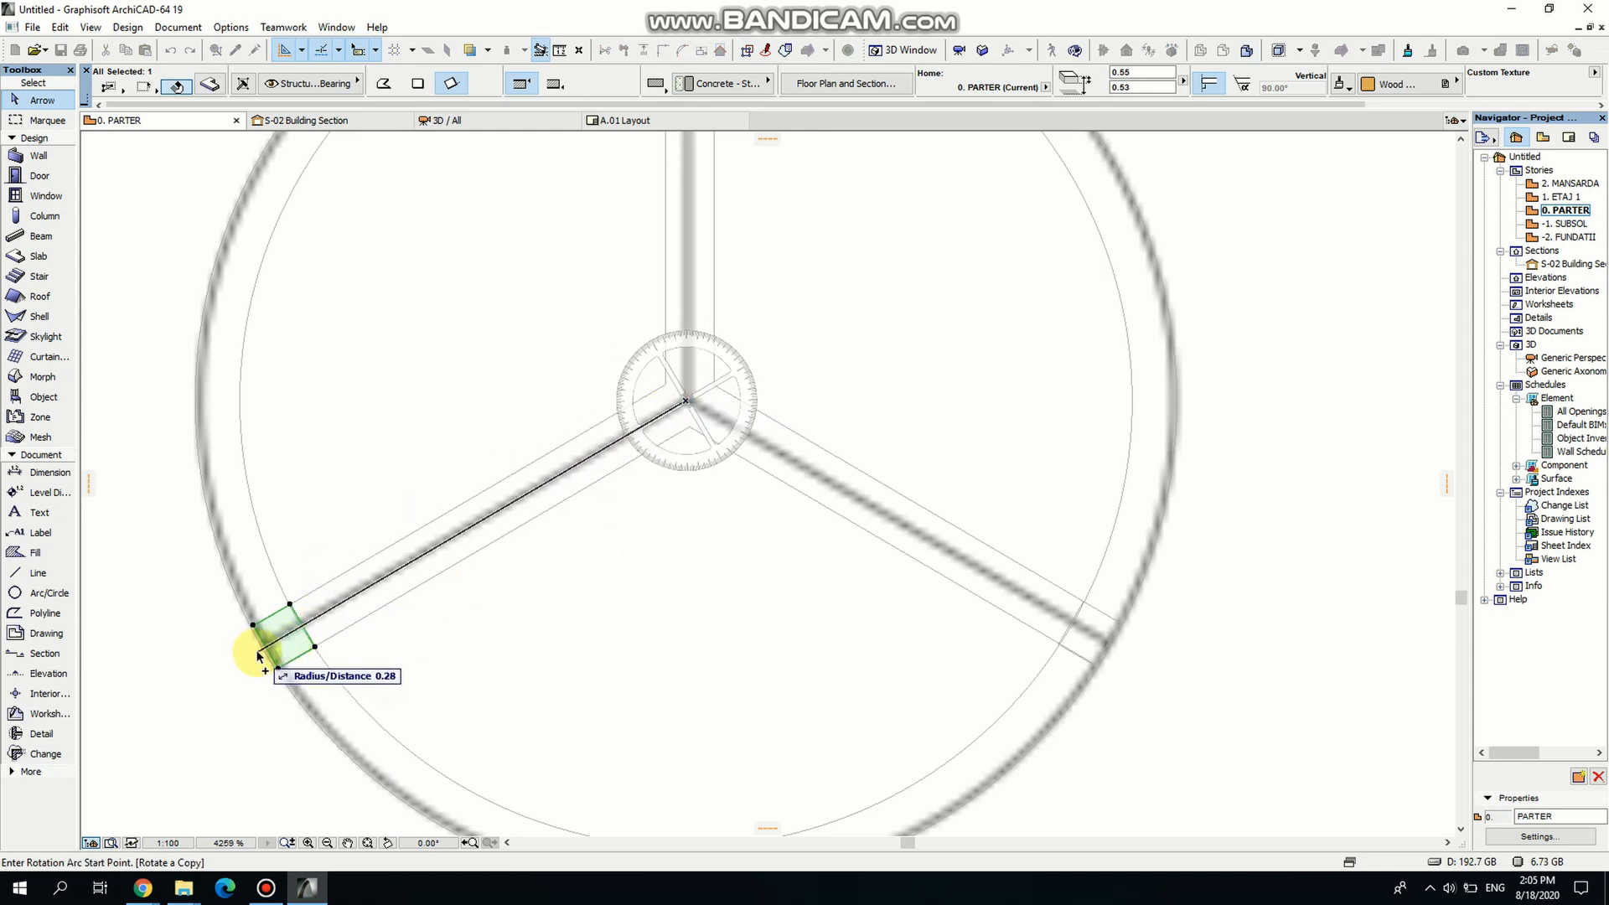
{"action": "left_click", "coordinate": [304, 634]}
{"action": "scroll", "coordinate": [539, 335], "scroll_direction": "up", "scroll_amount": 3}
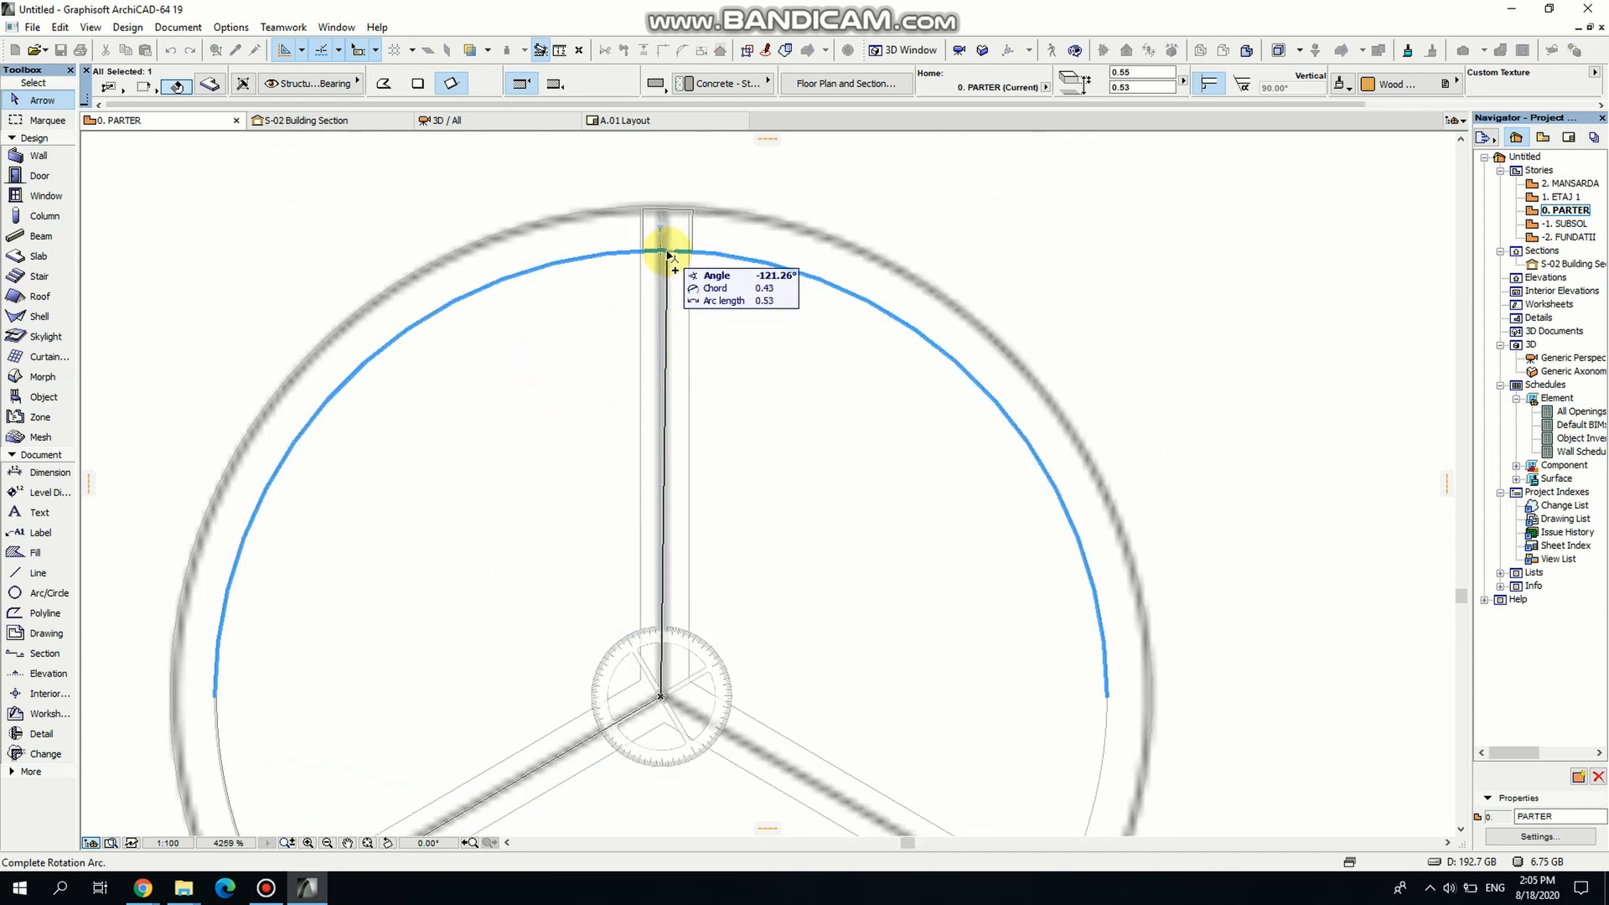
{"action": "scroll", "coordinate": [668, 254], "scroll_direction": "up", "scroll_amount": 3}
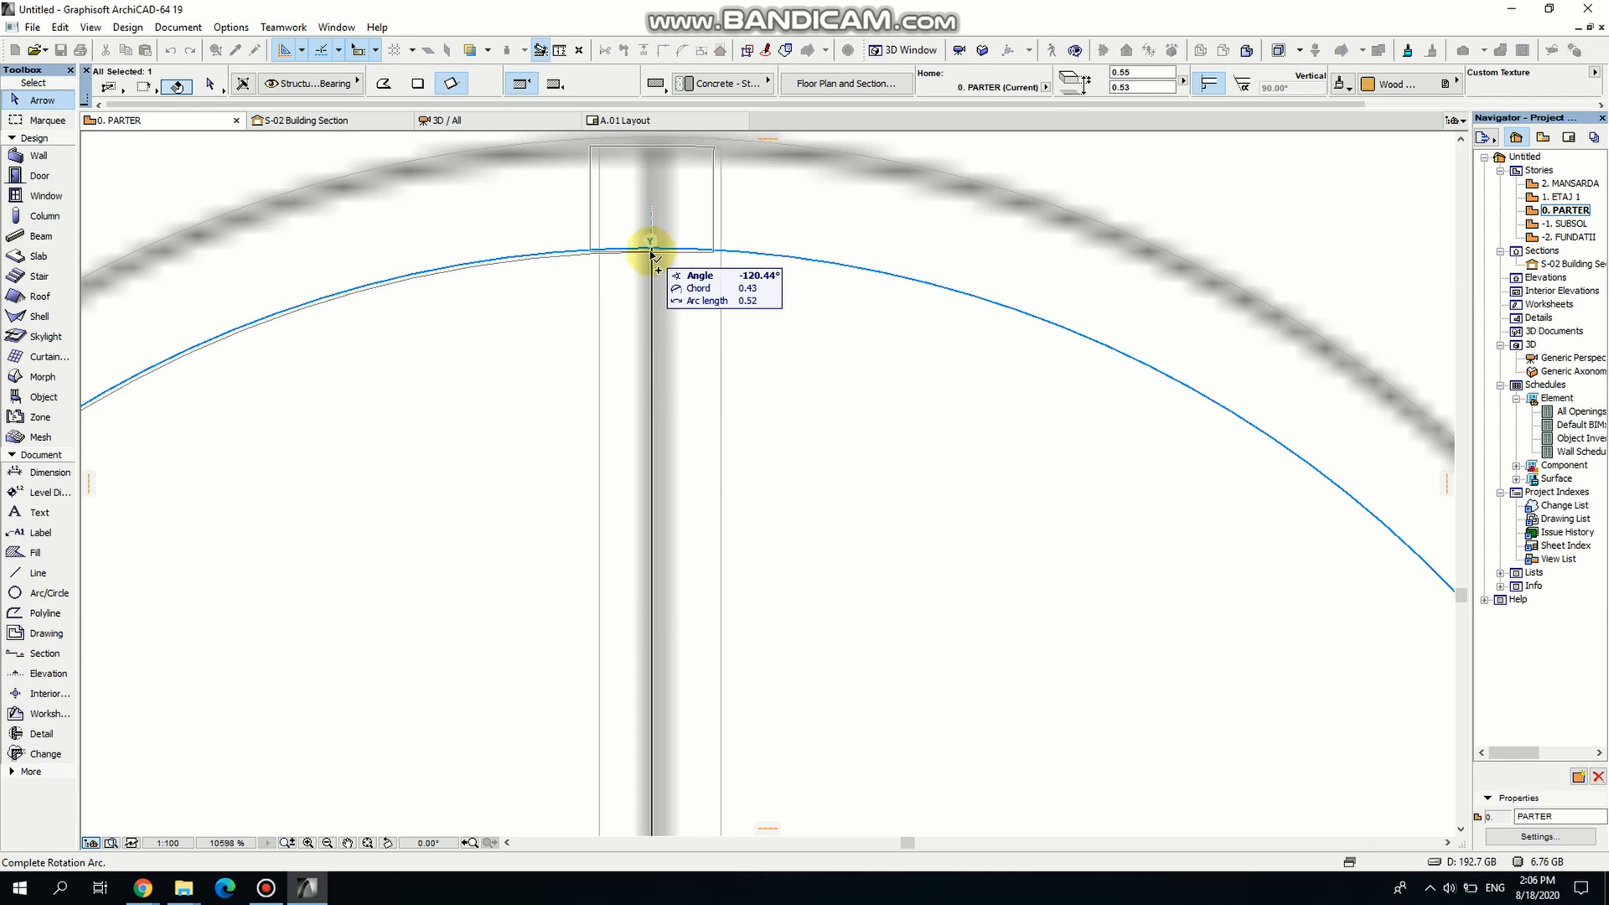
{"action": "left_click", "coordinate": [653, 252]}
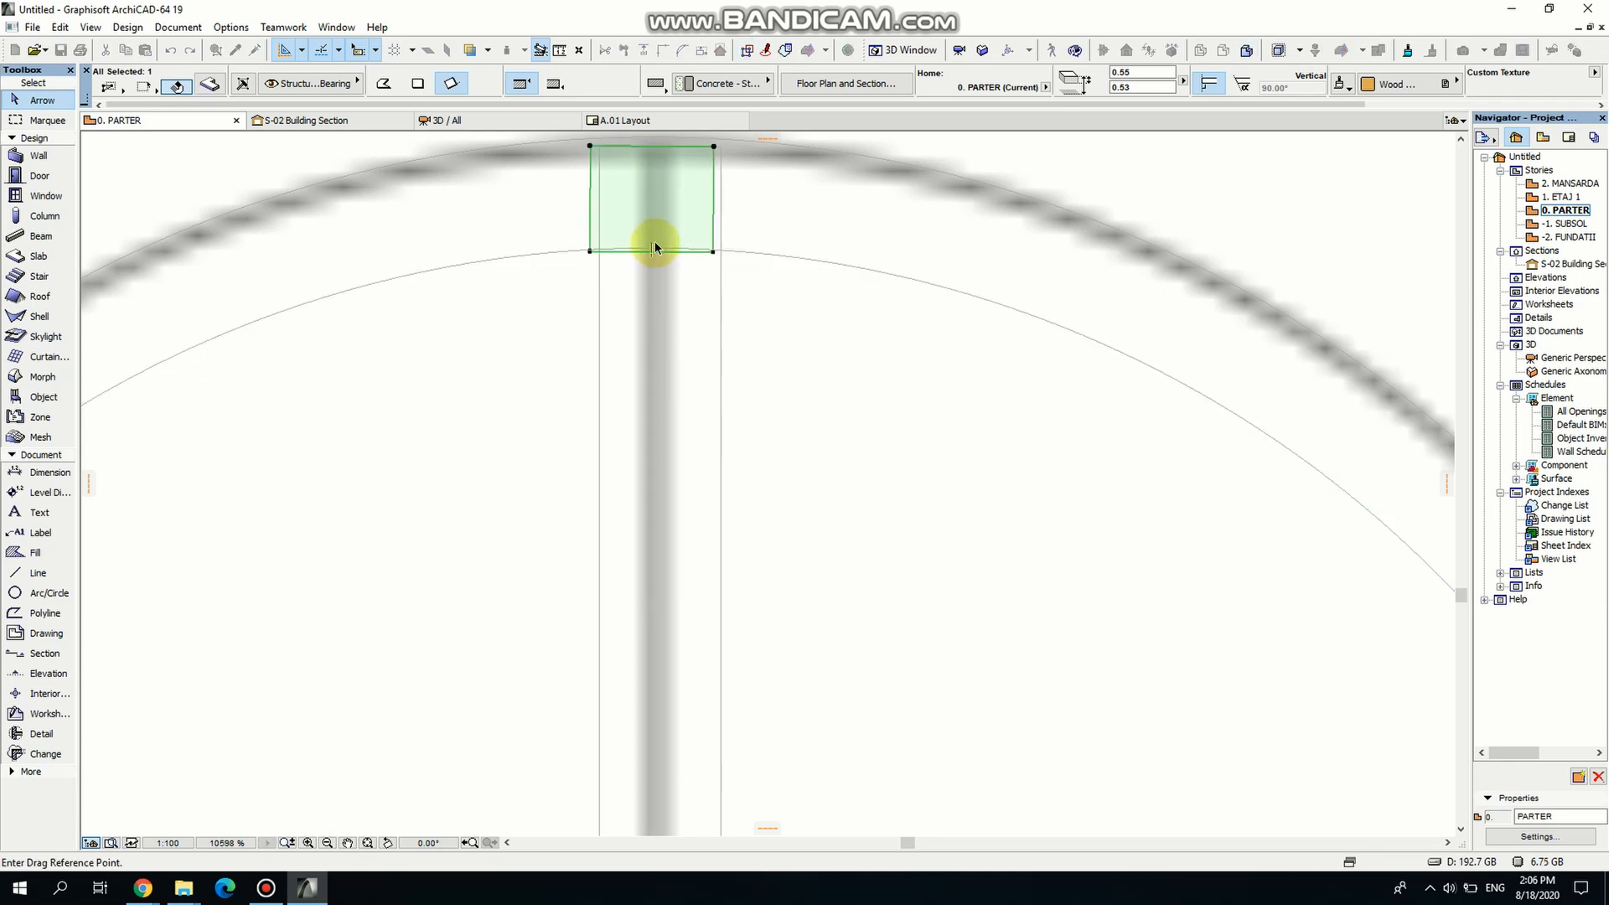
Shift the upper leg copy sideways so its lower corner meets the vertical spoke's edge.
{"action": "left_click", "coordinate": [714, 252]}
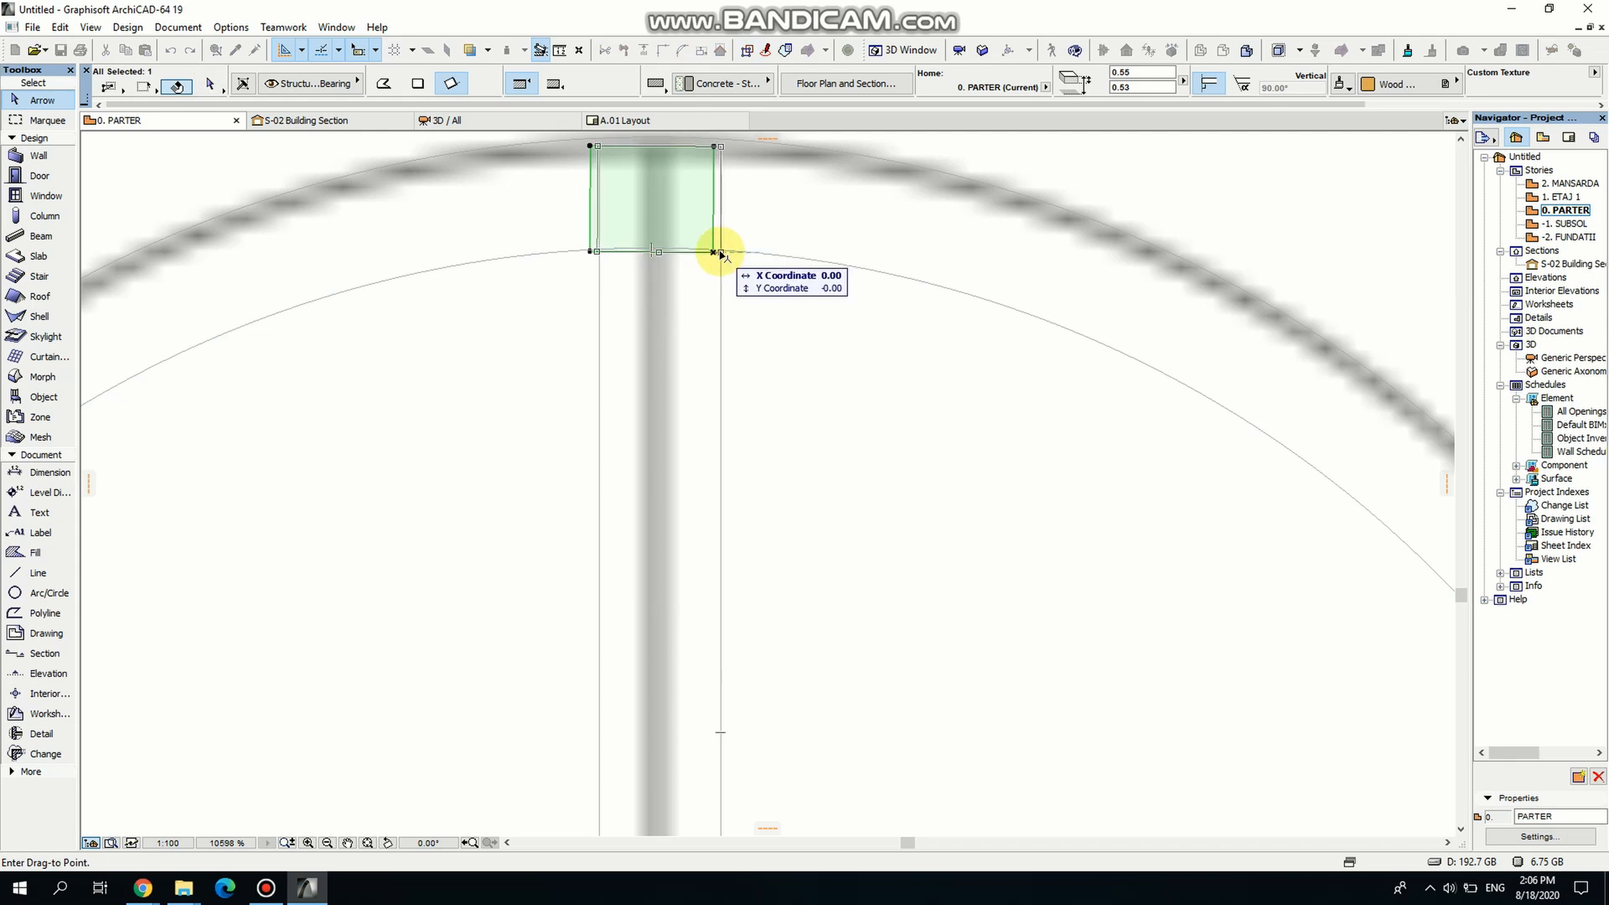
{"action": "left_click", "coordinate": [721, 252]}
{"action": "left_click", "coordinate": [785, 327]}
Pick up the upper leg's slab settings and delete that misaligned leg copy.
{"action": "scroll", "coordinate": [832, 416], "scroll_direction": "down", "scroll_amount": 4}
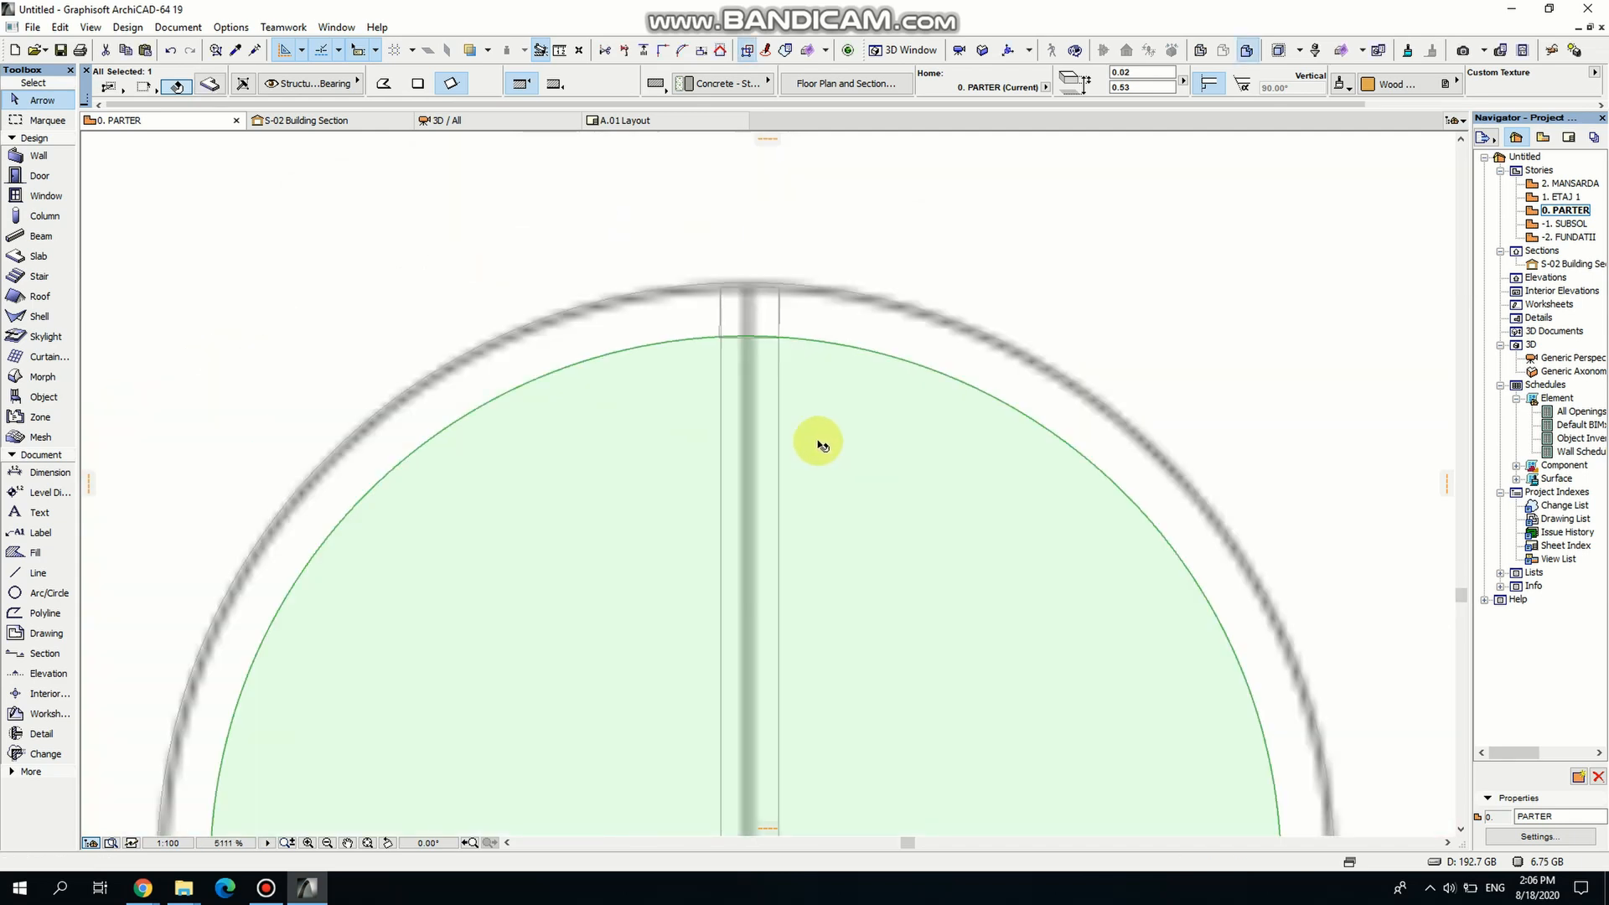
{"action": "scroll", "coordinate": [749, 351], "scroll_direction": "up", "scroll_amount": 11}
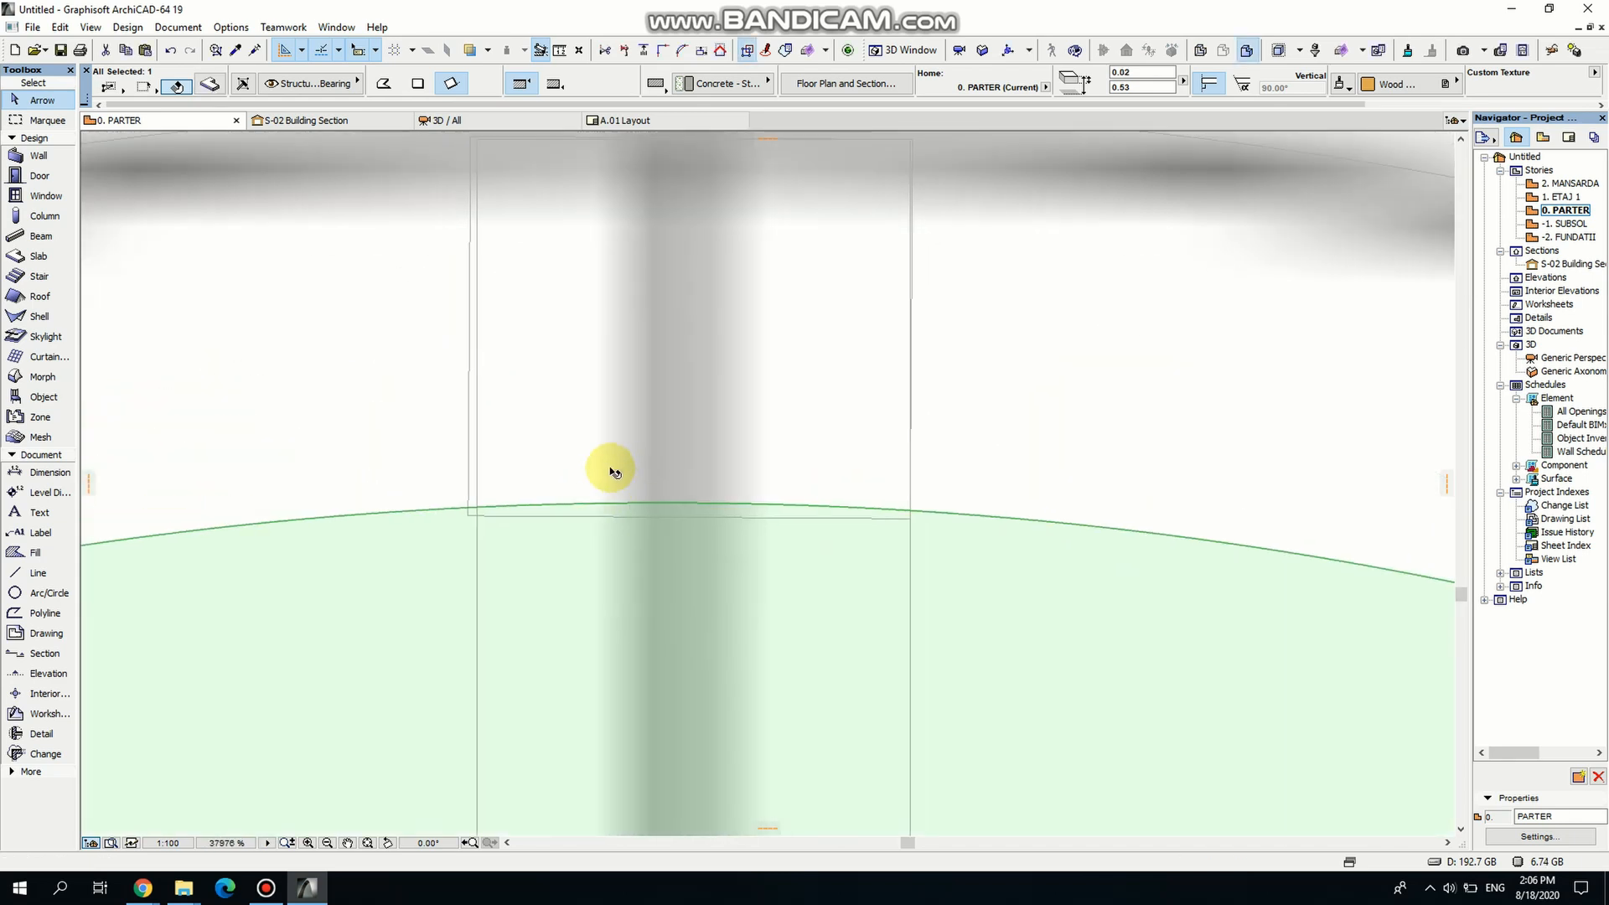
{"action": "key", "text": "Escape"}
{"action": "left_click", "coordinate": [467, 514]}
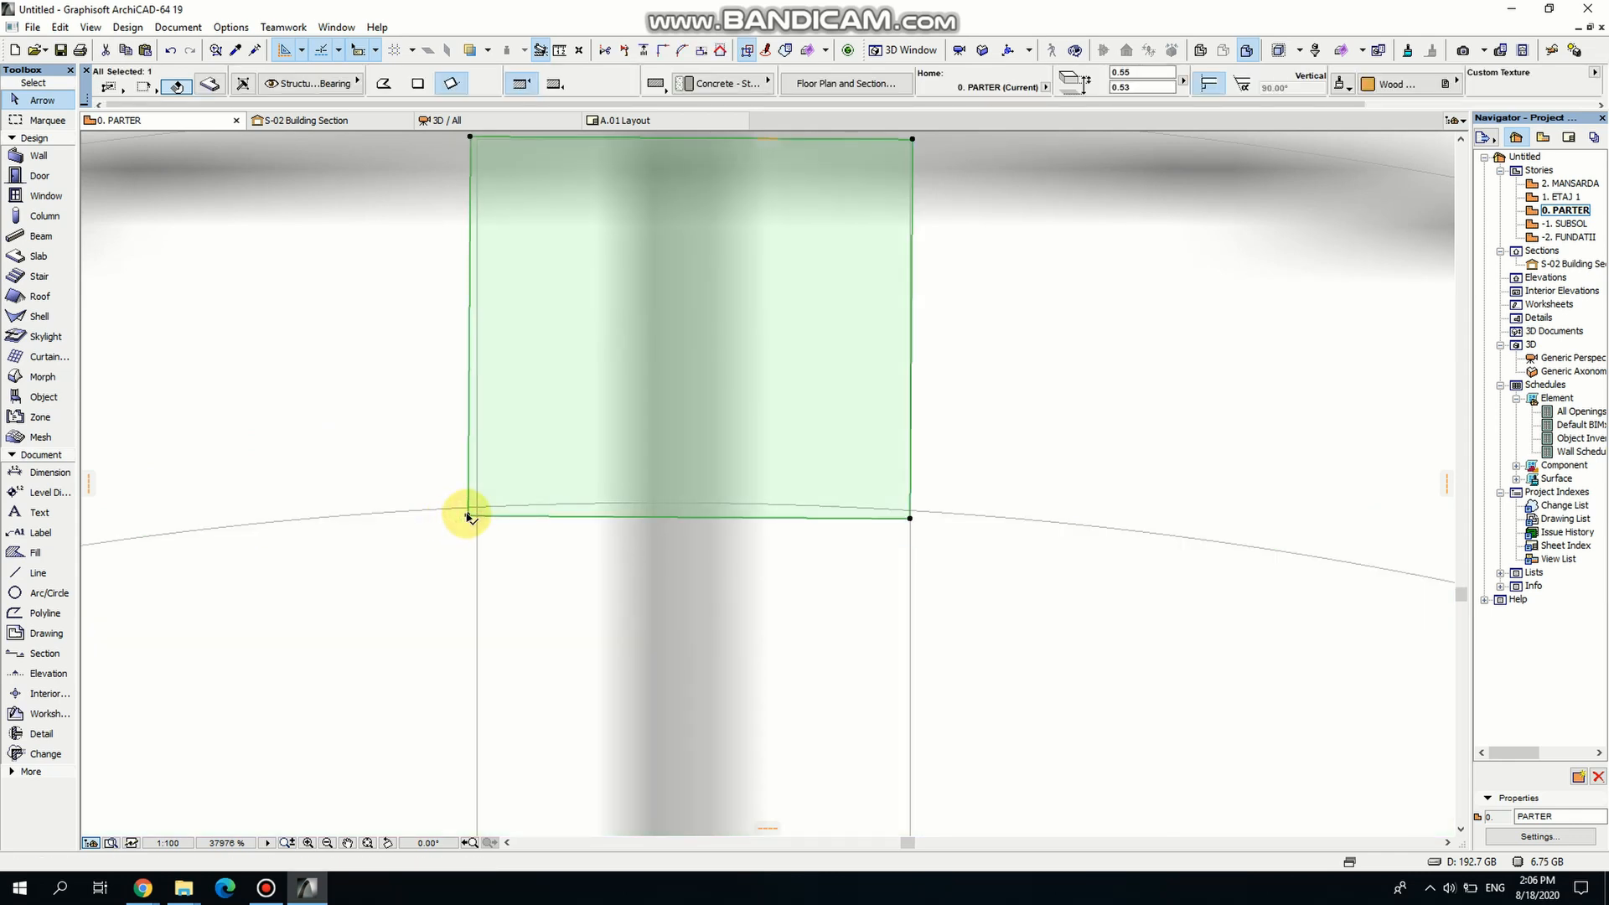
{"action": "key", "text": "Escape"}
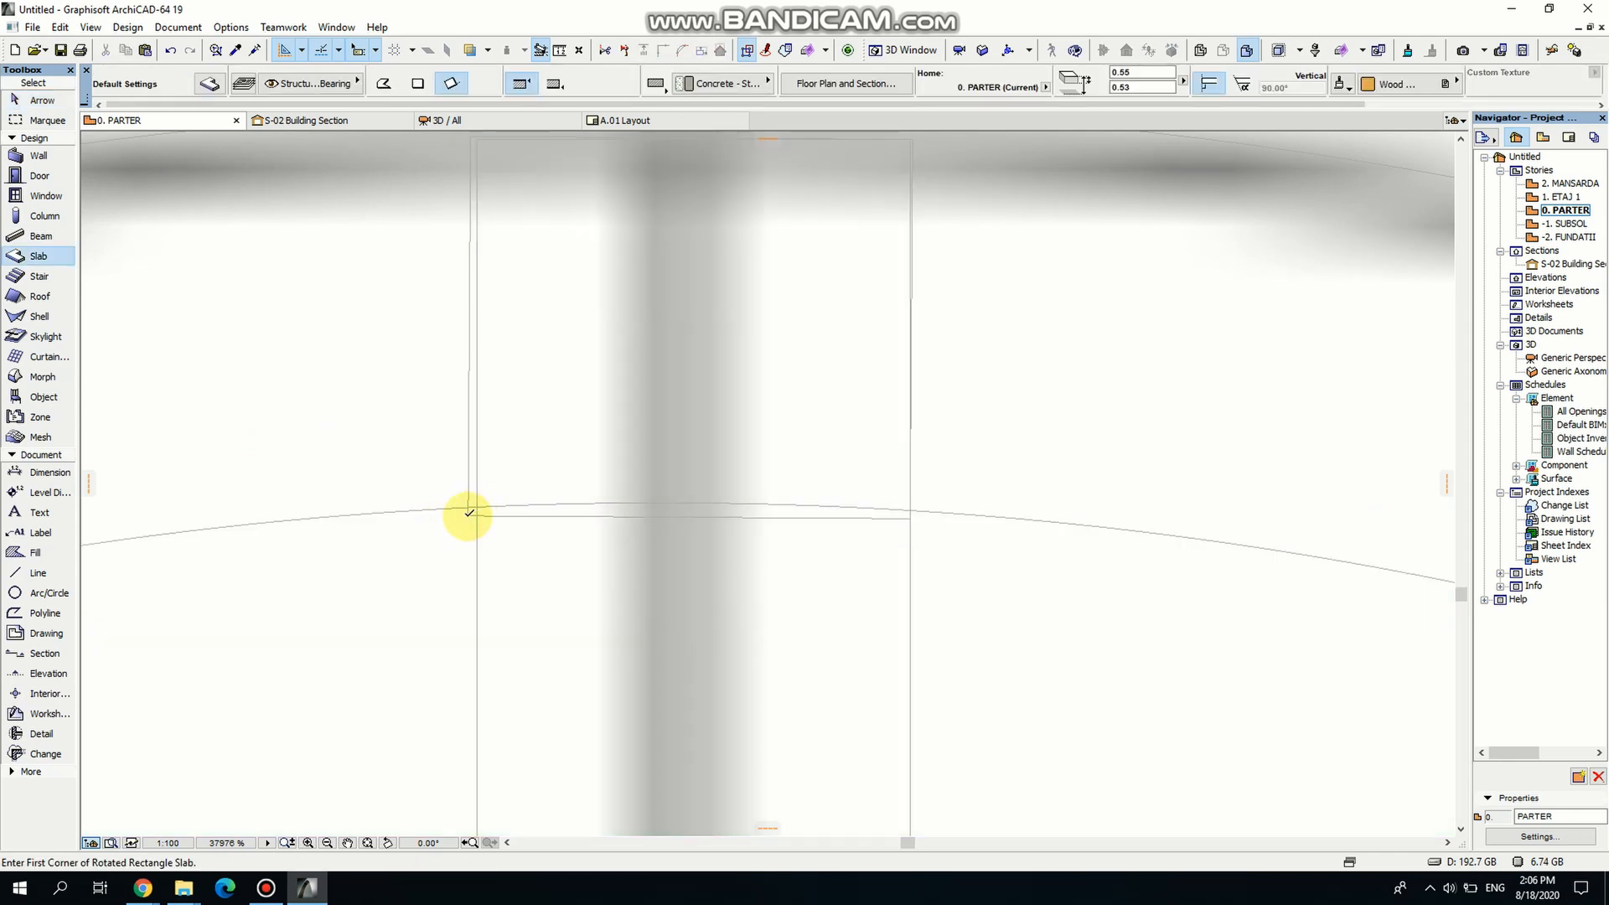
{"action": "key", "text": "Escape"}
{"action": "left_click", "coordinate": [467, 516]}
{"action": "key", "text": "Delete"}
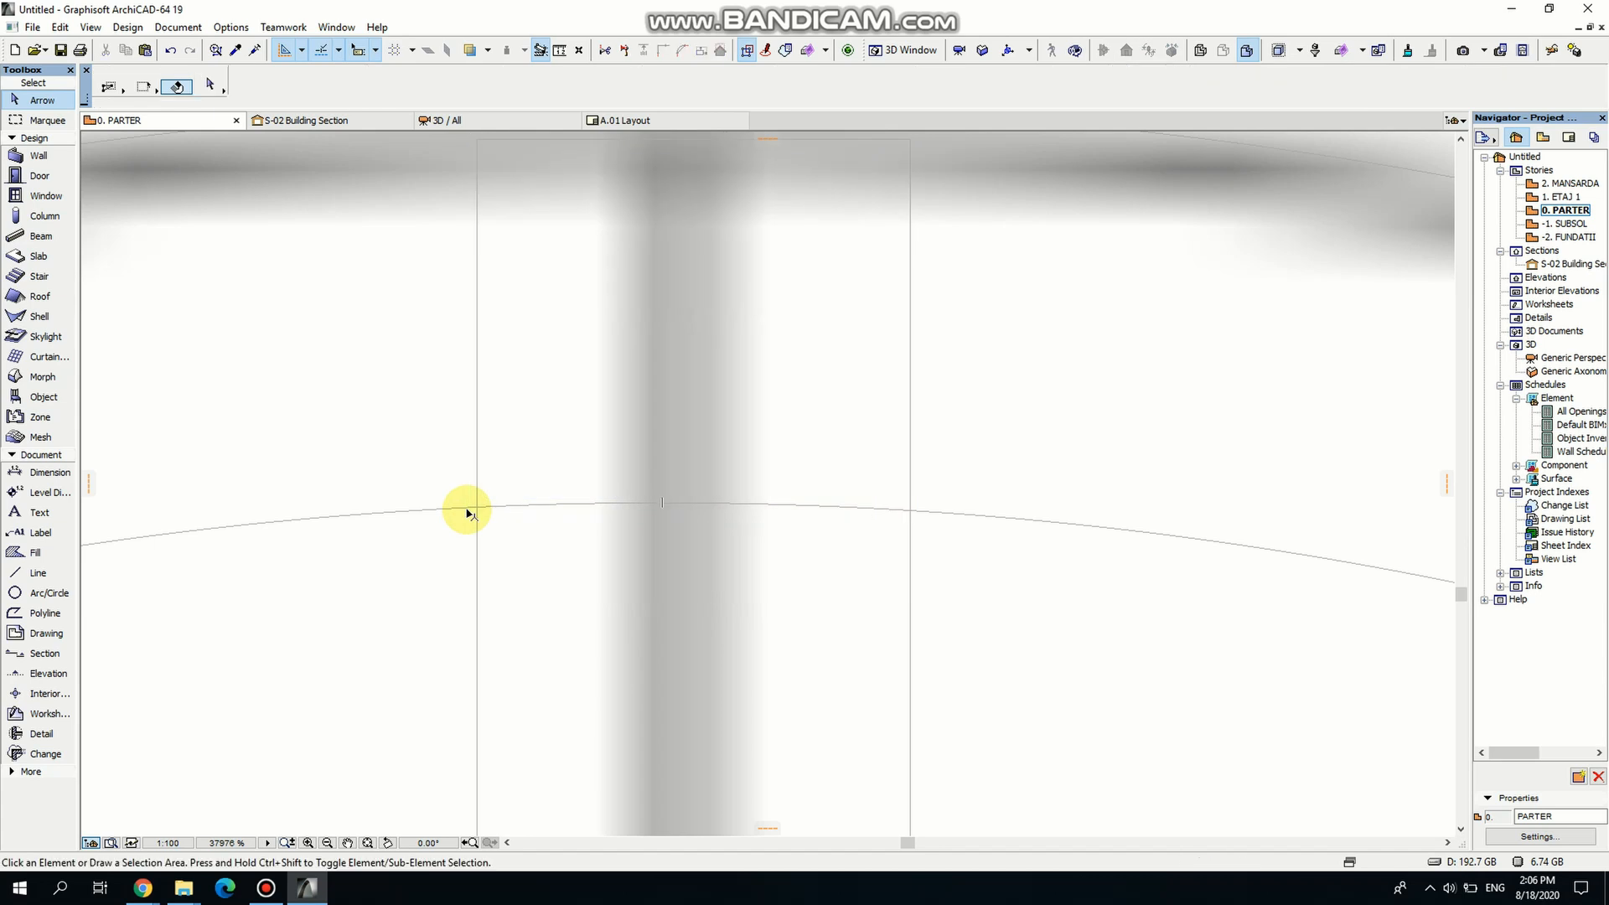
Draw a rotated rectangular slab as the third leg on the upper spoke's end, from the disc's edge to the spoke's outer end.
{"action": "left_click", "coordinate": [34, 256]}
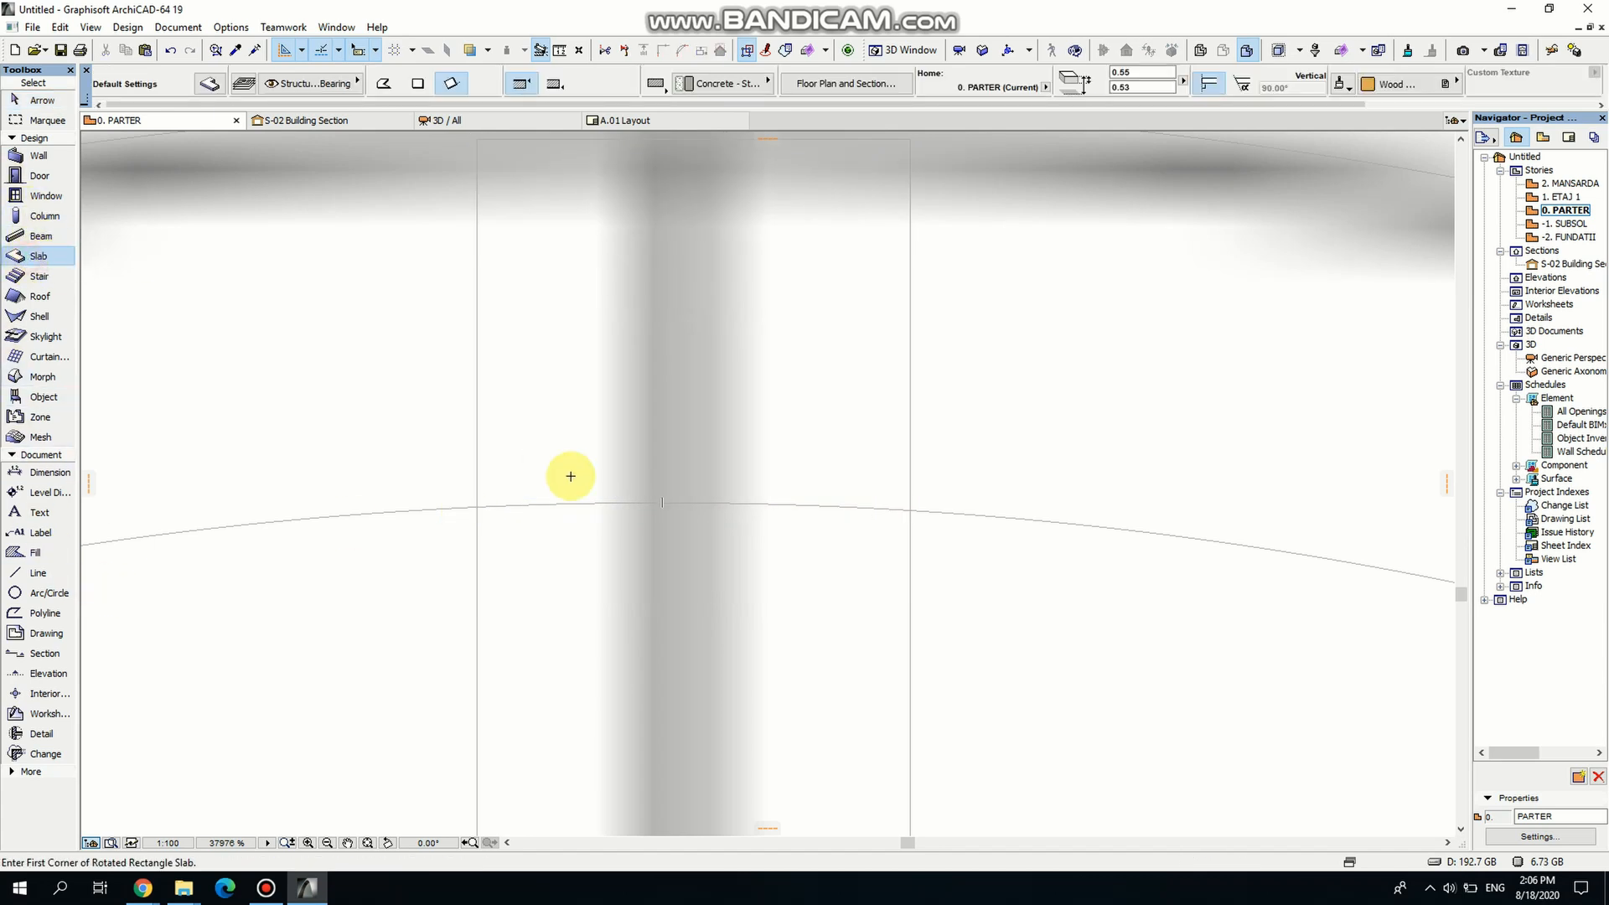
{"action": "left_click", "coordinate": [475, 506]}
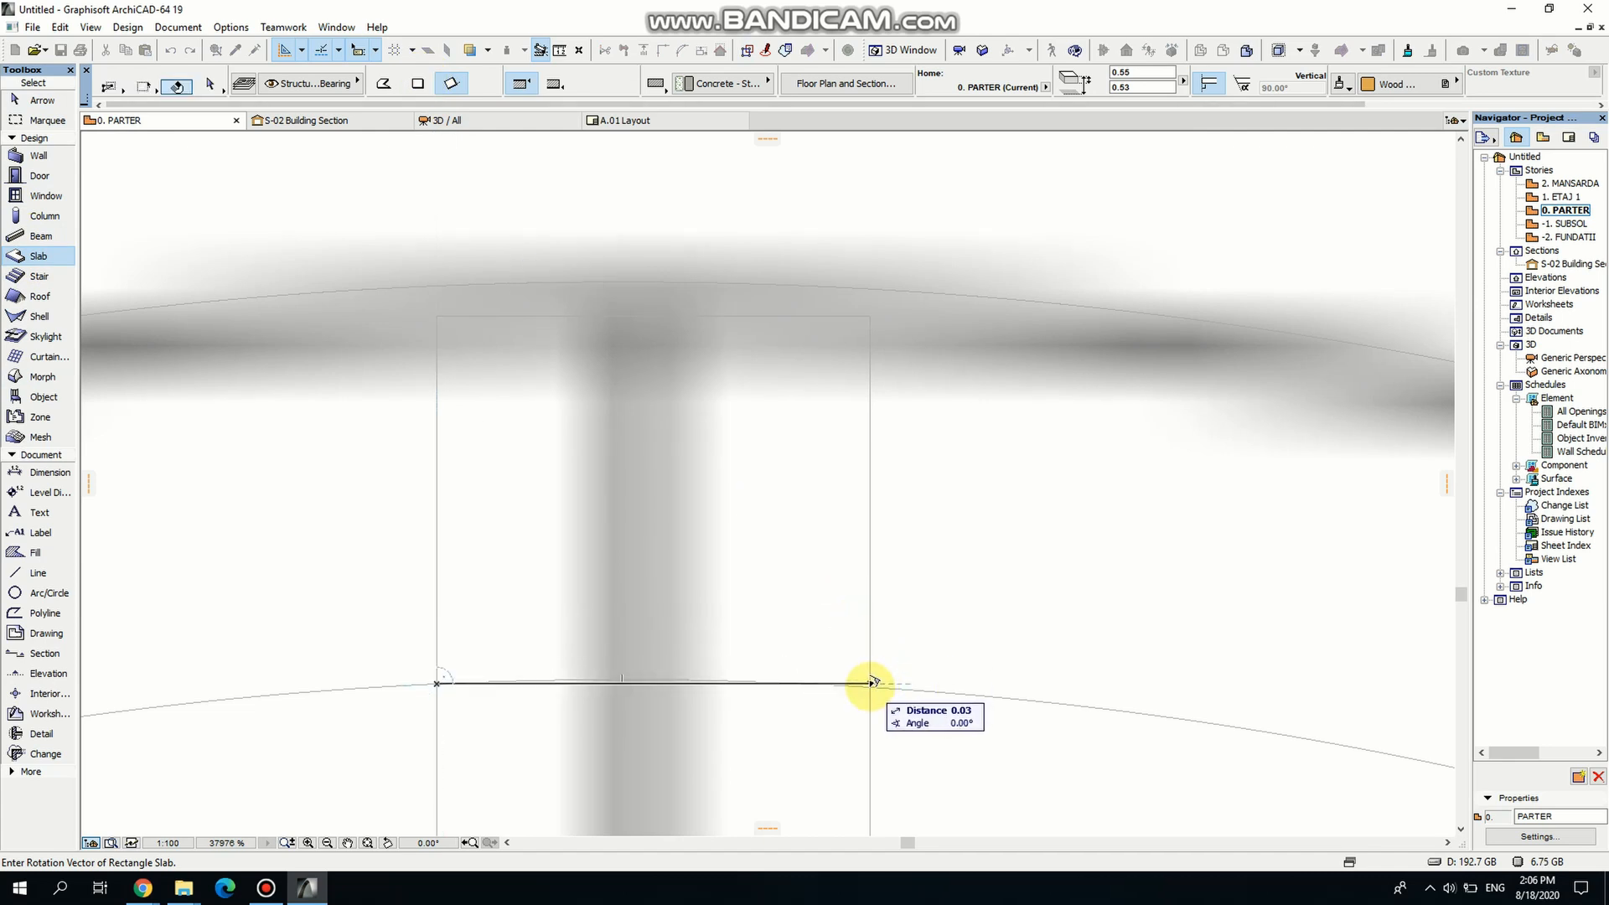
{"action": "left_click", "coordinate": [872, 680]}
{"action": "left_click", "coordinate": [864, 325]}
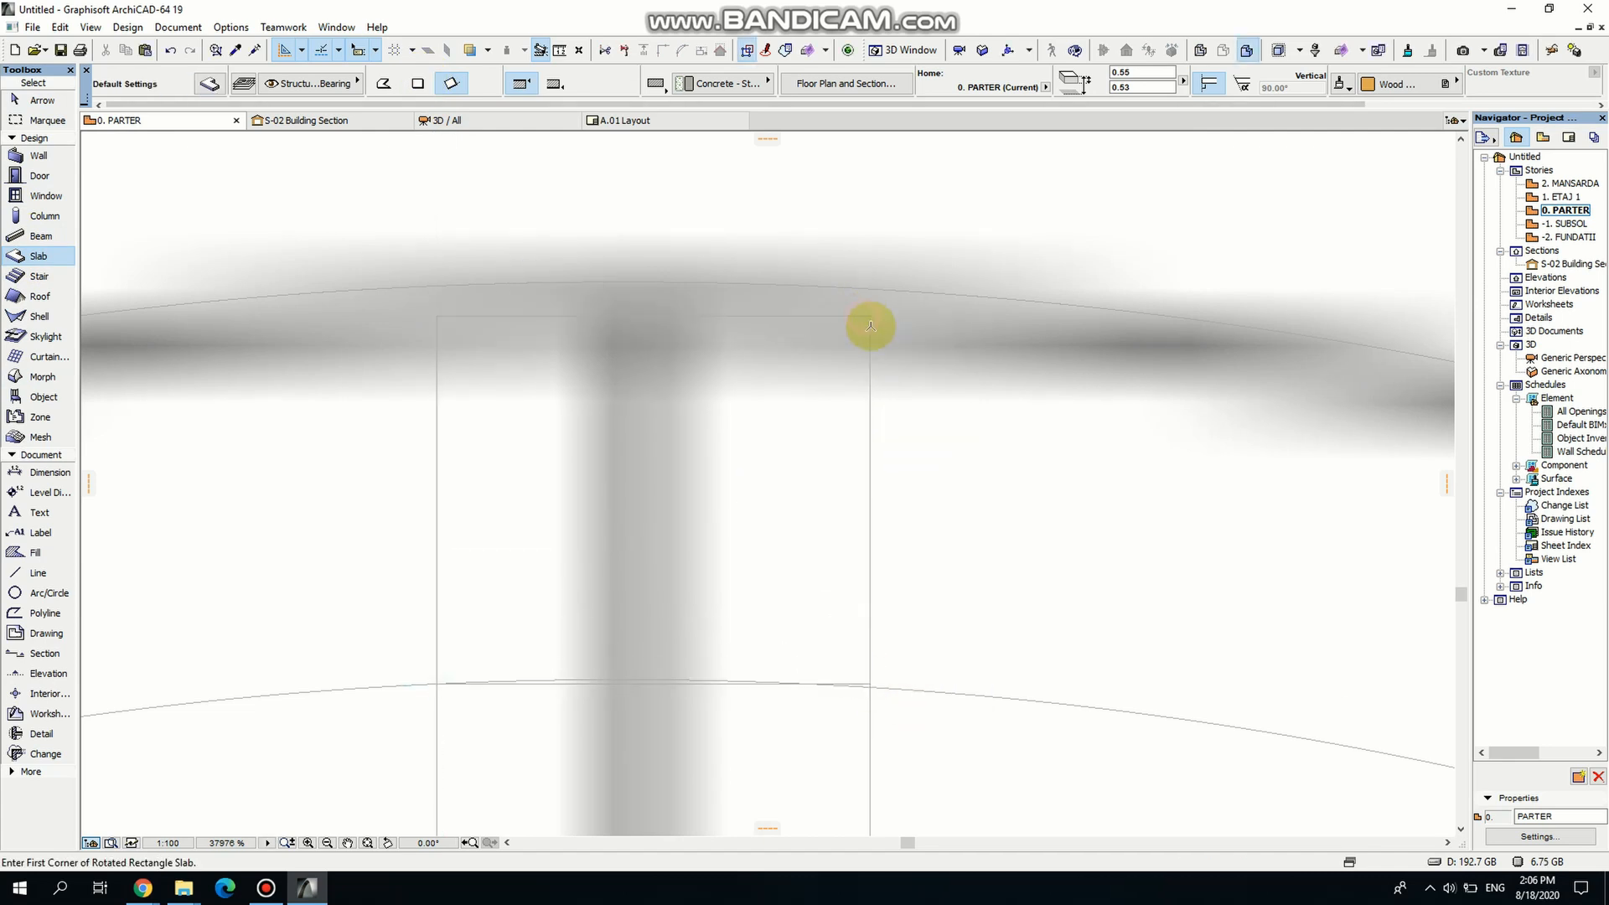
{"action": "key", "text": "Escape"}
Examine the three legs and the tabletop's underside in the 3D perspective and compare them with the Louise product photos in the browser.
{"action": "double_click", "coordinate": [1592, 359]}
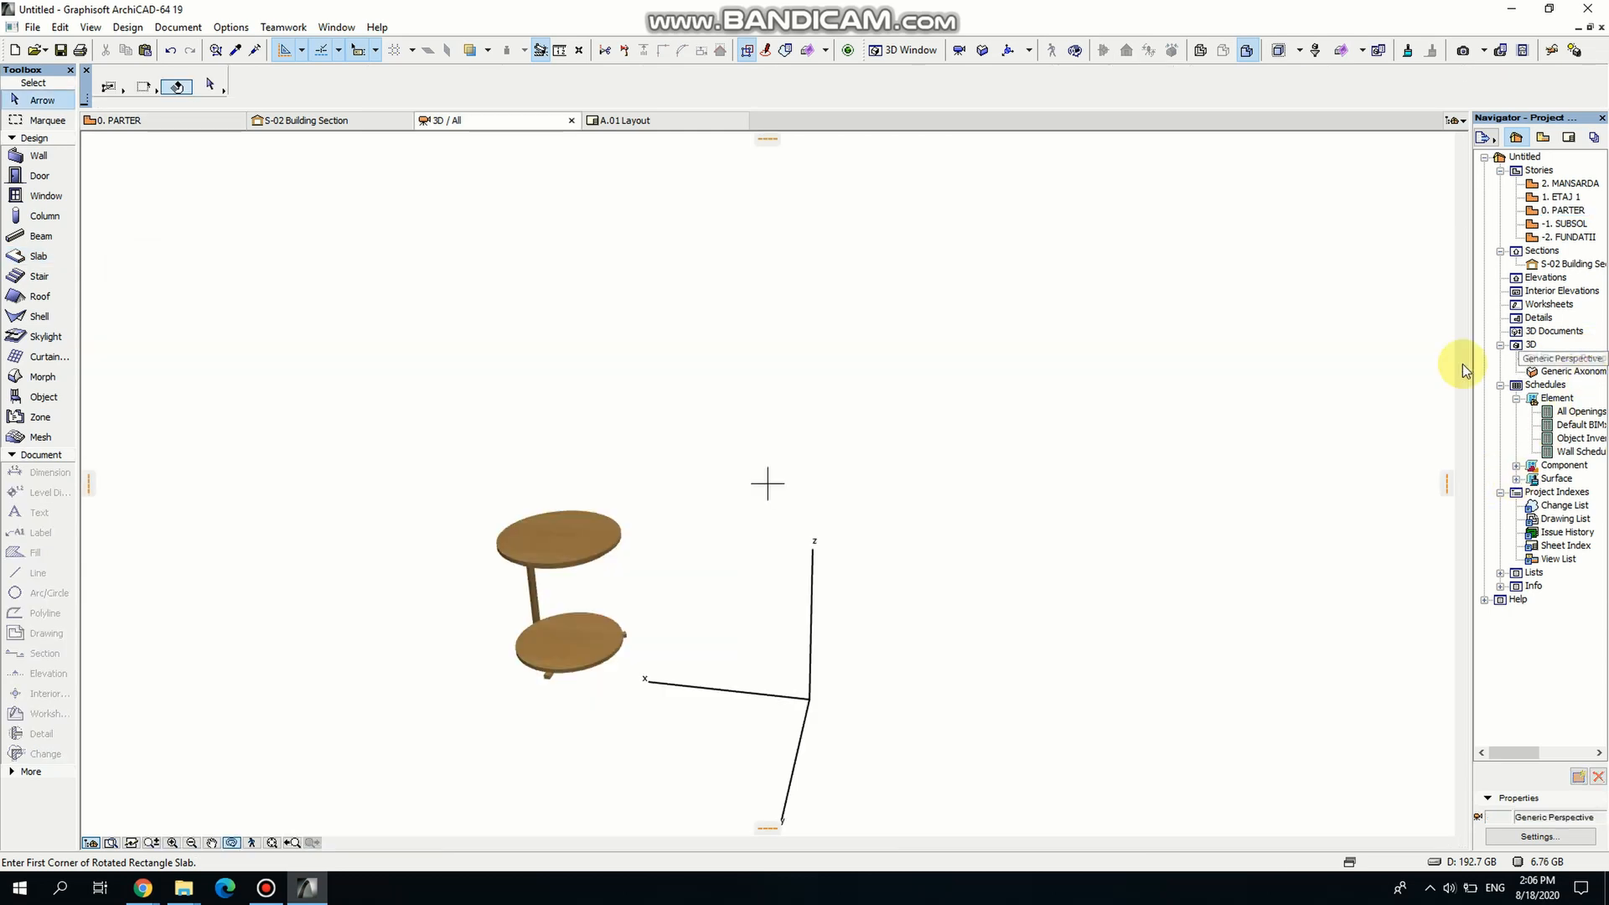
{"action": "left_click", "coordinate": [495, 757]}
{"action": "left_click_drag", "start_coordinate": [754, 577], "coordinate": [569, 666]}
{"action": "scroll", "coordinate": [567, 651], "scroll_direction": "up", "scroll_amount": 2}
{"action": "right_click", "coordinate": [567, 650]}
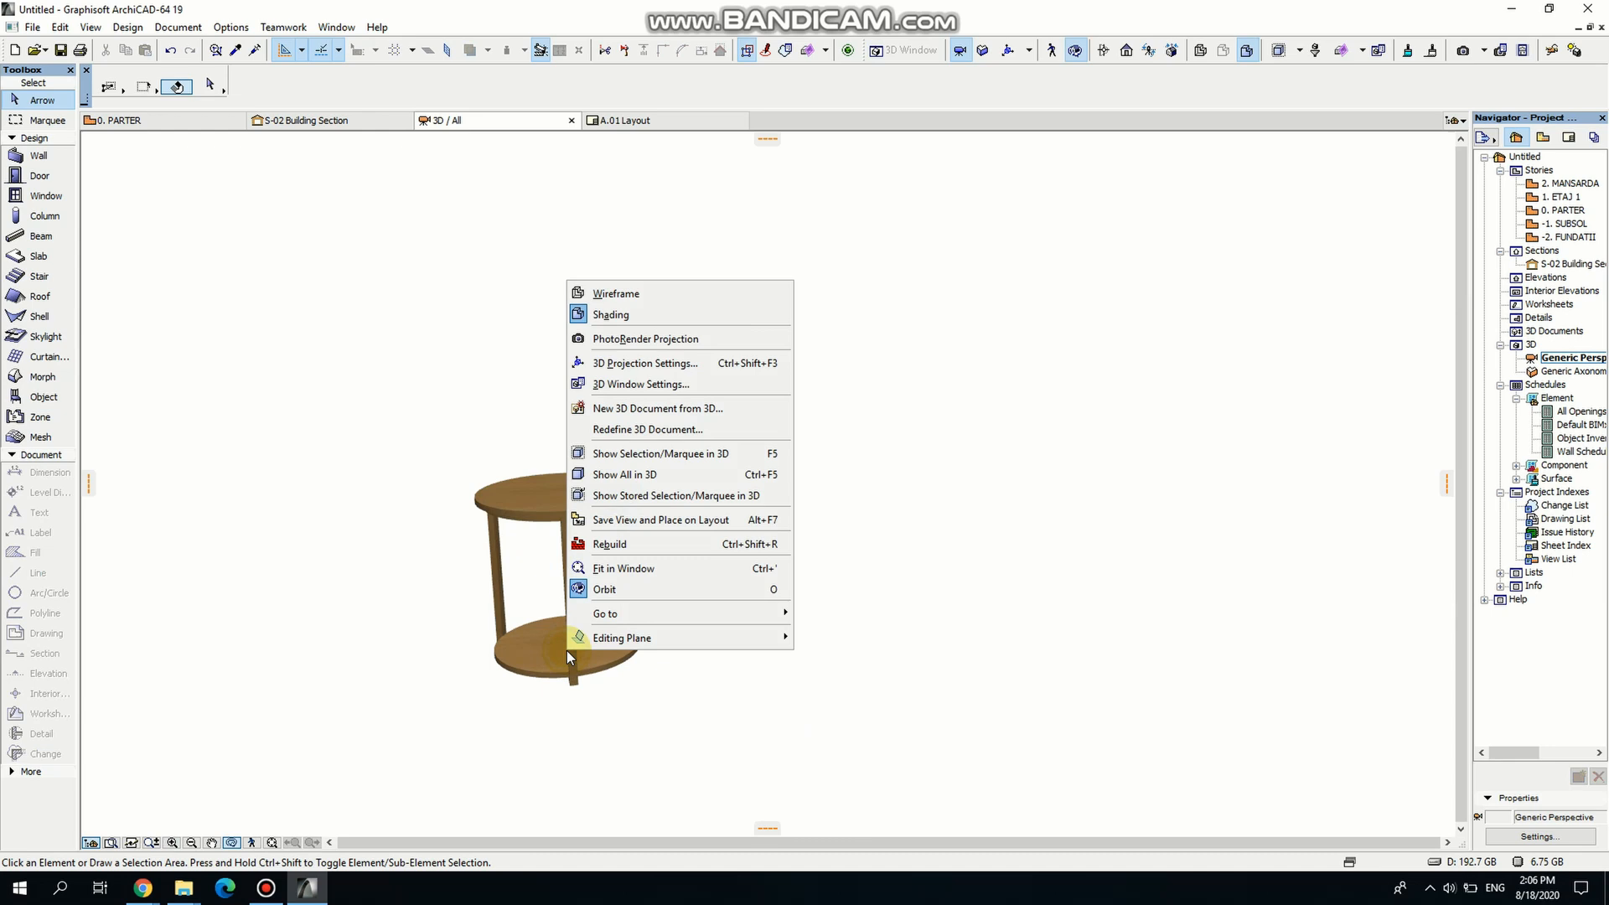
{"action": "left_click", "coordinate": [563, 730]}
{"action": "scroll", "coordinate": [543, 652], "scroll_direction": "up", "scroll_amount": 2}
{"action": "left_click_drag", "start_coordinate": [654, 727], "coordinate": [682, 650]}
{"action": "key", "text": "alt+Tab"}
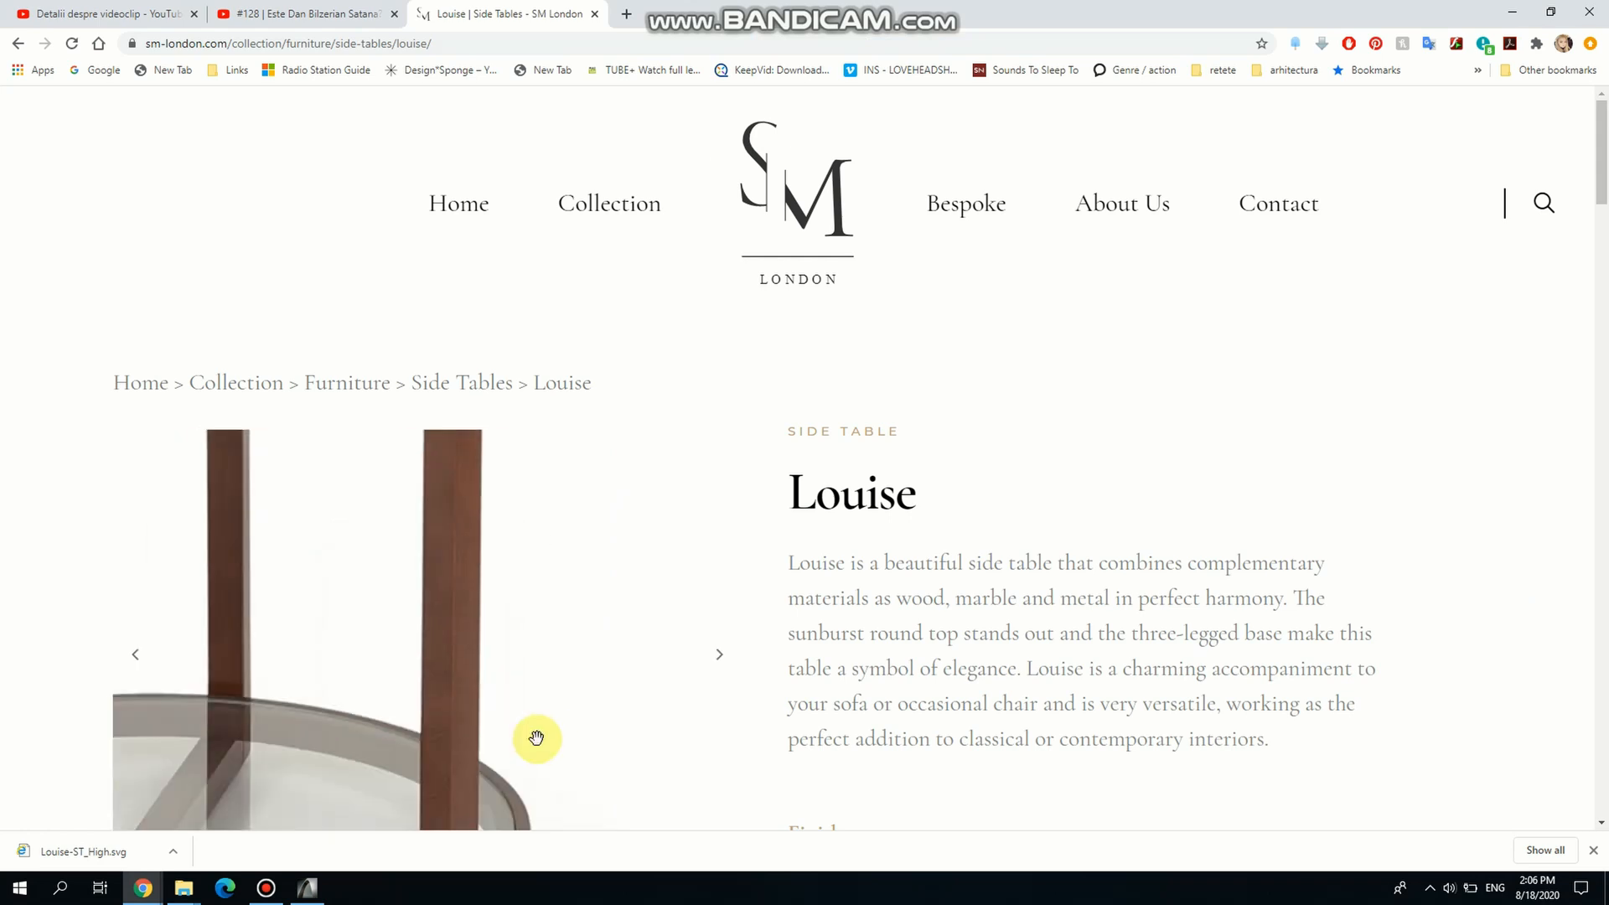
{"action": "key", "text": "alt+Tab"}
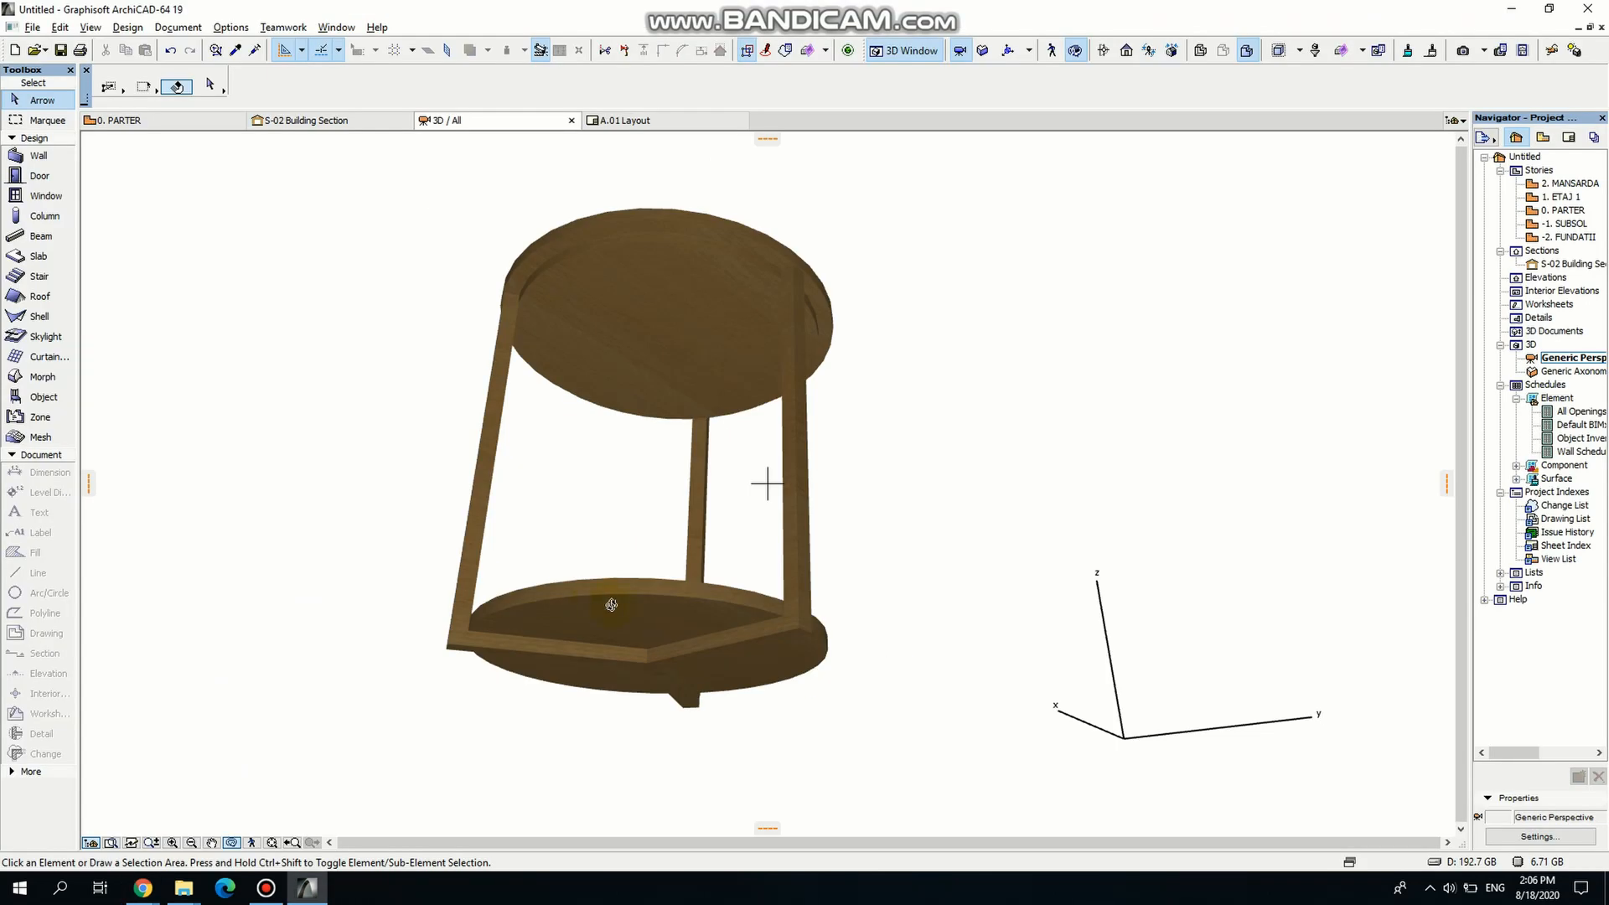
{"action": "left_click_drag", "start_coordinate": [664, 504], "coordinate": [571, 655]}
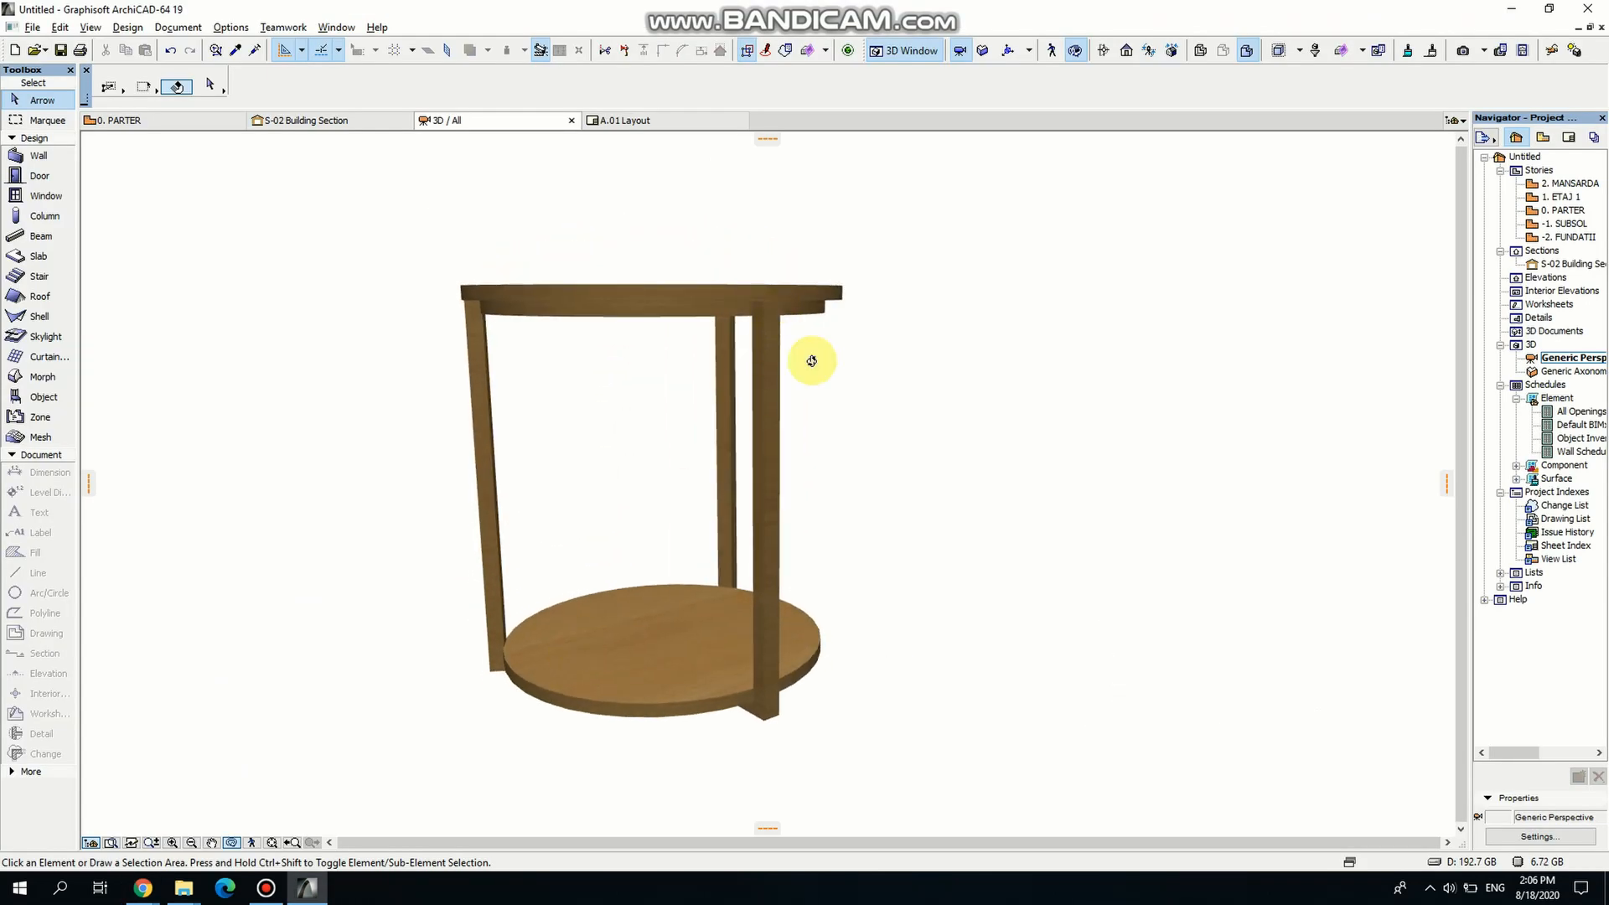
{"action": "left_click_drag", "start_coordinate": [811, 360], "coordinate": [754, 549]}
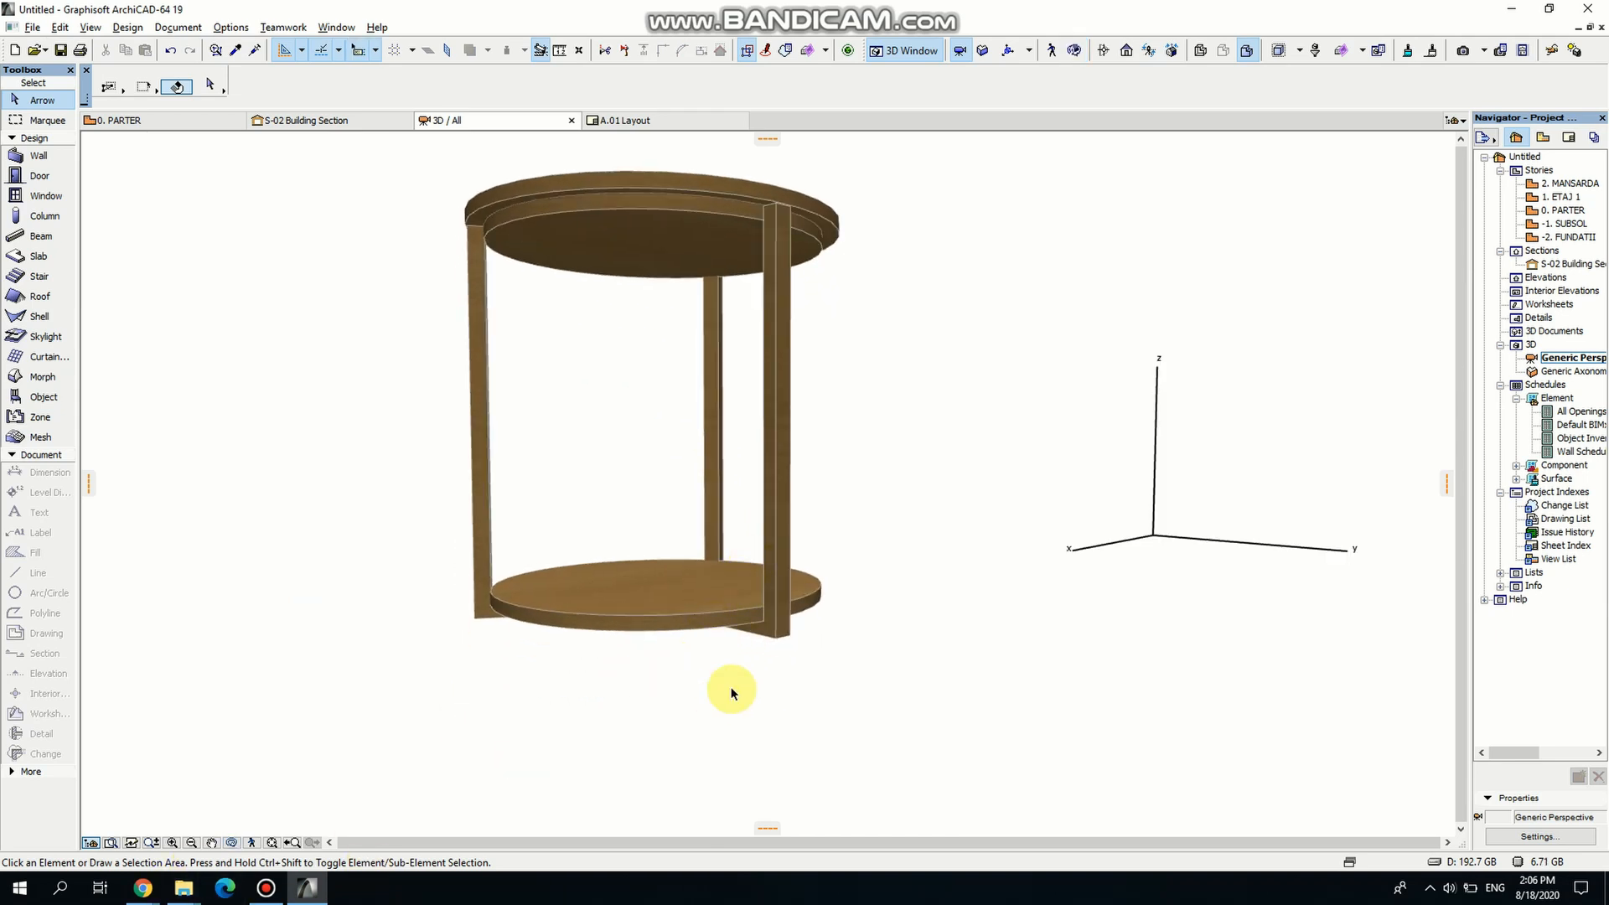
Copy the three-spoke slab straight up to the tabletop's underside and compare the table with the Louise product photo in the browser.
{"action": "left_click", "coordinate": [755, 636]}
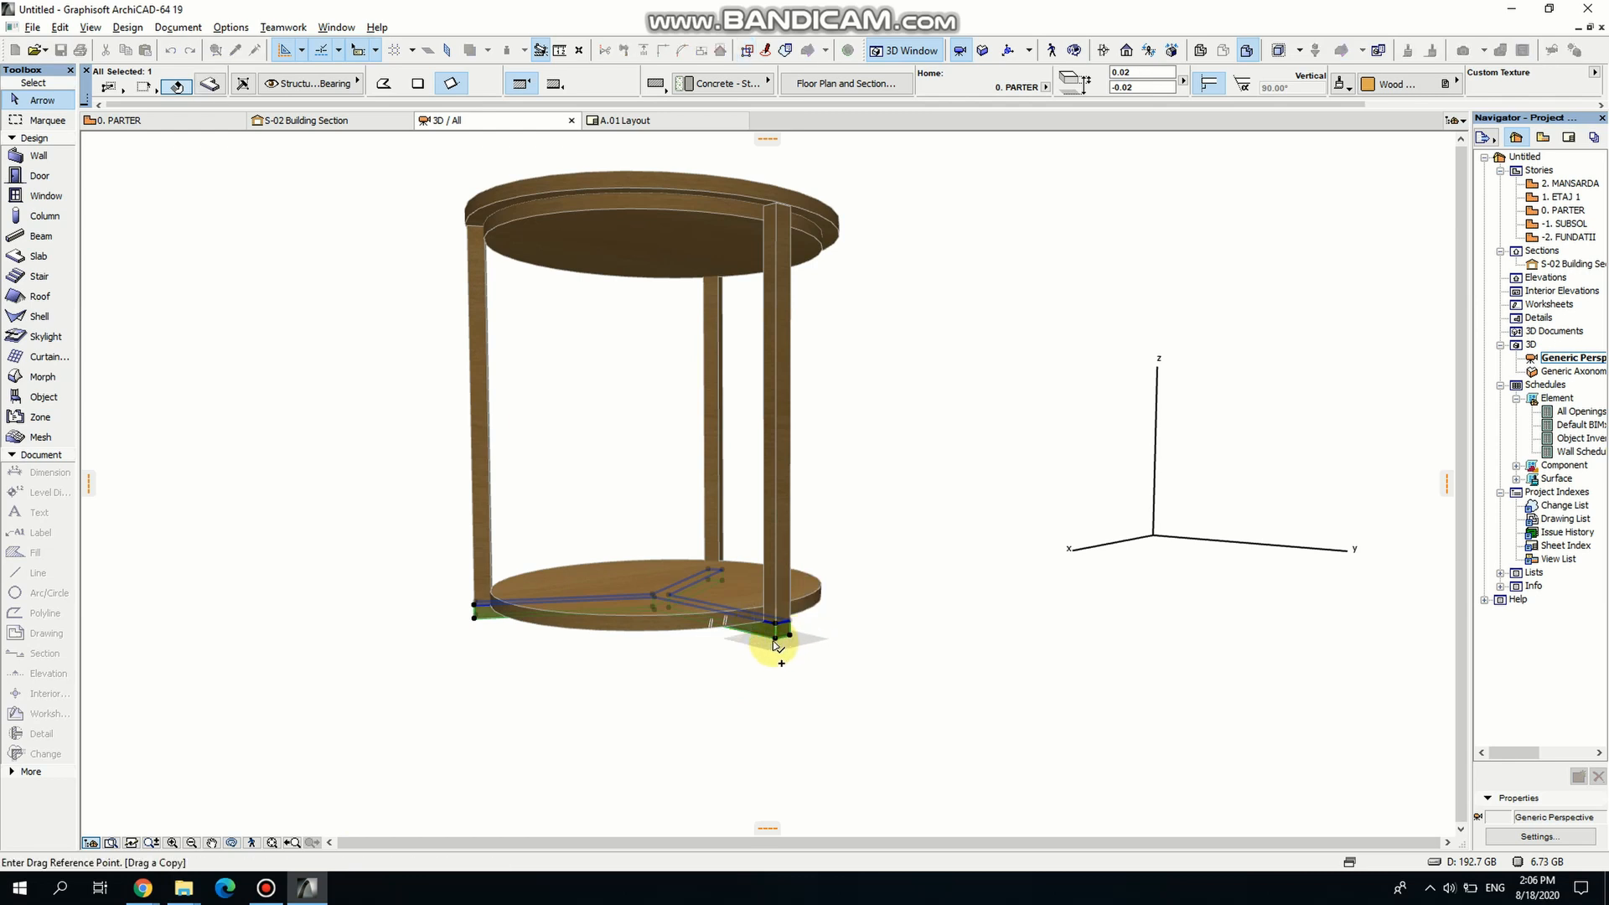
{"action": "left_click", "coordinate": [775, 644]}
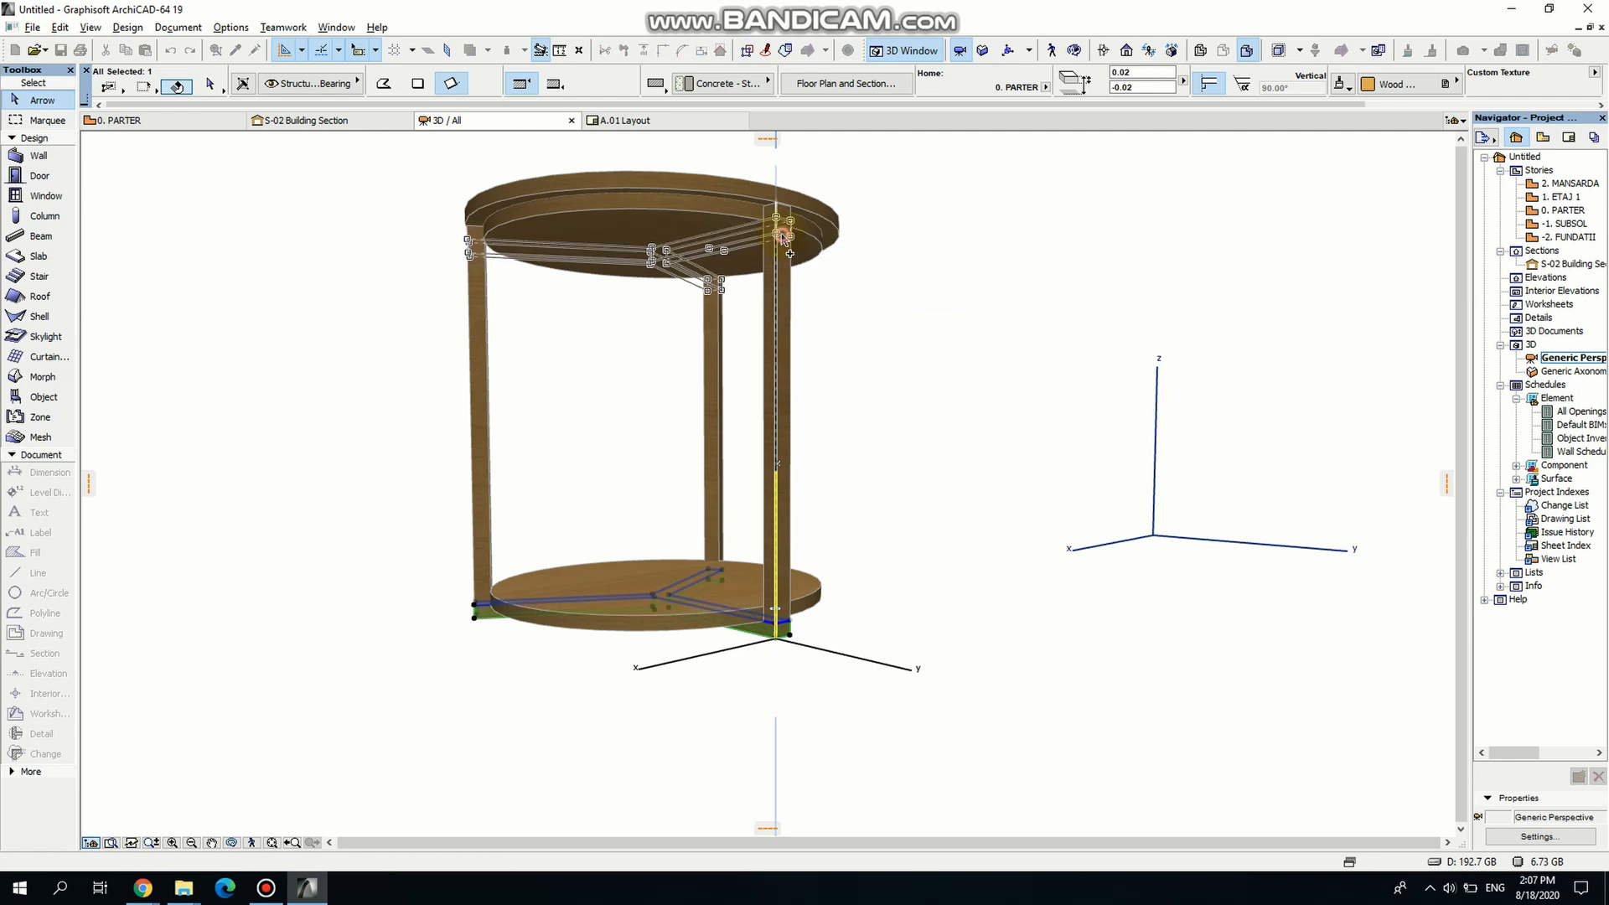
{"action": "left_click", "coordinate": [890, 243]}
{"action": "left_click", "coordinate": [914, 243]}
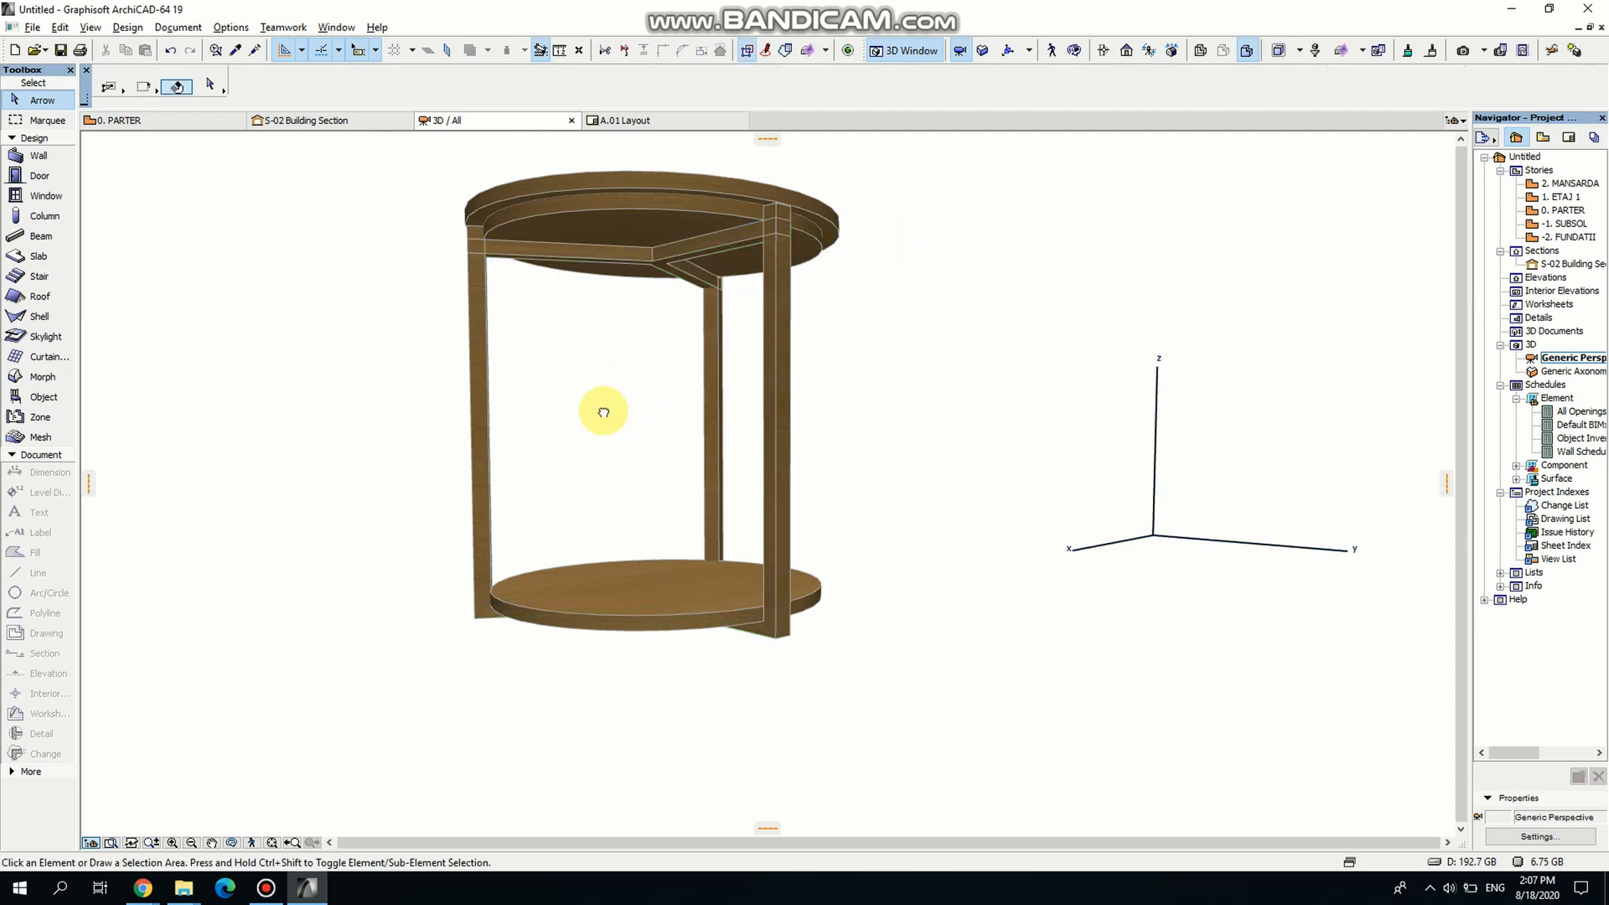
{"action": "middle_click_drag", "start_coordinate": [603, 412], "coordinate": [621, 568], "text": "shift"}
{"action": "key", "text": "alt+Tab"}
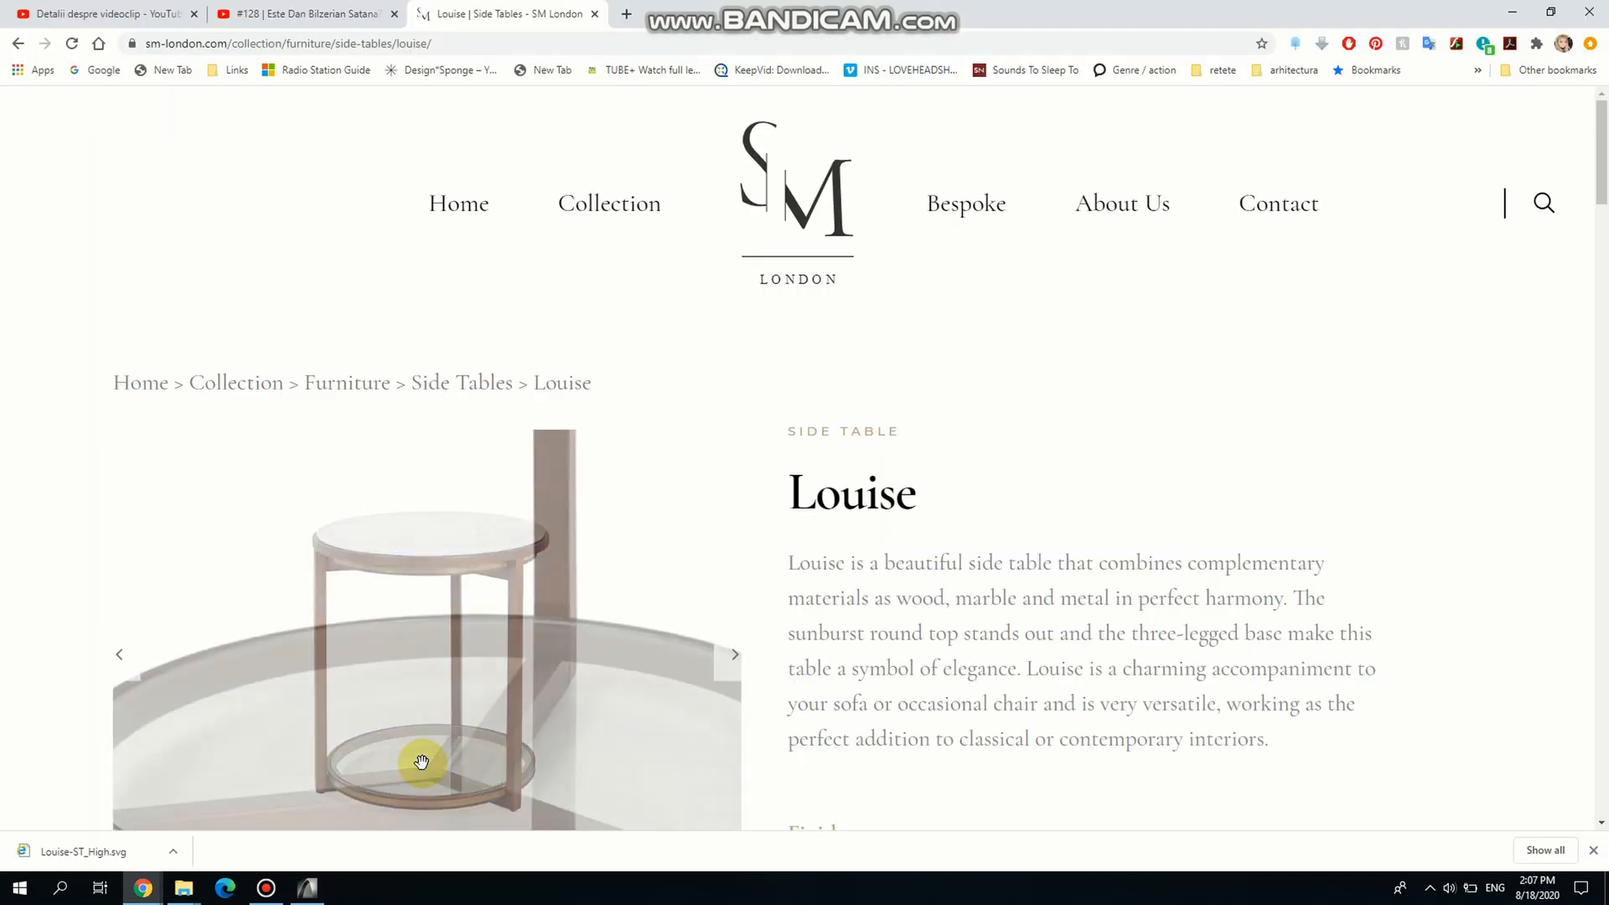
{"action": "key", "text": "alt+Tab"}
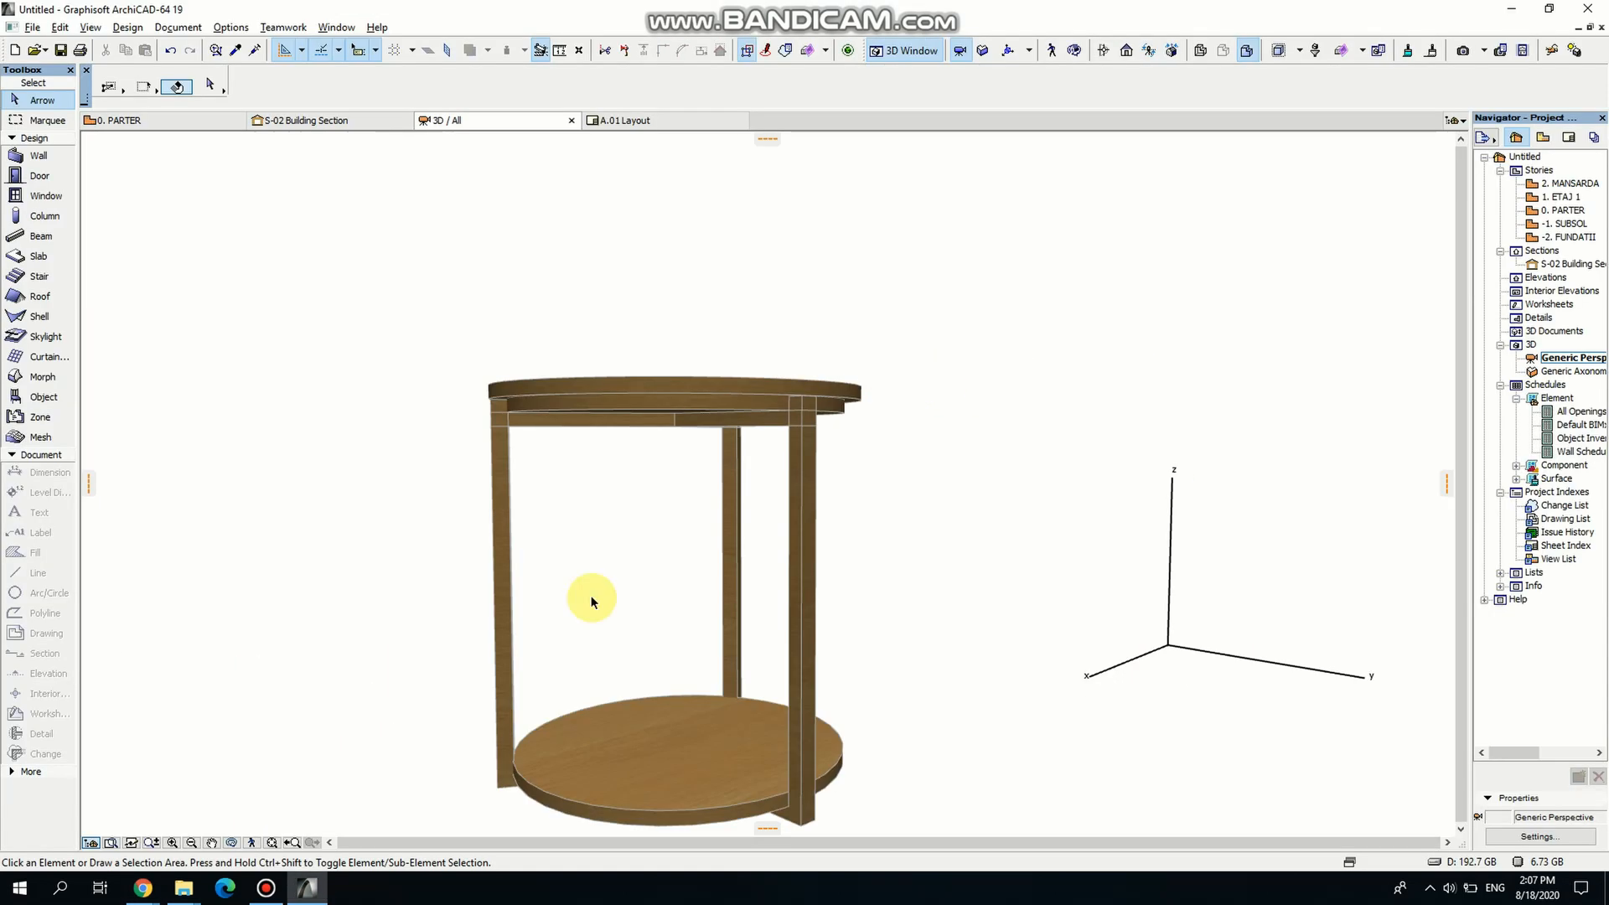
Examine the tabletop's underside and the legs in the 3D perspective and compare them with the Louise product photos in the browser.
{"action": "left_click", "coordinate": [232, 843]}
{"action": "left_click_drag", "start_coordinate": [309, 726], "coordinate": [377, 690]}
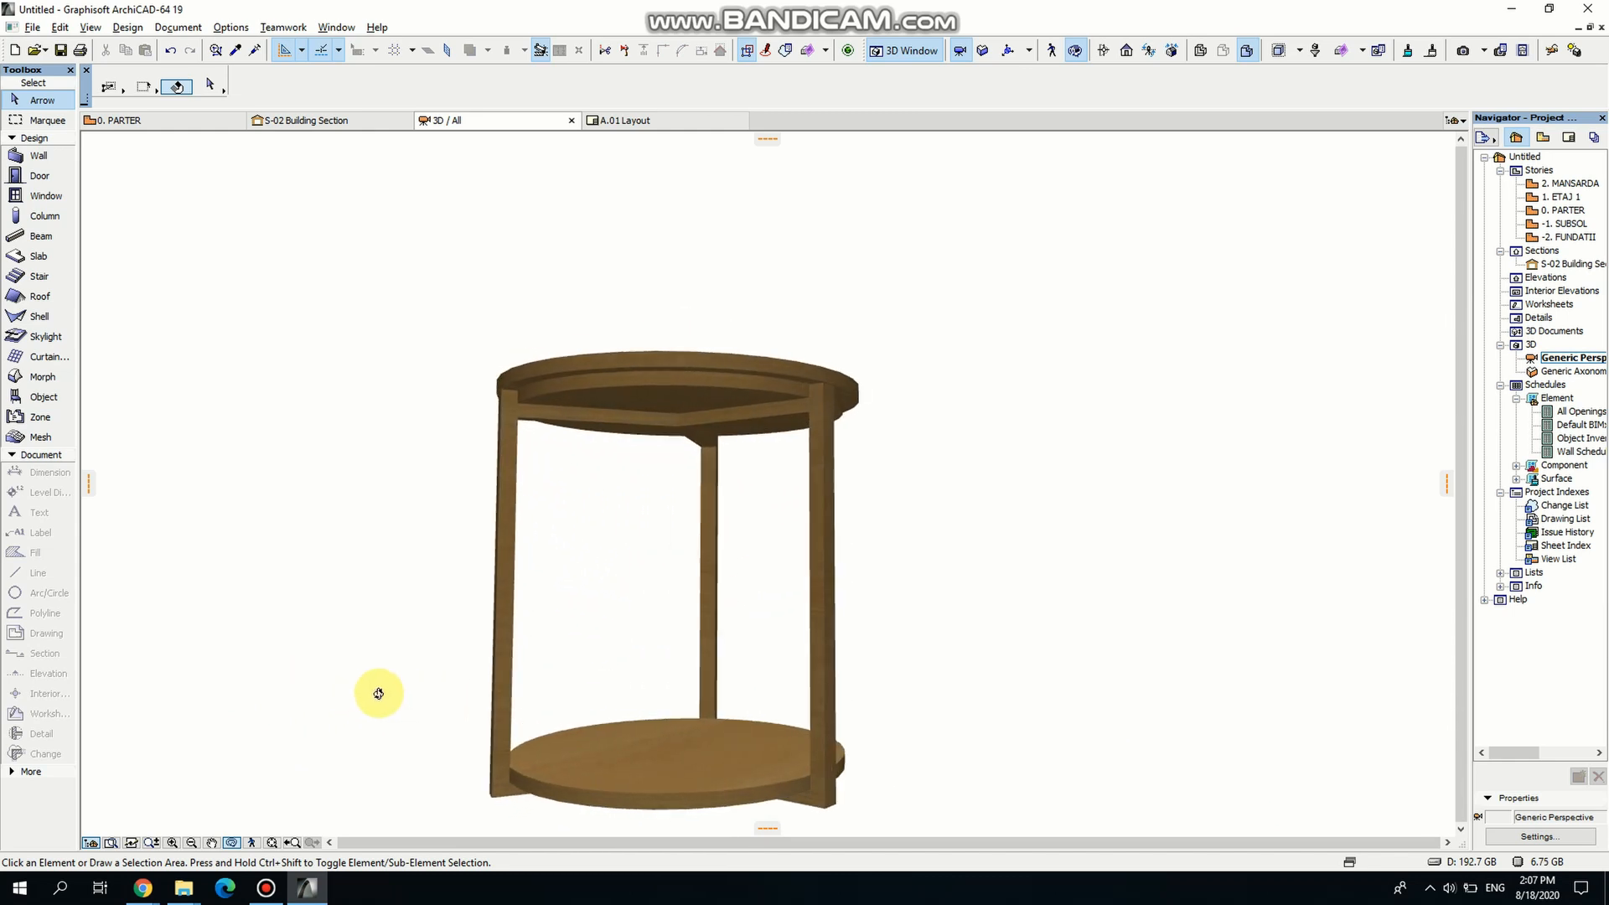
{"action": "key", "text": "alt+Tab"}
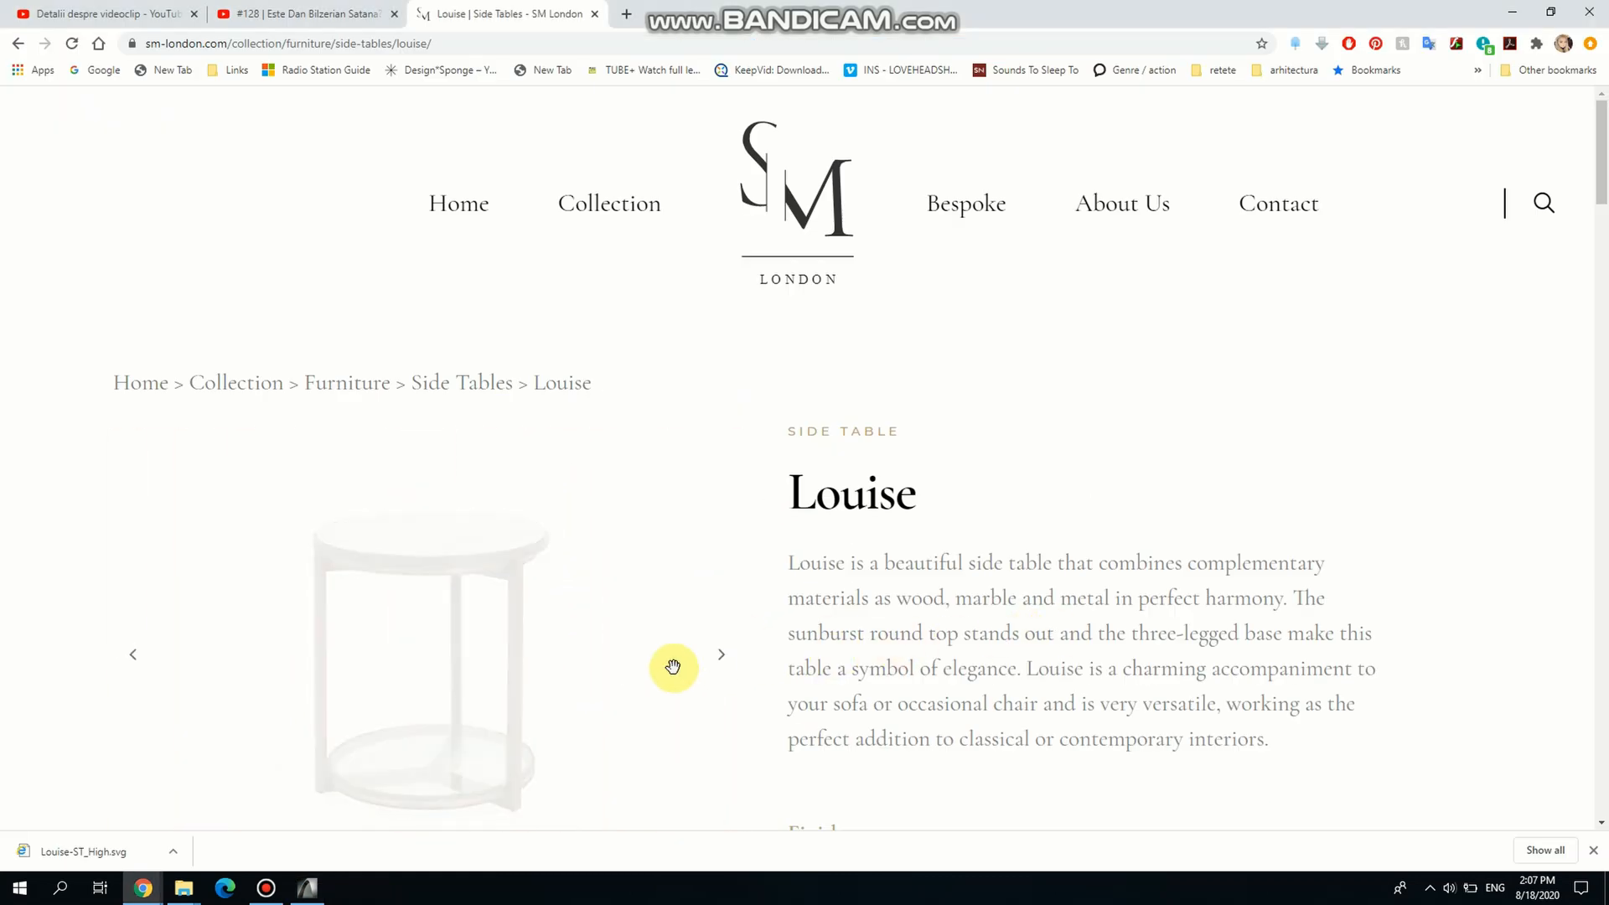
{"action": "left_click", "coordinate": [721, 662]}
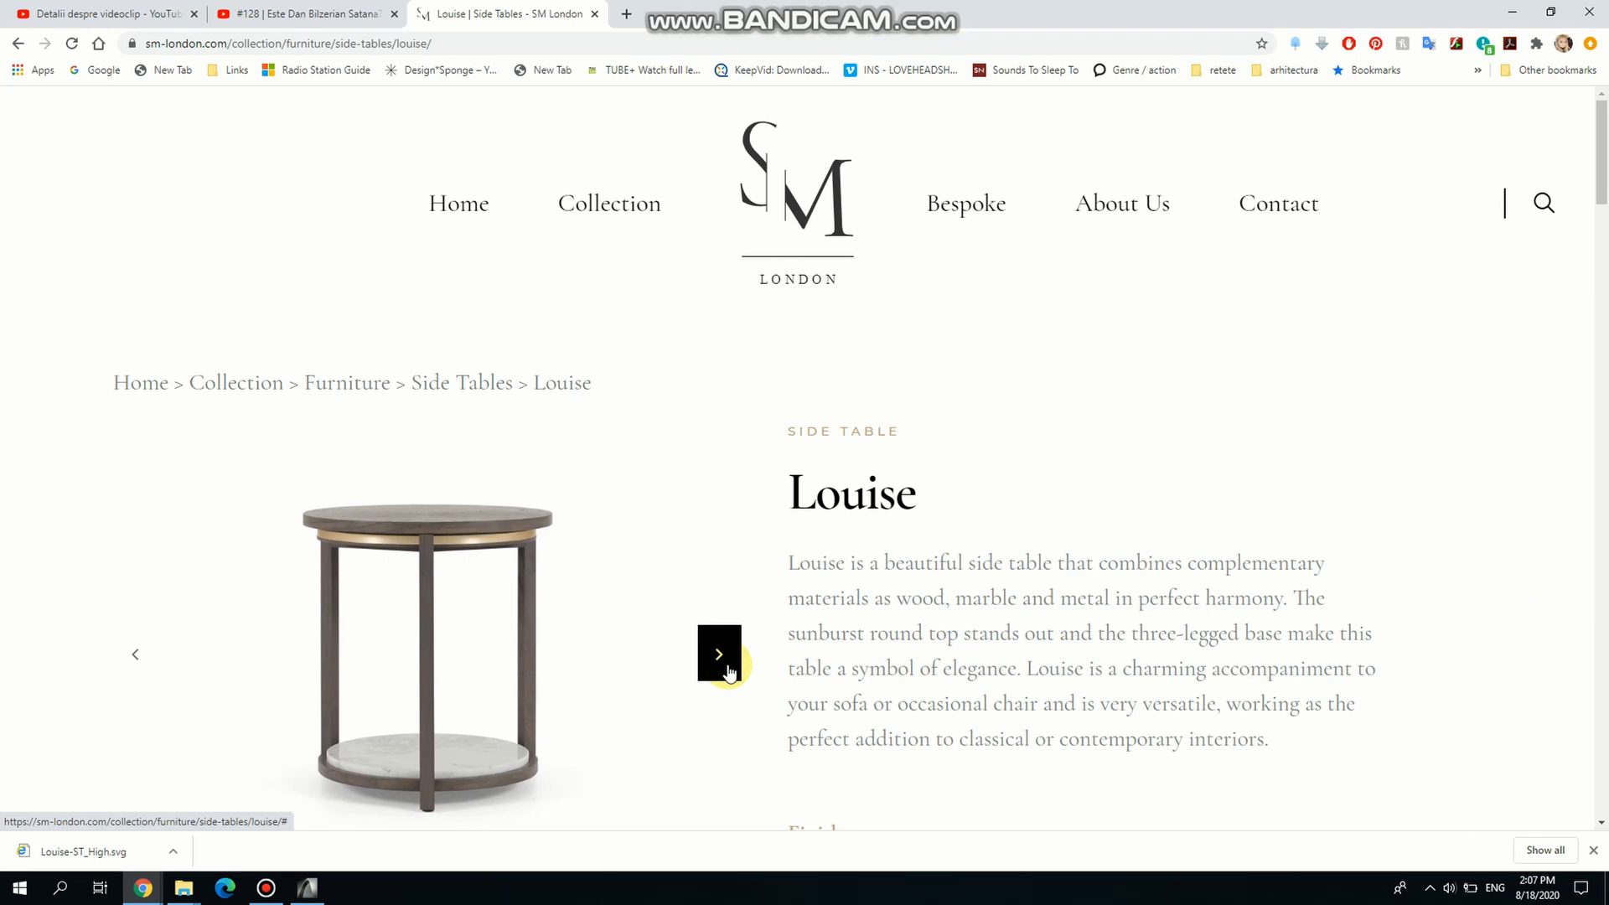
{"action": "left_click", "coordinate": [721, 658]}
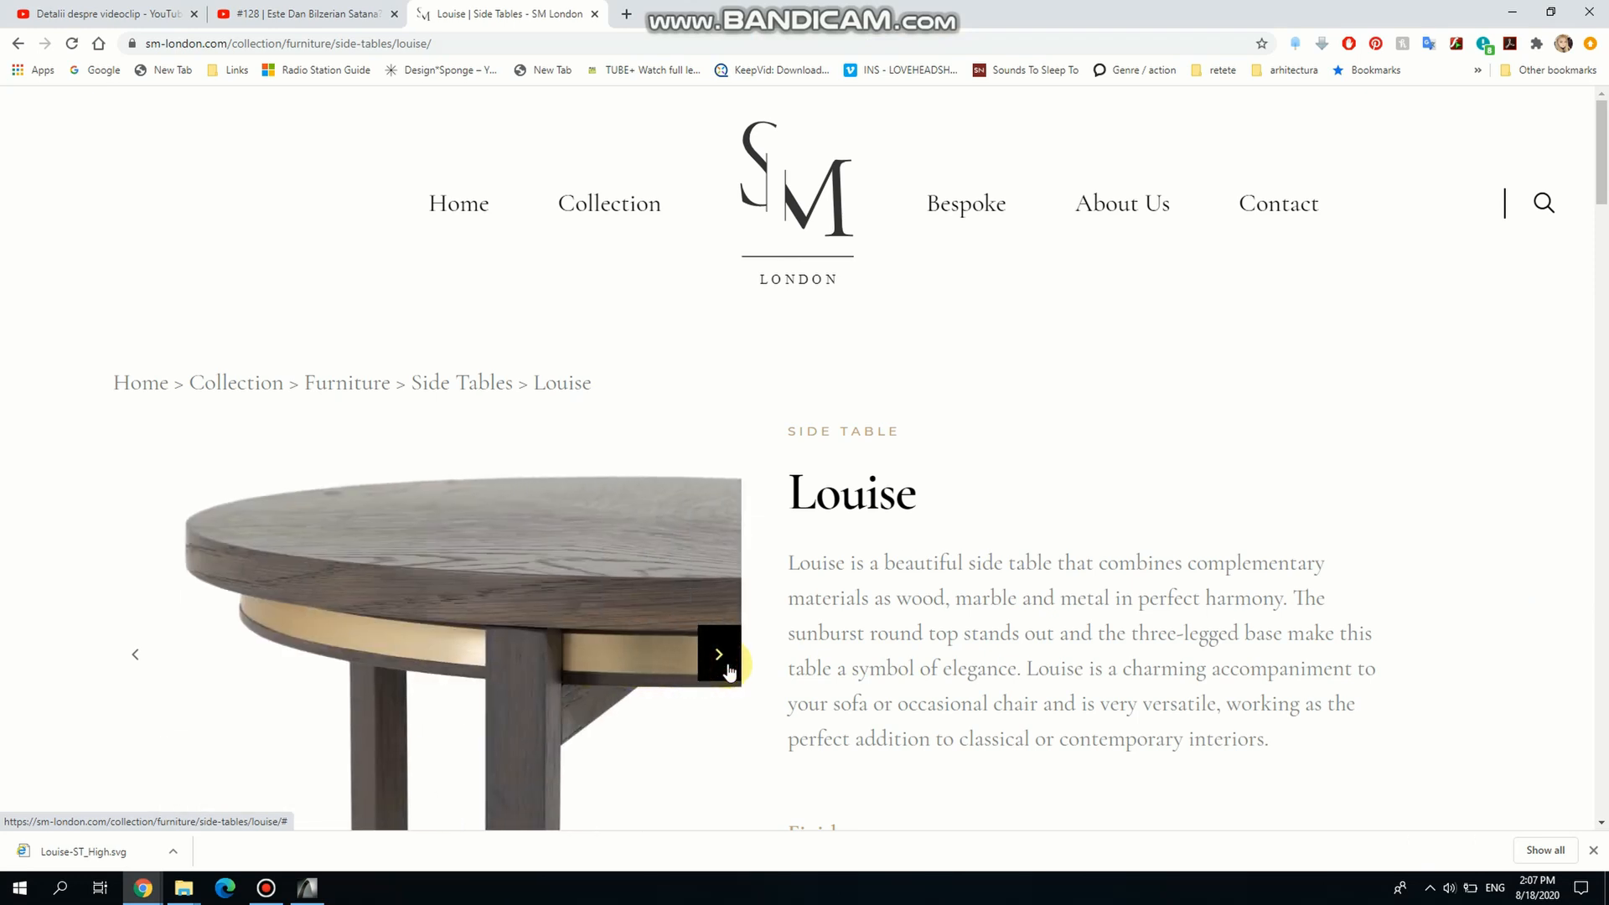
{"action": "left_click", "coordinate": [719, 656]}
{"action": "key", "text": "alt+Tab"}
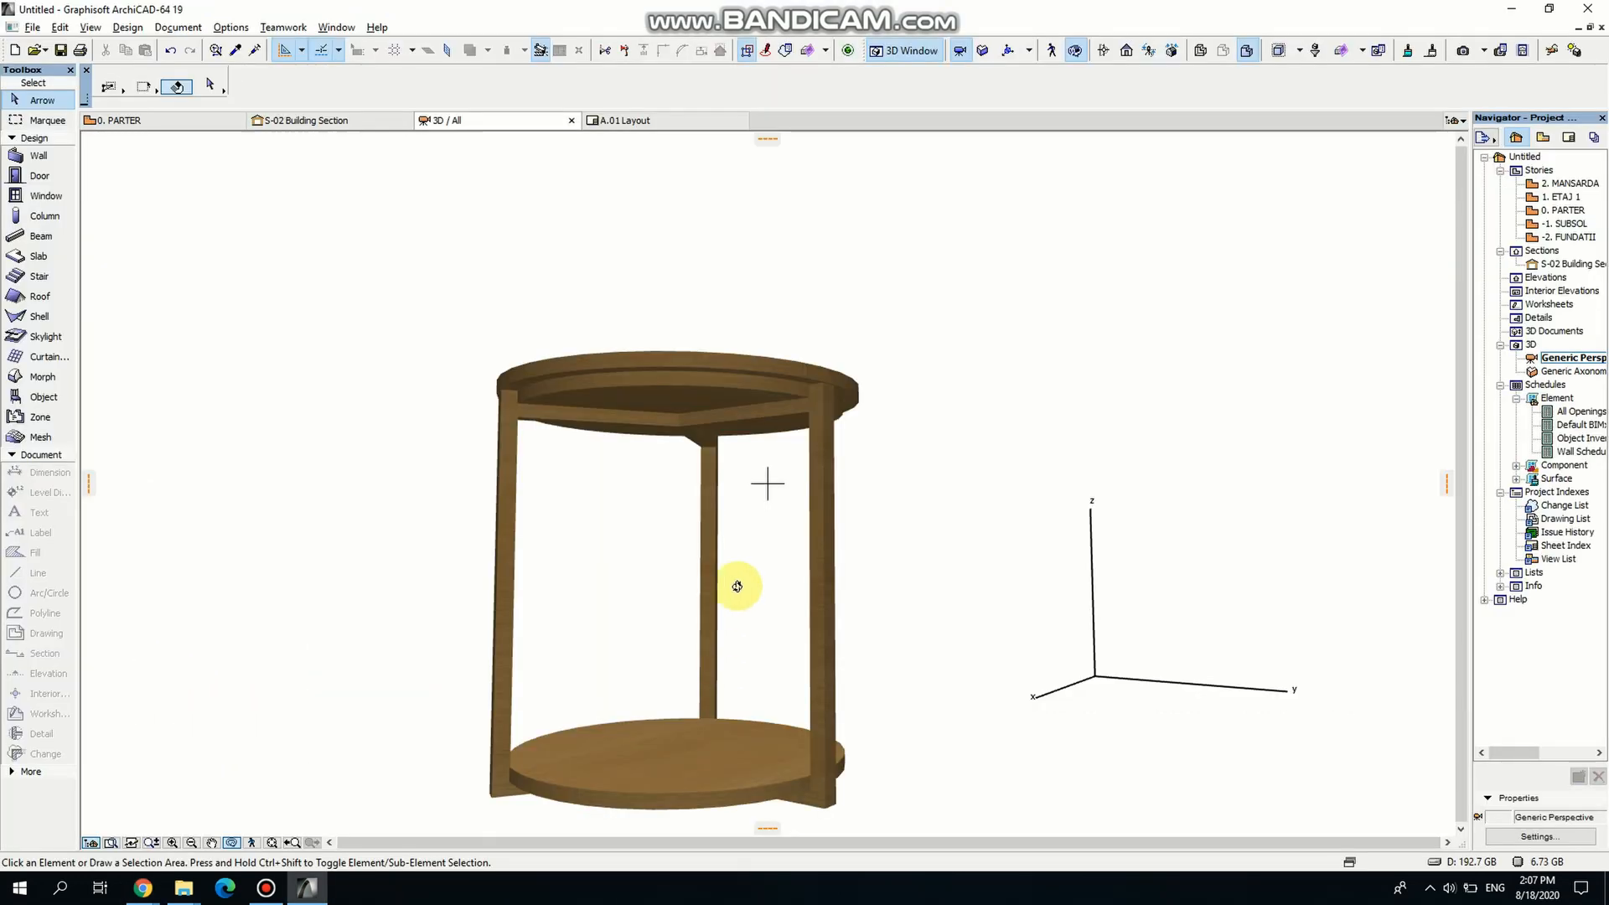
{"action": "mouse_move", "coordinate": [736, 587]}
{"action": "left_mouse_down"}
{"action": "mouse_move", "coordinate": [736, 524]}
{"action": "mouse_move", "coordinate": [570, 586]}
{"action": "mouse_move", "coordinate": [482, 439]}
{"action": "mouse_move", "coordinate": [546, 512]}
{"action": "mouse_move", "coordinate": [737, 542]}
{"action": "mouse_move", "coordinate": [755, 577]}
{"action": "mouse_move", "coordinate": [1039, 513]}
{"action": "mouse_move", "coordinate": [1067, 474]}
{"action": "mouse_move", "coordinate": [700, 534]}
{"action": "mouse_move", "coordinate": [600, 575]}
{"action": "mouse_move", "coordinate": [905, 744]}
{"action": "mouse_move", "coordinate": [980, 582]}
{"action": "mouse_move", "coordinate": [1017, 575]}
{"action": "mouse_move", "coordinate": [894, 445]}
{"action": "mouse_move", "coordinate": [867, 536]}
{"action": "left_mouse_up"}
Copy the lower disc slab straight up by 0.02 onto its own top face.
{"action": "left_click", "coordinate": [844, 698]}
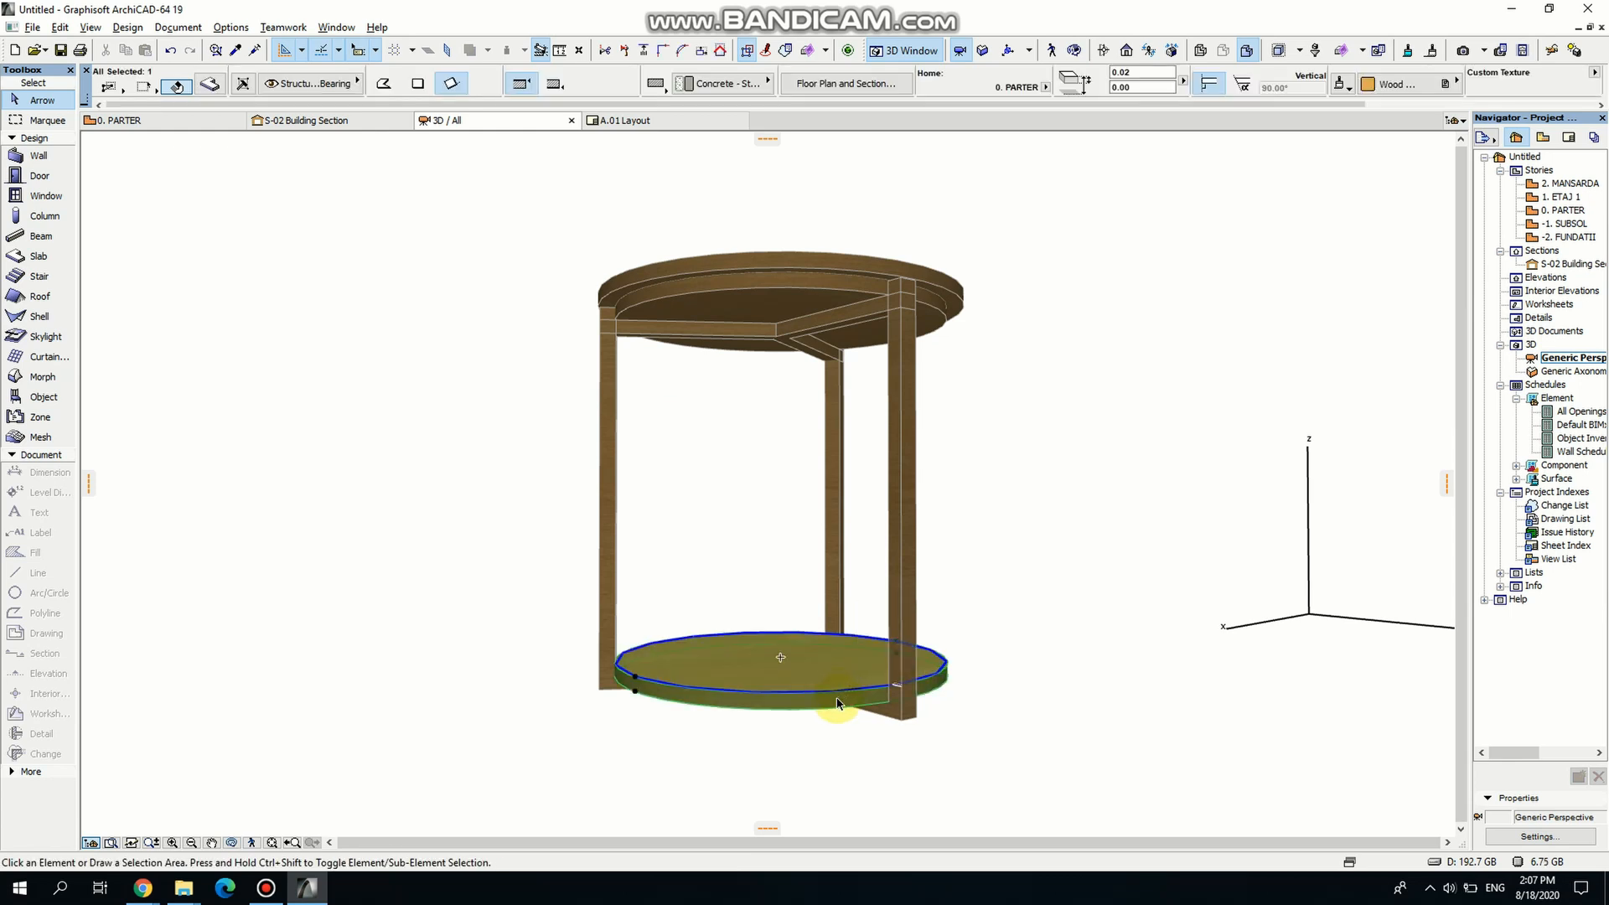
{"action": "key", "text": "ctrl+shift+d"}
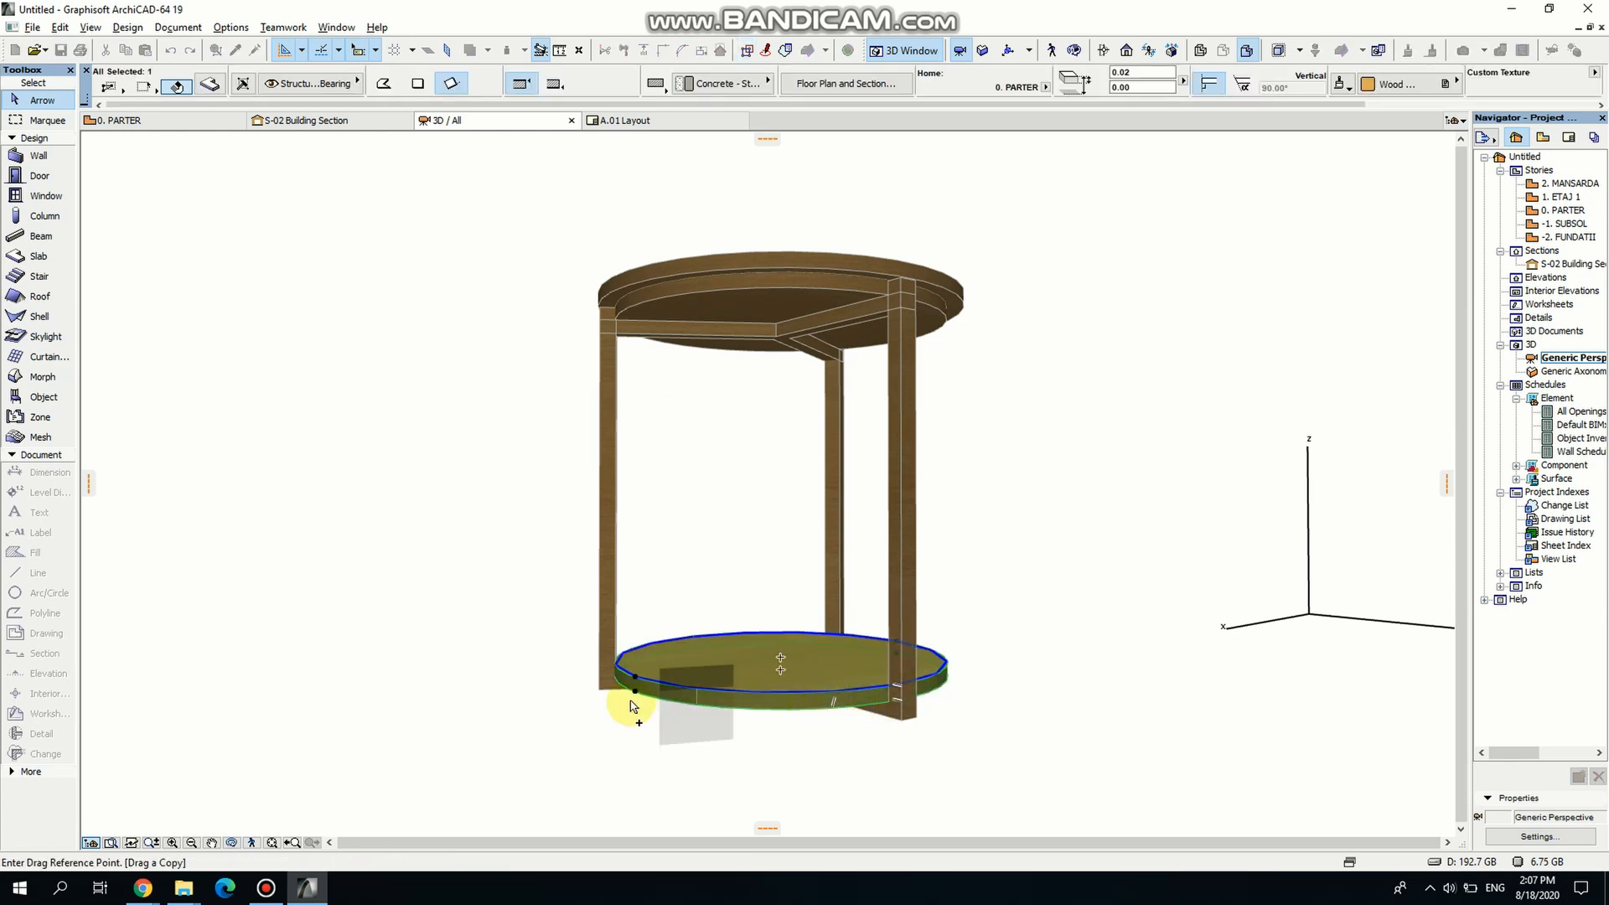
{"action": "left_click", "coordinate": [635, 693]}
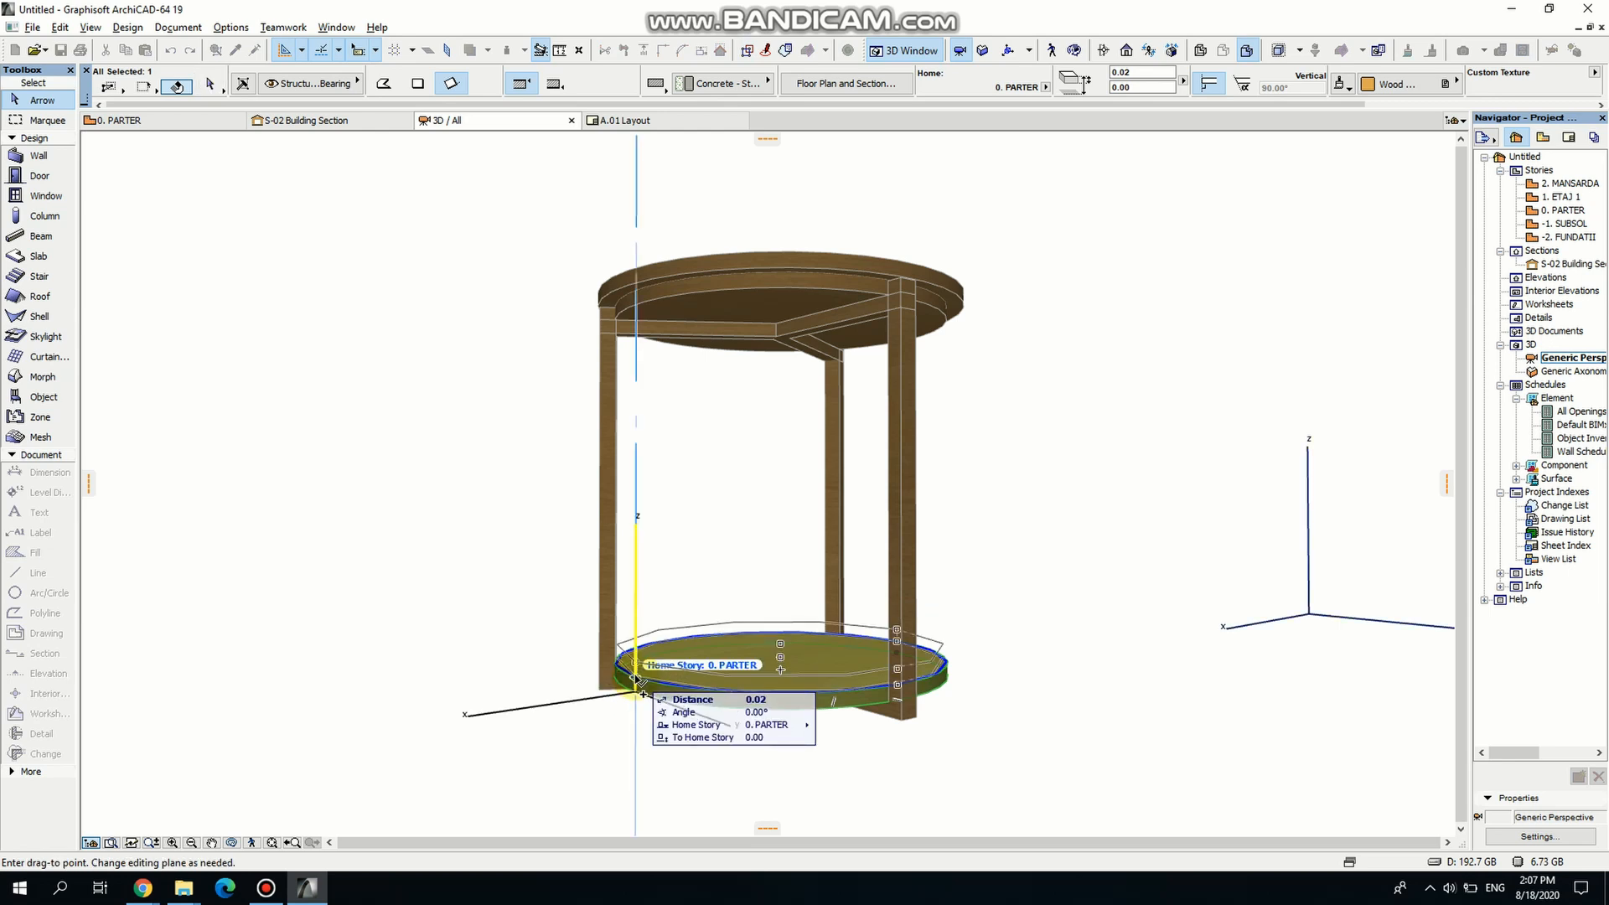
{"action": "key", "text": "Return"}
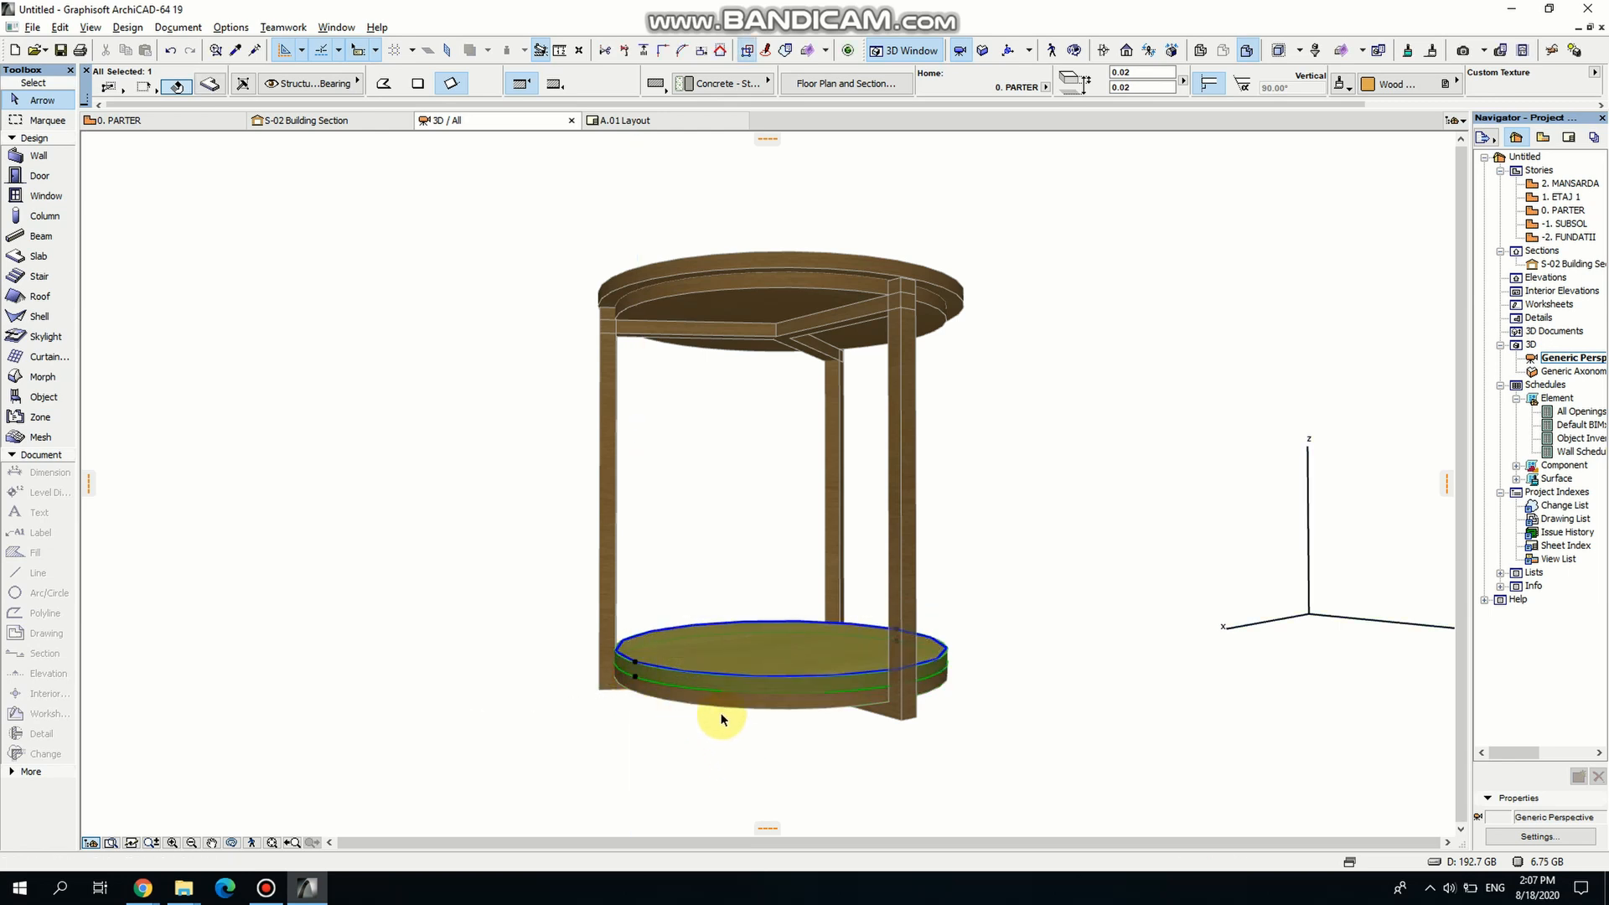
Offset the copied disc's edges inward by about 0.02 all round, leaving a rim of the lower disc exposed.
{"action": "middle_click_drag", "start_coordinate": [728, 757], "coordinate": [726, 770]}
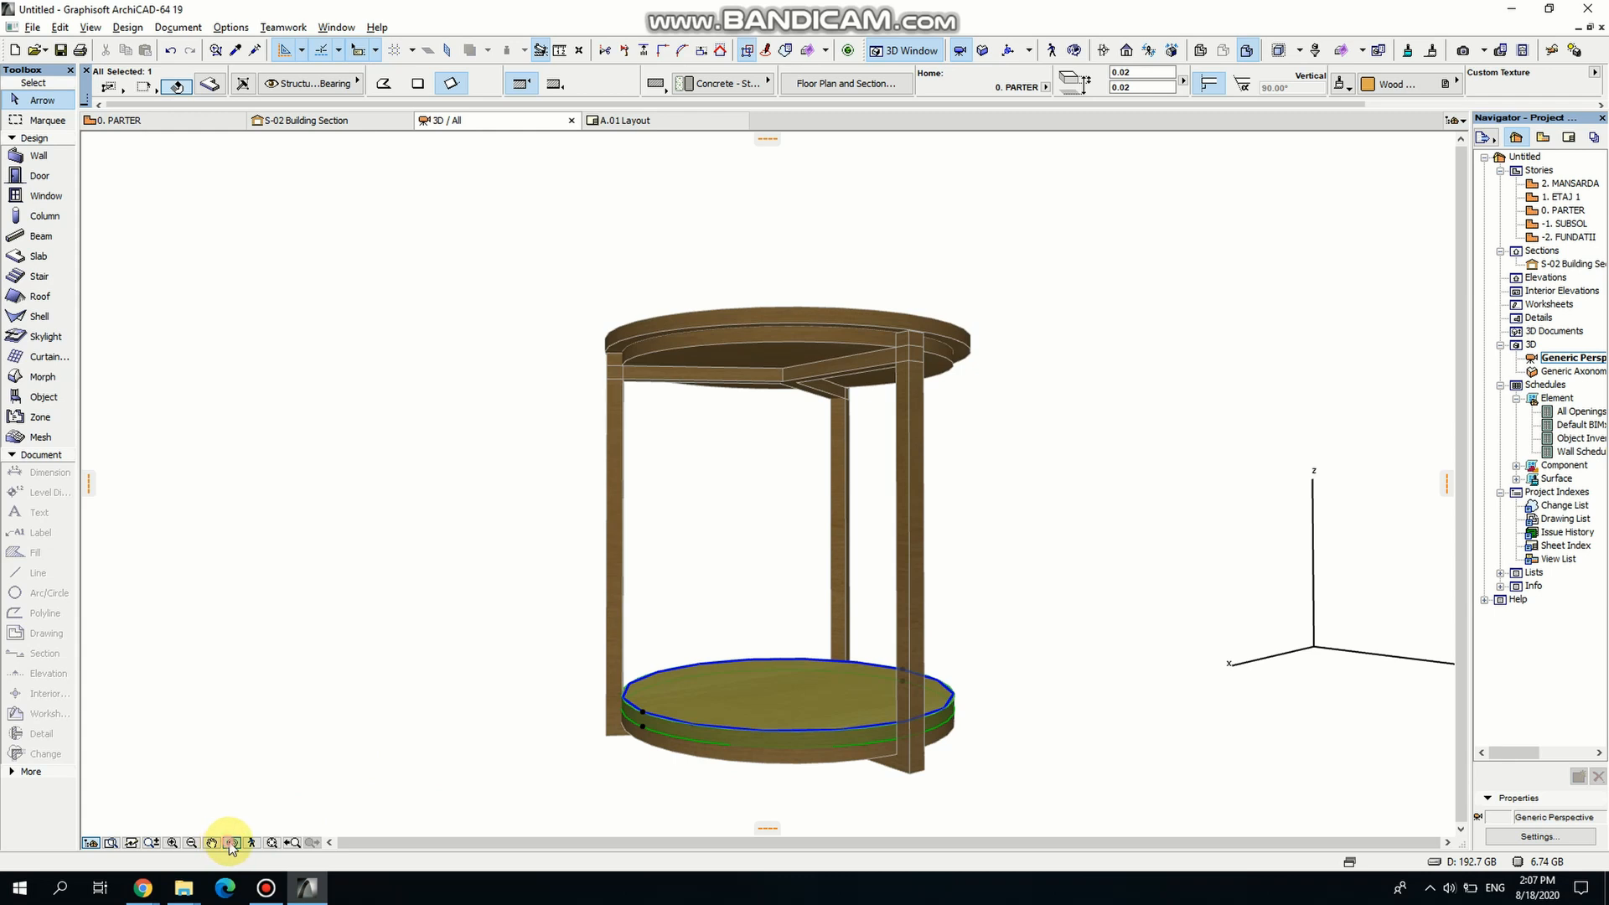
{"action": "middle_click_drag", "start_coordinate": [863, 584], "coordinate": [940, 658], "text": "shift"}
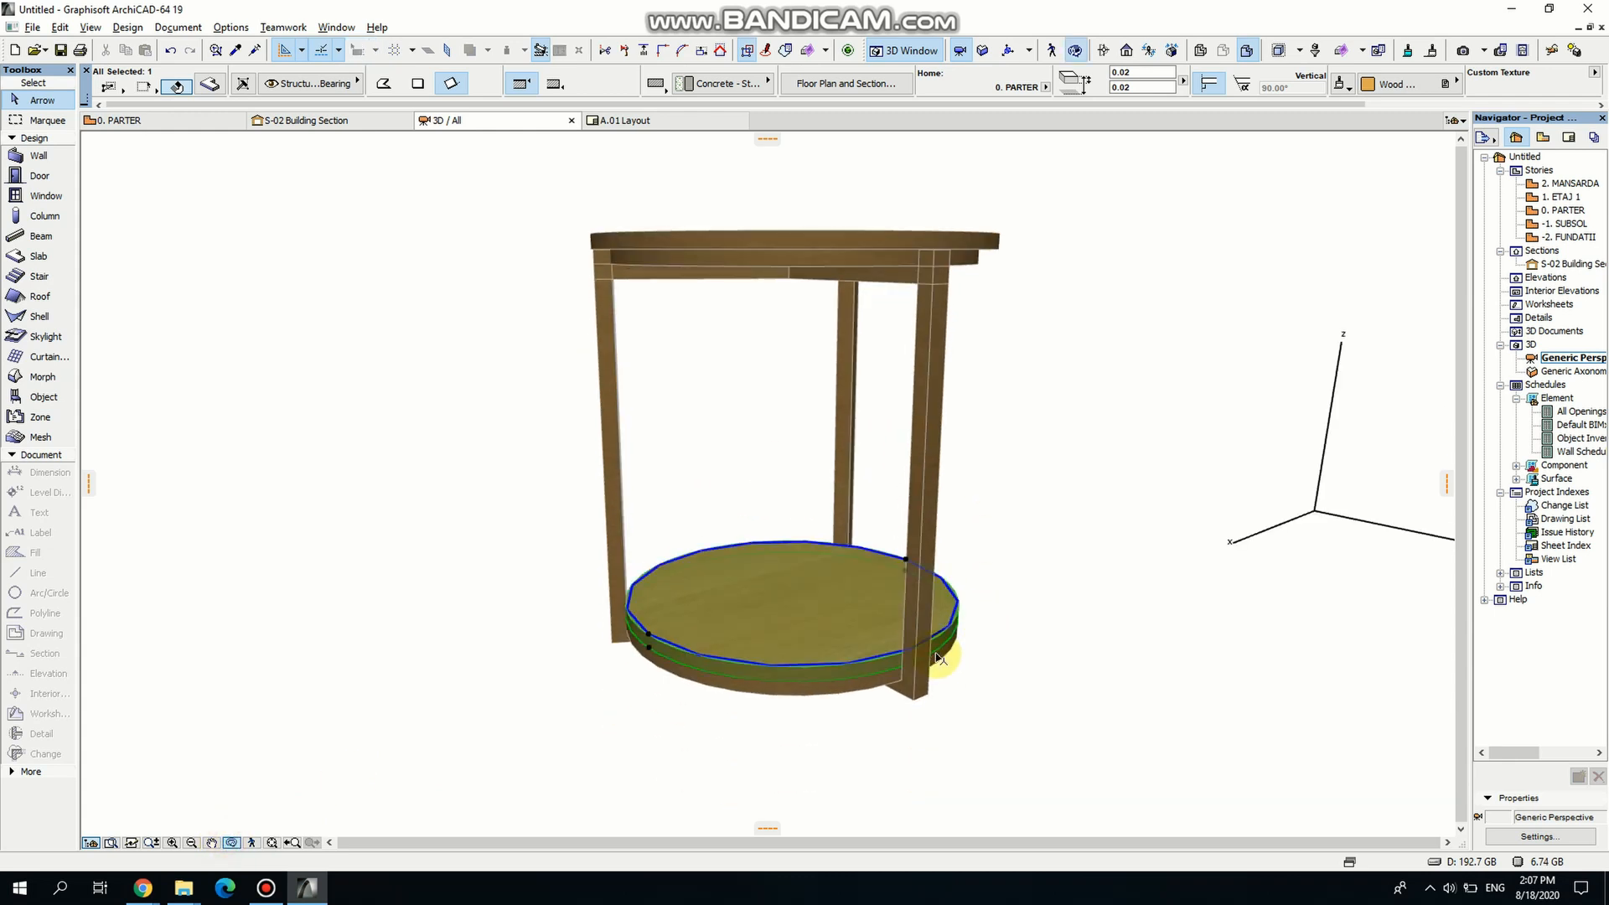
{"action": "left_click", "coordinate": [897, 656]}
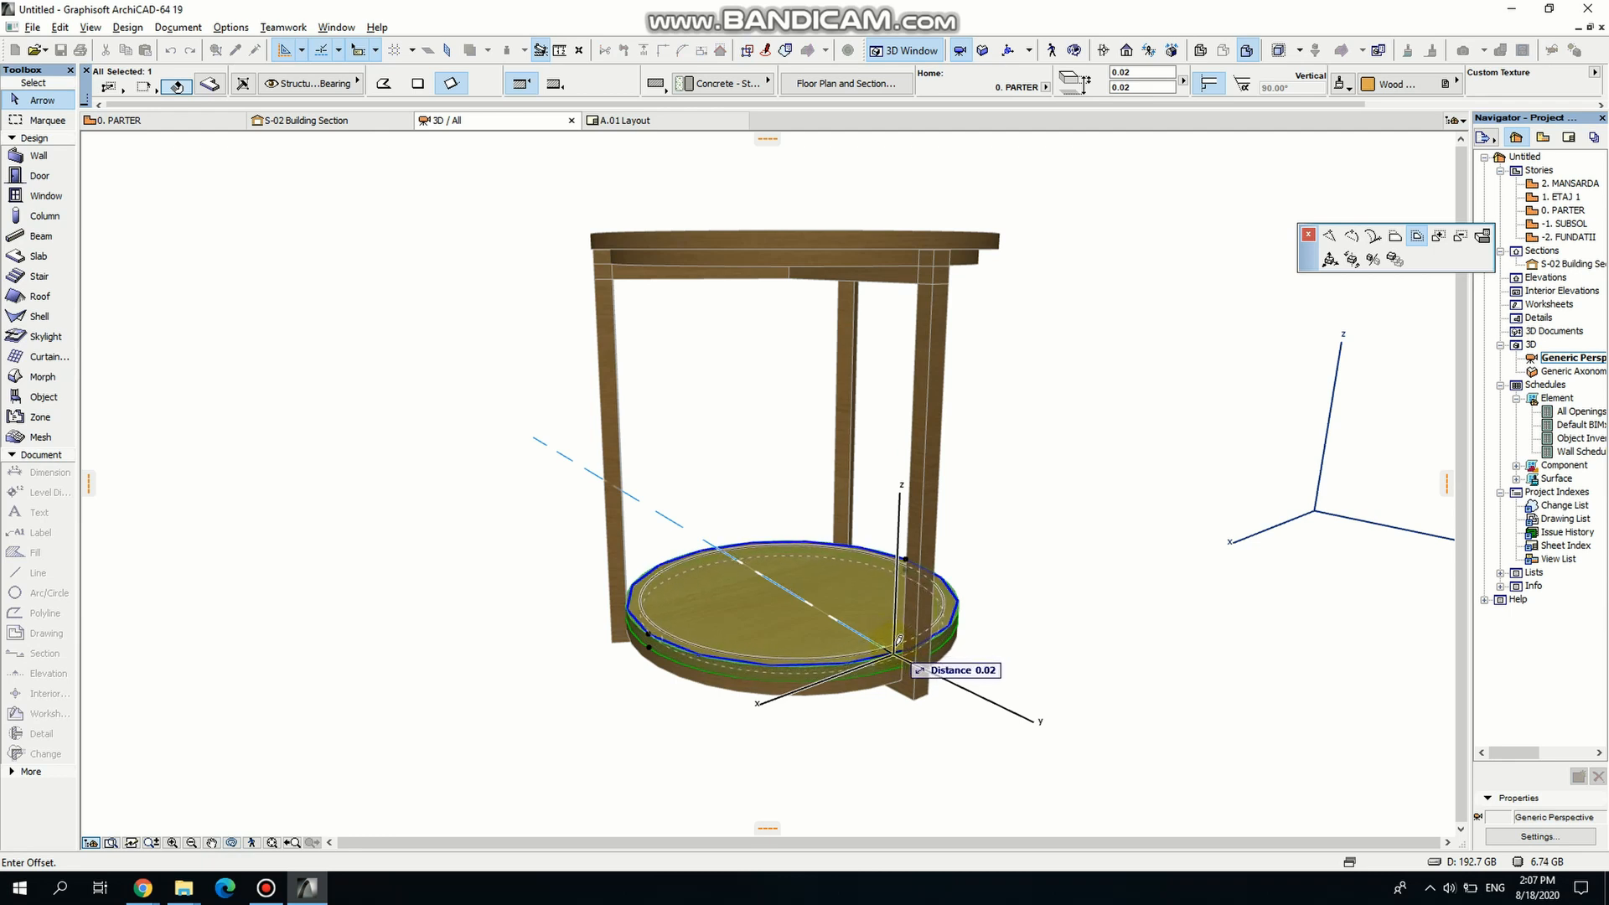
{"action": "left_click", "coordinate": [896, 646]}
{"action": "left_click", "coordinate": [1208, 501]}
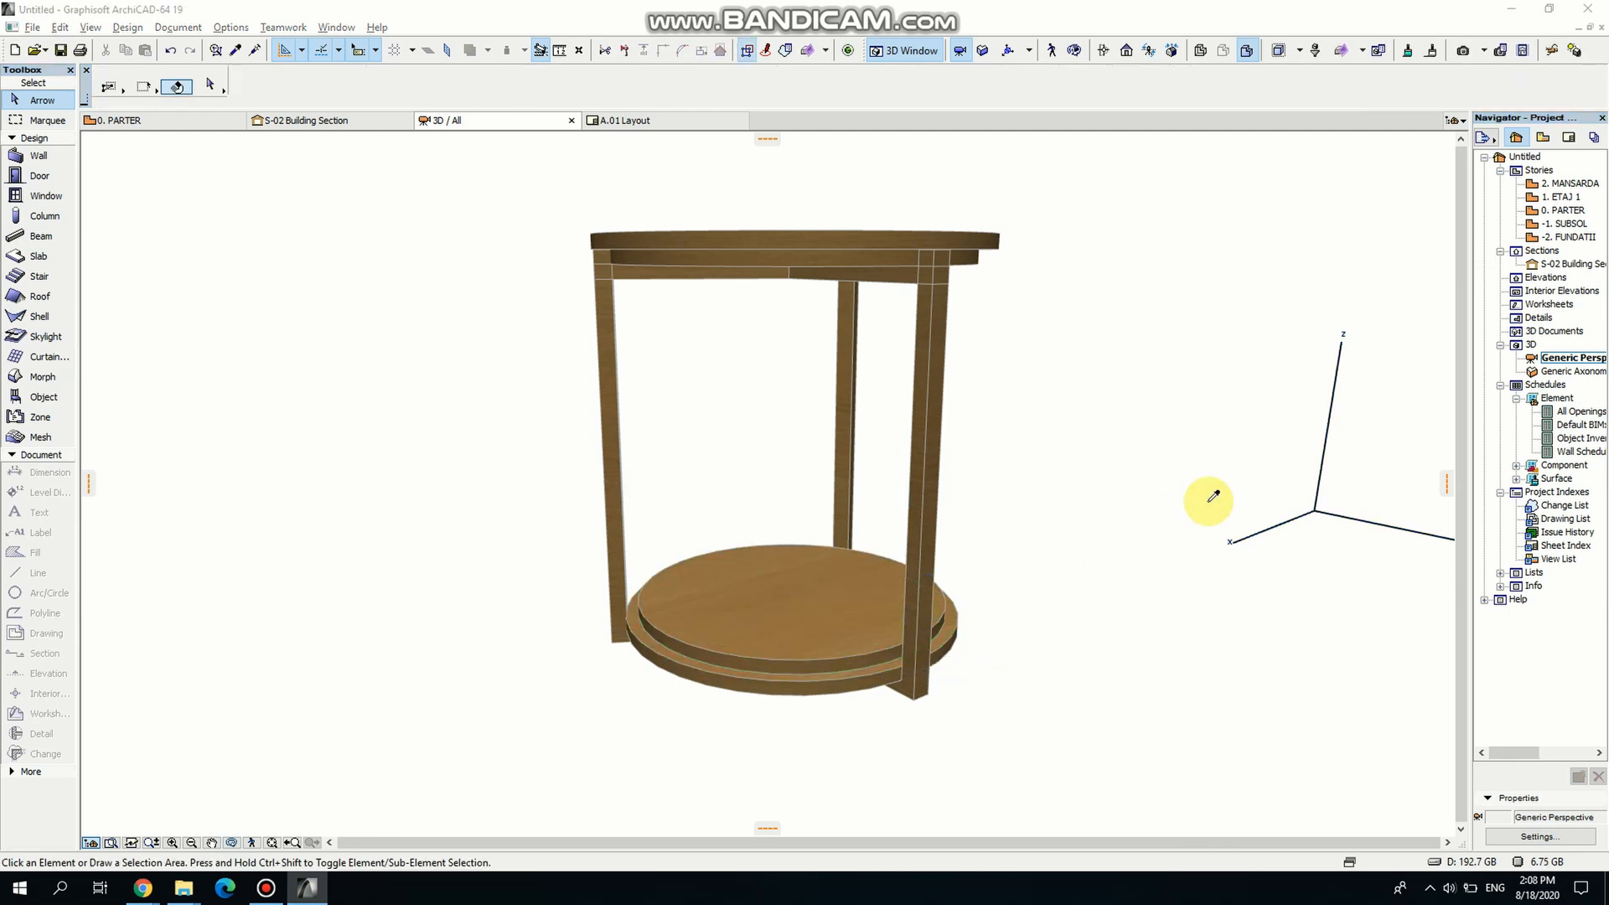
Set the inset upper disc's surface to Stone - Marble Carrara White.
{"action": "key", "text": "alt+Tab"}
{"action": "key", "text": "alt+Tab"}
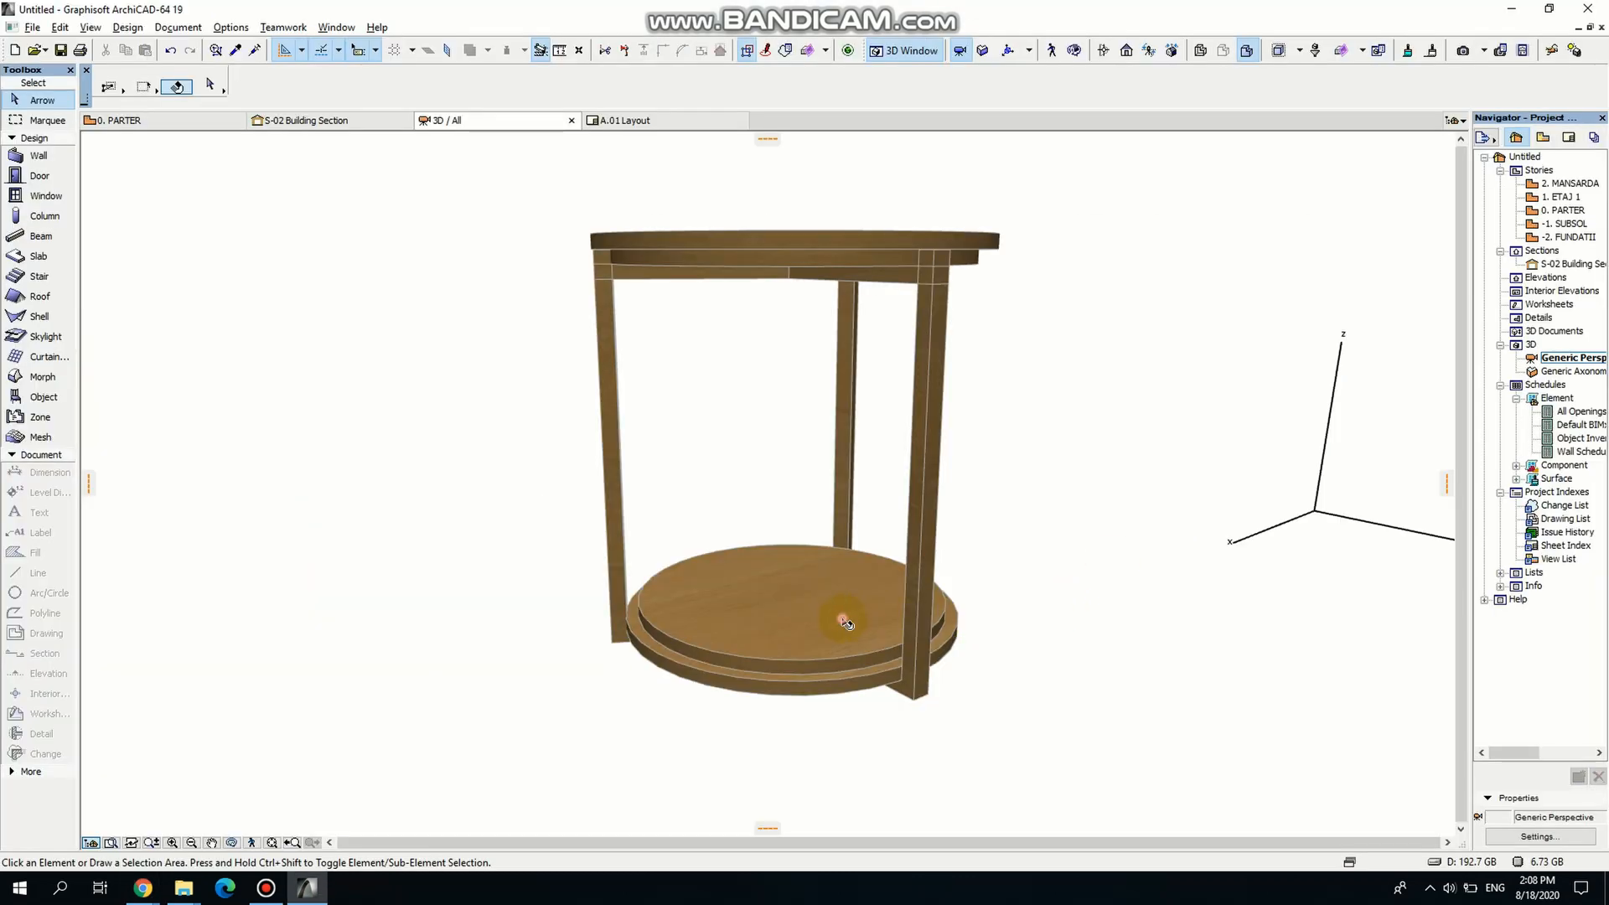
{"action": "left_click", "coordinate": [845, 622]}
{"action": "left_click", "coordinate": [1387, 83]}
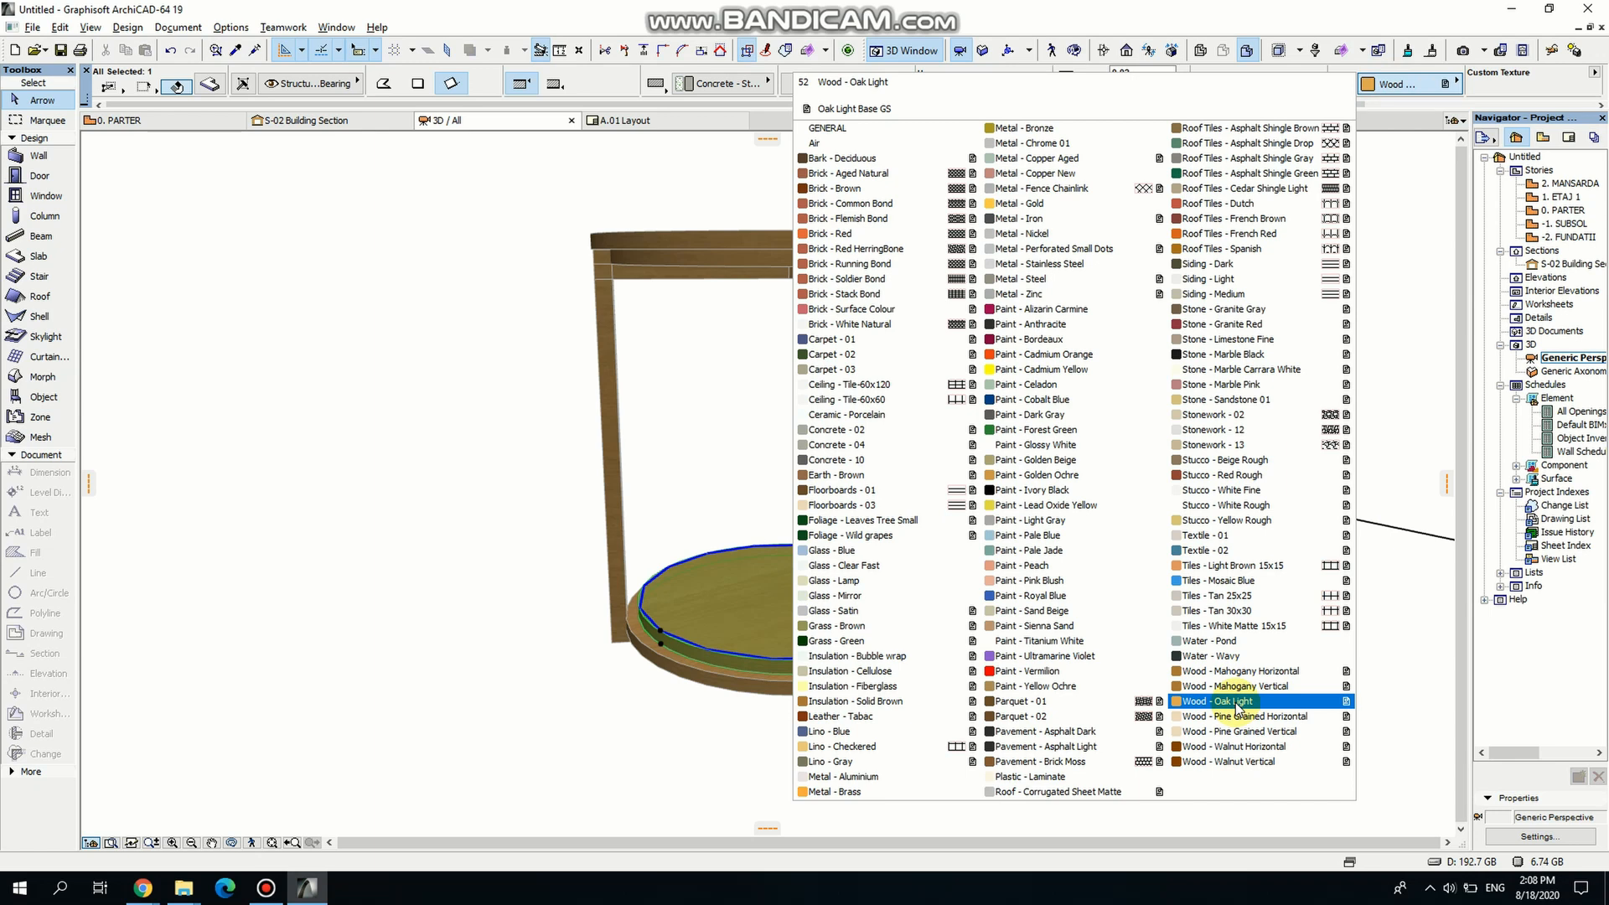
{"action": "left_click", "coordinate": [1249, 384]}
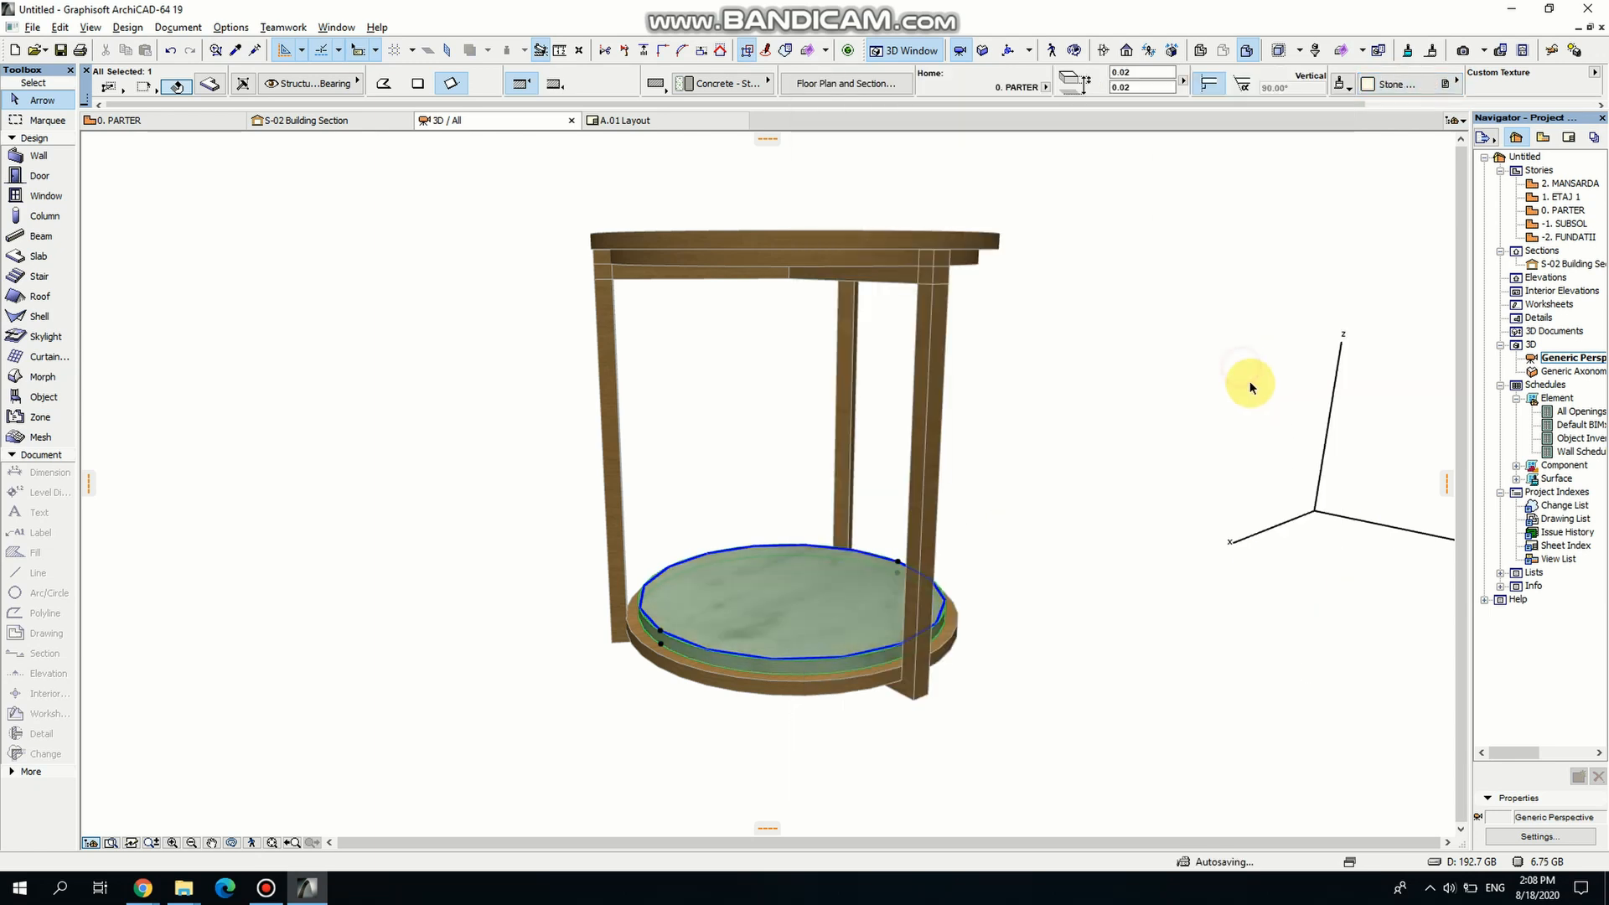
{"action": "left_click", "coordinate": [1239, 365]}
Select the smaller round slab beneath the tabletop and make a copy of it in place.
{"action": "middle_click_drag", "start_coordinate": [820, 500], "coordinate": [736, 574]}
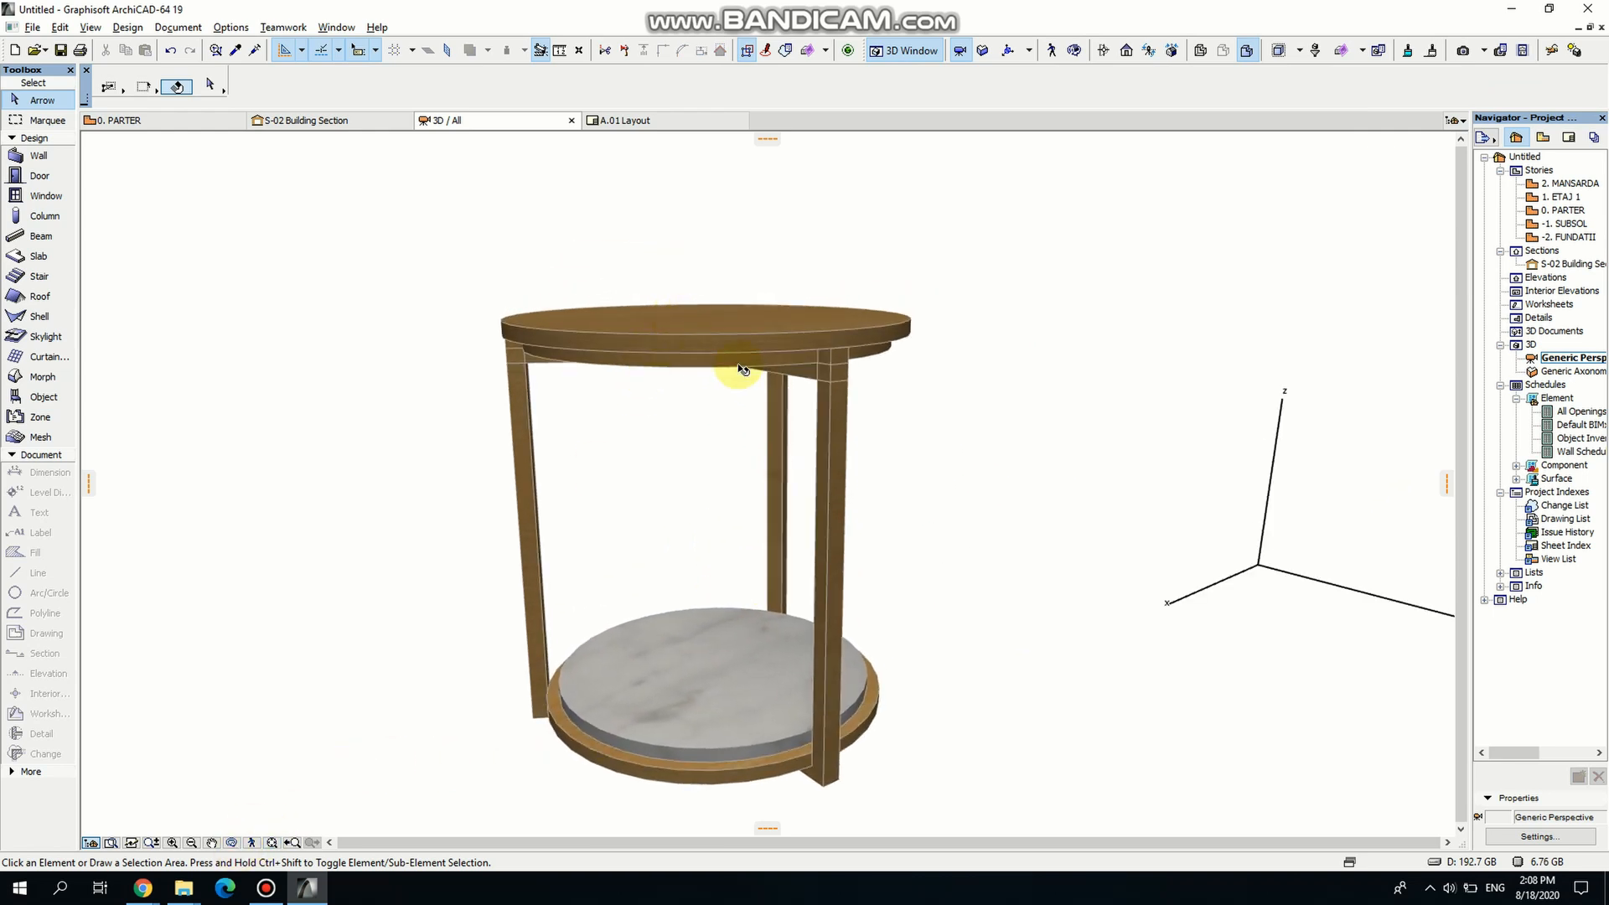
{"action": "left_click", "coordinate": [233, 842]}
{"action": "left_click_drag", "start_coordinate": [439, 709], "coordinate": [686, 414]}
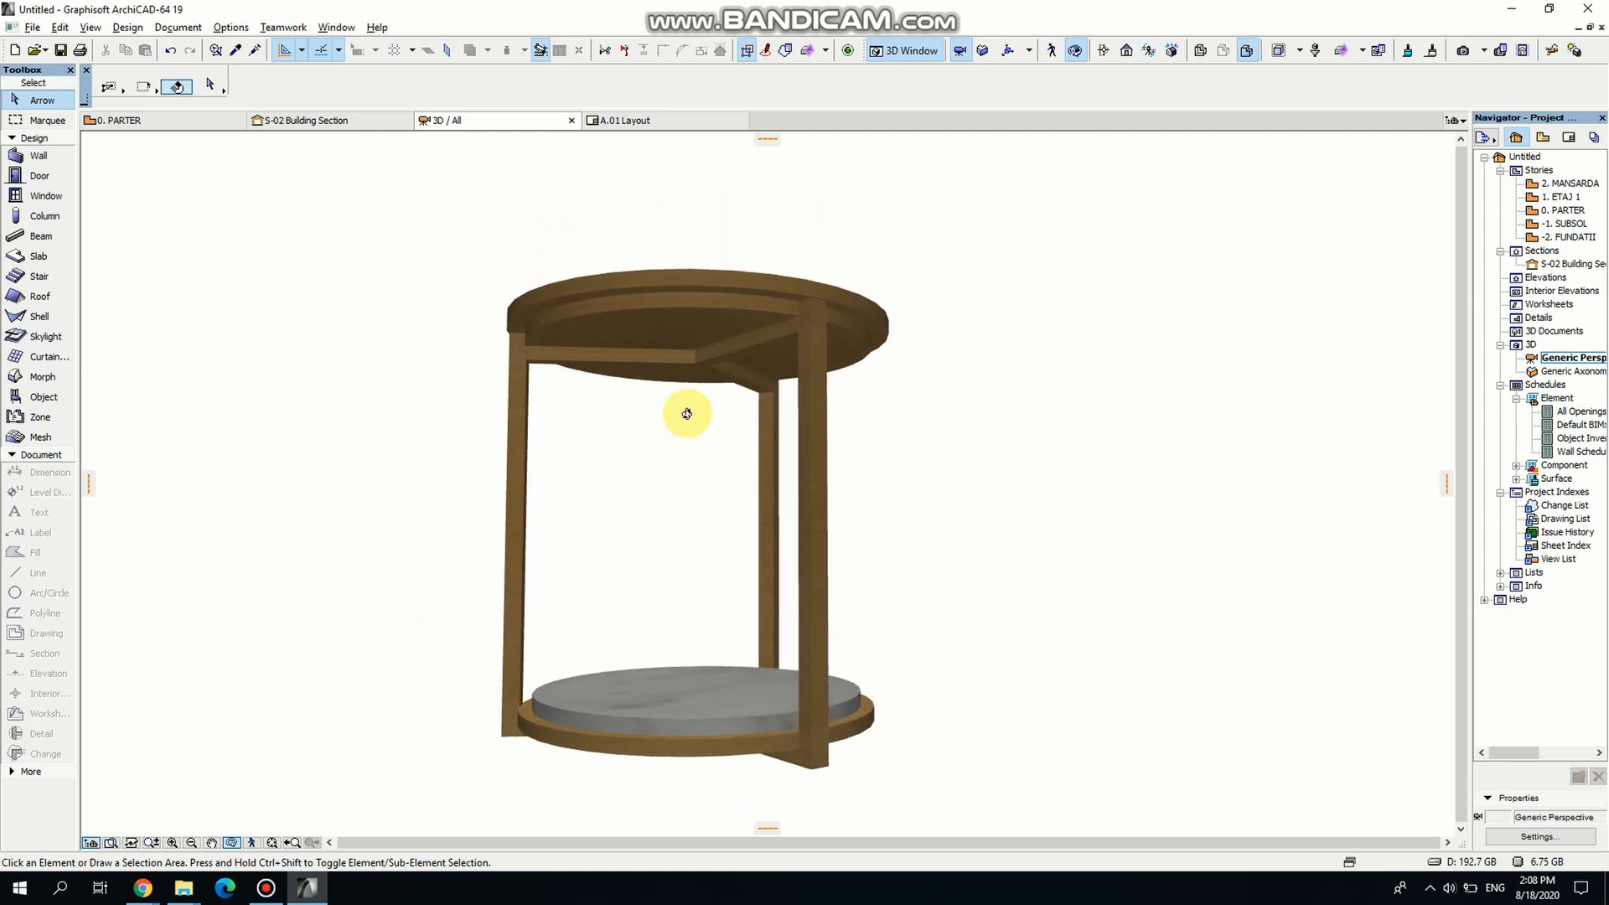
{"action": "scroll", "coordinate": [744, 305], "scroll_direction": "up", "scroll_amount": 3}
{"action": "left_click", "coordinate": [745, 308]}
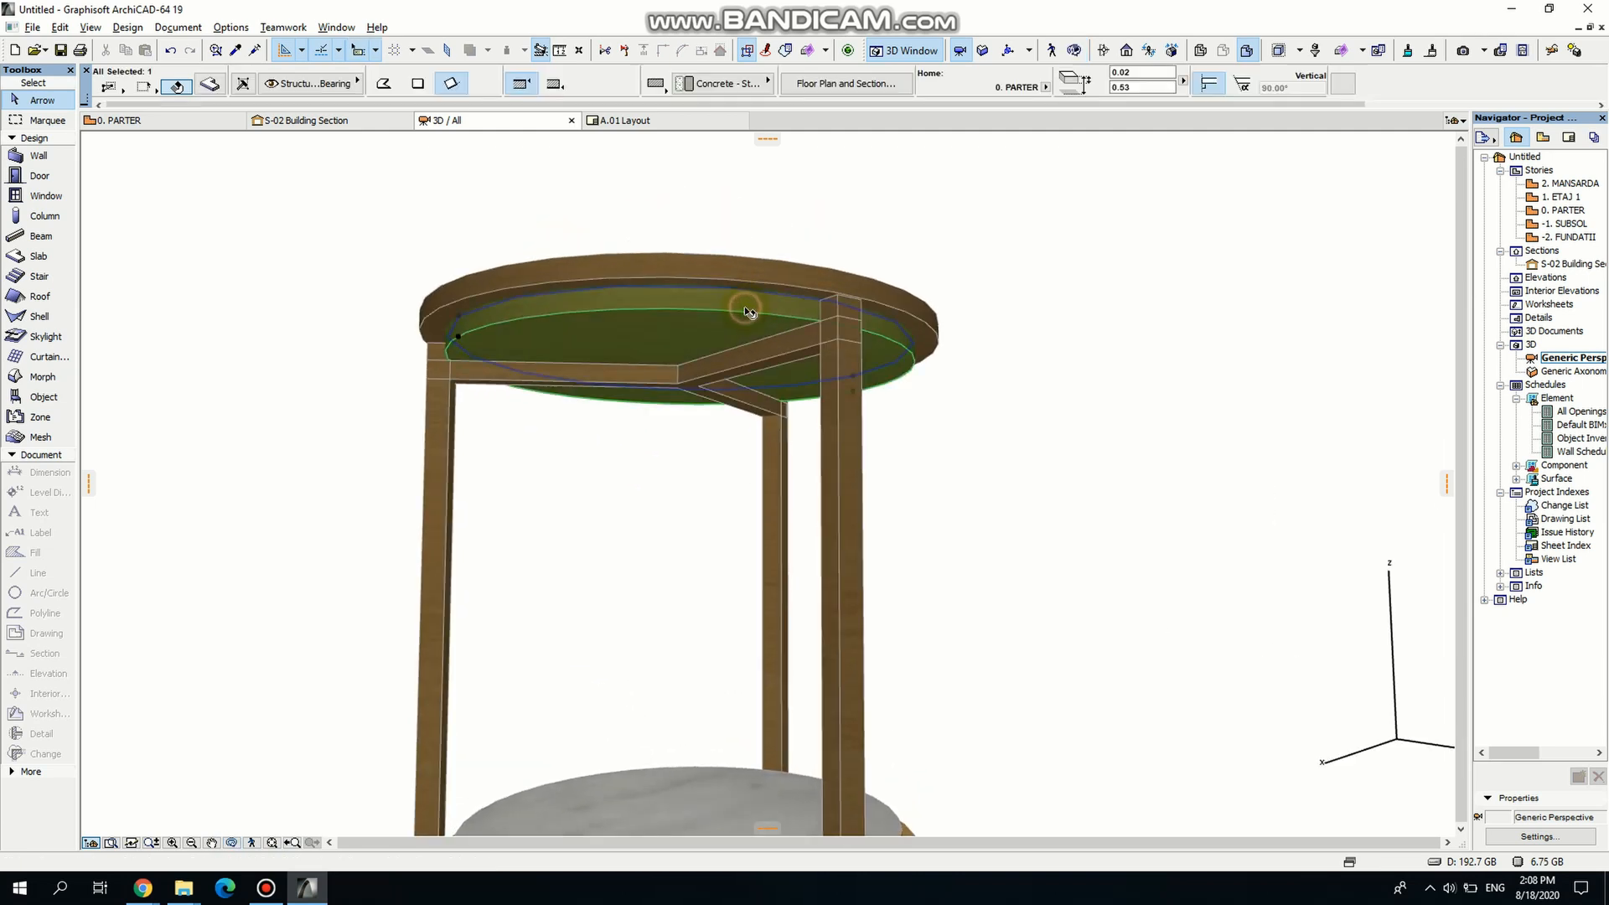
{"action": "key", "text": "ctrl+d"}
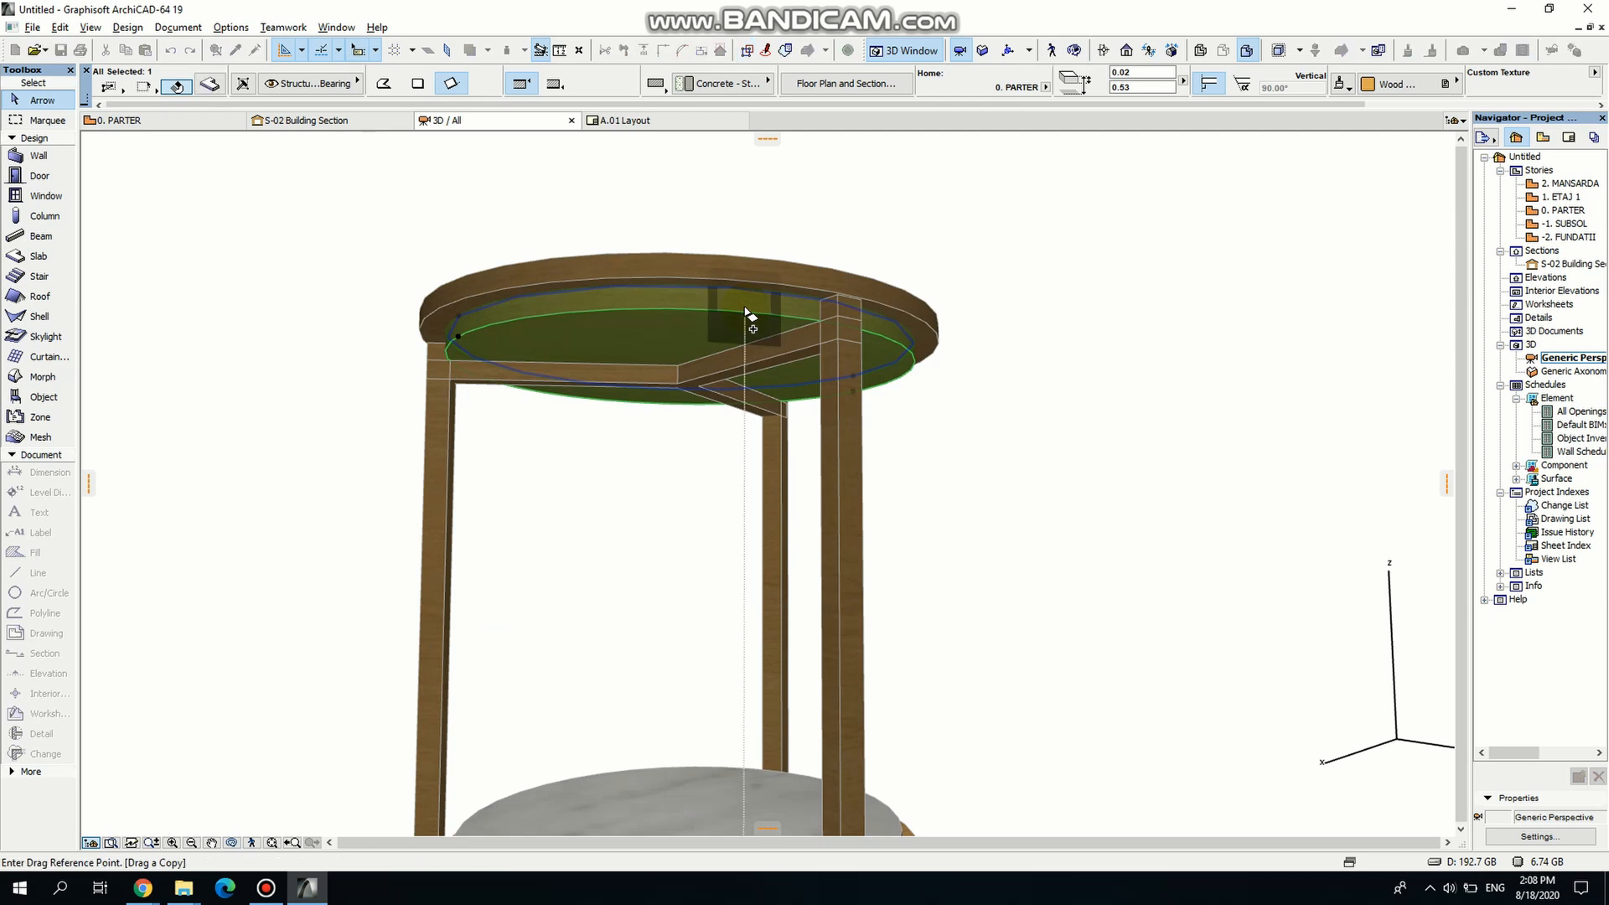
{"action": "left_click", "coordinate": [745, 311]}
{"action": "key", "text": "Escape"}
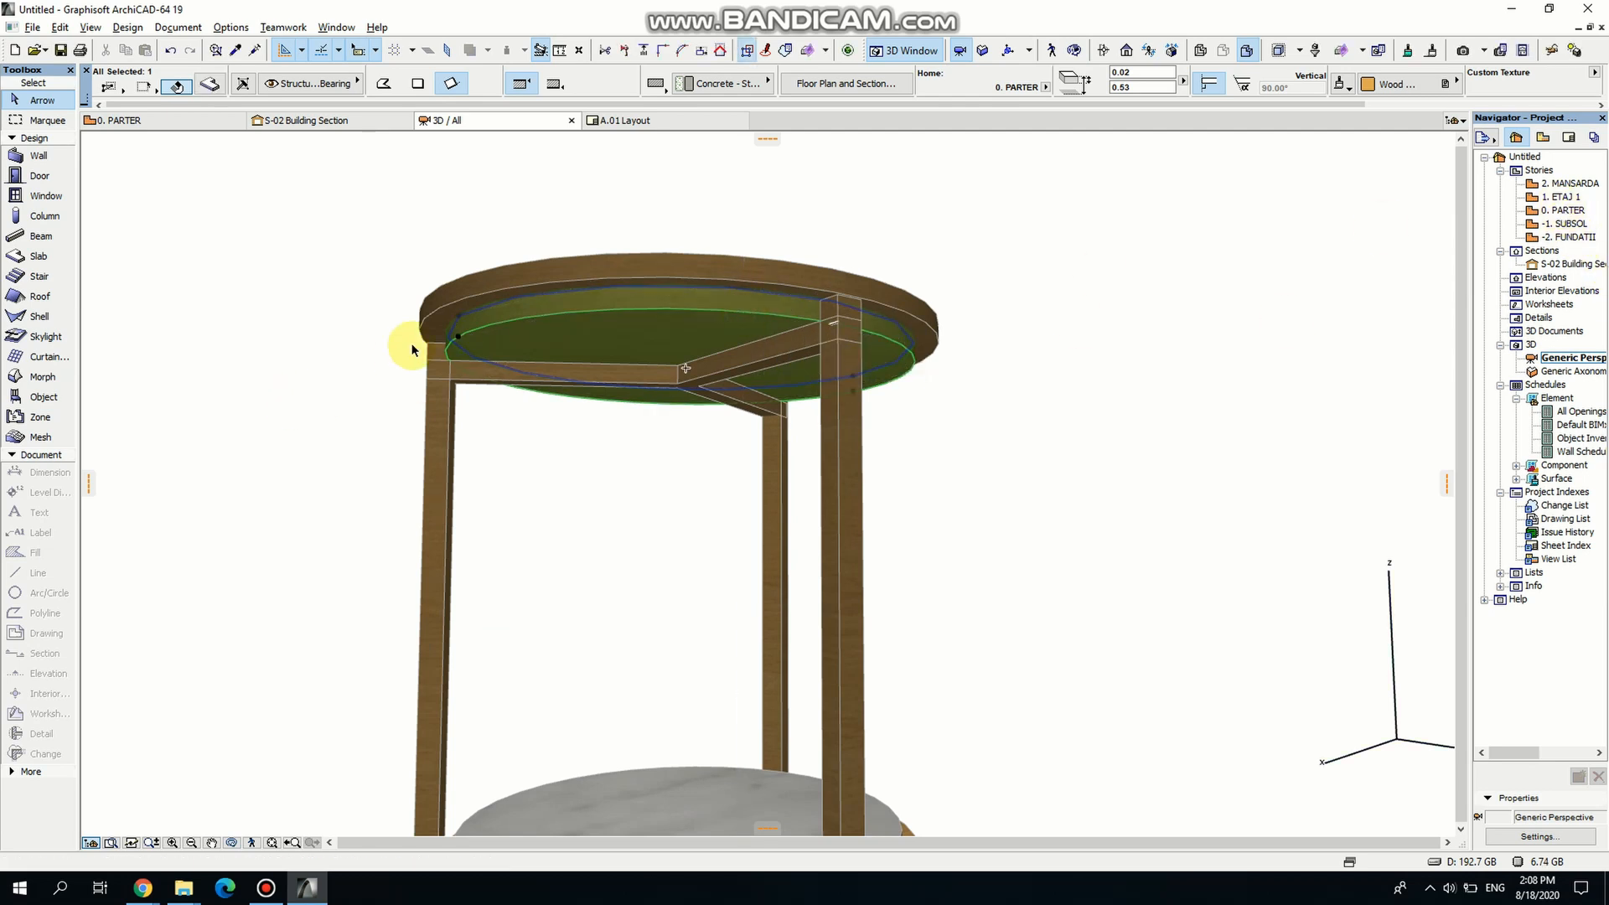
Offset the edges of one of the two coincident slabs beneath the tabletop slightly inward.
{"action": "scroll", "coordinate": [419, 352], "scroll_direction": "up", "scroll_amount": 4}
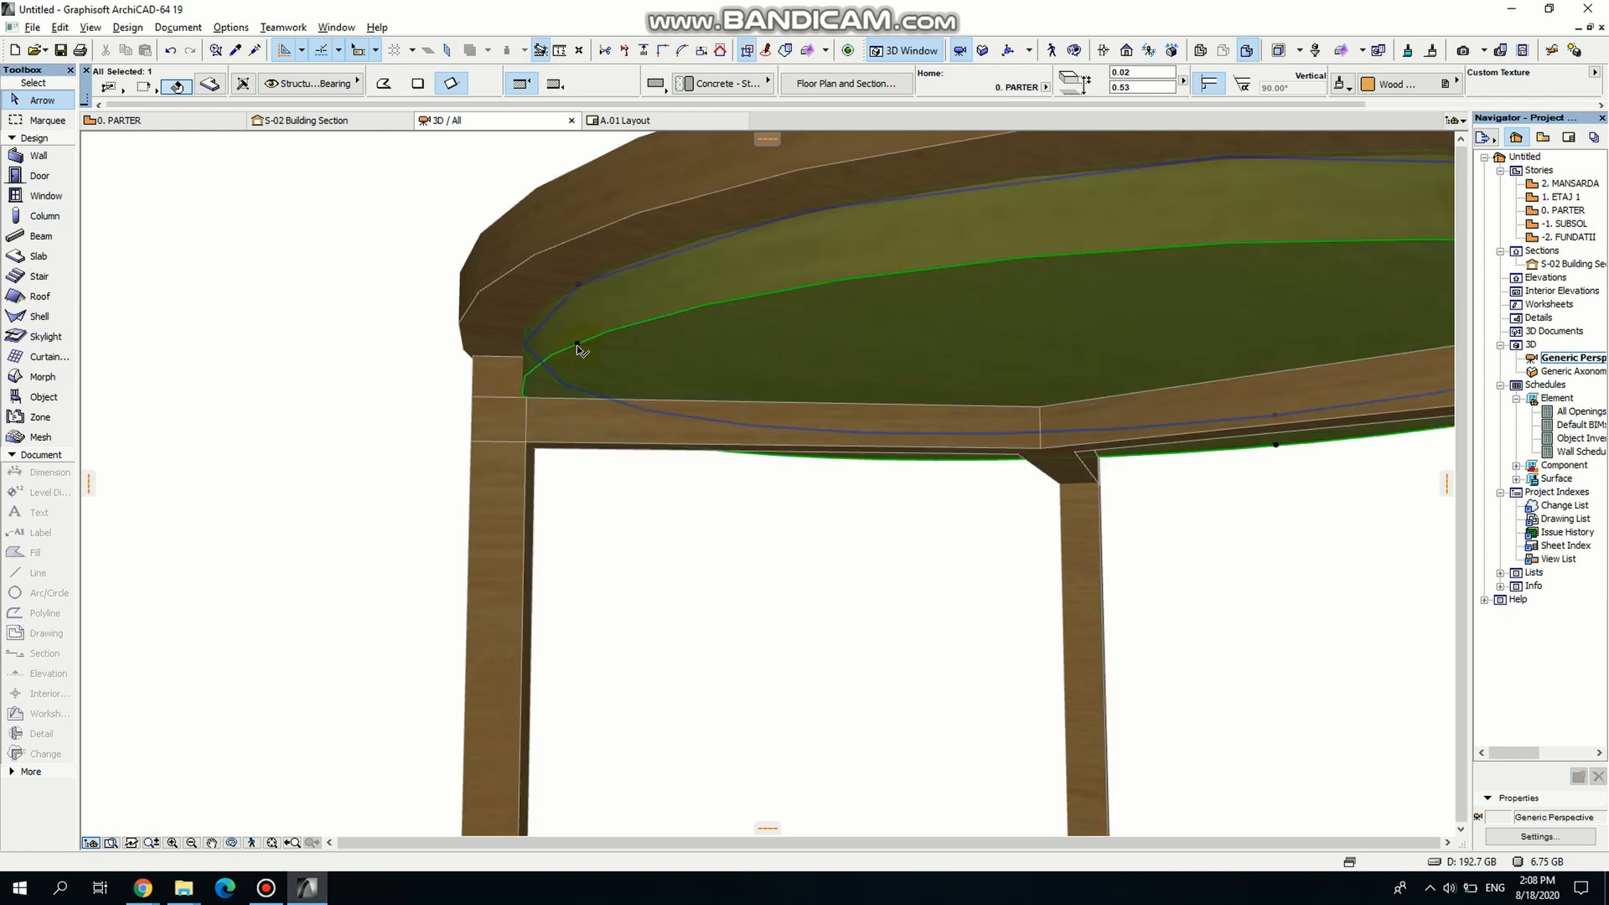
{"action": "left_click", "coordinate": [578, 347]}
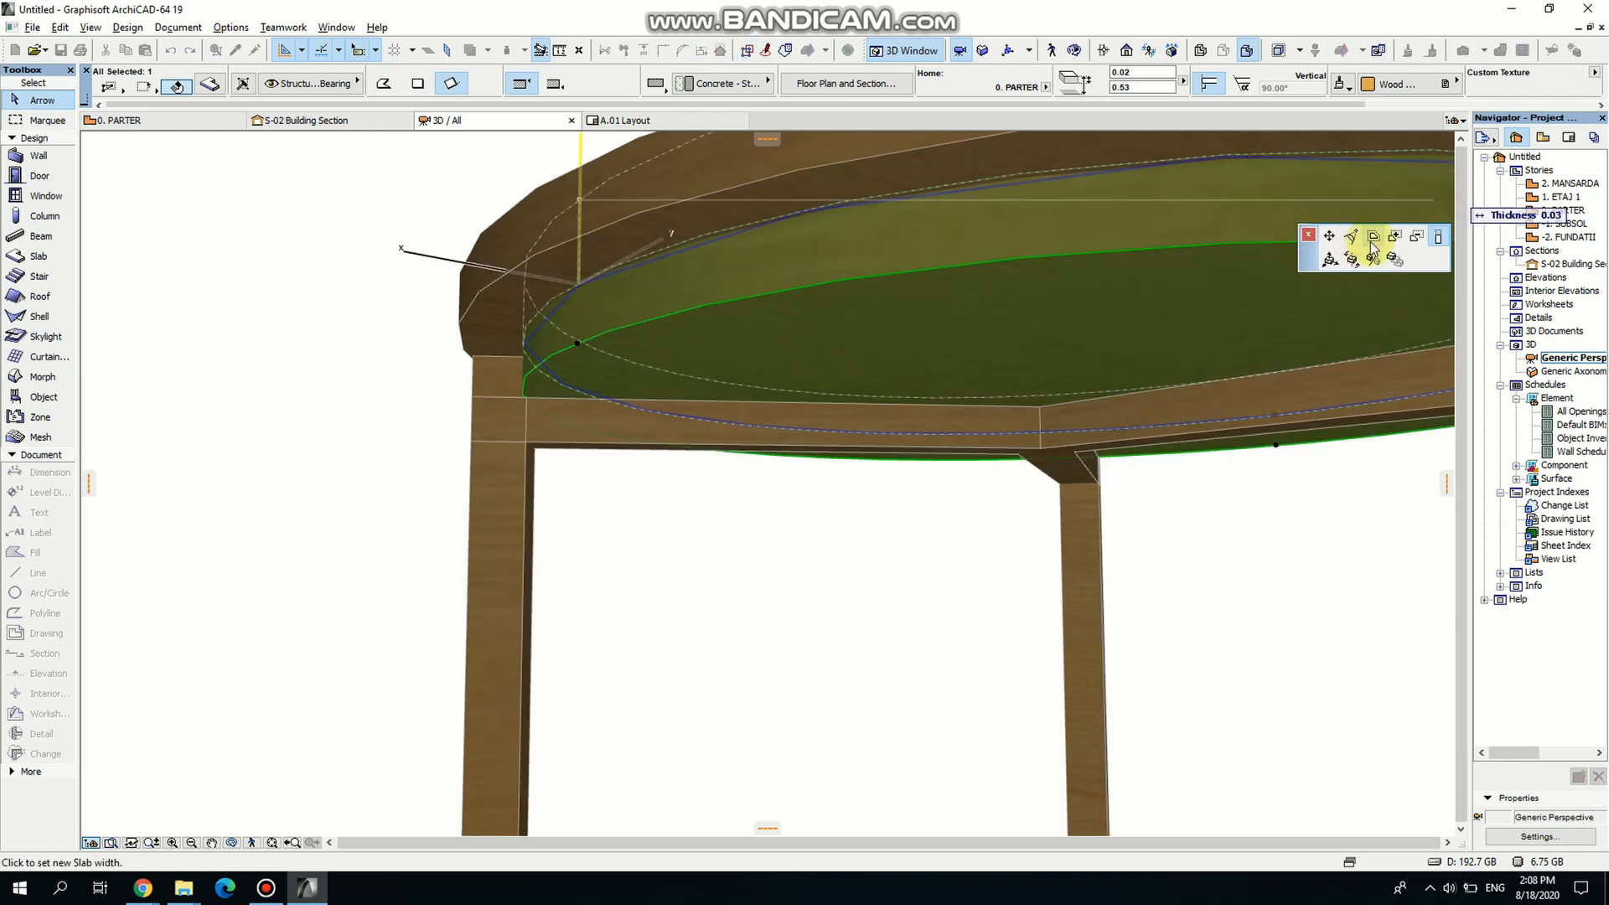
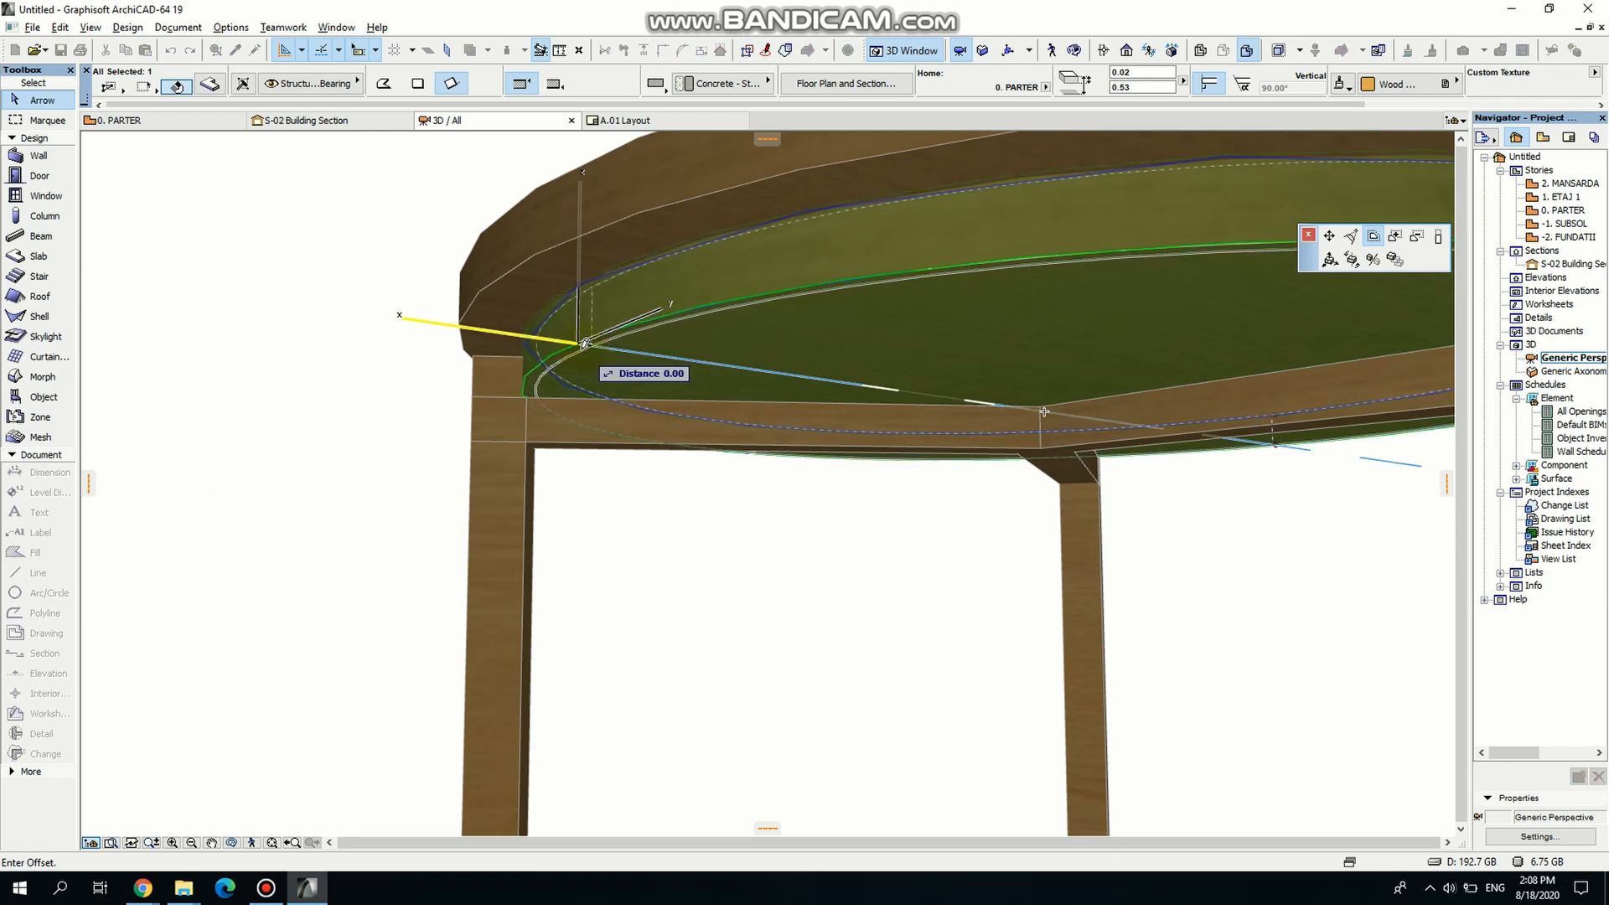
{"action": "scroll", "coordinate": [584, 342], "scroll_direction": "up", "scroll_amount": 5}
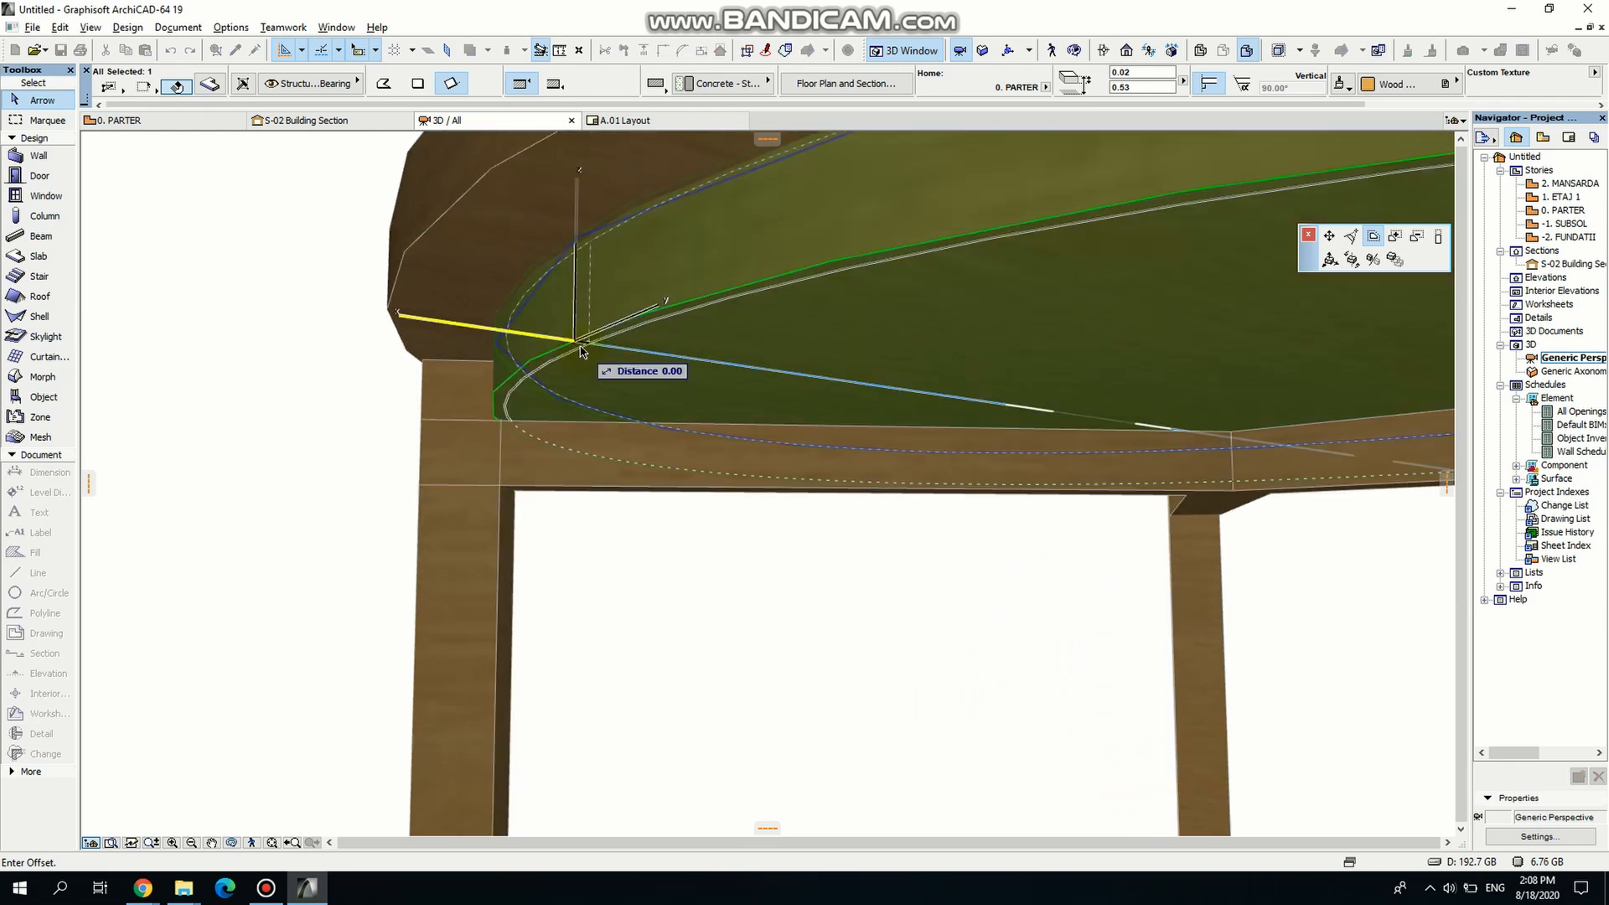
{"action": "left_click", "coordinate": [575, 347]}
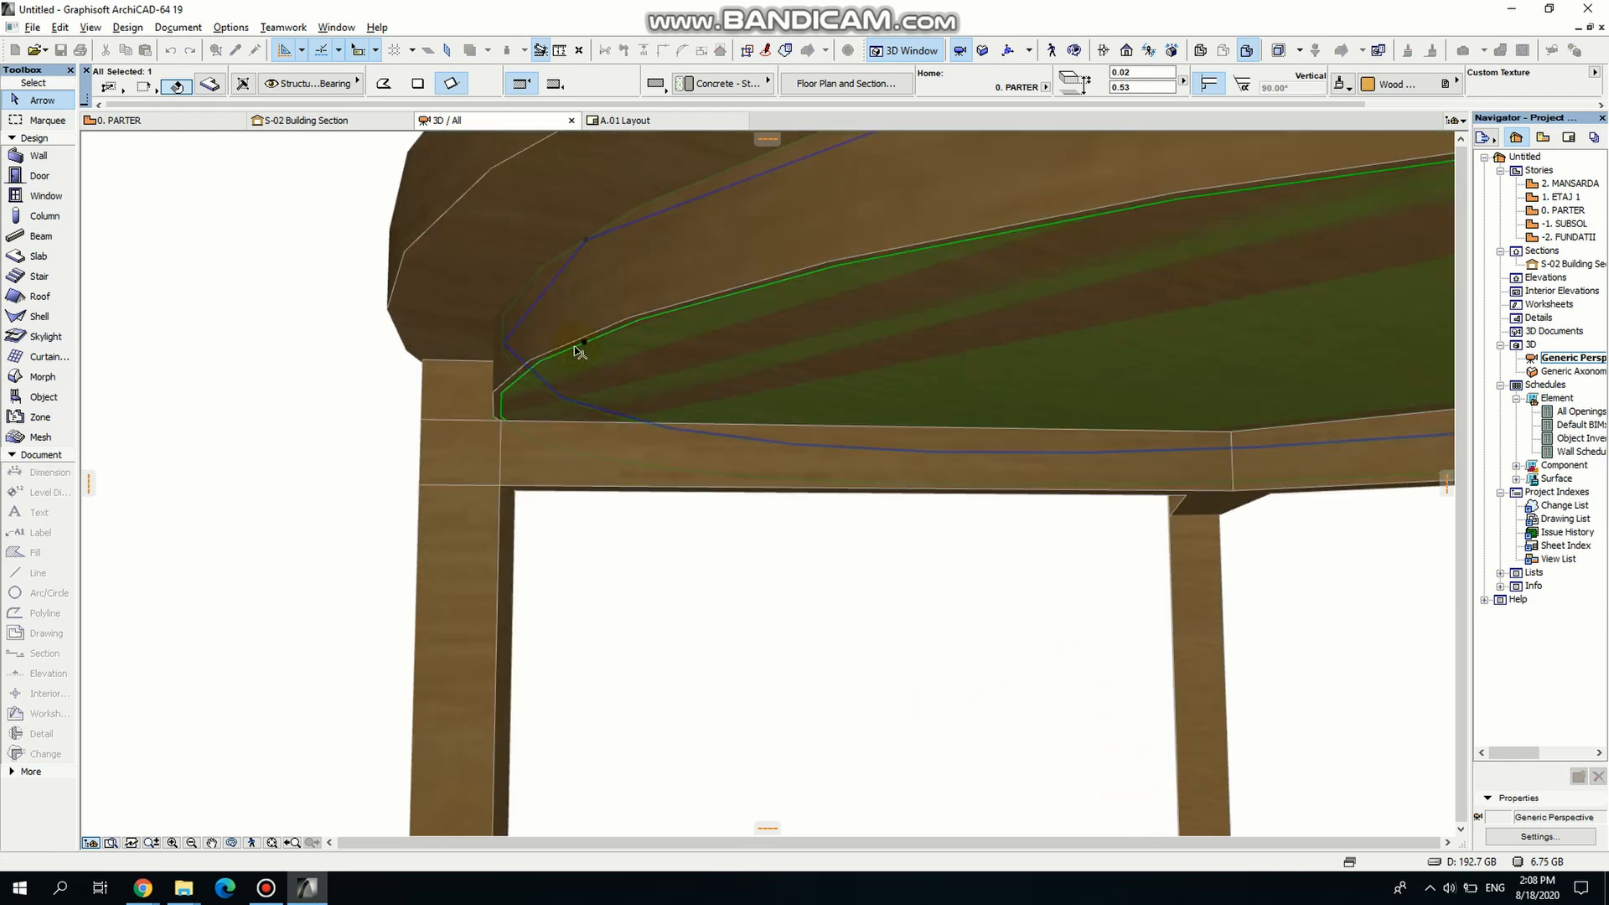
Select the outer slab beneath the tabletop and subtract a concentric round opening from it, leaving a ring.
{"action": "left_click", "coordinate": [646, 294]}
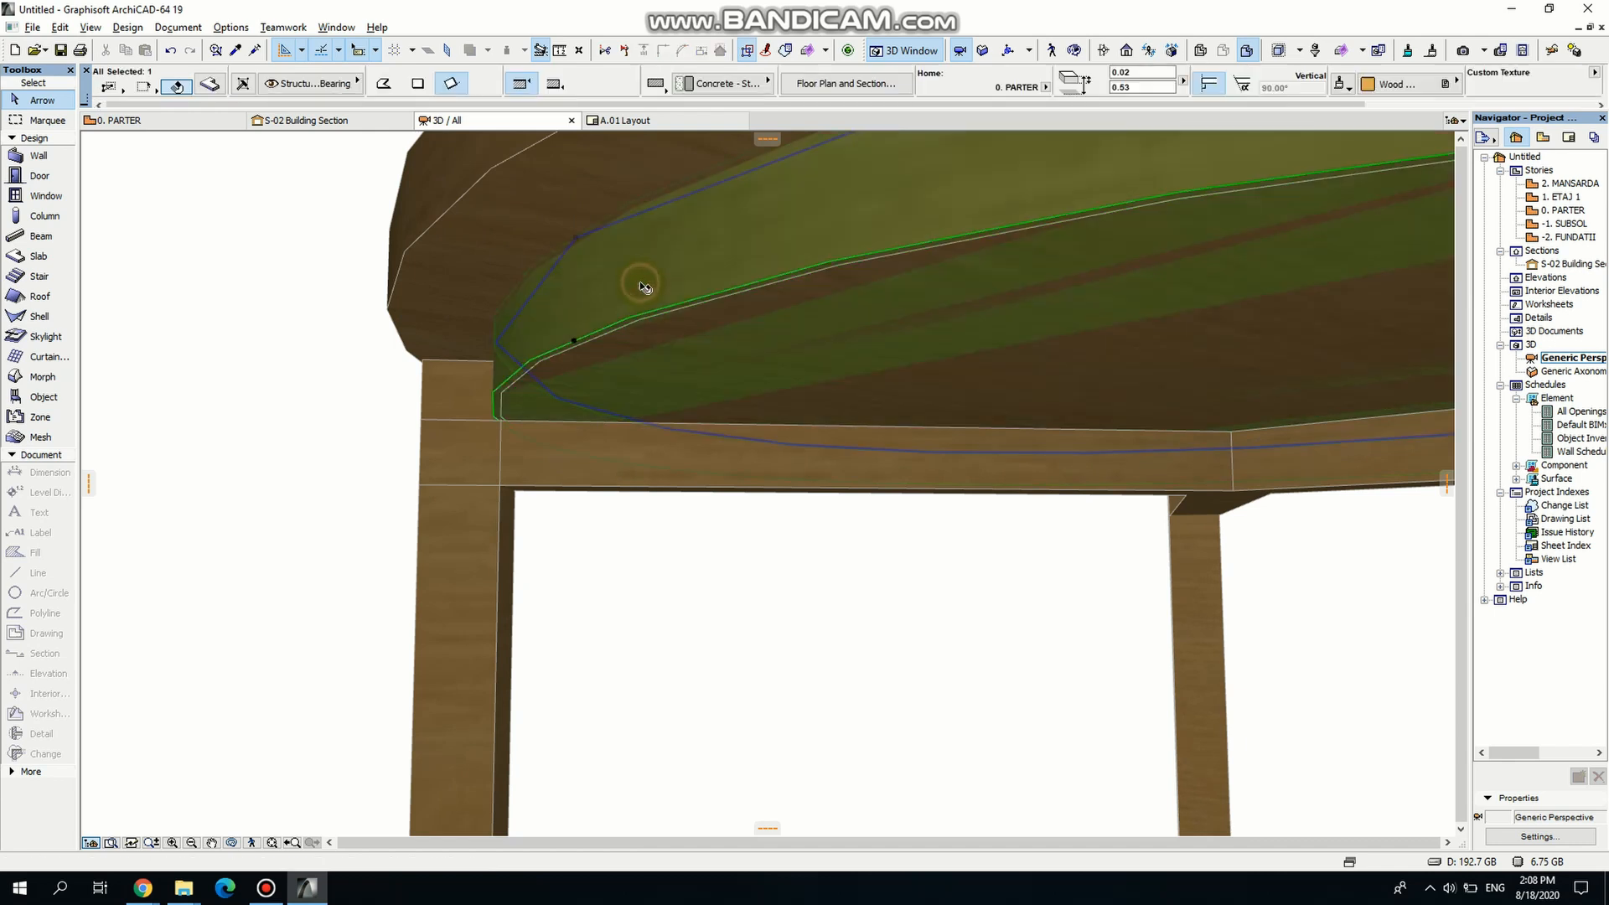
{"action": "left_click", "coordinate": [573, 345]}
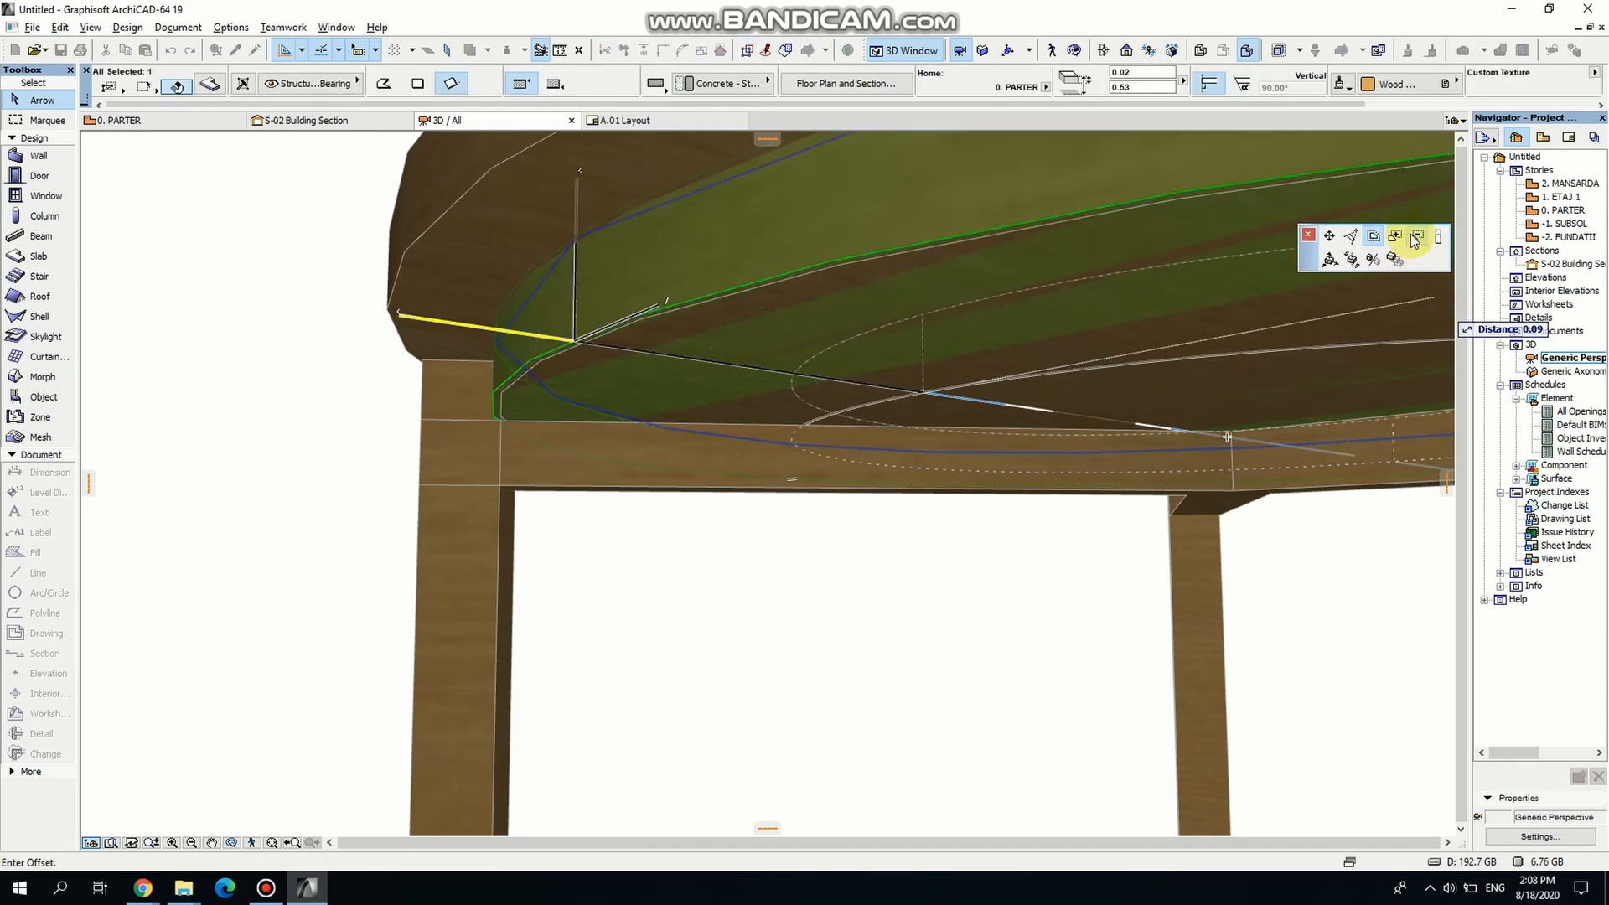
{"action": "left_click", "coordinate": [1416, 238]}
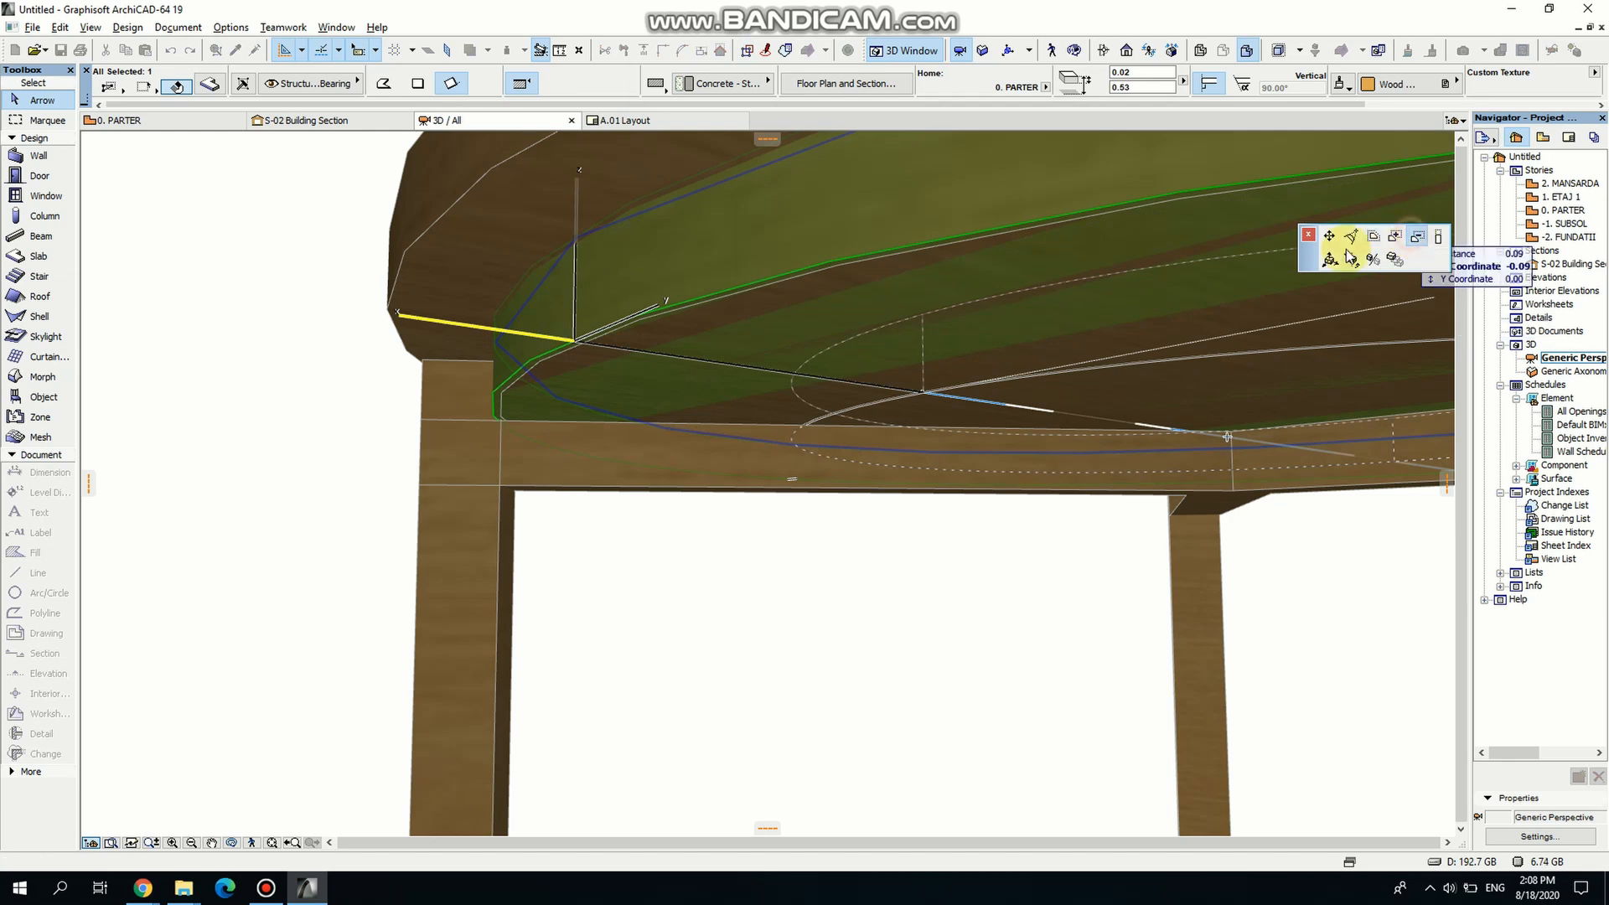
{"action": "left_click", "coordinate": [1026, 327]}
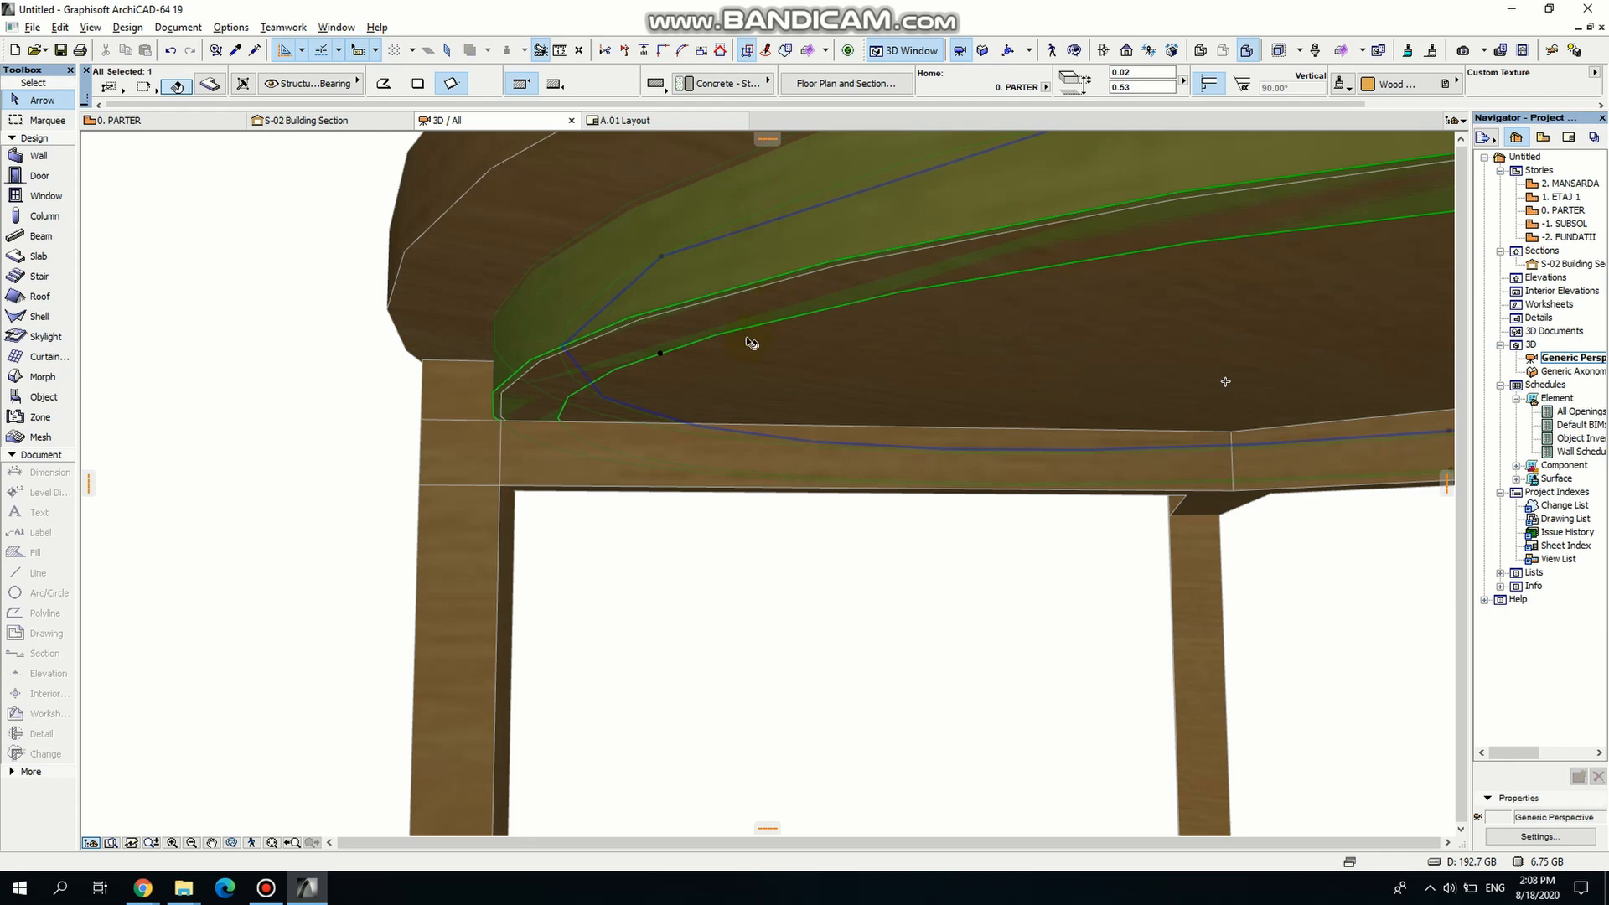
Offset the inner edge of the ring beneath the tabletop outward until only a very thin band remains.
{"action": "left_click", "coordinate": [664, 355]}
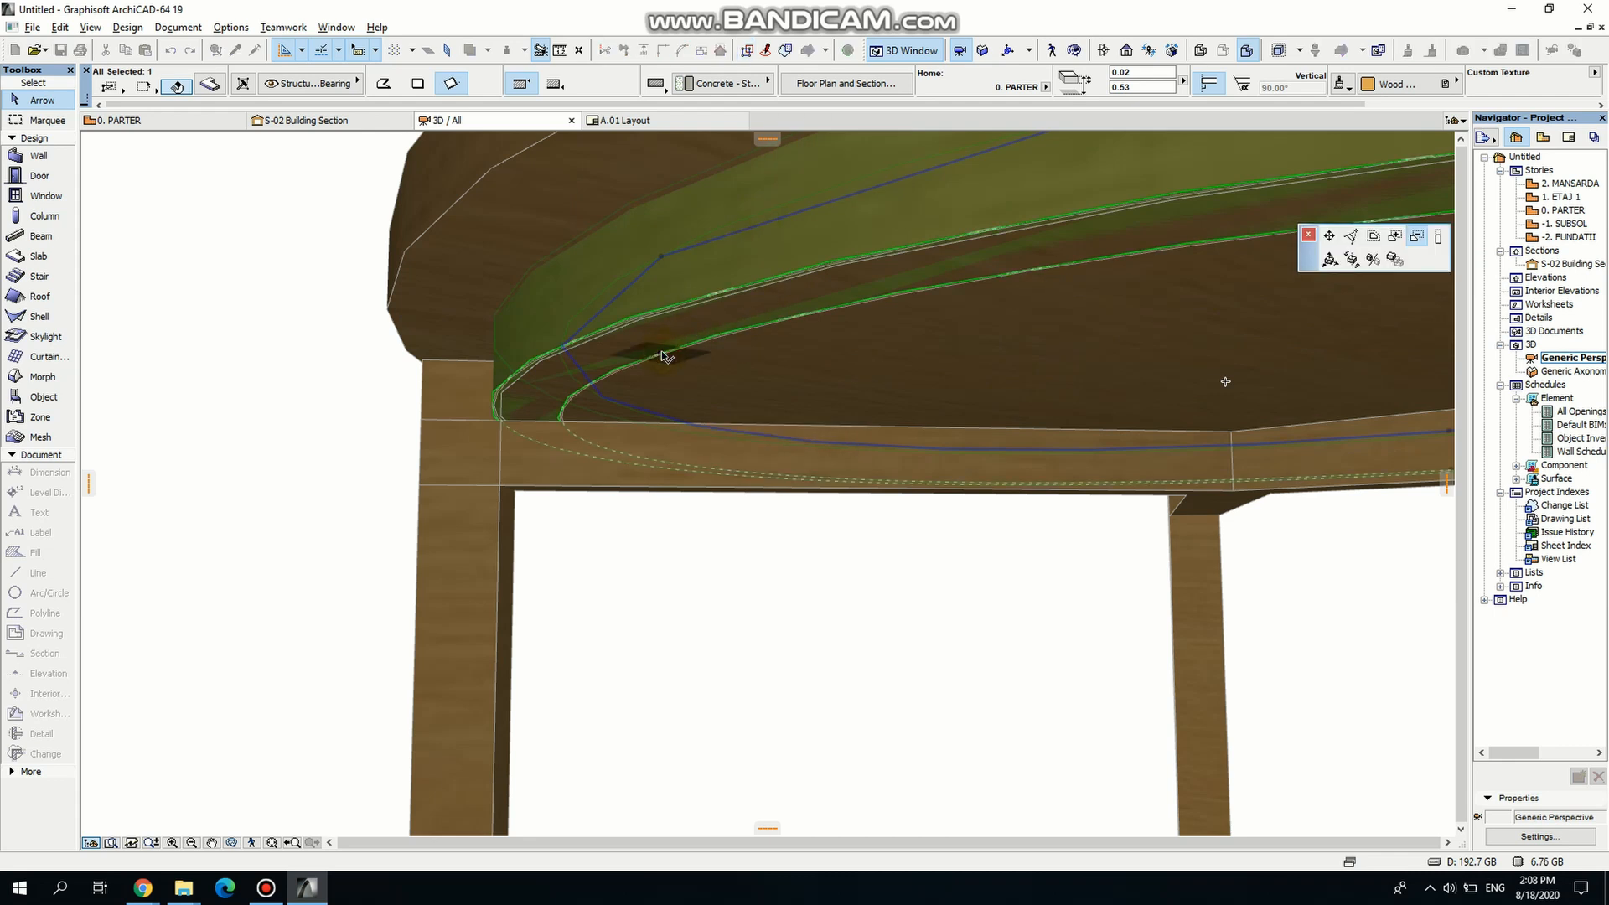
{"action": "left_click", "coordinate": [1374, 237]}
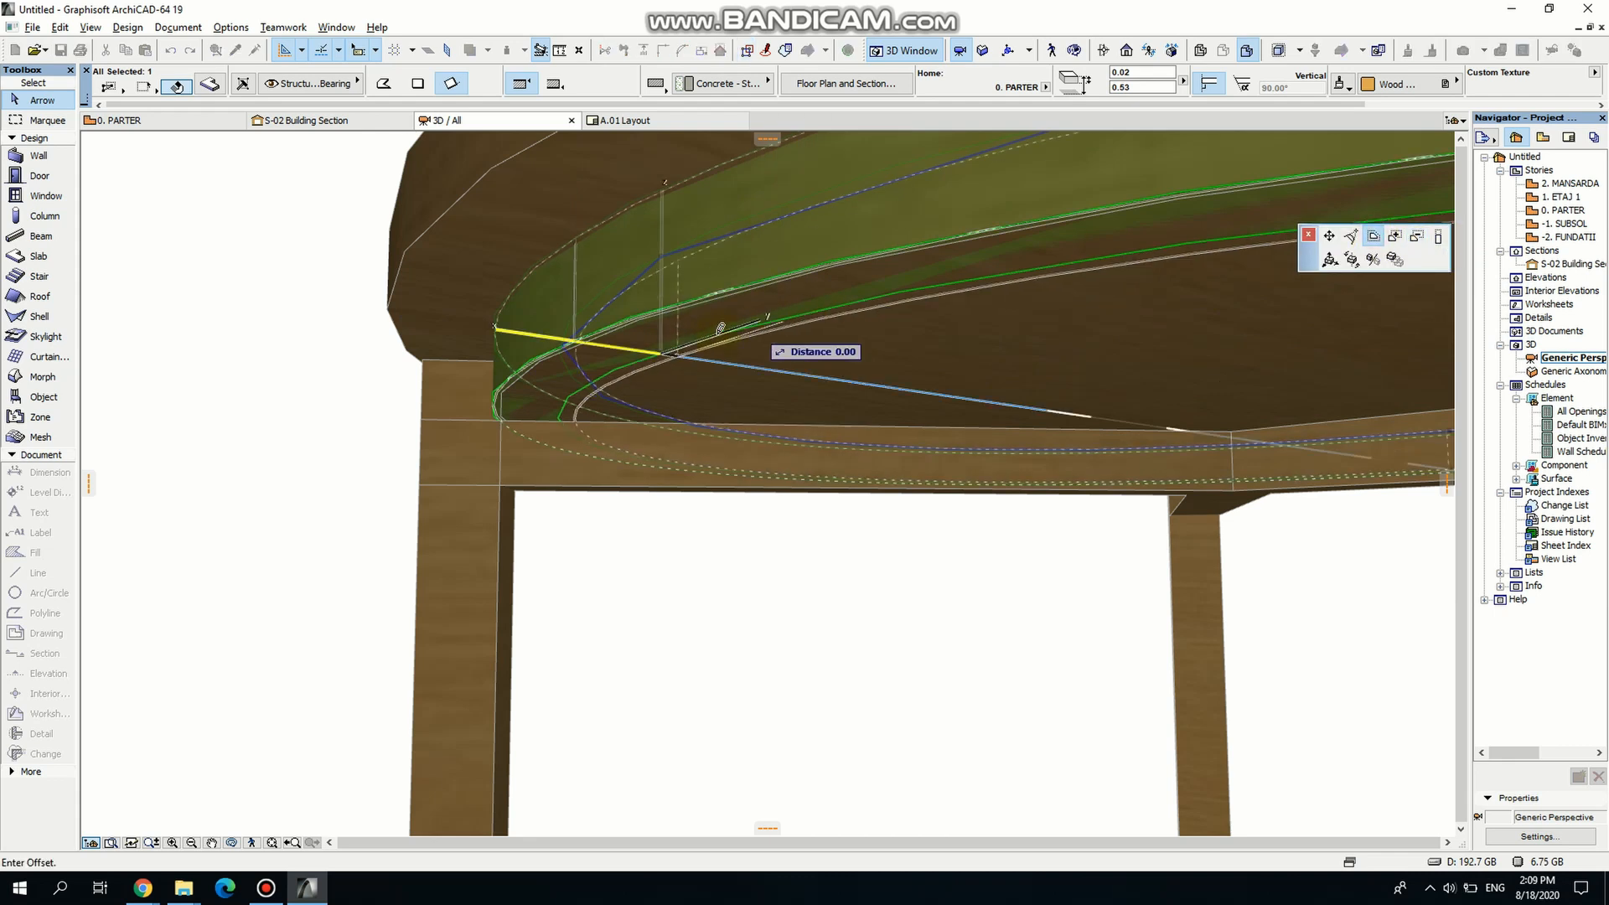
{"action": "left_click", "coordinate": [638, 323]}
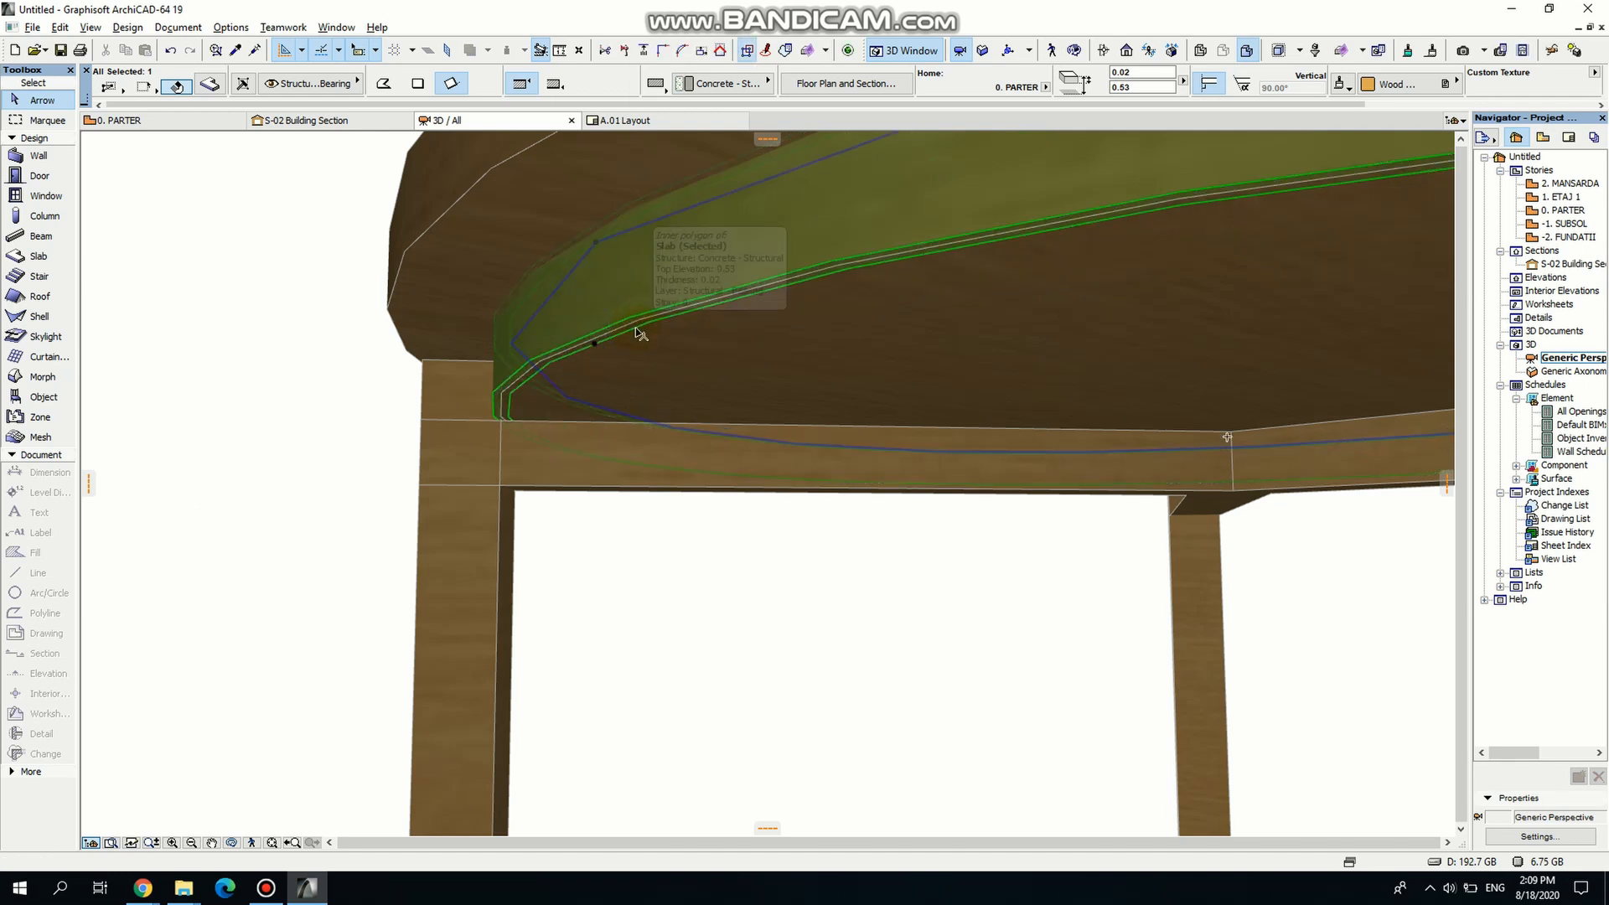
{"action": "scroll", "coordinate": [593, 350], "scroll_direction": "up", "scroll_amount": 2}
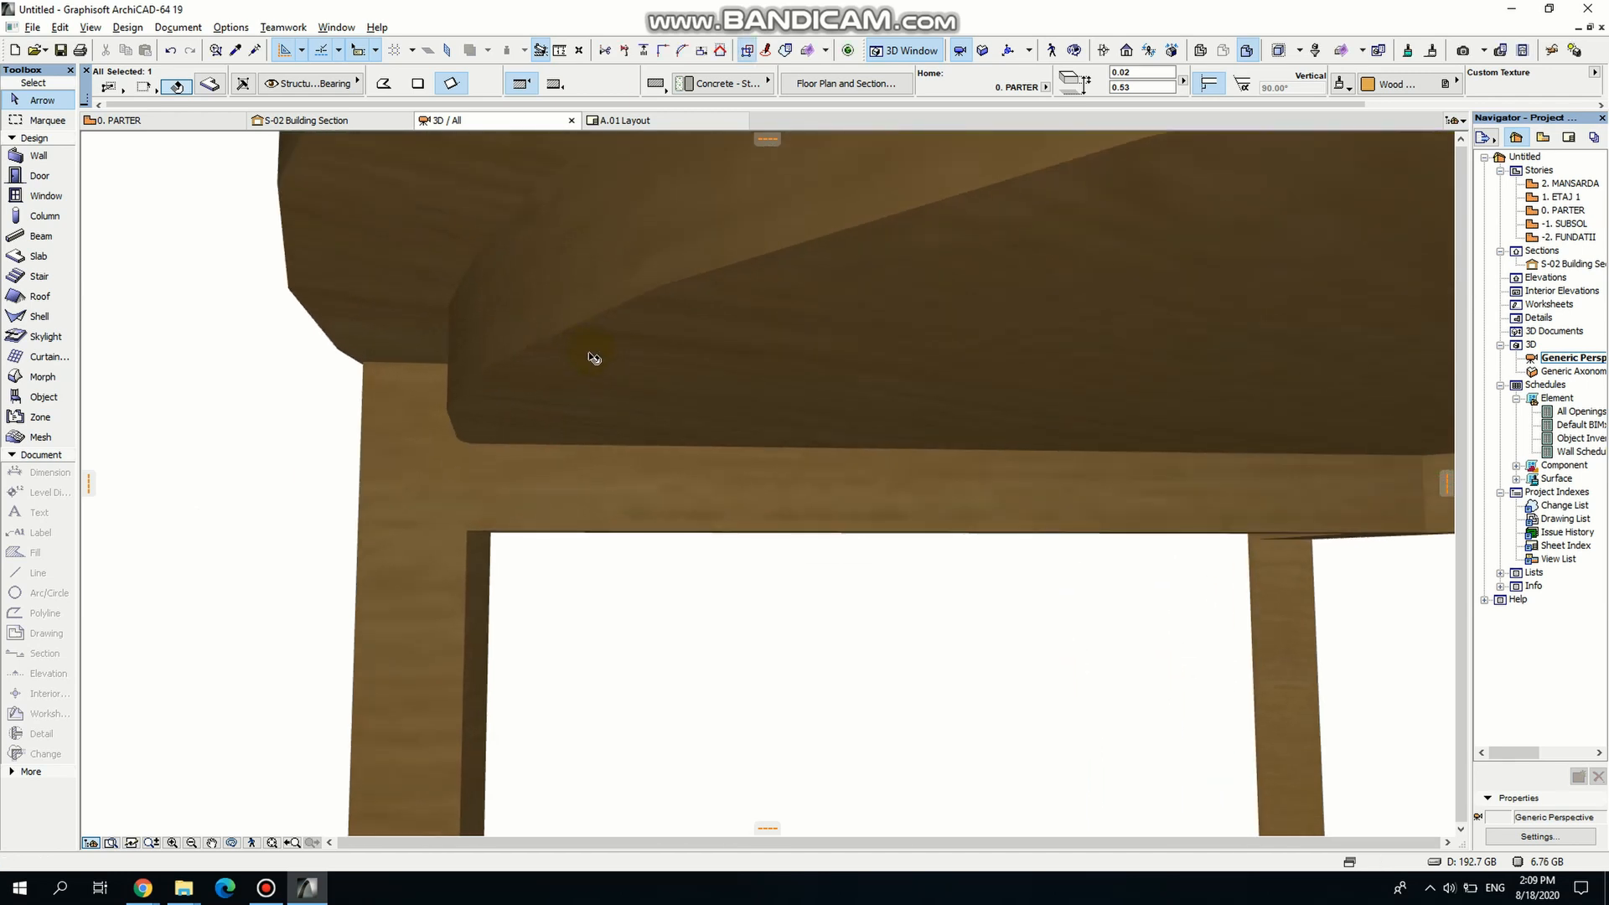
{"action": "left_click", "coordinate": [595, 344]}
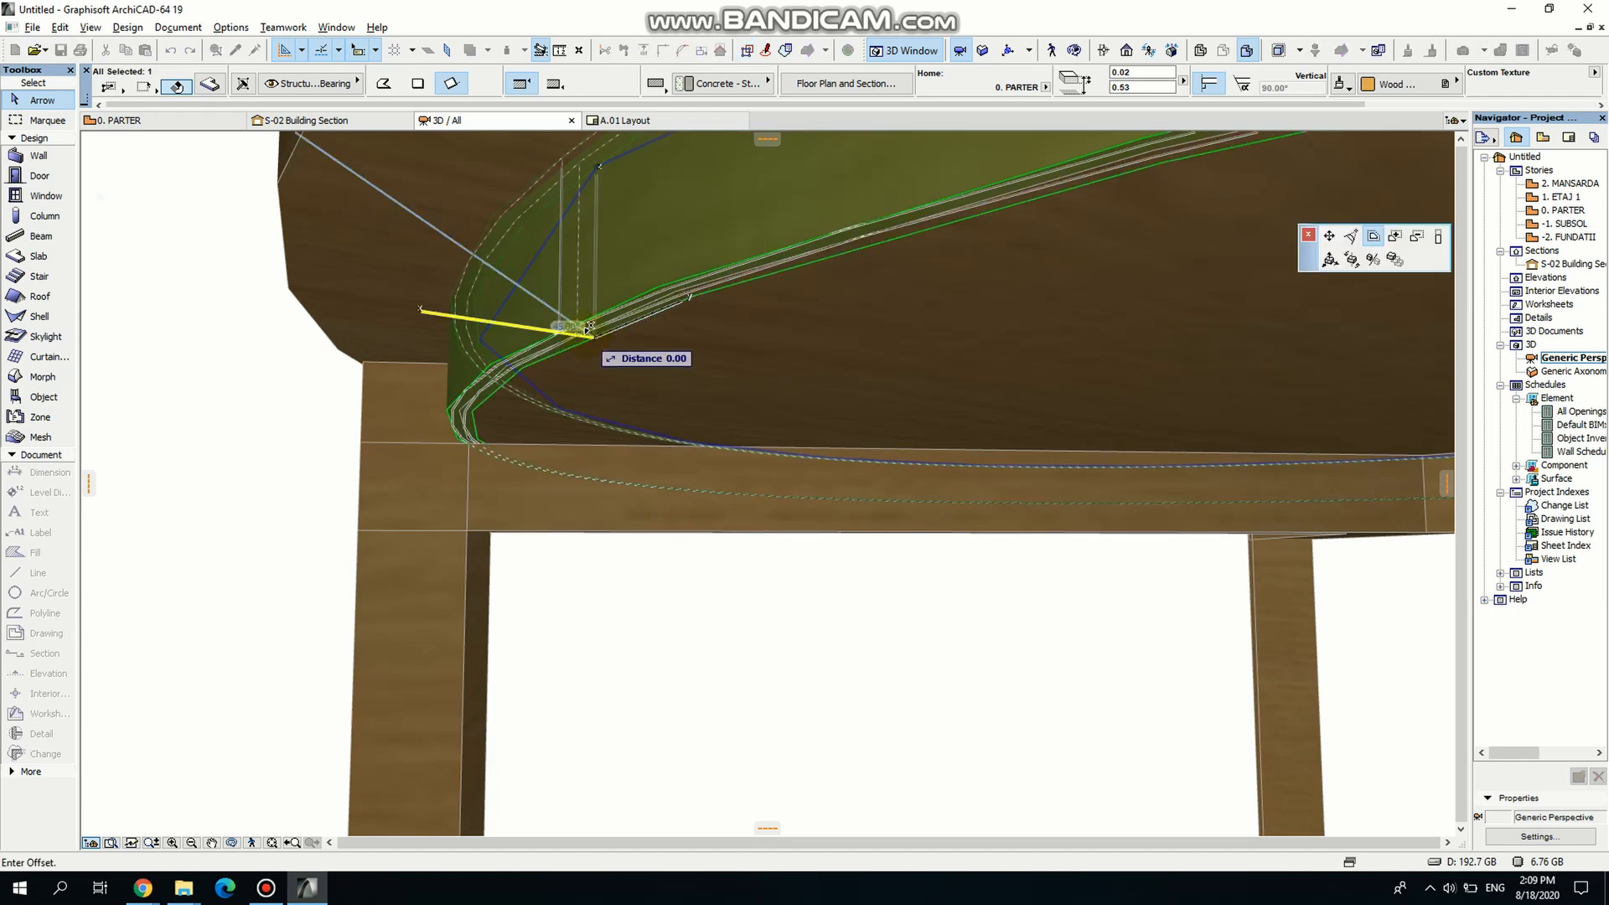
{"action": "left_click", "coordinate": [587, 340]}
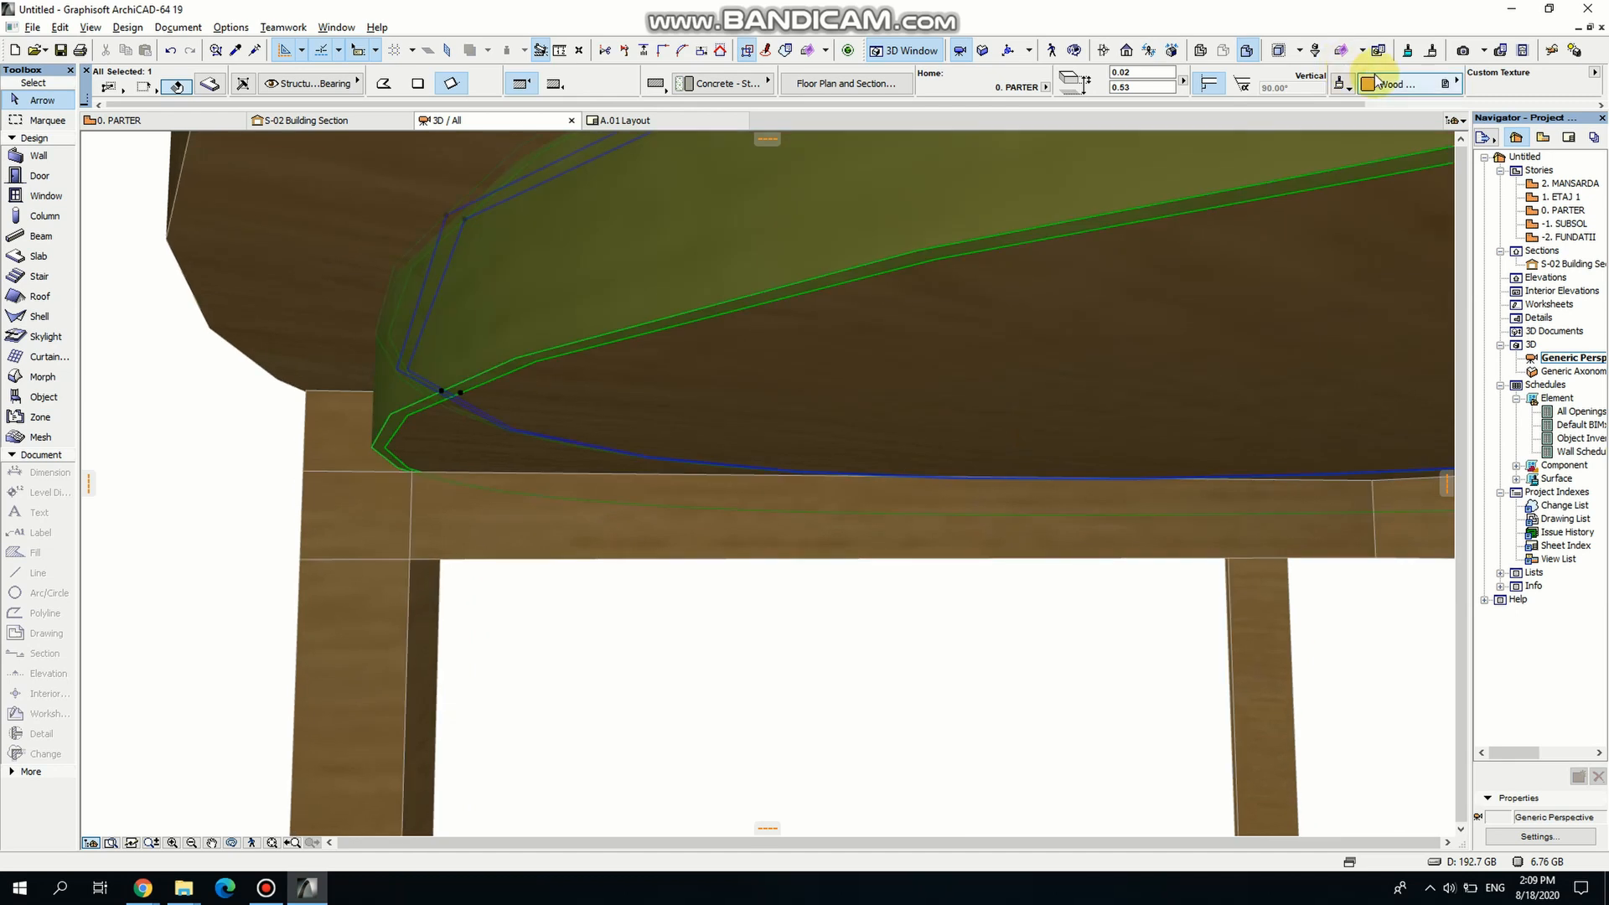
Set the surface of the thin ring beneath the tabletop to Metal - Gold.
{"action": "left_click", "coordinate": [1382, 84]}
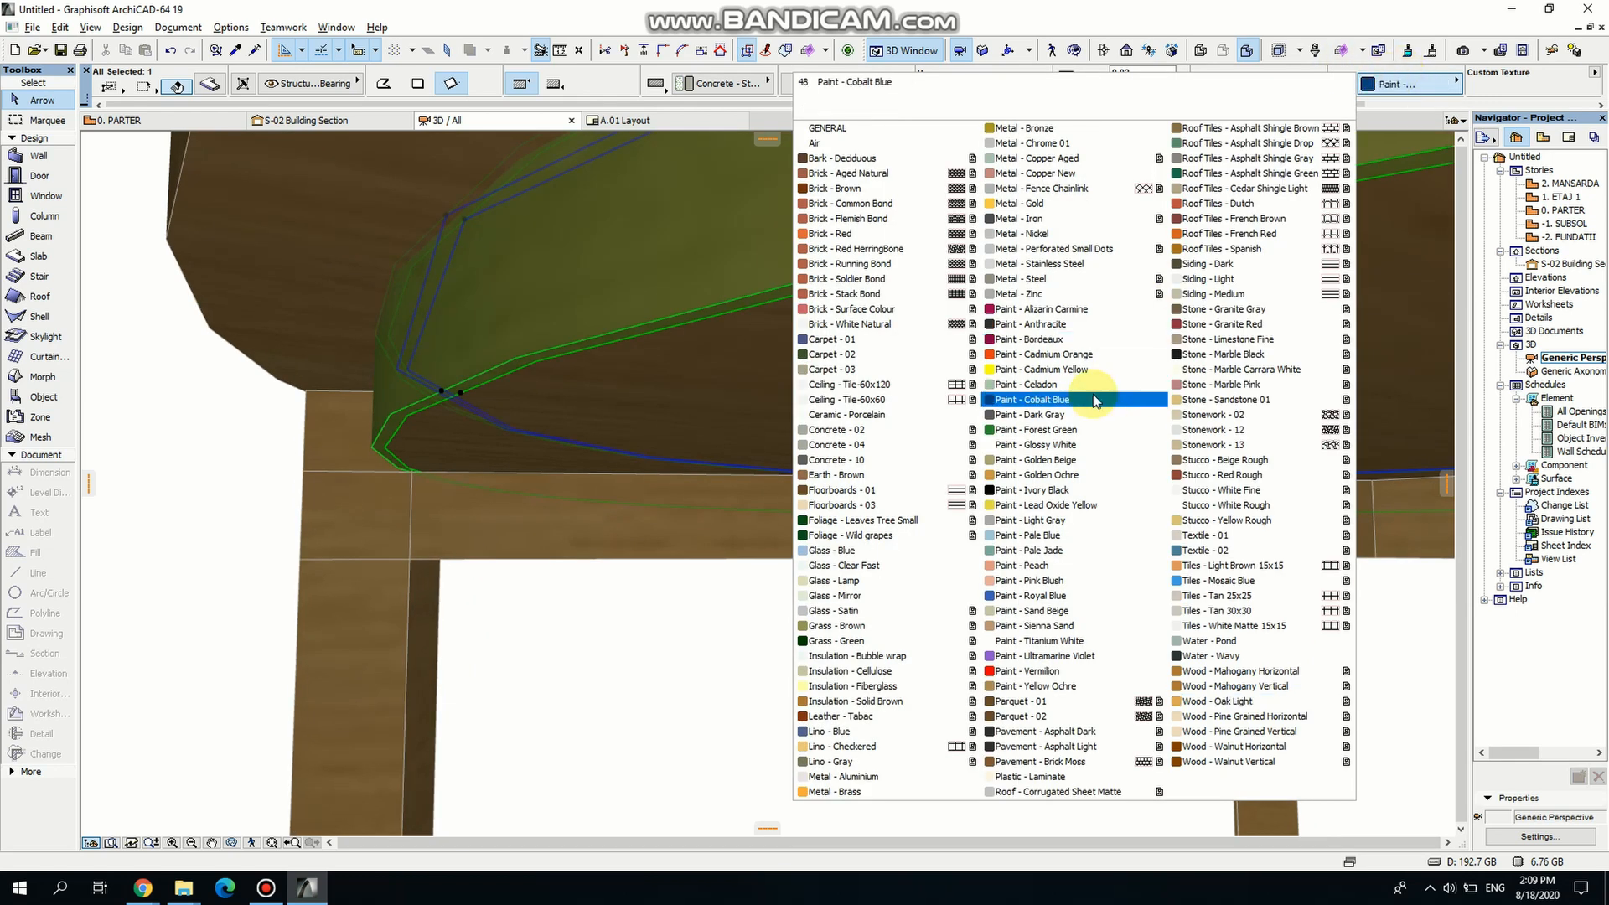
{"action": "left_click", "coordinate": [1058, 205]}
{"action": "scroll", "coordinate": [712, 490], "scroll_direction": "down", "scroll_amount": 8}
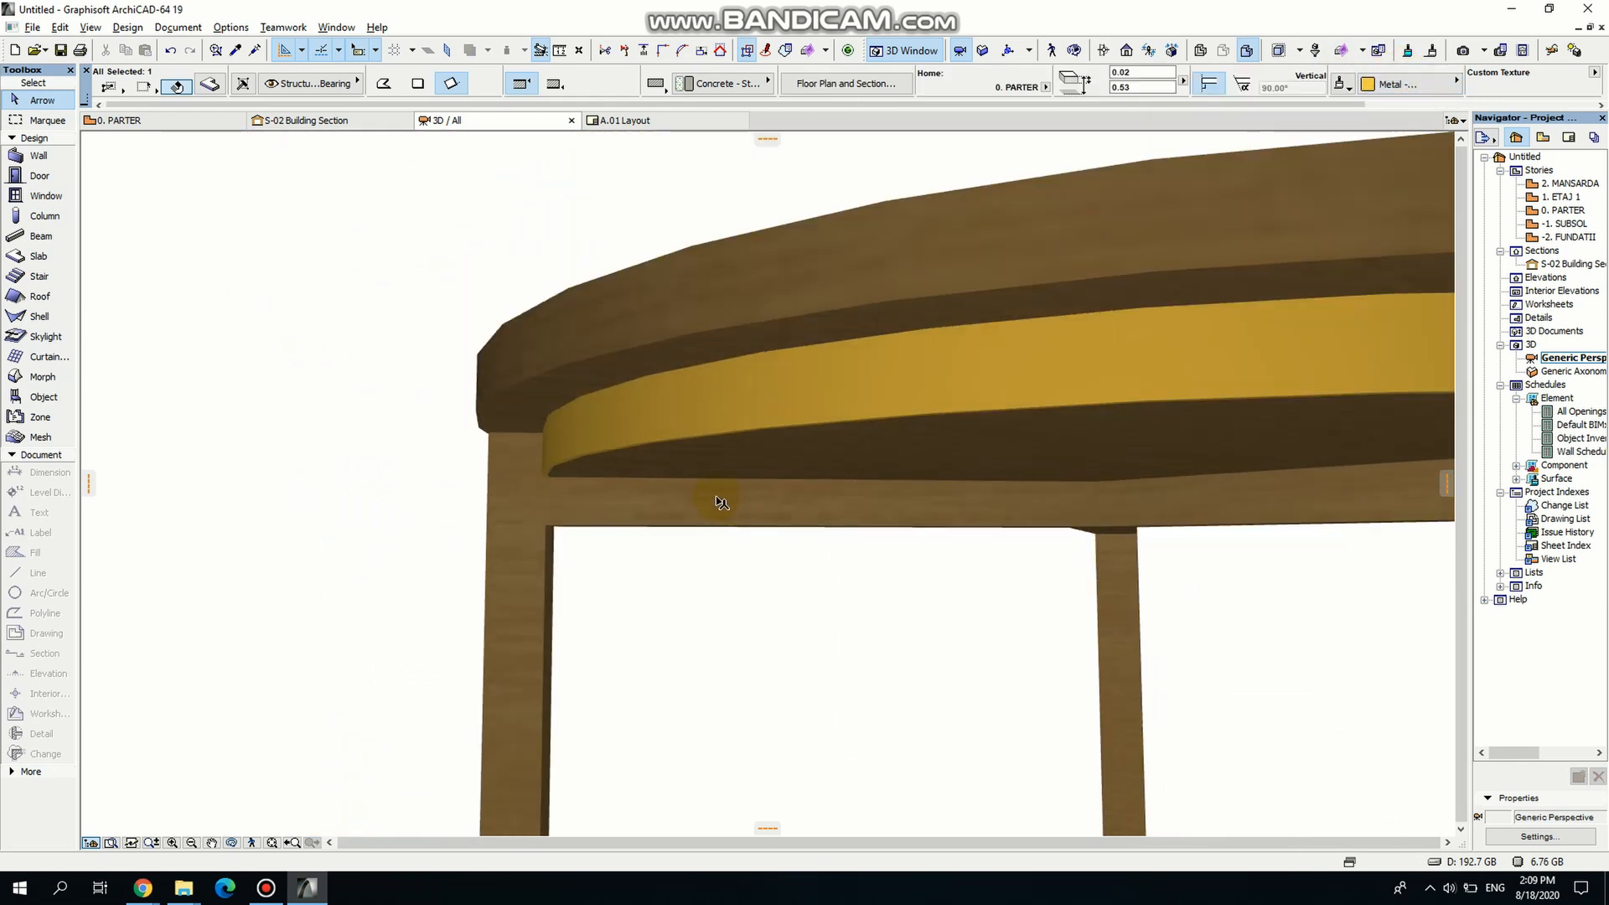
{"action": "middle_click_drag", "start_coordinate": [716, 503], "coordinate": [463, 563]}
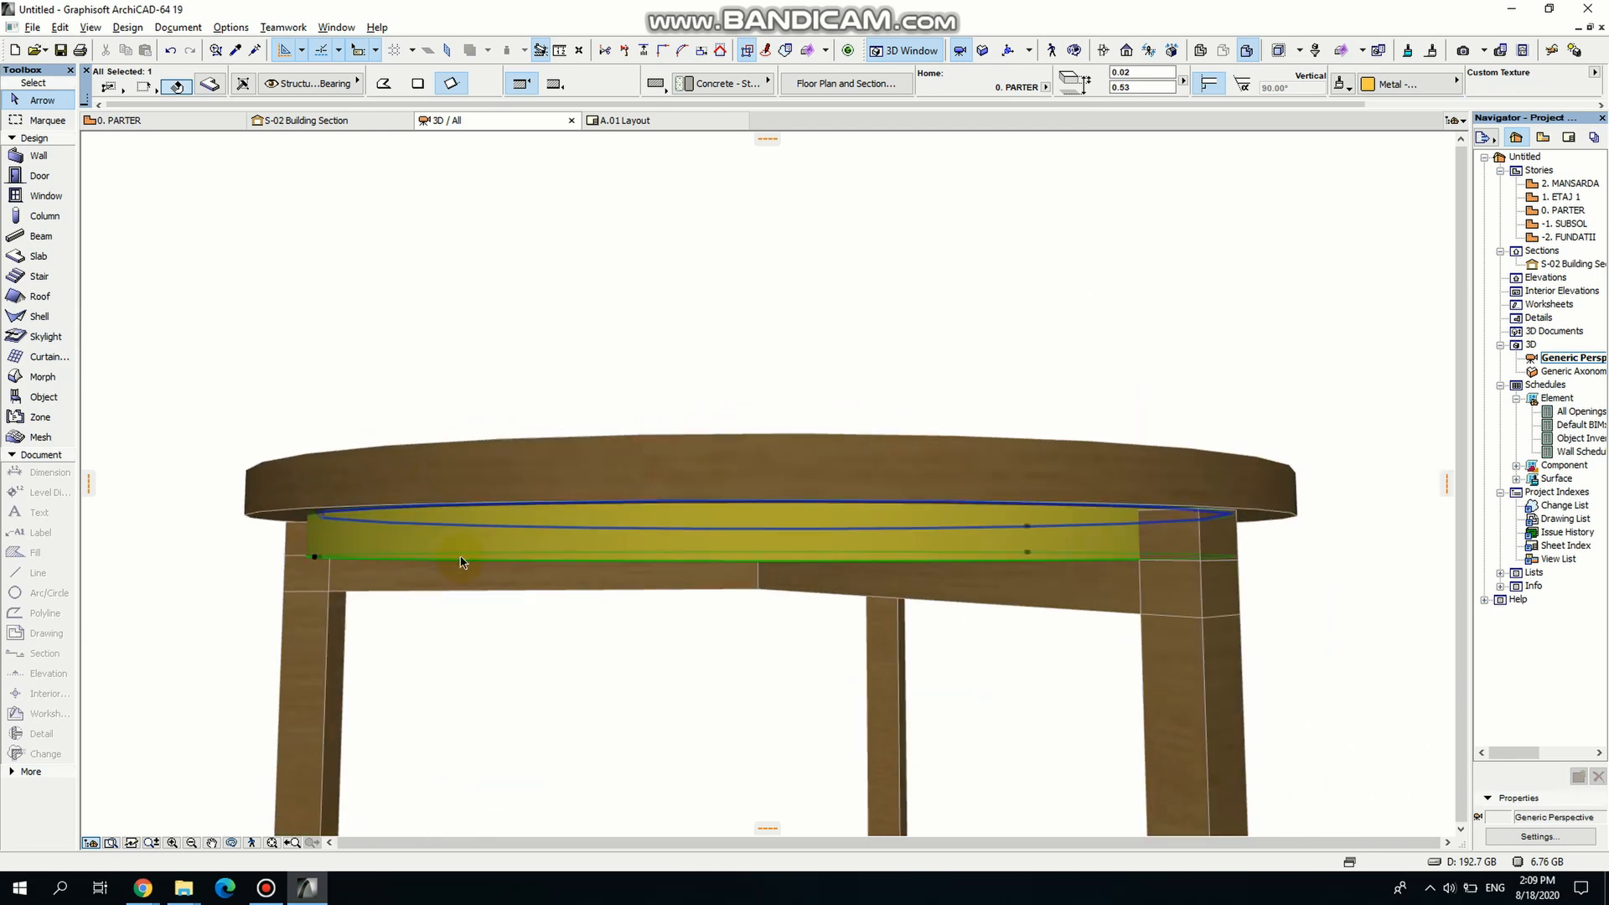
Check the metal band in the Louise product photo and raise the gold ring's lower edge slightly above the slab's bottom.
{"action": "key", "text": "alt+Tab"}
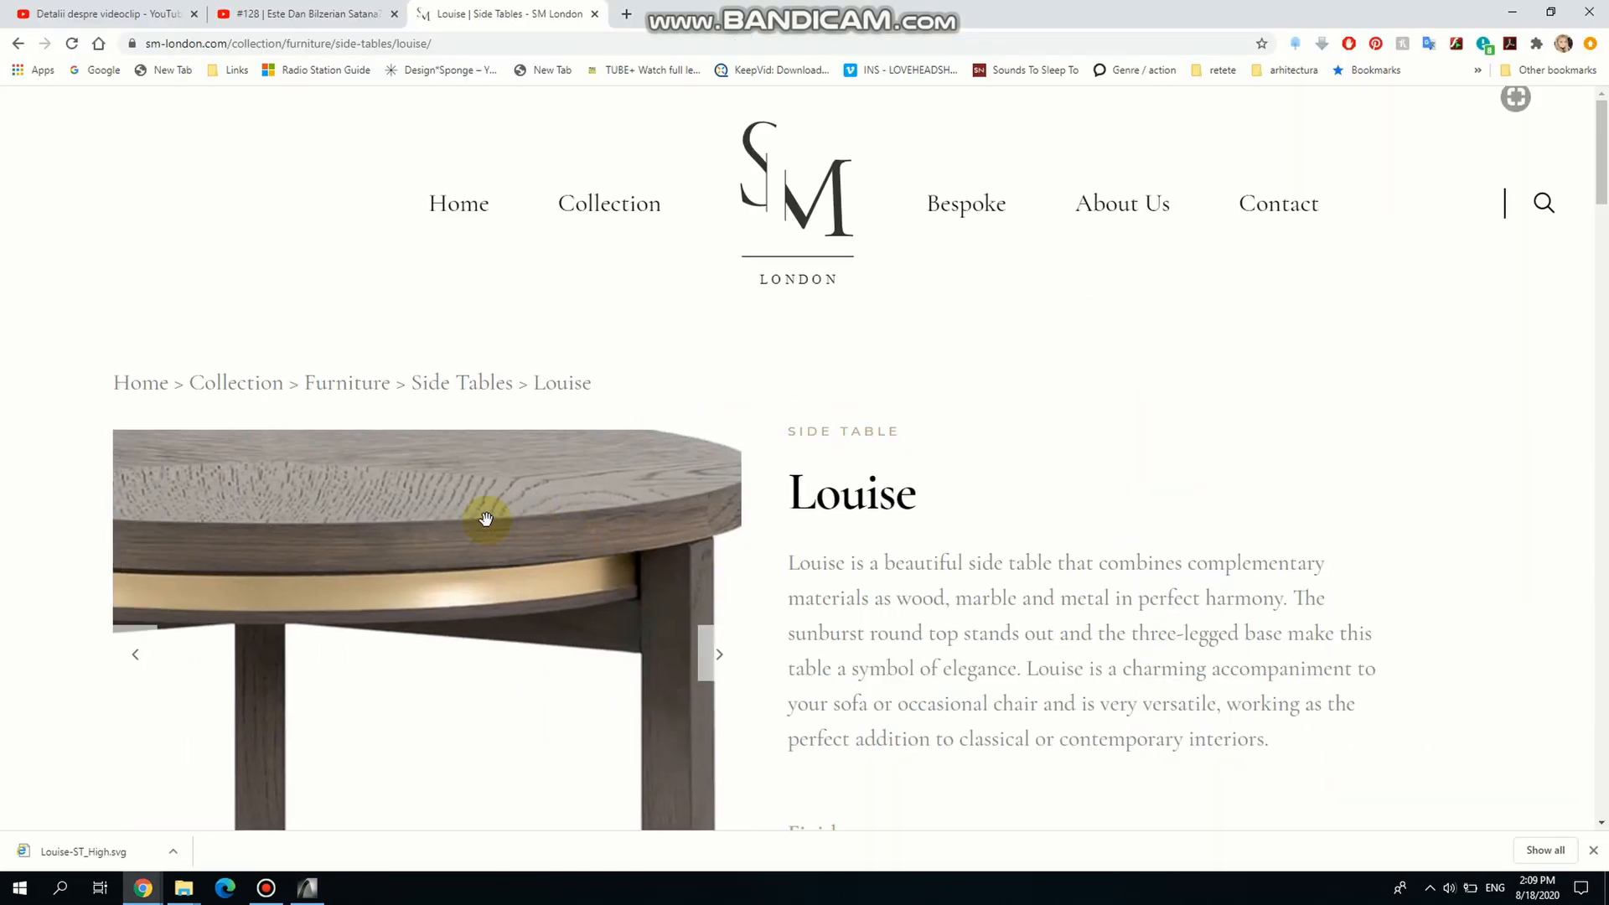
{"action": "key", "text": "alt+Tab"}
{"action": "scroll", "coordinate": [484, 530], "scroll_direction": "up", "scroll_amount": 3}
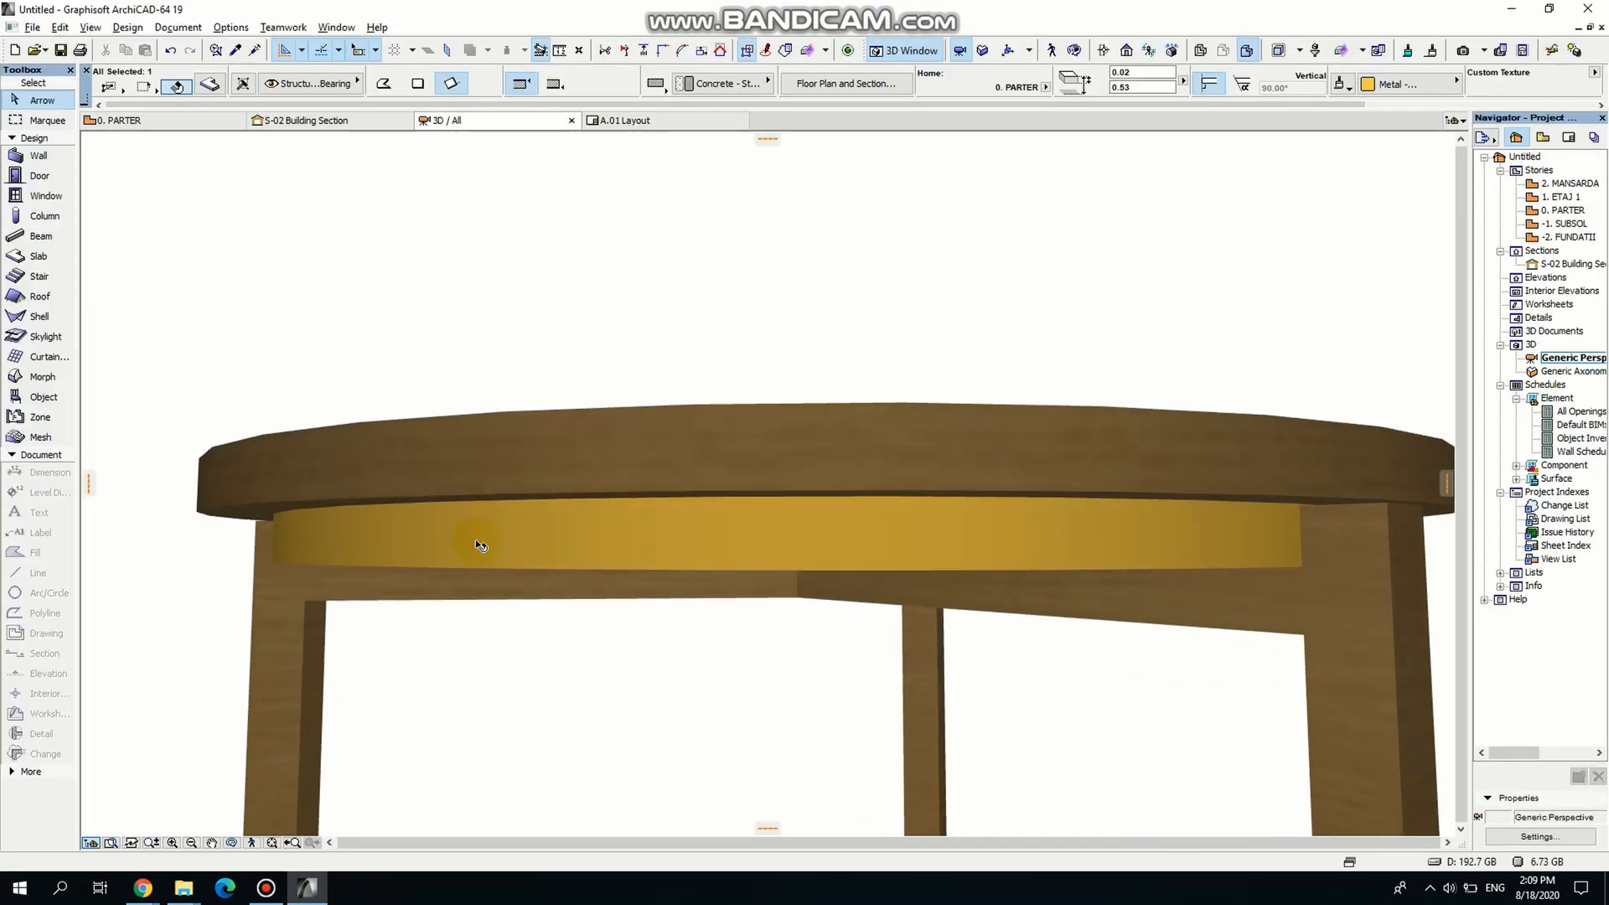
{"action": "left_click", "coordinate": [280, 567]}
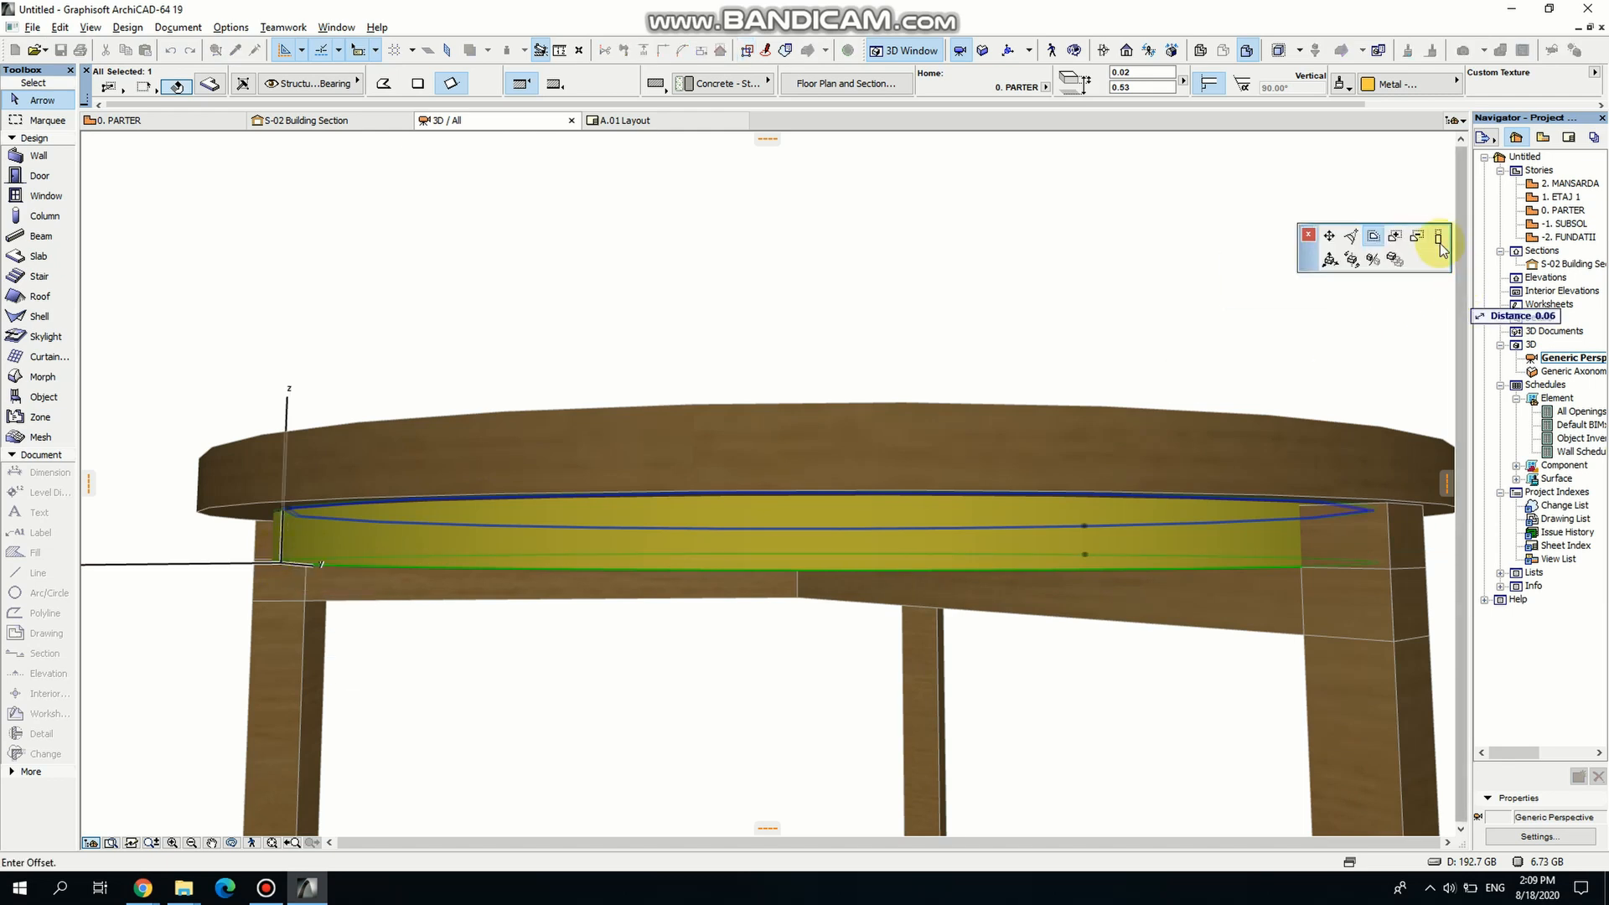
{"action": "left_click", "coordinate": [293, 553]}
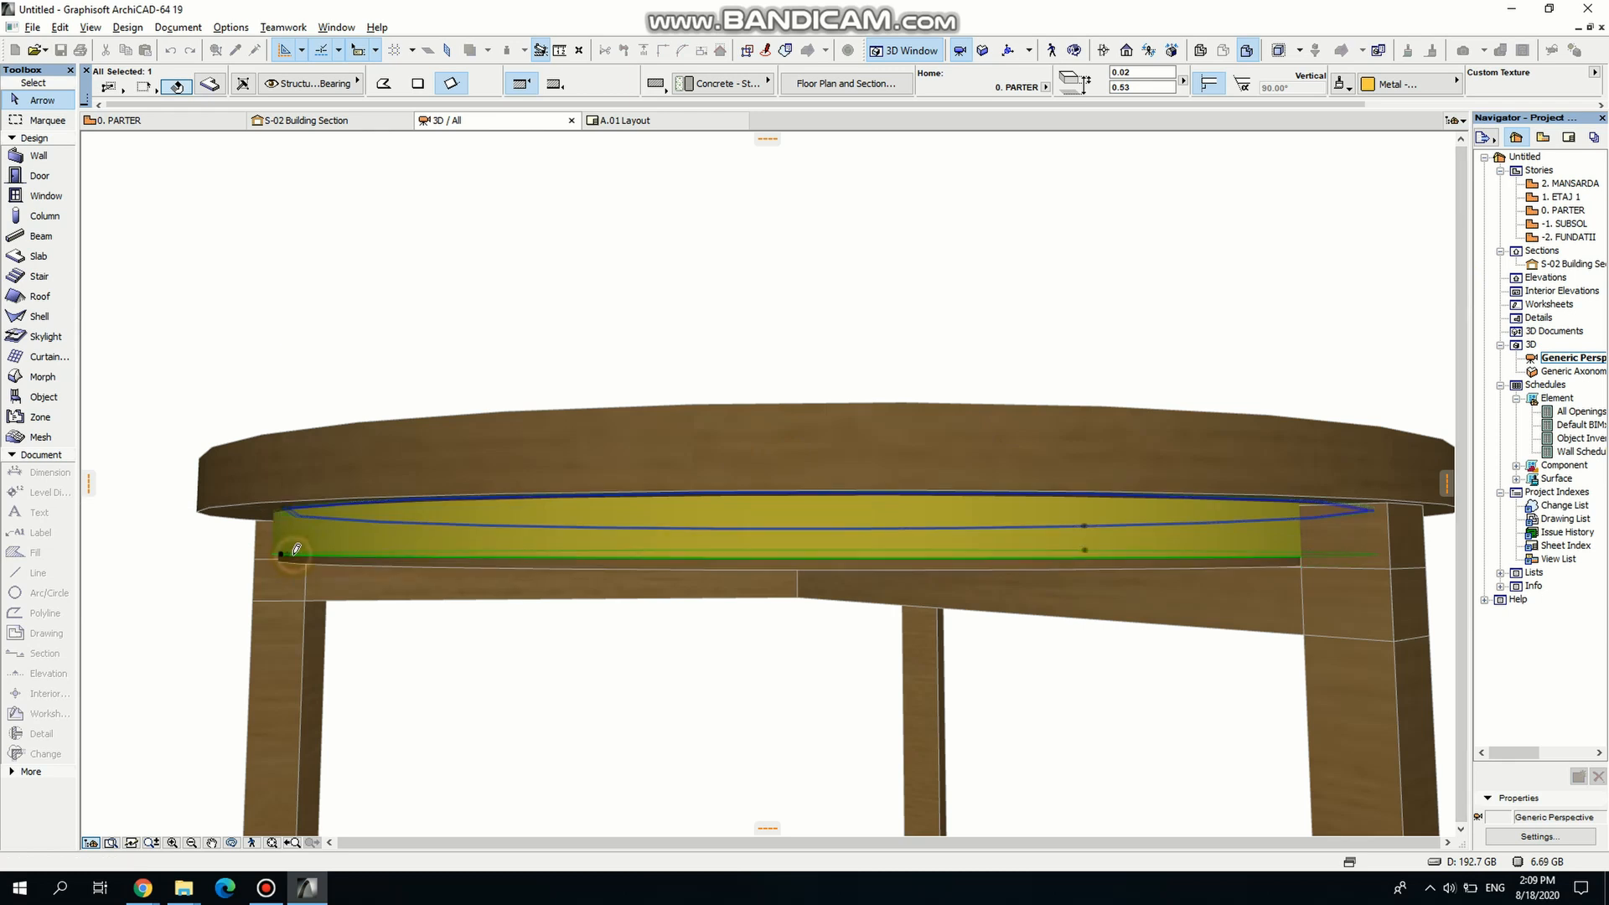
{"action": "scroll", "coordinate": [296, 560], "scroll_direction": "up", "scroll_amount": 5}
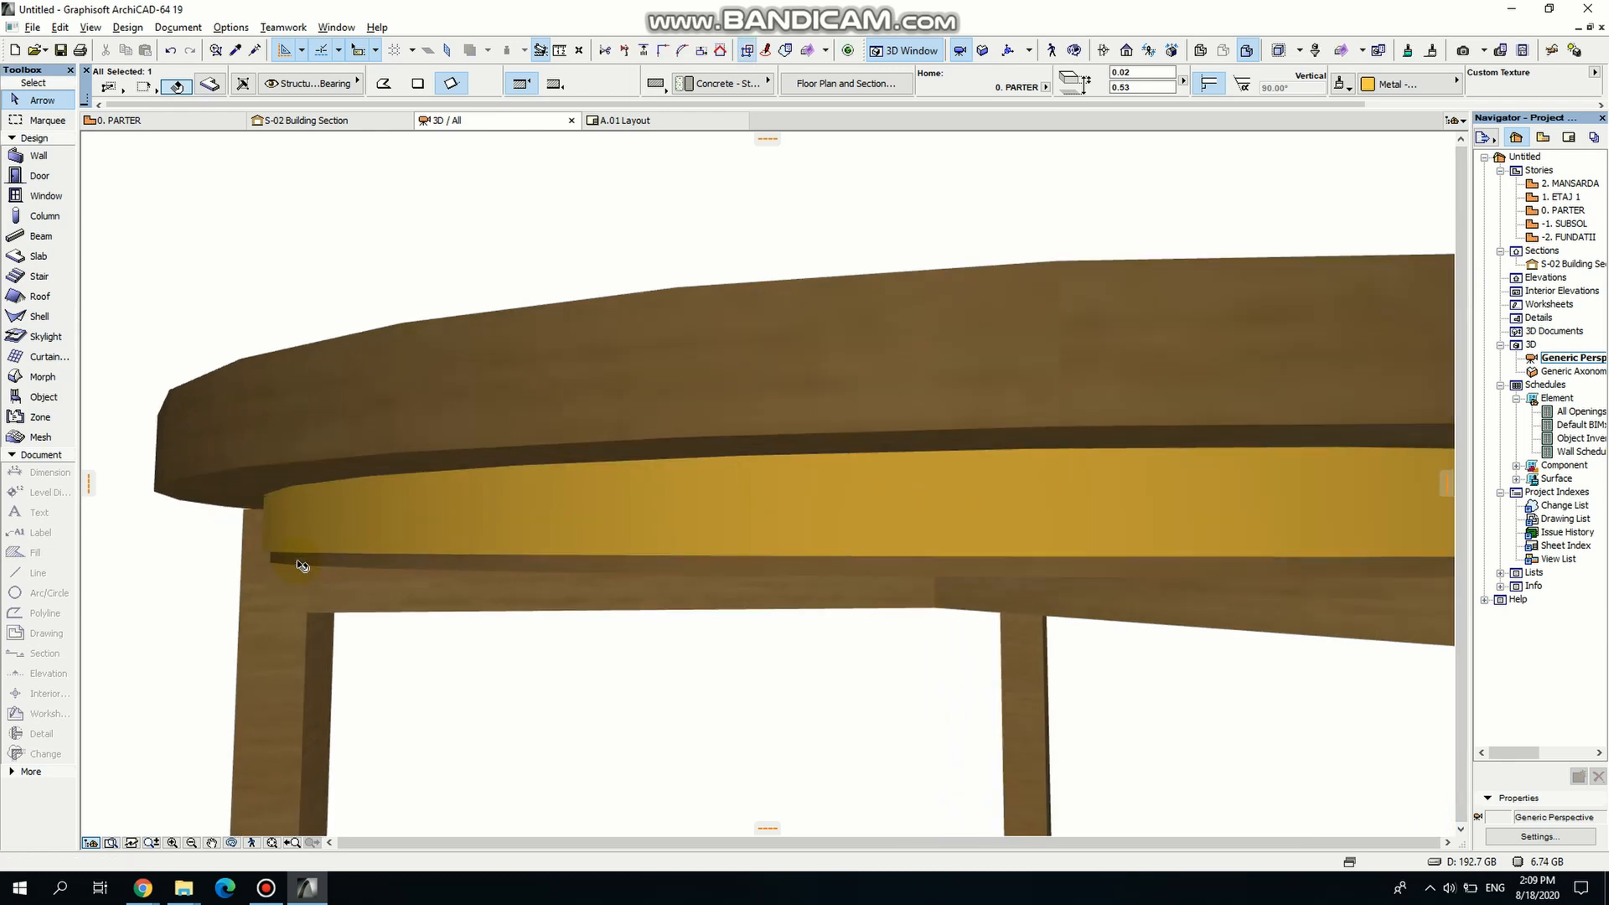
Lower the gold ring's upper edge to leave a narrow gap under the tabletop, with thickness 0.01 and top elevation 0.53.
{"action": "left_click", "coordinate": [276, 484]}
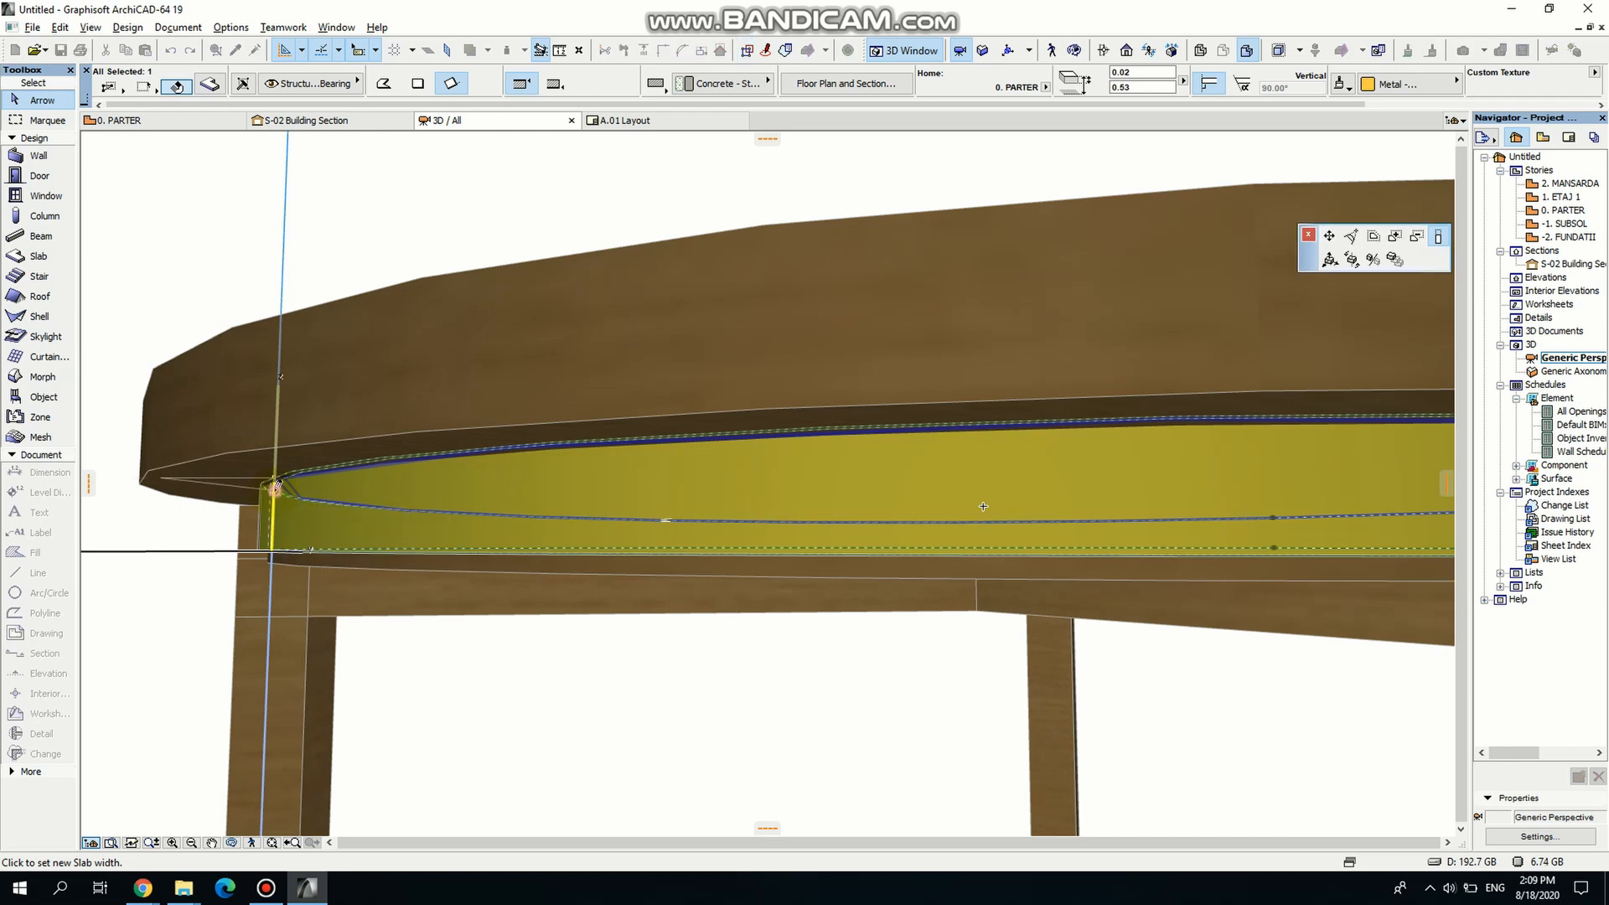
{"action": "key", "text": "Escape"}
{"action": "left_click", "coordinate": [277, 482]}
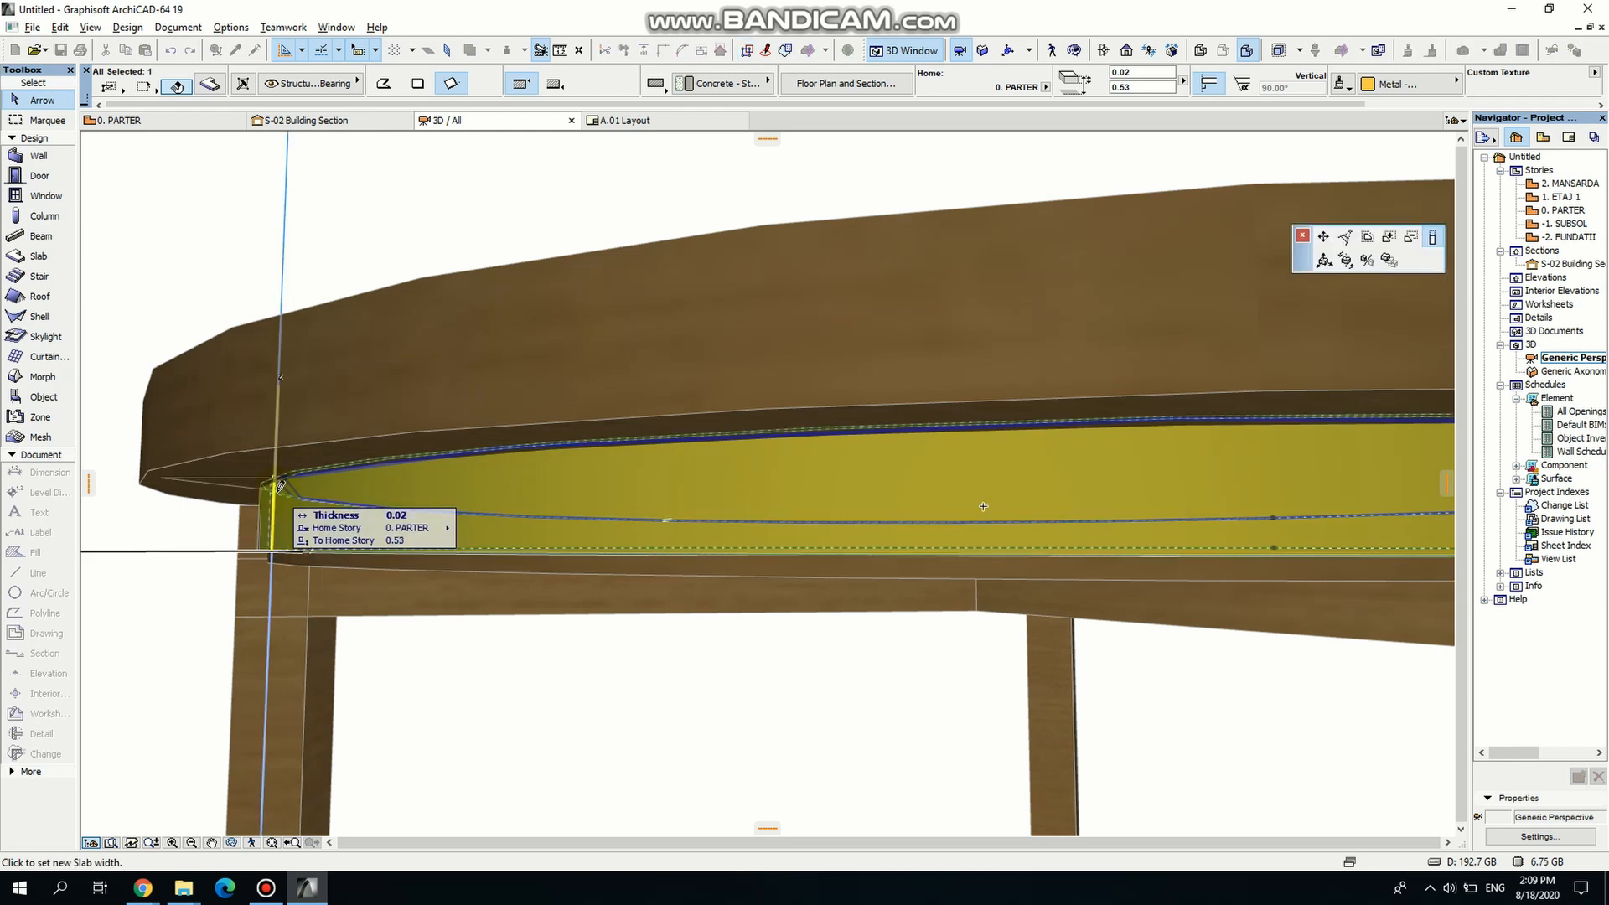
{"action": "left_click", "coordinate": [279, 500]}
{"action": "left_click", "coordinate": [283, 504]}
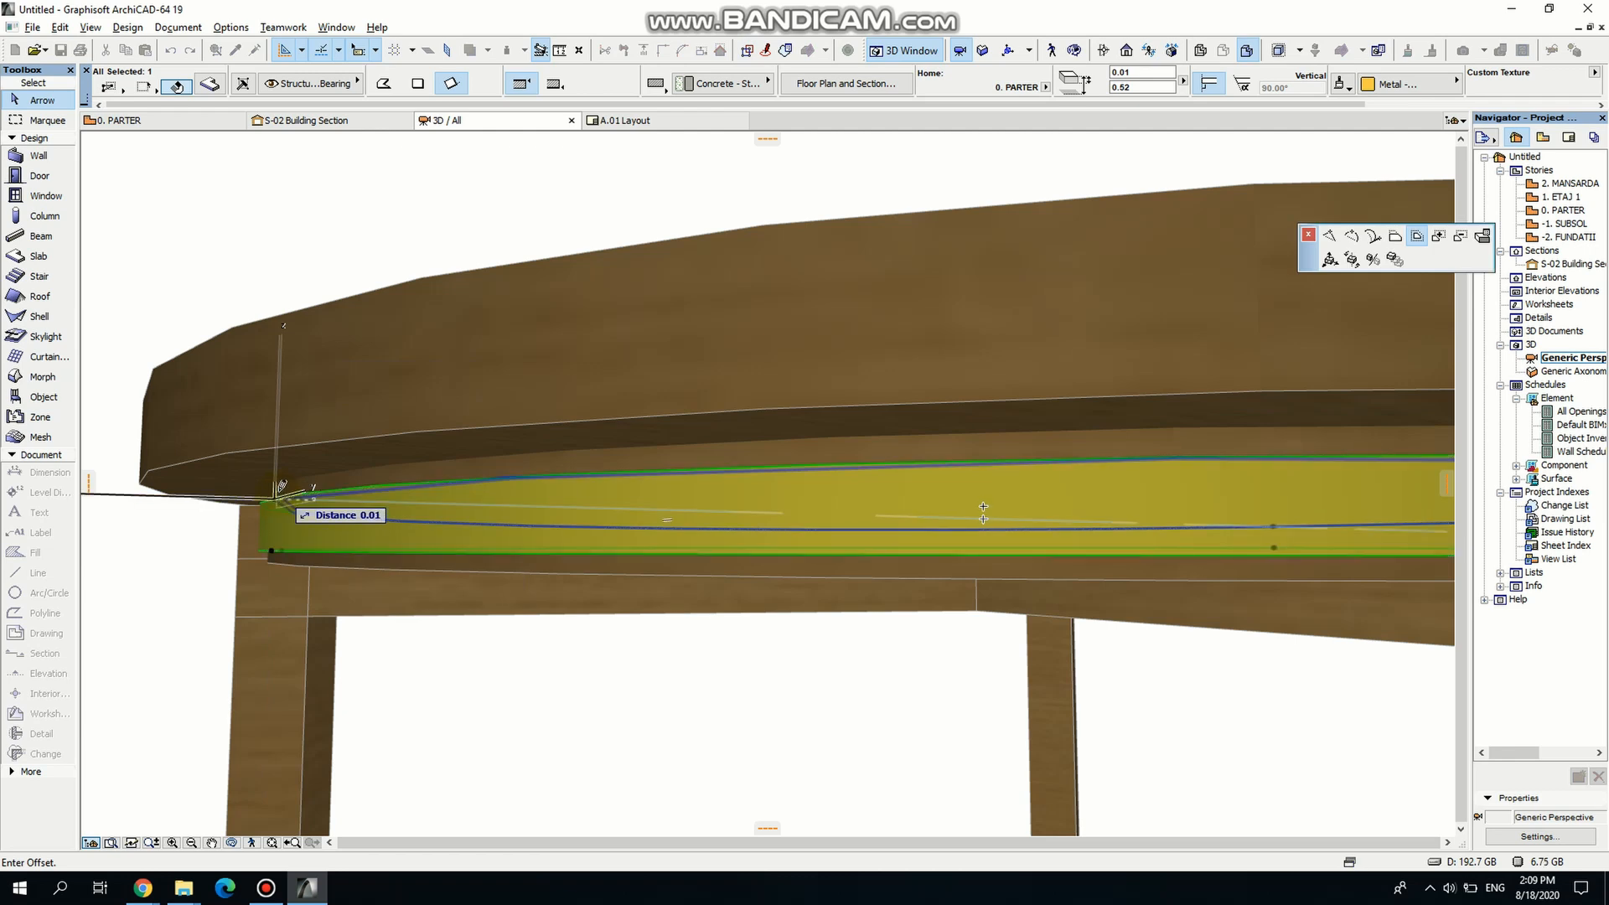
{"action": "left_click", "coordinate": [277, 494]}
{"action": "scroll", "coordinate": [281, 502], "scroll_direction": "up", "scroll_amount": 4}
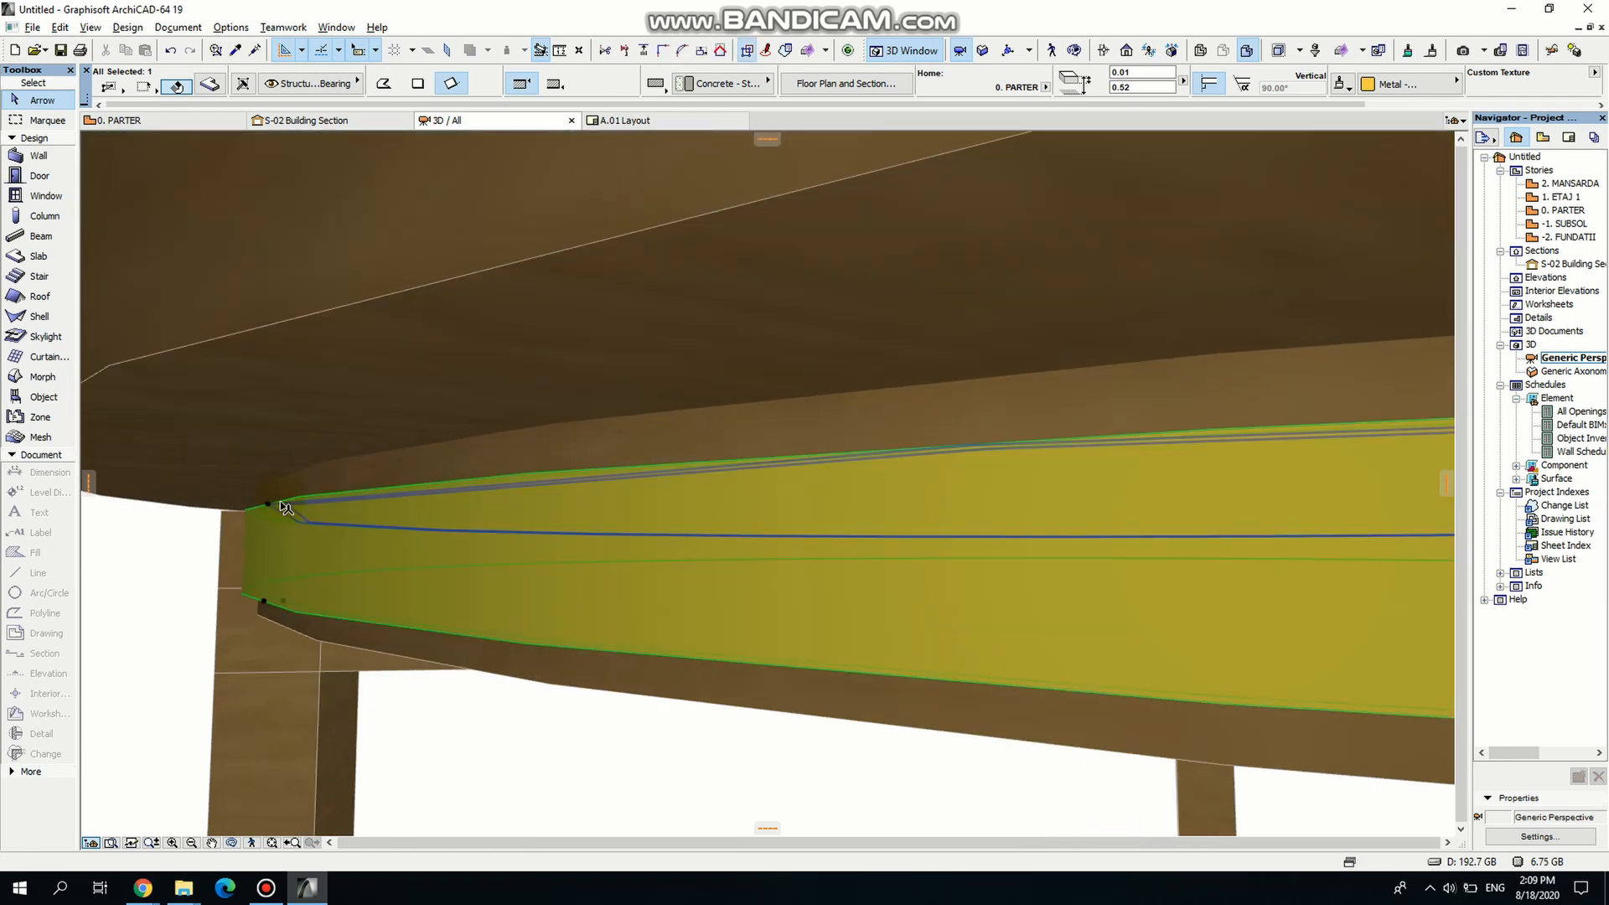
{"action": "left_click", "coordinate": [268, 505]}
{"action": "left_click", "coordinate": [270, 493]}
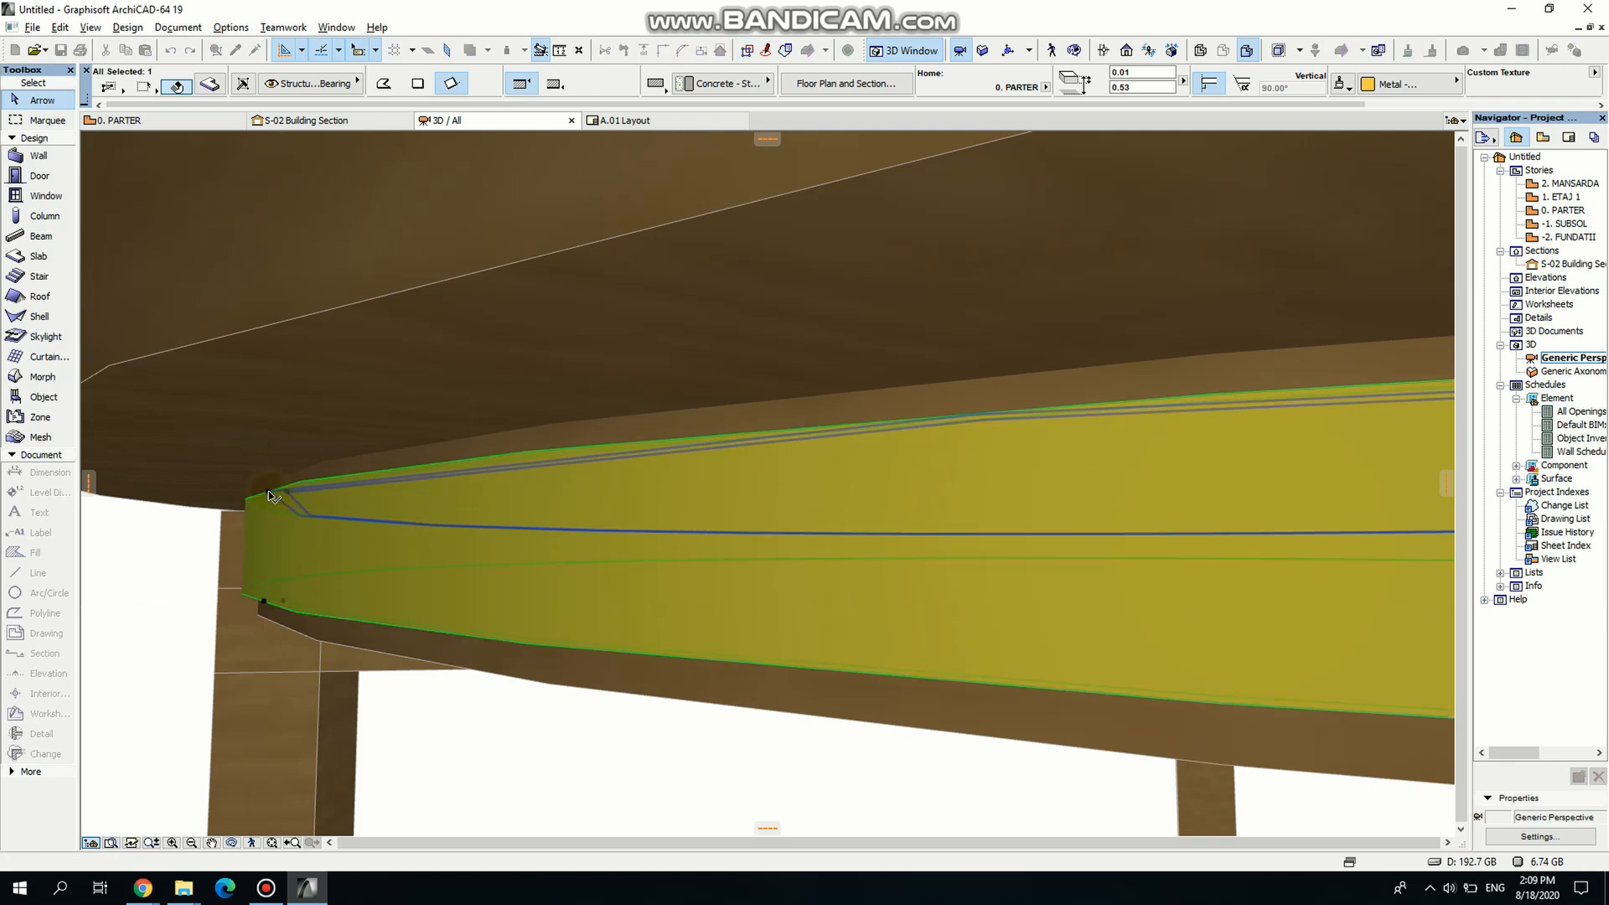
{"action": "key", "text": "Escape"}
Compare the whole table model with the Louise product photos, examining the gold band, legs and marble disc from several angles.
{"action": "scroll", "coordinate": [292, 539], "scroll_direction": "down", "scroll_amount": 10}
{"action": "middle_click_drag", "start_coordinate": [413, 700], "coordinate": [456, 634]}
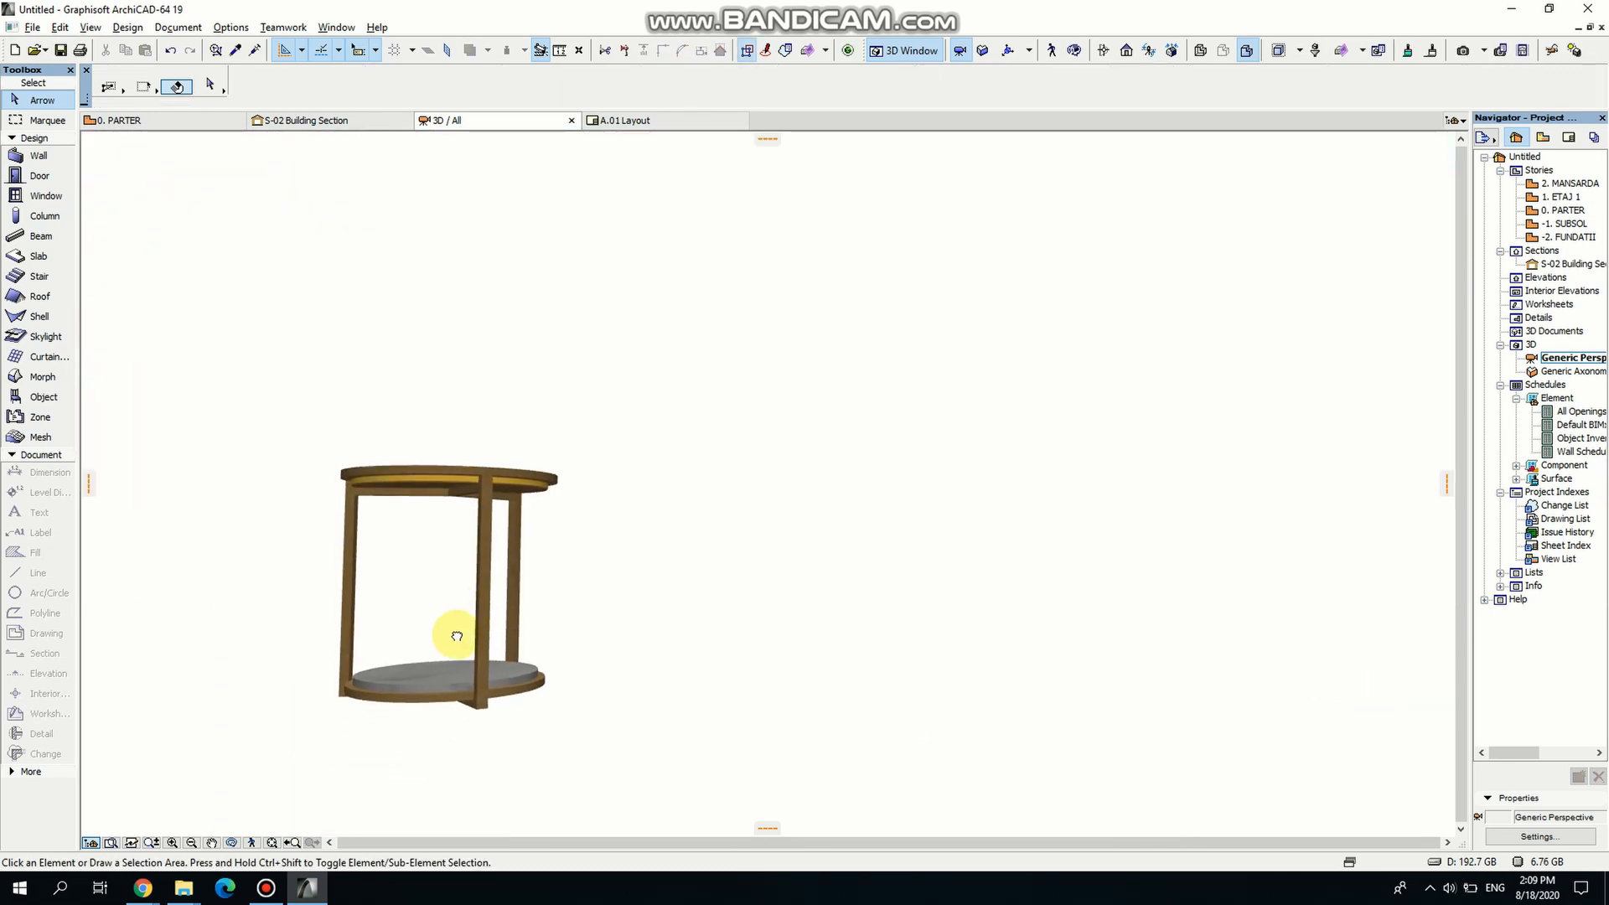
{"action": "key", "text": "alt+Tab"}
{"action": "scroll", "coordinate": [513, 571], "scroll_direction": "down", "scroll_amount": 8}
{"action": "scroll", "coordinate": [513, 570], "scroll_direction": "up", "scroll_amount": 5}
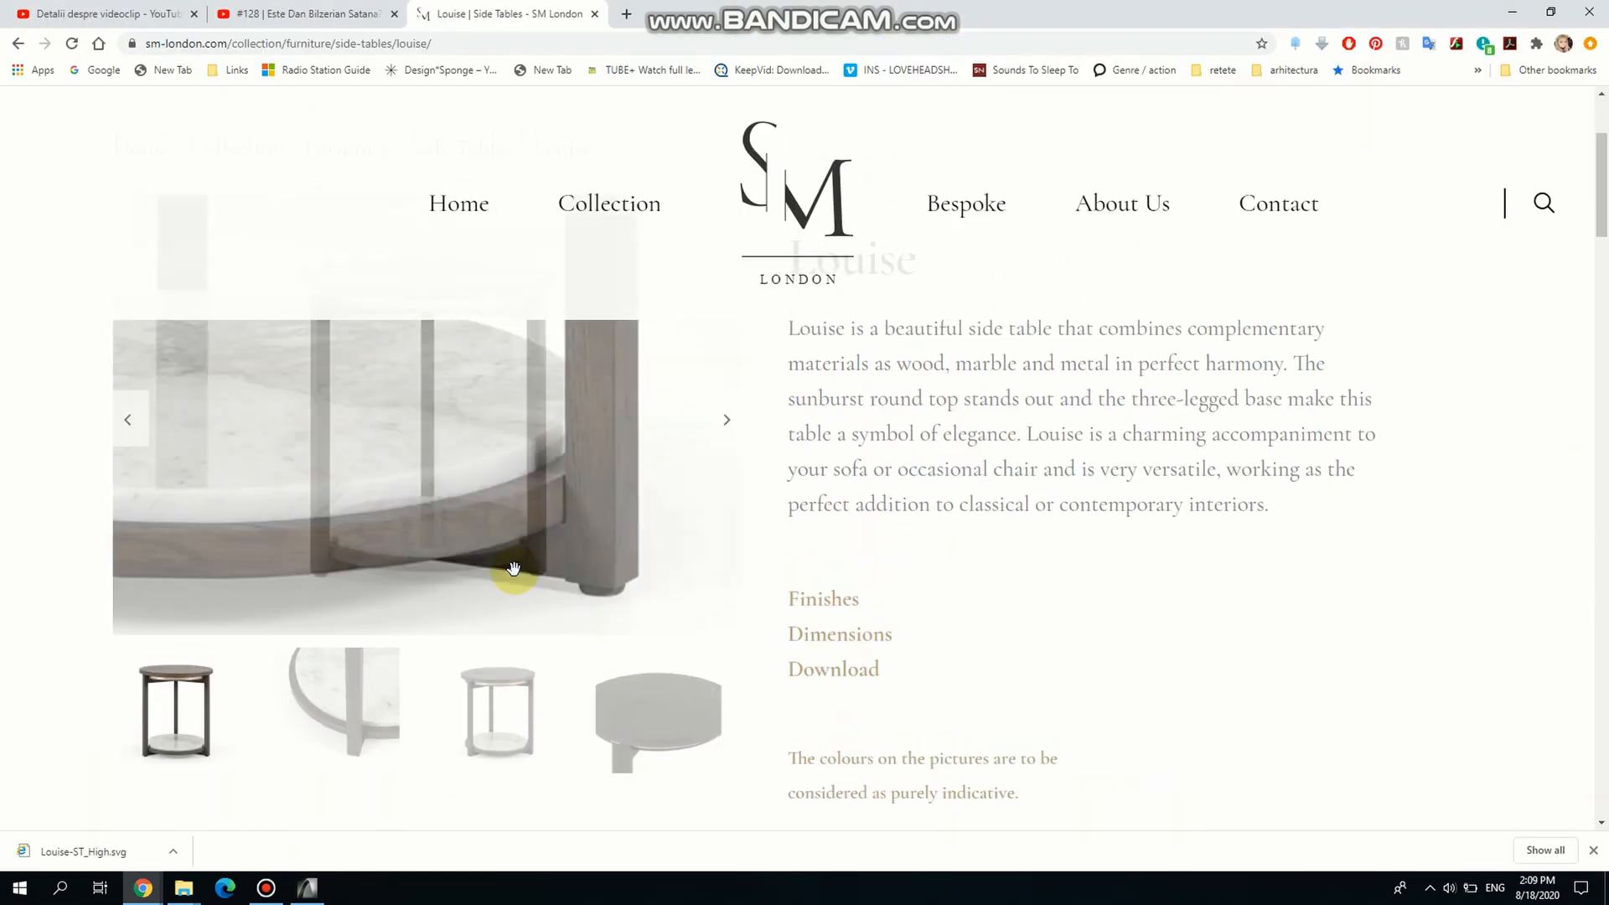
{"action": "key", "text": "alt+Tab"}
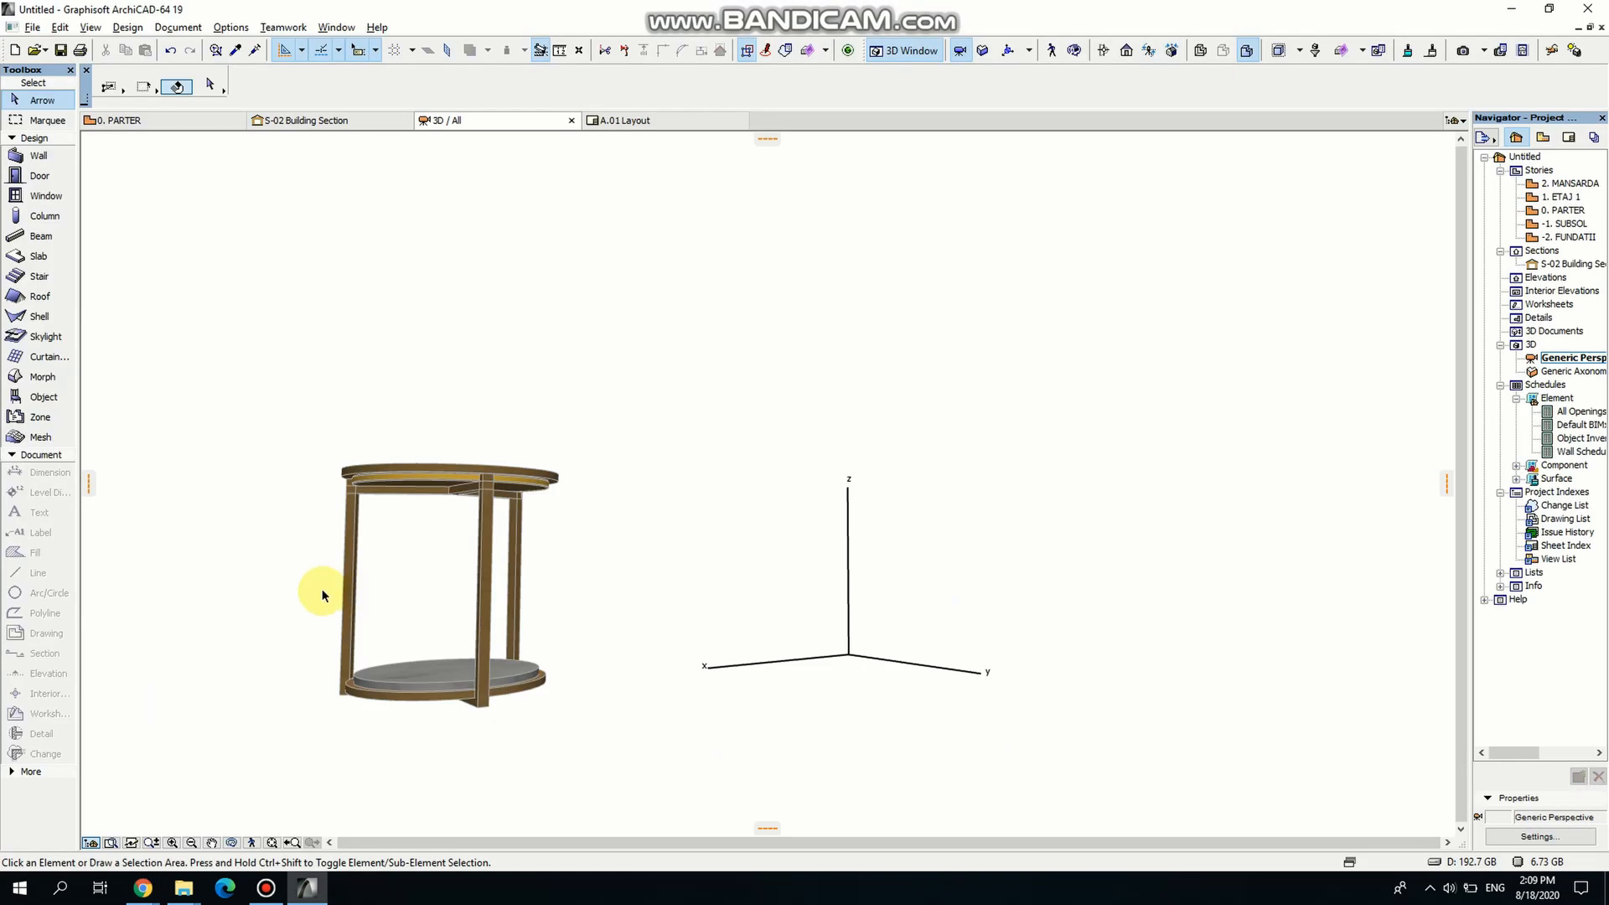
{"action": "scroll", "coordinate": [480, 618], "scroll_direction": "up", "scroll_amount": 5}
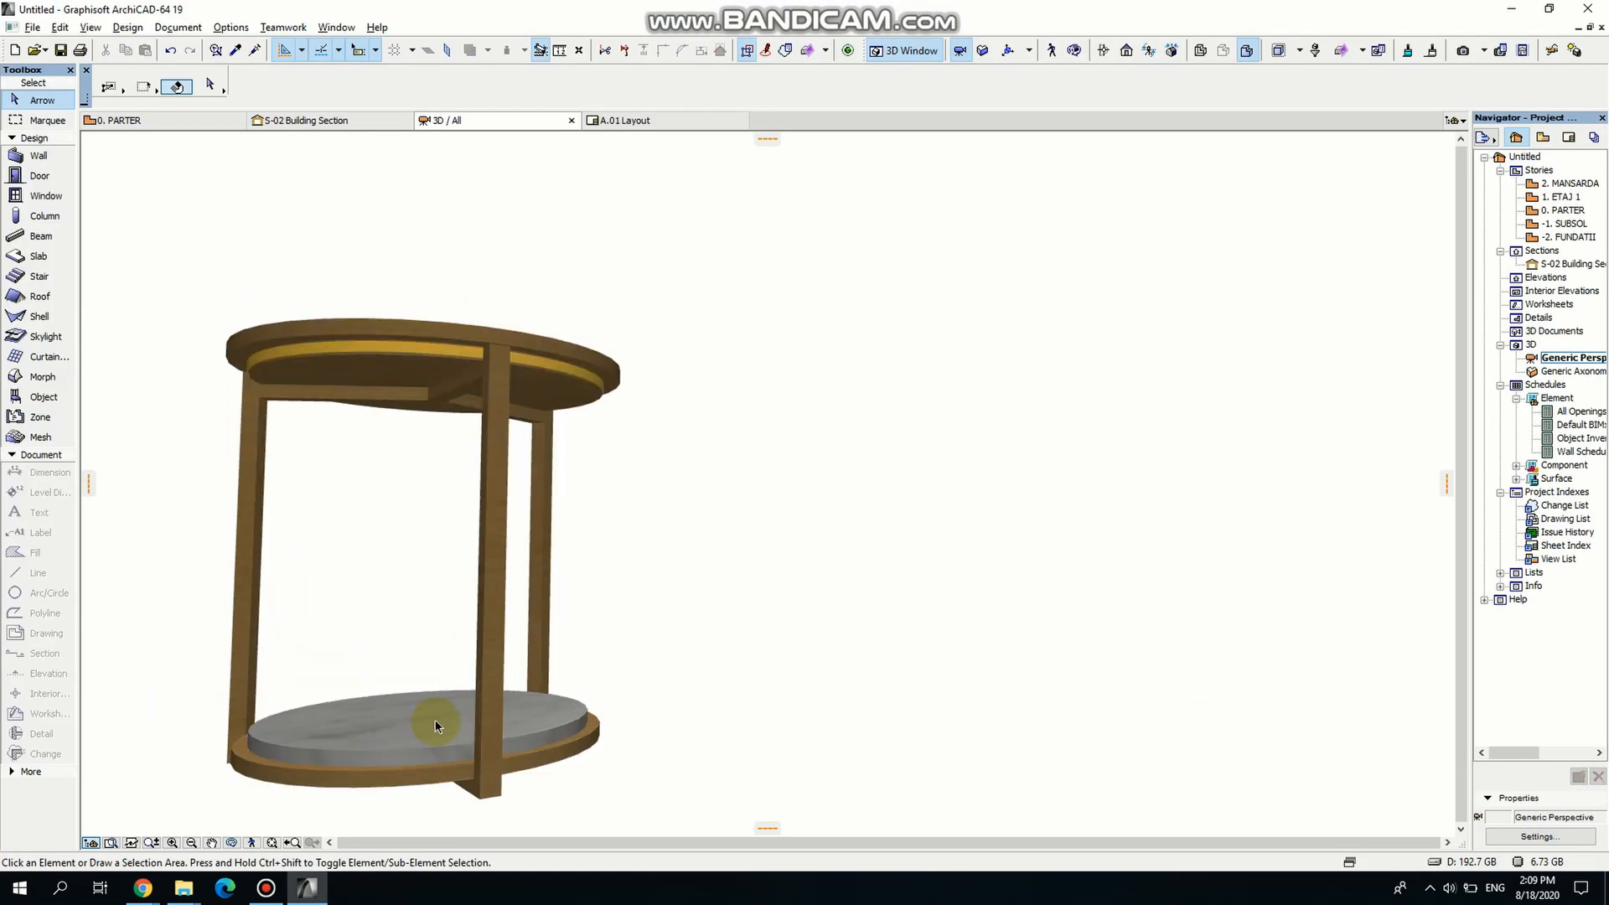
{"action": "left_click", "coordinate": [232, 842]}
{"action": "left_click_drag", "start_coordinate": [595, 625], "coordinate": [658, 529]}
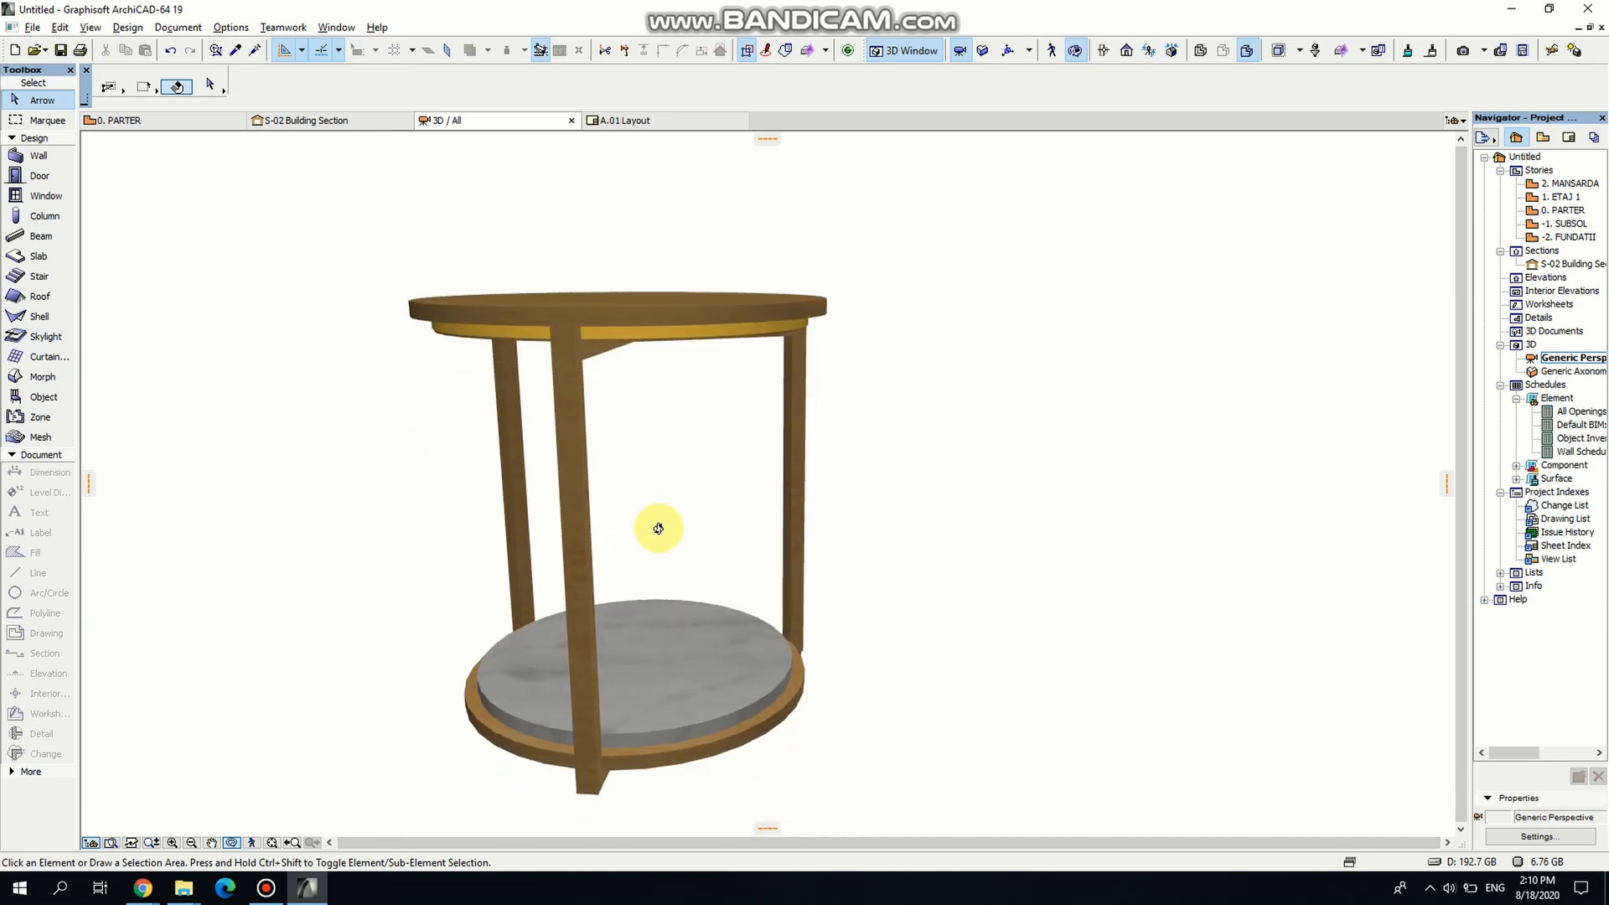
Examine the small round foot under the leg in the product photo and the lower end of the modelled leg.
{"action": "key", "text": "alt+Tab"}
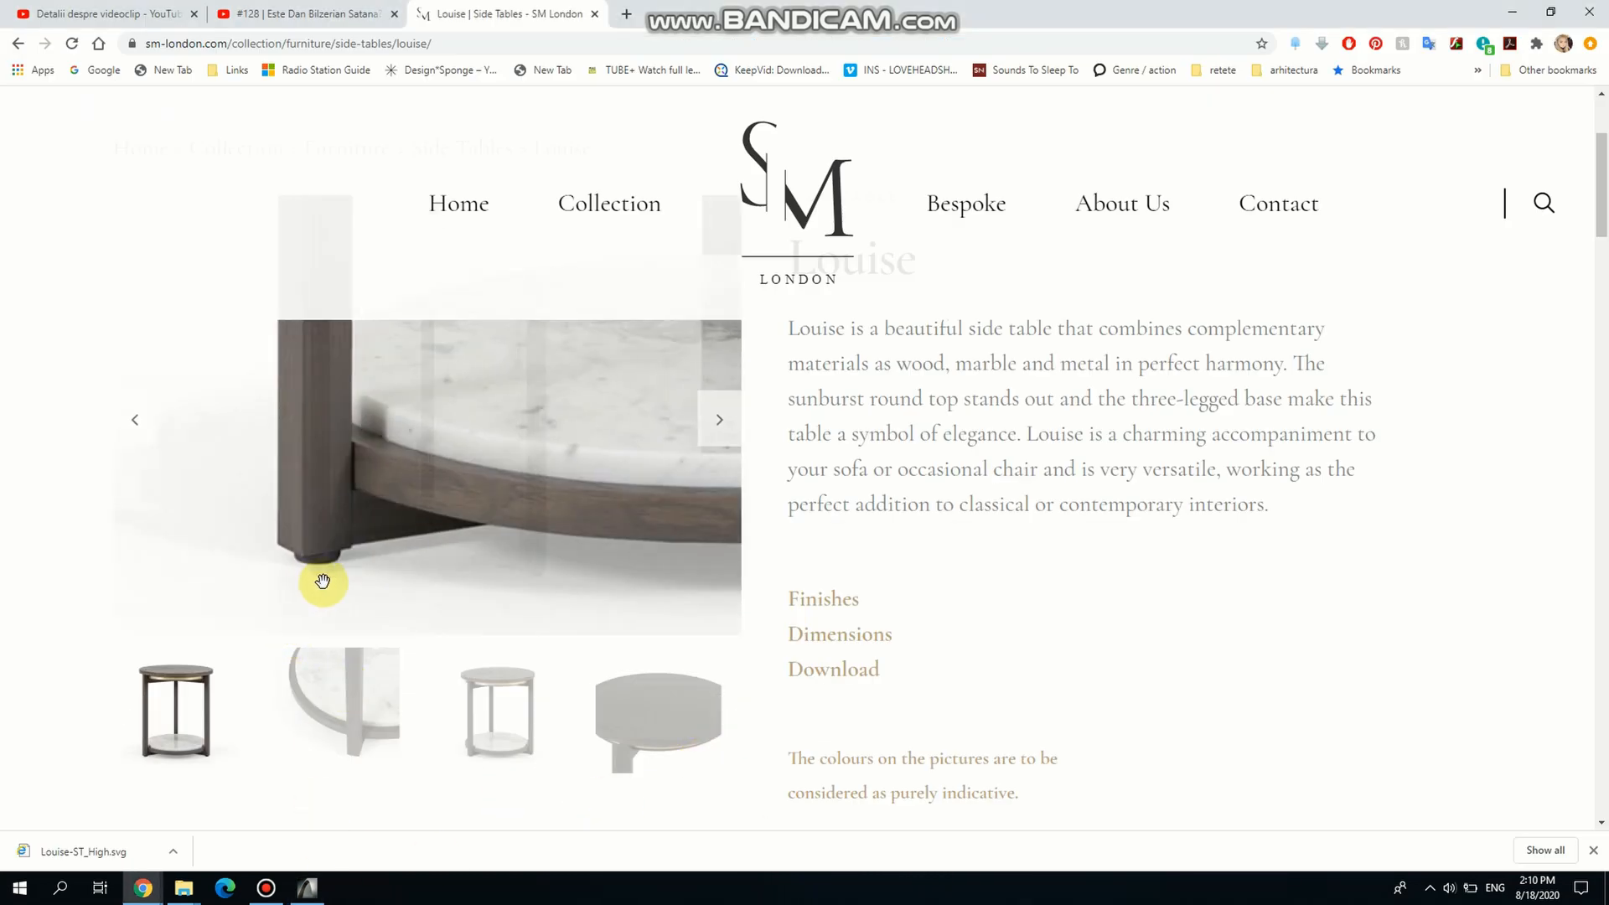
{"action": "key", "text": "alt+Tab"}
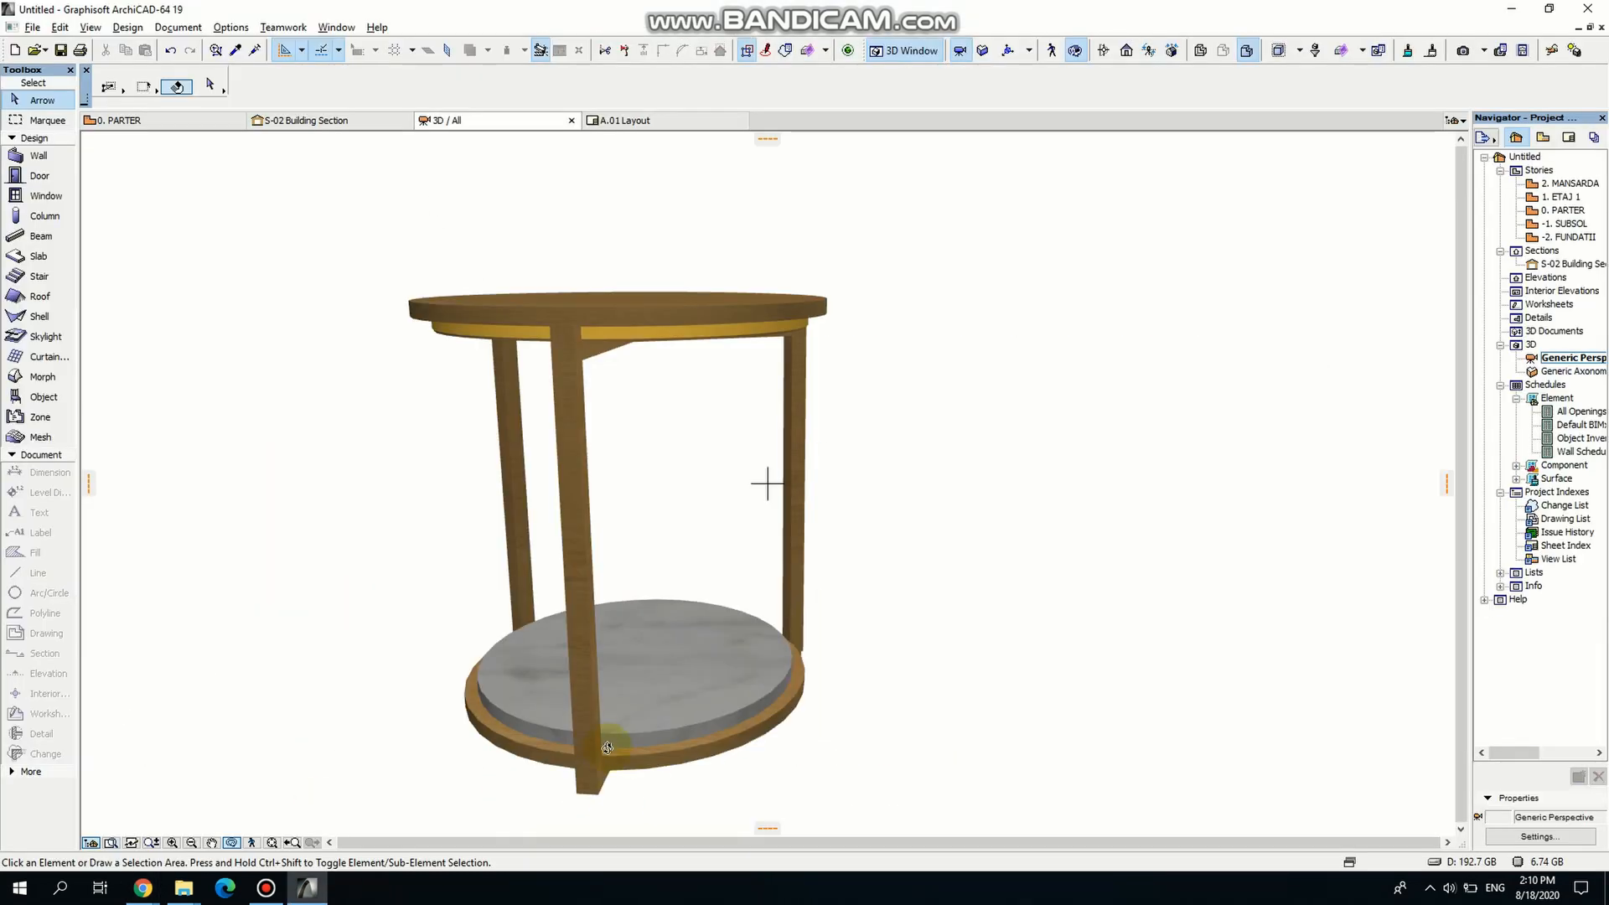
{"action": "left_click_drag", "start_coordinate": [606, 748], "coordinate": [509, 752]}
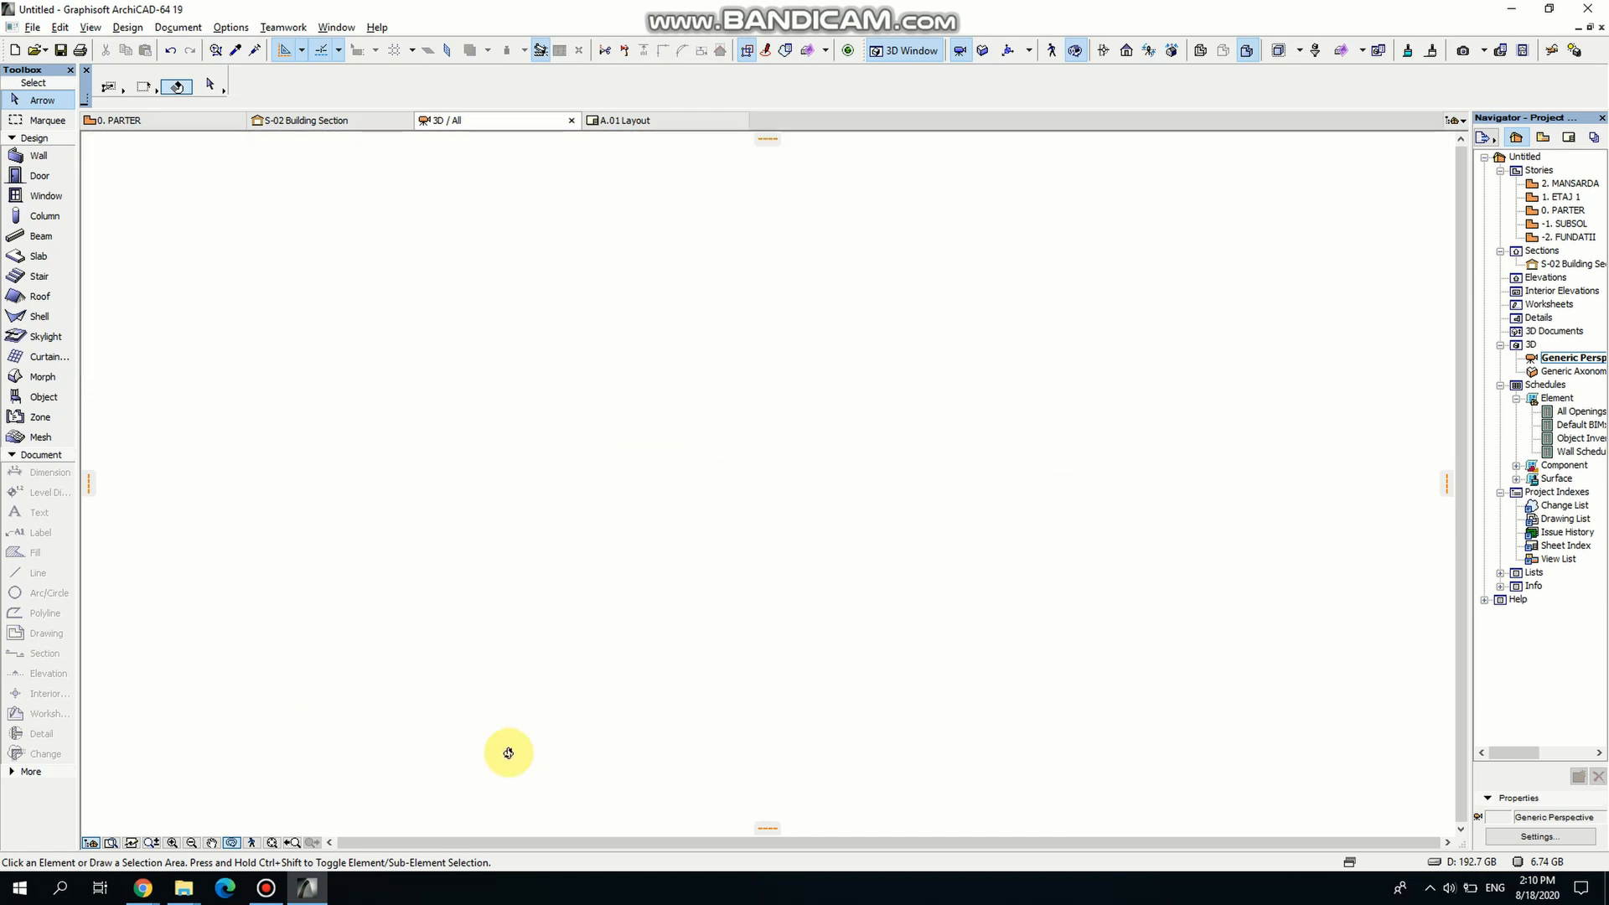
{"action": "scroll", "coordinate": [509, 753], "scroll_direction": "down", "scroll_amount": 6}
{"action": "left_click_drag", "start_coordinate": [822, 740], "coordinate": [1243, 674]}
{"action": "middle_click_drag", "start_coordinate": [1244, 673], "coordinate": [1062, 723], "text": "shift"}
{"action": "scroll", "coordinate": [801, 654], "scroll_direction": "up", "scroll_amount": 5}
{"action": "middle_click_drag", "start_coordinate": [507, 687], "coordinate": [652, 694]}
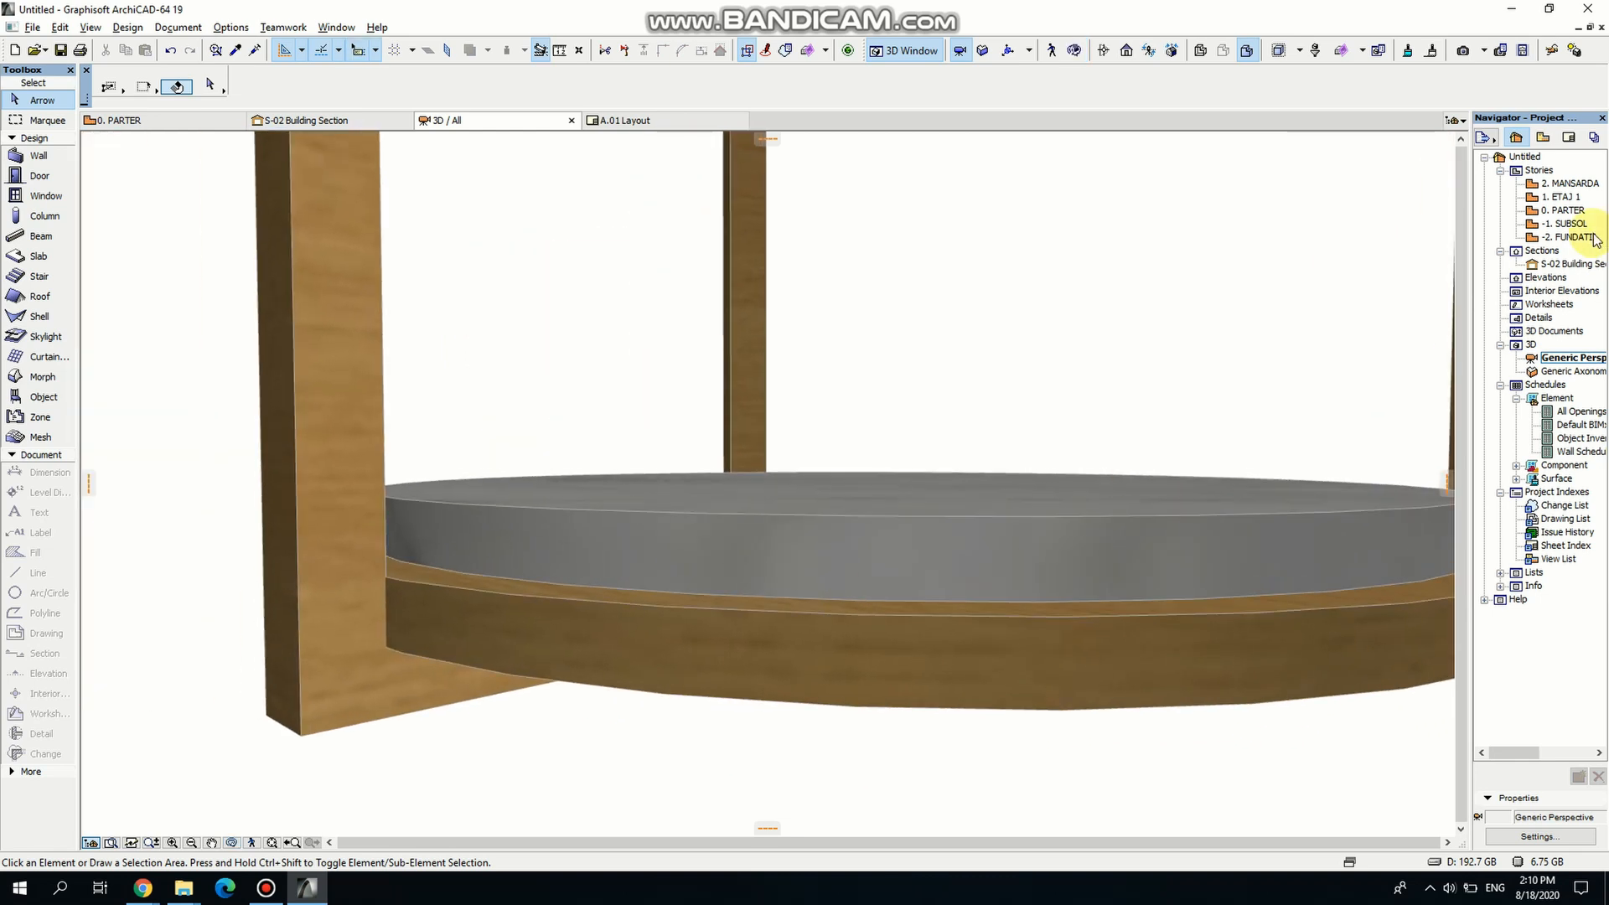
On the 0. PARTER plan, draw a small circle inside the outer end of the vertical spoke and centre it across the spoke's width.
{"action": "double_click", "coordinate": [1570, 212]}
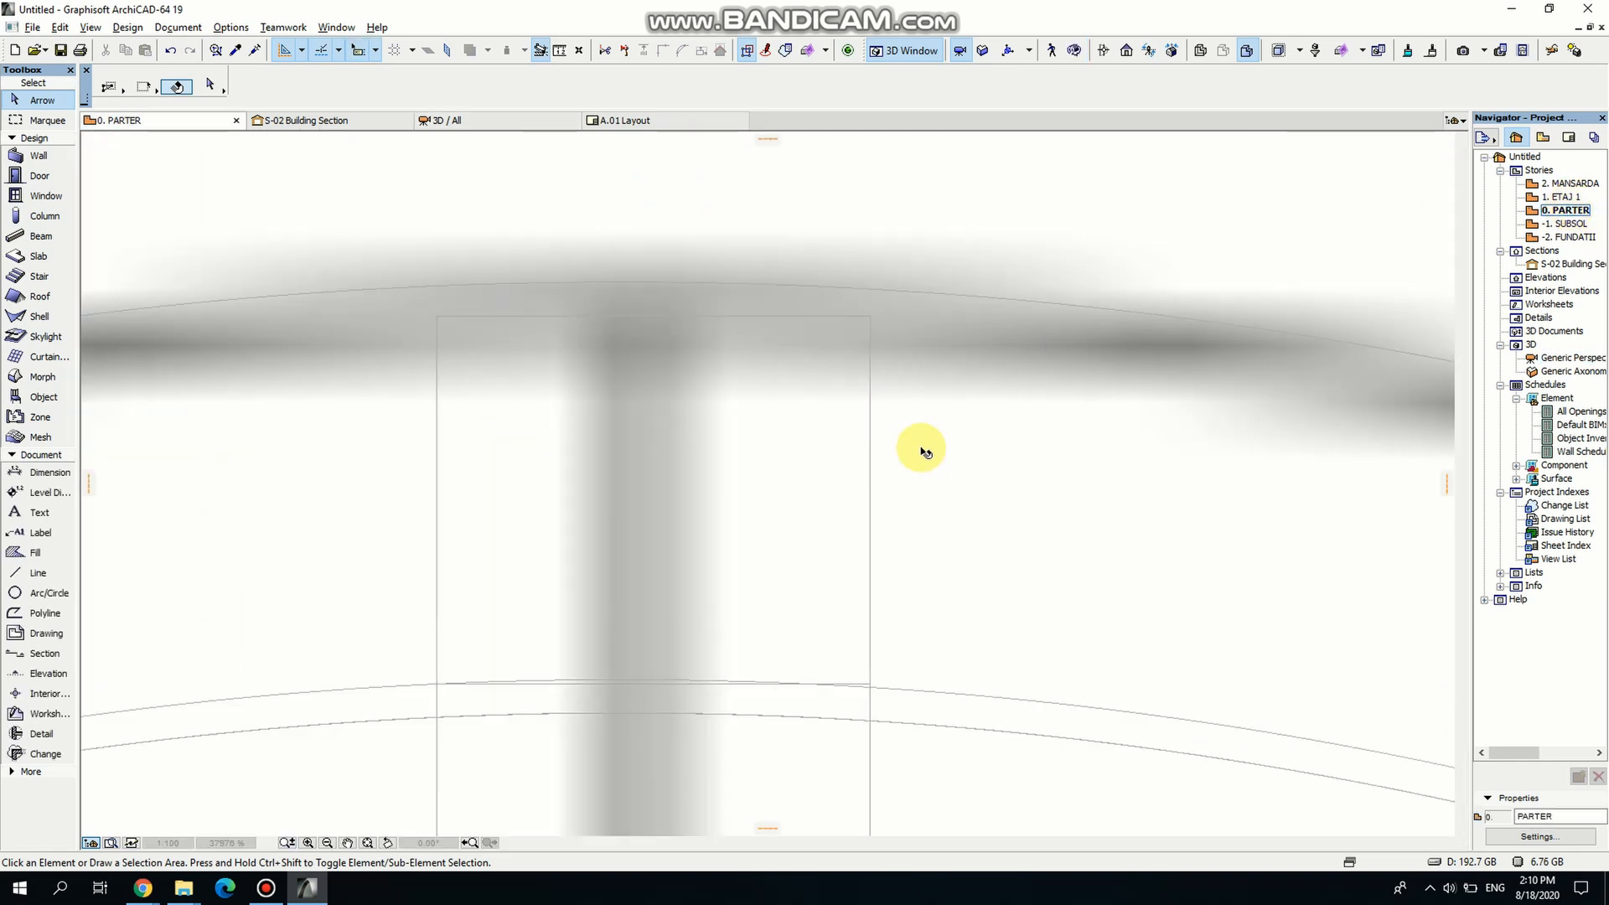
{"action": "scroll", "coordinate": [880, 504], "scroll_direction": "down", "scroll_amount": 3}
{"action": "middle_click_drag", "start_coordinate": [944, 544], "coordinate": [719, 395]}
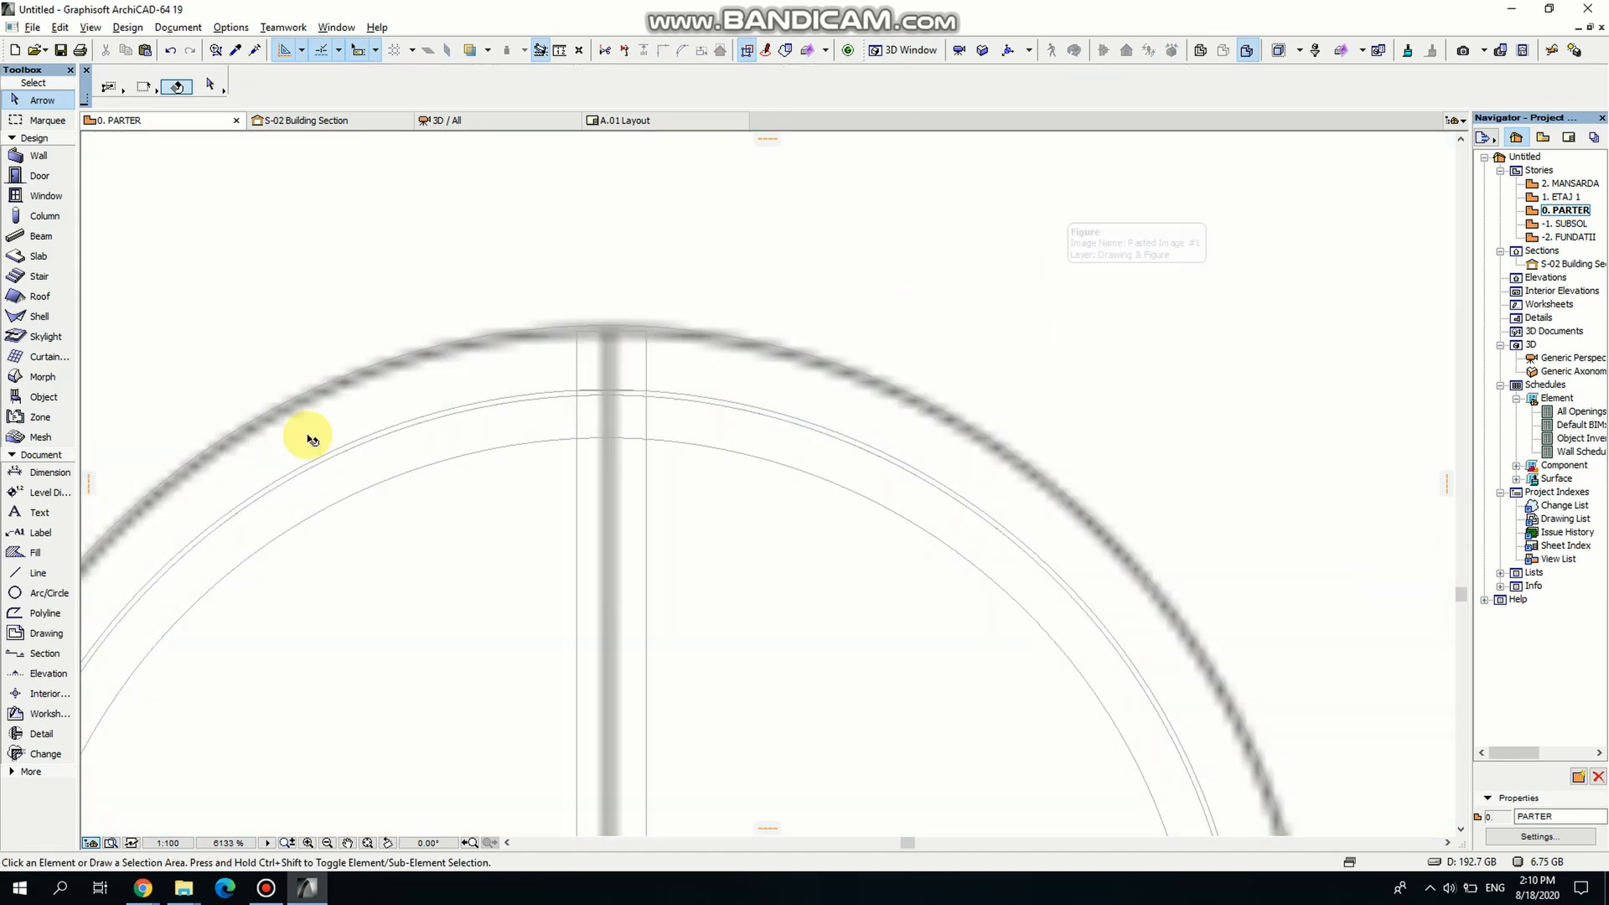
{"action": "left_click", "coordinate": [17, 594]}
{"action": "scroll", "coordinate": [663, 341], "scroll_direction": "up", "scroll_amount": 3}
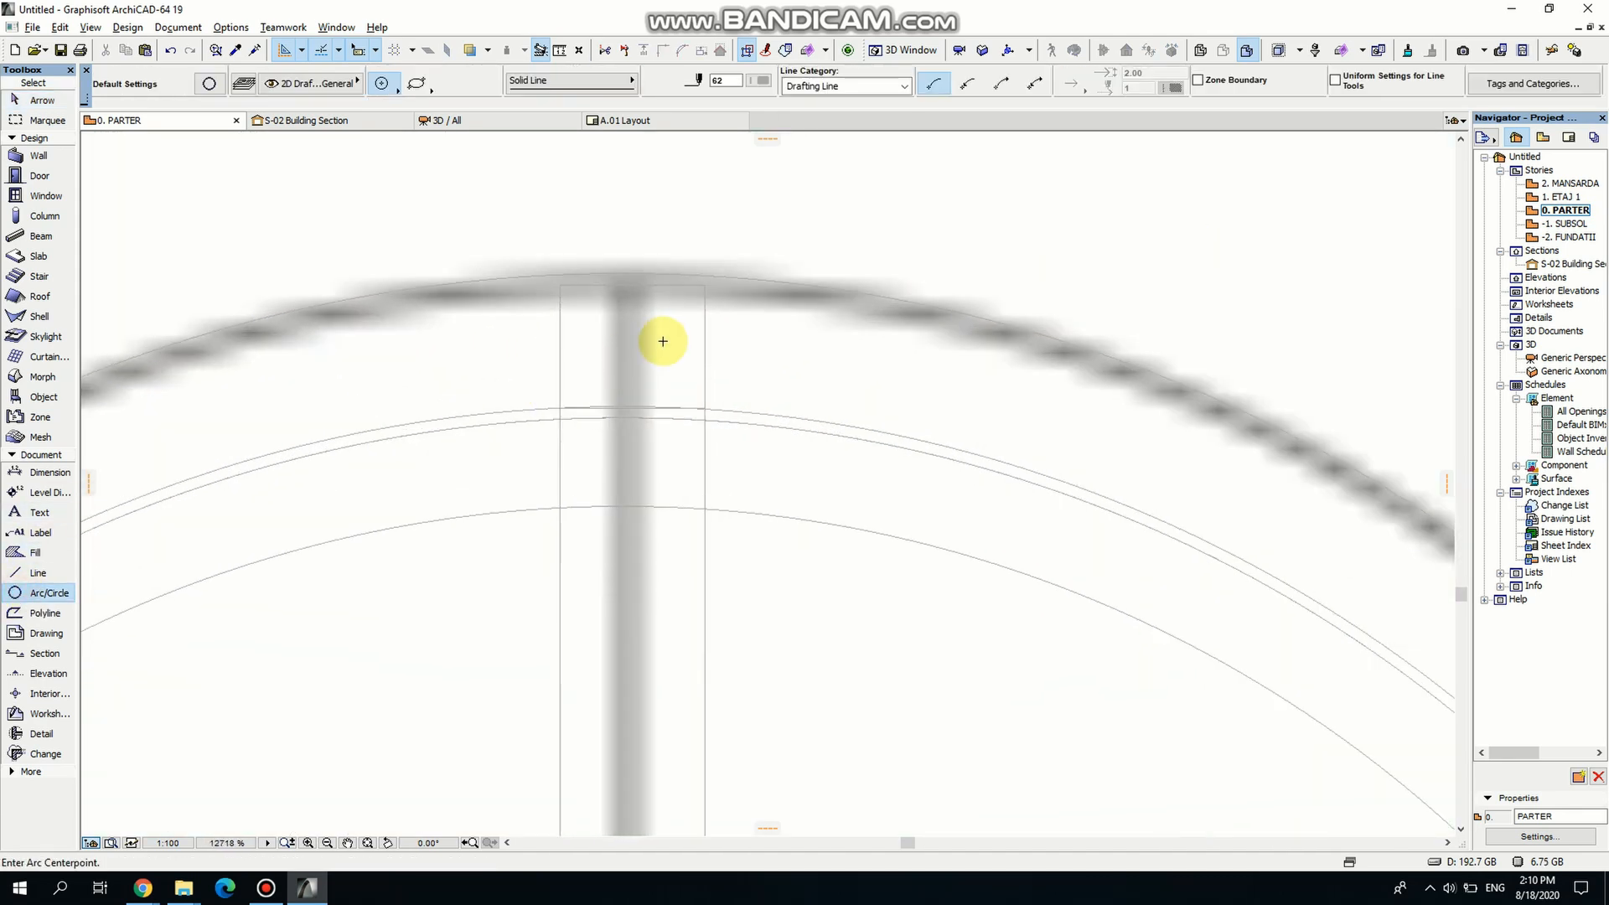
{"action": "double_click", "coordinate": [605, 300]}
{"action": "key", "text": "Escape"}
{"action": "left_click", "coordinate": [652, 293]}
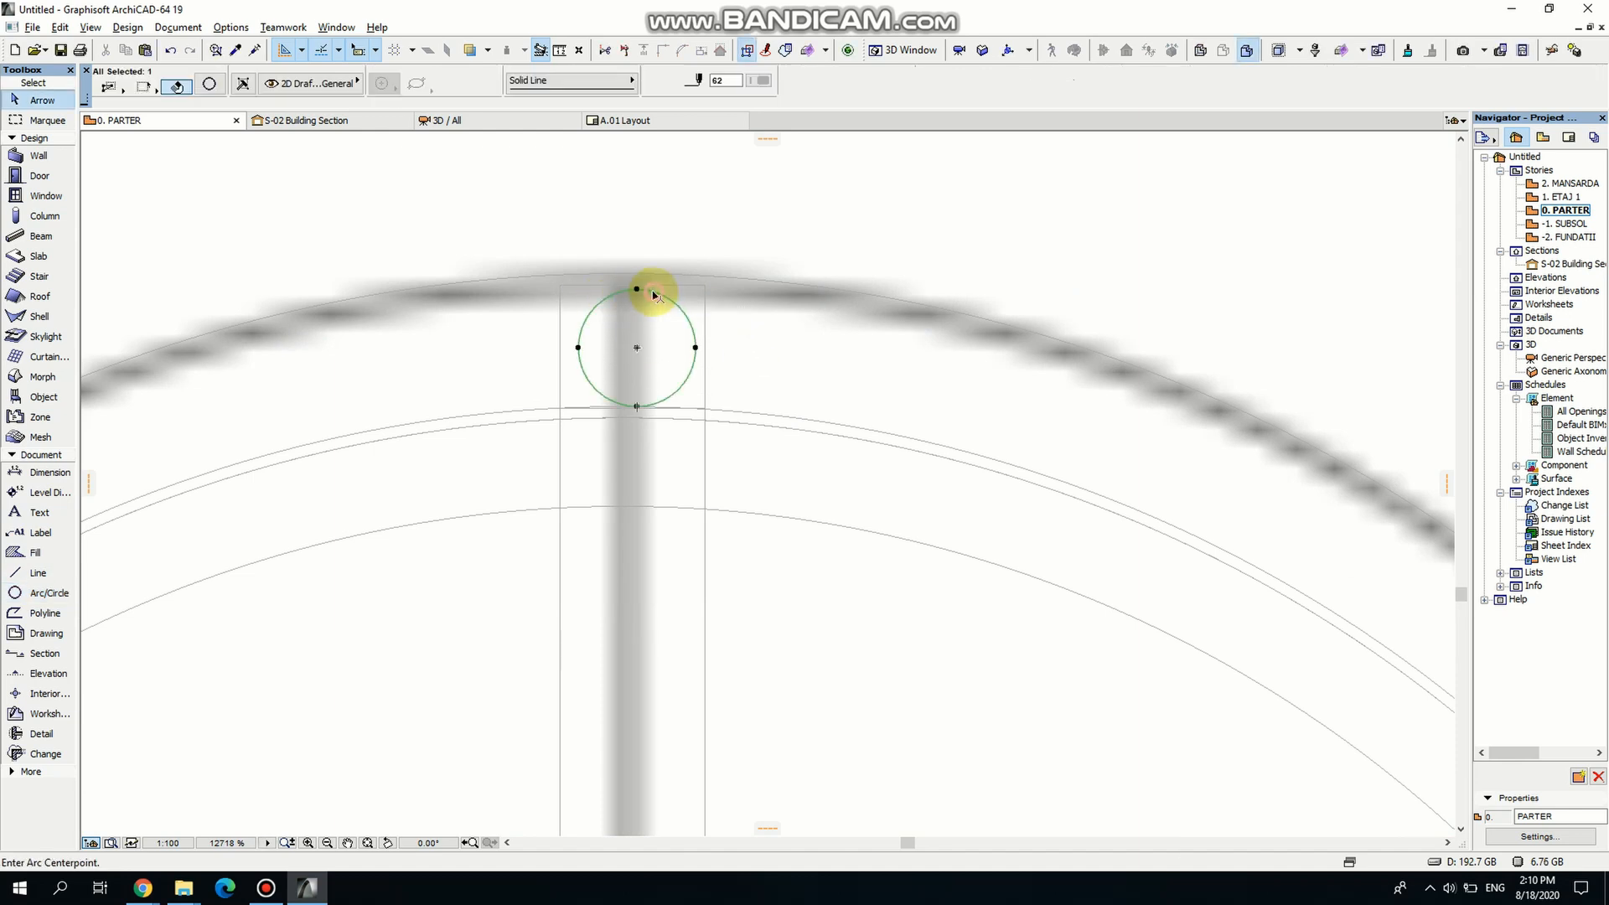
{"action": "left_click", "coordinate": [652, 292]}
{"action": "left_click", "coordinate": [651, 294]}
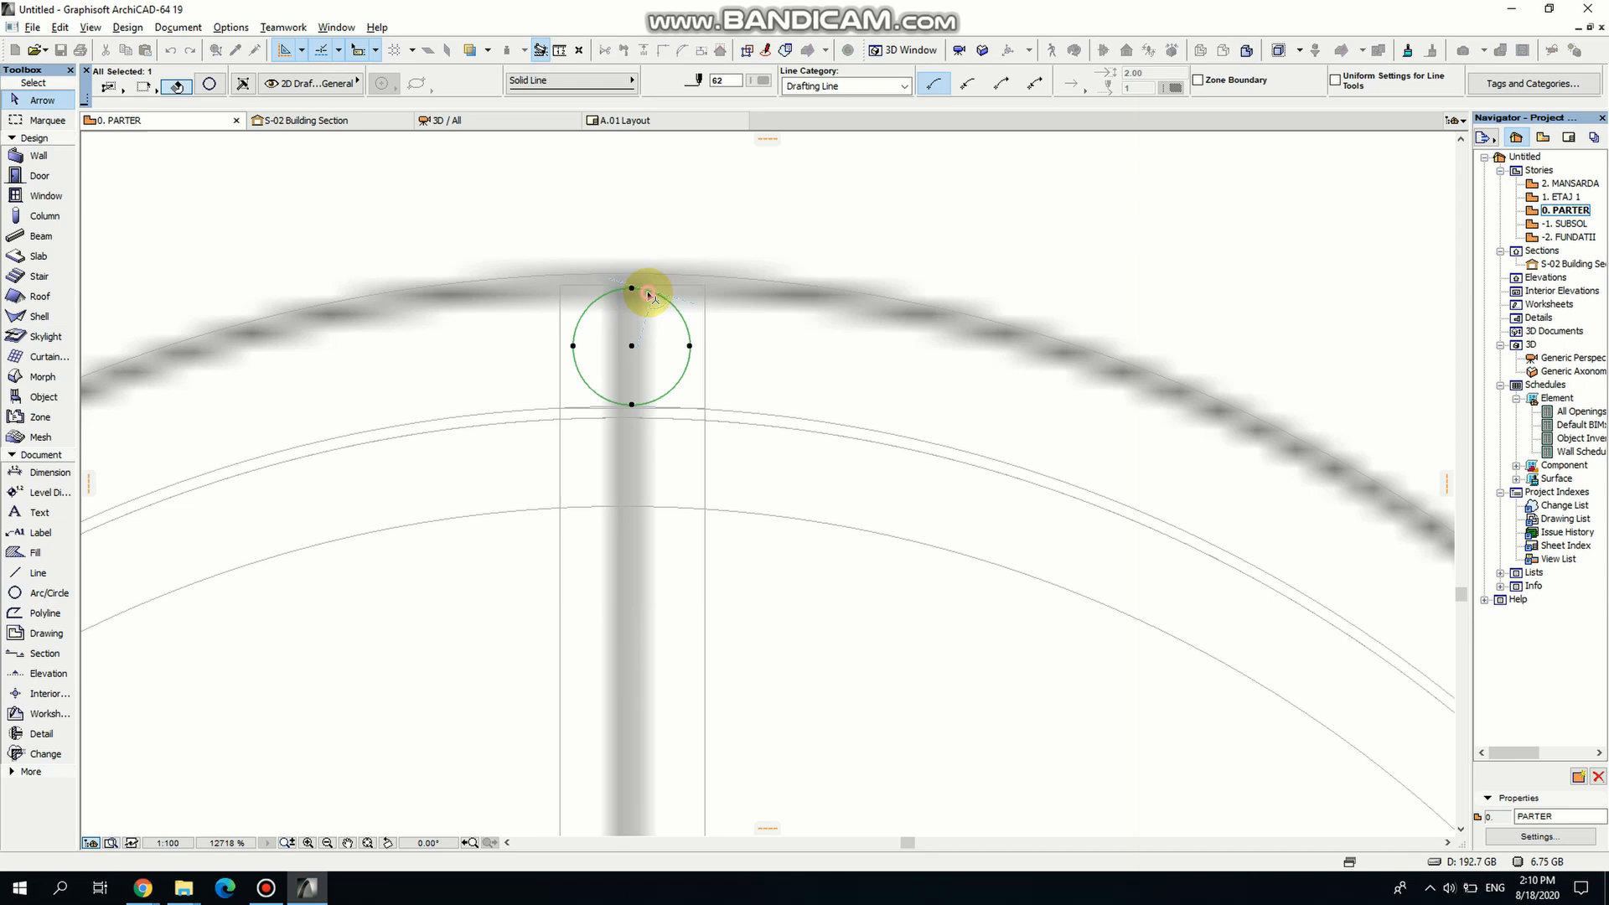
{"action": "key", "text": "Escape"}
Create a round slab from the small circle using the spoke's slab settings, and set its thickness to 1.00.
{"action": "left_click", "coordinate": [702, 303], "text": "alt"}
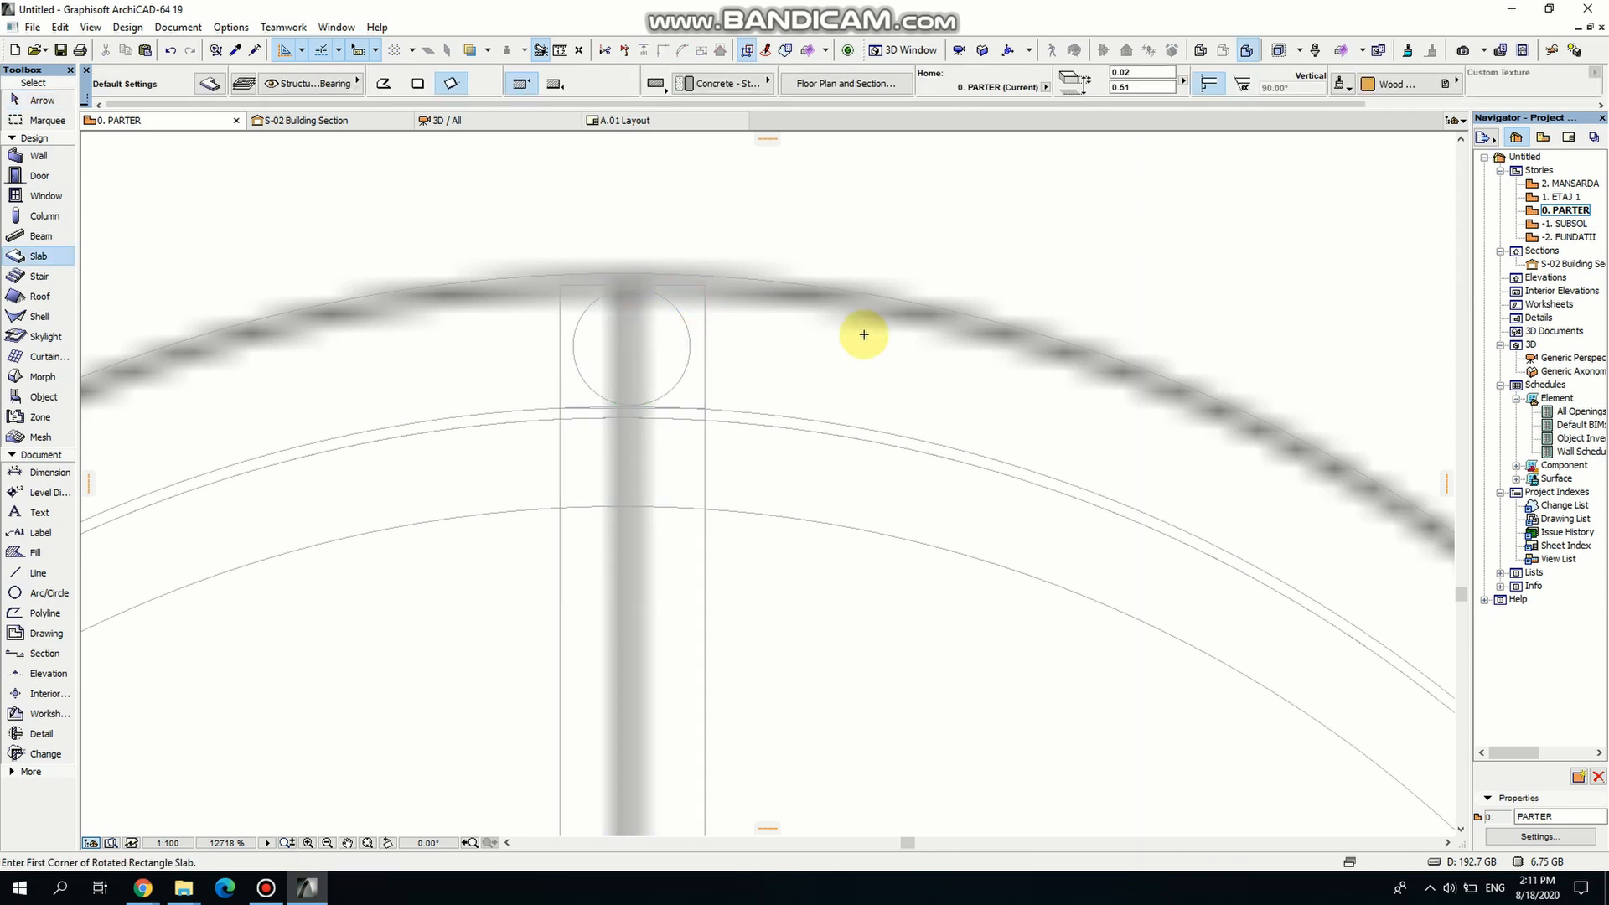
{"action": "double_click", "coordinate": [1567, 358]}
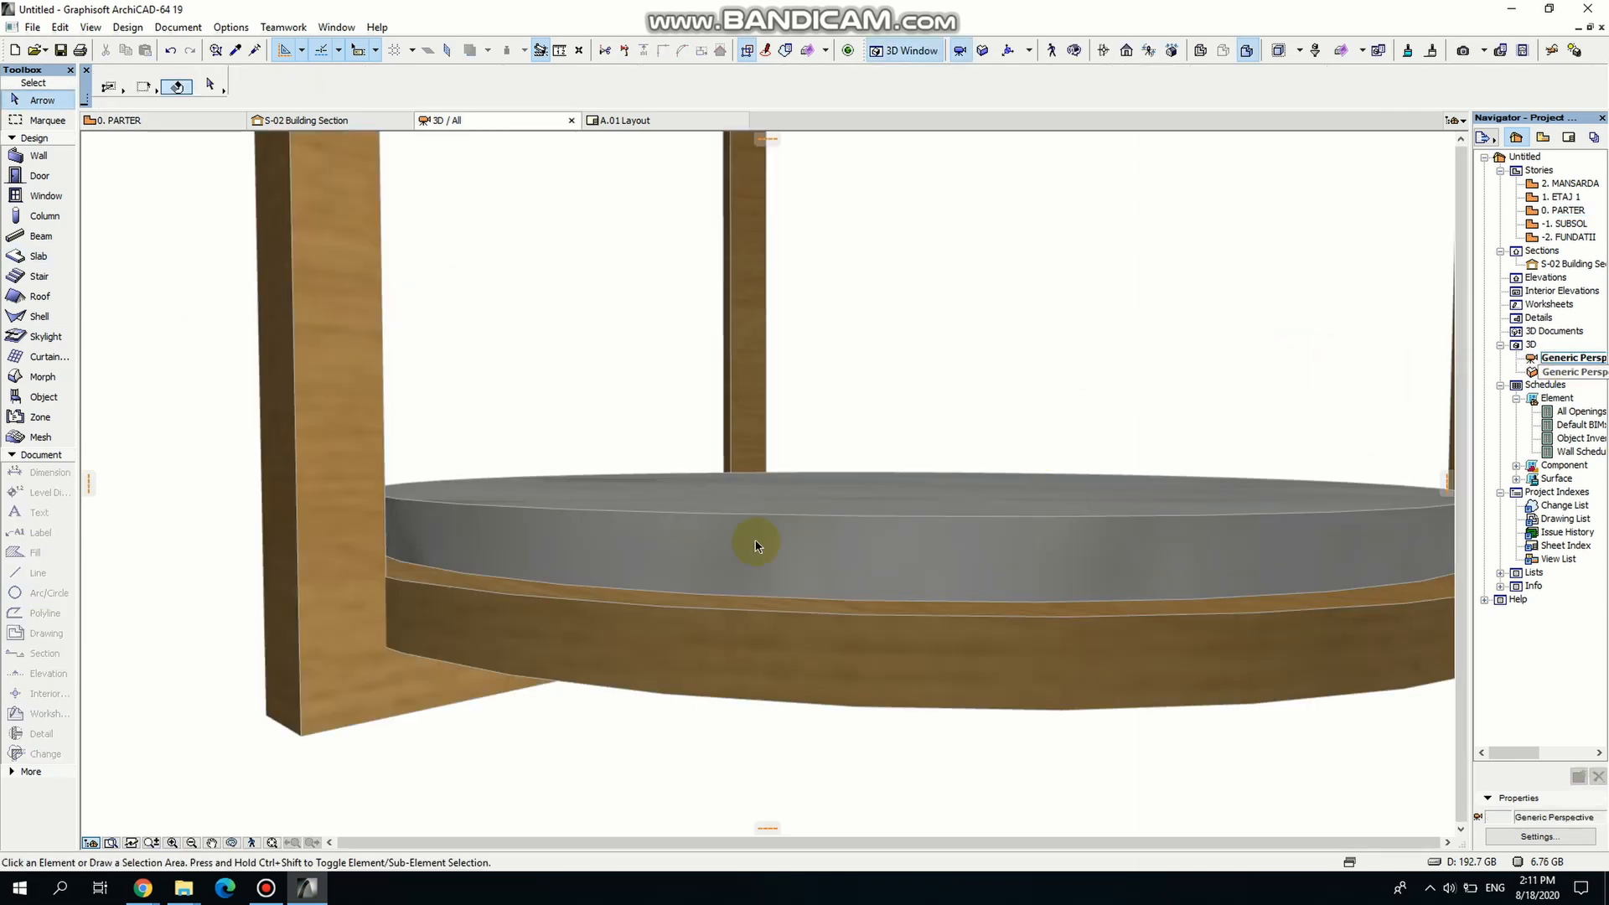
{"action": "scroll", "coordinate": [405, 610], "scroll_direction": "down", "scroll_amount": 10}
{"action": "scroll", "coordinate": [441, 633], "scroll_direction": "up", "scroll_amount": 1}
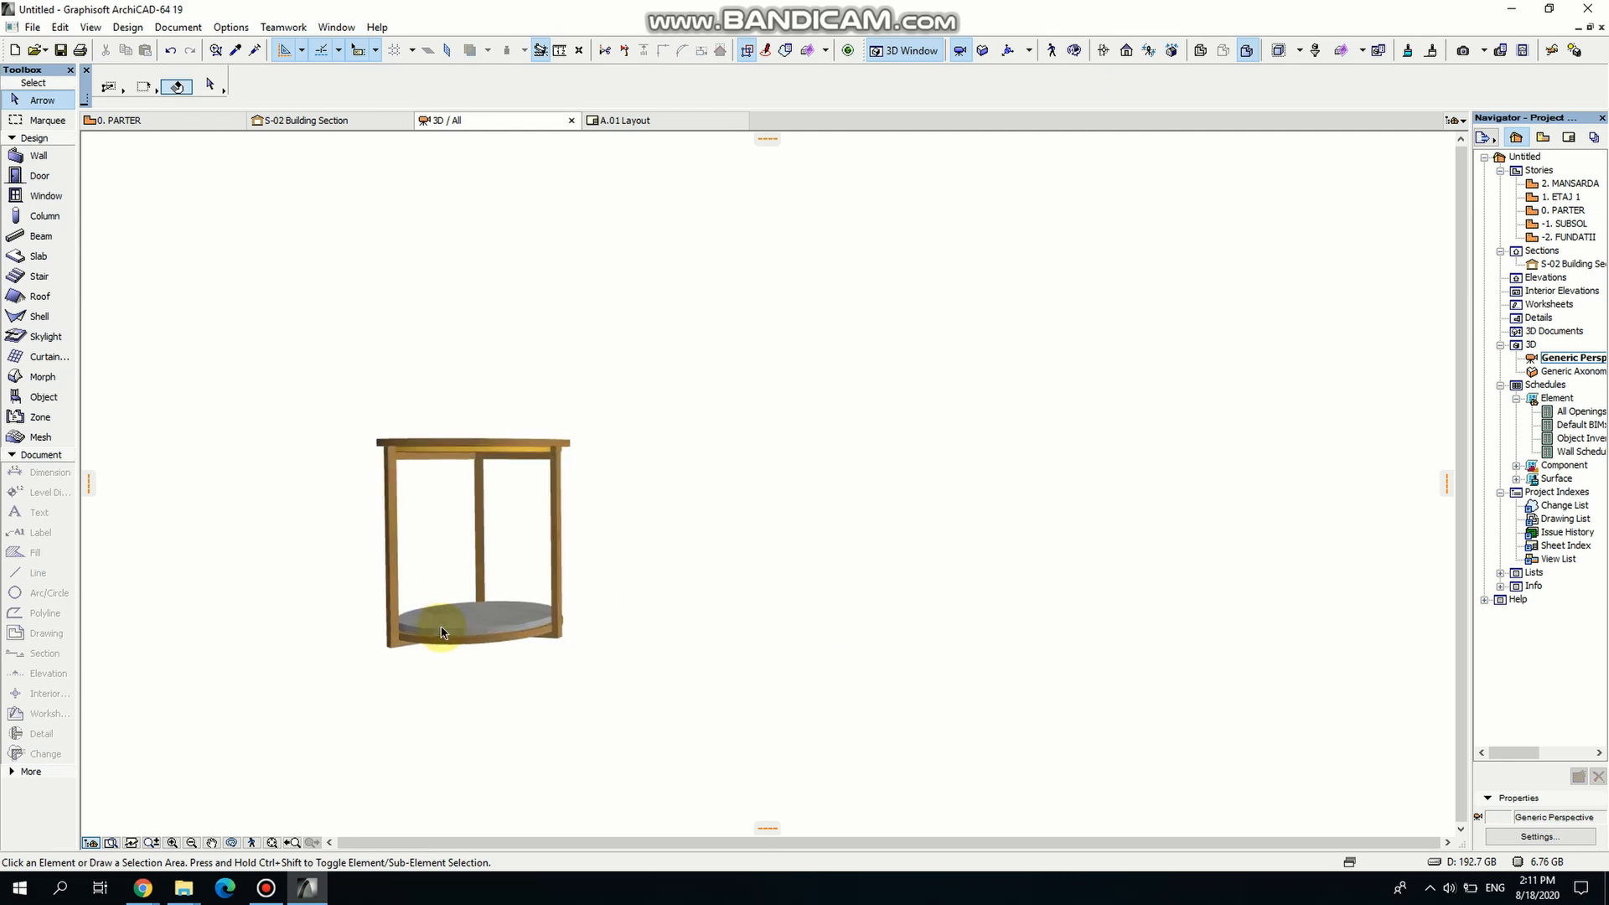
{"action": "left_click", "coordinate": [171, 52]}
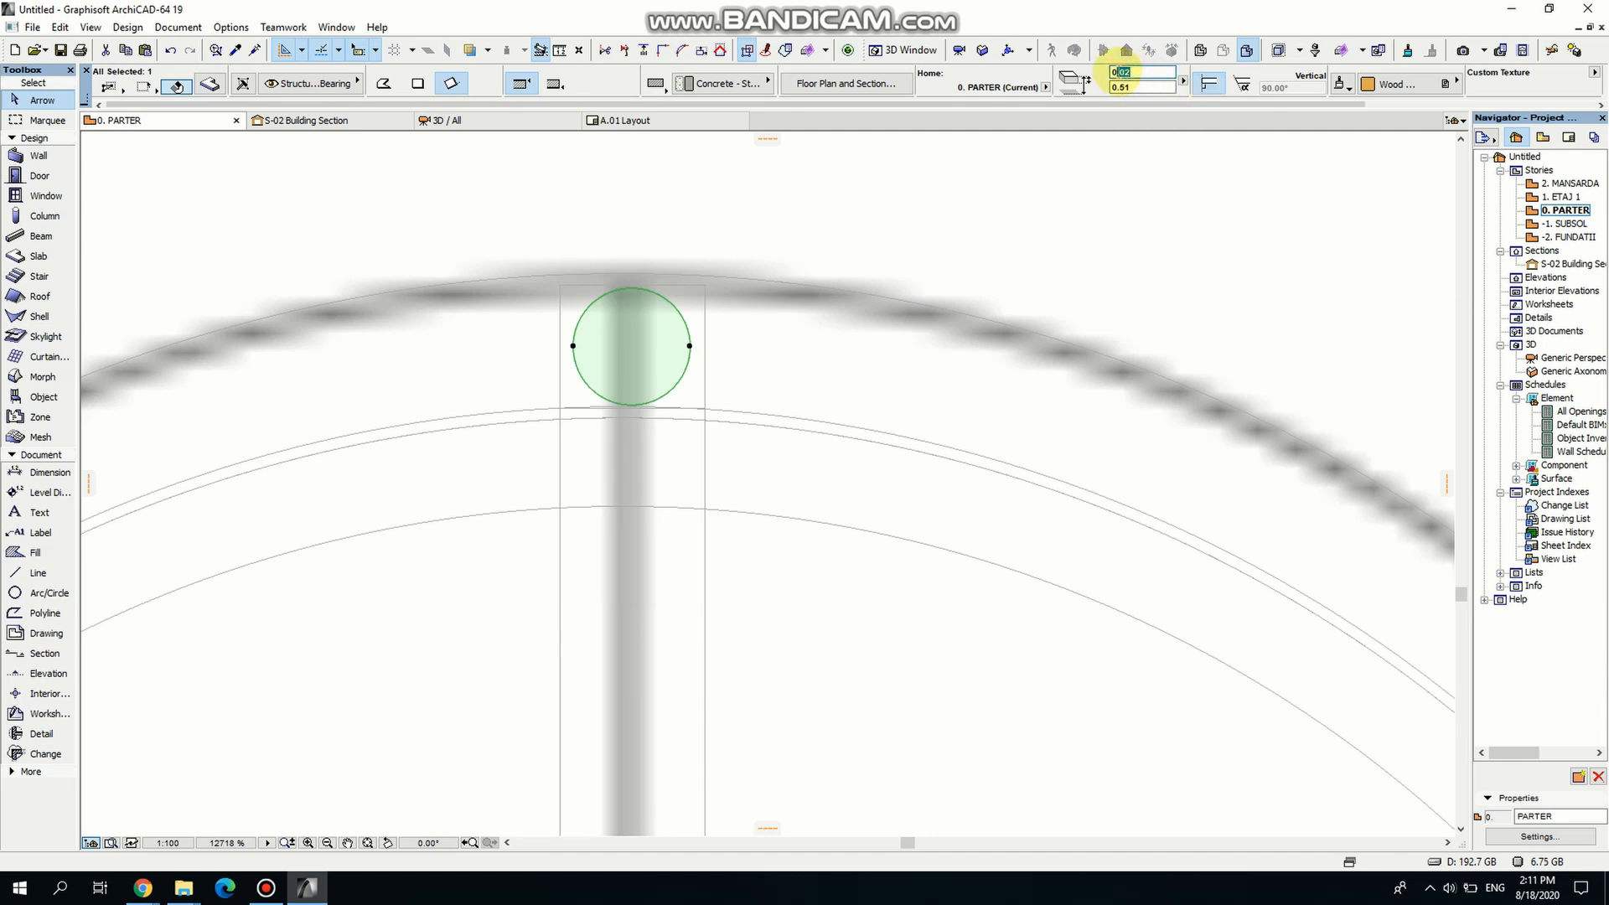
{"action": "left_click", "coordinate": [1328, 250]}
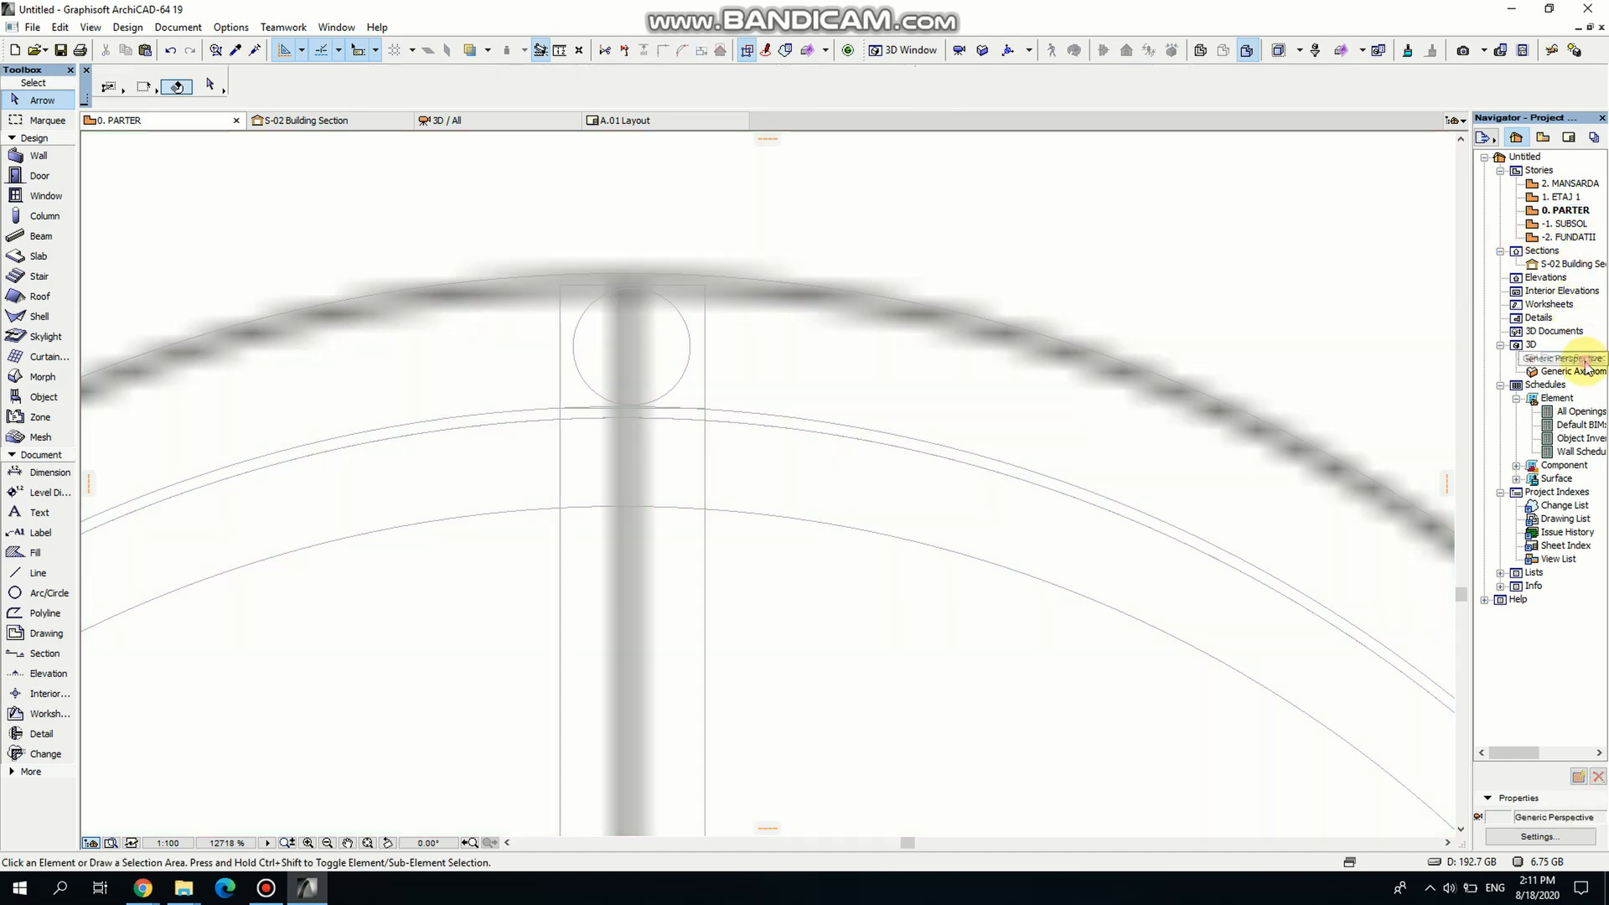
In the 3D perspective, raise the round slab's lower end to just below the leg, giving a thickness of 0.57.
{"action": "double_click", "coordinate": [1583, 367]}
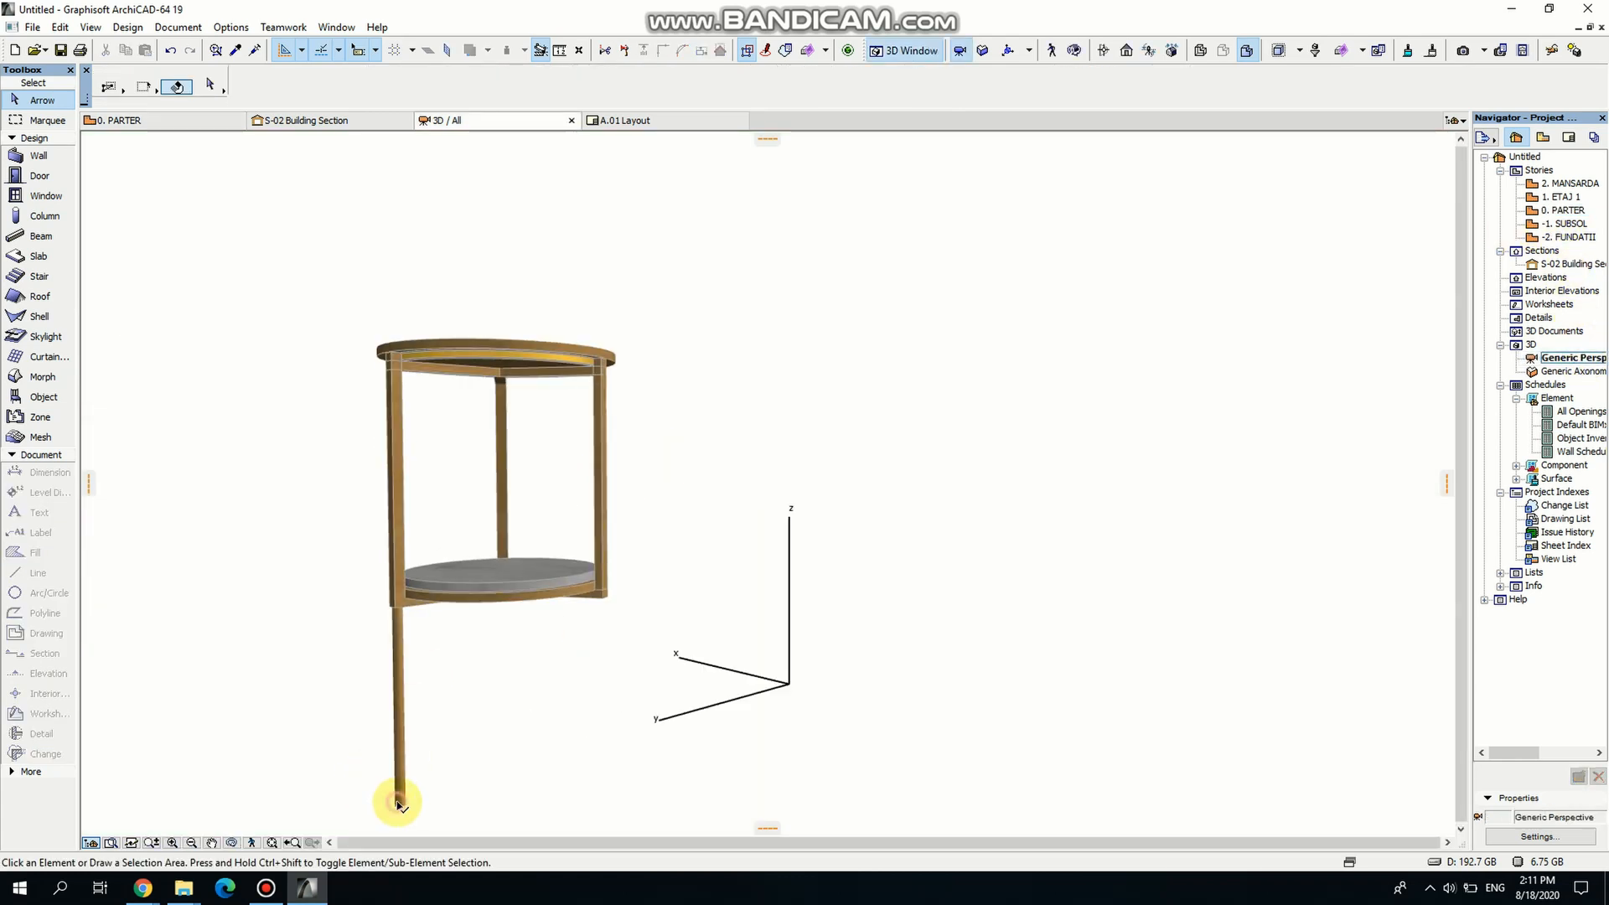
{"action": "left_click", "coordinate": [399, 805]}
{"action": "left_click", "coordinate": [403, 807]}
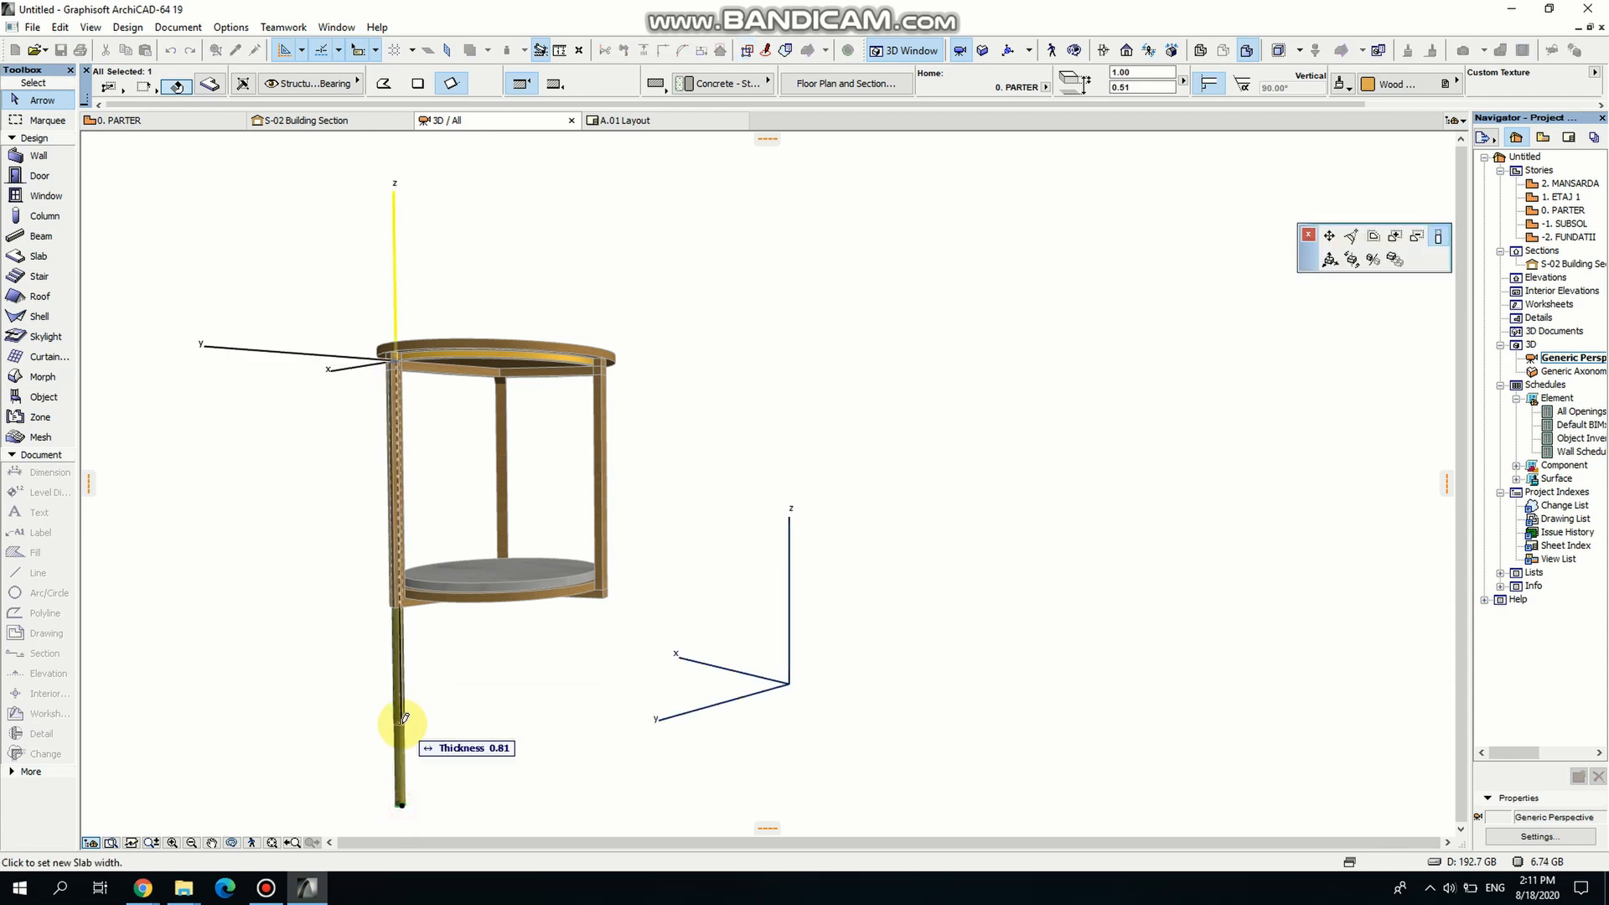
{"action": "left_click", "coordinate": [403, 611]}
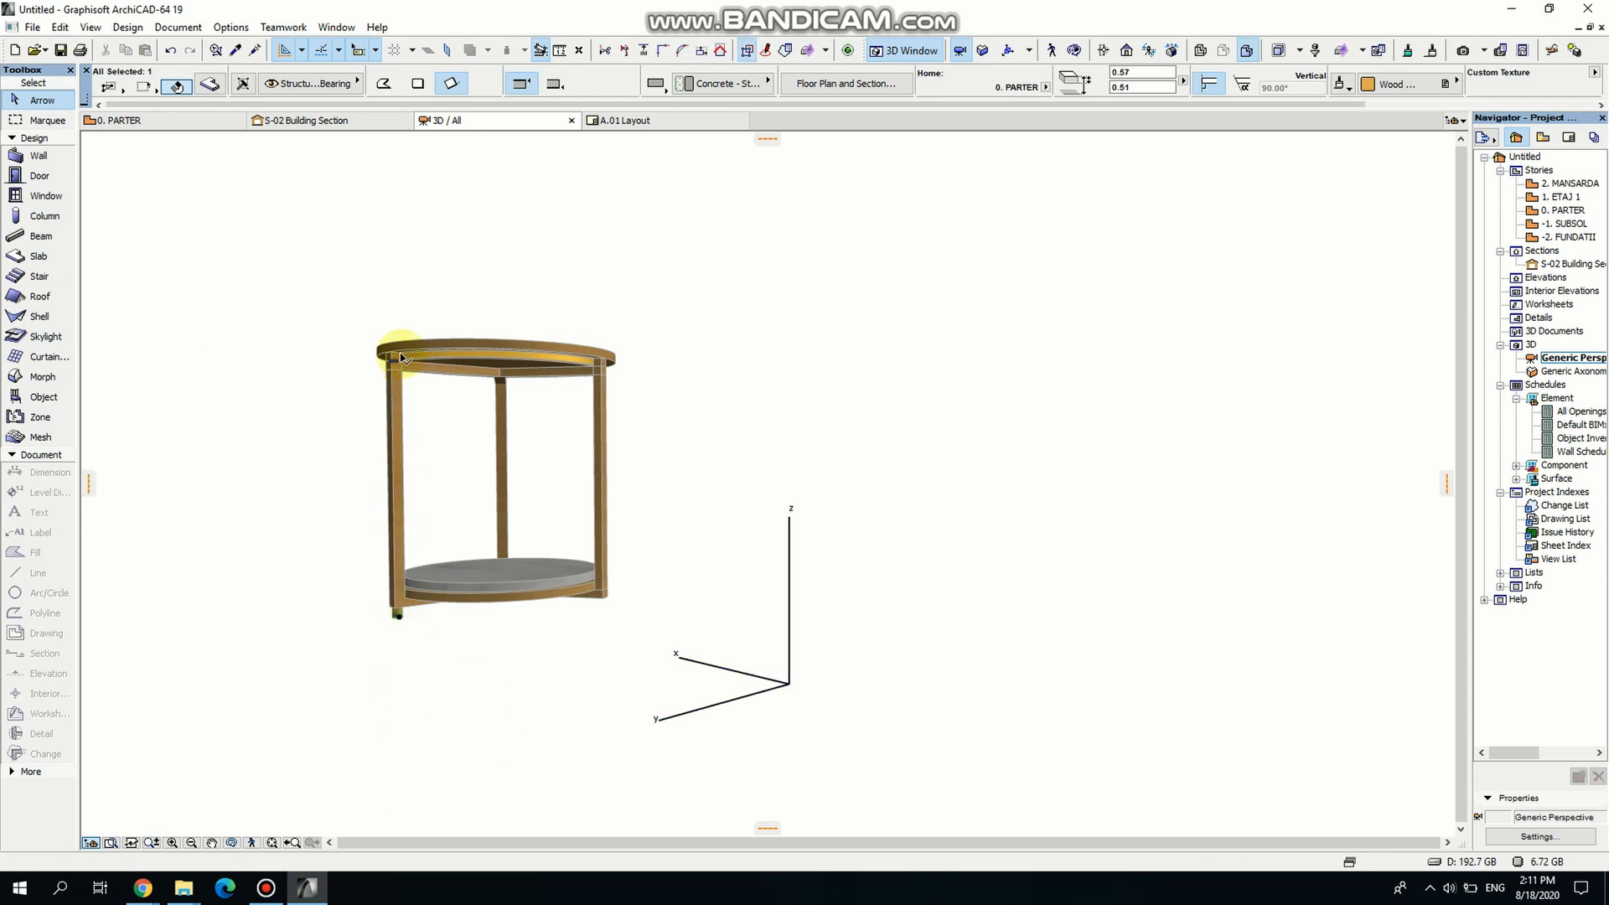
Try to lower the round slab farther below the leg, to a top elevation of 0.46.
{"action": "scroll", "coordinate": [431, 503], "scroll_direction": "up", "scroll_amount": 3}
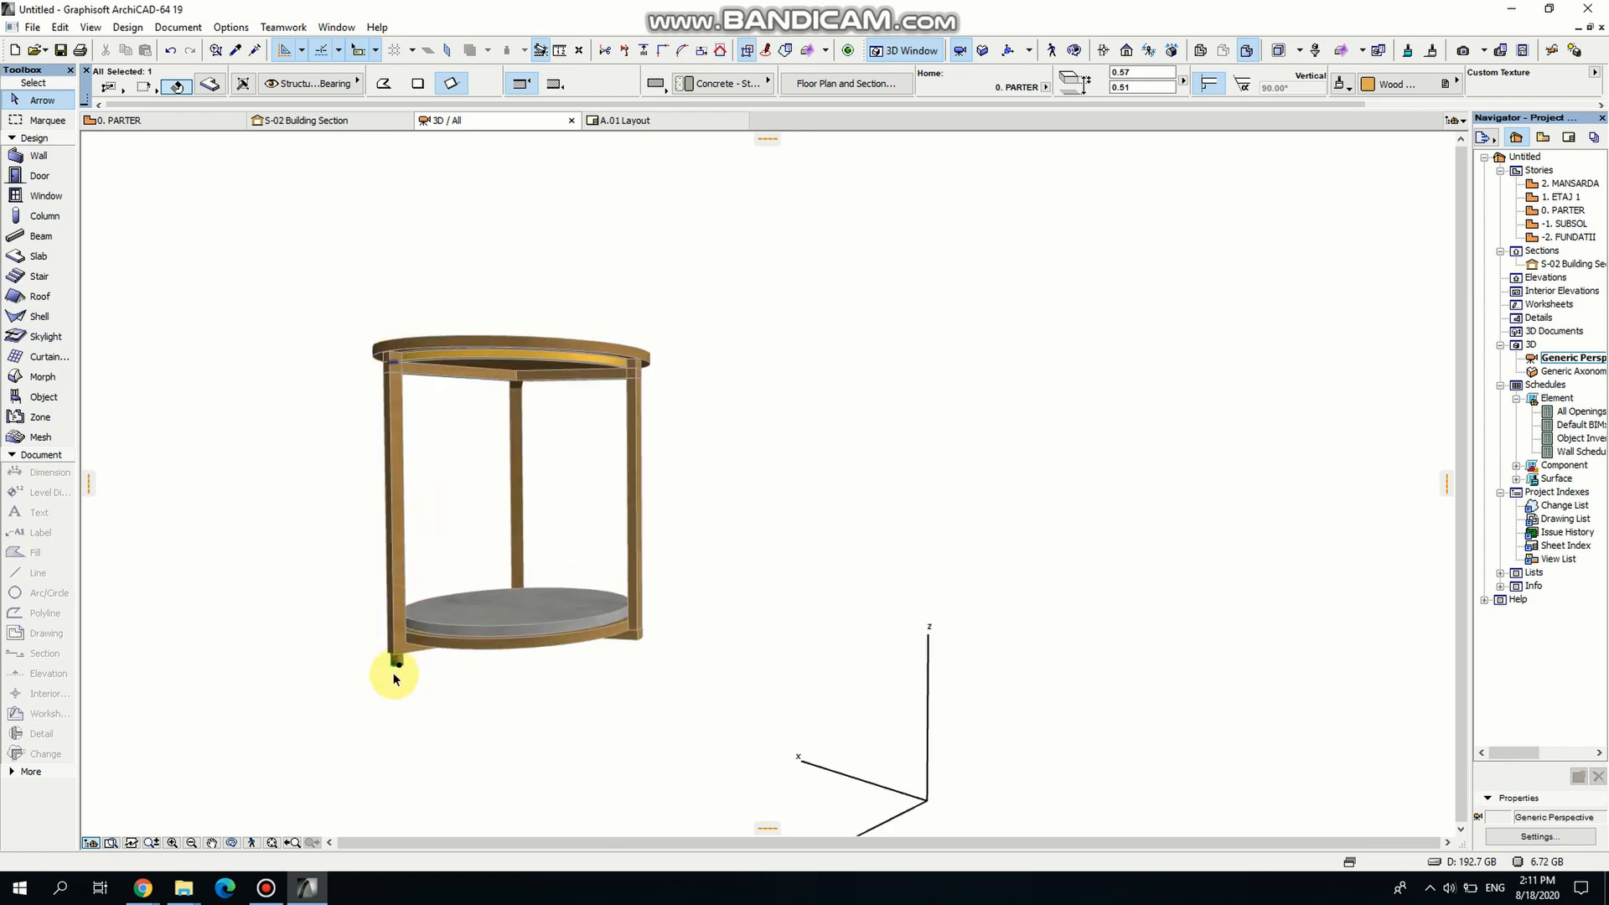
{"action": "scroll", "coordinate": [396, 677], "scroll_direction": "up", "scroll_amount": 4}
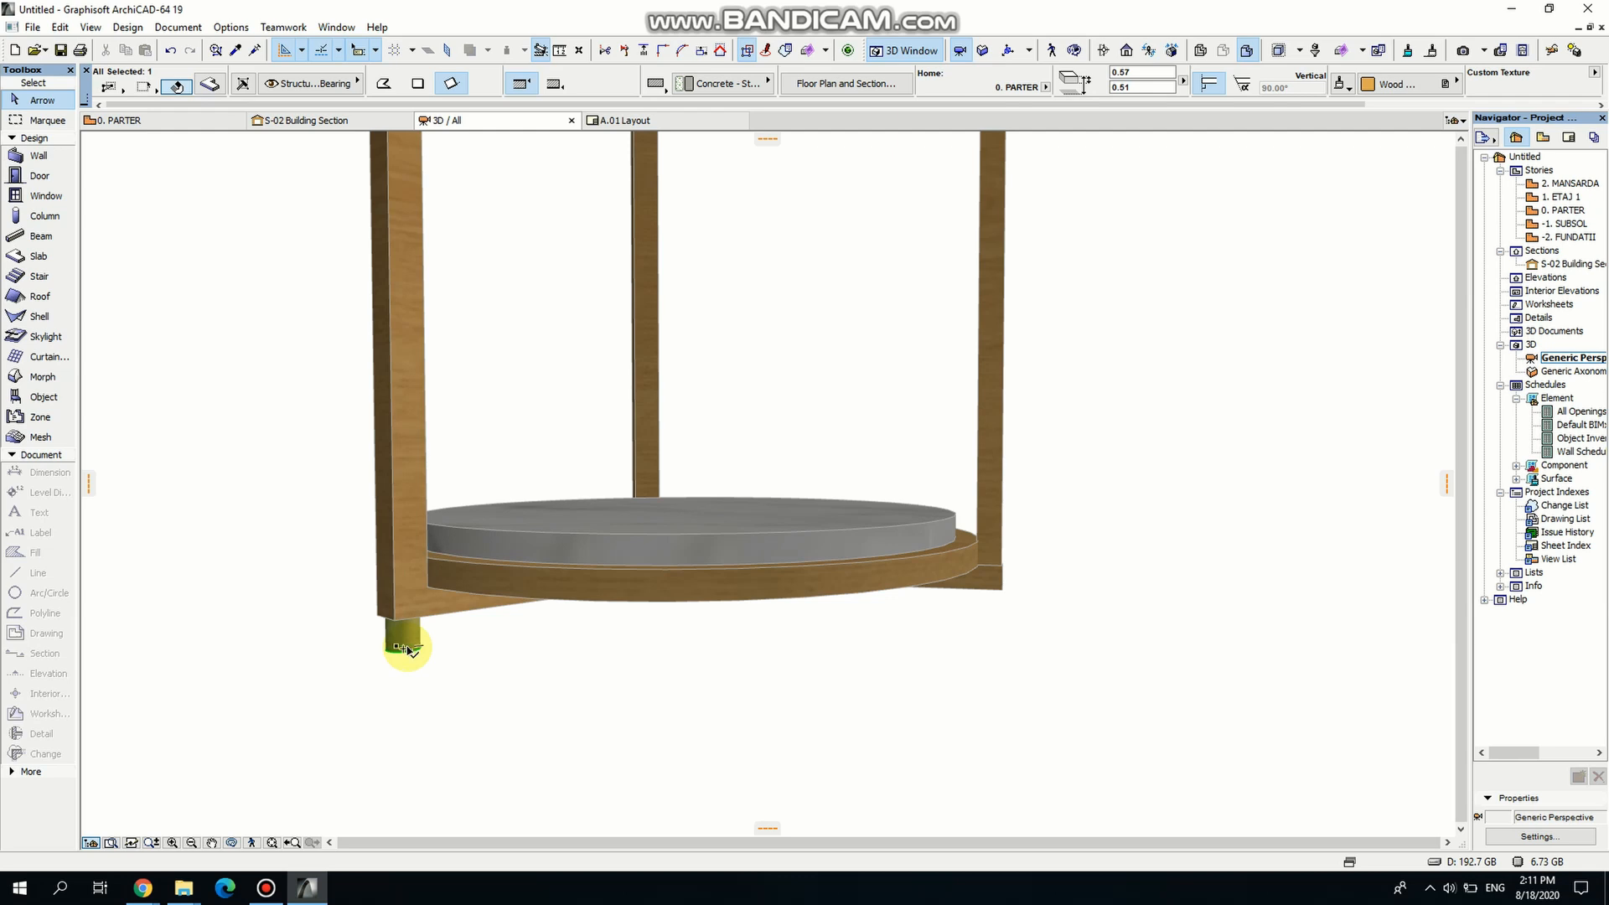
{"action": "left_click", "coordinate": [406, 648]}
{"action": "left_click", "coordinate": [412, 715]}
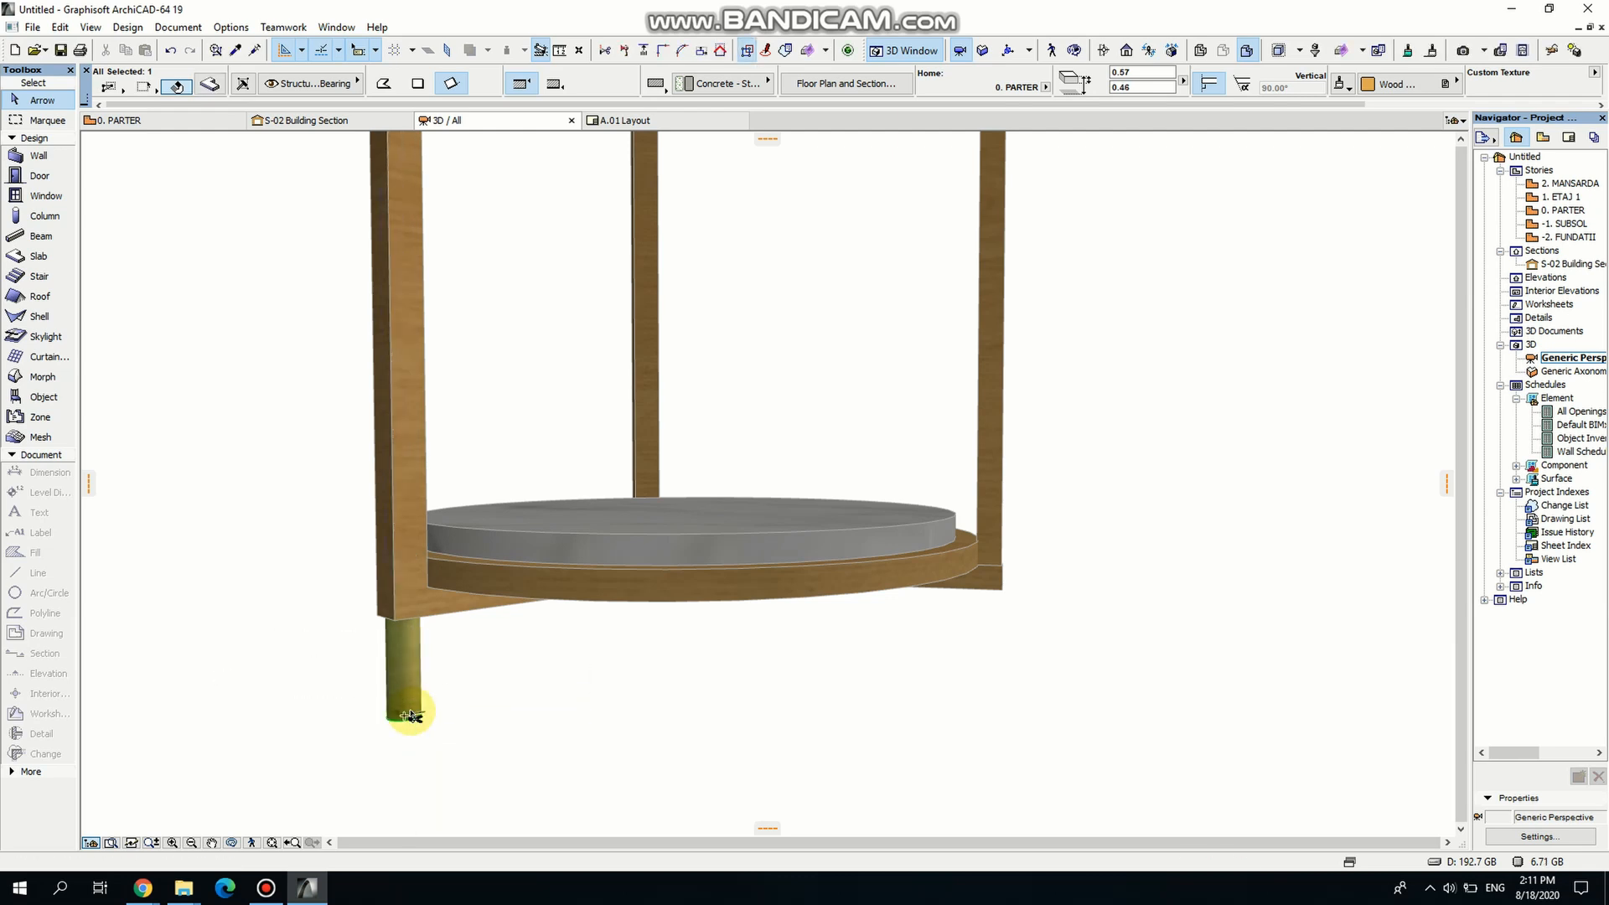
{"action": "key", "text": "Escape"}
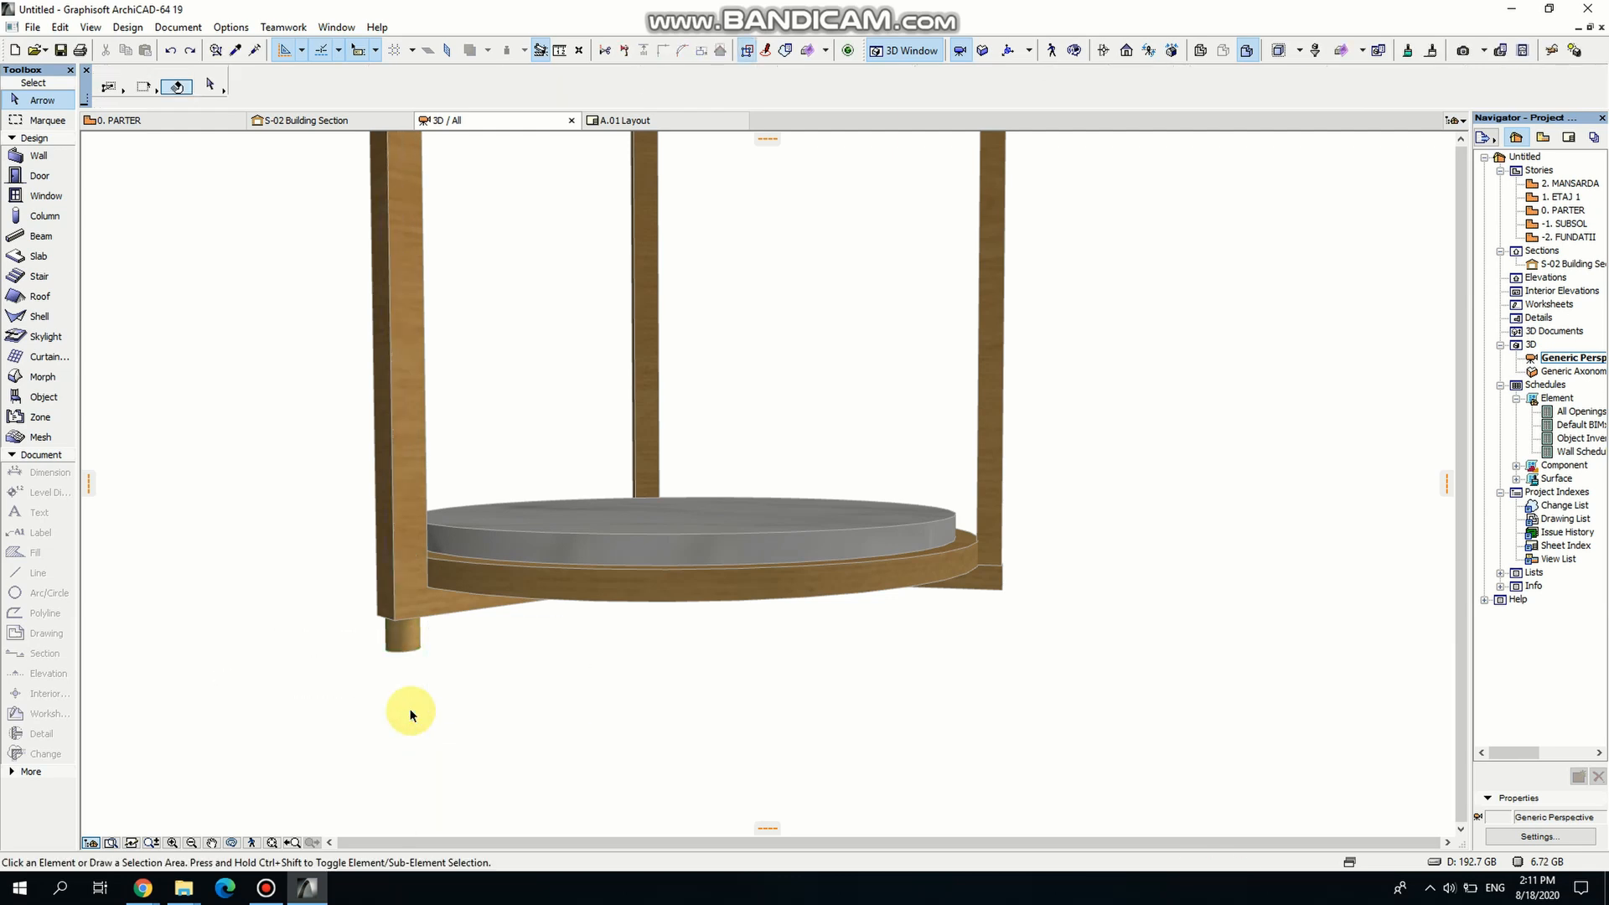
Lower the round slab's upper face to the underside of the leg, giving thickness 0.02 and top elevation -0.04.
{"action": "left_click", "coordinate": [414, 652]}
{"action": "scroll", "coordinate": [478, 610], "scroll_direction": "down", "scroll_amount": 1}
{"action": "middle_click_drag", "start_coordinate": [486, 474], "coordinate": [485, 750]}
{"action": "left_click", "coordinate": [403, 213]}
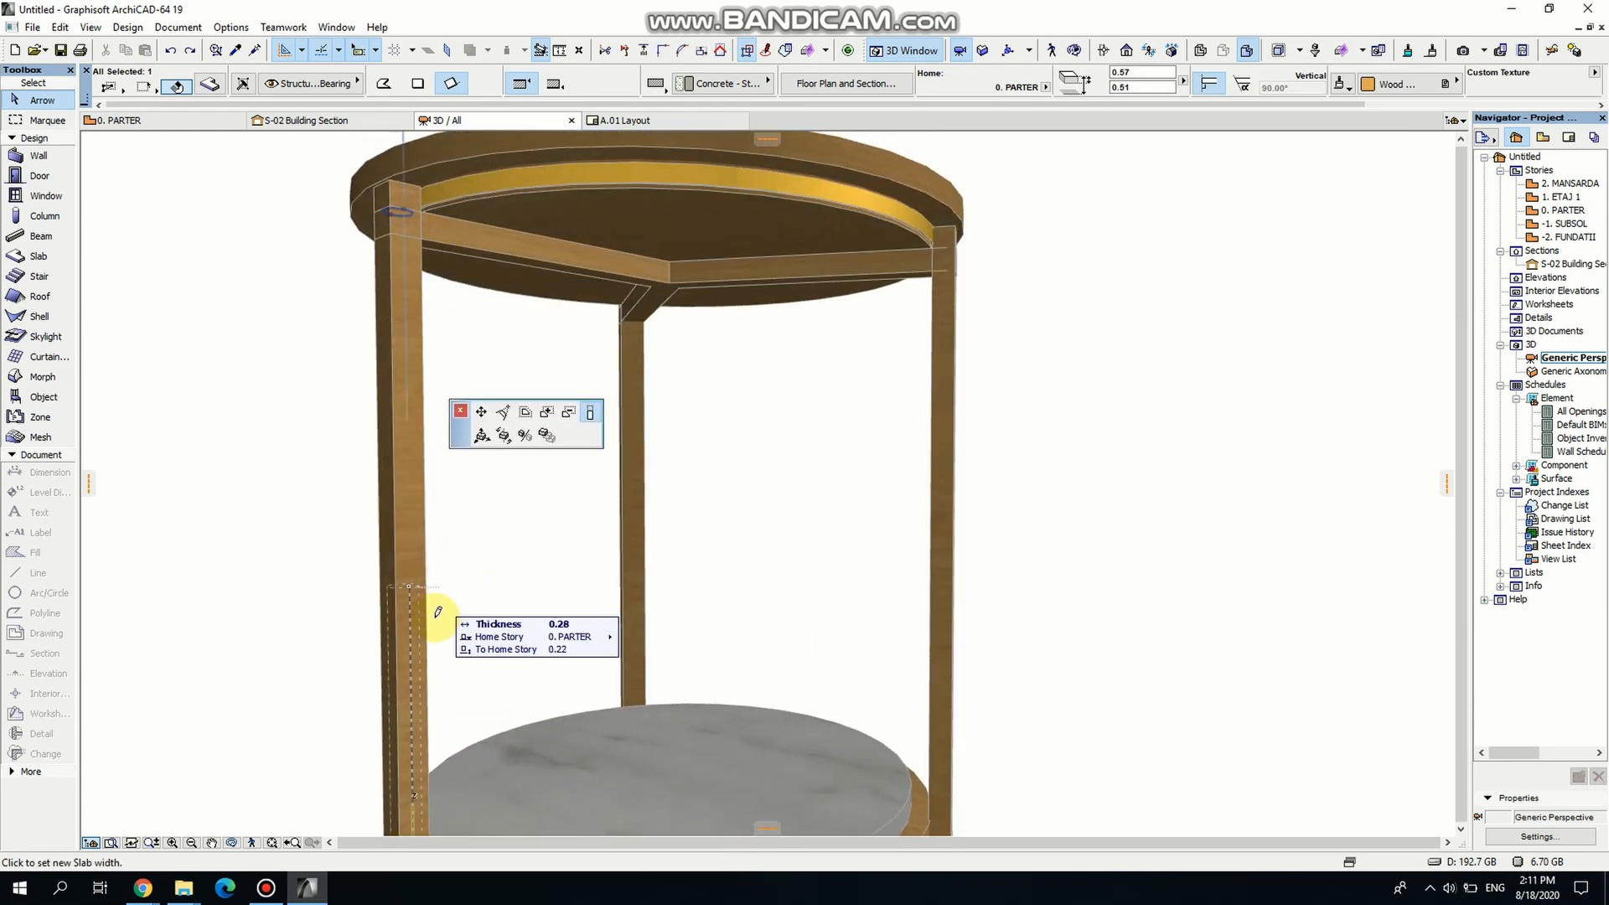
{"action": "middle_click_drag", "start_coordinate": [414, 619], "coordinate": [424, 308]}
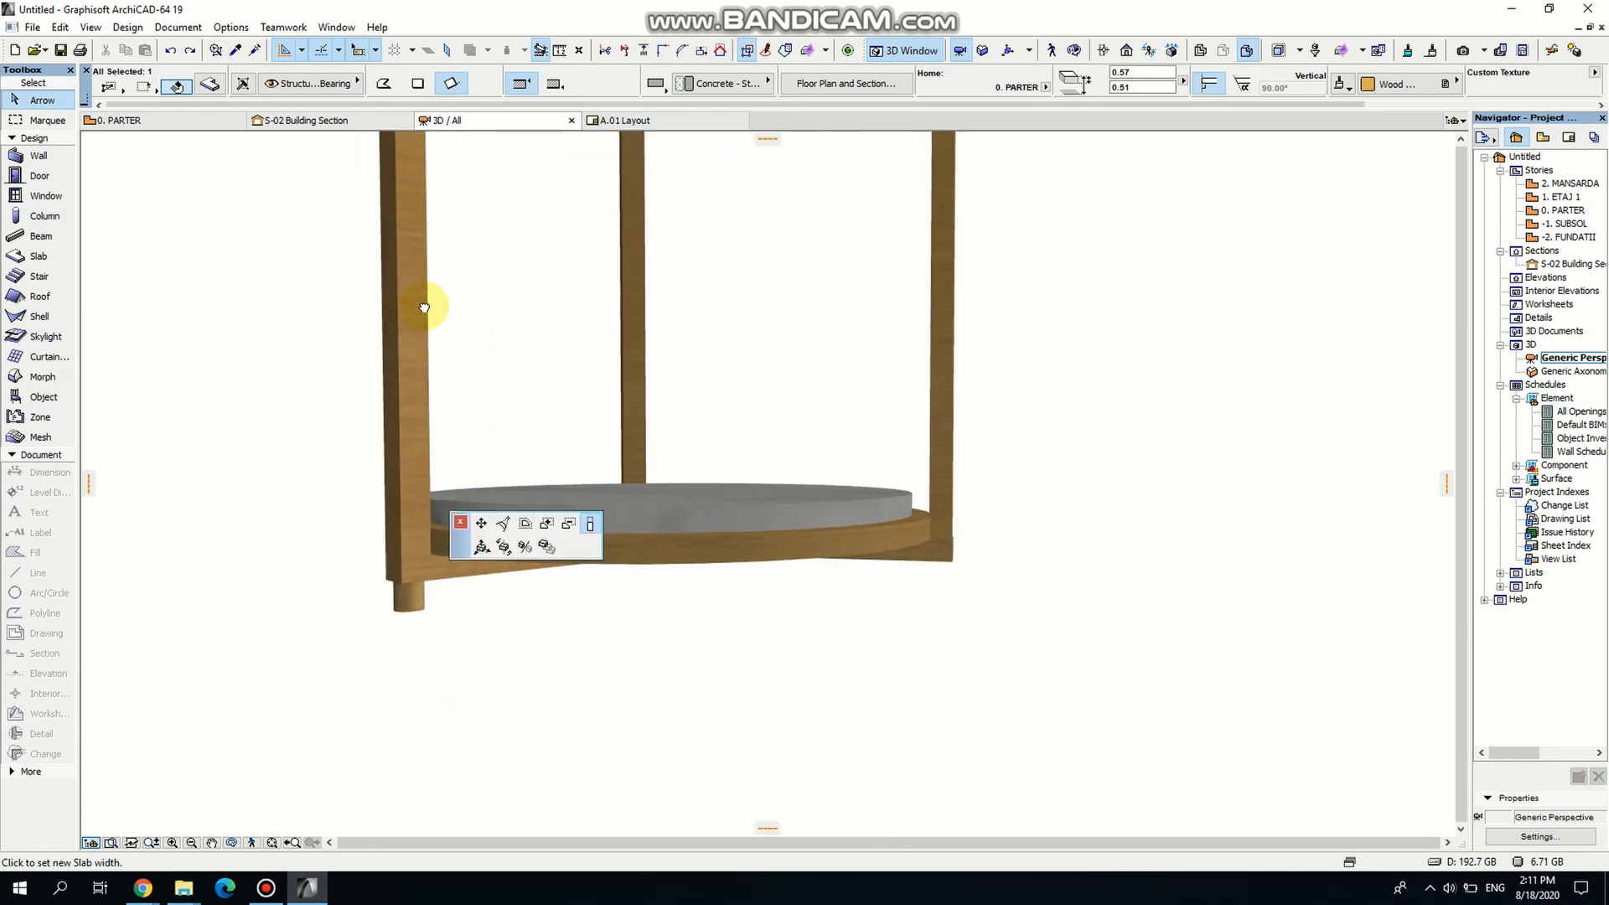
{"action": "left_click", "coordinate": [416, 578]}
Shorten the round foot from below to a thickness of 0.01, and check it on the whole table.
{"action": "scroll", "coordinate": [419, 595], "scroll_direction": "up", "scroll_amount": 5}
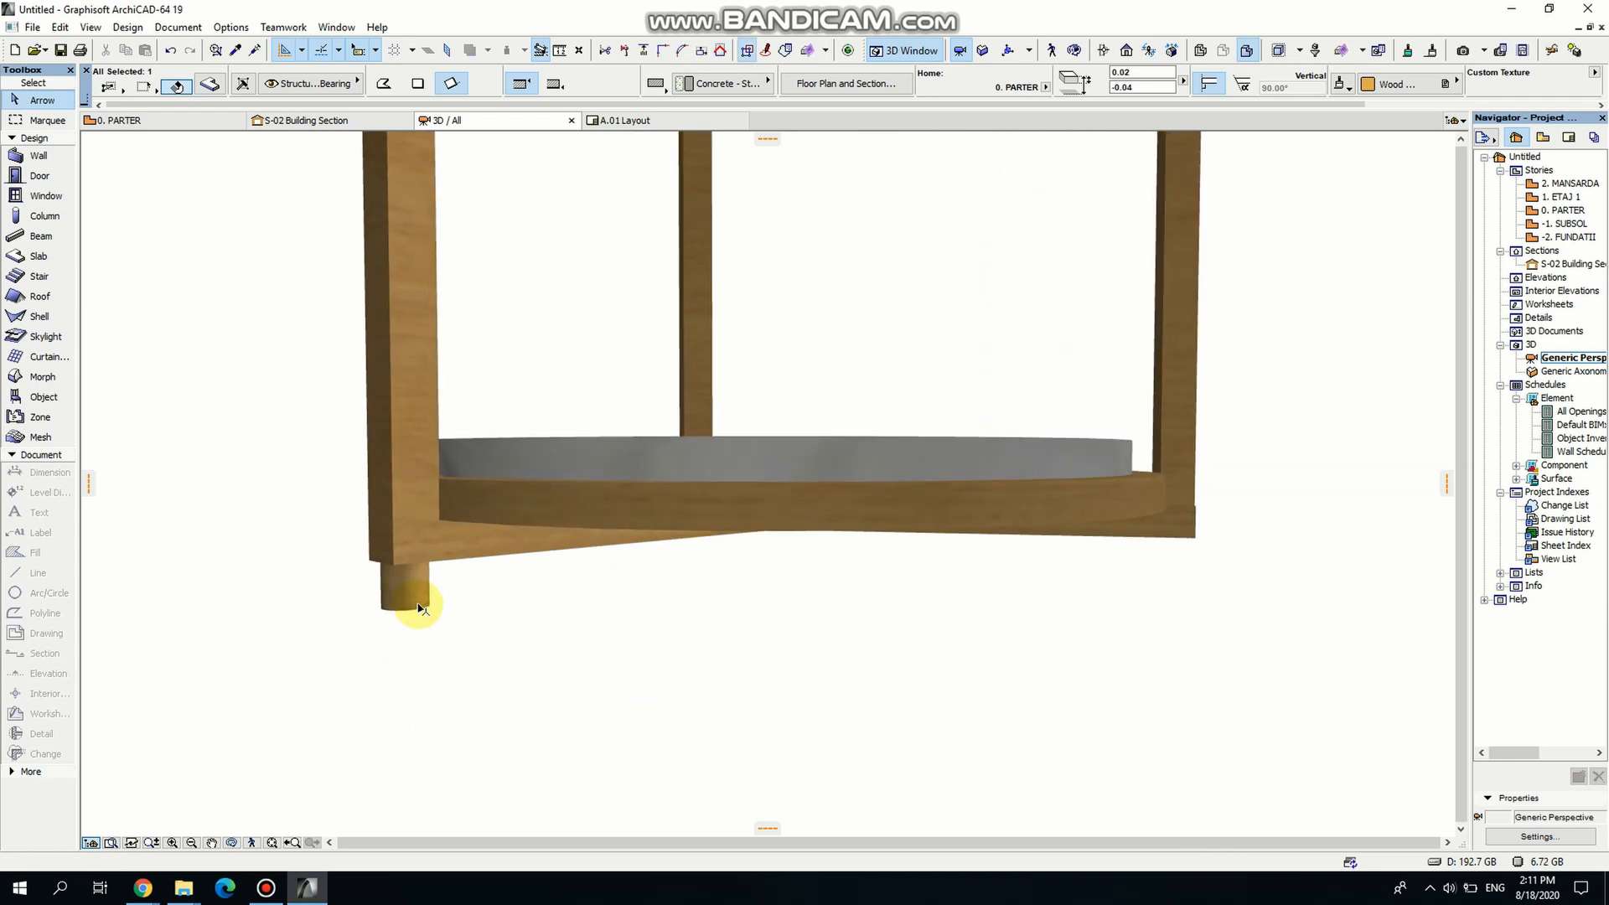
{"action": "left_click", "coordinate": [414, 616]}
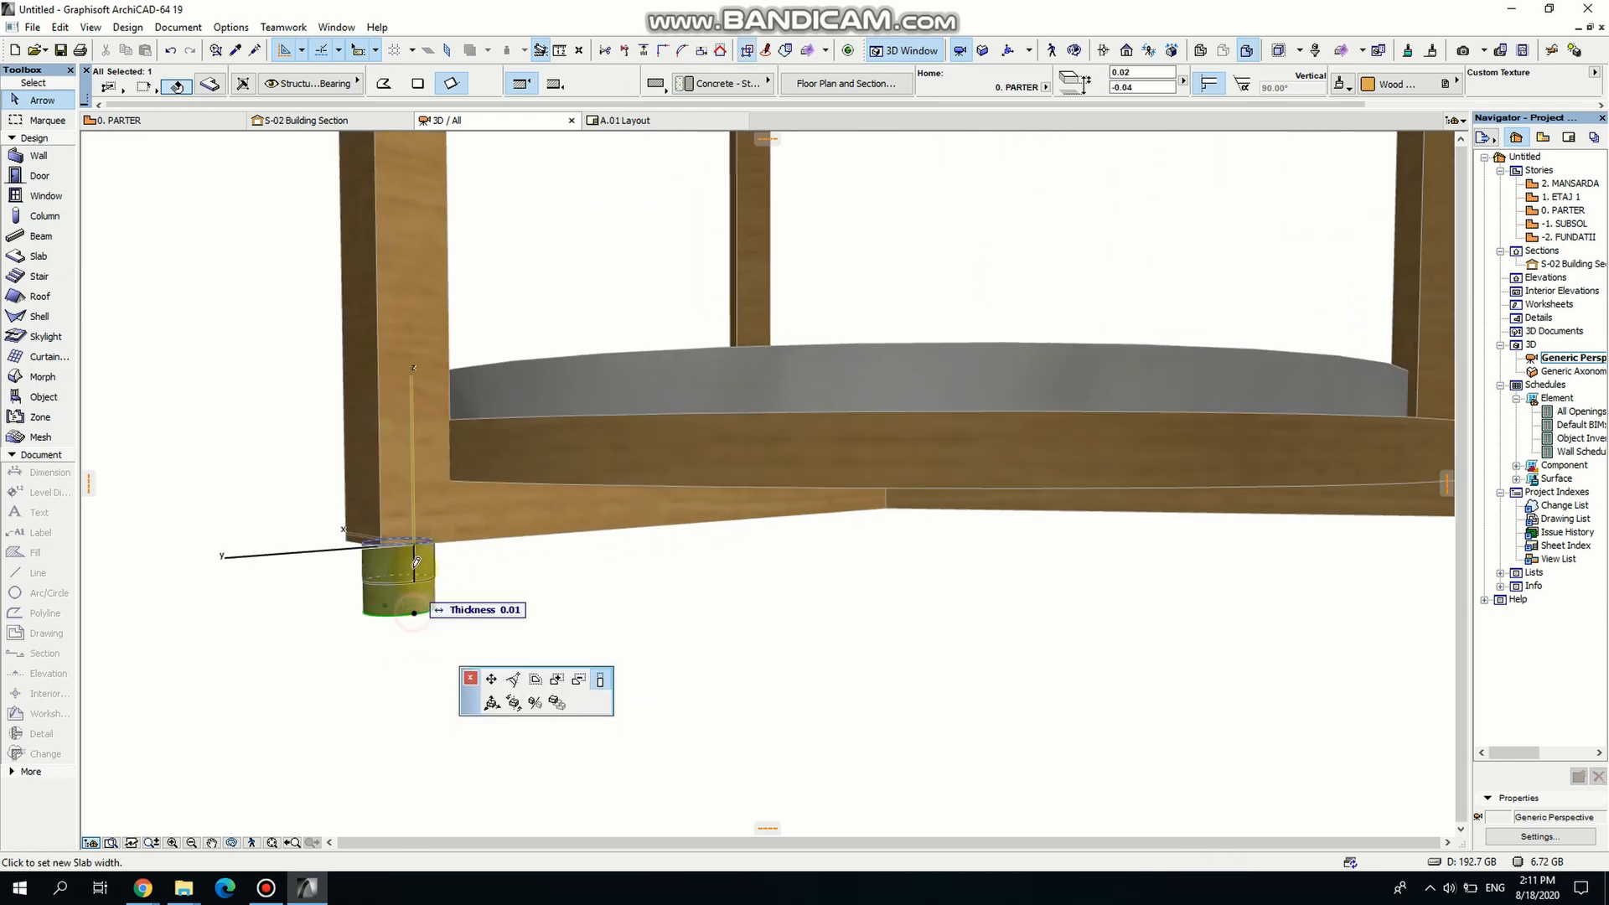
{"action": "left_click", "coordinate": [414, 562]}
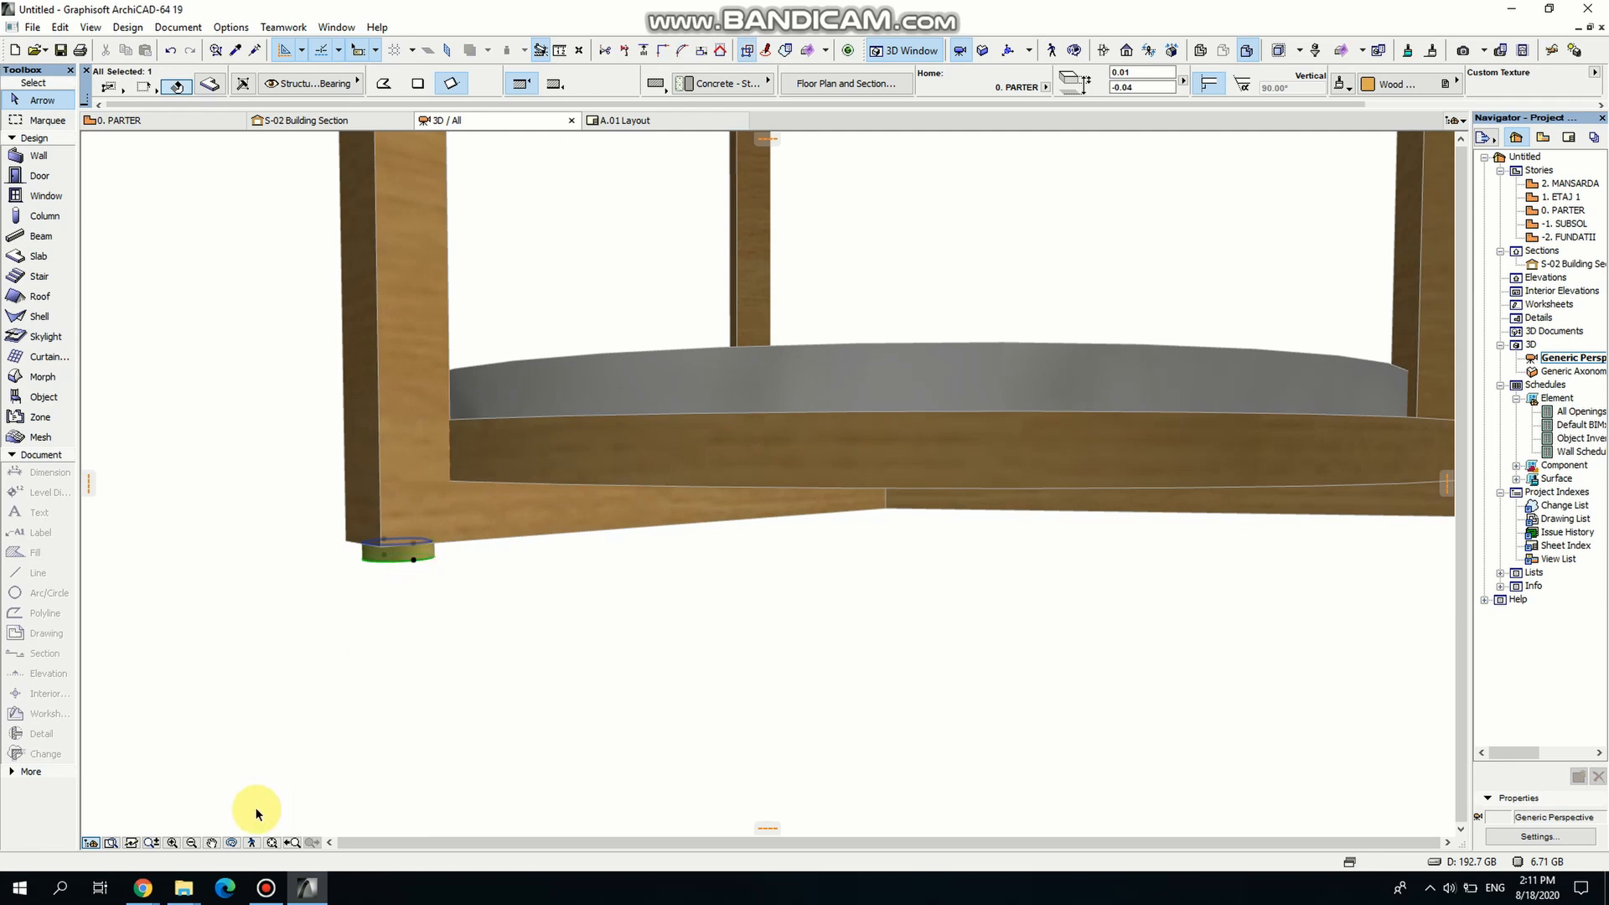
{"action": "left_click_drag", "start_coordinate": [352, 659], "coordinate": [491, 608]}
{"action": "key", "text": "Escape"}
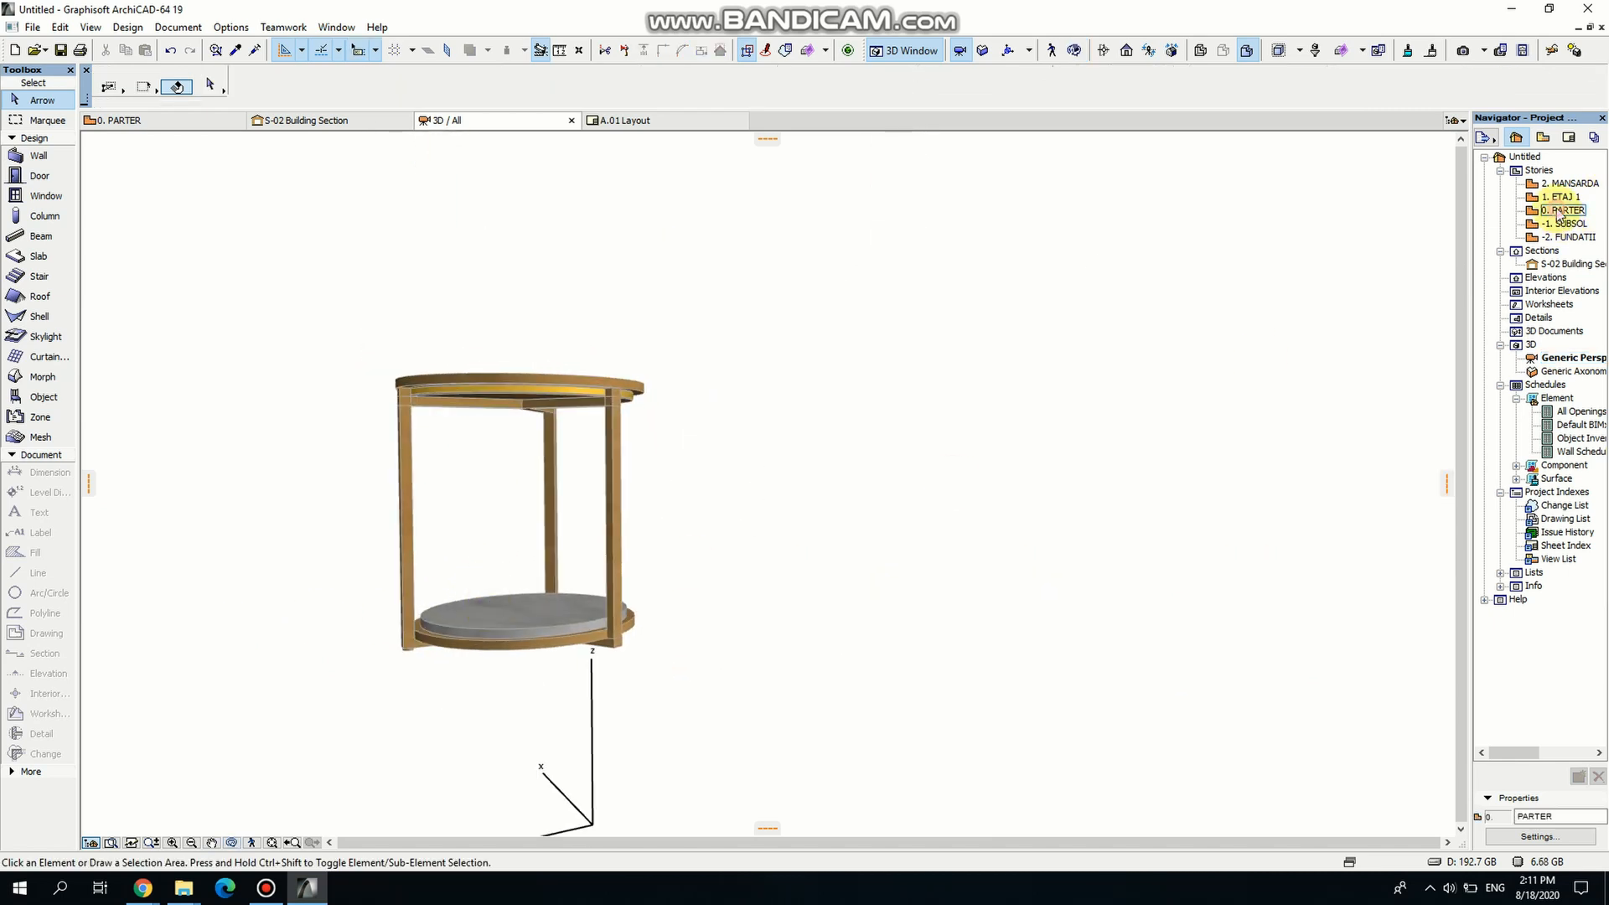
On the 0. PARTER plan, place a copy of the round foot inside the outer end of the lower-right spoke.
{"action": "double_click", "coordinate": [1561, 212]}
{"action": "left_click", "coordinate": [673, 376]}
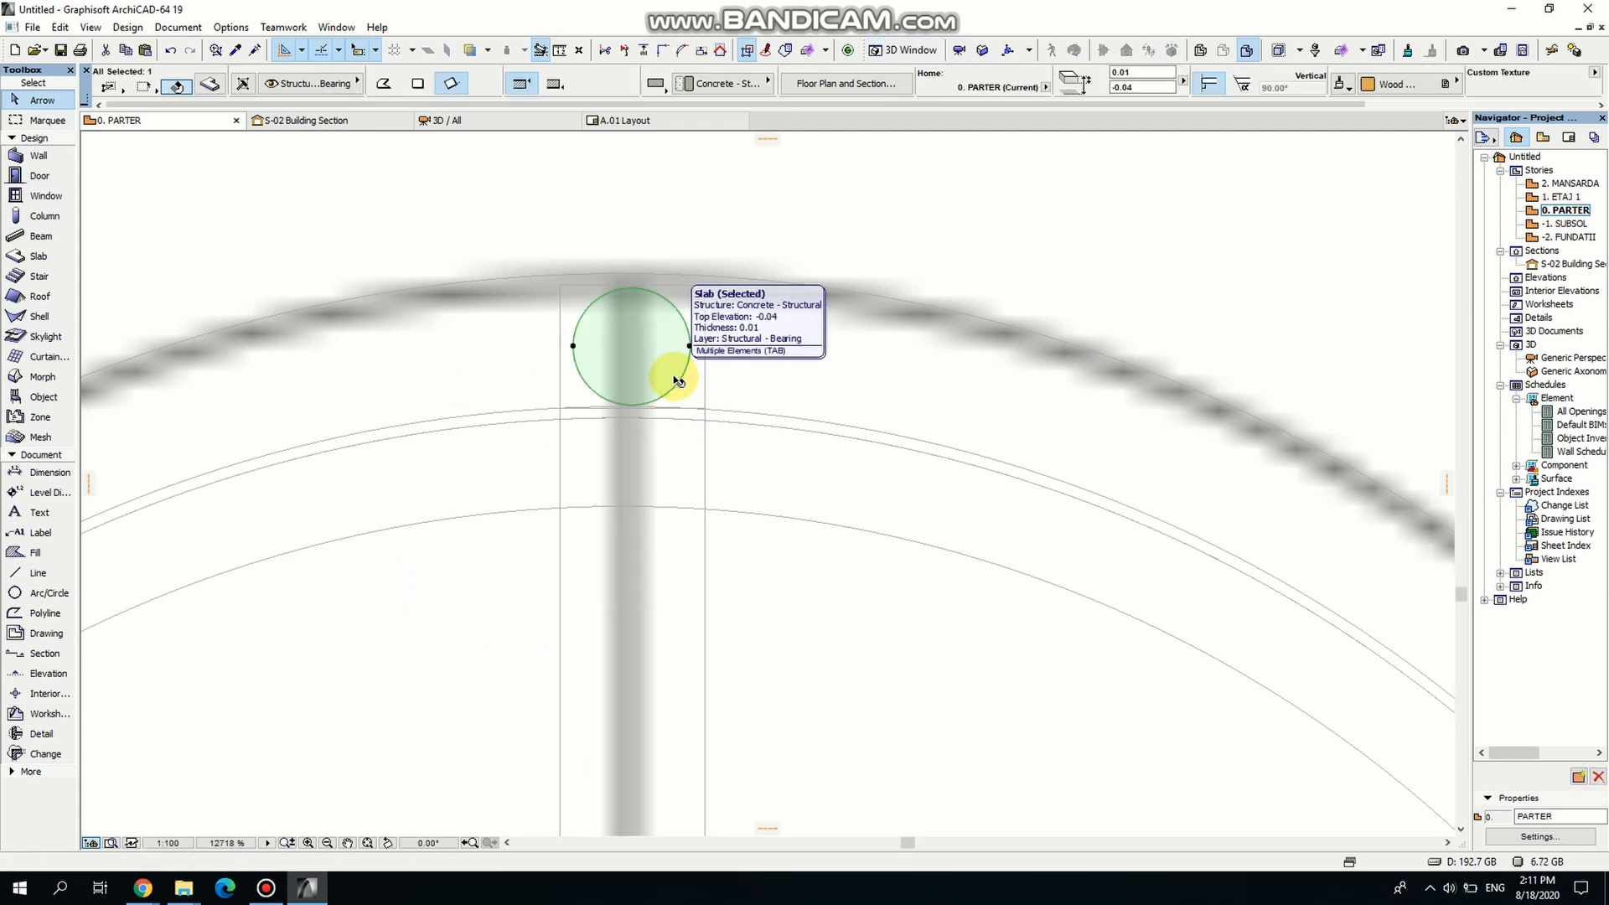
{"action": "key", "text": "ctrl+shift+d"}
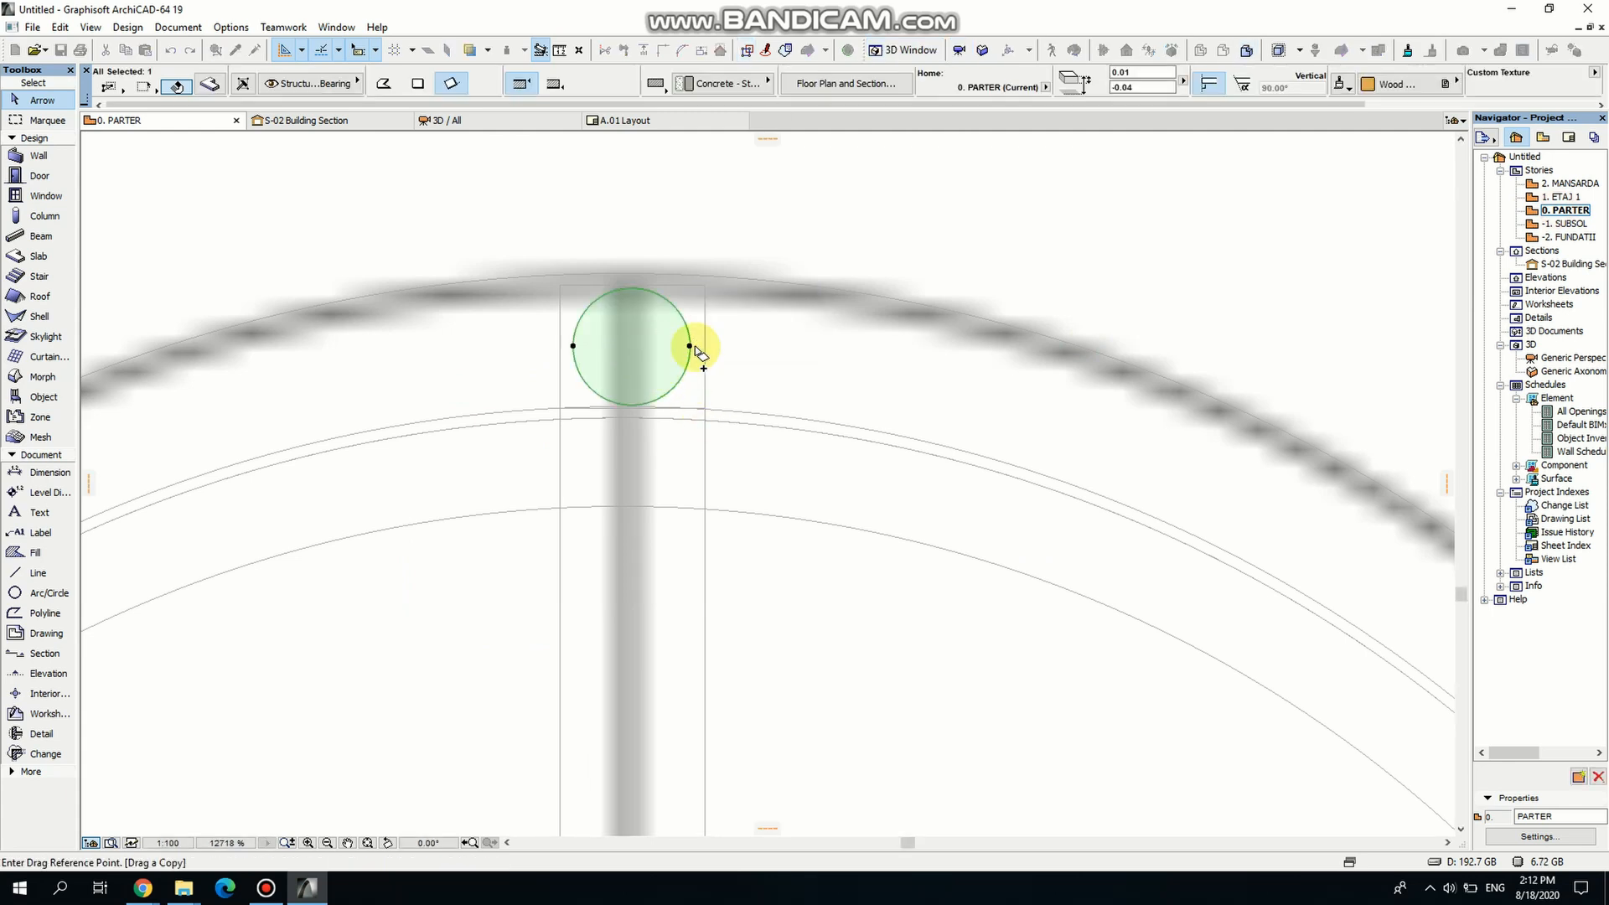
{"action": "scroll", "coordinate": [705, 446], "scroll_direction": "down", "scroll_amount": 3}
{"action": "middle_click_drag", "start_coordinate": [736, 495], "coordinate": [363, 198]}
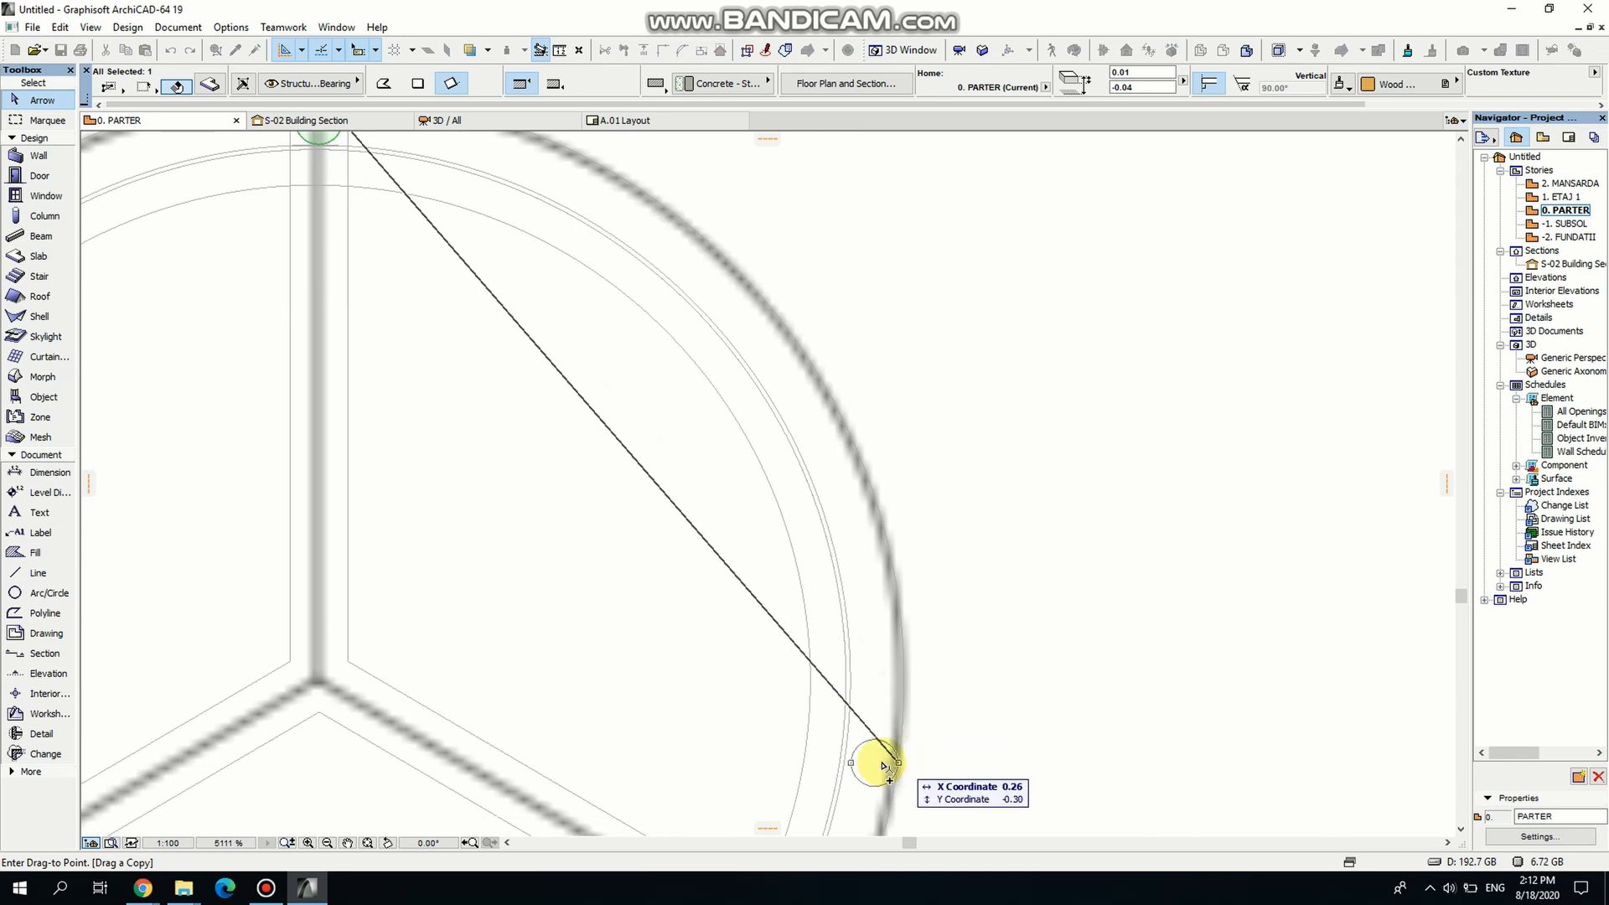
{"action": "middle_click_drag", "start_coordinate": [872, 762], "coordinate": [742, 358]}
{"action": "scroll", "coordinate": [657, 550], "scroll_direction": "up", "scroll_amount": 1}
{"action": "scroll", "coordinate": [657, 567], "scroll_direction": "up", "scroll_amount": 1}
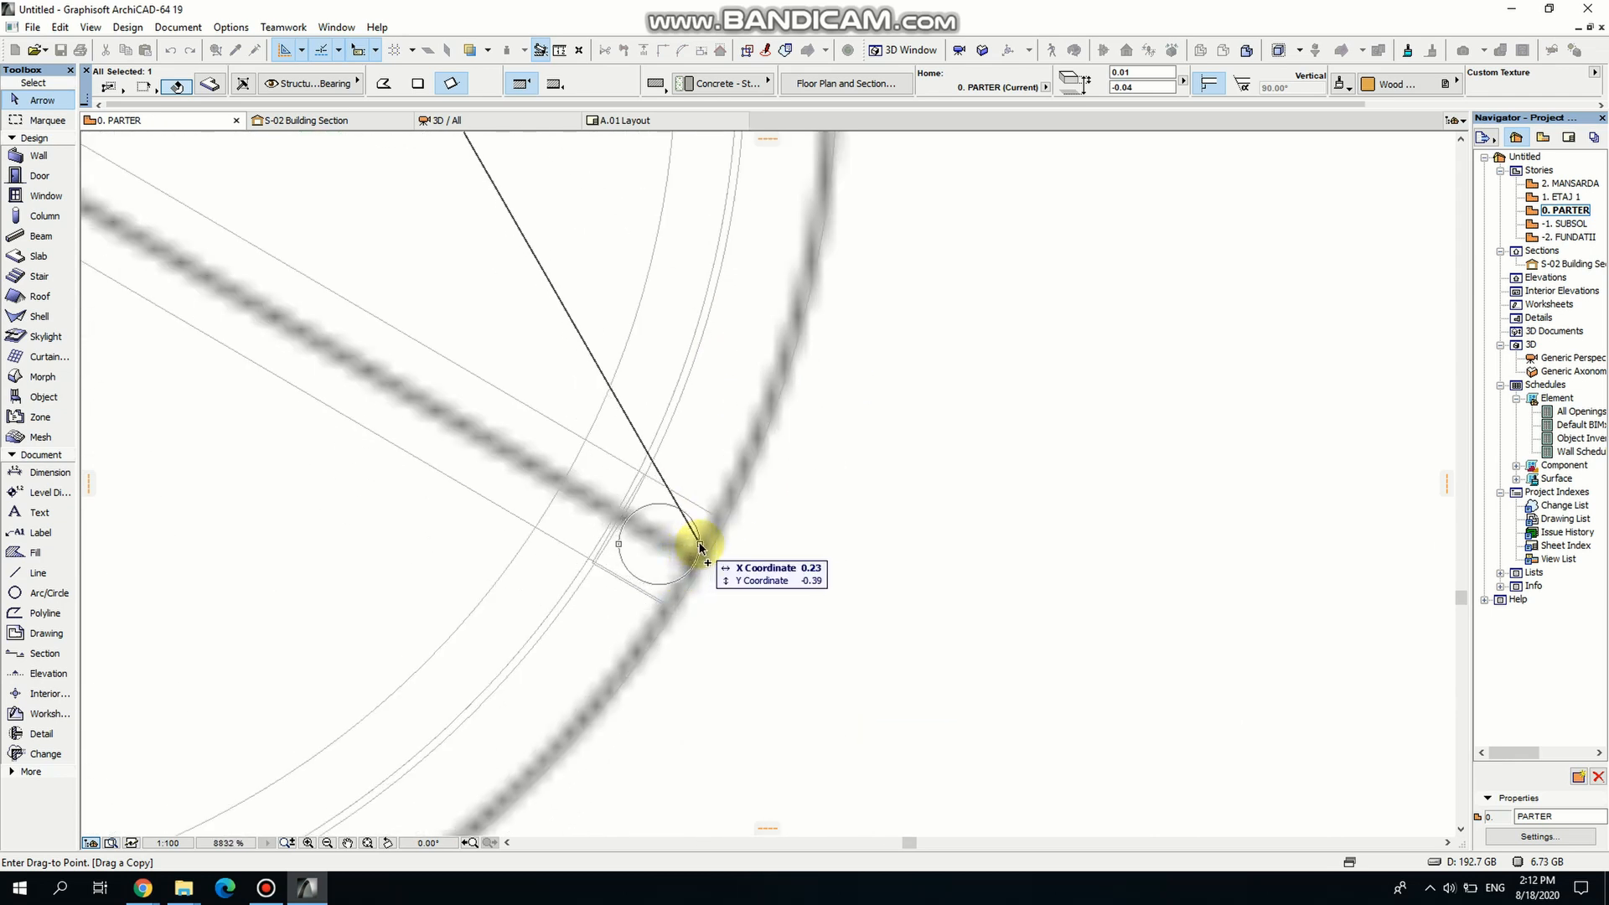
{"action": "scroll", "coordinate": [700, 546], "scroll_direction": "up", "scroll_amount": 3}
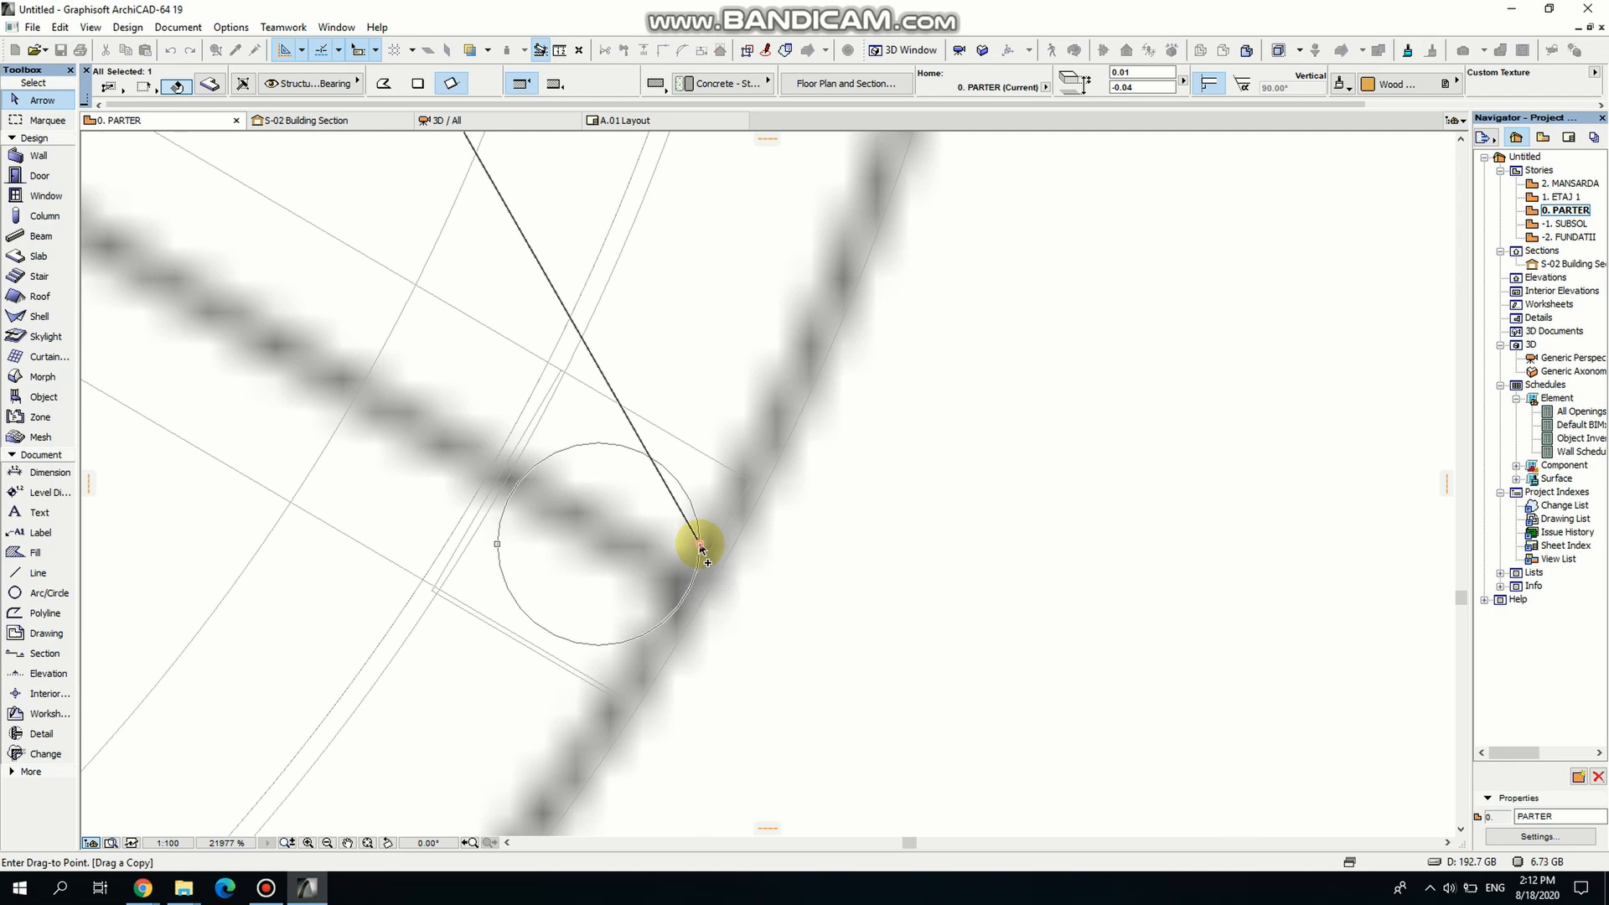
{"action": "left_click", "coordinate": [701, 547]}
{"action": "left_click", "coordinate": [700, 545]}
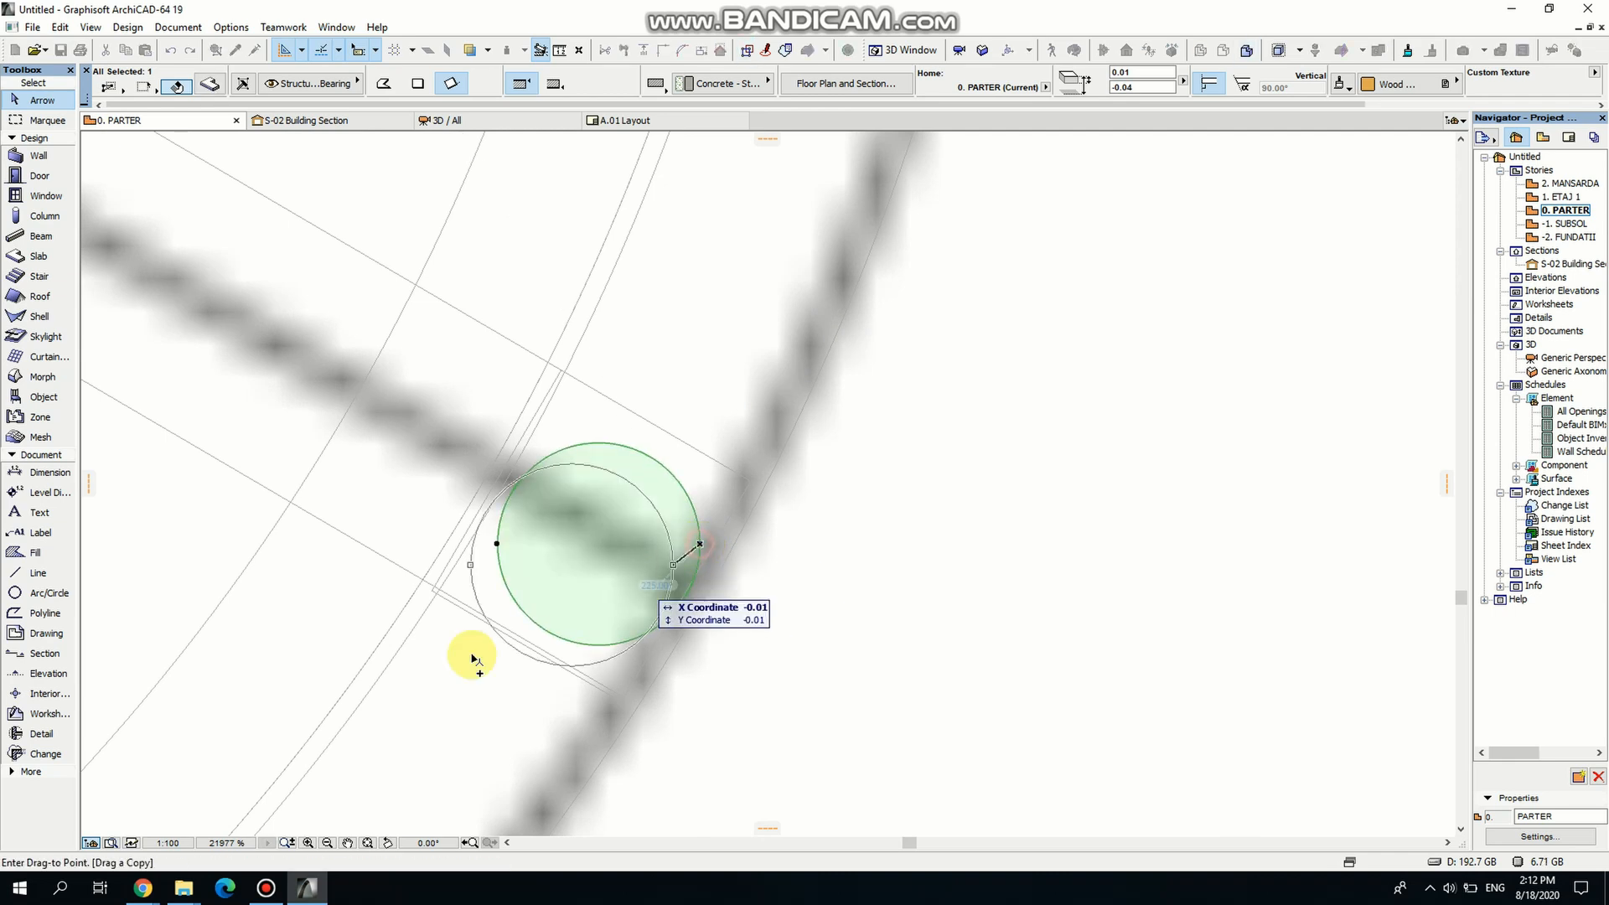
Place another copy of the round foot inside the outer end of the lower-left spoke.
{"action": "scroll", "coordinate": [472, 660], "scroll_direction": "down", "scroll_amount": 5}
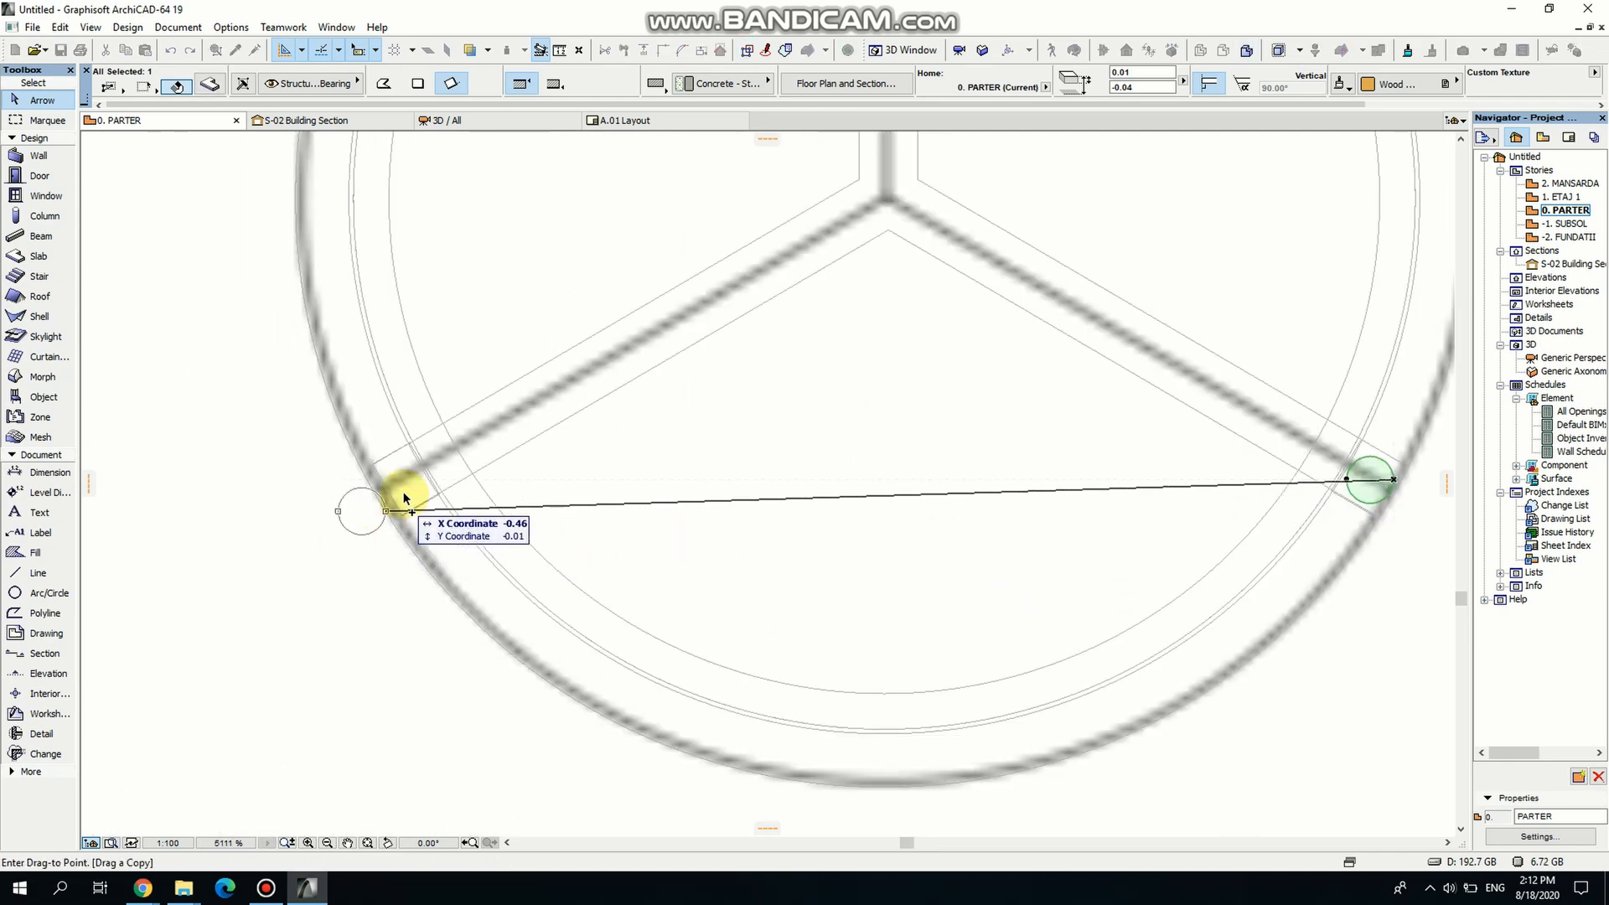
{"action": "scroll", "coordinate": [416, 483], "scroll_direction": "up", "scroll_amount": 3}
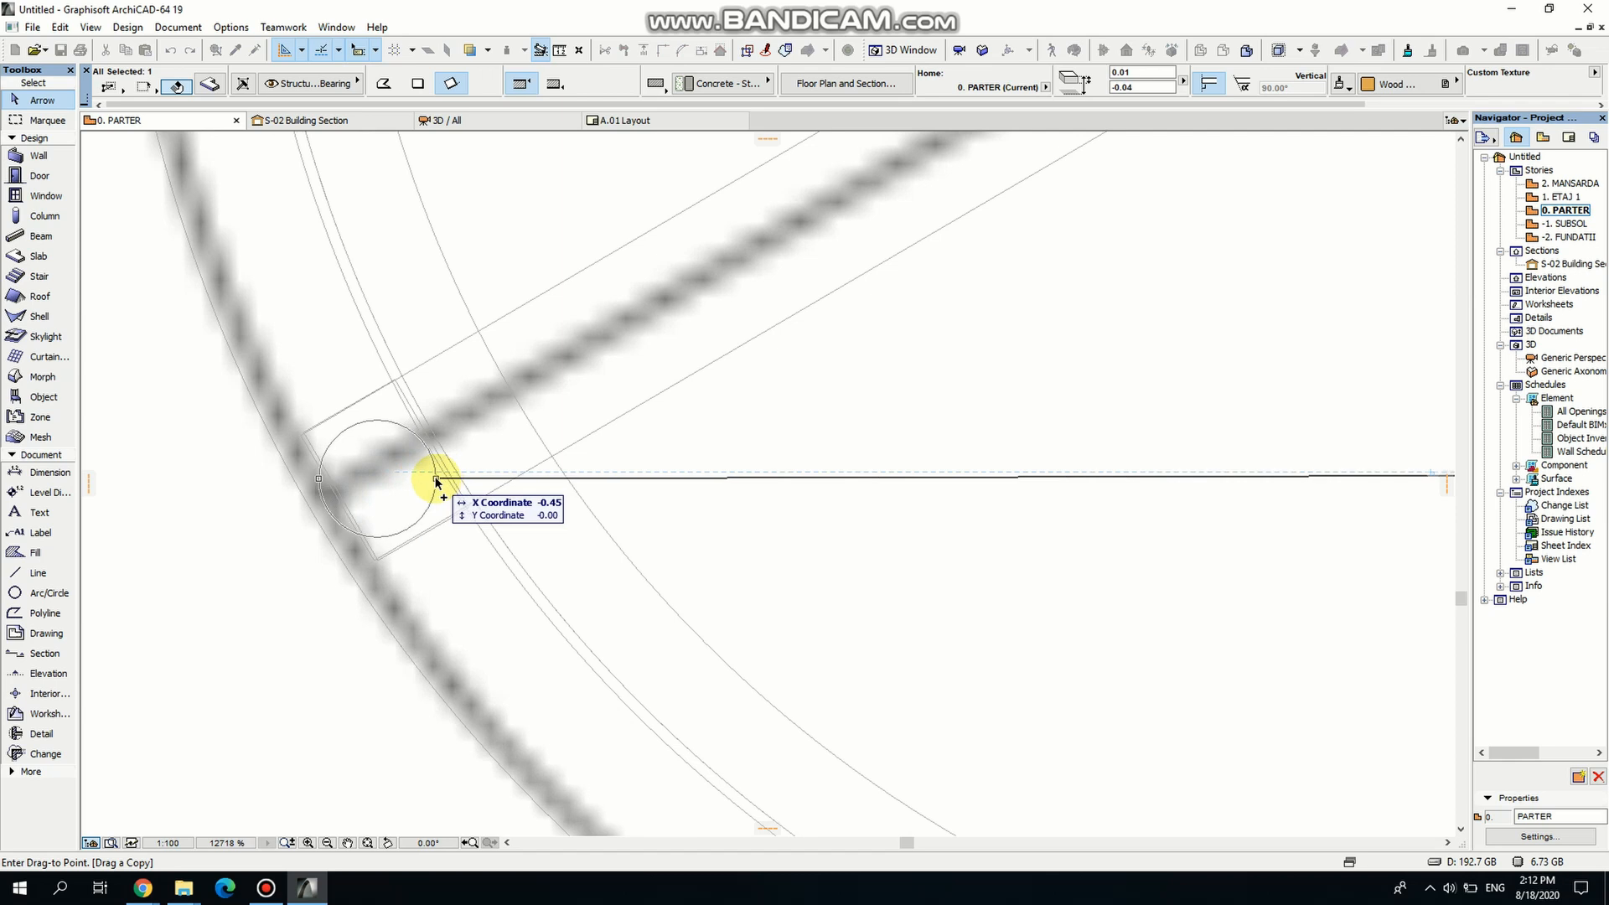
{"action": "left_click", "coordinate": [436, 480]}
{"action": "key", "text": "Escape"}
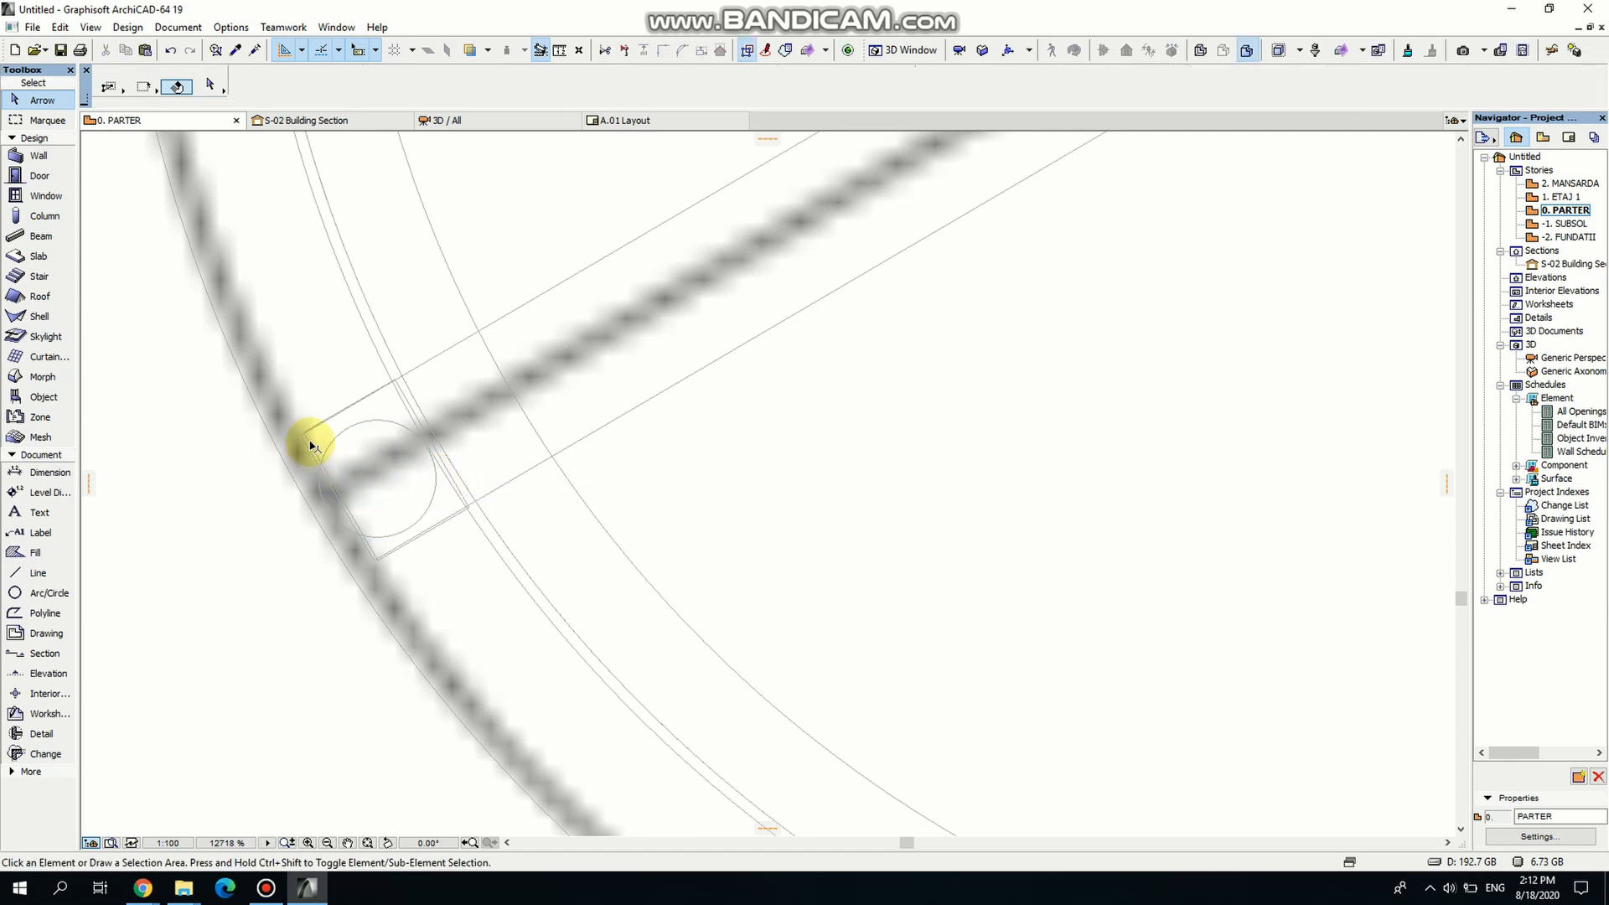
Offset the outer end edge of the upper frame's lower-left spoke outward by about 0.01.
{"action": "left_click", "coordinate": [311, 431]}
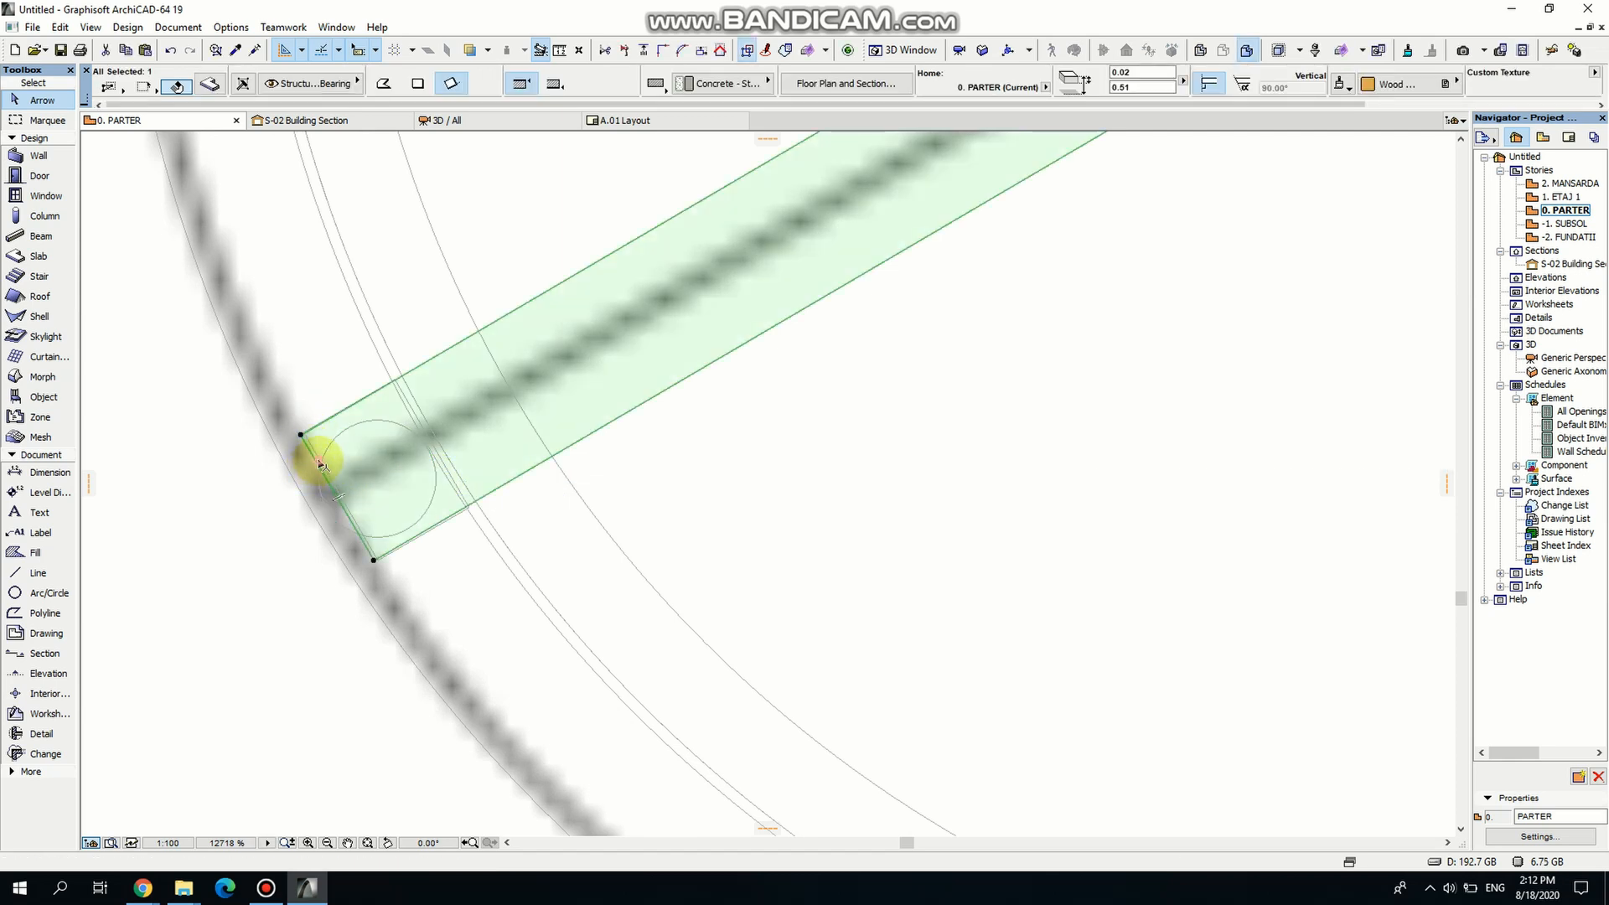
{"action": "left_click", "coordinate": [321, 464]}
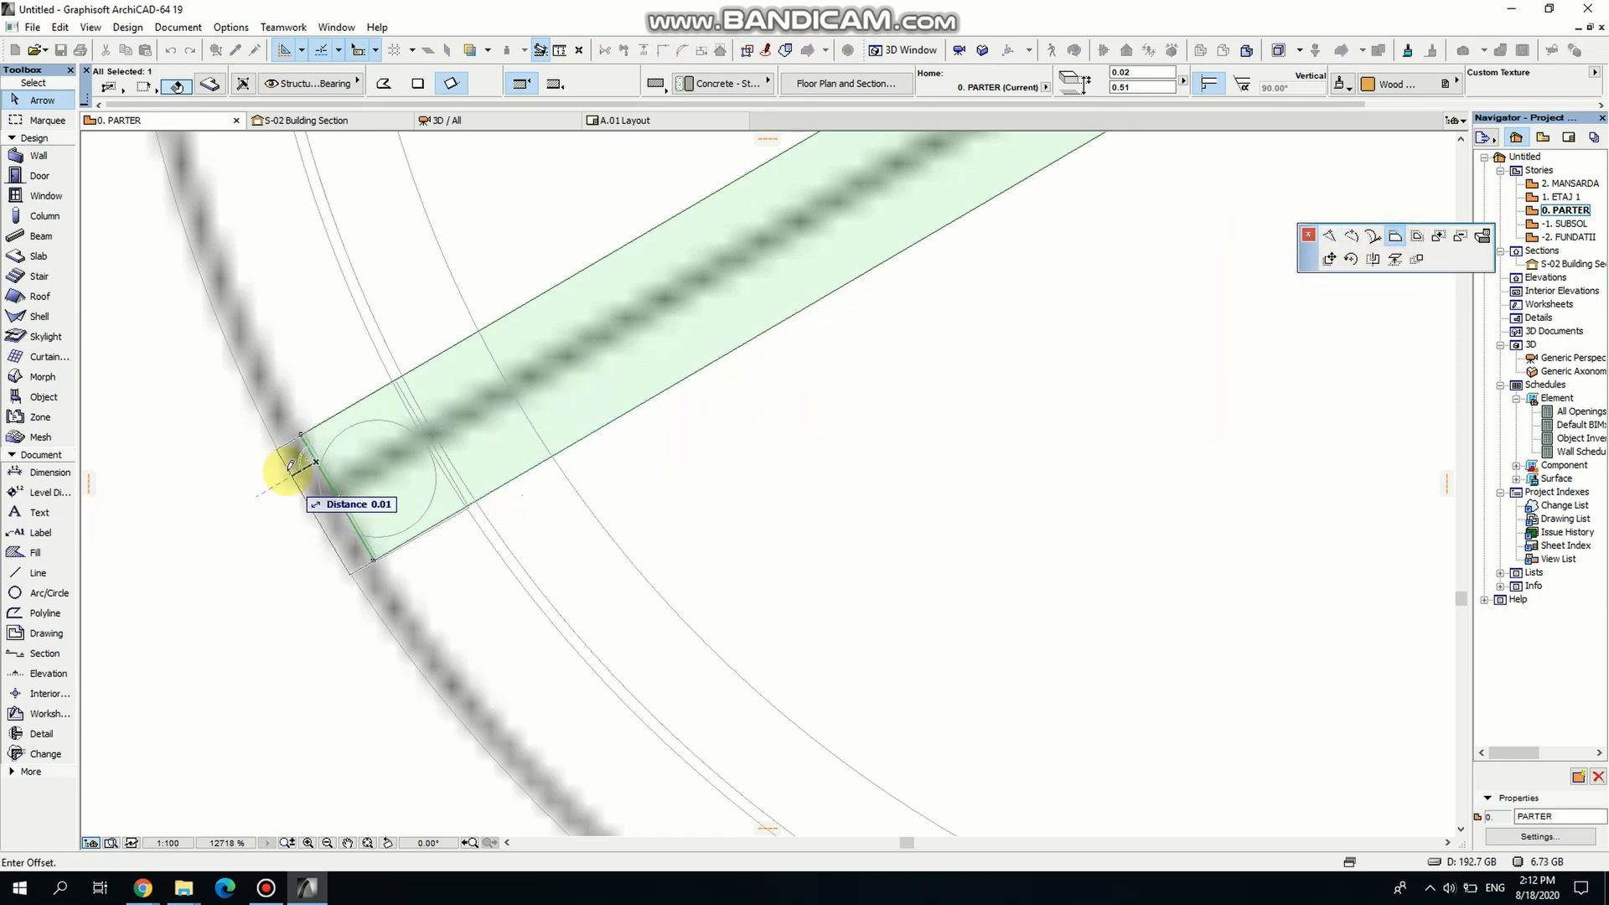
{"action": "left_click", "coordinate": [282, 445]}
{"action": "key", "text": "Escape"}
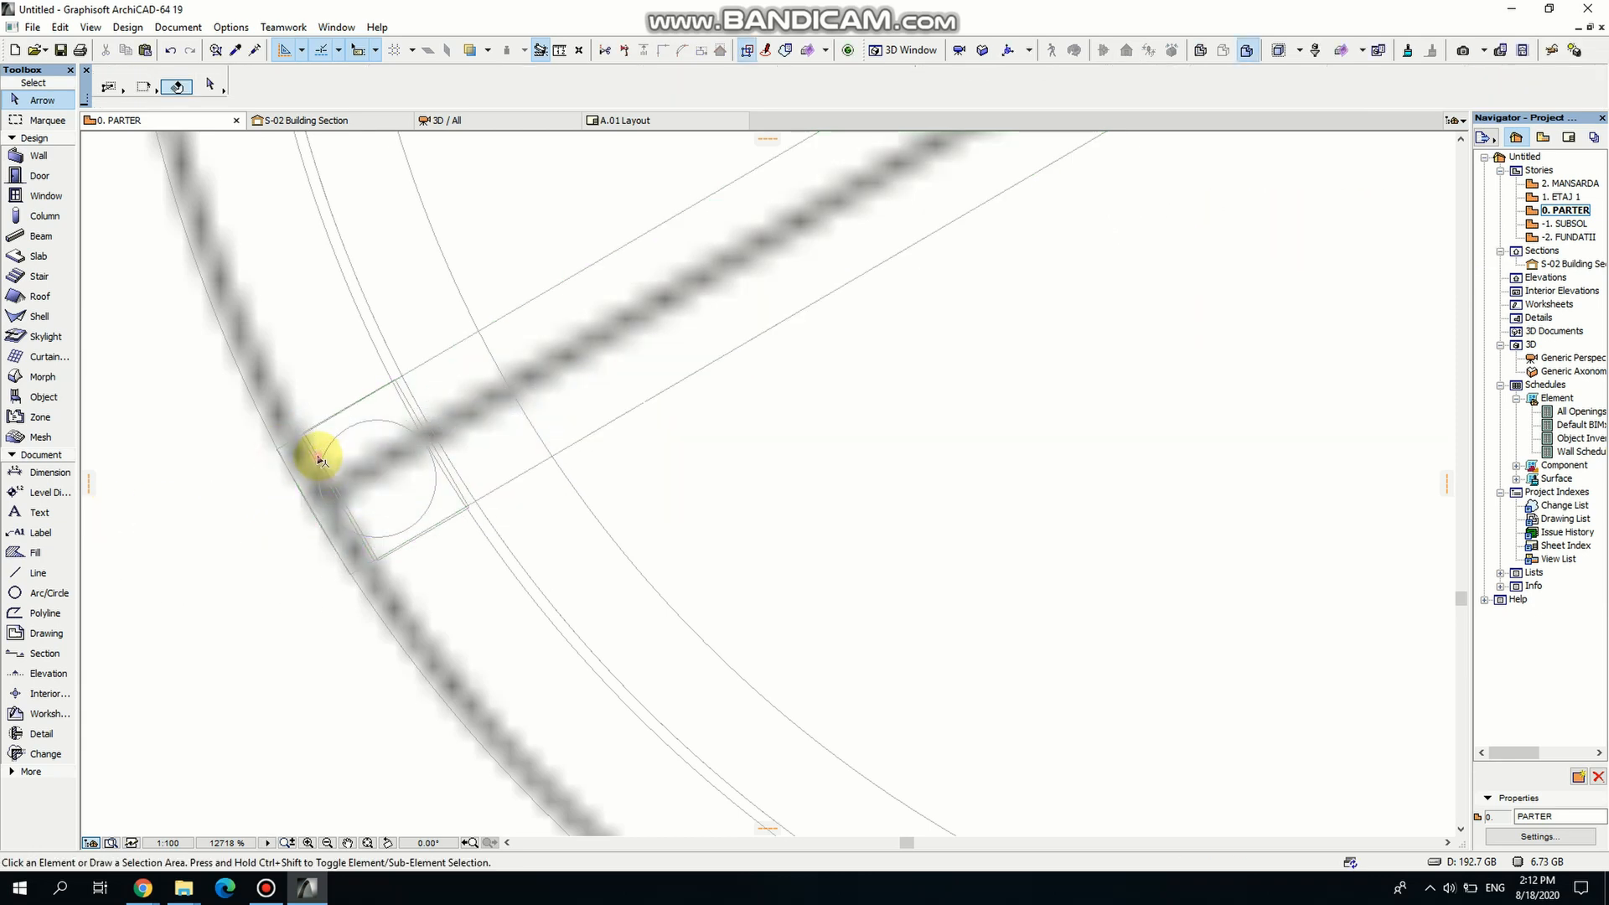
Offset the outer edge of the lower-left leg outward by about 0.01 to match the extended upper spoke.
{"action": "left_click", "coordinate": [316, 456]}
{"action": "left_click", "coordinate": [315, 454]}
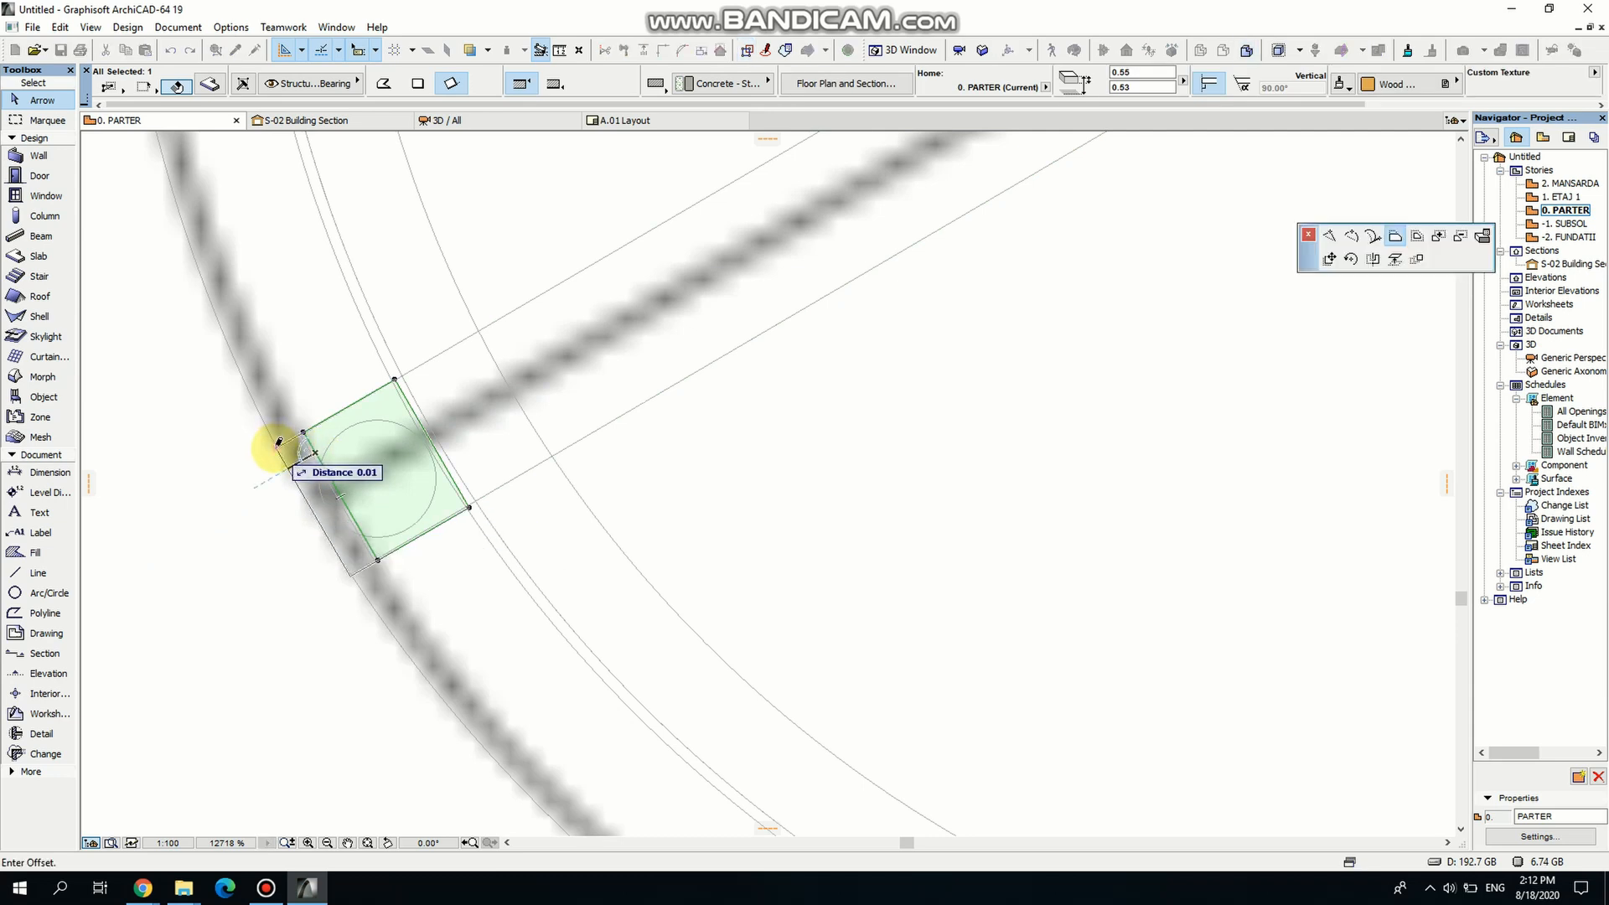
{"action": "left_click", "coordinate": [277, 448]}
{"action": "key", "text": "Escape"}
Extend the outer end of the lower frame's lower-left spoke to align with the leg's new outer edge.
{"action": "left_click", "coordinate": [305, 444]}
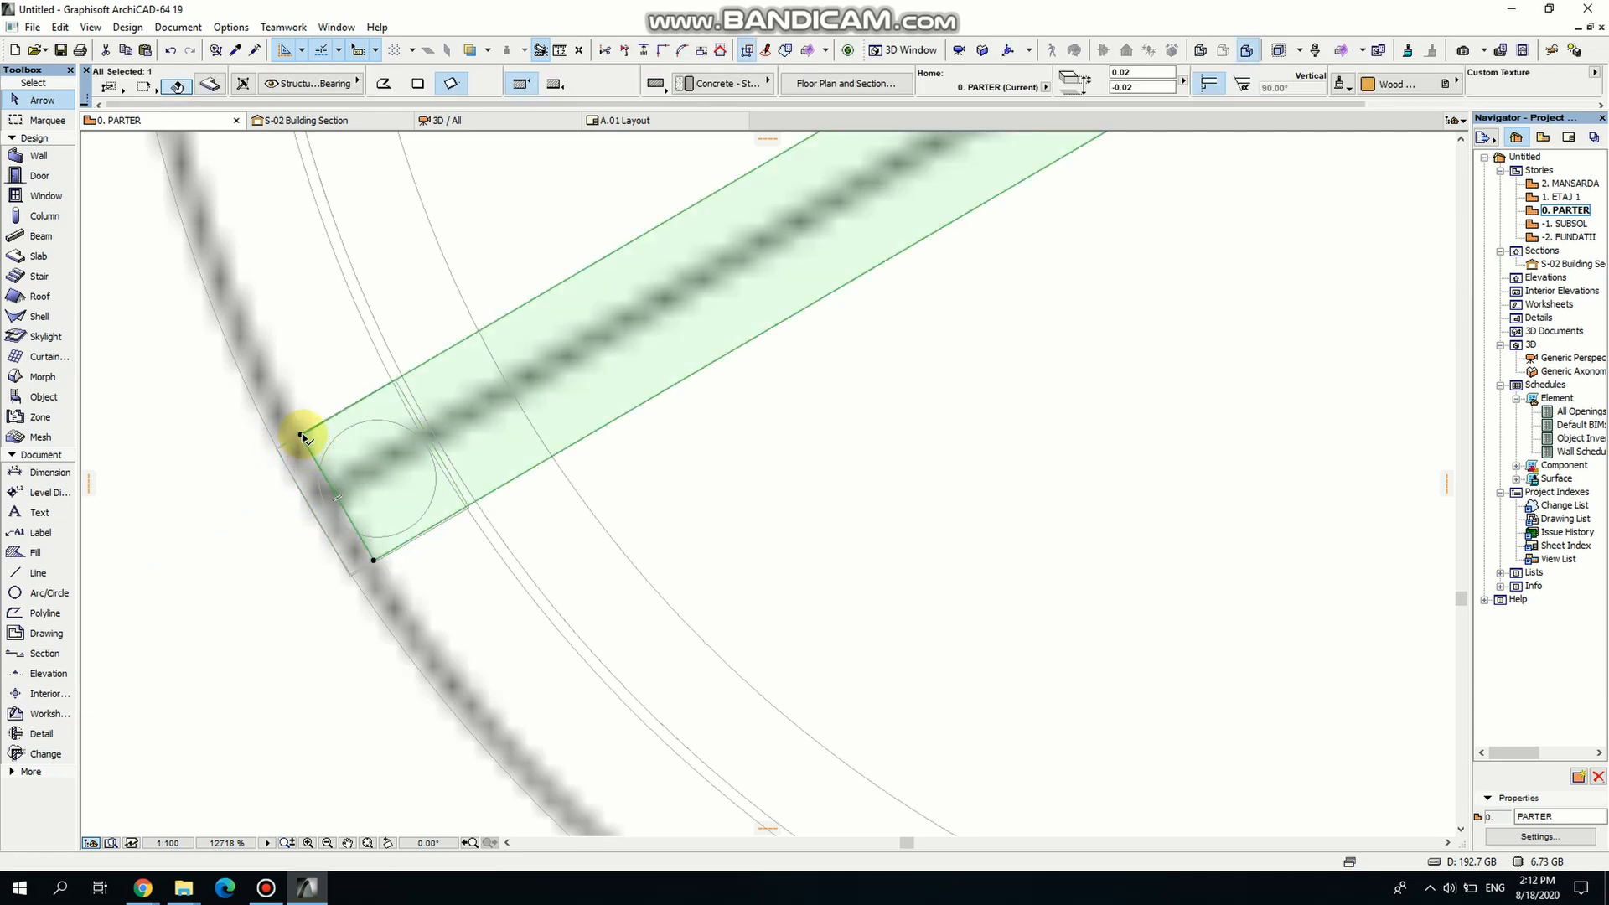
{"action": "left_click", "coordinate": [301, 435]}
{"action": "left_click", "coordinate": [321, 467]}
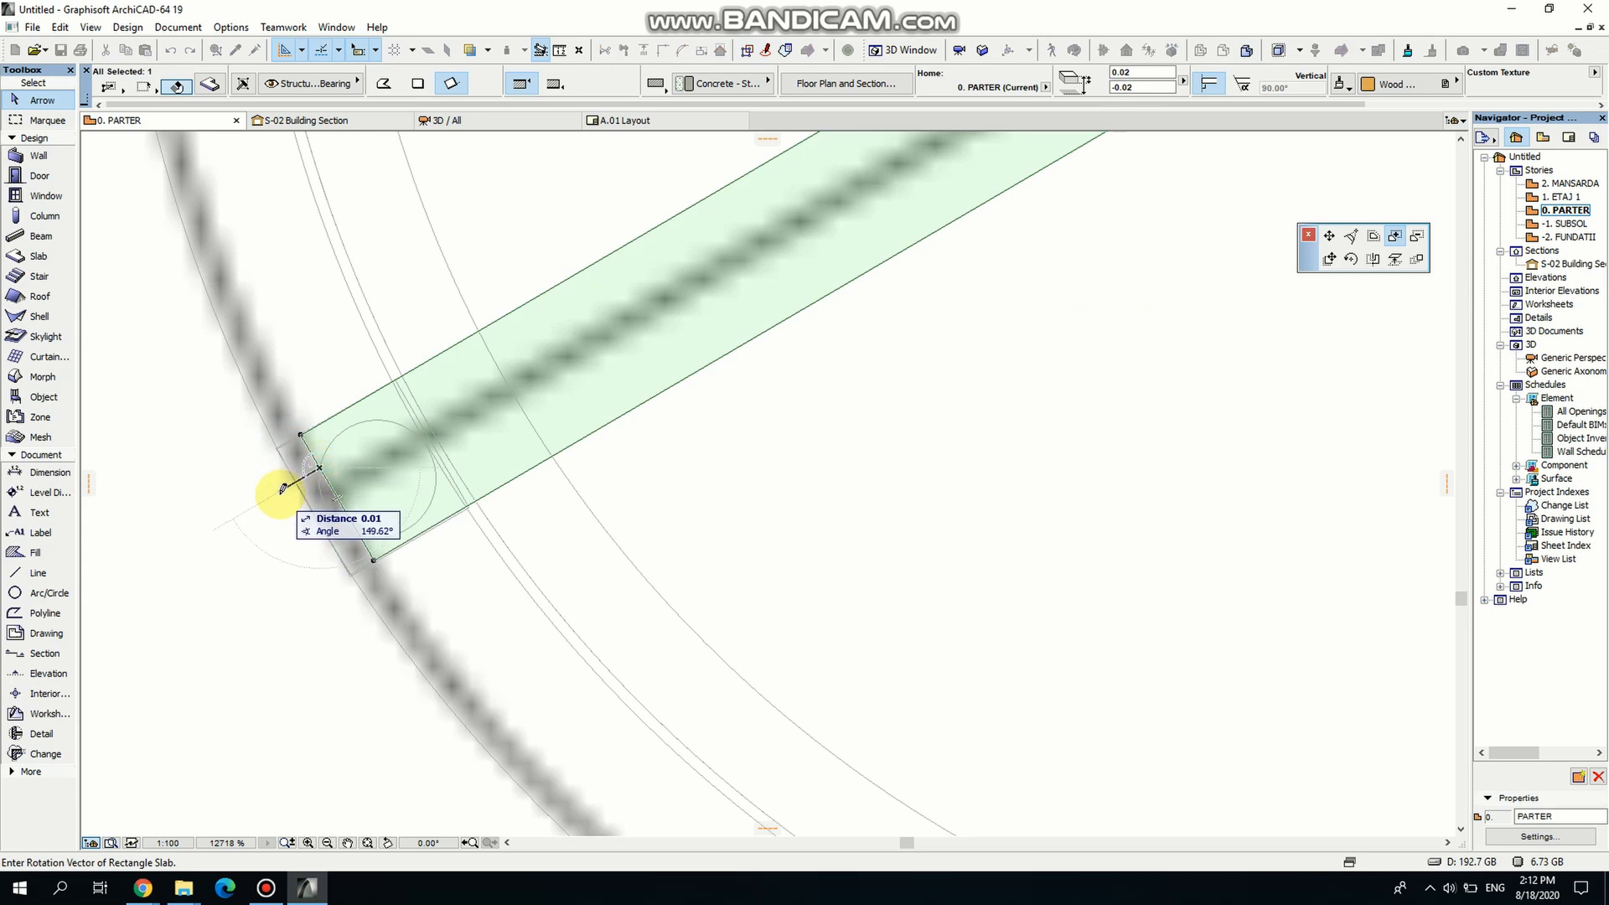
{"action": "key", "text": "Escape"}
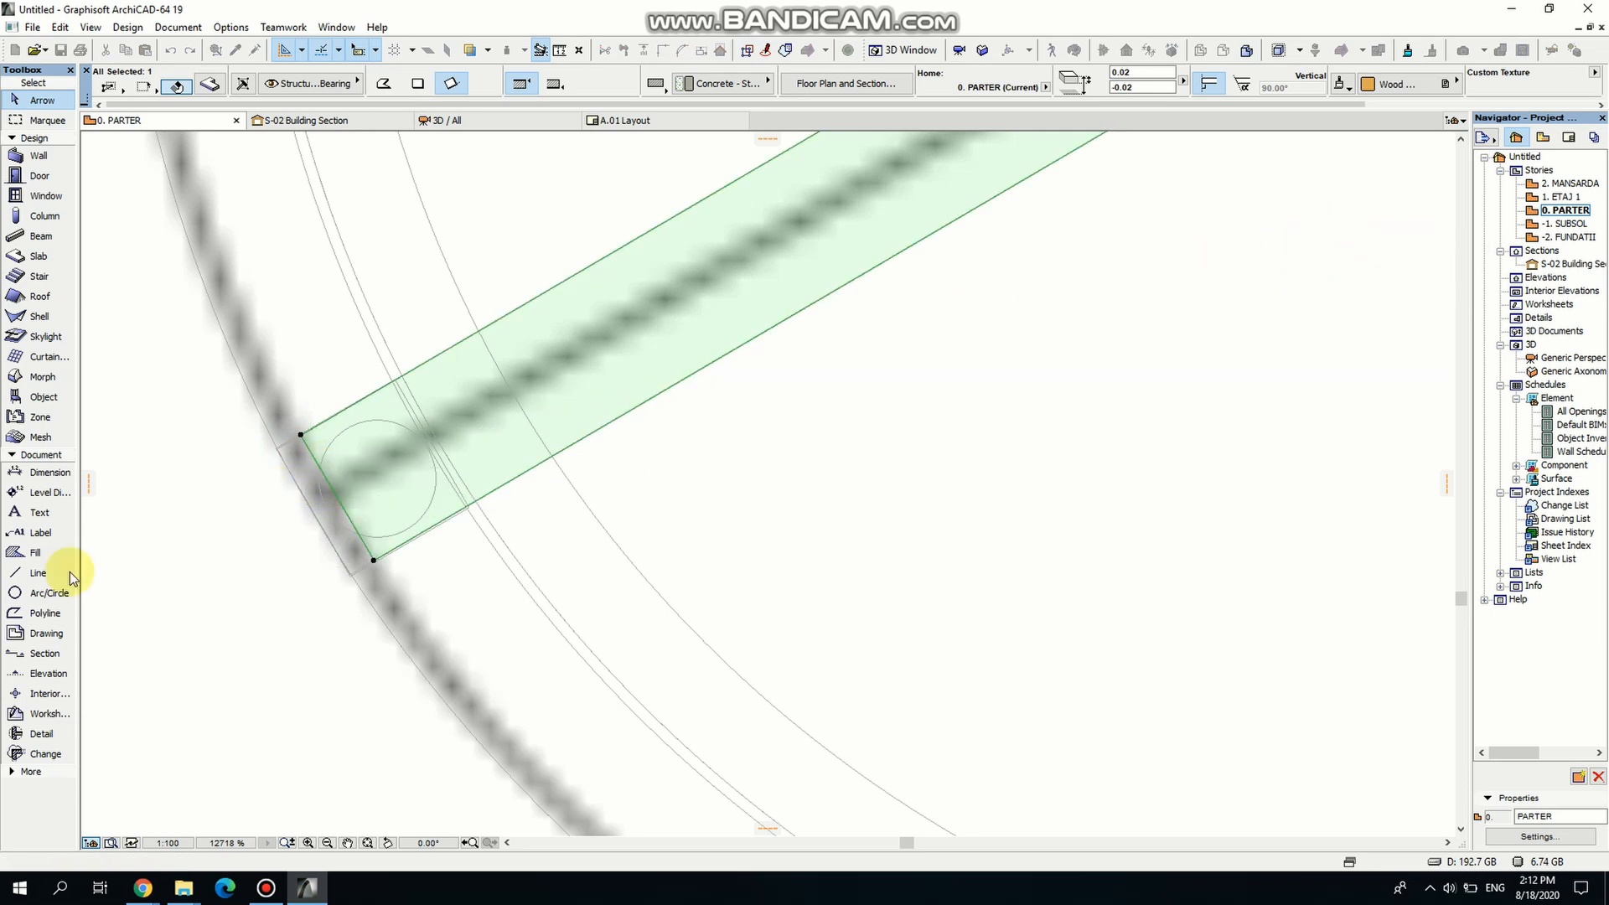
{"action": "left_click", "coordinate": [356, 532]}
{"action": "left_click", "coordinate": [339, 556]}
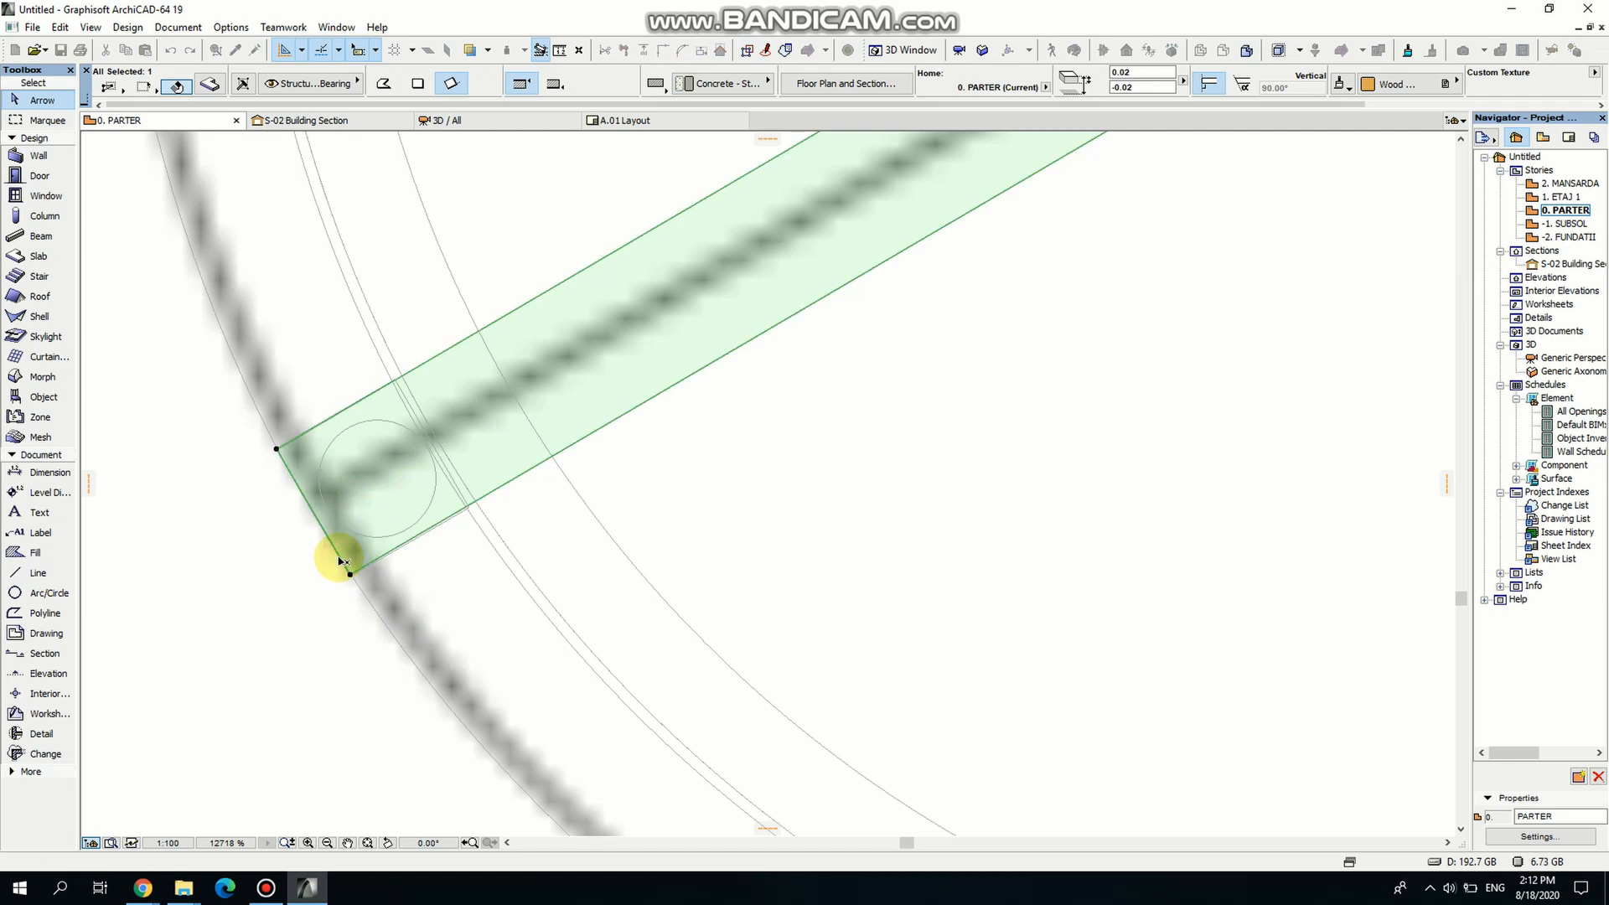
Open the generic perspective and inspect the finished side table from around and above.
{"action": "key", "text": "Escape"}
{"action": "double_click", "coordinate": [1580, 366]}
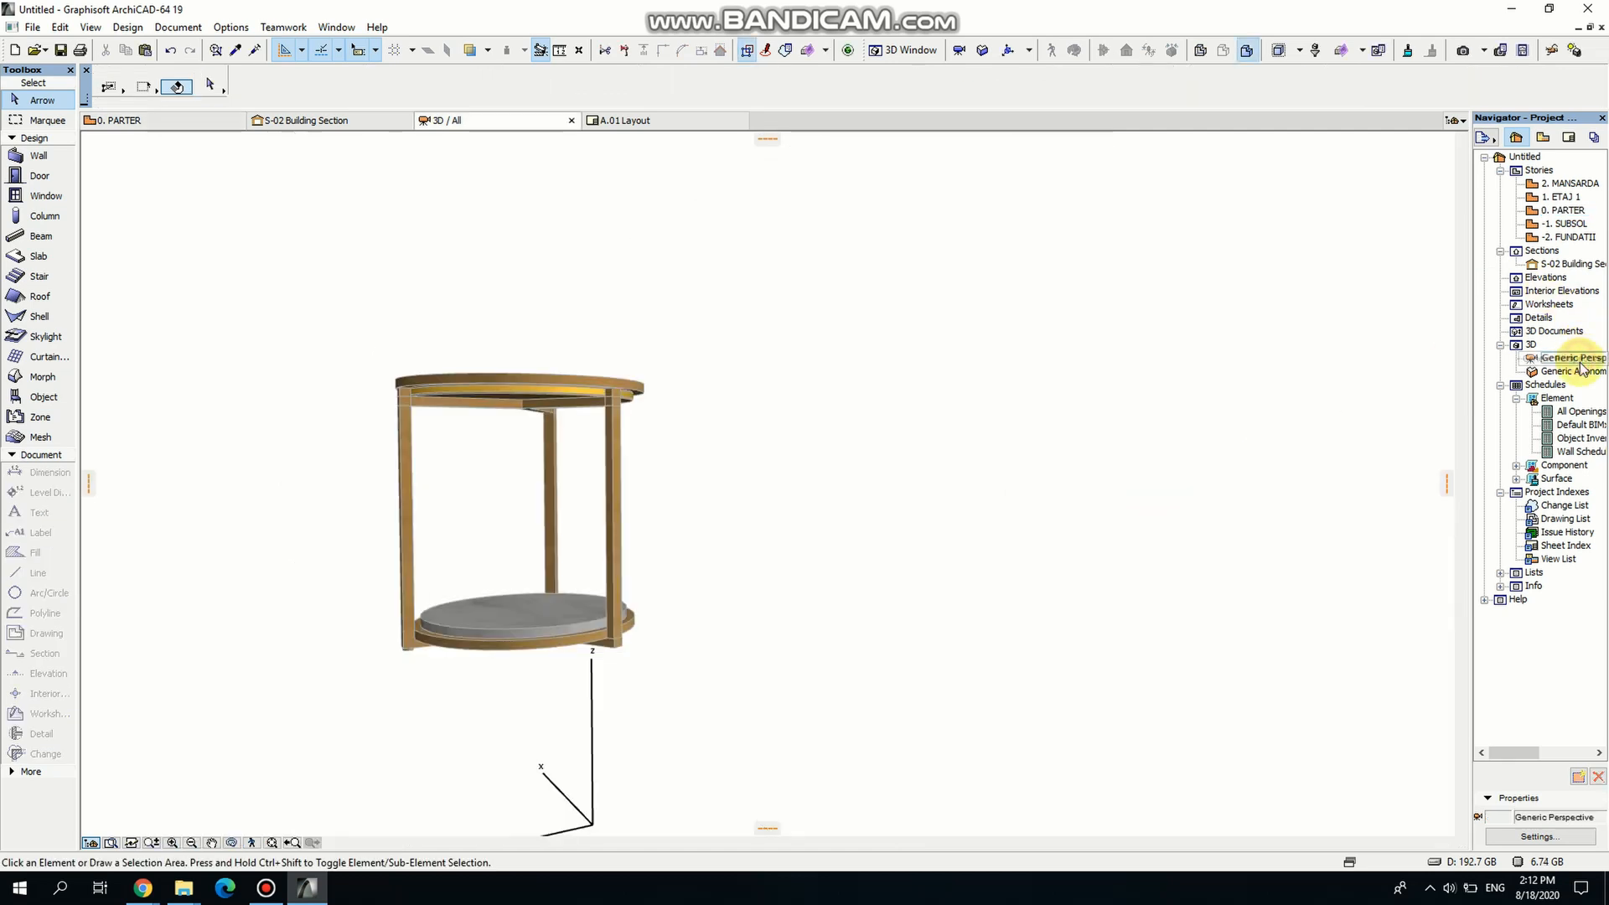
{"action": "left_click", "coordinate": [231, 842]}
{"action": "left_click_drag", "start_coordinate": [445, 696], "coordinate": [486, 645]}
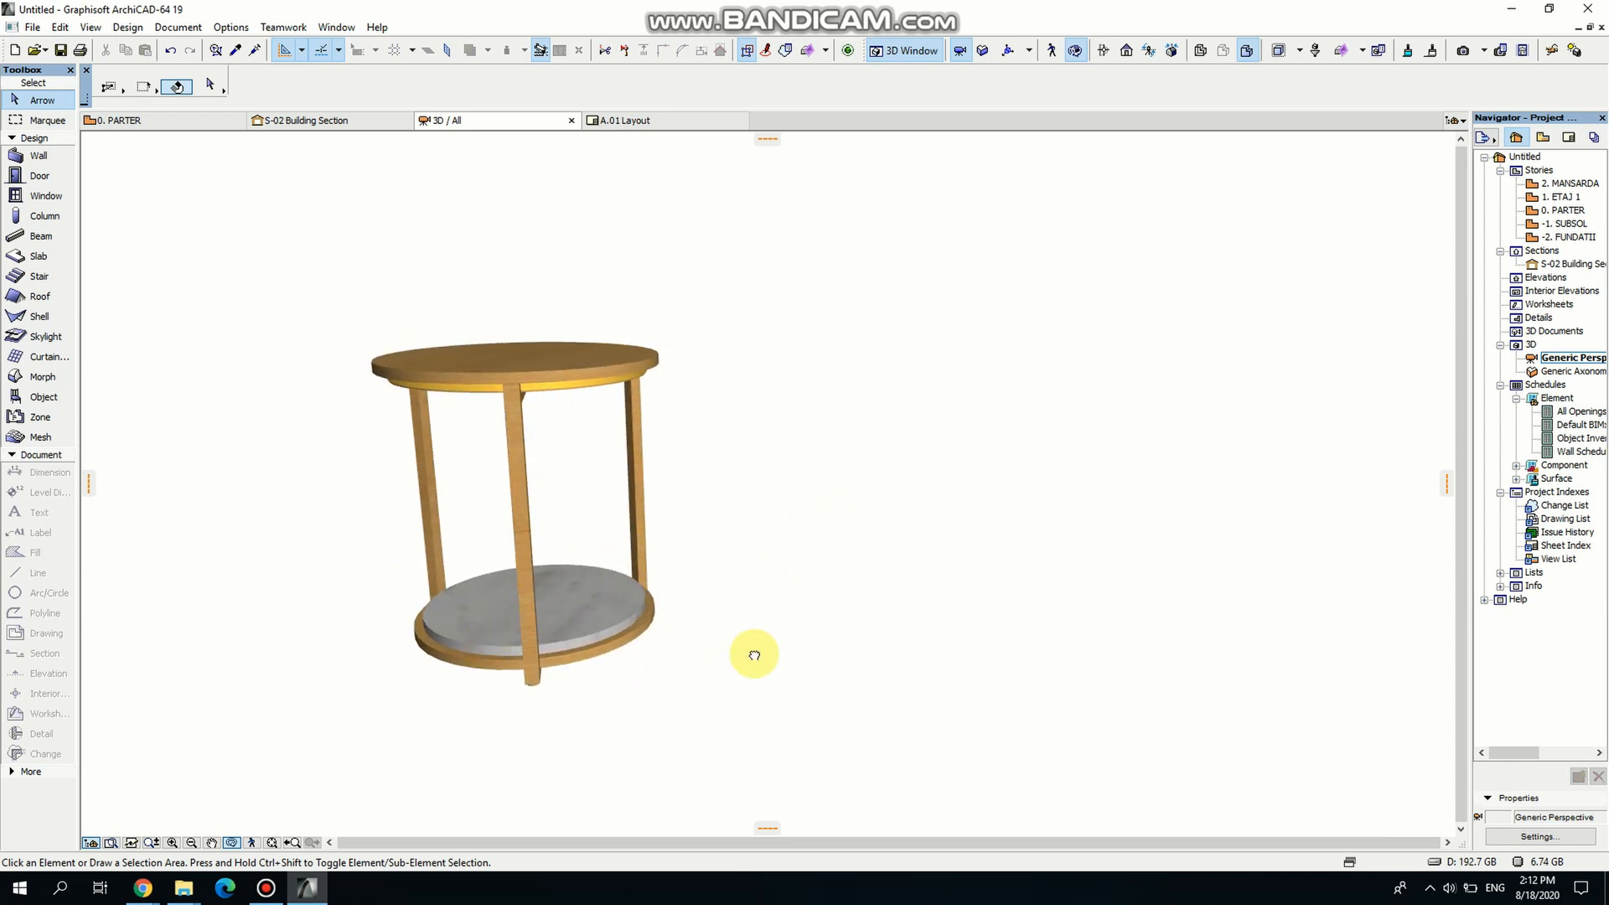
{"action": "left_click_drag", "start_coordinate": [755, 656], "coordinate": [758, 628]}
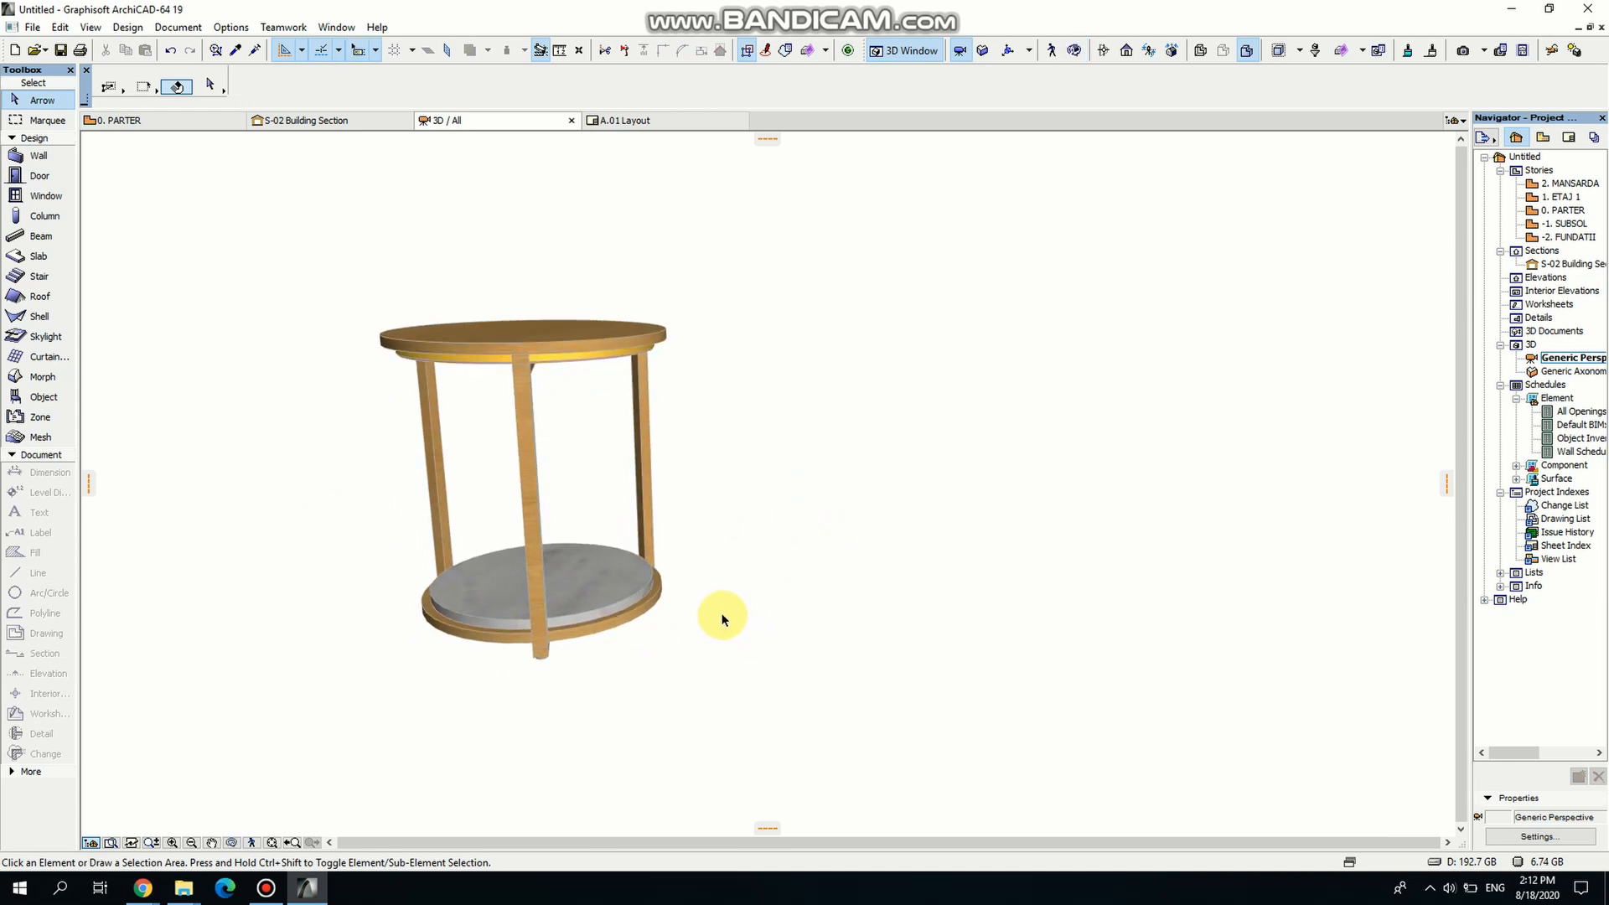
Save all the table's elements as an object named SIDE TABLE in the Embedded Library, keeping the default basic settings.
{"action": "key", "text": "ctrl+a"}
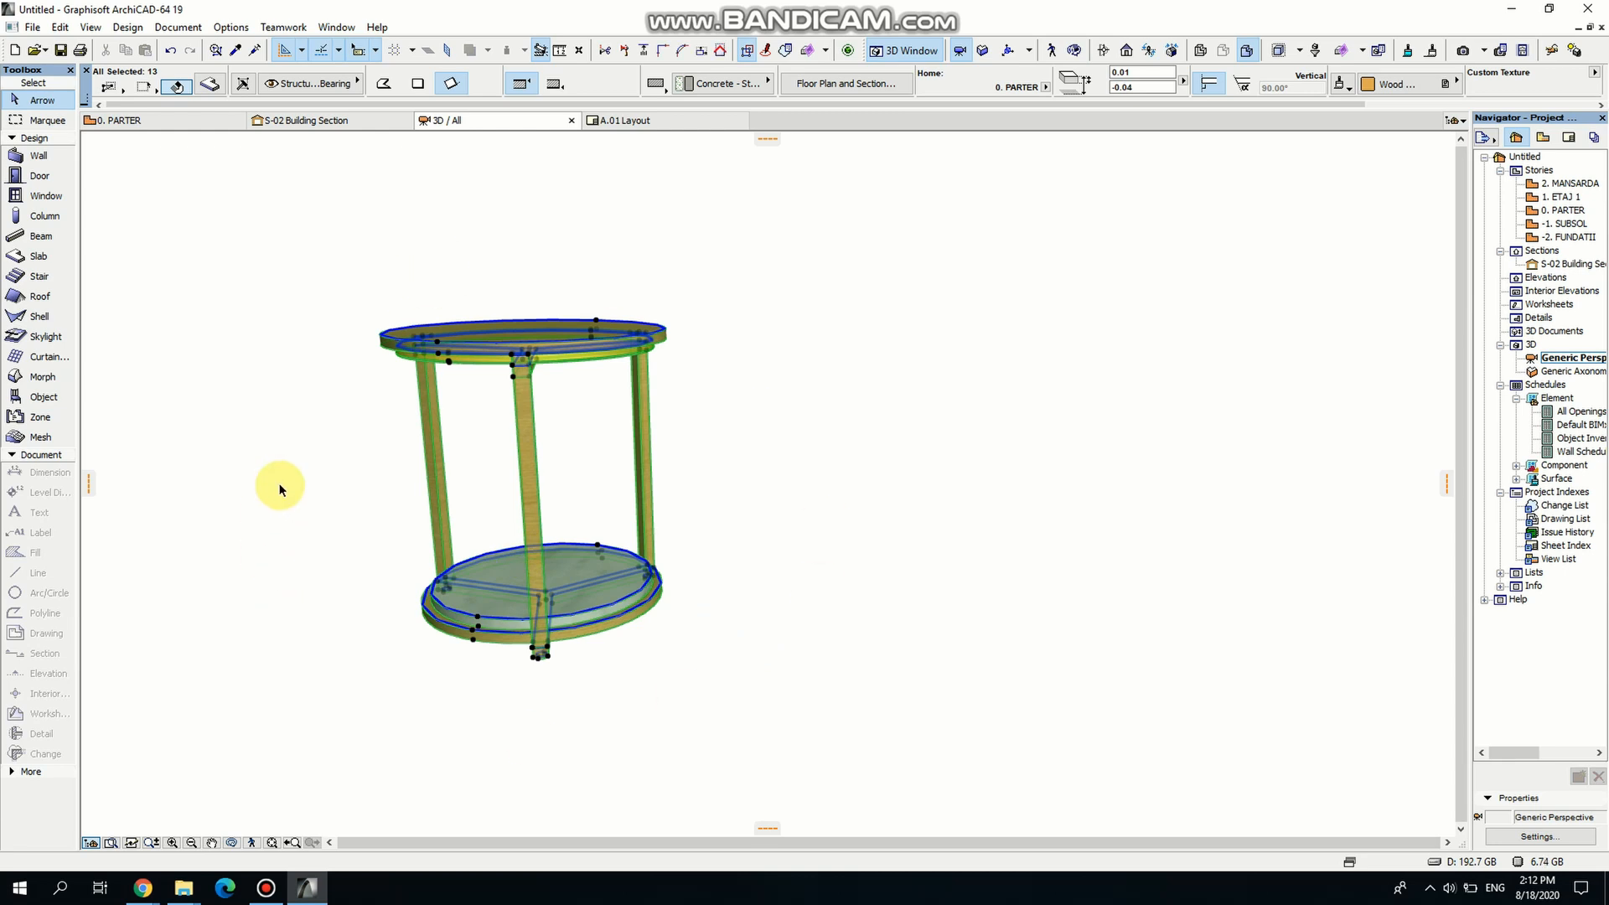
{"action": "left_click", "coordinate": [32, 26]}
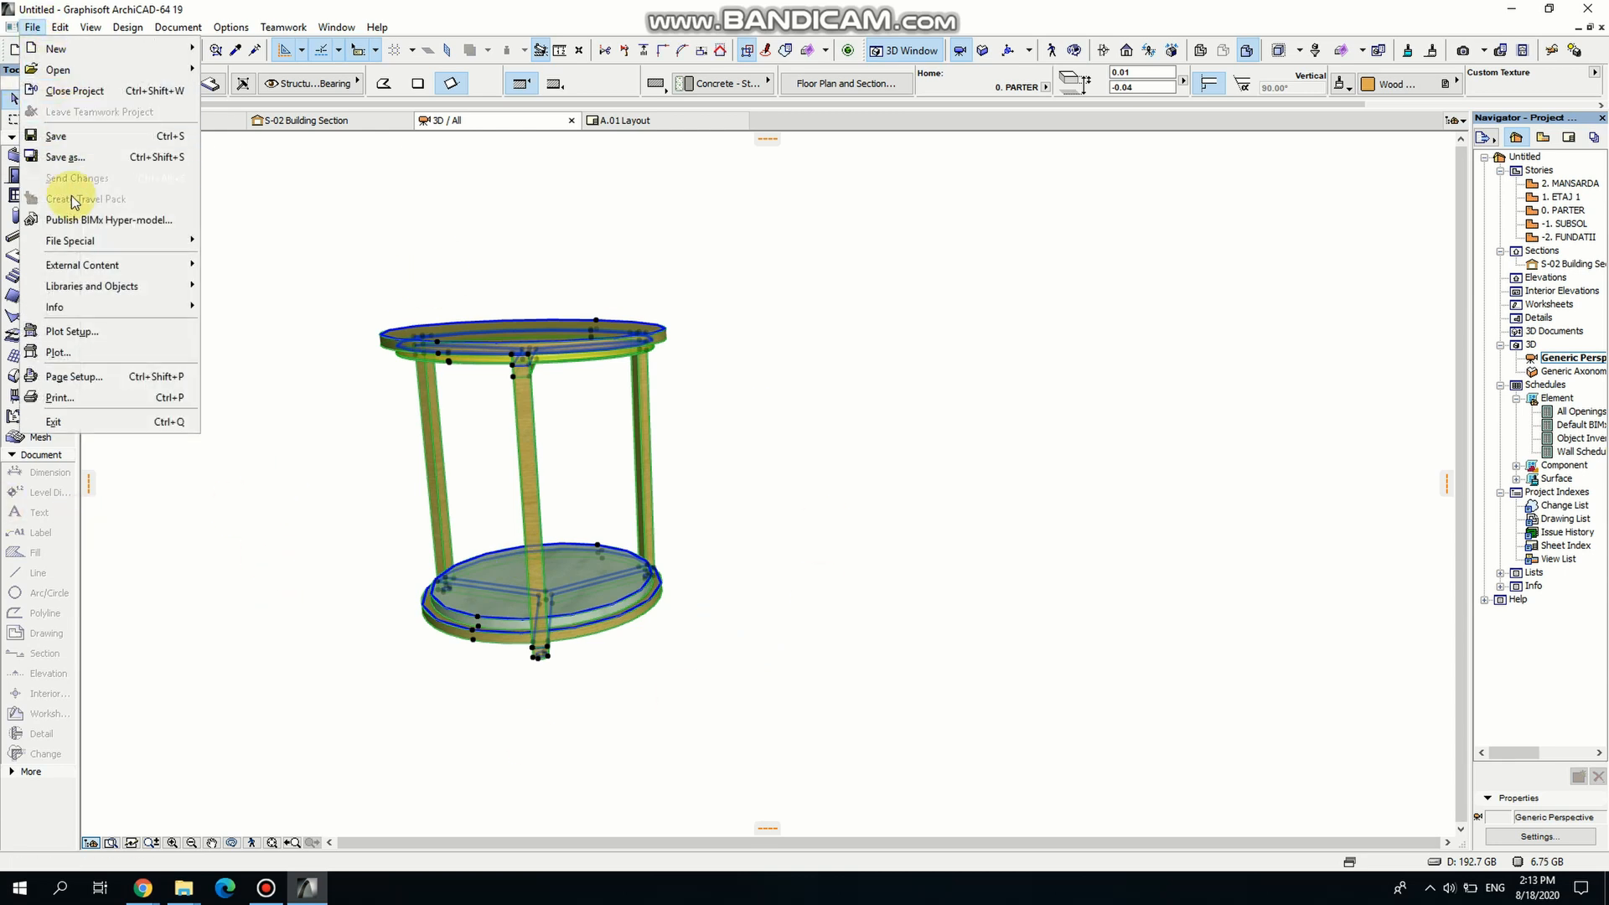
{"action": "mouse_move", "coordinate": [155, 292]}
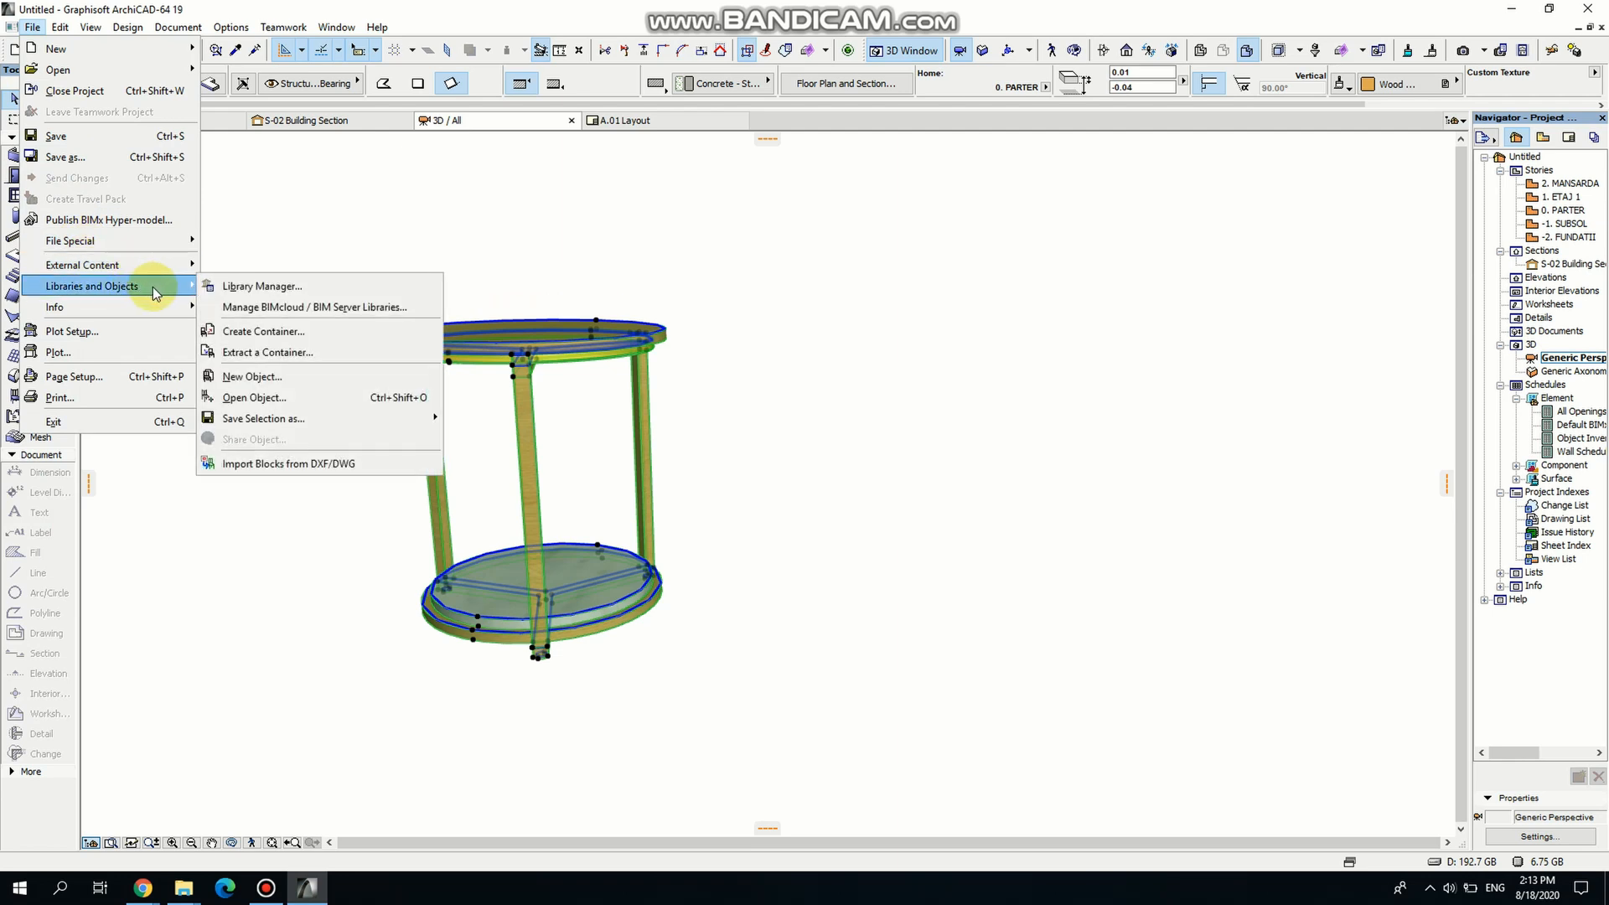
{"action": "mouse_move", "coordinate": [334, 423]}
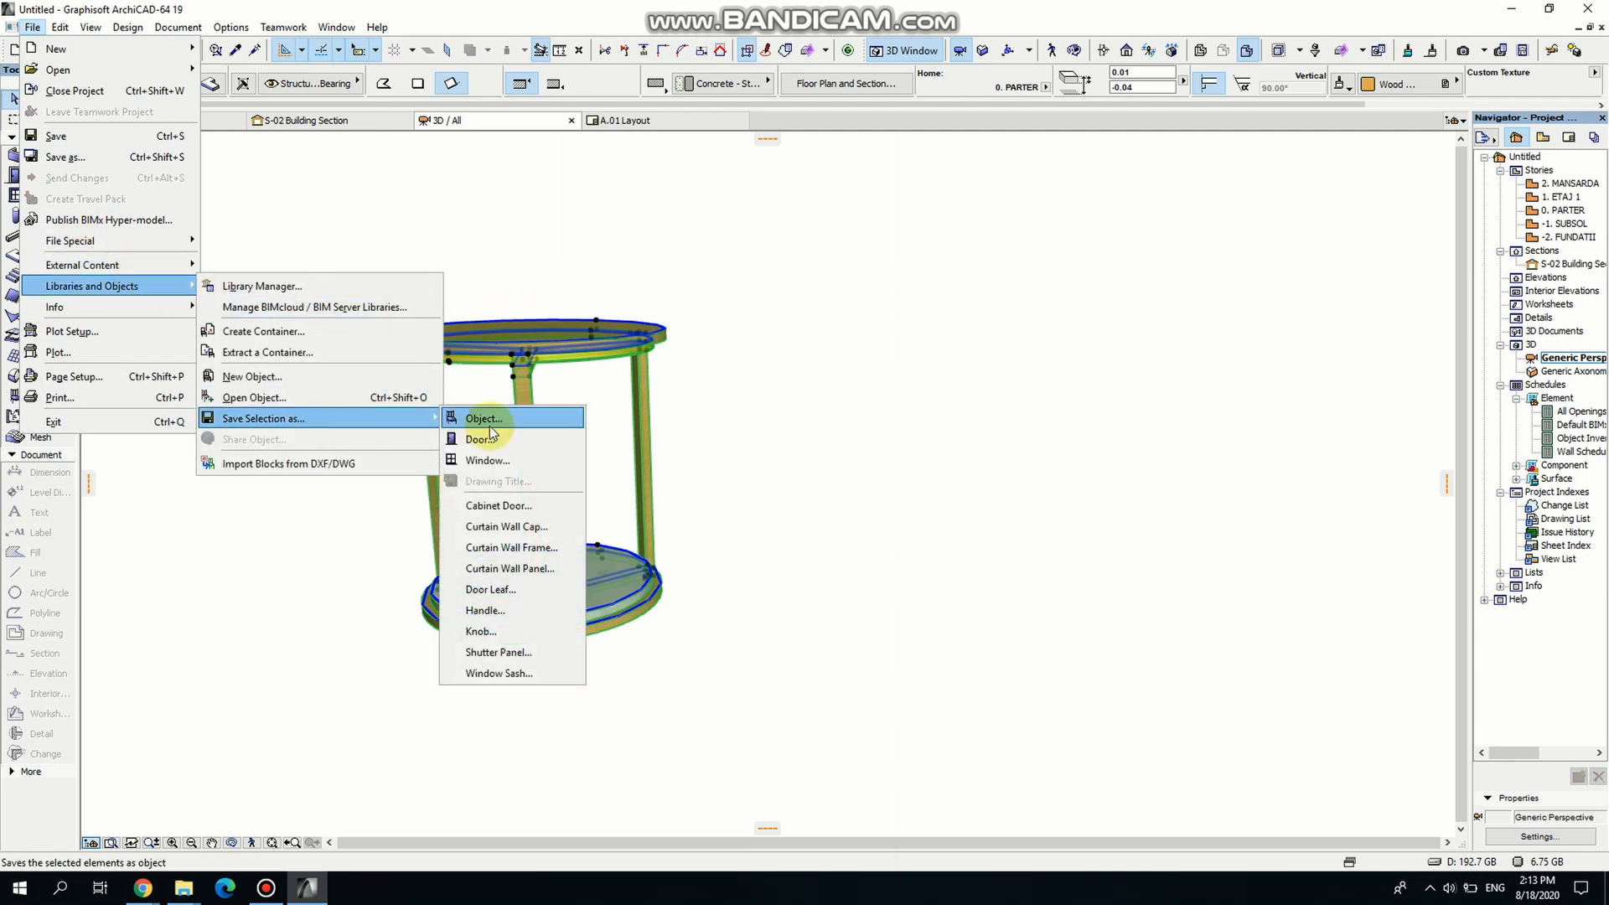
{"action": "left_click", "coordinate": [518, 423]}
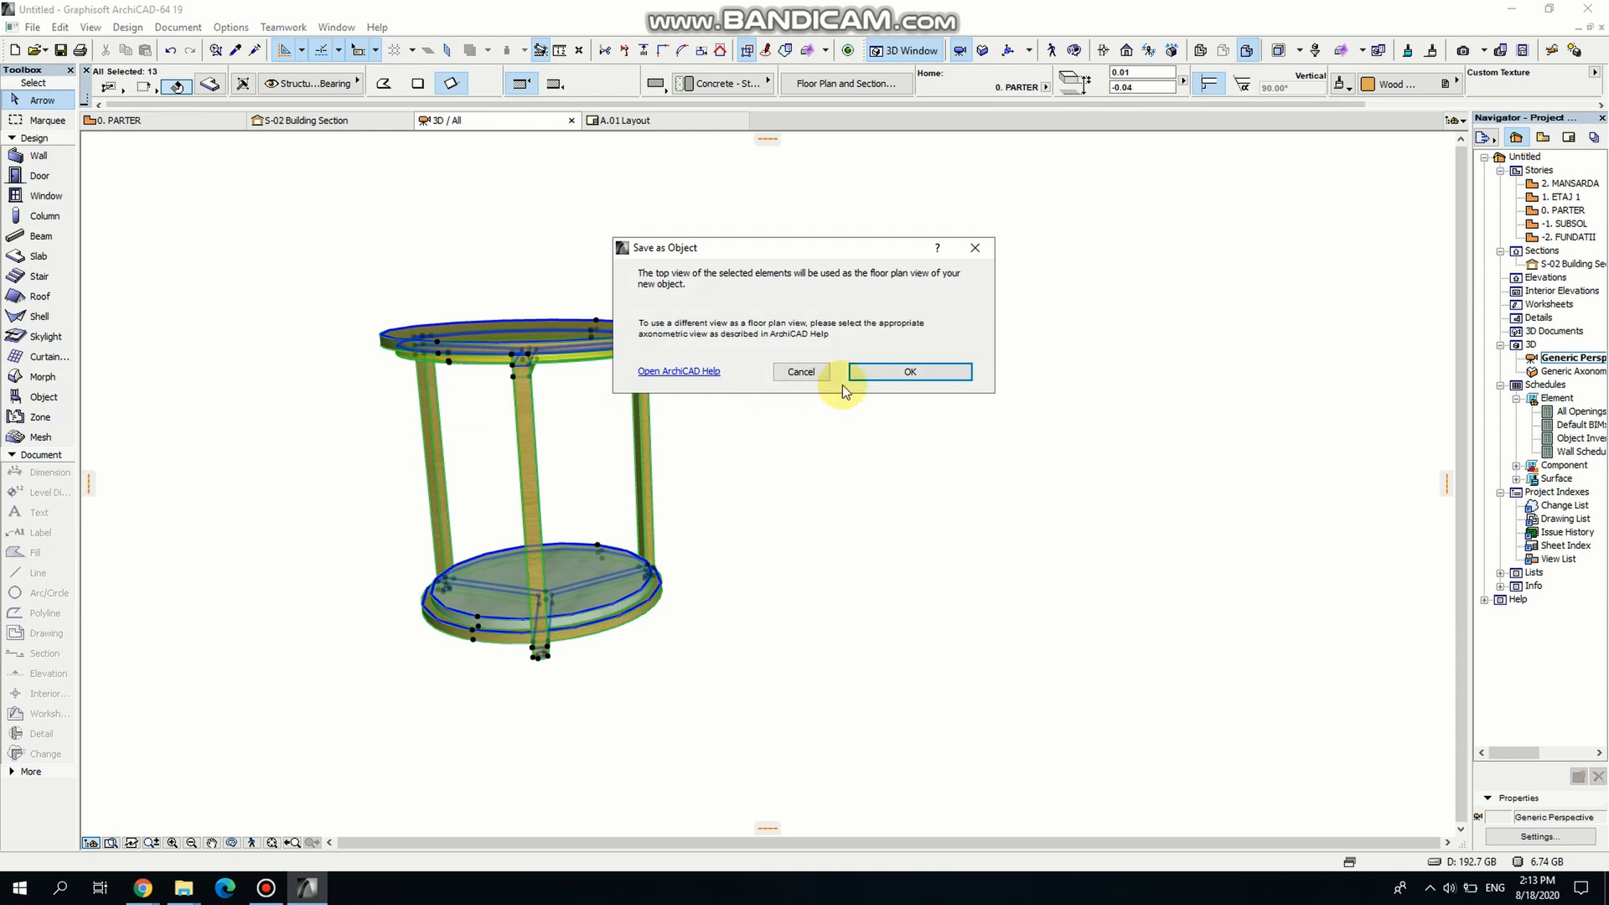
{"action": "left_click", "coordinate": [886, 373]}
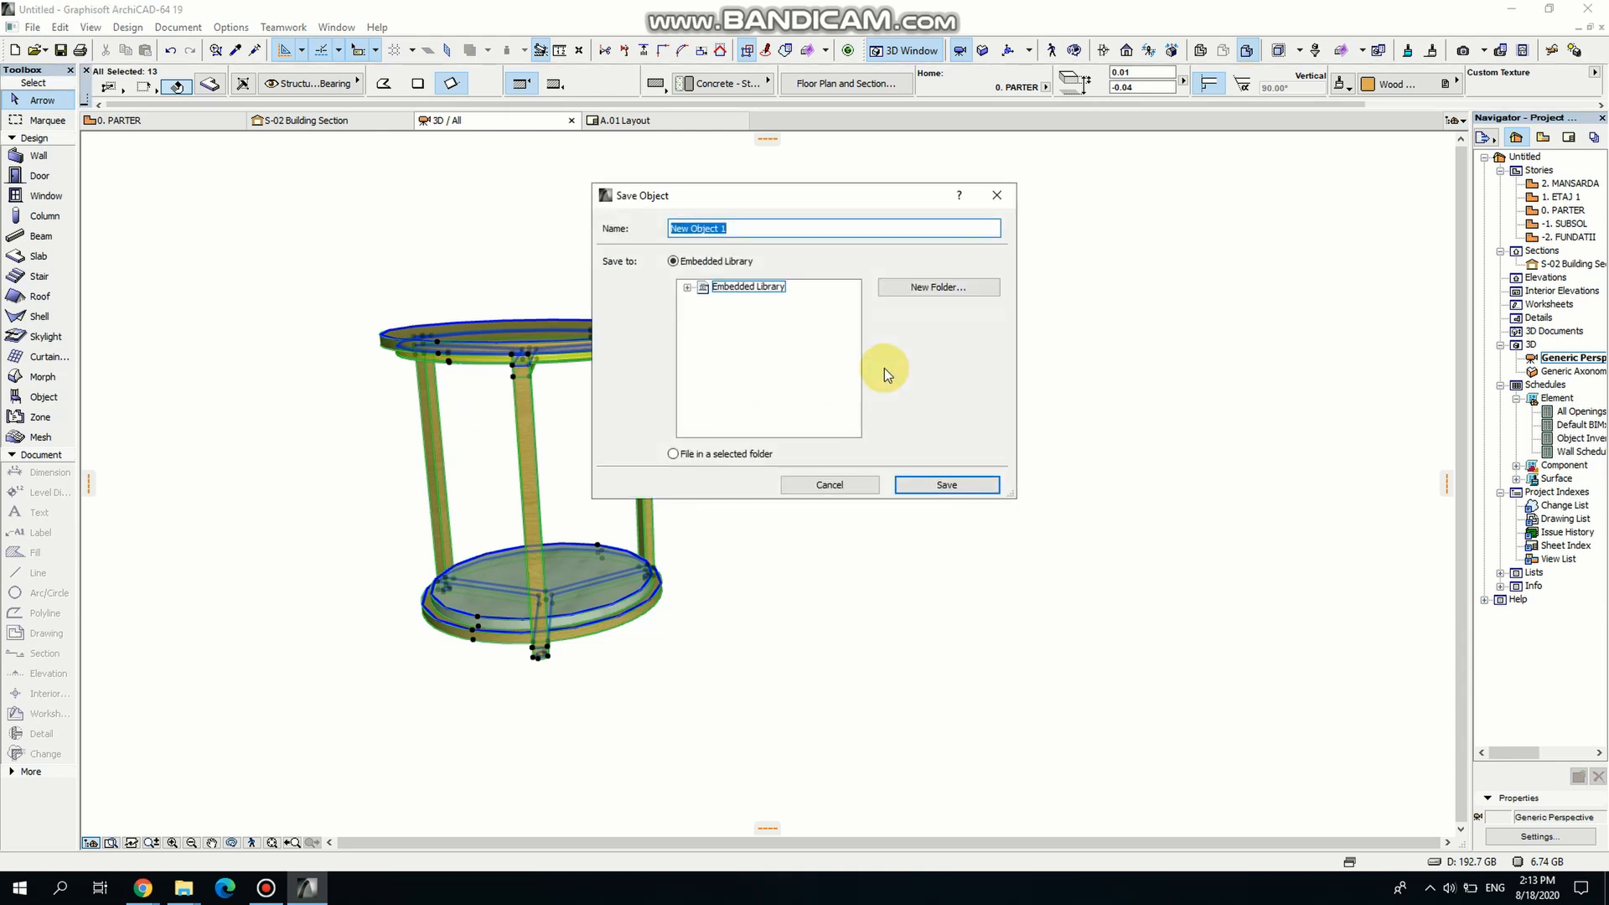
{"action": "type", "text": "SIDE TABLE"}
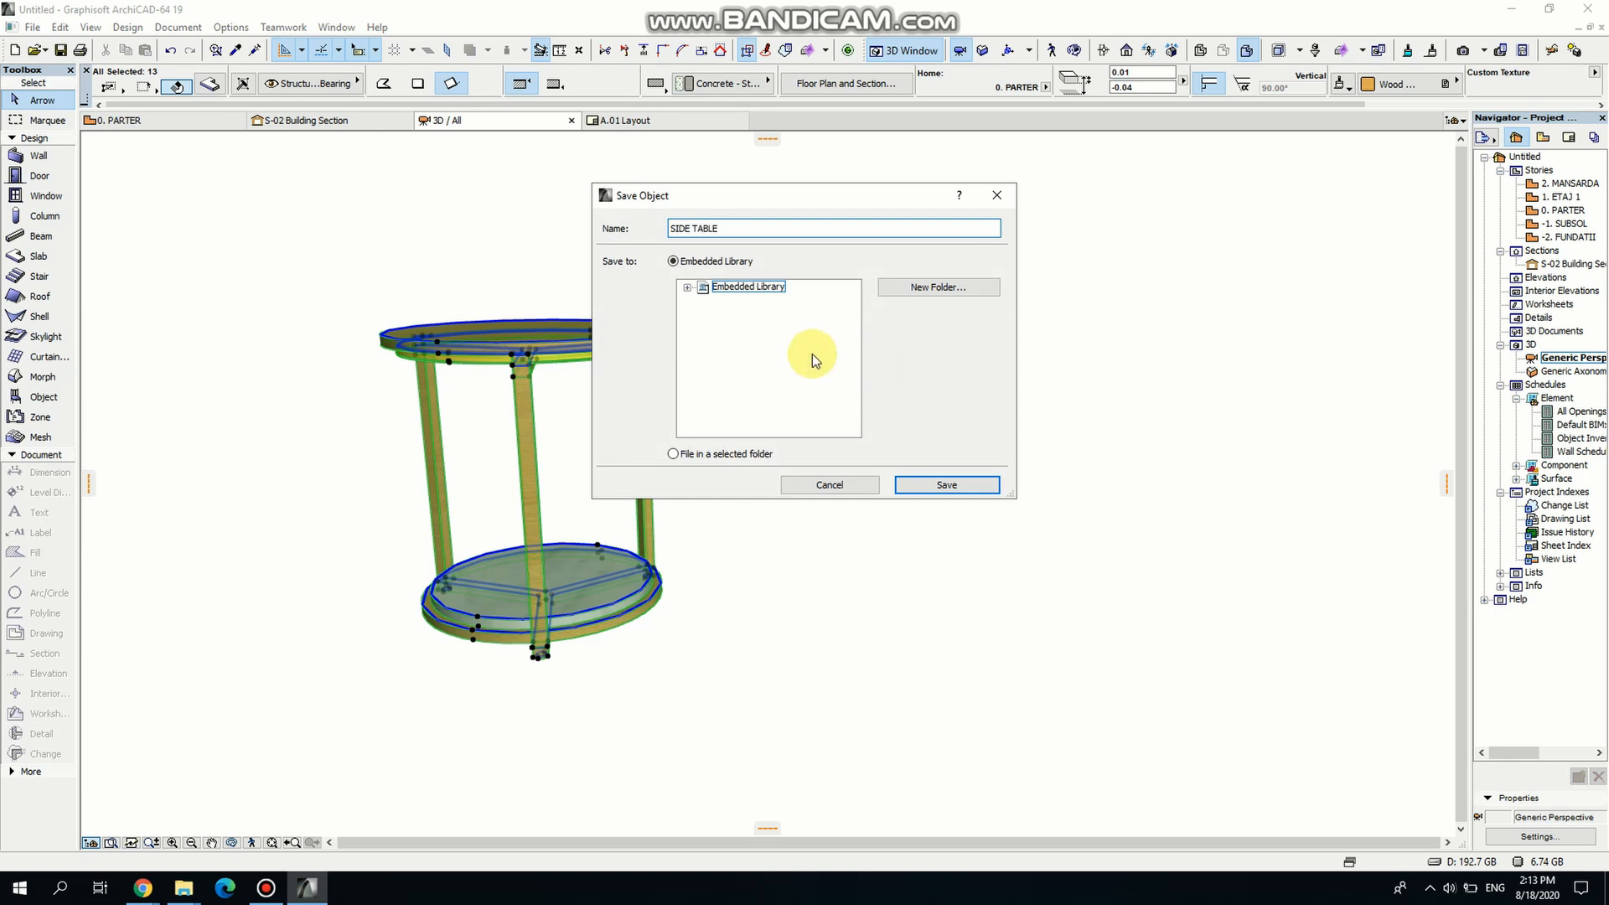
{"action": "left_click", "coordinate": [949, 486]}
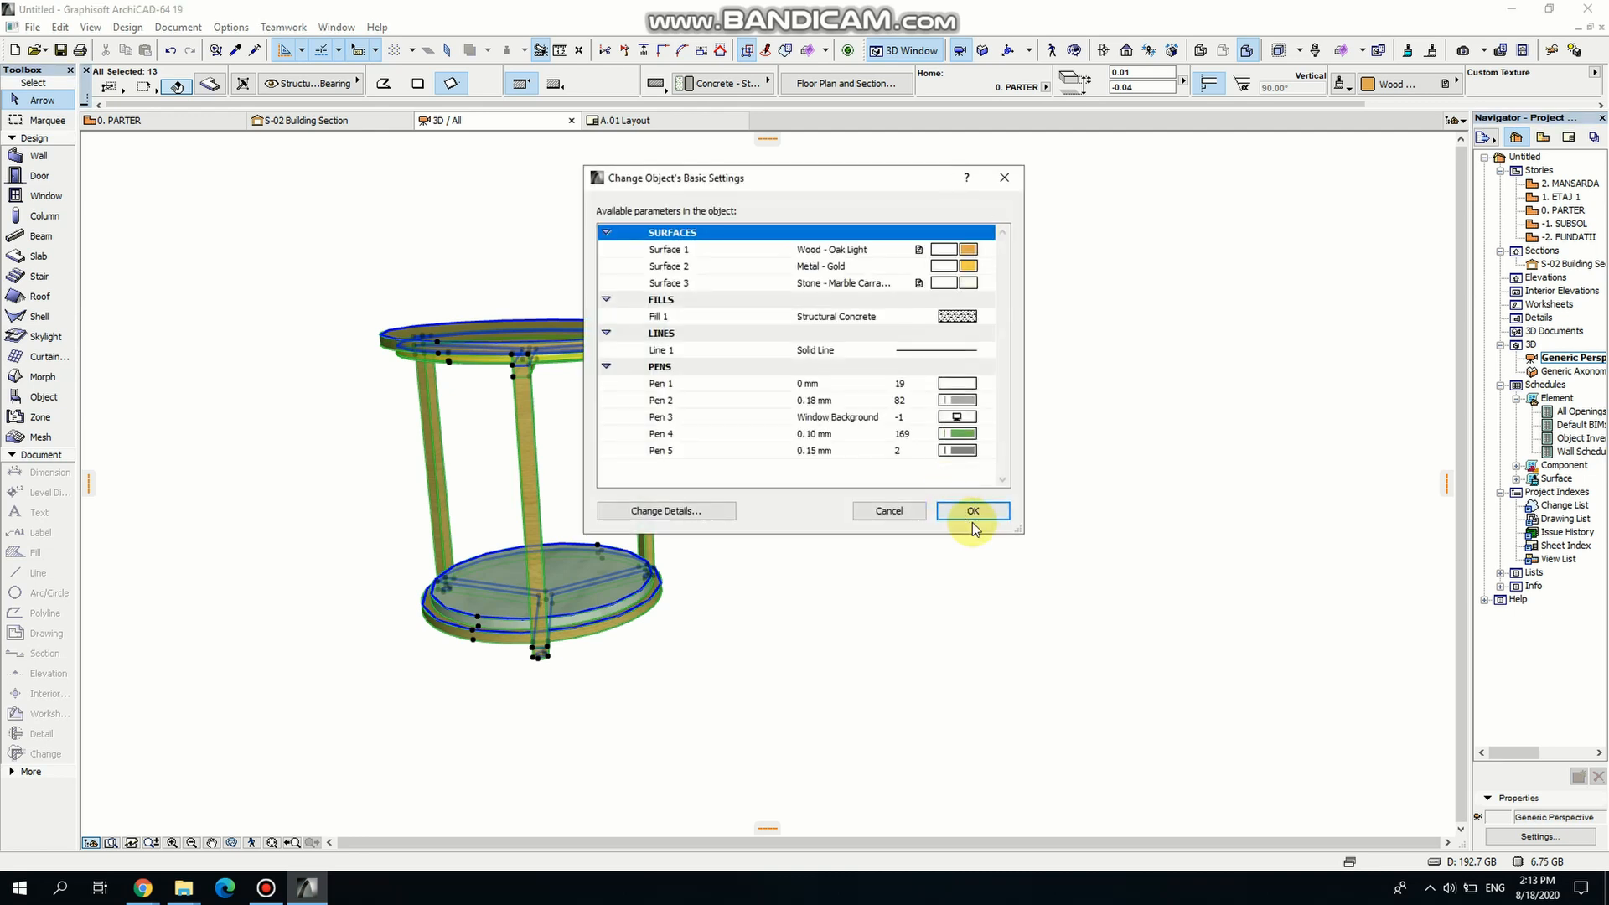
{"action": "left_click", "coordinate": [975, 513]}
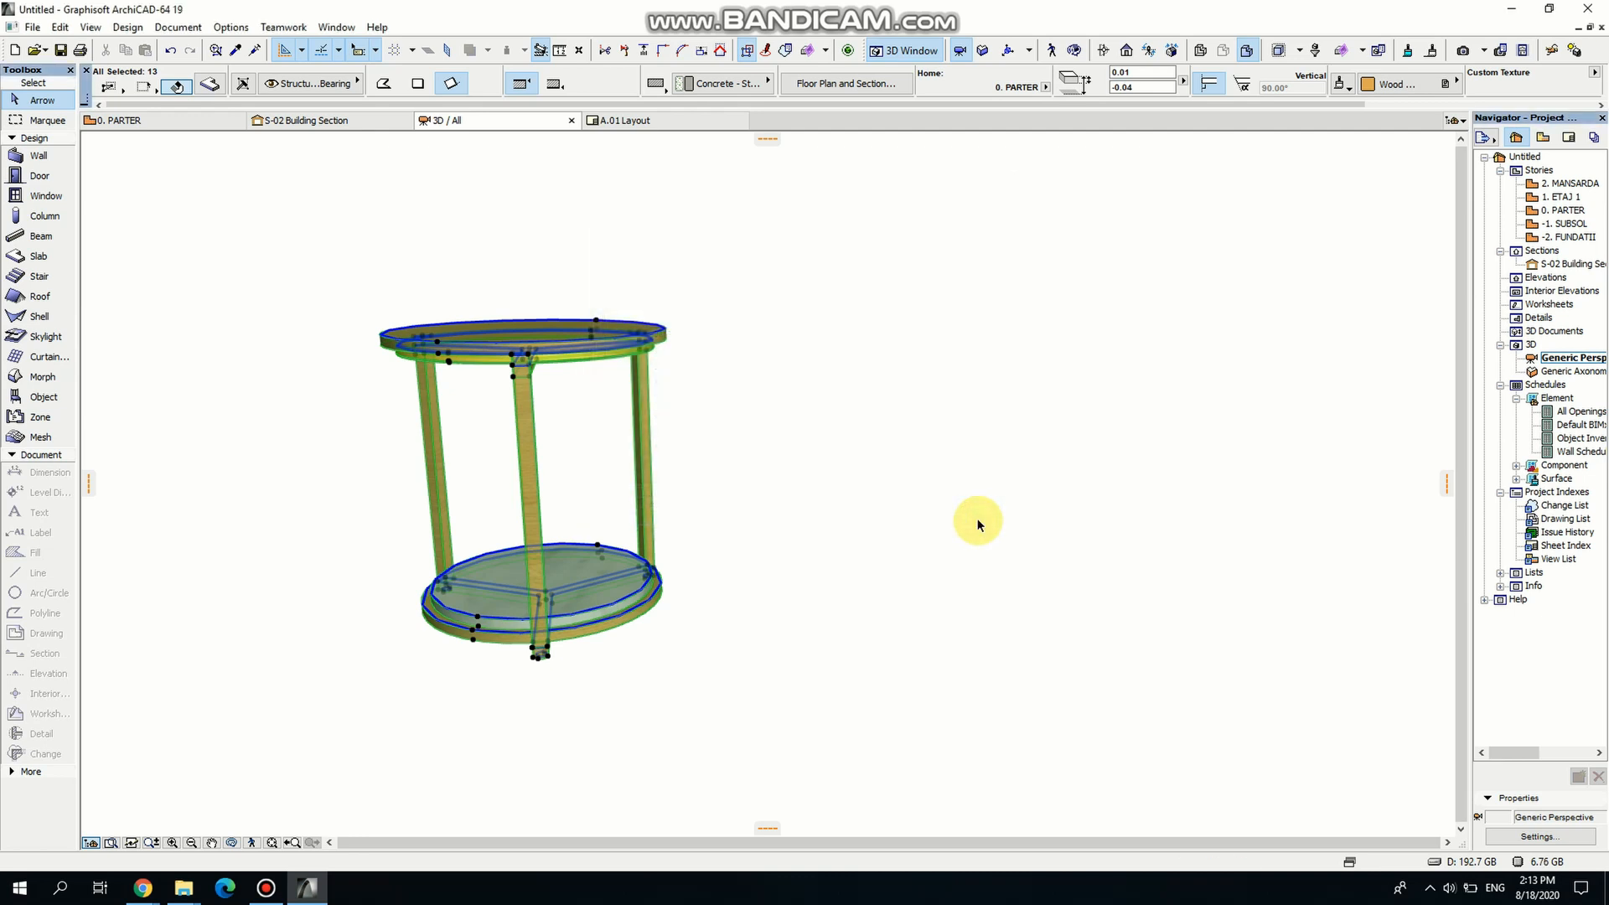
{"action": "left_click", "coordinate": [903, 562]}
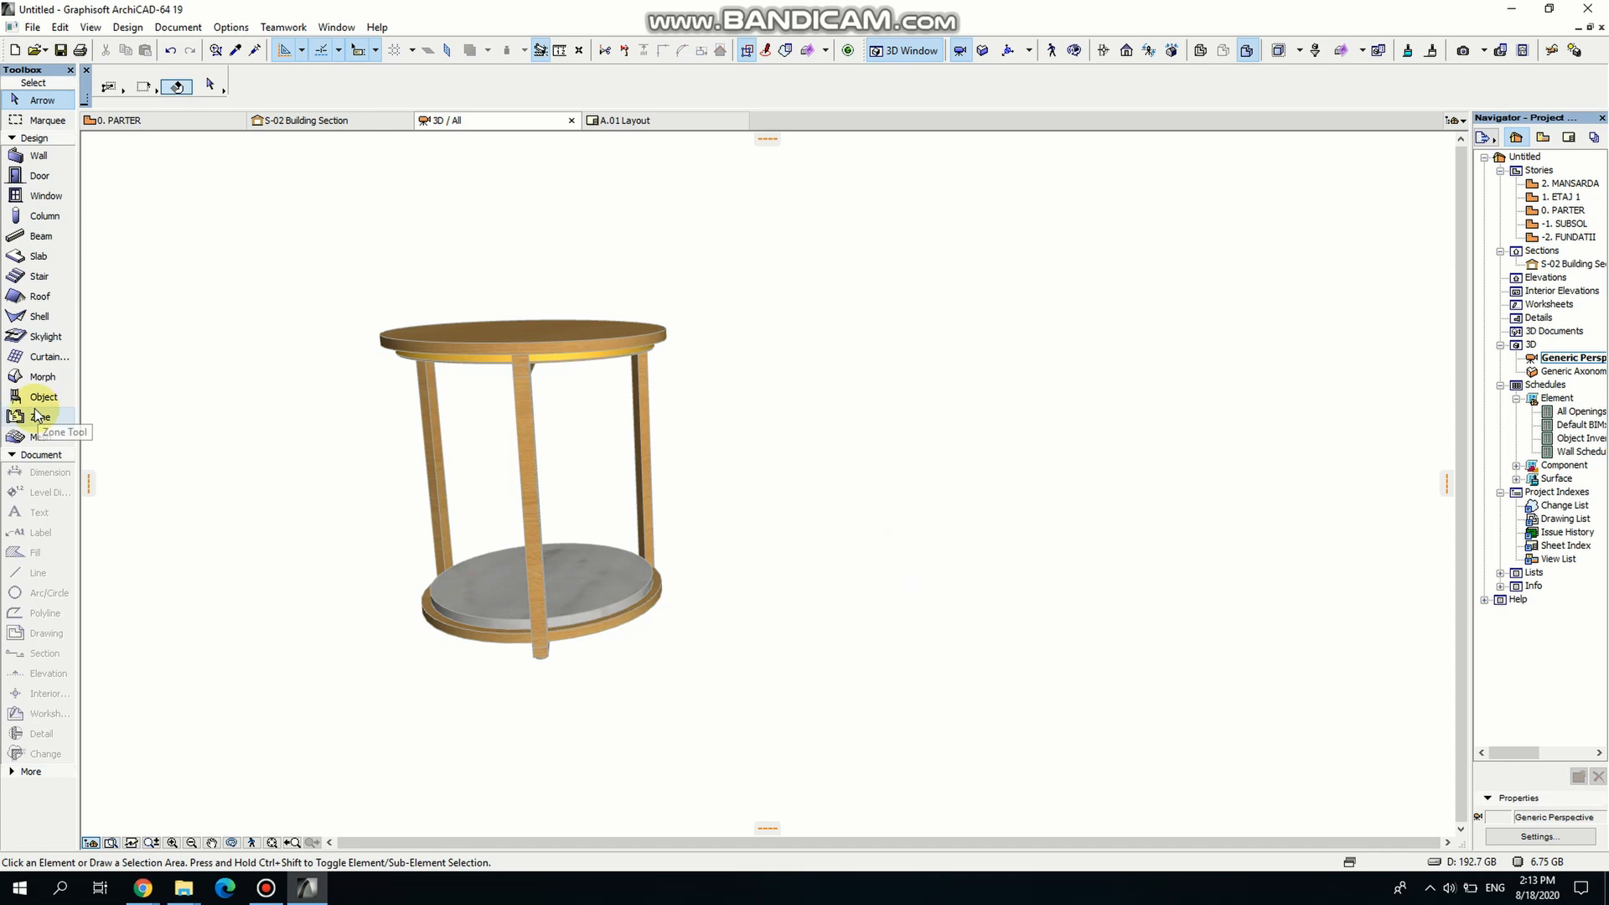
Place one SIDE TABLE library object beside the original table in the 3D view.
{"action": "left_click", "coordinate": [40, 397]}
{"action": "left_click", "coordinate": [895, 566]}
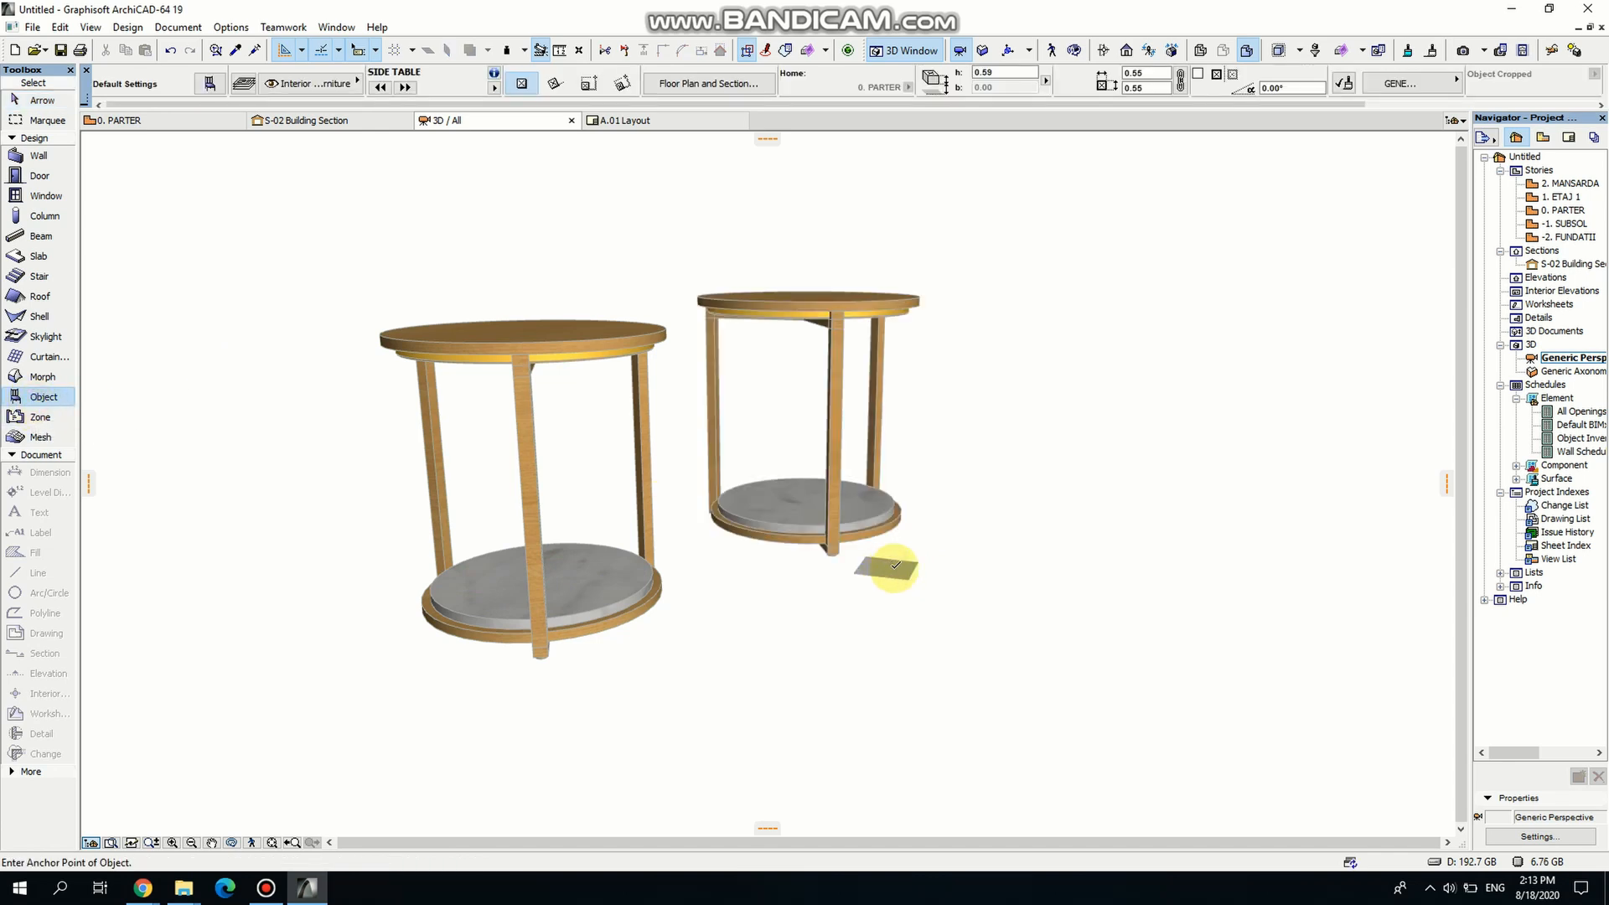
{"action": "middle_click_drag", "start_coordinate": [1135, 484], "coordinate": [979, 589]}
{"action": "key", "text": "Escape"}
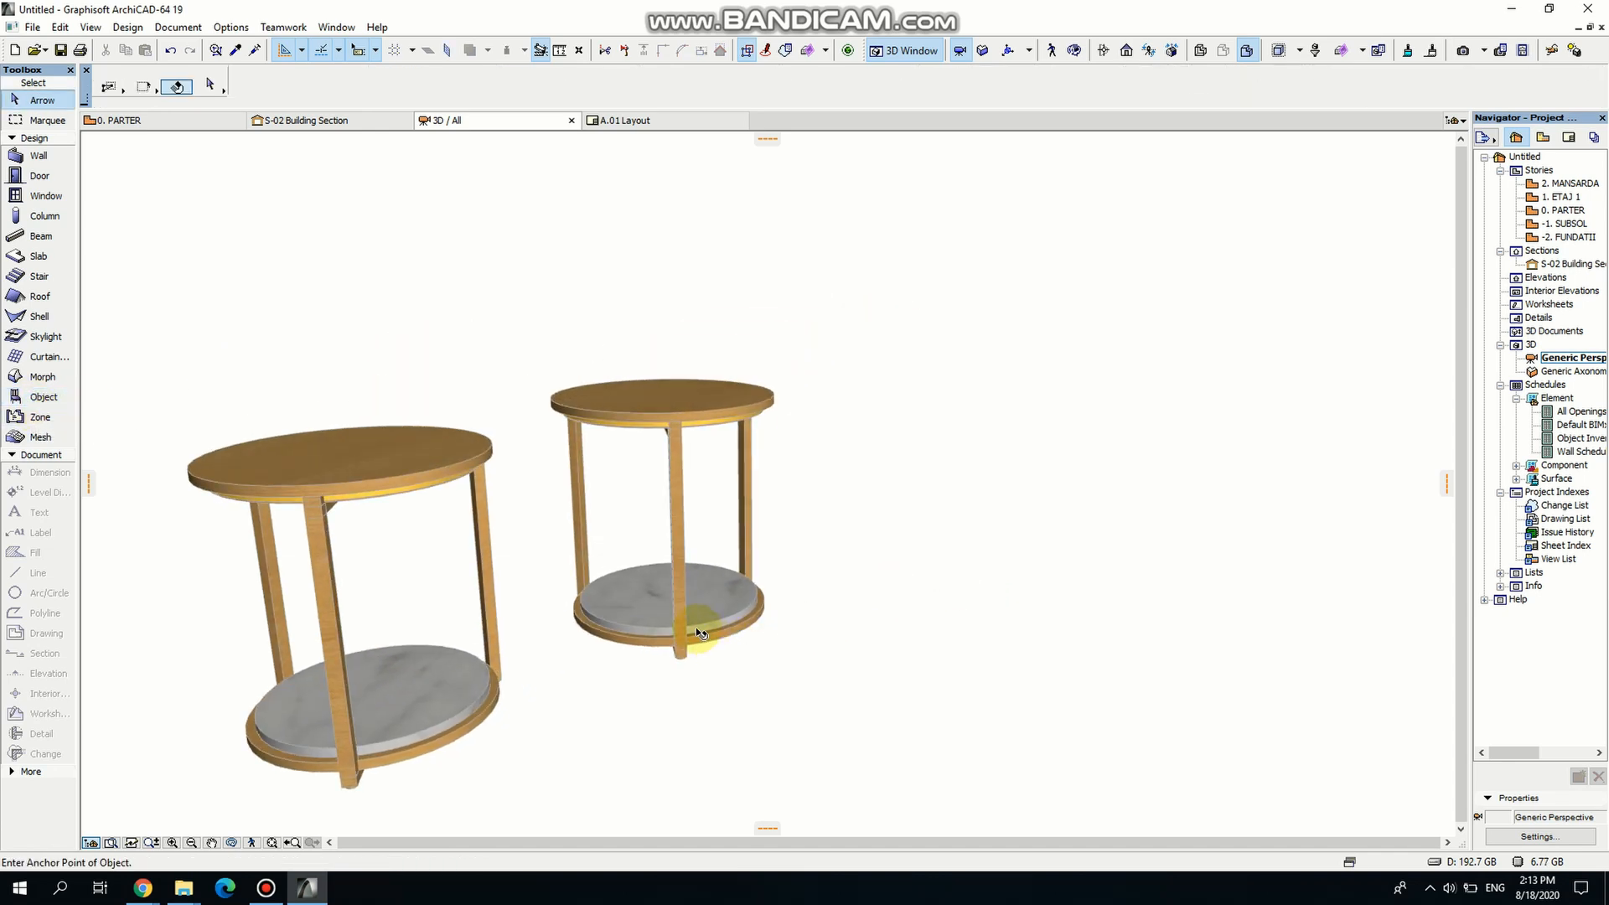
Try lowering the placed SIDE TABLE object's height to 0.13 by stretching it vertically, and undo the change.
{"action": "left_click", "coordinate": [699, 633]}
{"action": "left_click", "coordinate": [801, 385]}
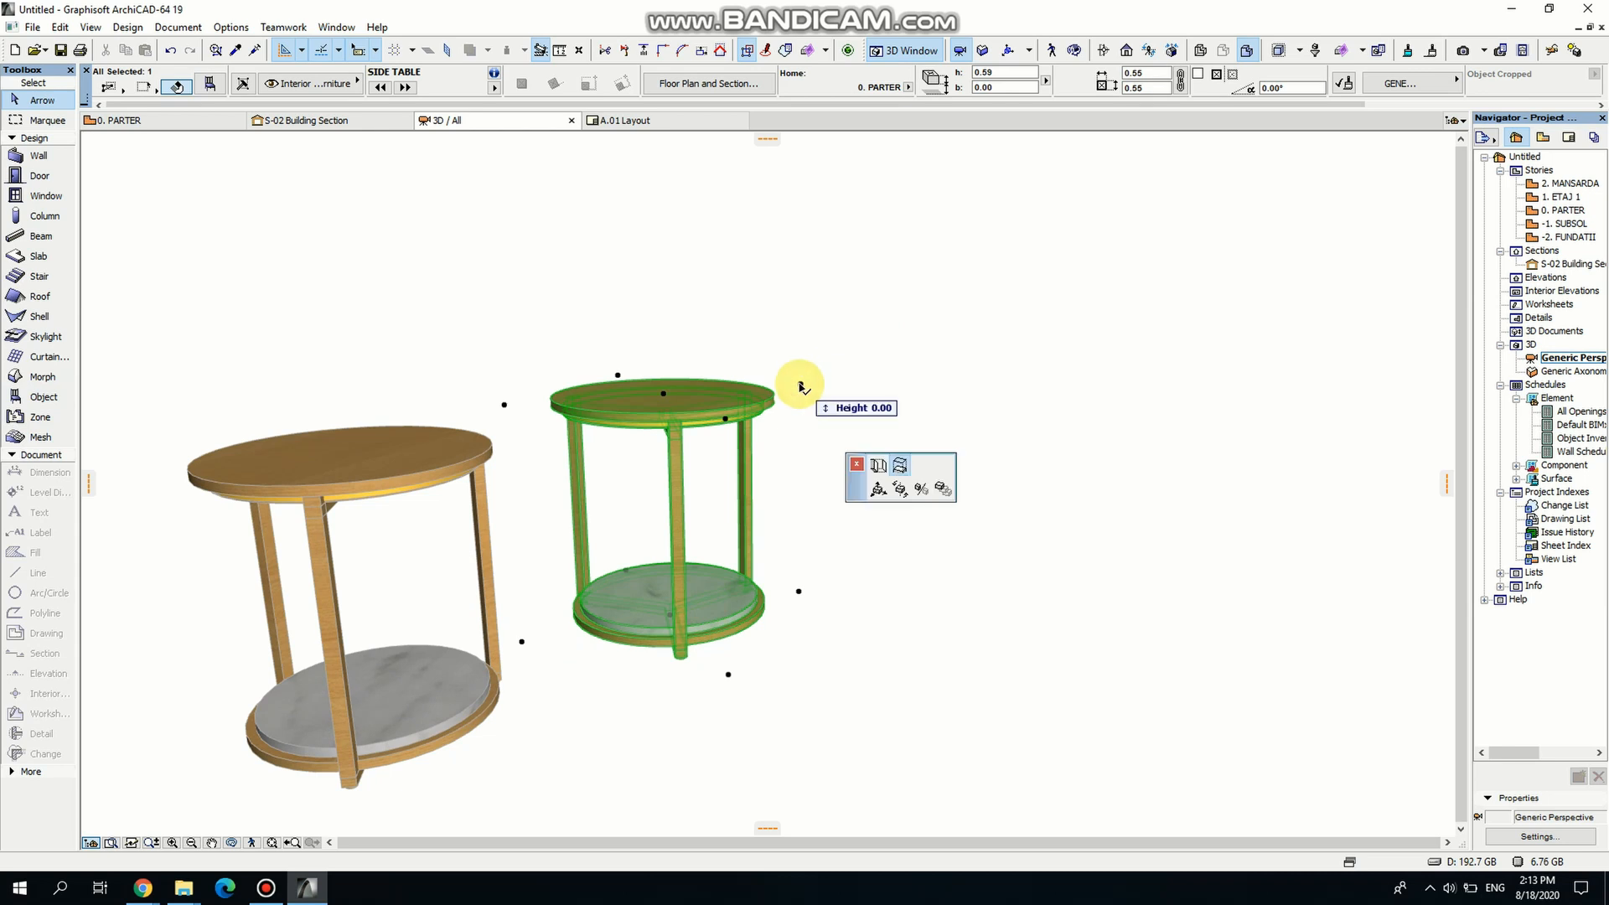
{"action": "left_click", "coordinate": [884, 484]}
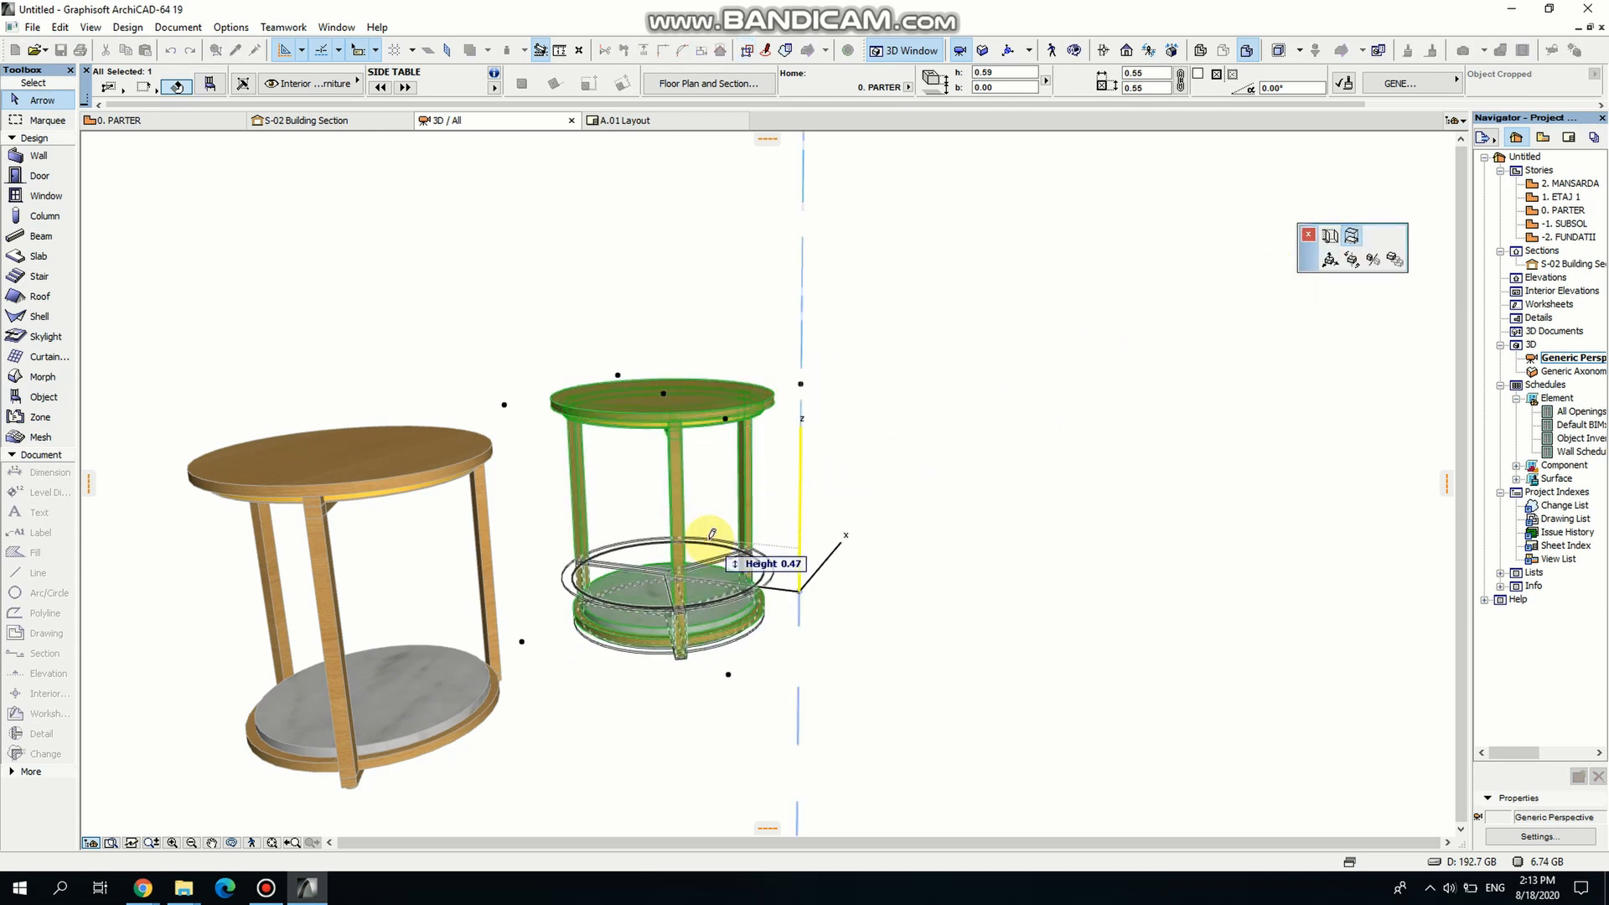
{"action": "left_click", "coordinate": [708, 538]}
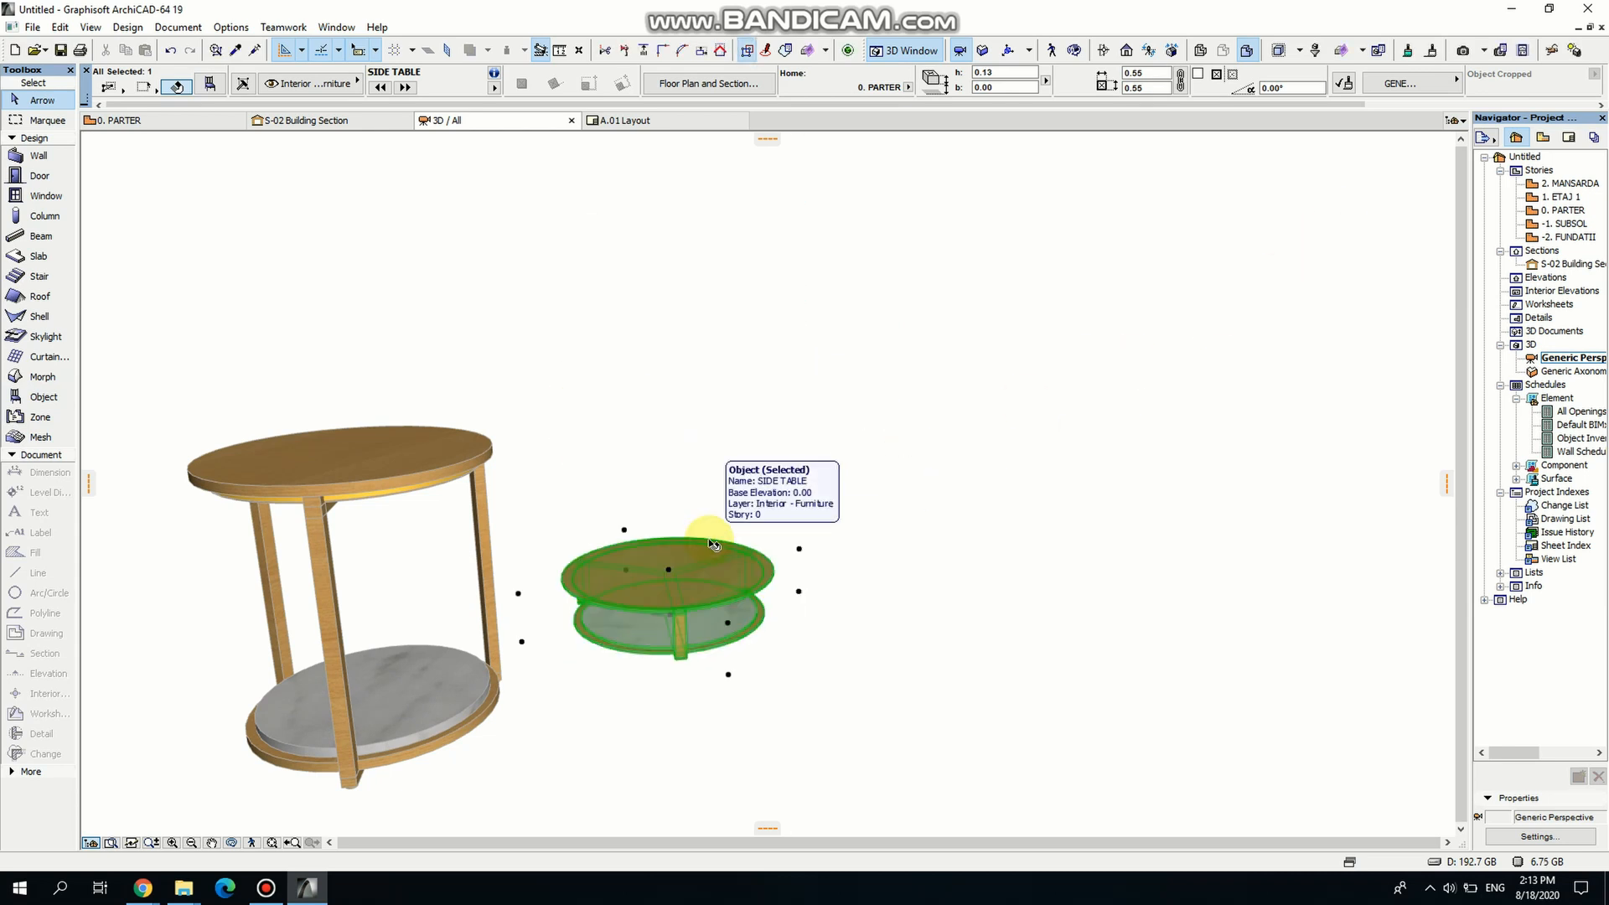
{"action": "key", "text": "ctrl+z"}
{"action": "left_click", "coordinate": [912, 396]}
Try stretching the placed SIDE TABLE object horizontally into an elongated oval table, and undo the stretch.
{"action": "left_click", "coordinate": [686, 416]}
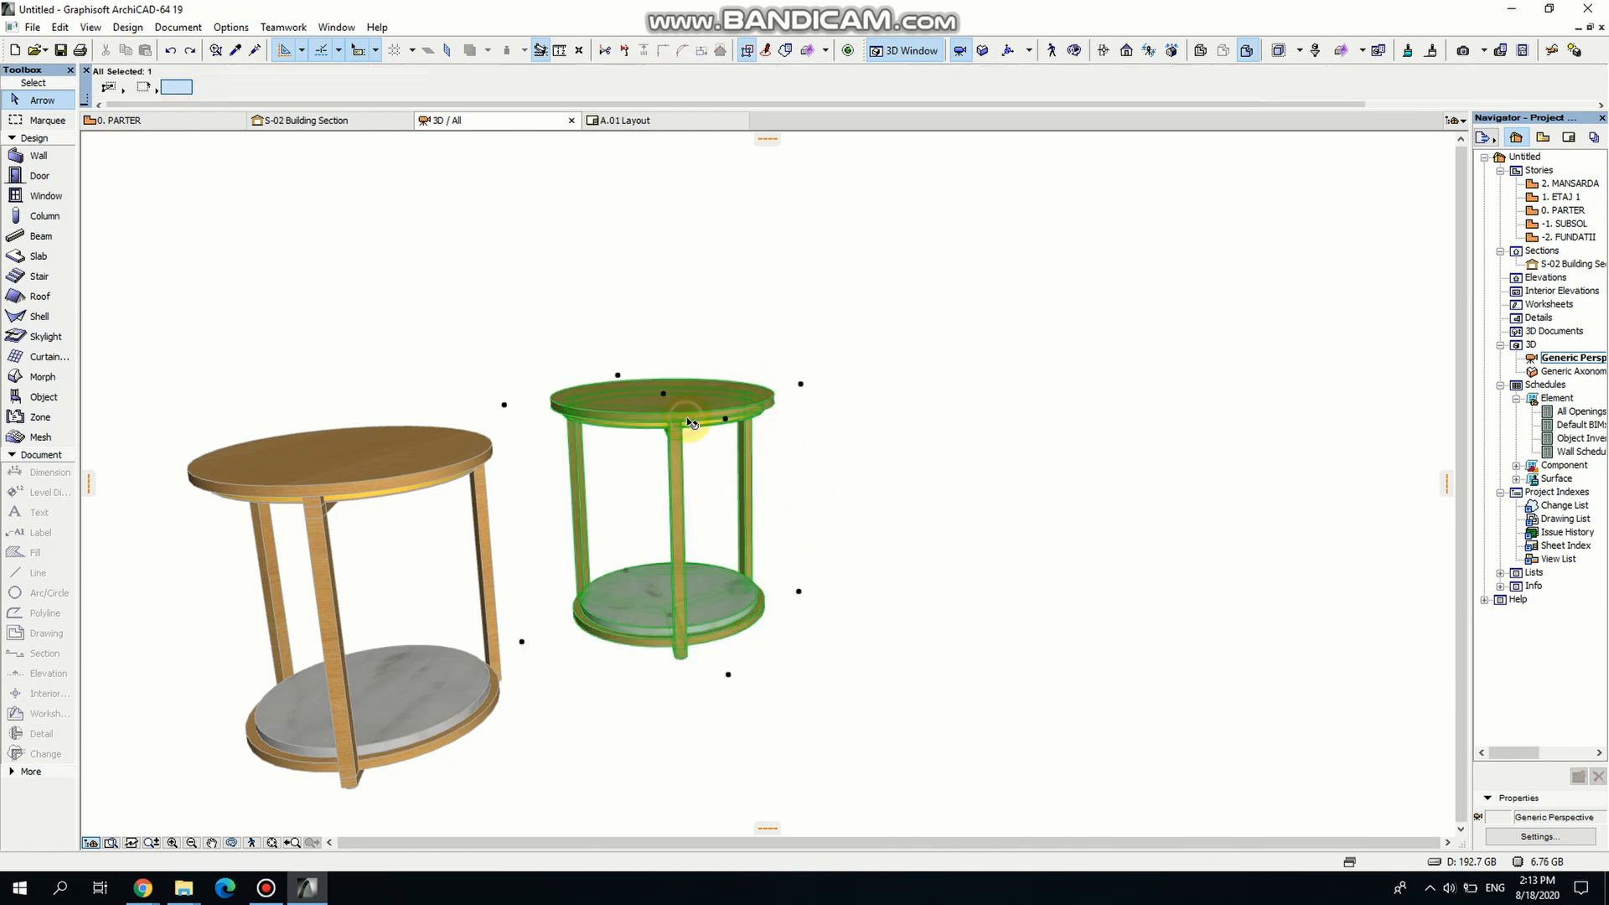
{"action": "left_click", "coordinate": [801, 387]}
{"action": "left_click", "coordinate": [859, 459]}
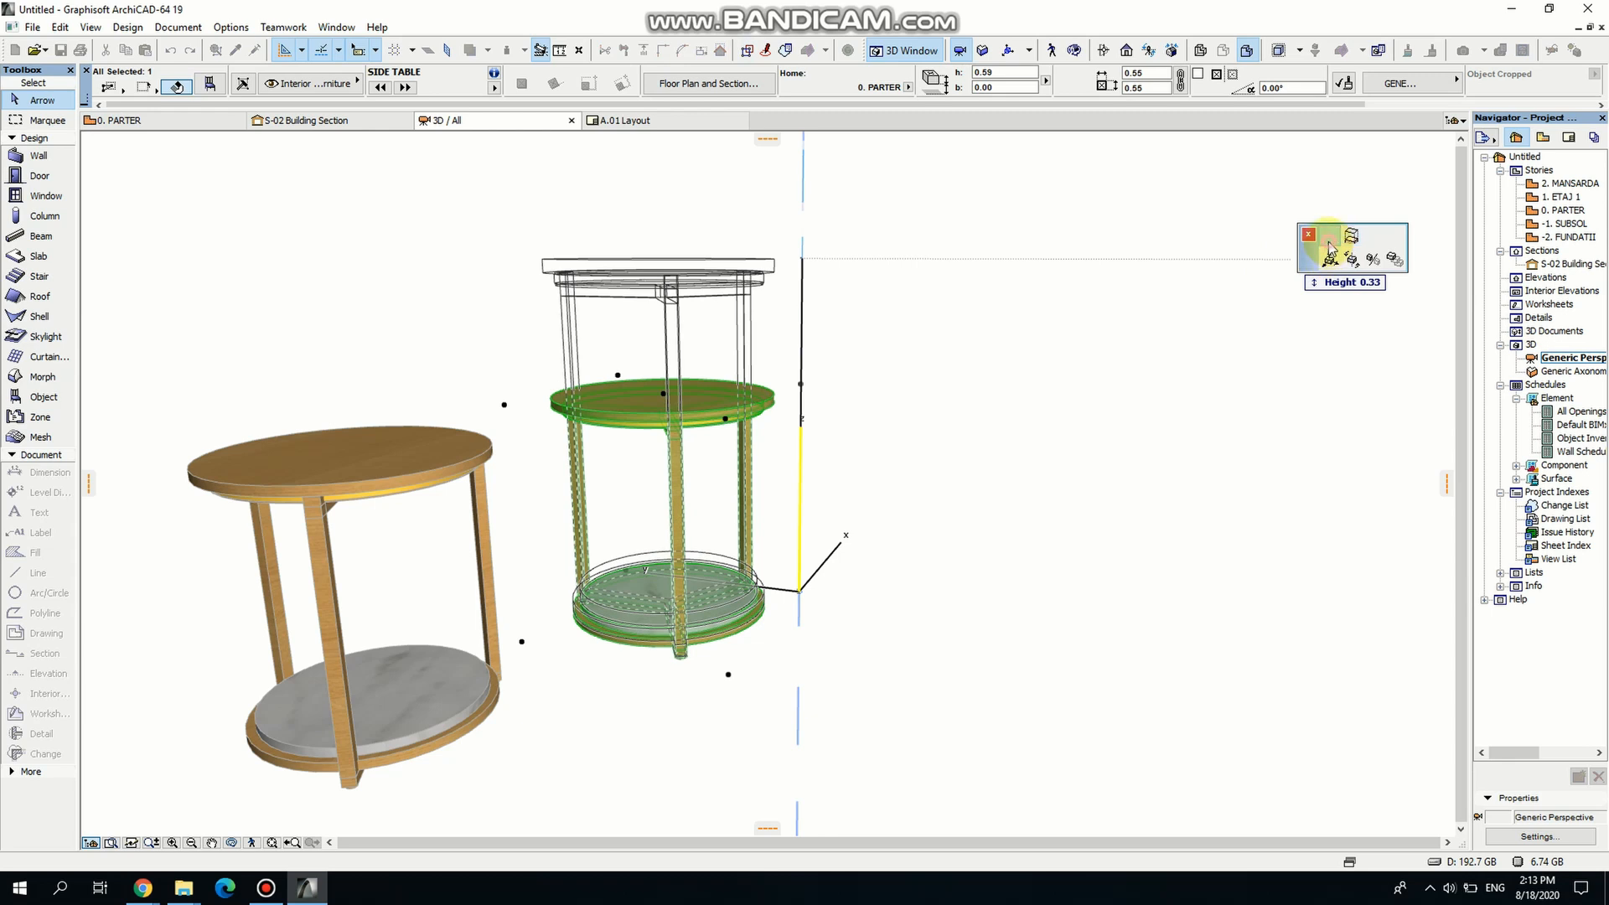
{"action": "left_click", "coordinate": [1329, 248]}
{"action": "left_click", "coordinate": [941, 347]}
{"action": "left_click", "coordinate": [1075, 383]}
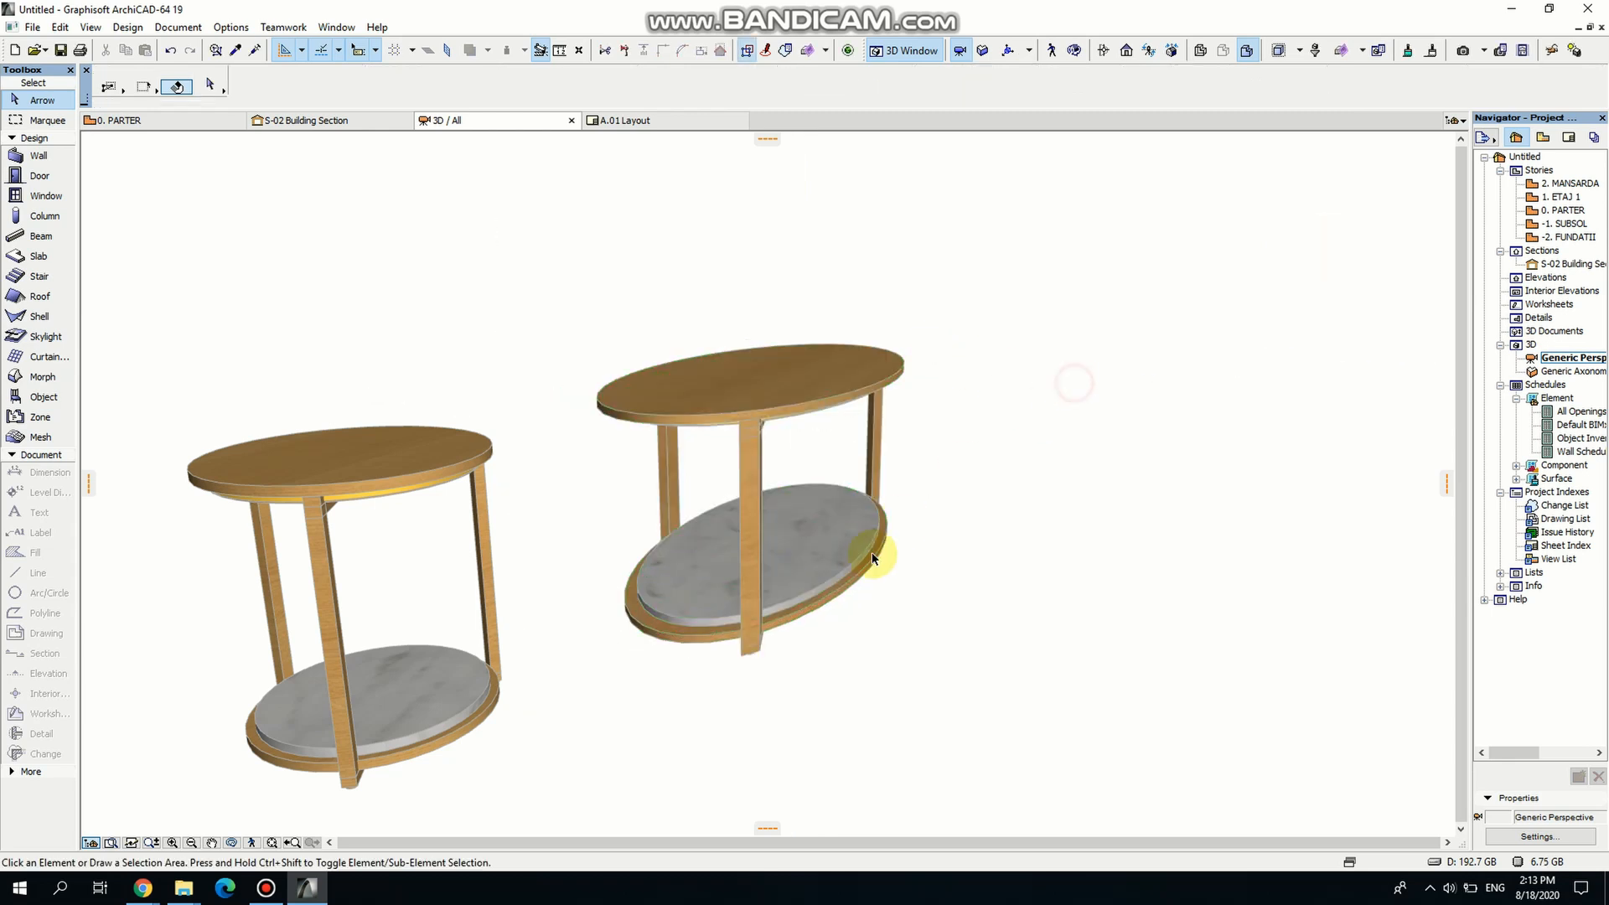
{"action": "left_click_drag", "start_coordinate": [659, 643], "coordinate": [5, 730]}
{"action": "left_click_drag", "start_coordinate": [642, 483], "coordinate": [333, 621]}
{"action": "key", "text": "ctrl+z"}
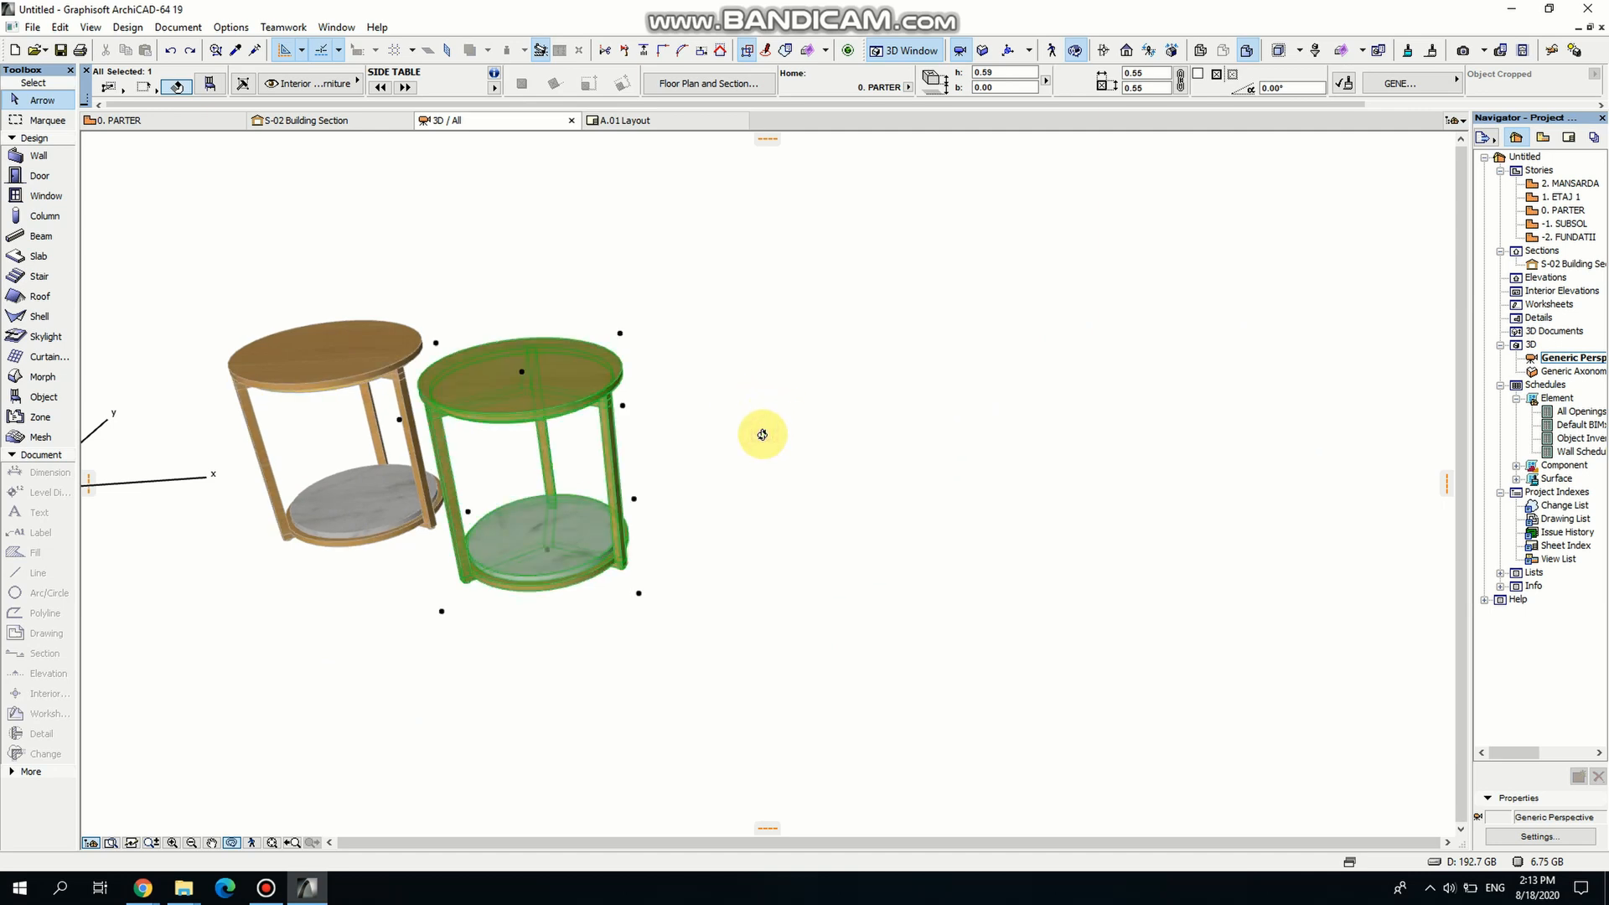
{"action": "left_click", "coordinate": [533, 621]}
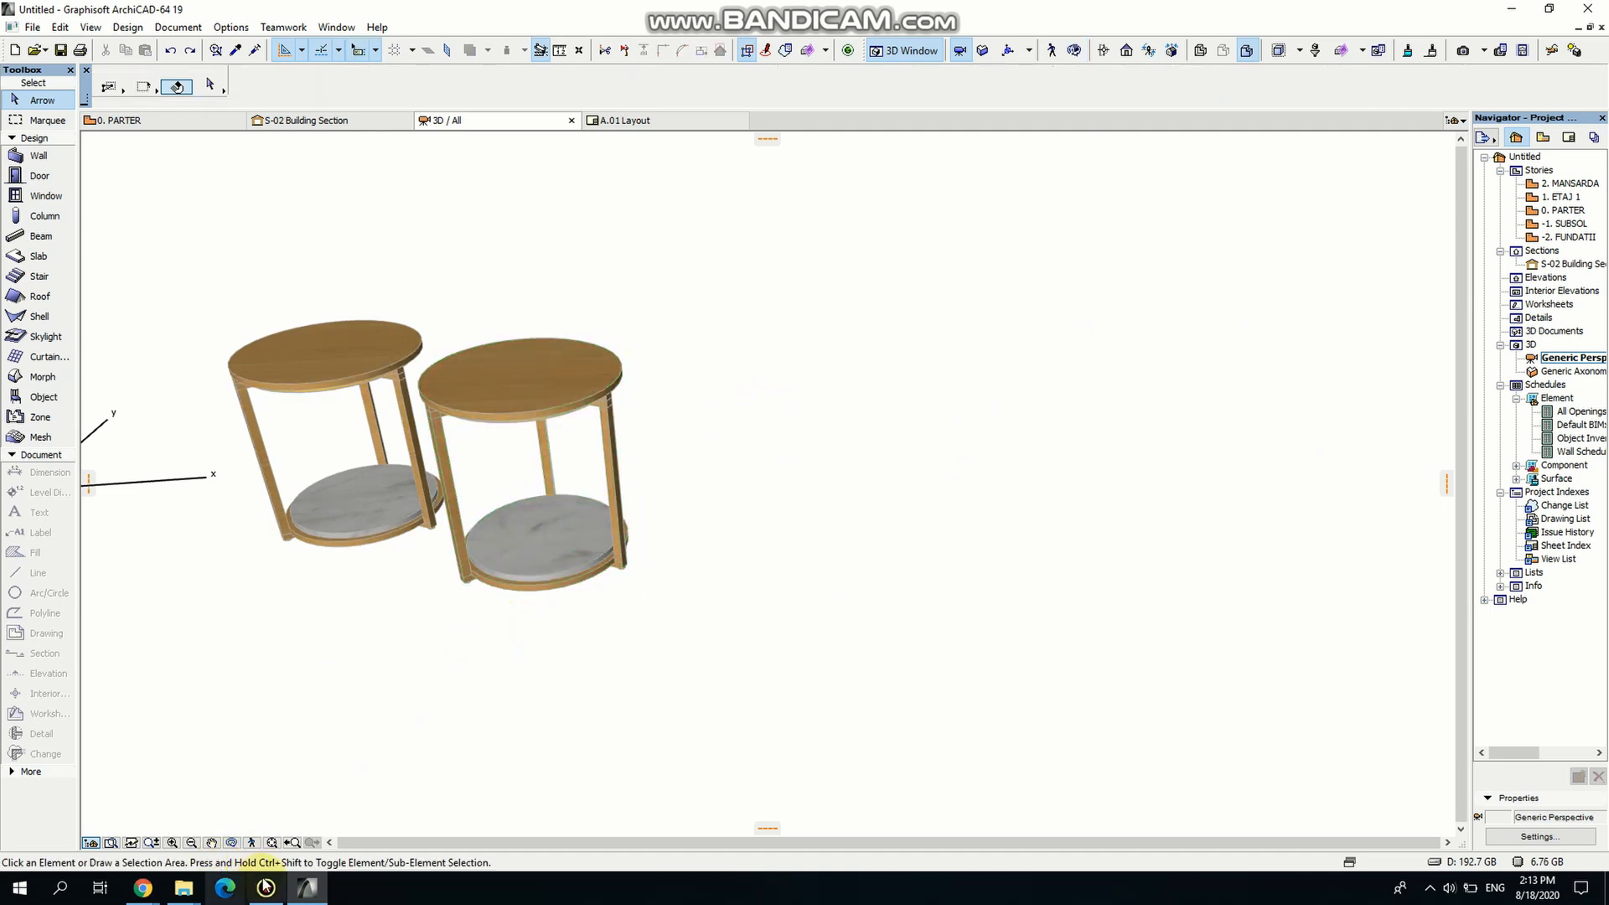
Examine the original table and its placed object copy from several angles, including the feet and the underside of the tops.
{"action": "left_click", "coordinate": [232, 842]}
{"action": "left_click_drag", "start_coordinate": [295, 722], "coordinate": [427, 553]}
{"action": "scroll", "coordinate": [410, 546], "scroll_direction": "up", "scroll_amount": 5}
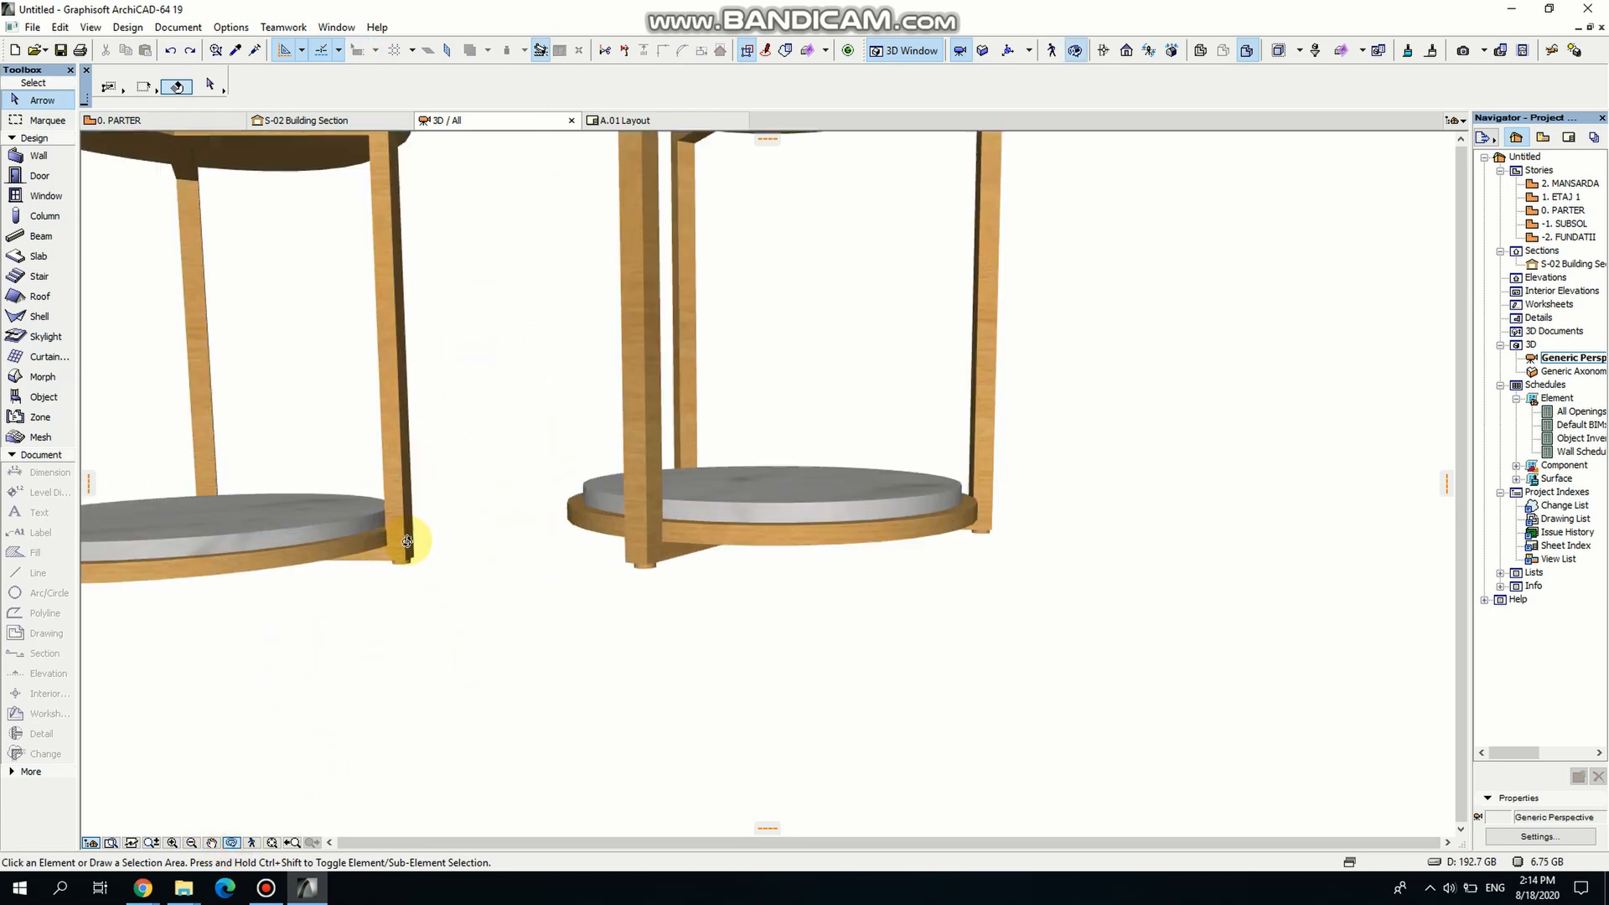
{"action": "middle_click_drag", "start_coordinate": [461, 674], "coordinate": [410, 701]}
{"action": "scroll", "coordinate": [602, 592], "scroll_direction": "down", "scroll_amount": 5}
{"action": "left_click_drag", "start_coordinate": [602, 591], "coordinate": [577, 669]}
{"action": "scroll", "coordinate": [577, 669], "scroll_direction": "up", "scroll_amount": 2}
{"action": "scroll", "coordinate": [577, 669], "scroll_direction": "up", "scroll_amount": 2}
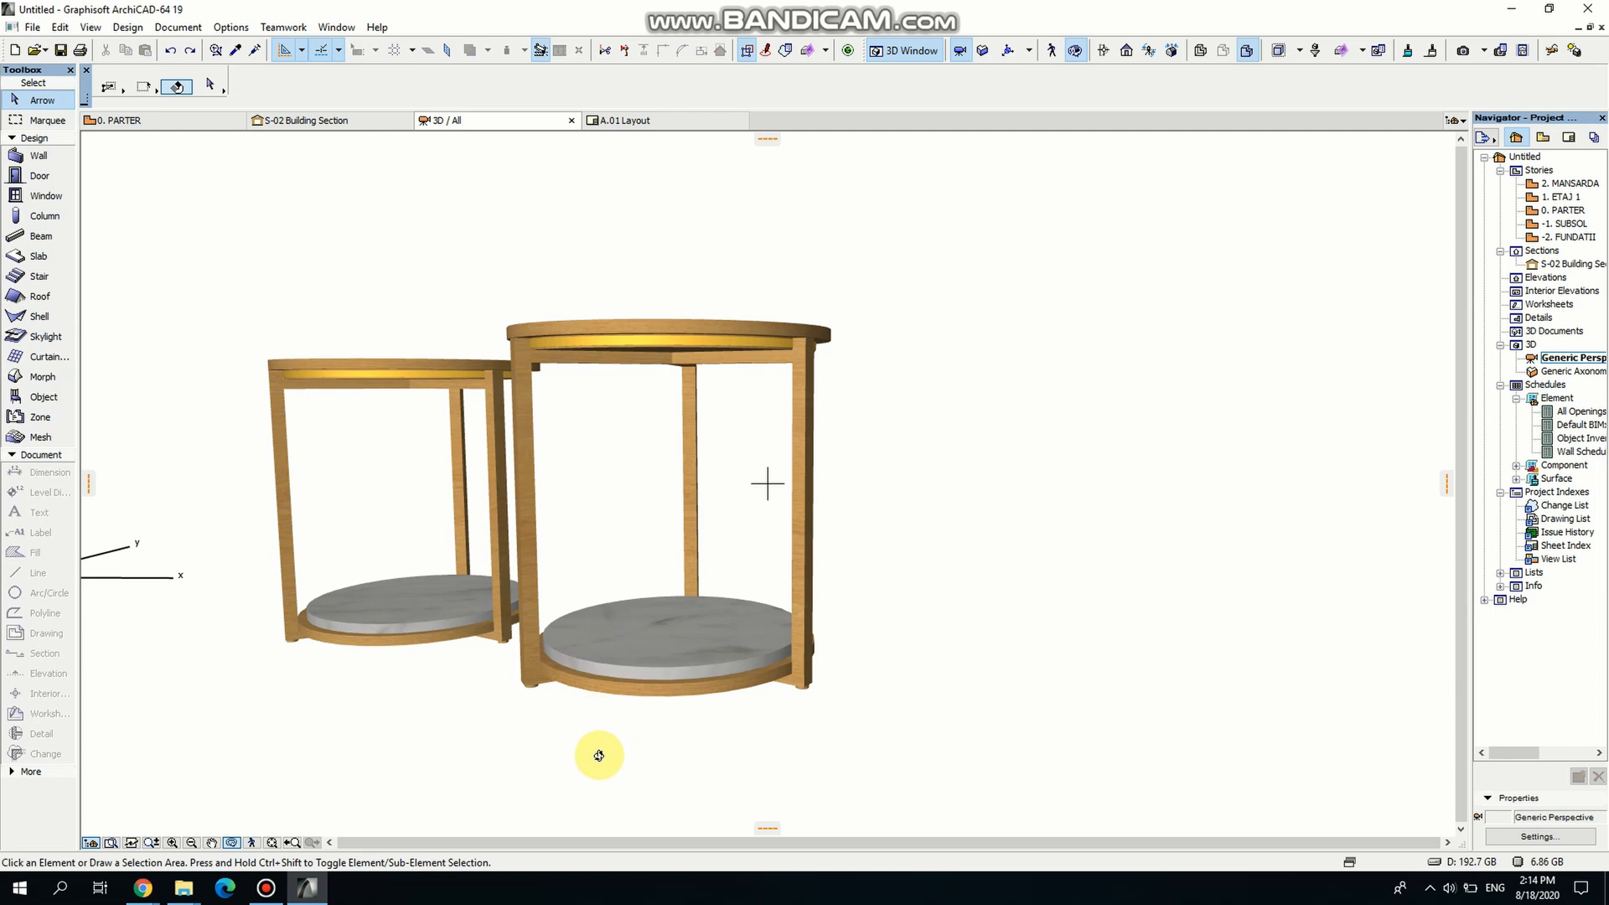
{"action": "left_click_drag", "start_coordinate": [525, 744], "coordinate": [658, 769]}
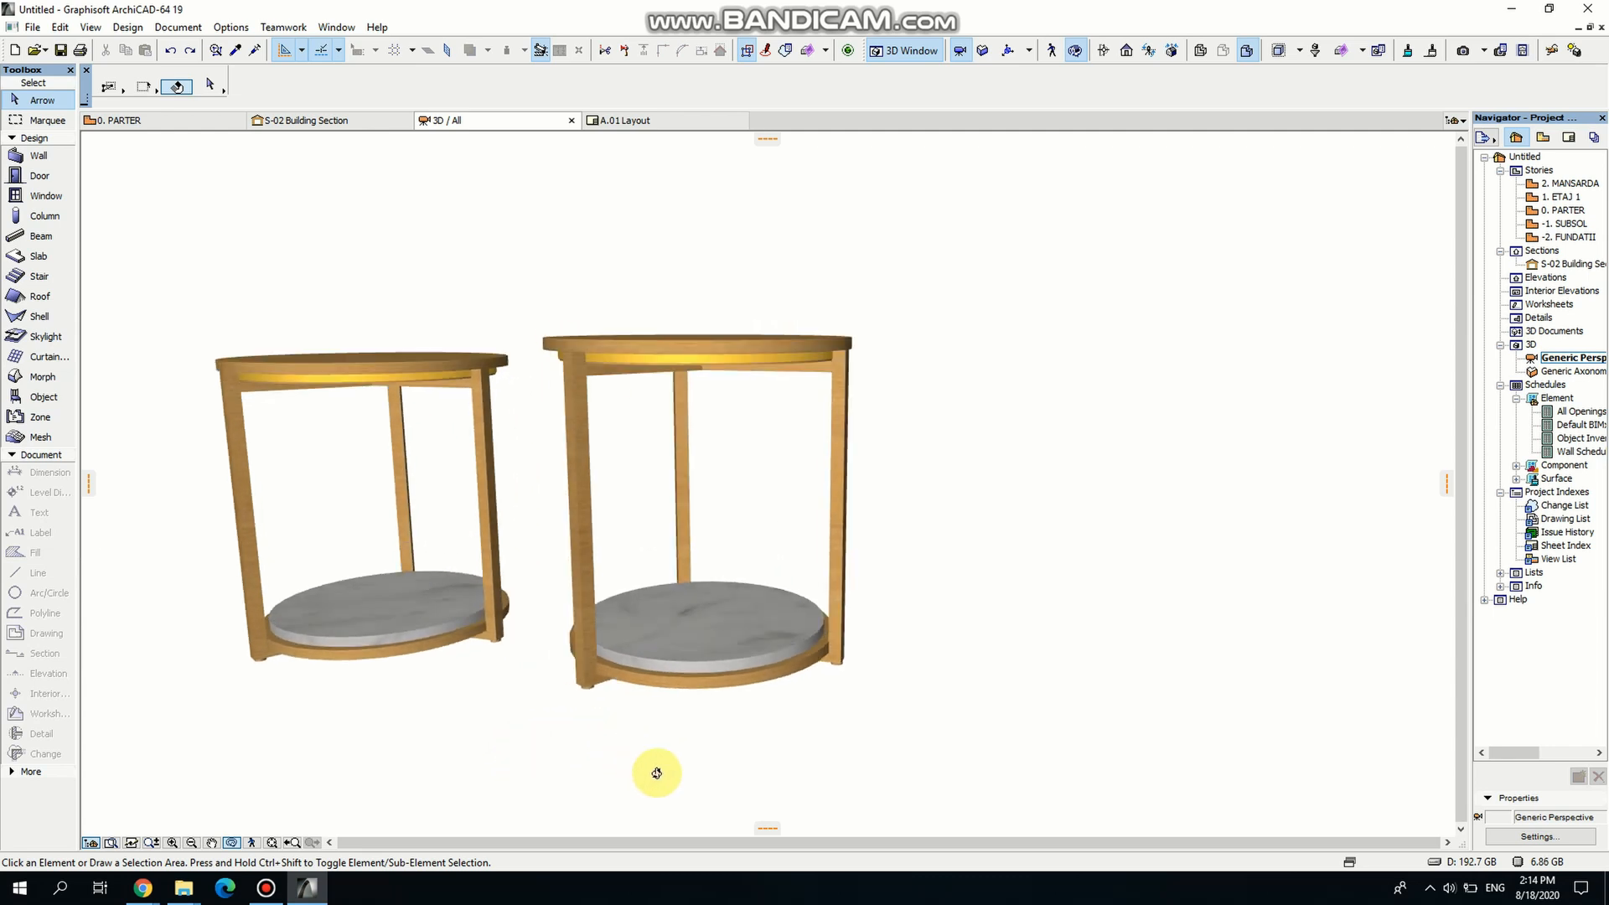